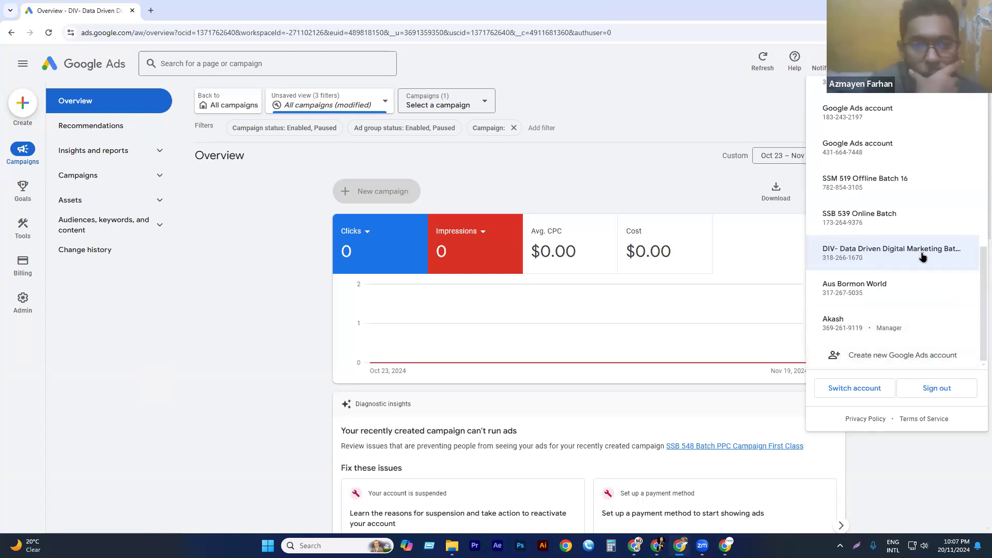
Reload the Google Ads account overview and examine the account suspension notice above it.
{"action": "left_click", "coordinate": [226, 283]}
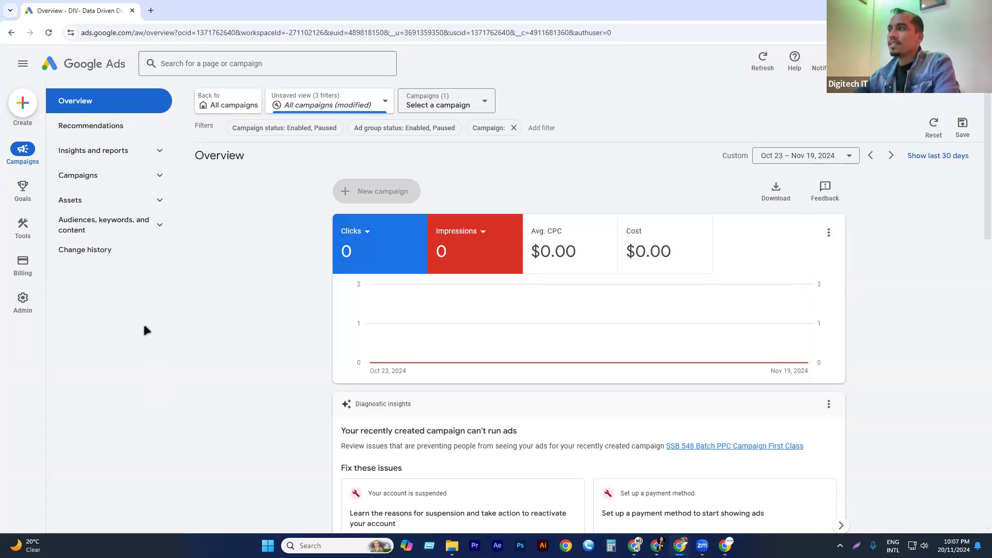
{"action": "left_click", "coordinate": [48, 32]}
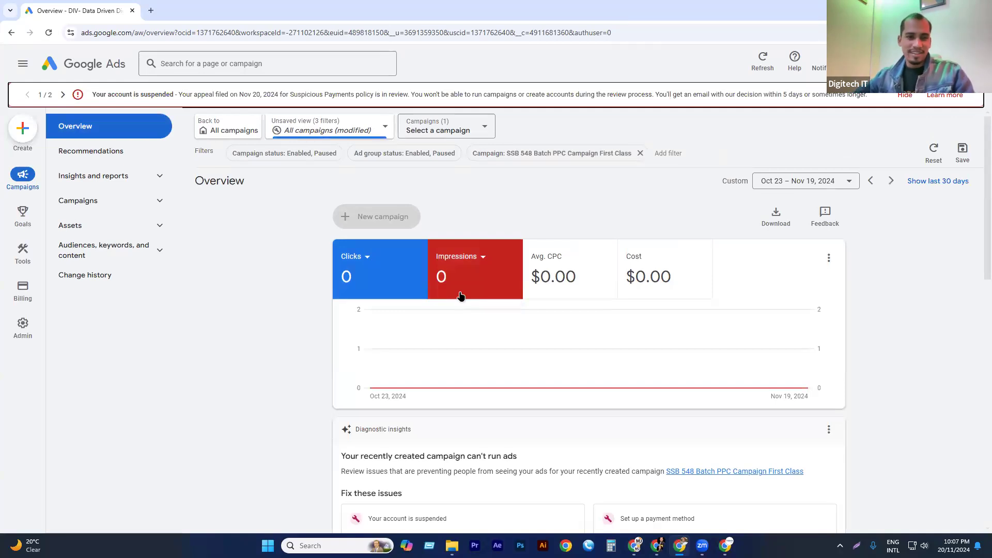
{"action": "triple_click", "coordinate": [171, 93]}
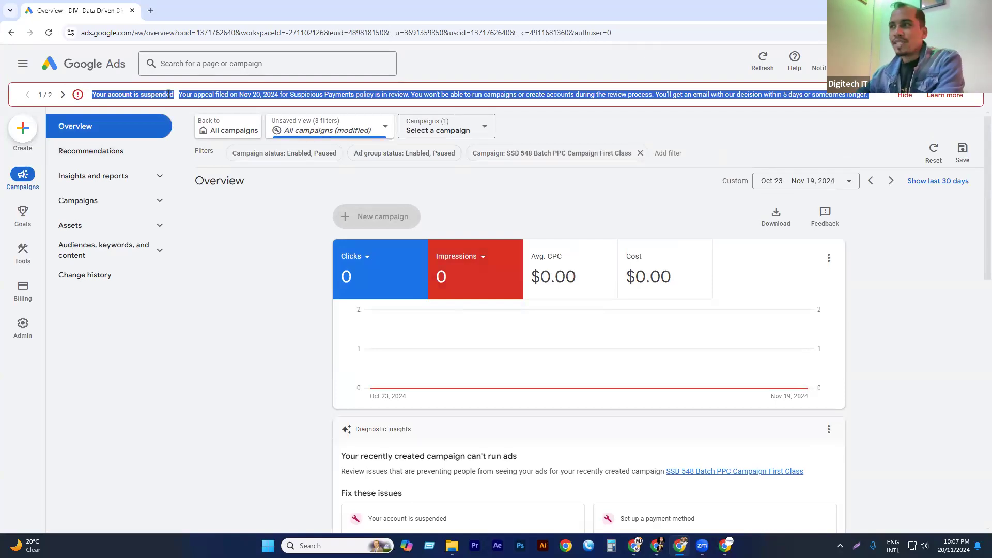
{"action": "left_click", "coordinate": [246, 93]}
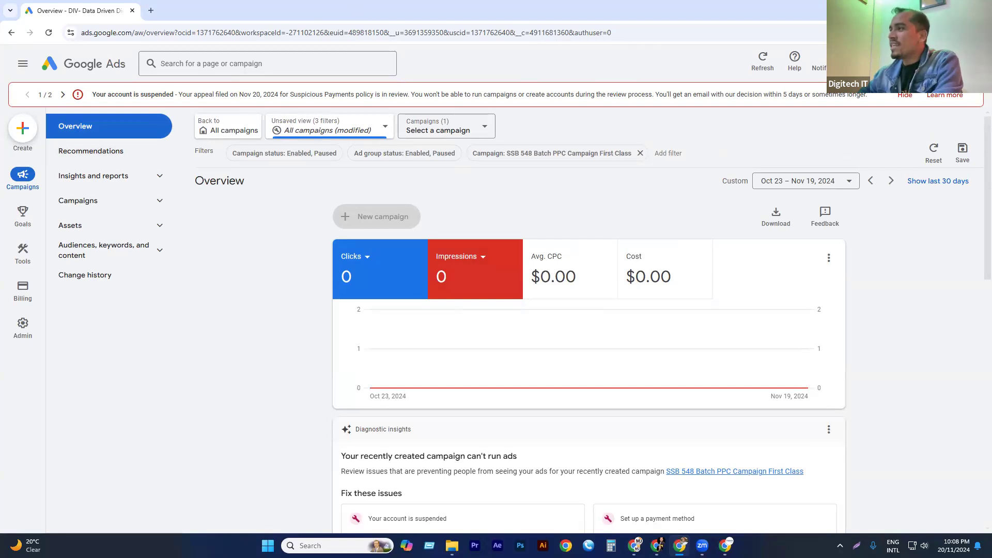
{"action": "triple_click", "coordinate": [752, 96]}
{"action": "left_click", "coordinate": [447, 97]}
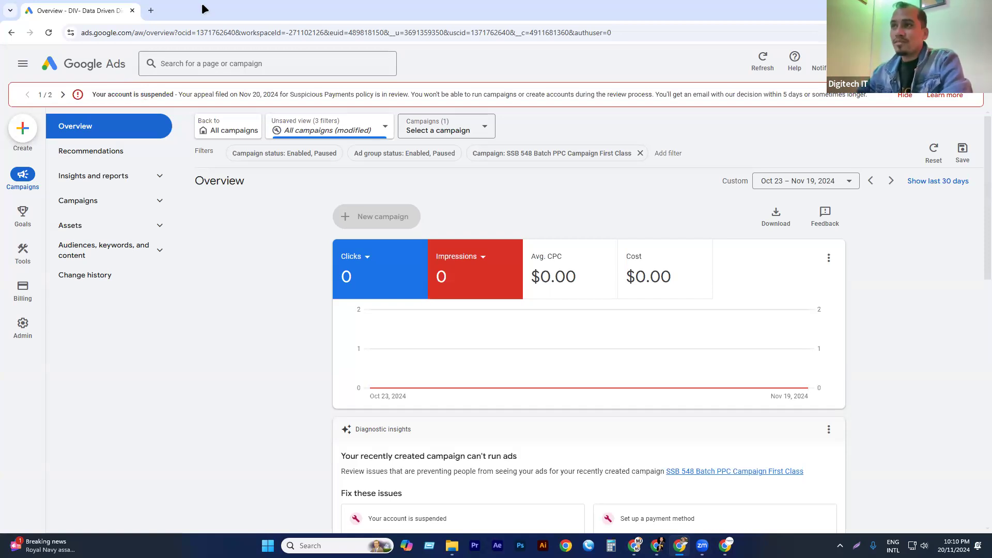
Search Google for "google ads" in a new browser tab.
{"action": "left_click", "coordinate": [151, 10]}
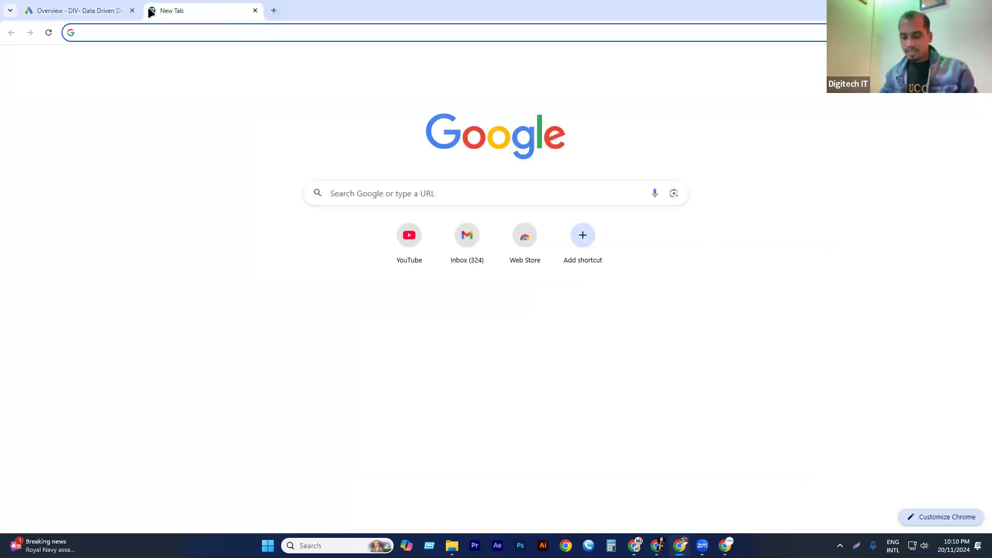
{"action": "type", "text": "google"}
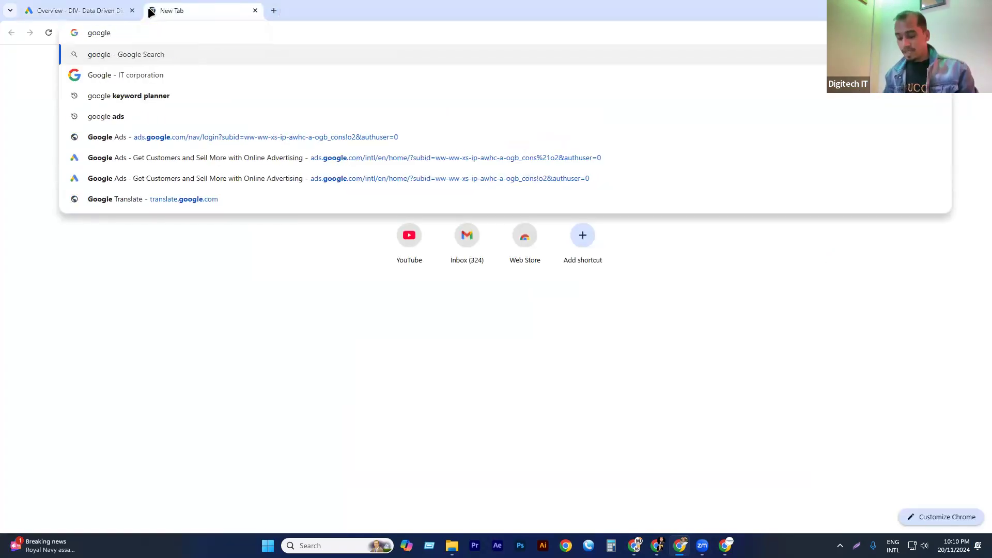
{"action": "type", "text": " ads"}
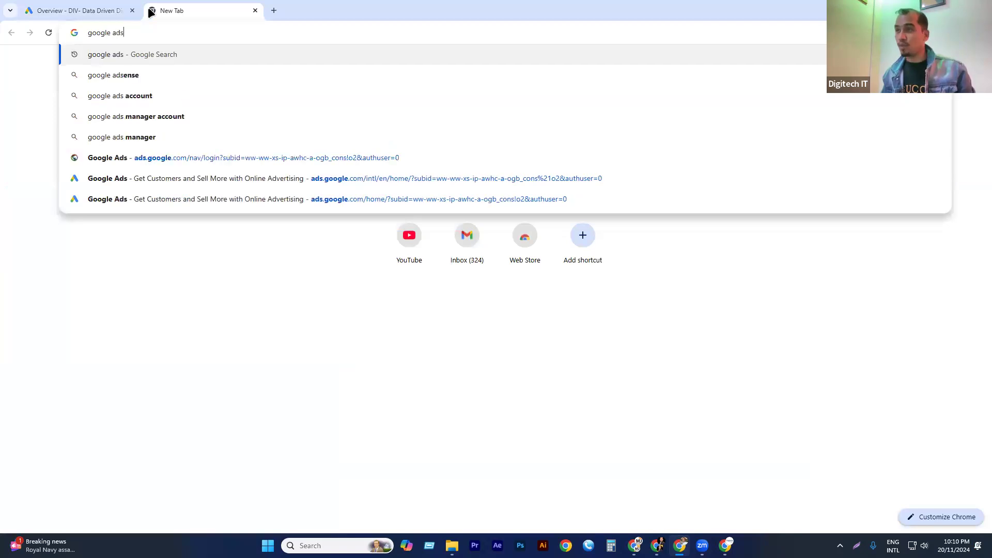
{"action": "key", "text": "Return"}
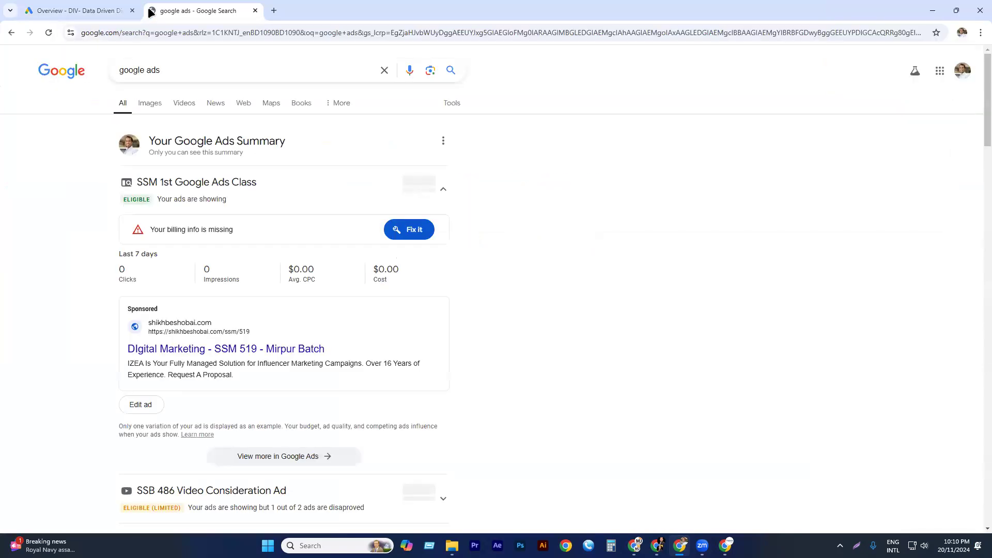
Find the non-sponsored Google Ads result and open the Google Ads home page from it.
{"action": "scroll", "coordinate": [290, 251], "scroll_direction": "down", "scroll_amount": 4}
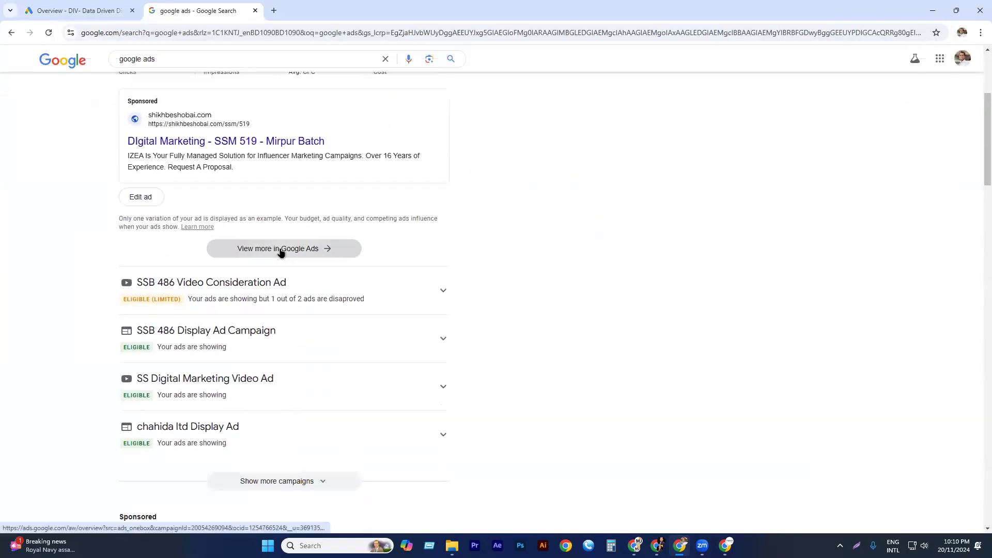
{"action": "scroll", "coordinate": [281, 252], "scroll_direction": "down", "scroll_amount": 4}
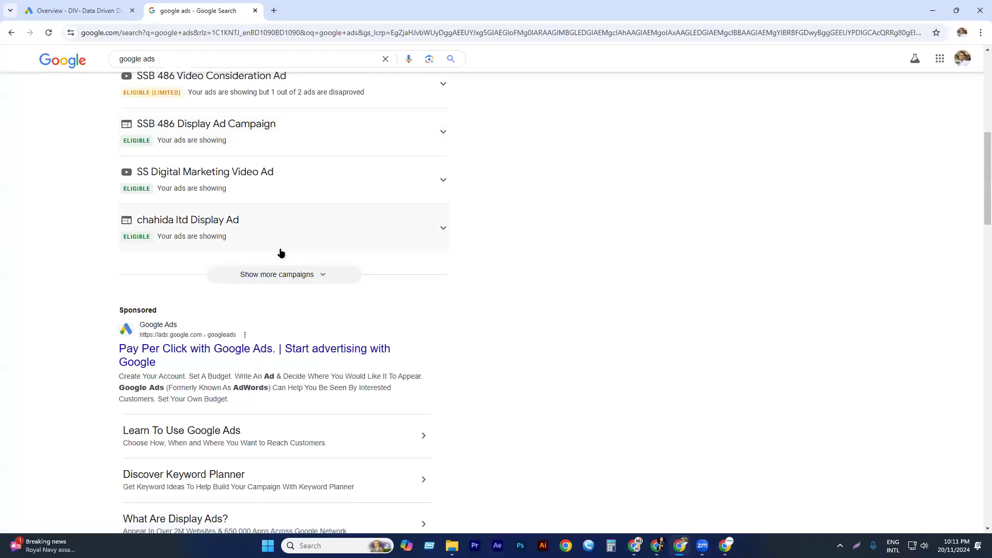
{"action": "scroll", "coordinate": [281, 253], "scroll_direction": "down", "scroll_amount": 4}
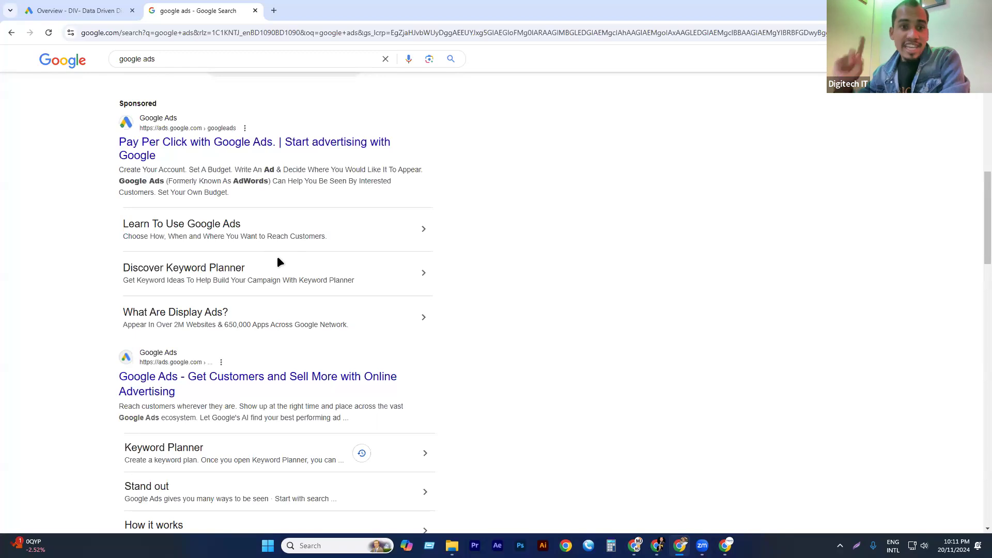
{"action": "key", "text": "a"}
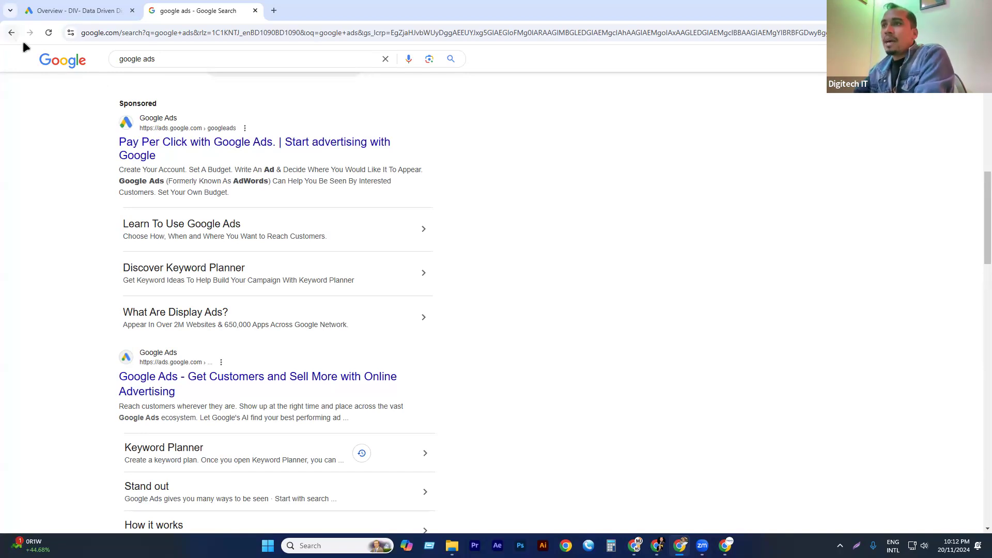
{"action": "scroll", "coordinate": [206, 171], "scroll_direction": "down", "scroll_amount": 2}
{"action": "scroll", "coordinate": [186, 279], "scroll_direction": "up", "scroll_amount": 1}
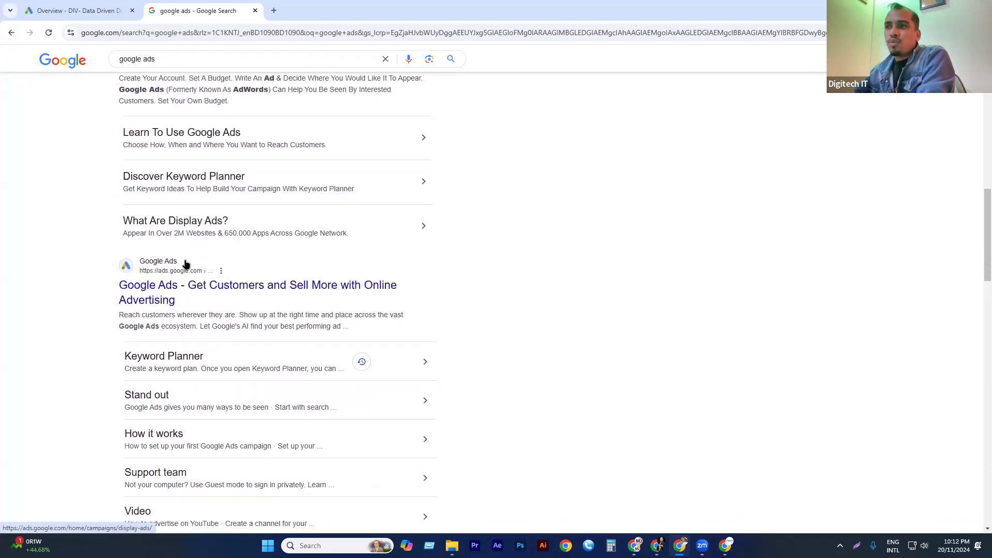
{"action": "left_click", "coordinate": [151, 342]}
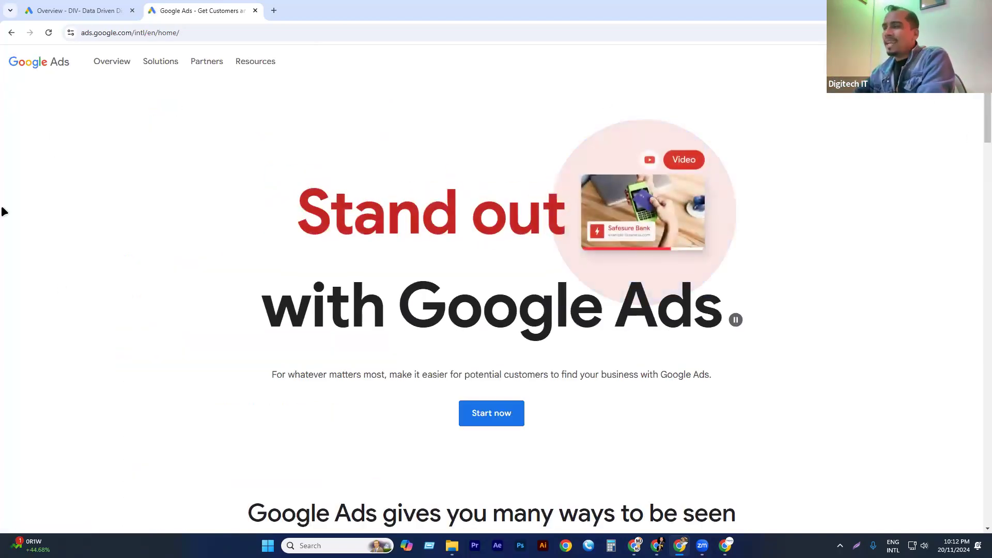
Sign in to Google Ads and start a new Google Ads account instead of choosing an existing one.
{"action": "left_click", "coordinate": [855, 62]}
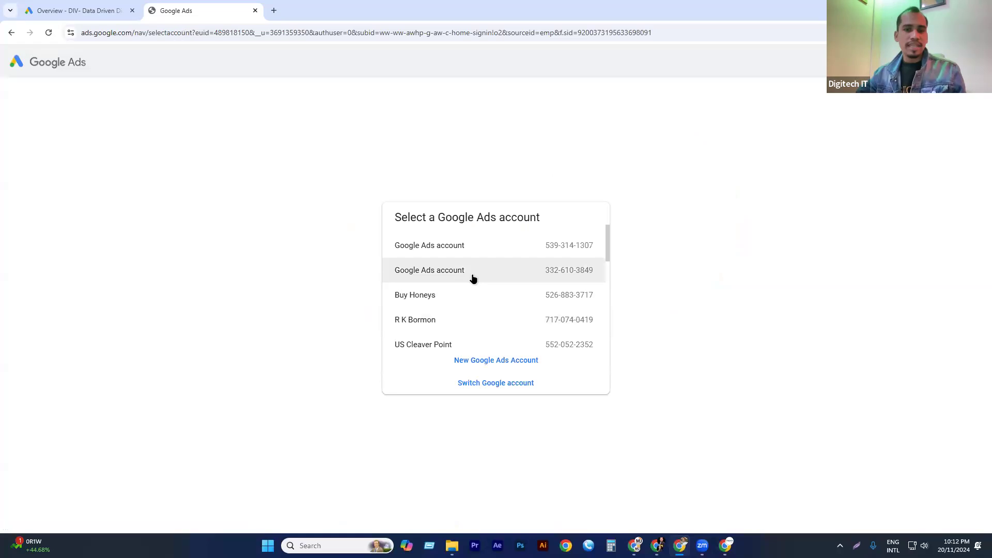
{"action": "scroll", "coordinate": [473, 279], "scroll_direction": "down", "scroll_amount": 5}
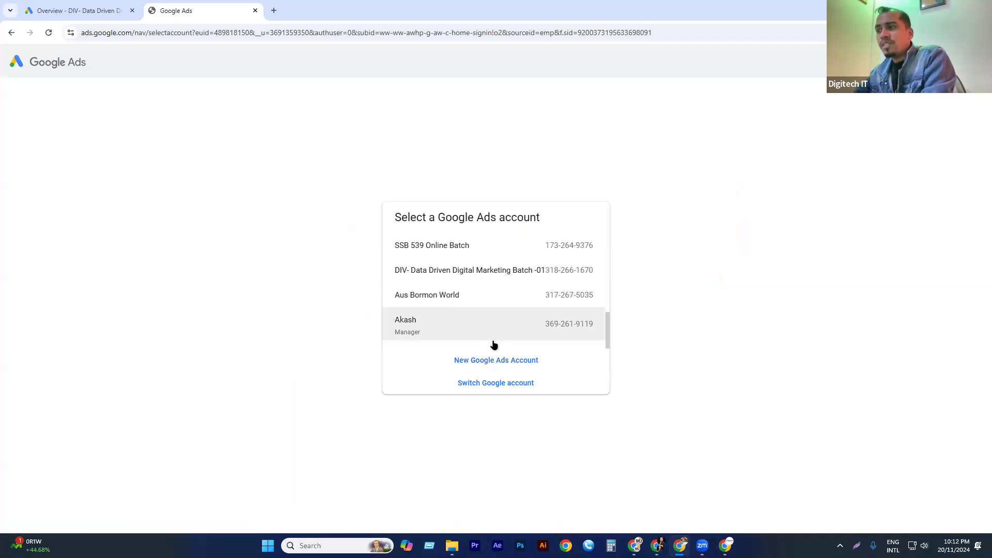
{"action": "left_click", "coordinate": [484, 361]}
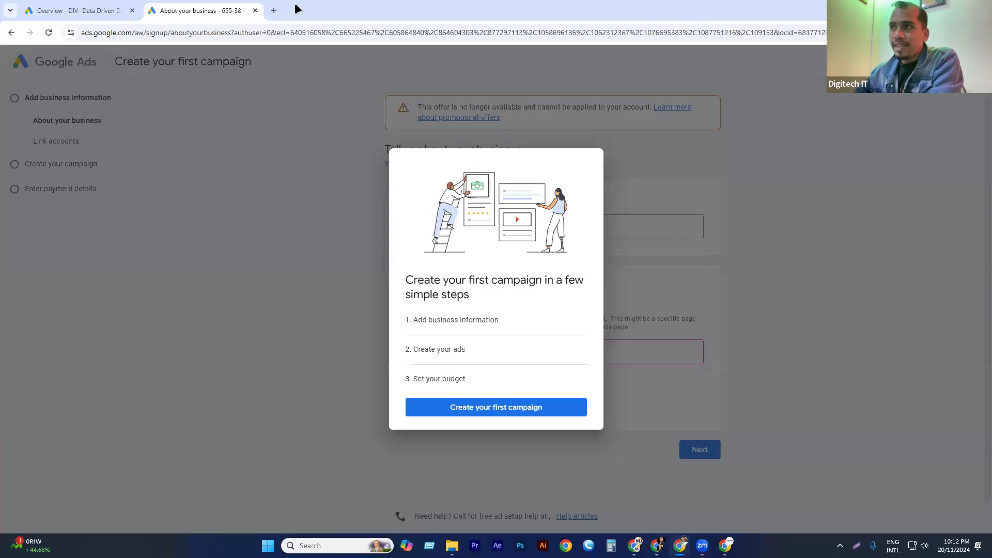
Run another Google search for "google ads" in a separate browser tab, keeping the account signup open.
{"action": "left_click", "coordinate": [274, 10]}
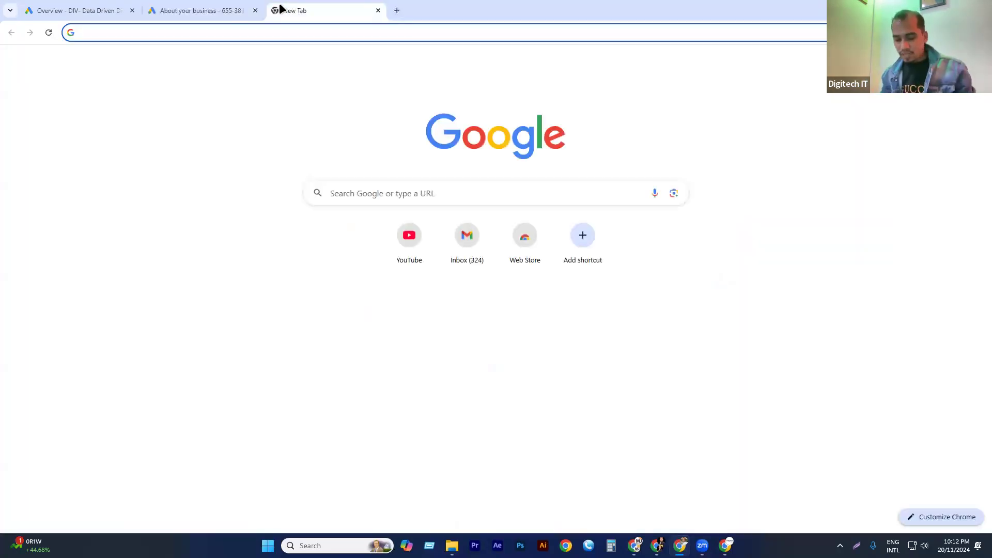
{"action": "type", "text": "go"}
{"action": "key", "text": "Down"}
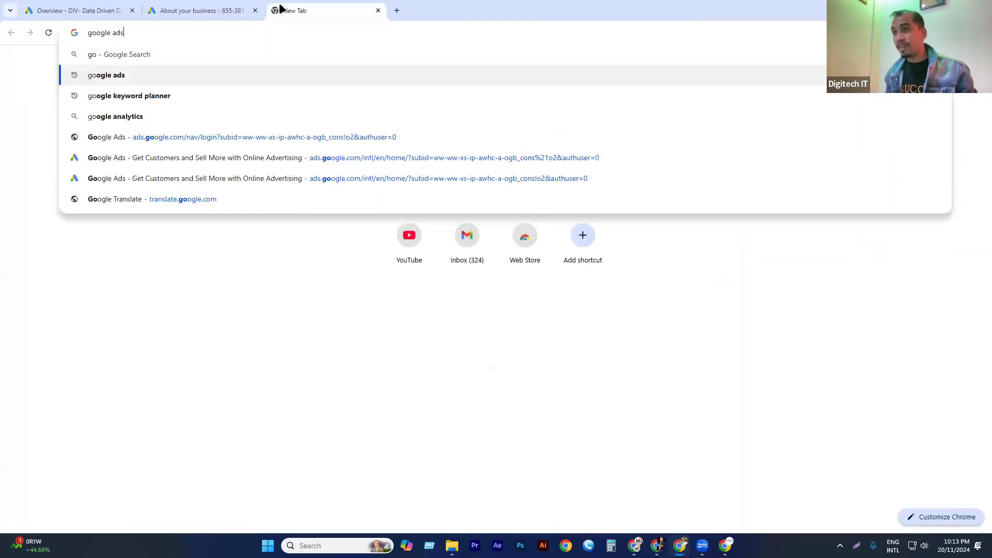
{"action": "key", "text": "Return"}
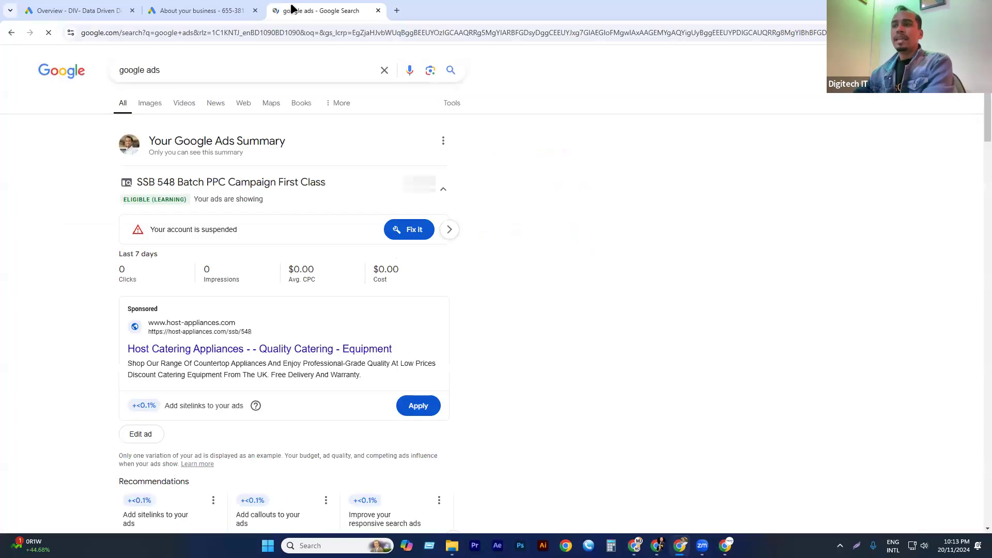
Examine the sponsored Google Ads result, including its Sponsored label, headline and description, and the search term that triggers it.
{"action": "scroll", "coordinate": [226, 306], "scroll_direction": "down", "scroll_amount": 8}
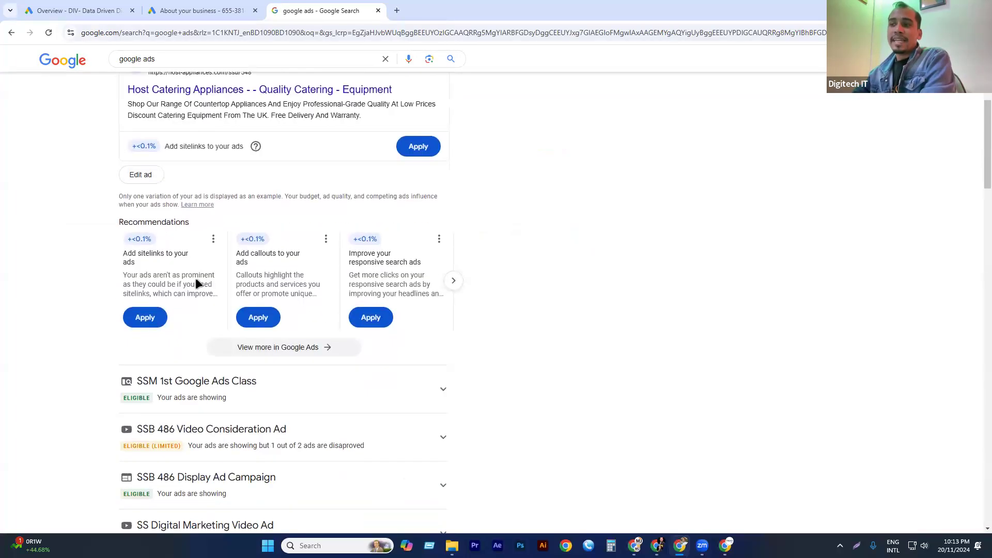
{"action": "scroll", "coordinate": [226, 315], "scroll_direction": "down", "scroll_amount": 7}
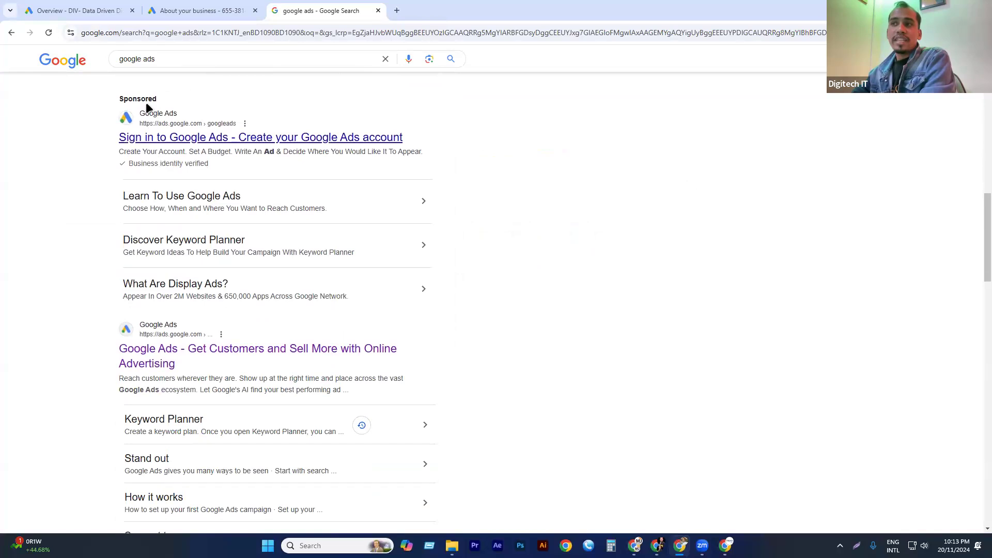
{"action": "double_click", "coordinate": [145, 99]}
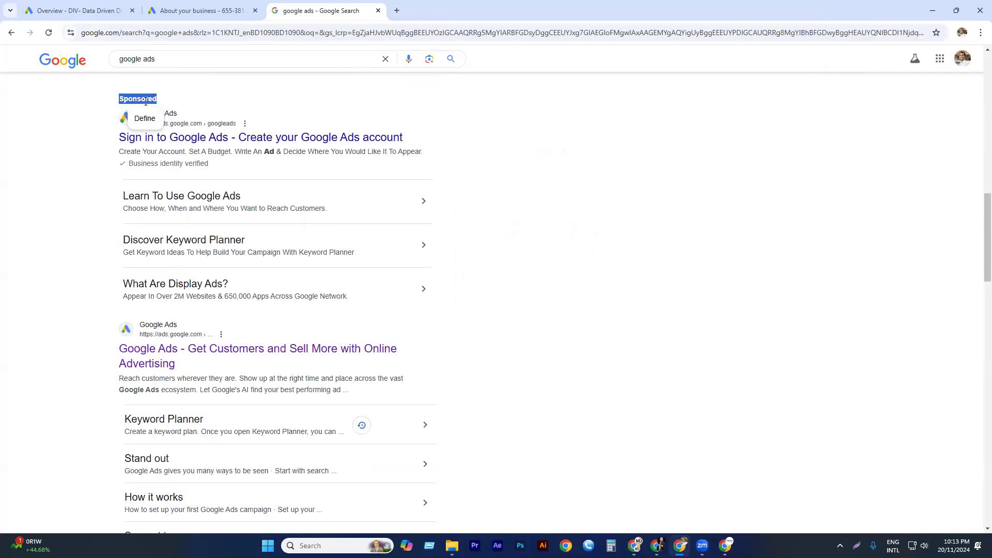
{"action": "left_click", "coordinate": [126, 256]}
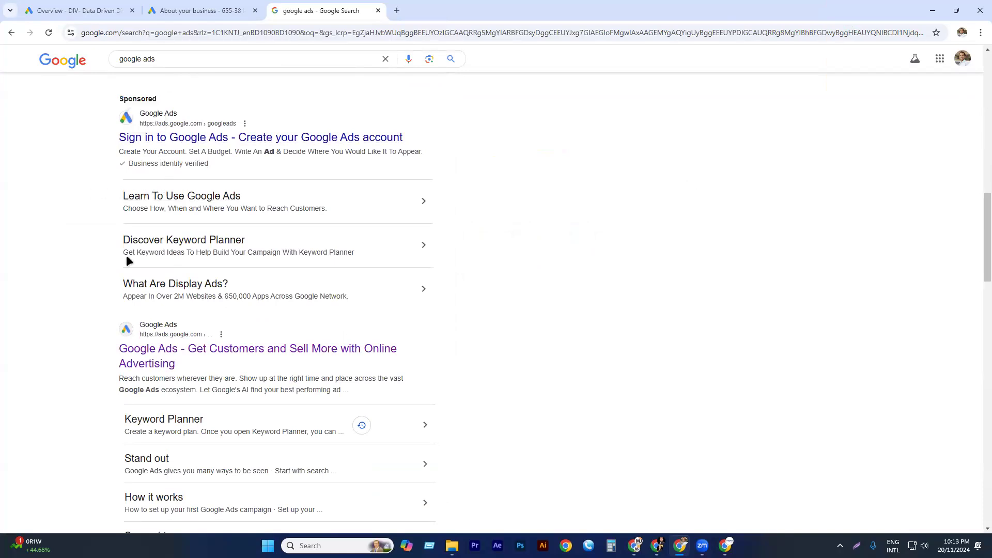
{"action": "left_click_drag", "start_coordinate": [110, 143], "coordinate": [433, 130]}
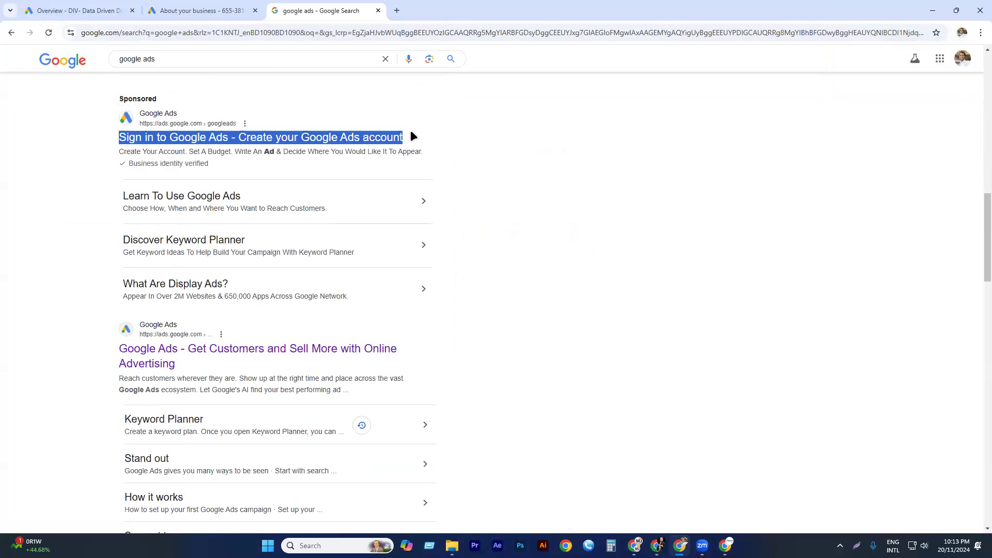
{"action": "left_click", "coordinate": [87, 153]}
{"action": "left_click_drag", "start_coordinate": [104, 144], "coordinate": [432, 139]}
{"action": "left_click", "coordinate": [214, 151]}
{"action": "double_click", "coordinate": [214, 151]}
{"action": "left_click", "coordinate": [214, 151]}
{"action": "triple_click", "coordinate": [214, 150]}
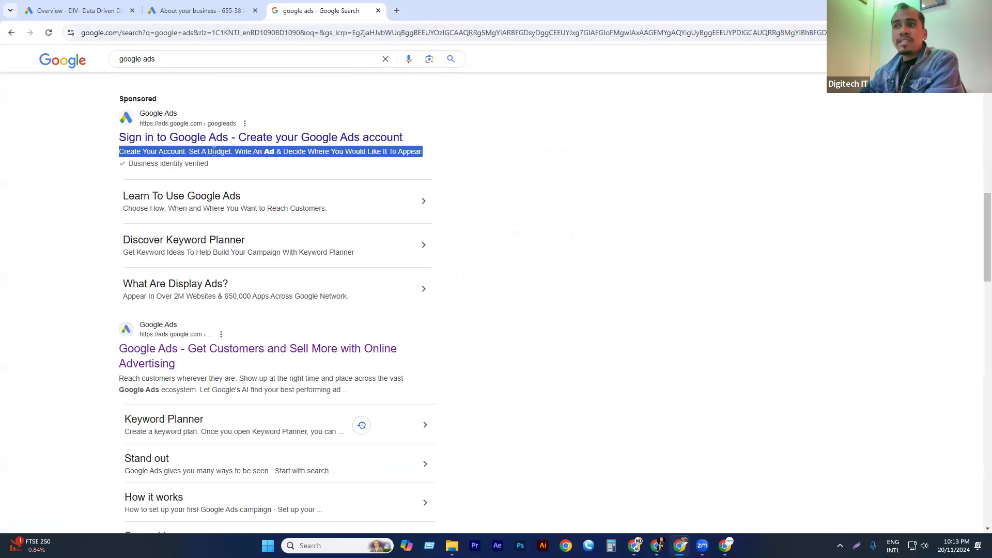
{"action": "left_click", "coordinate": [23, 201]}
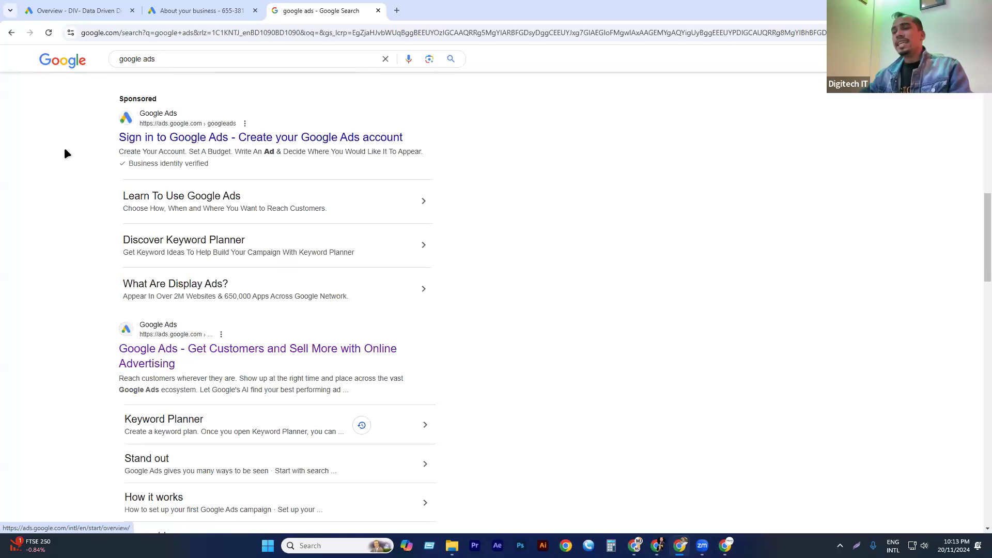
{"action": "left_click_drag", "start_coordinate": [77, 110], "coordinate": [195, 169]}
{"action": "left_click", "coordinate": [29, 169]}
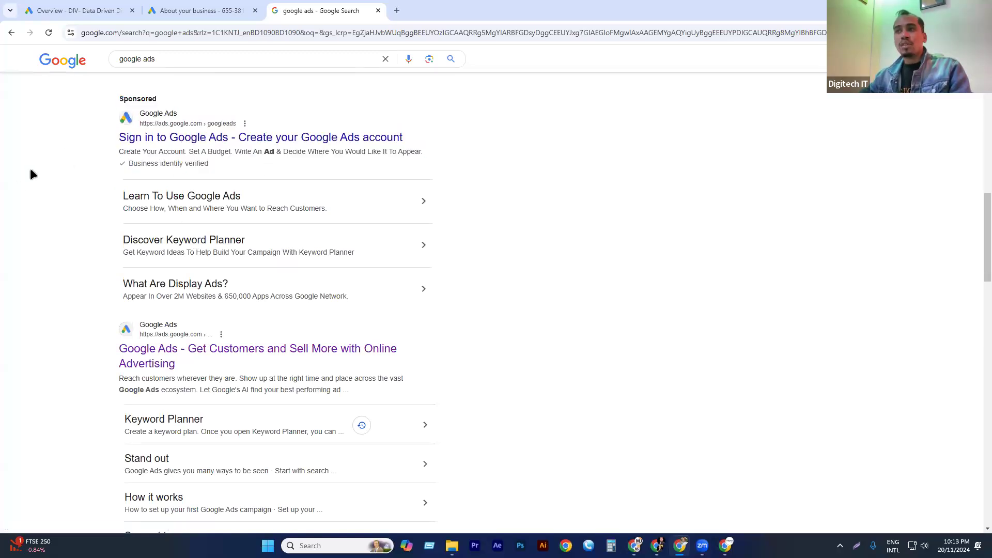
{"action": "left_click_drag", "start_coordinate": [170, 61], "coordinate": [79, 67]}
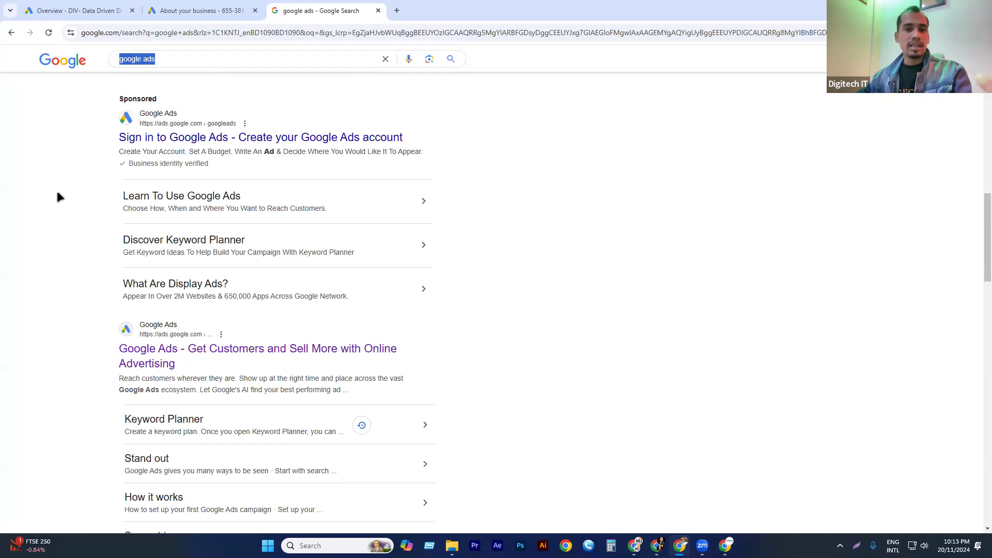
Return to the account signup, start creating the first campaign, and enter Prothom Alo as the business name.
{"action": "left_click", "coordinate": [206, 11]}
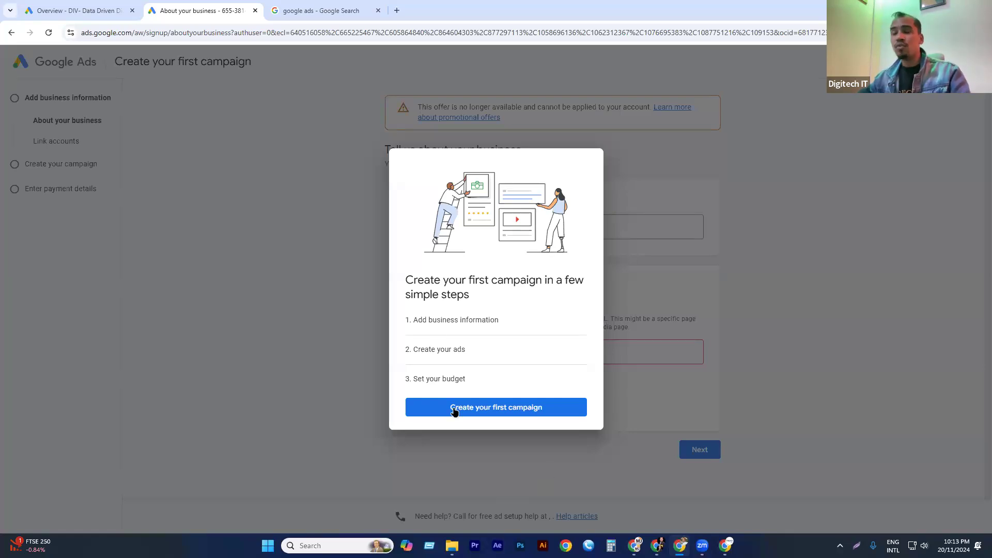
{"action": "left_click", "coordinate": [500, 412]}
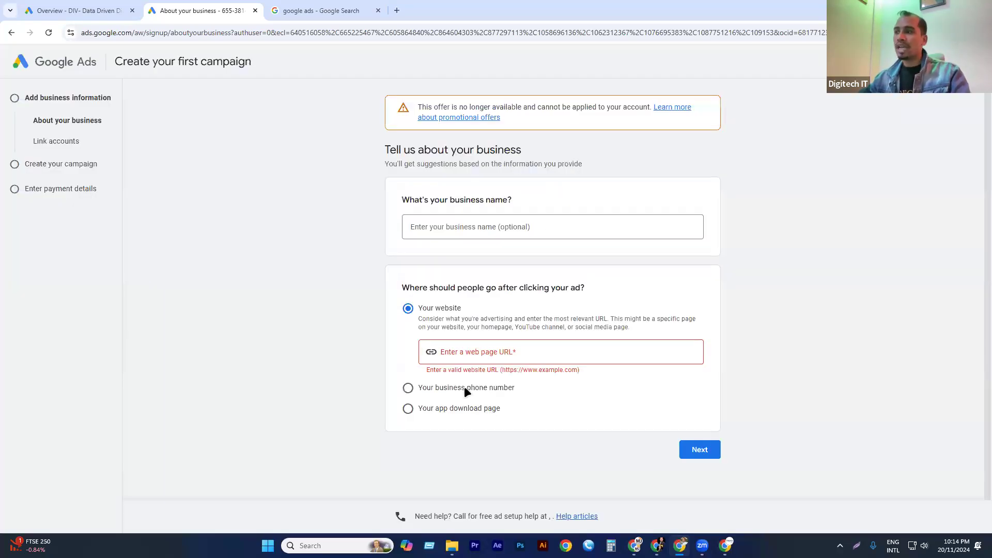
{"action": "left_click", "coordinate": [470, 352]}
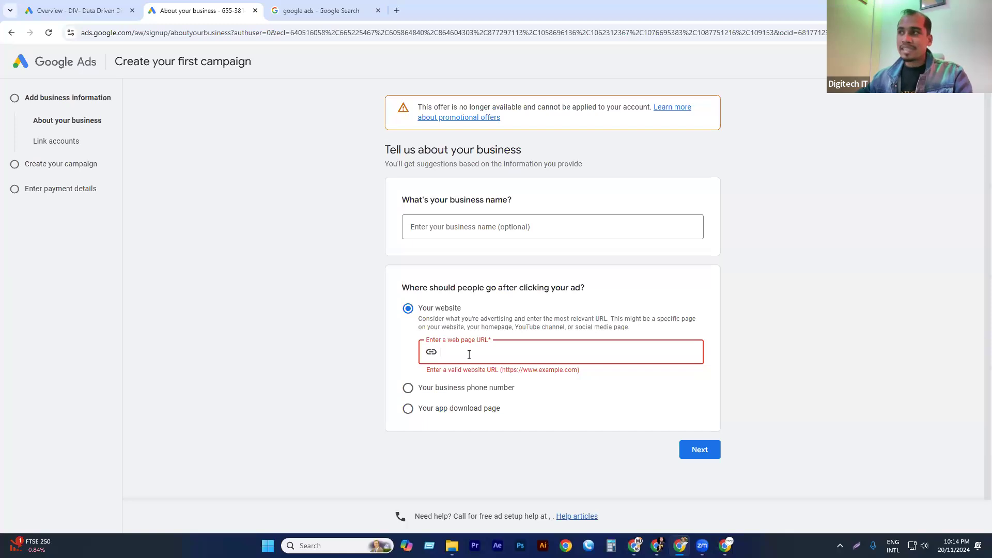
{"action": "left_click", "coordinate": [460, 229]}
{"action": "type", "text": "Dgit"}
{"action": "key", "text": "BackSpace"}
{"action": "key", "text": "BackSpace"}
{"action": "key", "text": "BackSpace"}
{"action": "key", "text": "BackSpace"}
{"action": "type", "text": "Pr"}
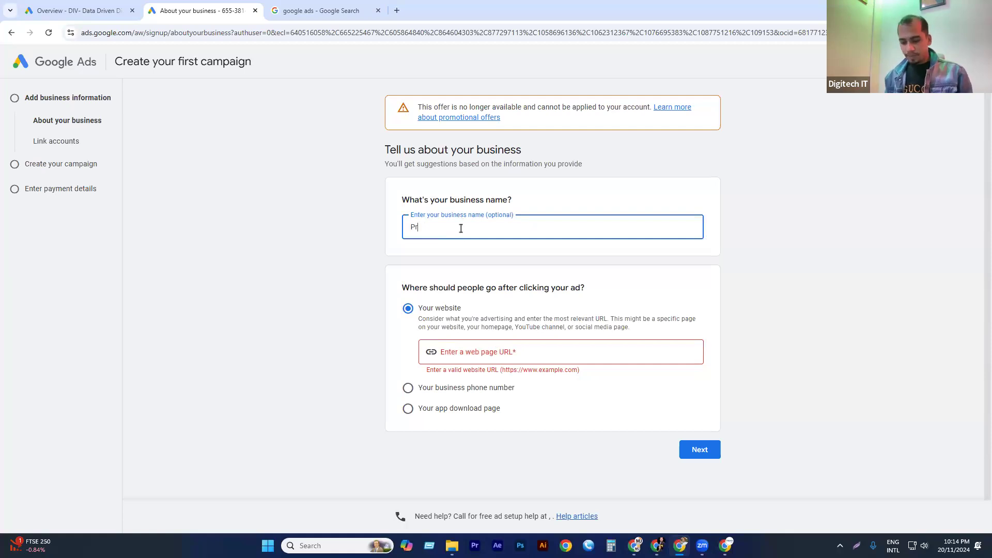
{"action": "type", "text": "othom Alo"}
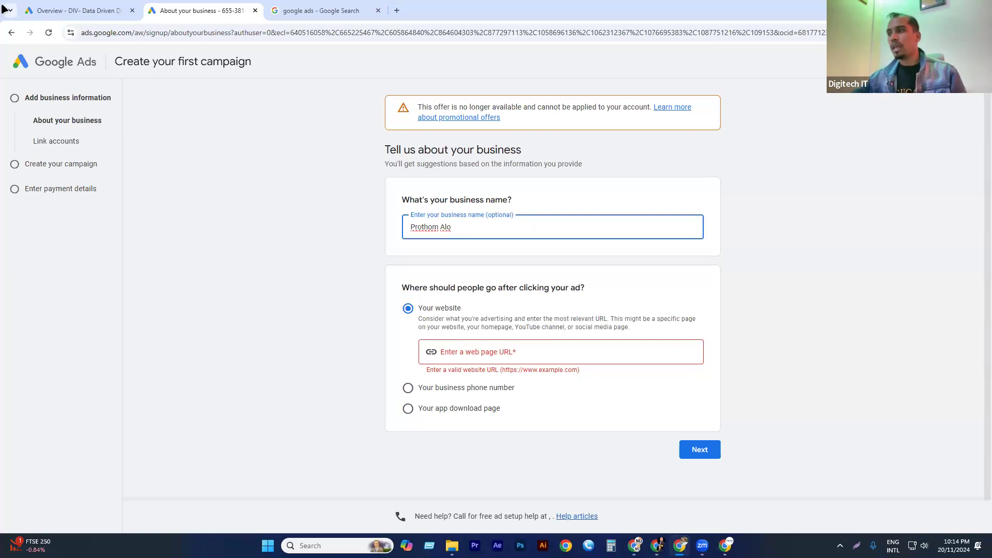
{"action": "left_click", "coordinate": [375, 11]}
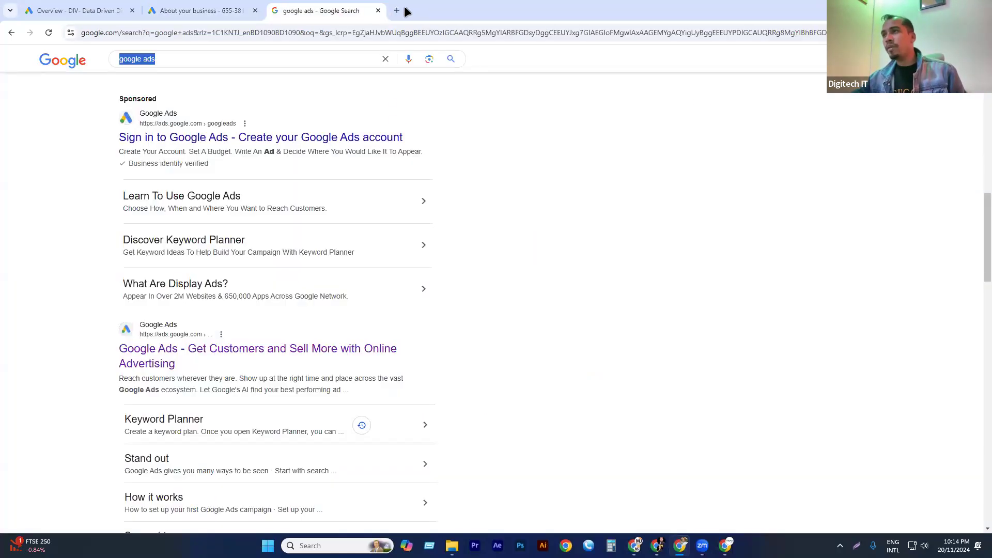
{"action": "left_click", "coordinate": [397, 11]}
{"action": "type", "text": "pro"}
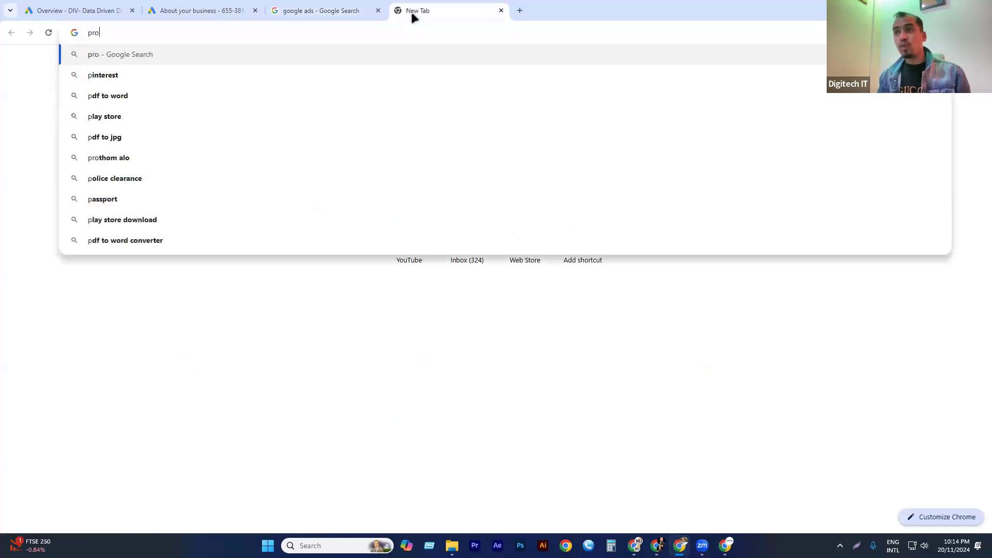
{"action": "key", "text": "Up"}
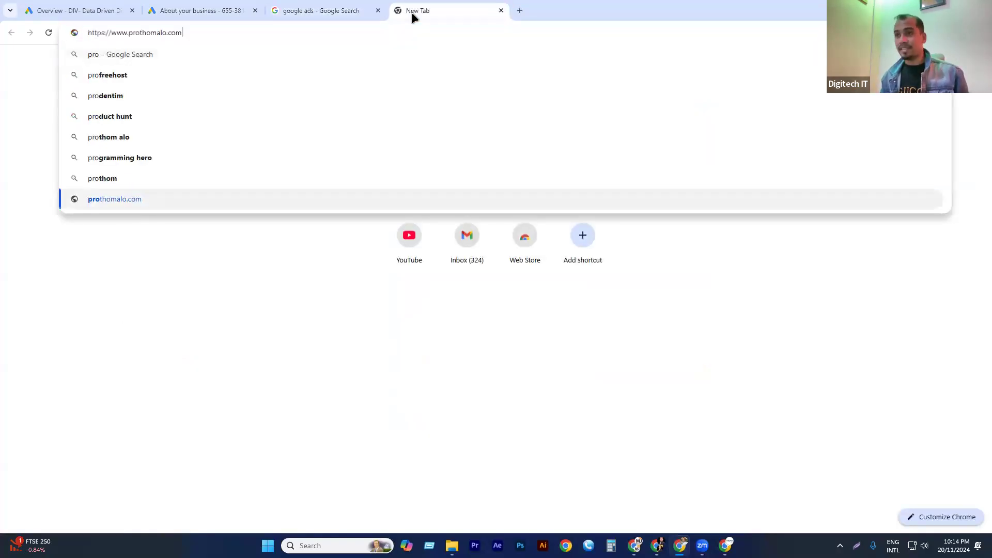
{"action": "key", "text": "ctrl+a"}
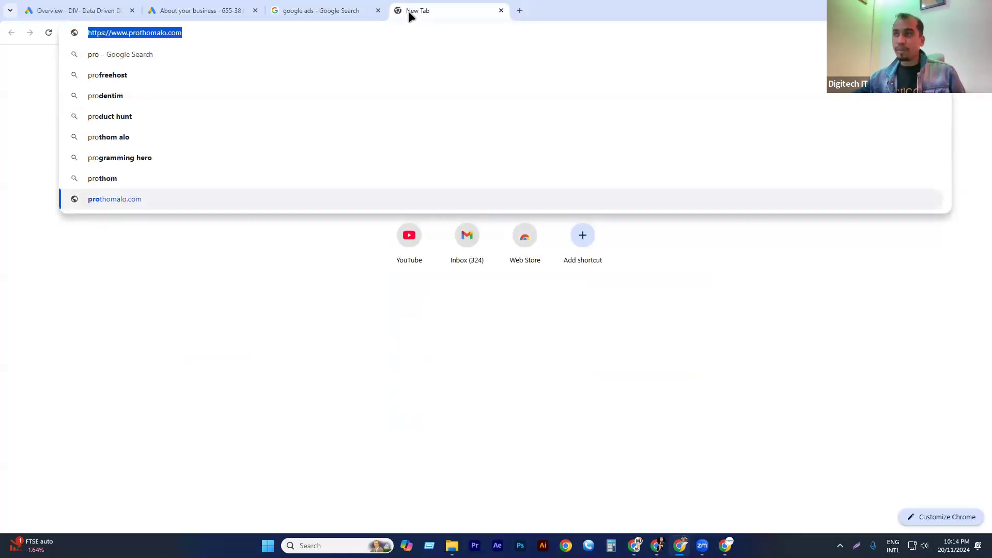
{"action": "left_click", "coordinate": [336, 10]}
{"action": "left_click", "coordinate": [216, 8]}
{"action": "left_click", "coordinate": [464, 355]}
{"action": "type", "text": "https://www.prothomalo.com/"}
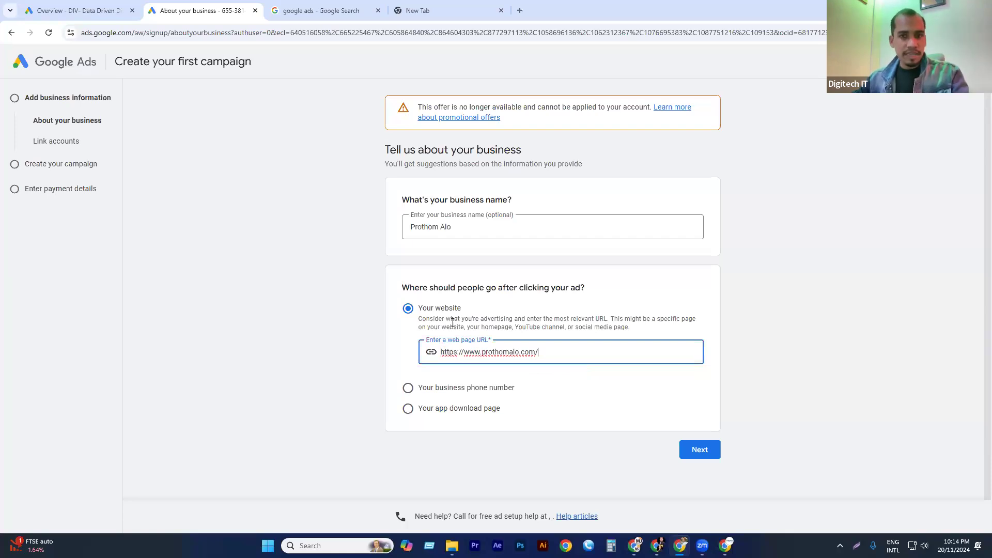
Open the sponsored Google Ads search result in a separate tab, view its landing page, and return to the account signup.
{"action": "left_click", "coordinate": [321, 7]}
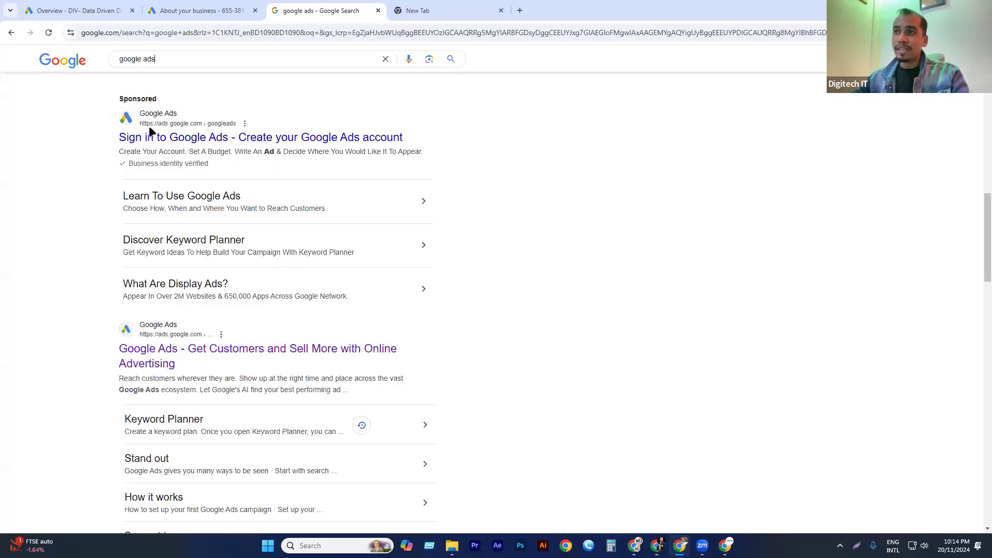
{"action": "middle_click", "coordinate": [180, 142]}
{"action": "left_click", "coordinate": [418, 10]}
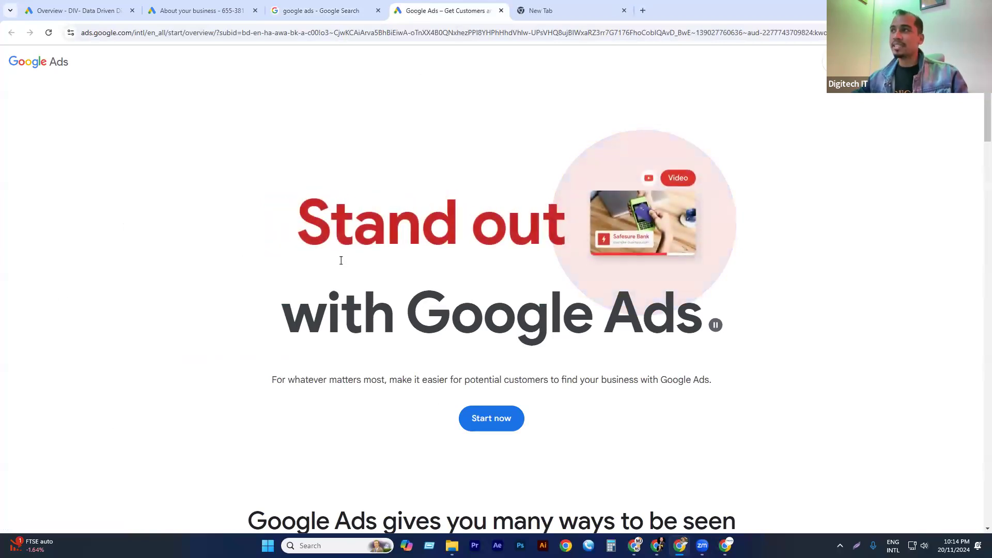
{"action": "left_click", "coordinate": [313, 10]}
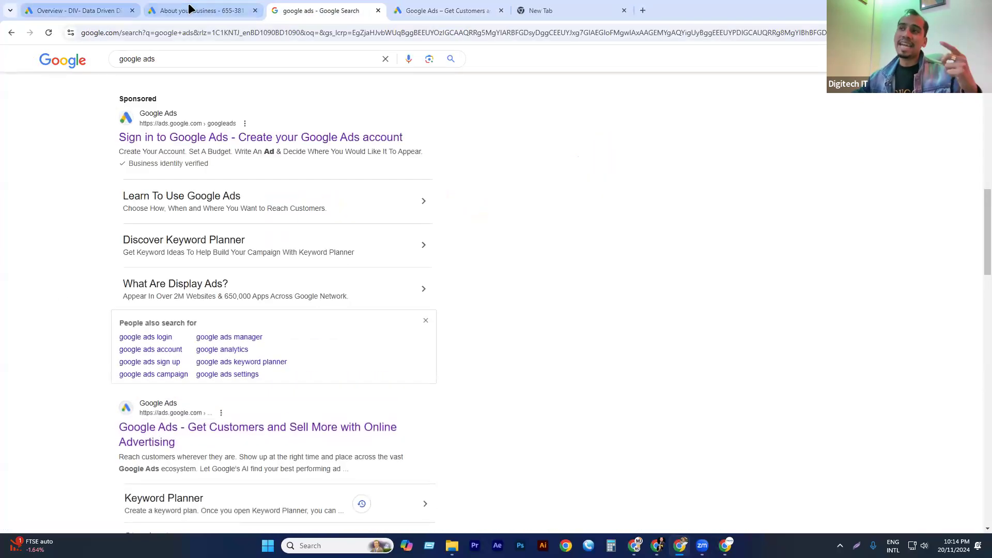
{"action": "left_click", "coordinate": [189, 8]}
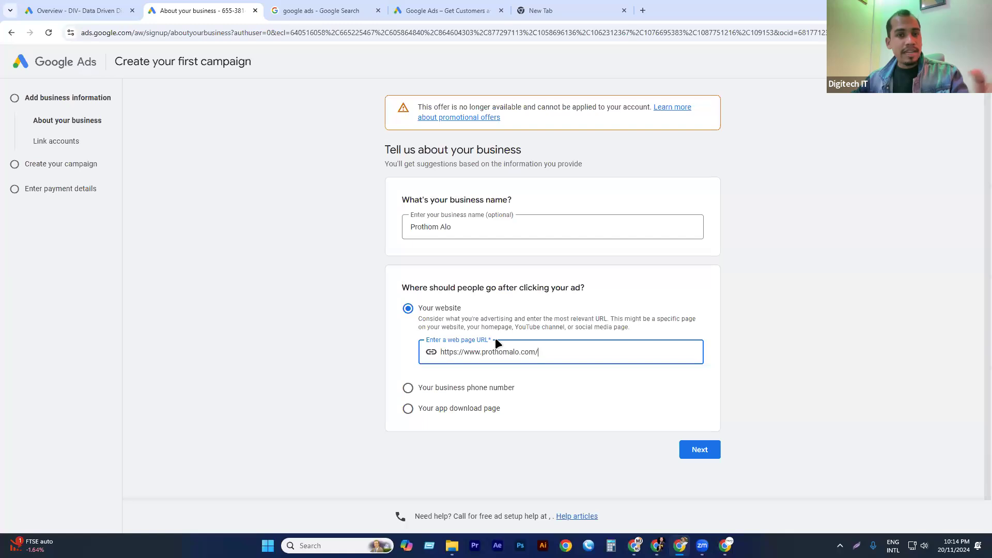
Compare the business phone number and app download page destinations, keep the website as the ad destination, and continue.
{"action": "left_click", "coordinate": [433, 387]}
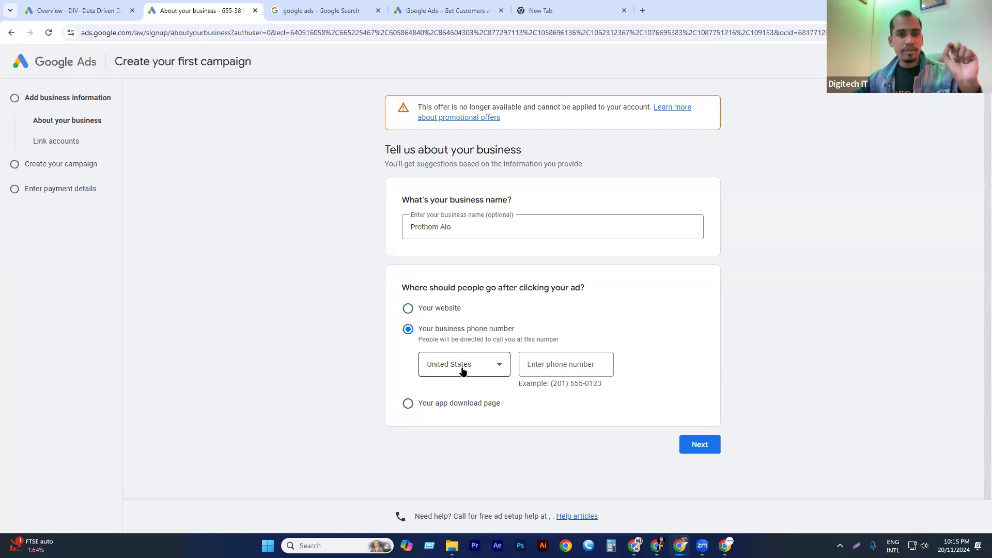
{"action": "left_click", "coordinate": [429, 402]}
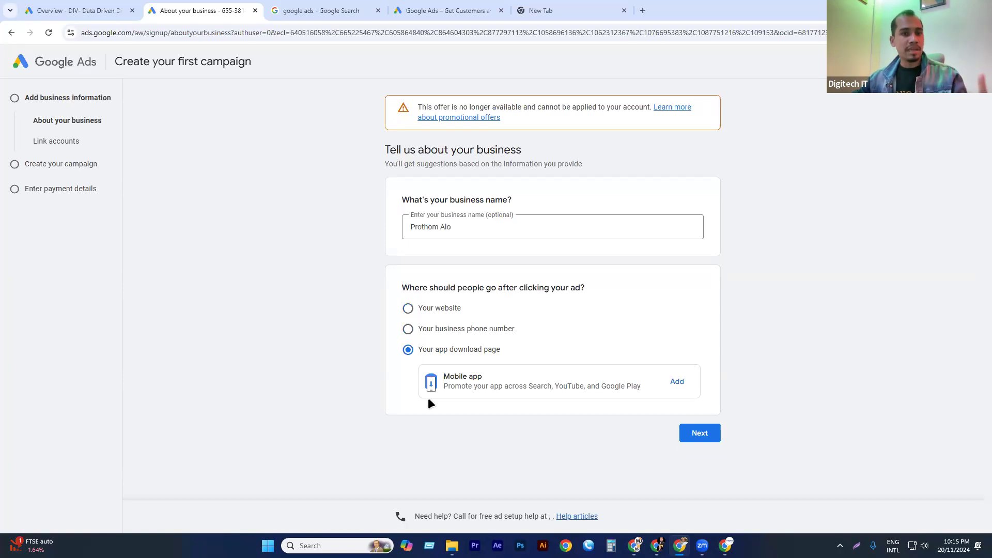
{"action": "left_click", "coordinate": [428, 310]}
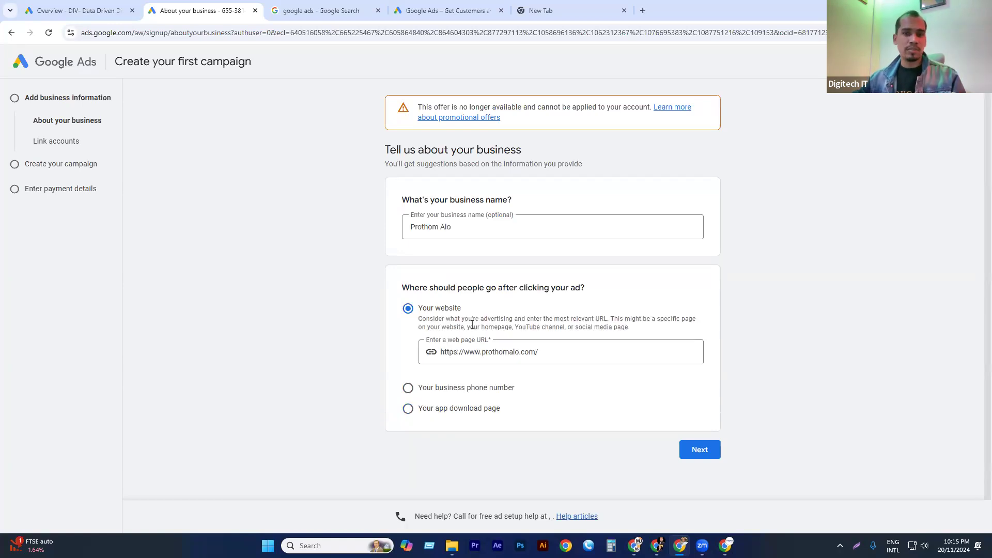
{"action": "left_click", "coordinate": [705, 458]}
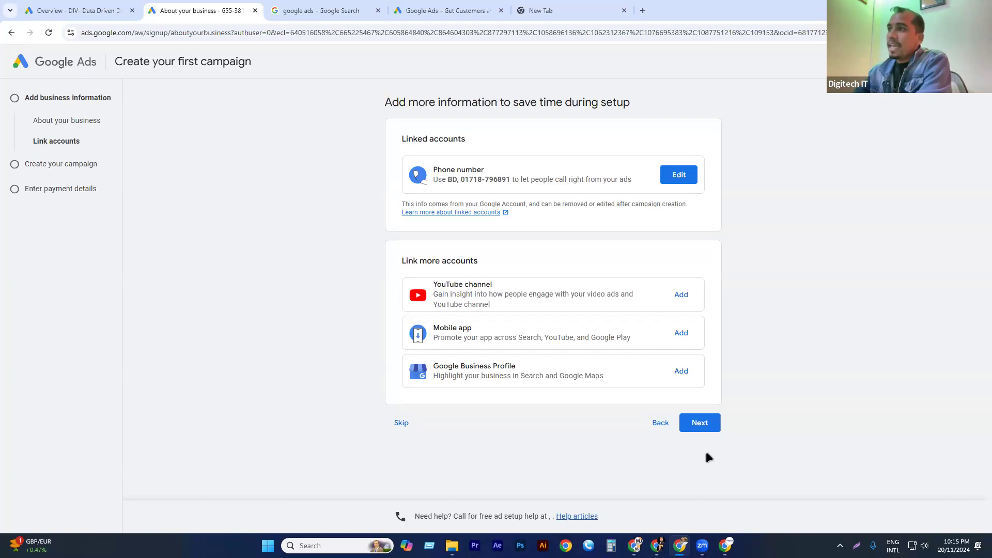
Review the linked phone number and the YouTube channel option, and skip linking more accounts.
{"action": "left_click_drag", "start_coordinate": [466, 139], "coordinate": [402, 139]}
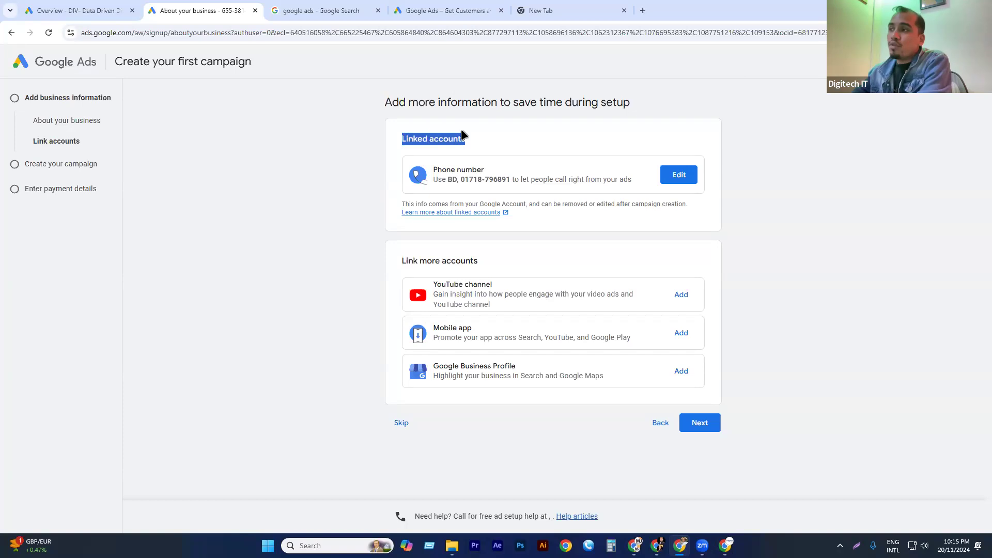
{"action": "left_click_drag", "start_coordinate": [460, 179], "coordinate": [512, 176]}
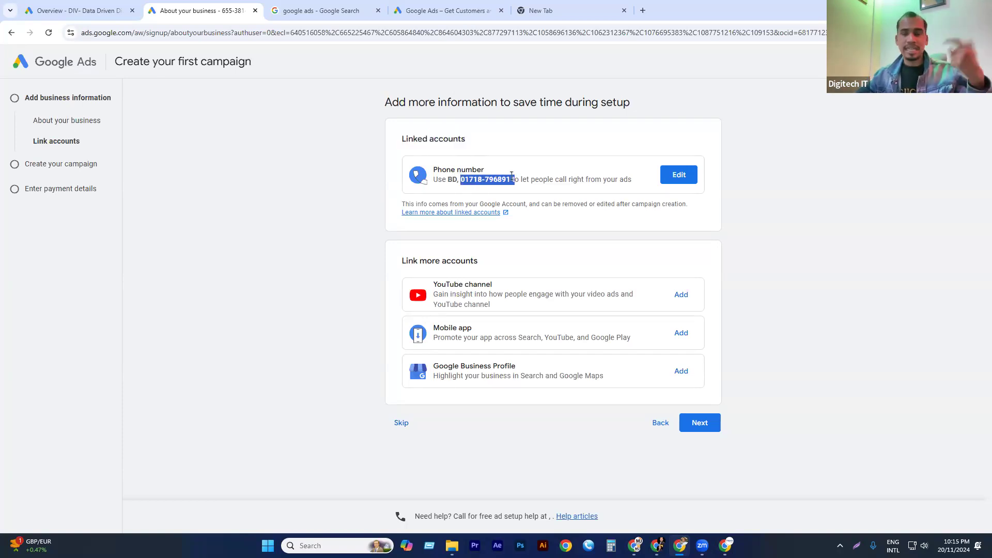
{"action": "left_click", "coordinate": [519, 185]}
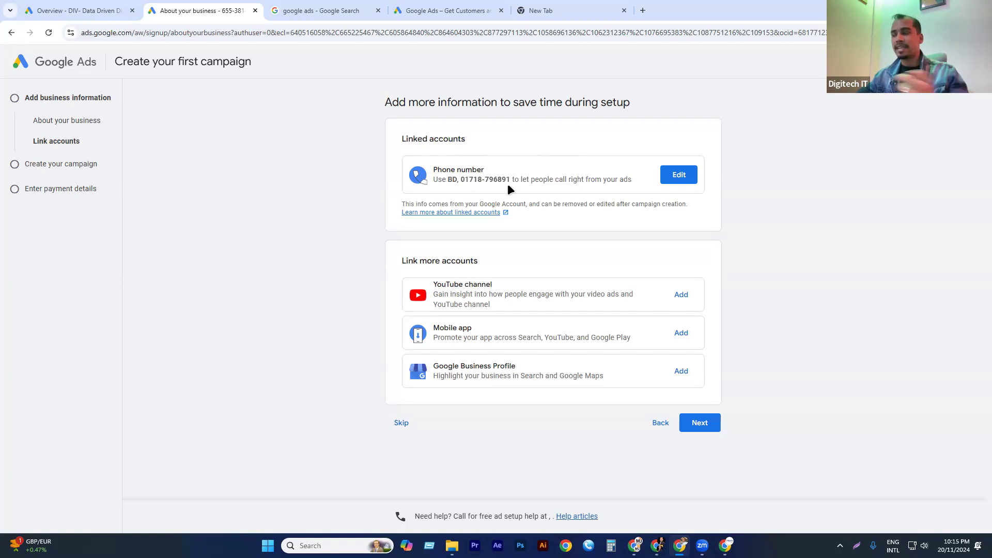
{"action": "triple_click", "coordinate": [478, 285]}
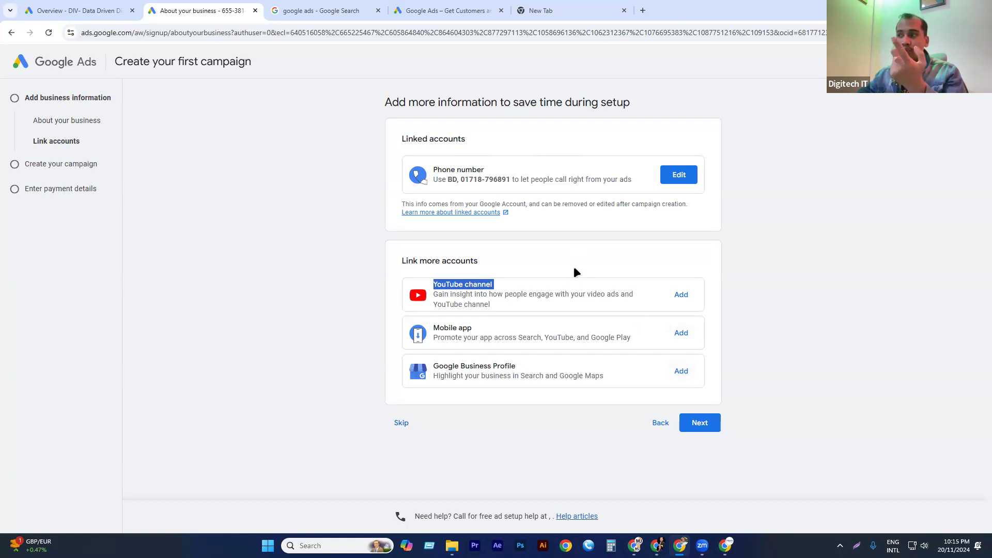
{"action": "left_click", "coordinate": [479, 269]}
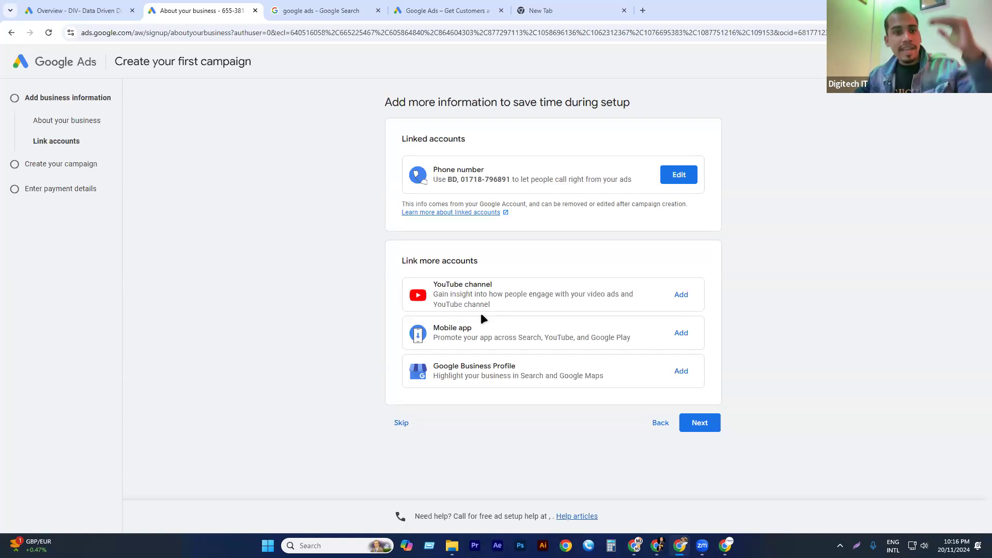
{"action": "left_click", "coordinate": [409, 424]}
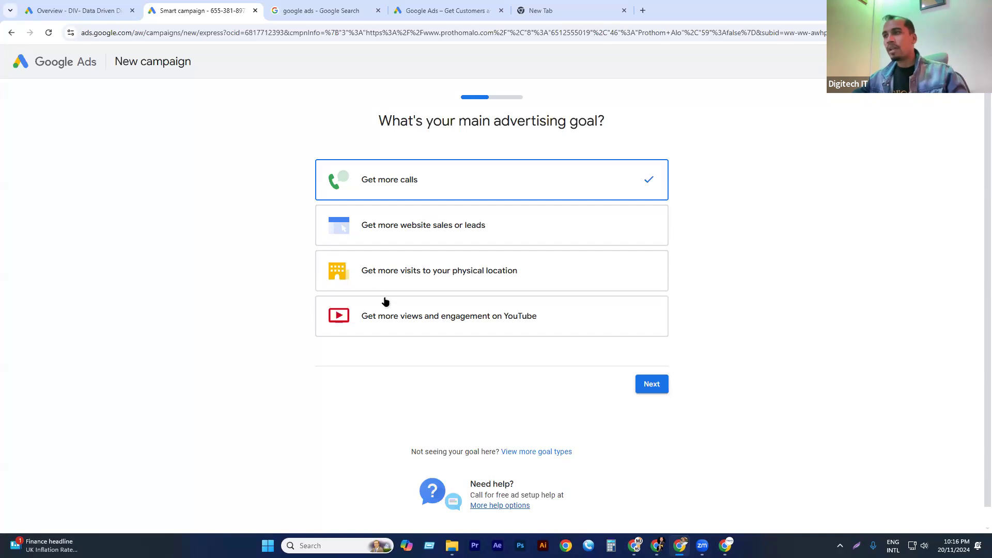
Set "Get more website sales or leads" as the main advertising goal and continue without connecting Google Analytics.
{"action": "left_click", "coordinate": [429, 231]}
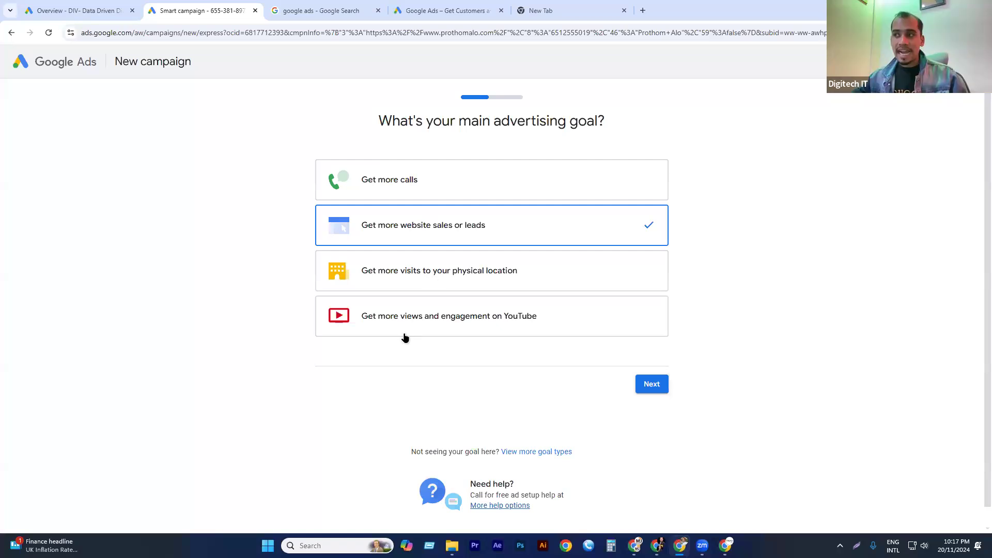
{"action": "left_click", "coordinate": [411, 315]}
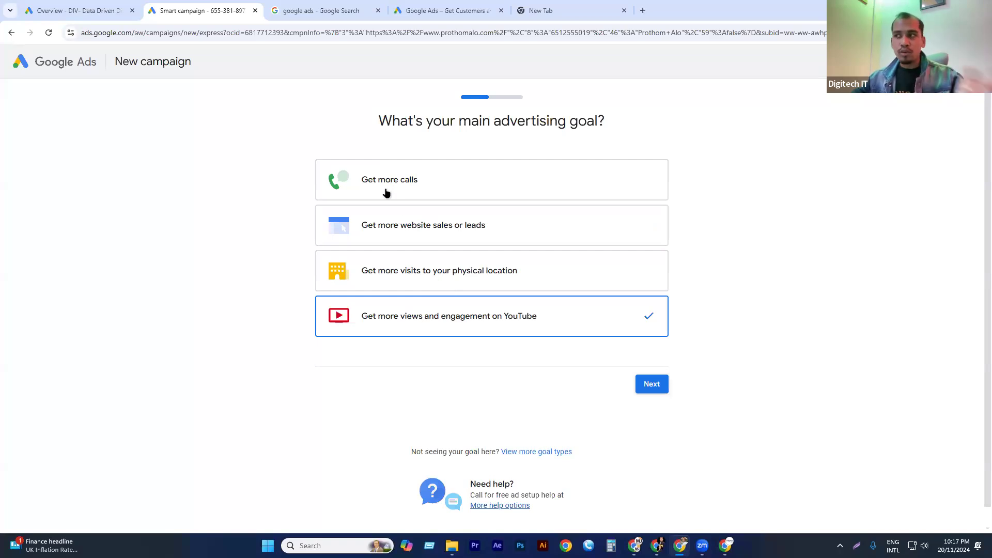
{"action": "left_click", "coordinate": [386, 232]}
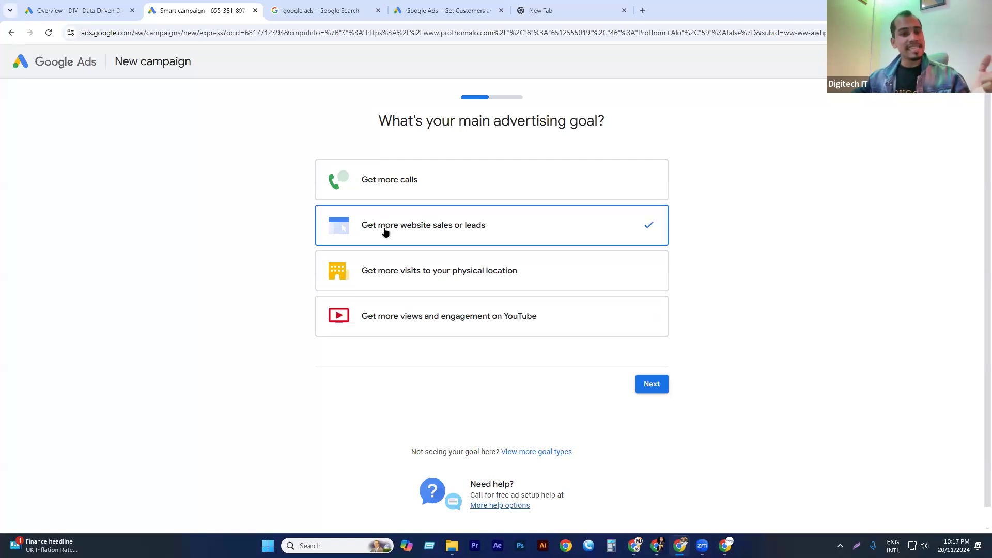
{"action": "left_click", "coordinate": [647, 385]}
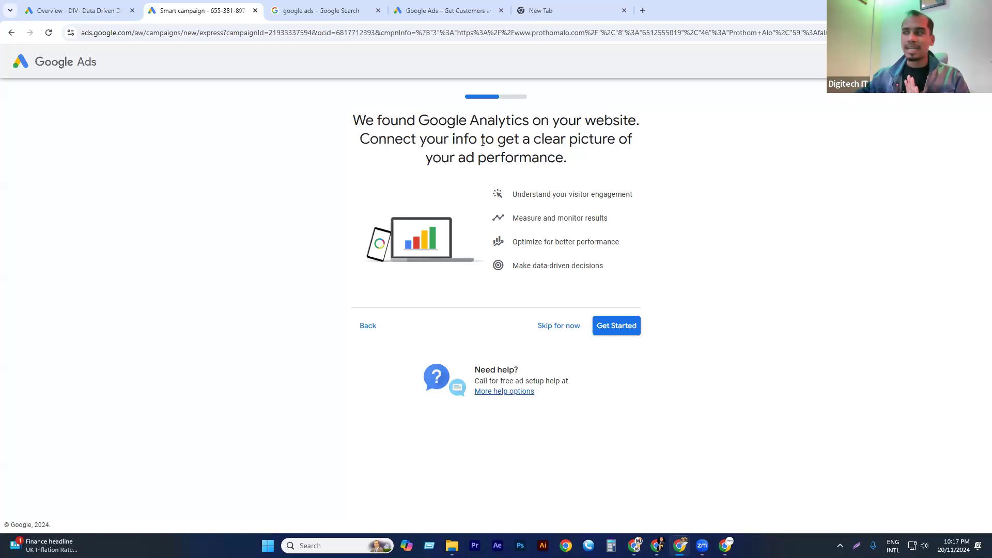
{"action": "left_click", "coordinate": [542, 331]}
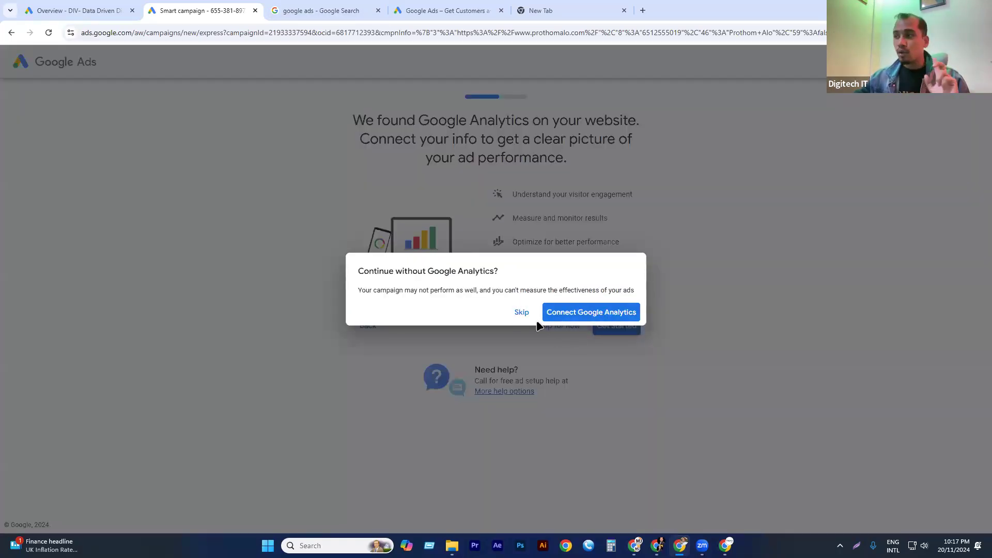
{"action": "left_click", "coordinate": [523, 313]}
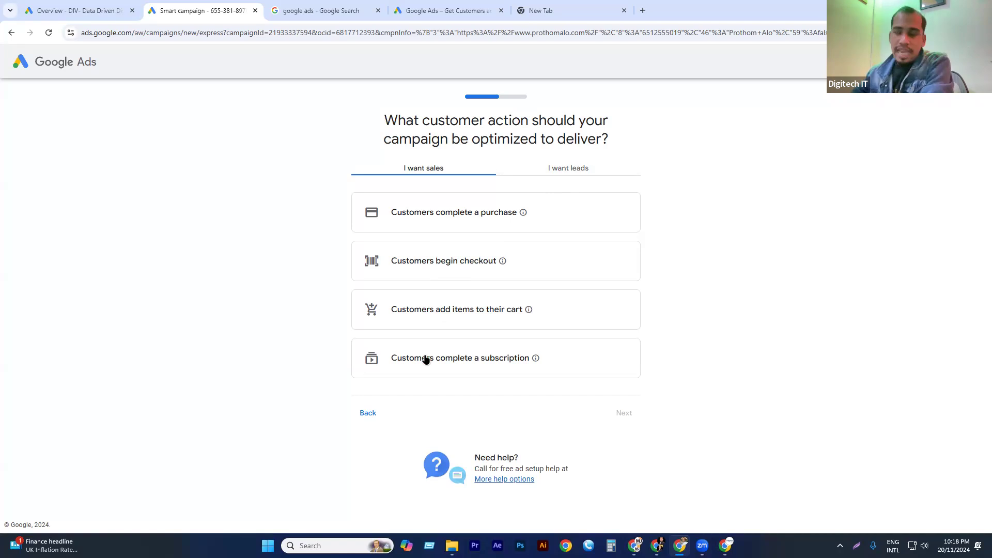
Search Google for "10 minute school" in the spare browser tab and dismiss the precise location prompt.
{"action": "left_click", "coordinate": [586, 9]}
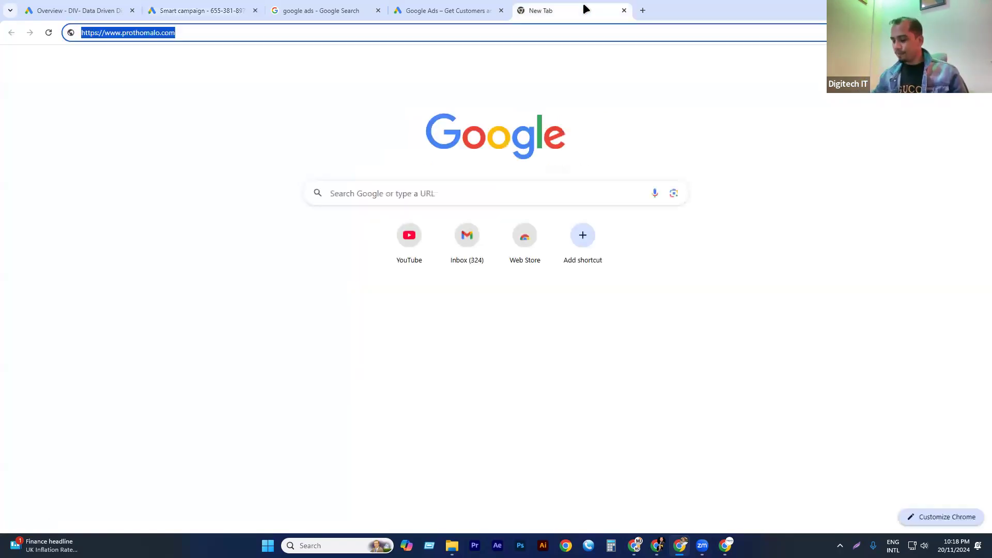
{"action": "type", "text": "10"}
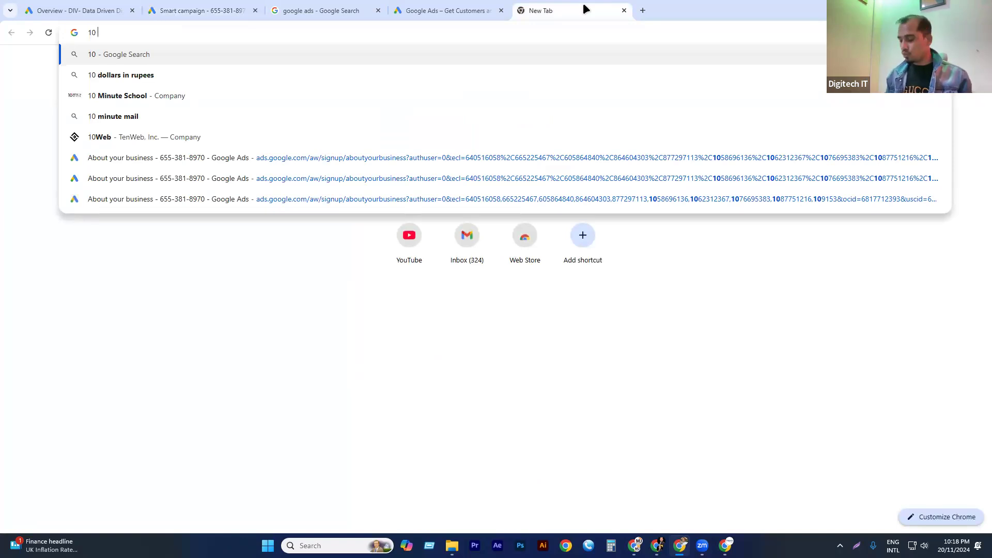
{"action": "key", "text": "Down"}
{"action": "key", "text": "Down"}
{"action": "key", "text": "Return"}
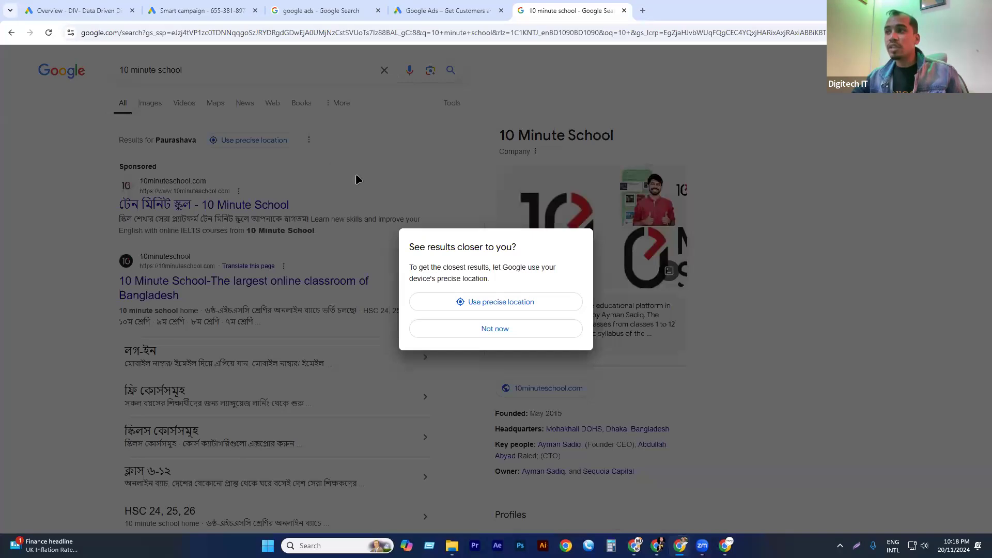
{"action": "left_click", "coordinate": [198, 73]}
Examine the search term, headline and description of the sponsored 10 Minute School result, and open its landing page in a separate tab.
{"action": "left_click_drag", "start_coordinate": [198, 73], "coordinate": [48, 71]}
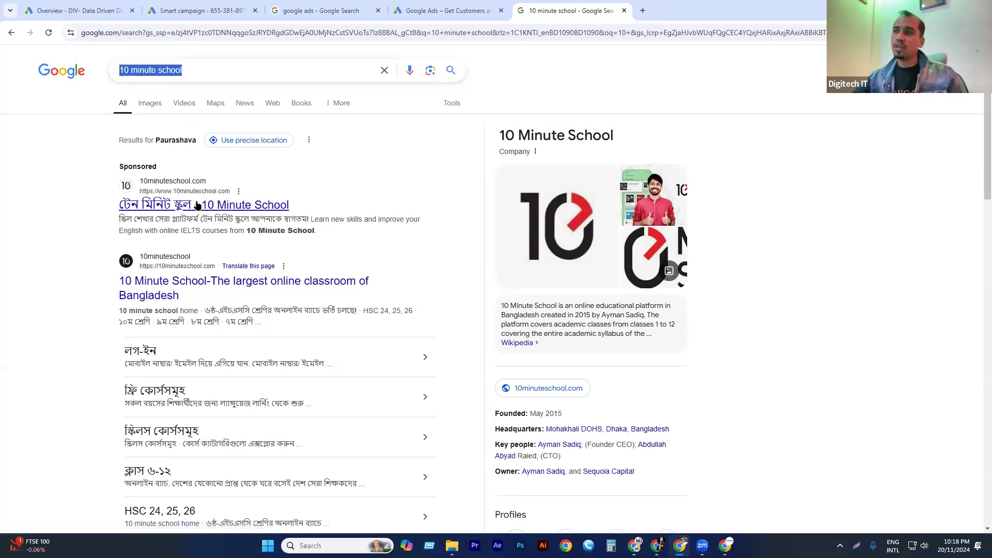
{"action": "left_click_drag", "start_coordinate": [105, 209], "coordinate": [215, 221]}
{"action": "left_click", "coordinate": [306, 196]}
{"action": "left_click_drag", "start_coordinate": [306, 197], "coordinate": [195, 195]}
{"action": "left_click_drag", "start_coordinate": [109, 222], "coordinate": [320, 231]}
{"action": "left_click", "coordinate": [36, 246]}
{"action": "left_click", "coordinate": [124, 206], "text": "ctrl"}
{"action": "left_click", "coordinate": [650, 9]}
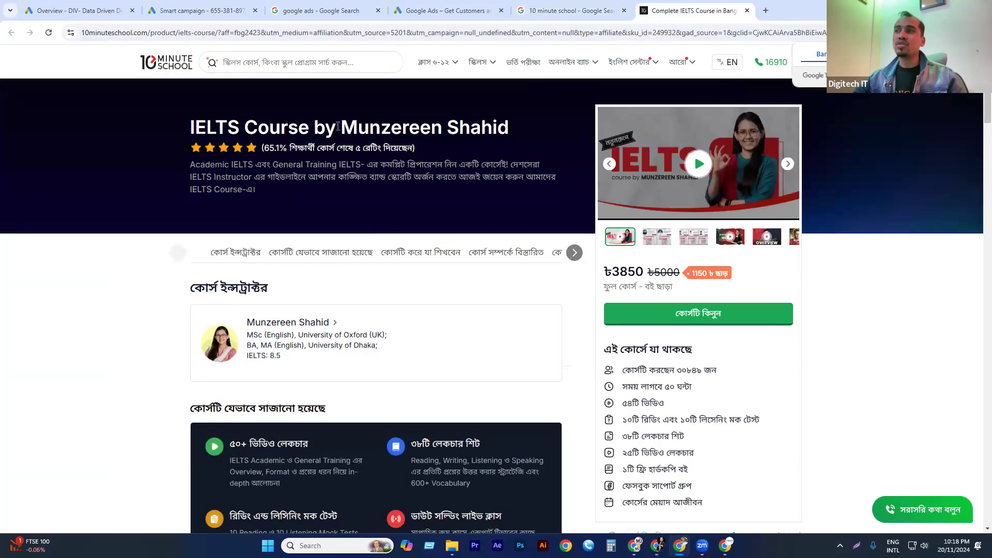
Examine the IELTS course landing page, including its title, course outline, content preview and purchase option.
{"action": "triple_click", "coordinate": [343, 130]}
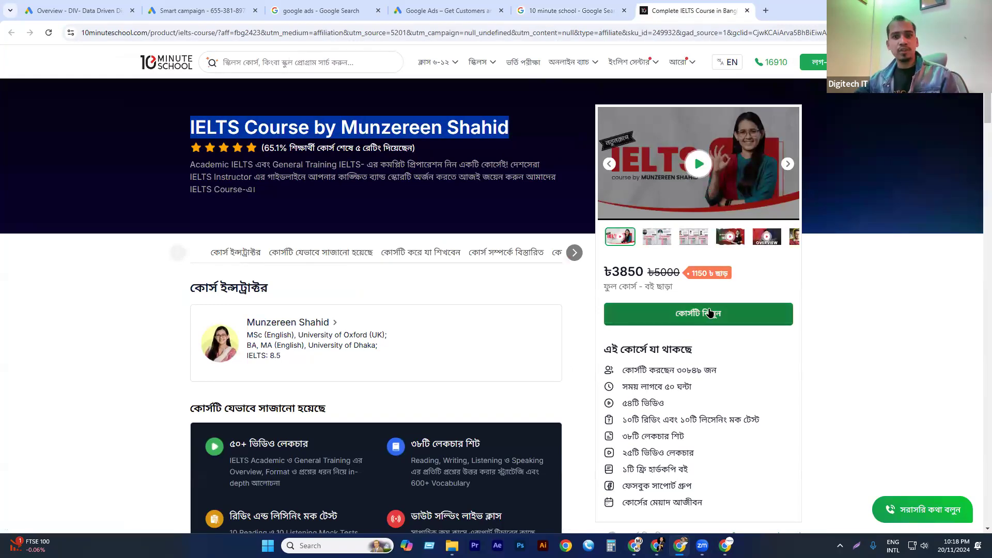
{"action": "scroll", "coordinate": [362, 243], "scroll_direction": "down", "scroll_amount": 3}
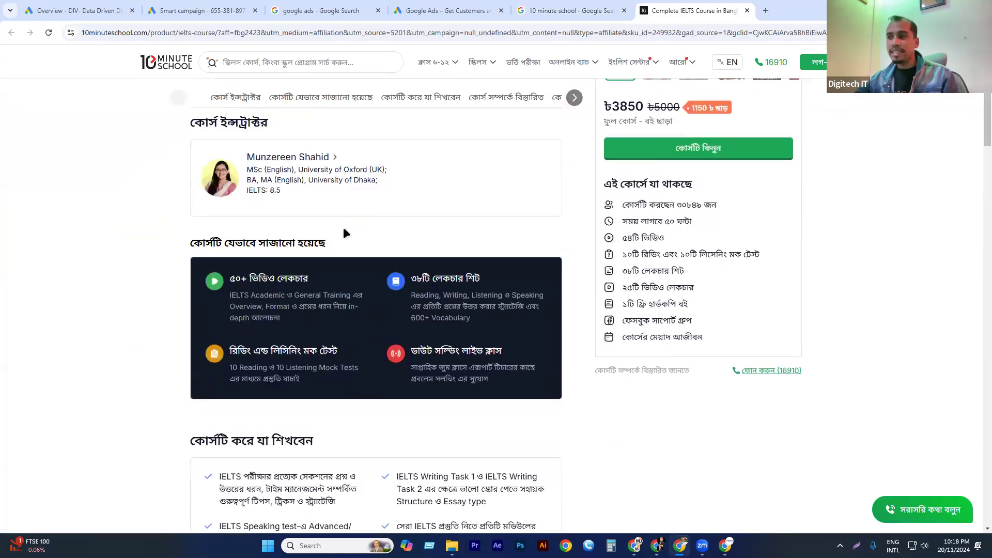
{"action": "scroll", "coordinate": [357, 297], "scroll_direction": "down", "scroll_amount": 5}
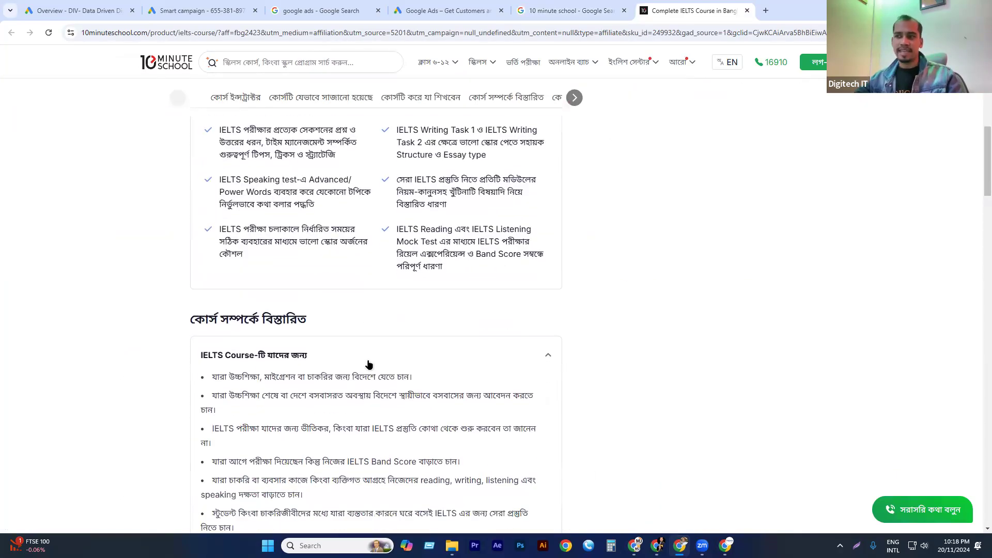
{"action": "scroll", "coordinate": [364, 356], "scroll_direction": "down", "scroll_amount": 12}
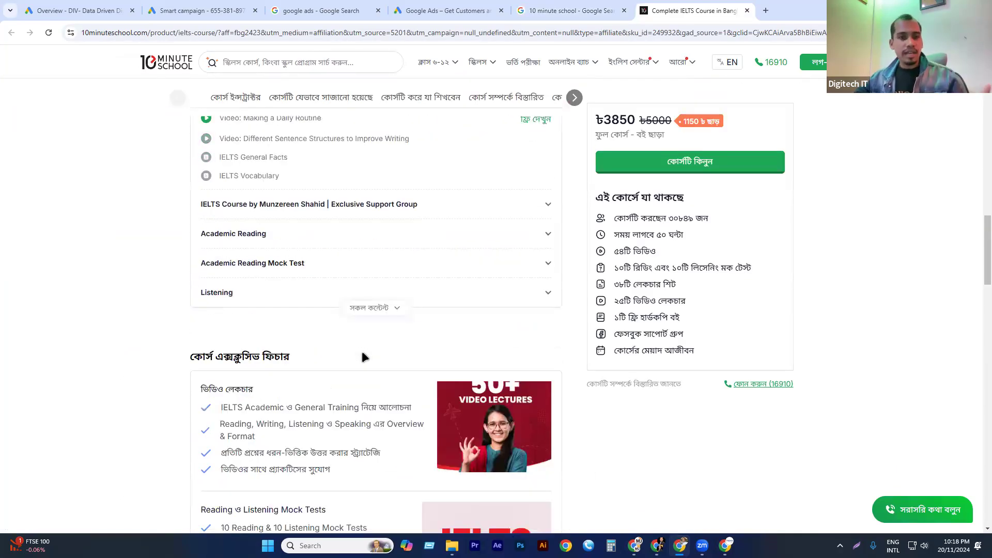
{"action": "scroll", "coordinate": [362, 357], "scroll_direction": "up", "scroll_amount": 12}
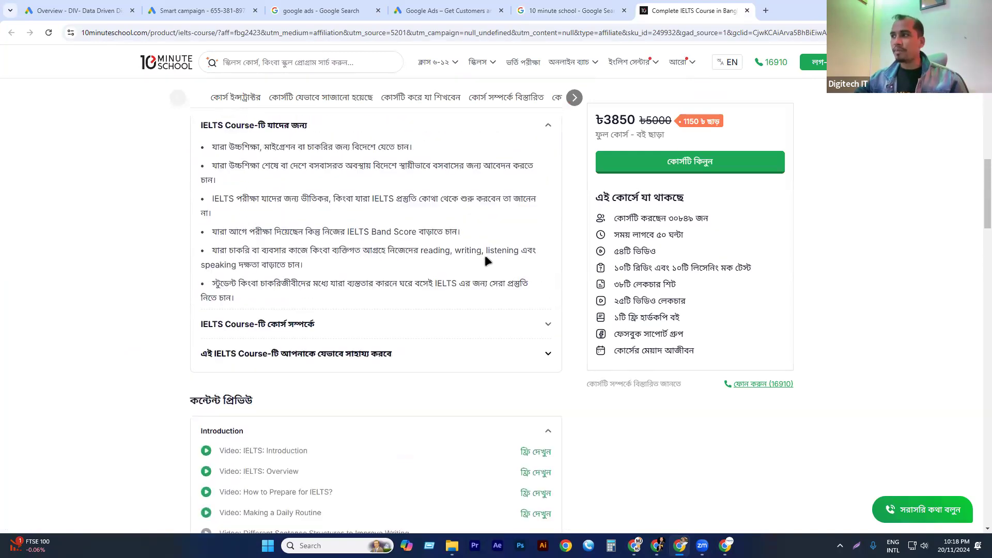
View the payment options offered for the IELTS course, and close them to return to the course page.
{"action": "left_click", "coordinate": [702, 172]}
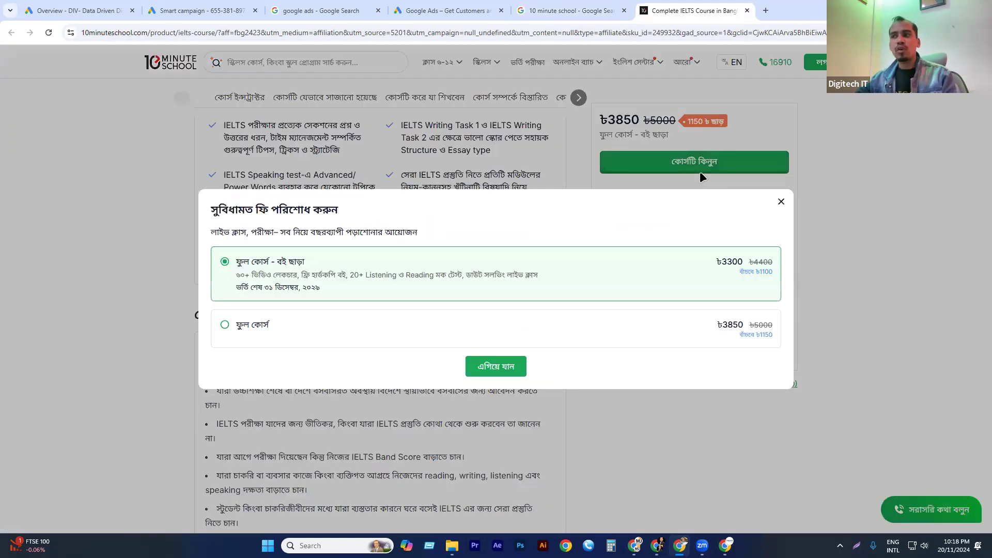
{"action": "left_click", "coordinate": [115, 166]}
{"action": "scroll", "coordinate": [266, 306], "scroll_direction": "up", "scroll_amount": 7}
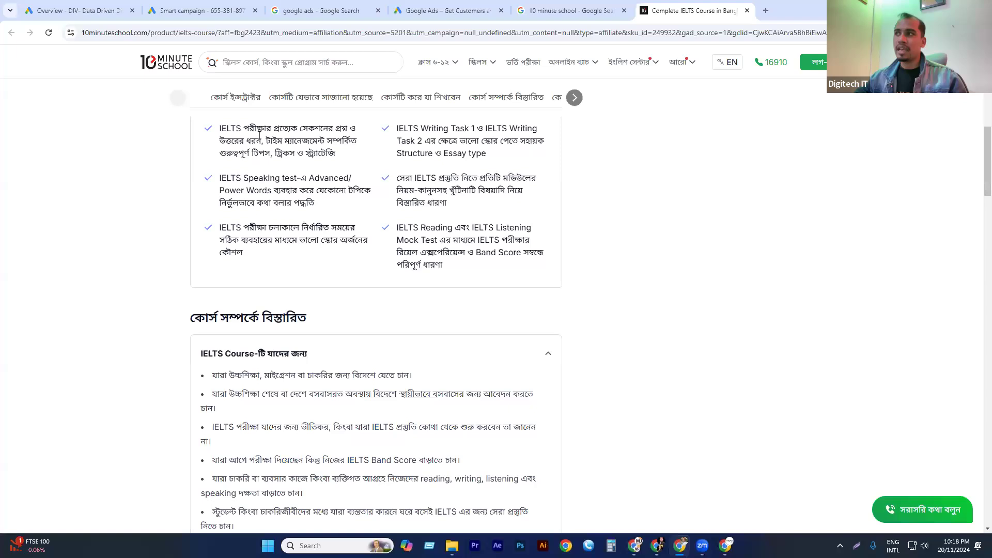
{"action": "scroll", "coordinate": [165, 315], "scroll_direction": "up", "scroll_amount": 3}
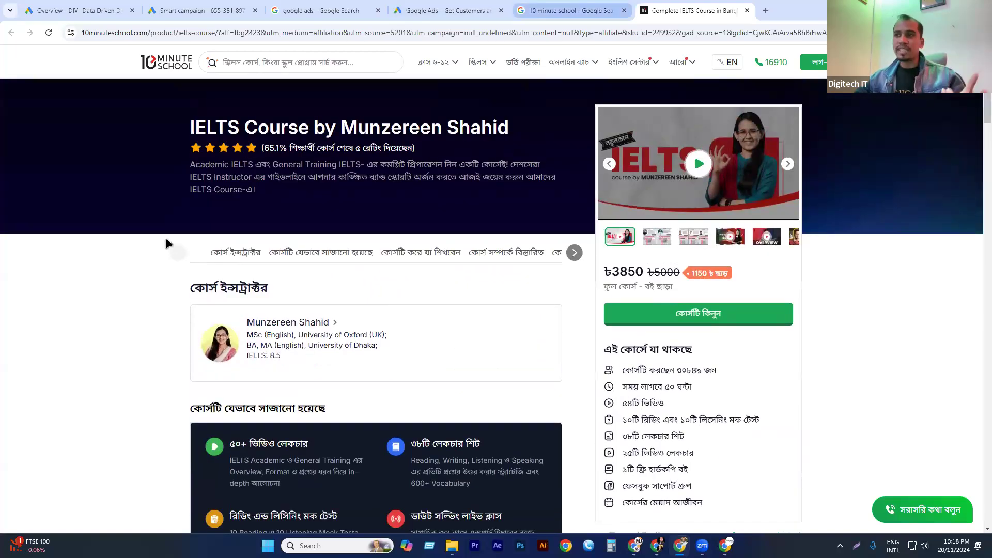
Revisit the sponsored 10 Minute School search result, and examine the whole IELTS course page from the instructor section to the footer.
{"action": "left_click", "coordinate": [580, 9]}
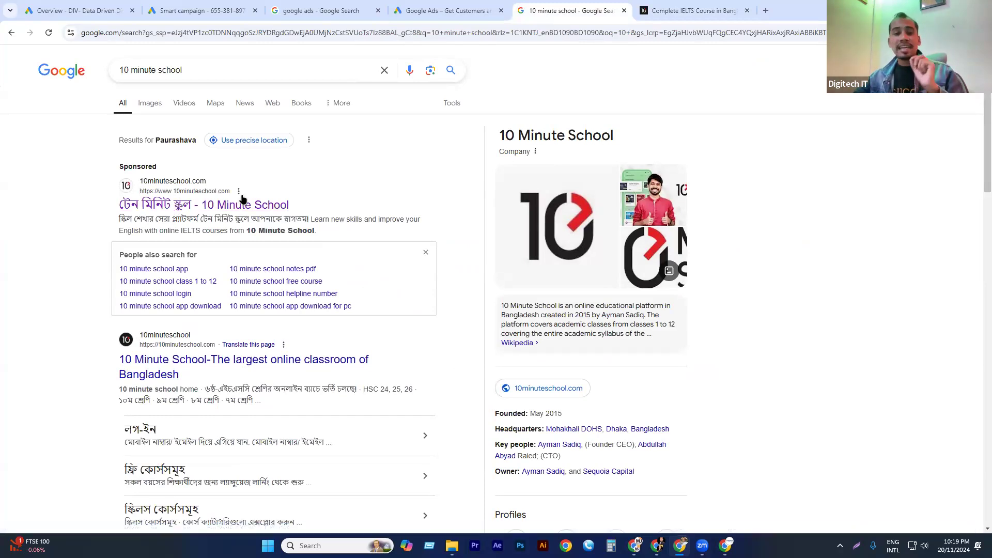
{"action": "left_click", "coordinate": [667, 10]}
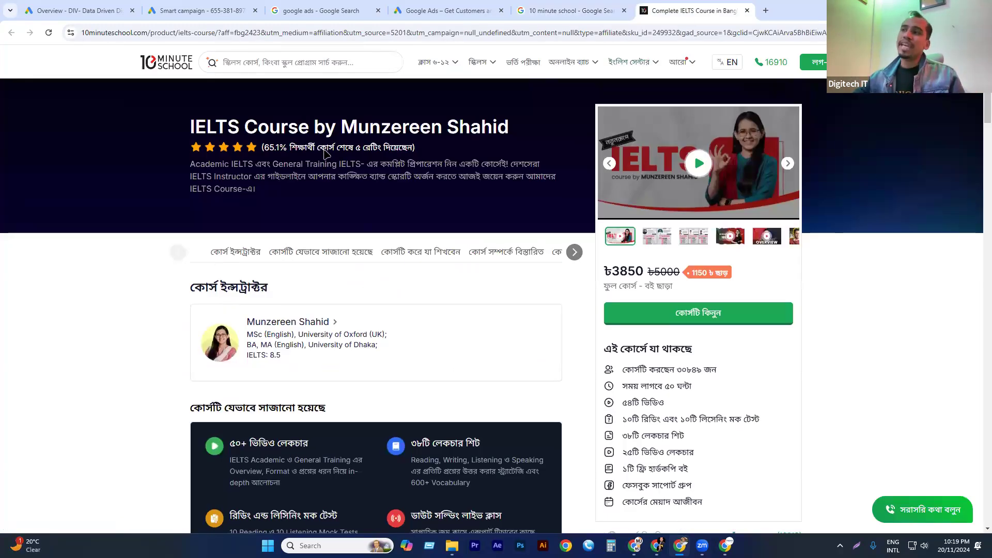
{"action": "scroll", "coordinate": [322, 153], "scroll_direction": "down", "scroll_amount": 5}
{"action": "scroll", "coordinate": [318, 154], "scroll_direction": "up", "scroll_amount": 5}
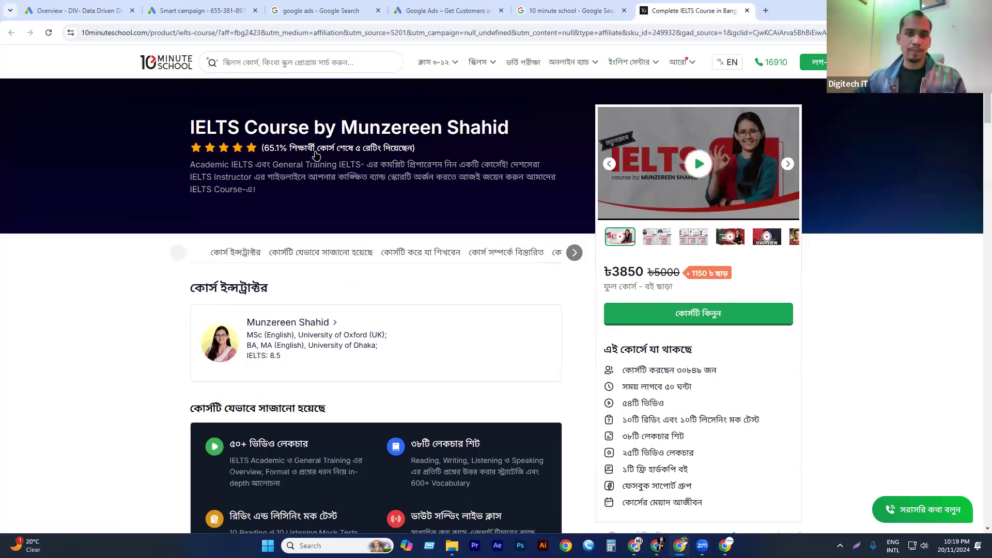
{"action": "scroll", "coordinate": [316, 155], "scroll_direction": "down", "scroll_amount": 15}
{"action": "scroll", "coordinate": [312, 269], "scroll_direction": "down", "scroll_amount": 10}
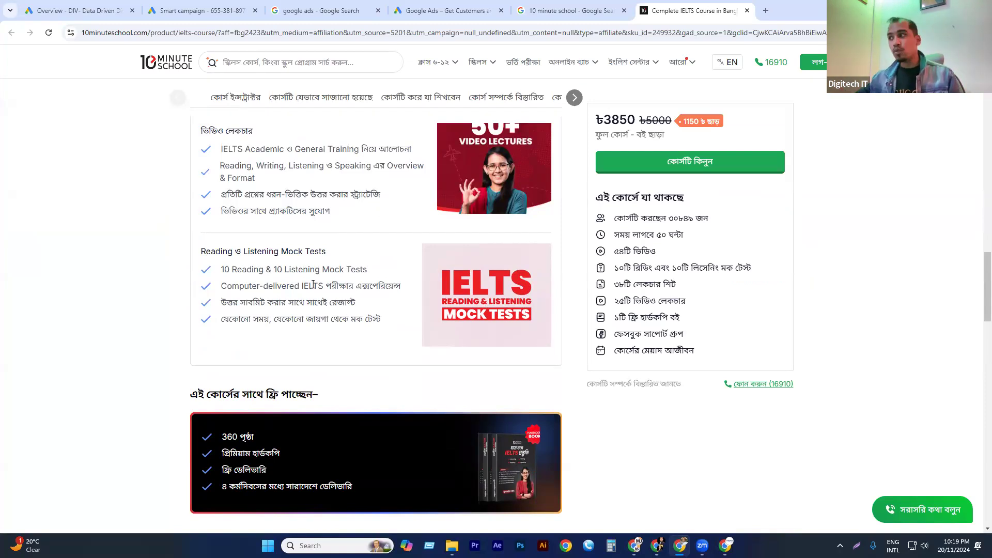
{"action": "scroll", "coordinate": [495, 312], "scroll_direction": "down", "scroll_amount": 9}
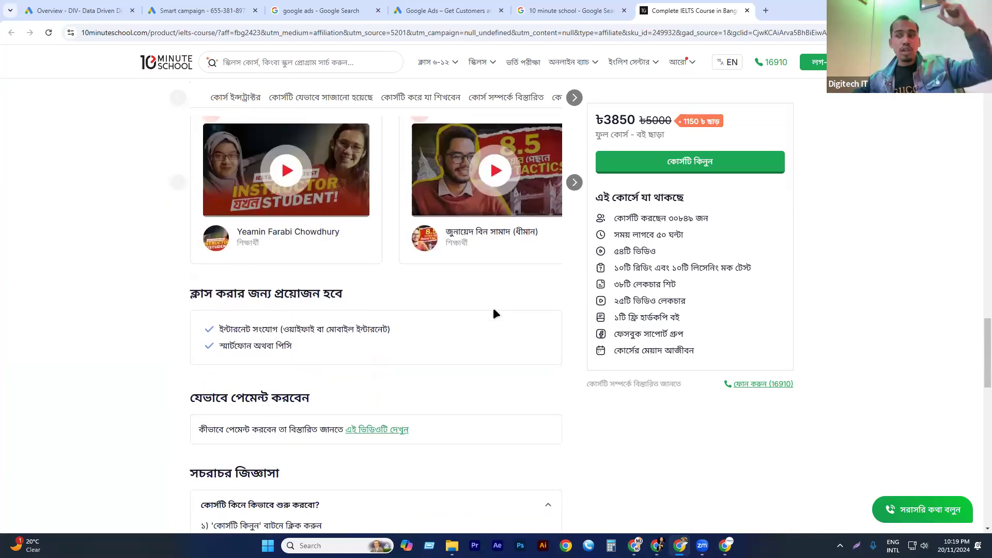
{"action": "scroll", "coordinate": [494, 310], "scroll_direction": "down", "scroll_amount": 6}
{"action": "scroll", "coordinate": [508, 370], "scroll_direction": "down", "scroll_amount": 13}
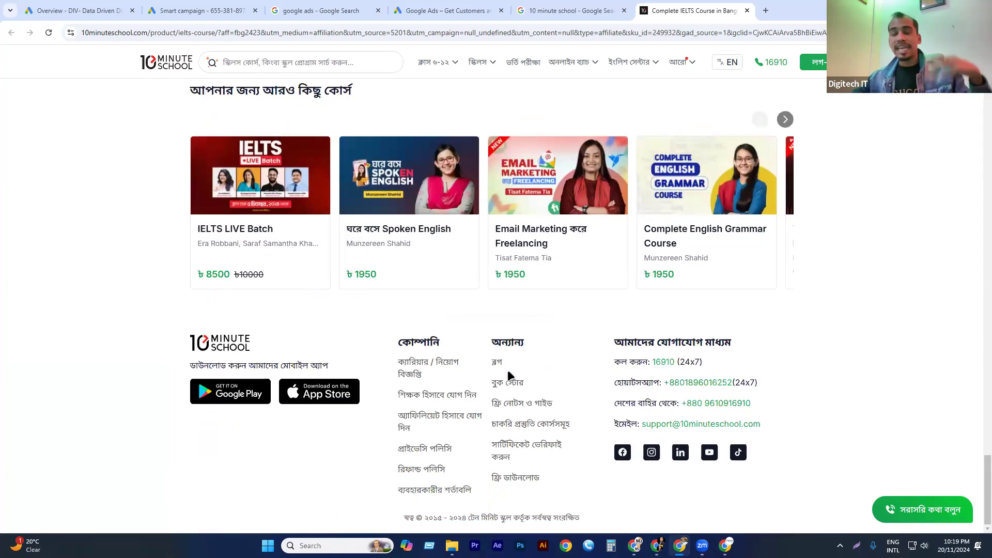
{"action": "scroll", "coordinate": [507, 370], "scroll_direction": "up", "scroll_amount": 13}
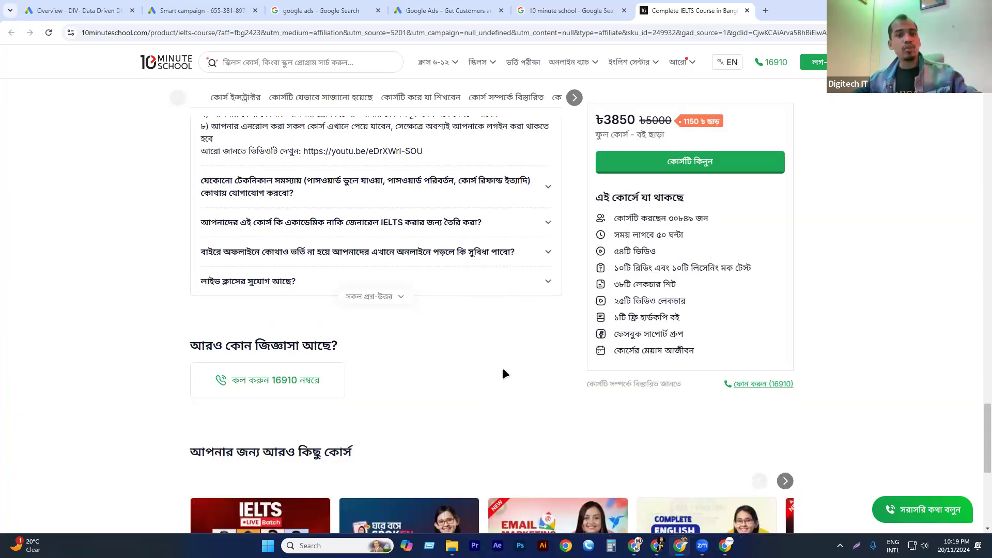
{"action": "scroll", "coordinate": [501, 371], "scroll_direction": "up", "scroll_amount": 15}
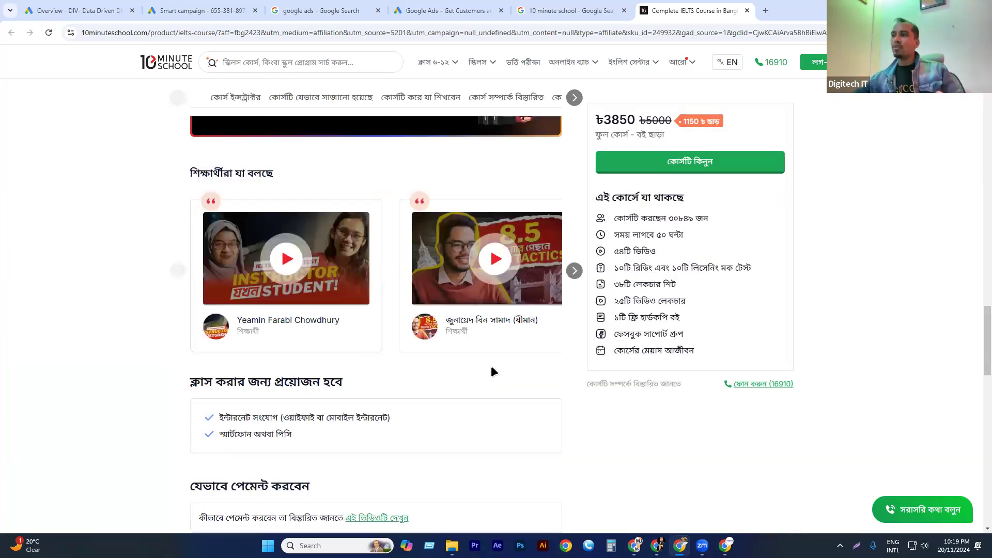
{"action": "scroll", "coordinate": [493, 371], "scroll_direction": "up", "scroll_amount": 10}
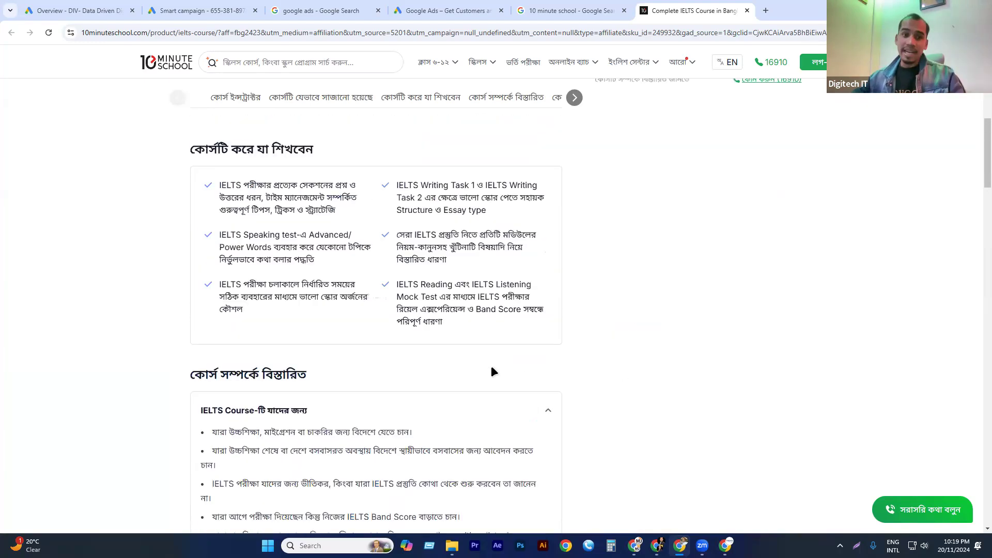
{"action": "scroll", "coordinate": [689, 166], "scroll_direction": "up", "scroll_amount": 2}
Start and pause the course trailer, and select the ফুল কোর্স package in the IELTS course's payment options.
{"action": "left_click", "coordinate": [699, 168]}
{"action": "left_click", "coordinate": [699, 166]}
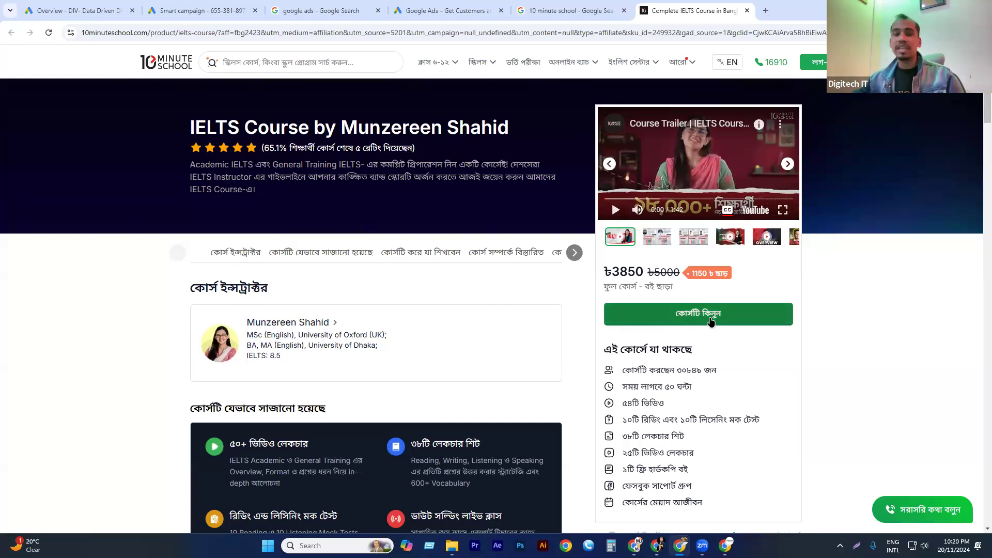
{"action": "left_click", "coordinate": [671, 306]}
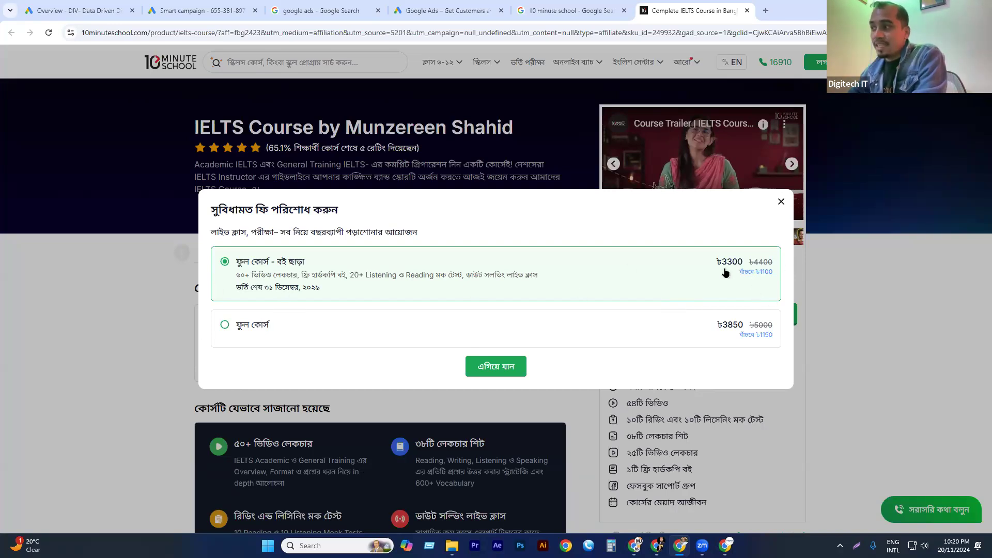
{"action": "left_click", "coordinate": [304, 331]}
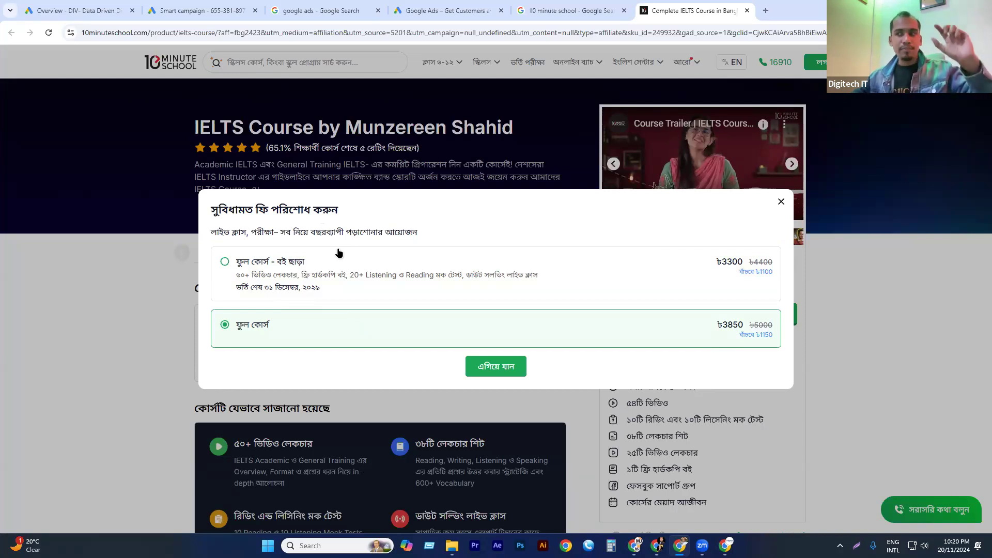
{"action": "left_click", "coordinate": [300, 266]}
{"action": "left_click", "coordinate": [289, 335]}
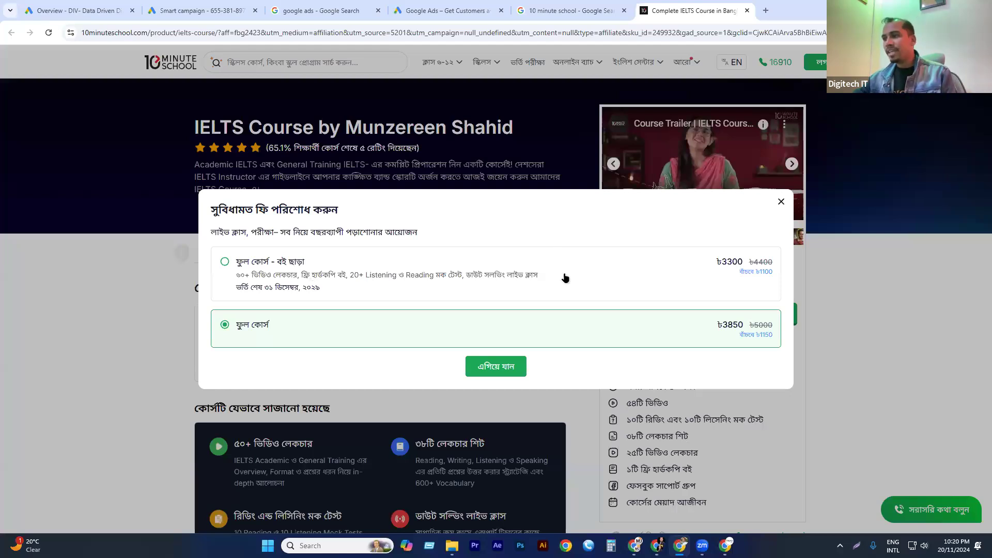
Proceed to checkout with the selected course package, and advance to the login stage's mobile number or e-mail field.
{"action": "left_click", "coordinate": [506, 367]}
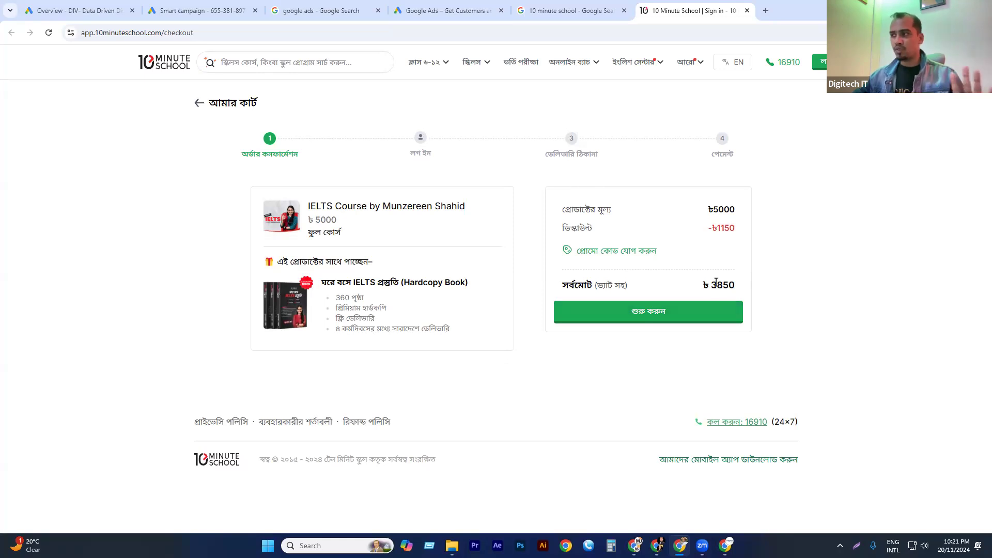
{"action": "left_click", "coordinate": [634, 319]}
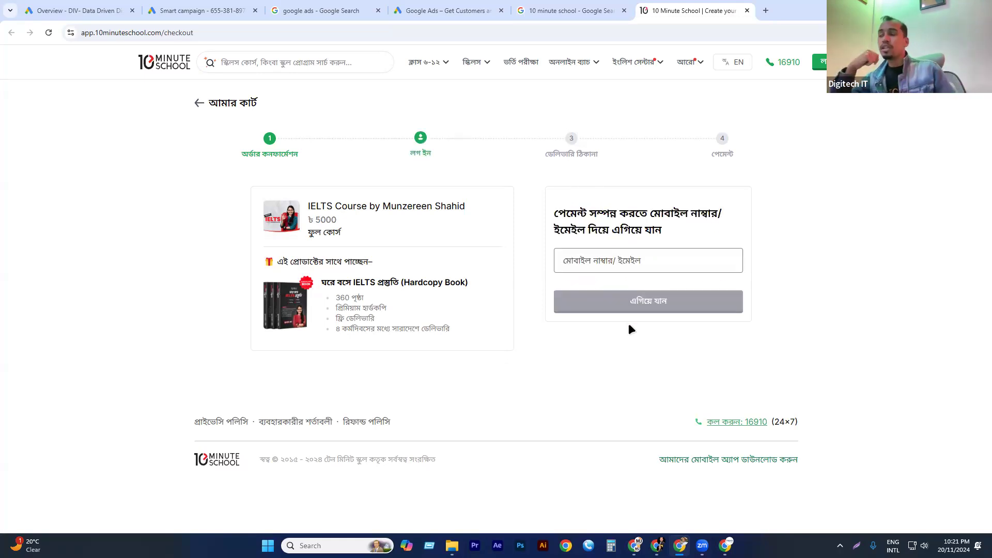
{"action": "left_click", "coordinate": [593, 262]}
{"action": "left_click", "coordinate": [593, 261]}
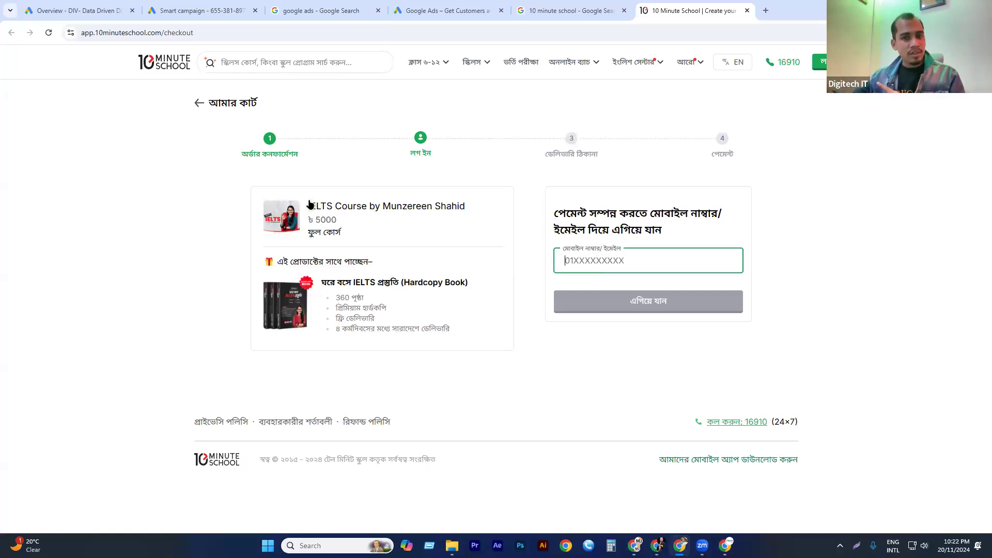
Return to the Smart campaign setup and choose "Customers complete a purchase" as the customer action to optimize for.
{"action": "left_click", "coordinate": [573, 10]}
{"action": "left_click", "coordinate": [447, 10]}
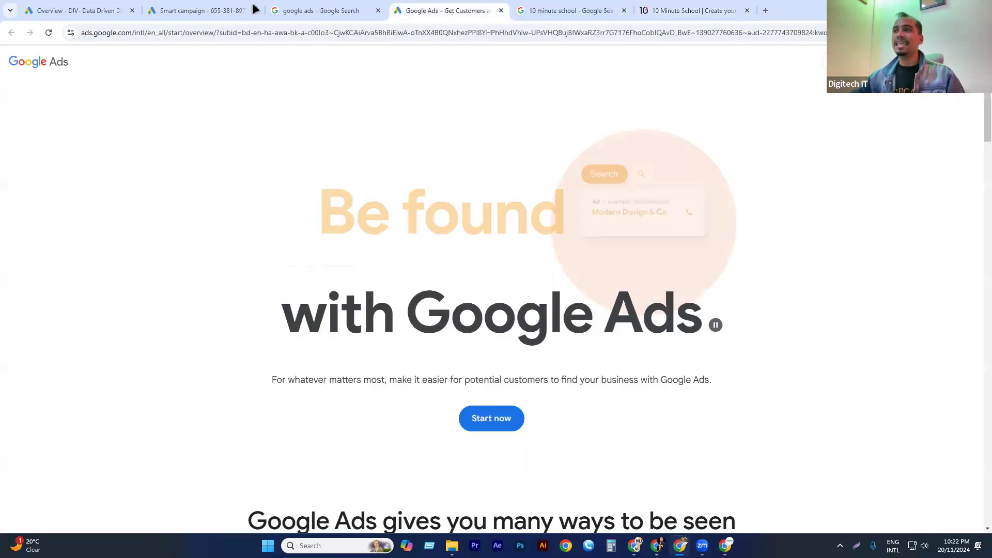
{"action": "left_click", "coordinate": [215, 10]}
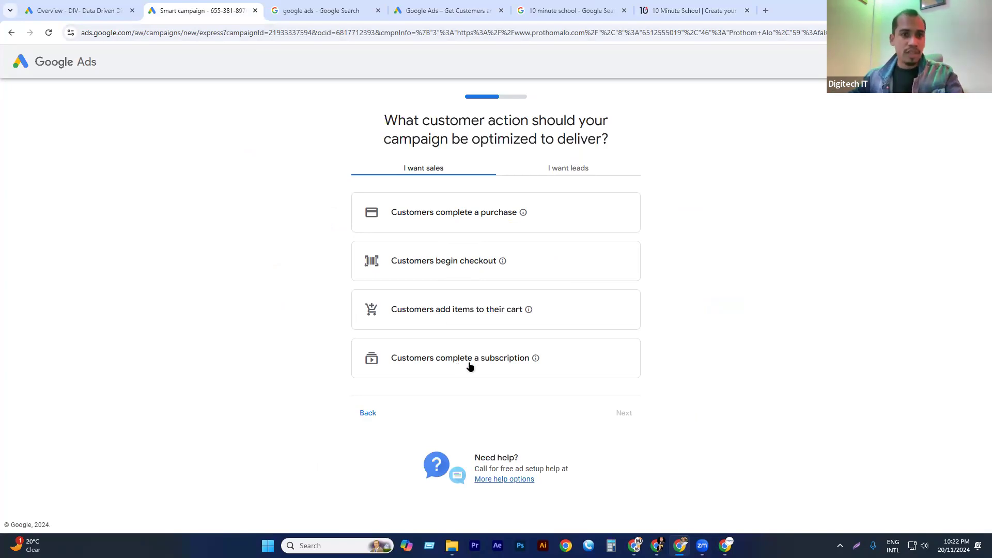
{"action": "left_click", "coordinate": [406, 212]}
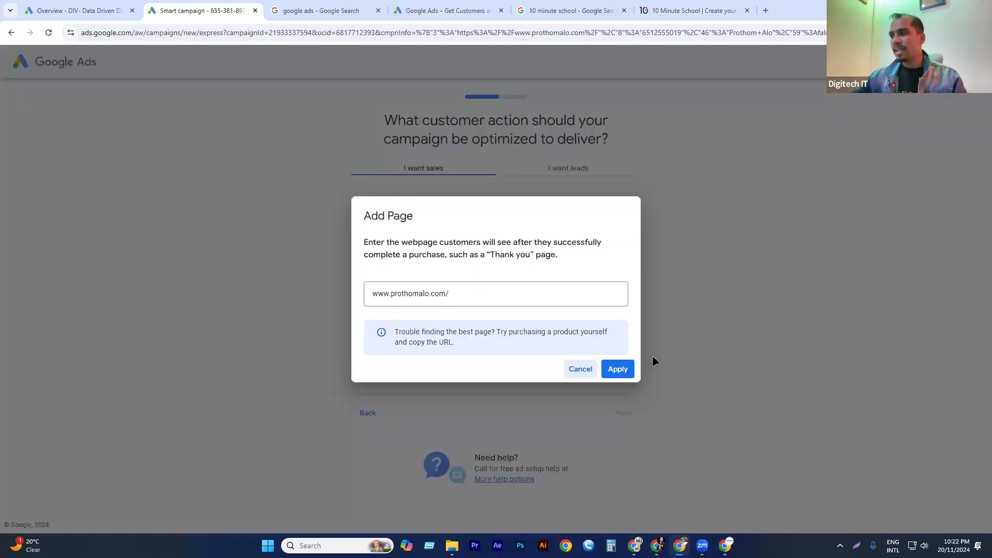
Examine the domain in the 10 Minute School checkout address, and return to the campaign's page entry dialog.
{"action": "left_click", "coordinate": [684, 10]}
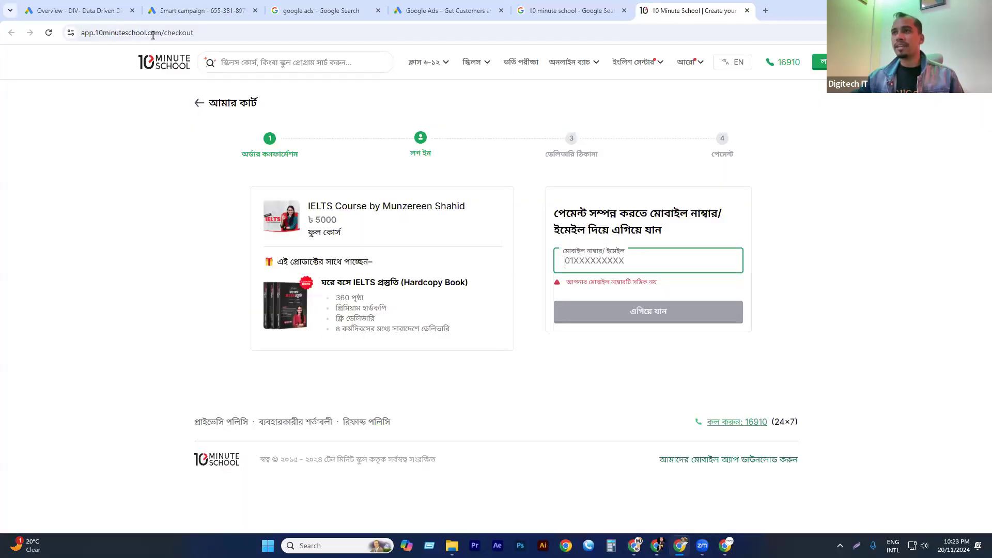
{"action": "left_click_drag", "start_coordinate": [162, 32], "coordinate": [95, 36]}
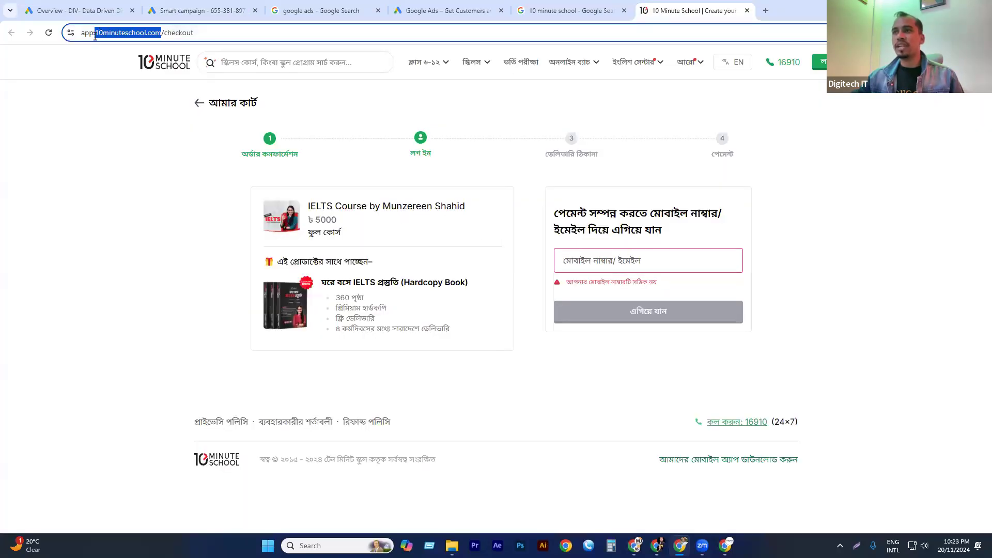
{"action": "left_click", "coordinate": [551, 12]}
{"action": "left_click", "coordinate": [231, 10]}
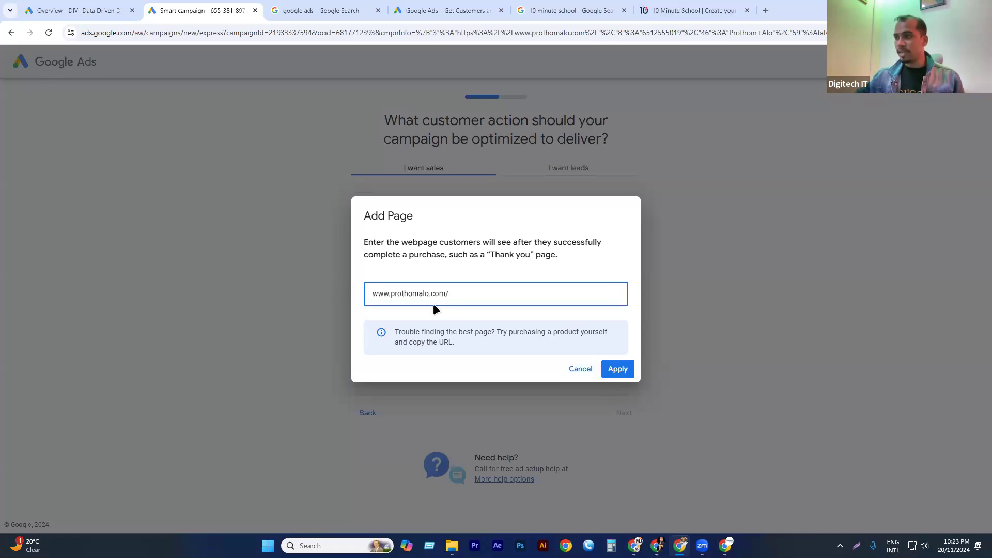
{"action": "left_click", "coordinate": [616, 371]}
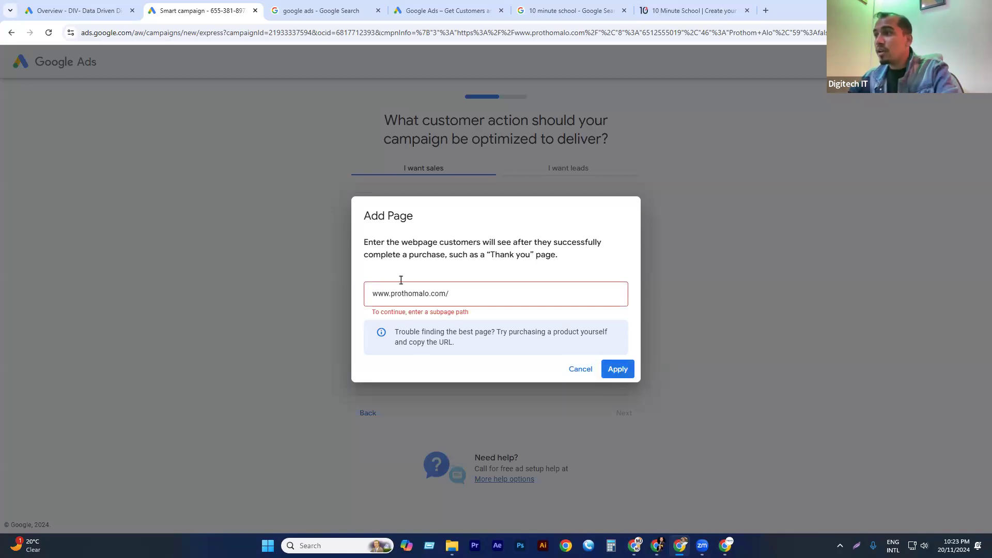
{"action": "left_click", "coordinate": [468, 291]}
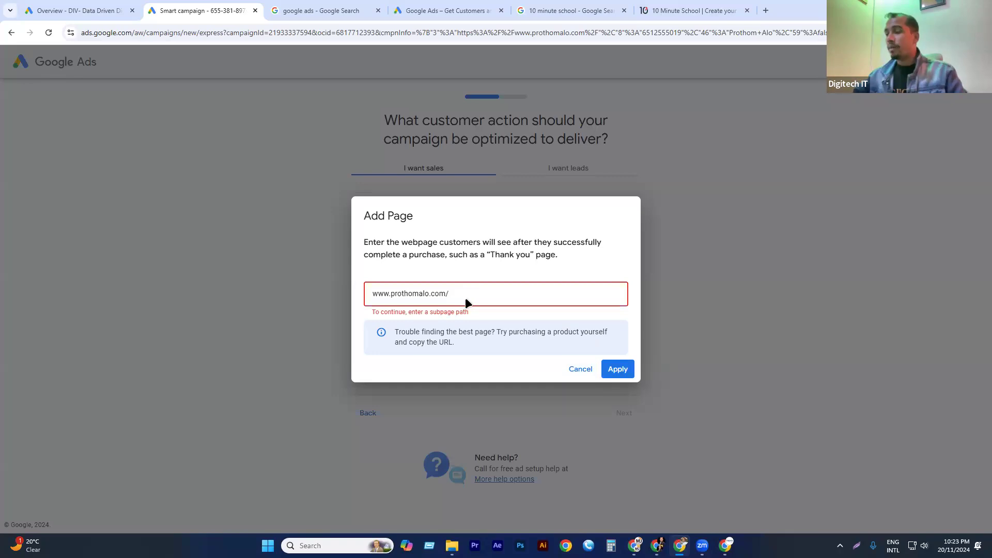
{"action": "type", "text": "spor"}
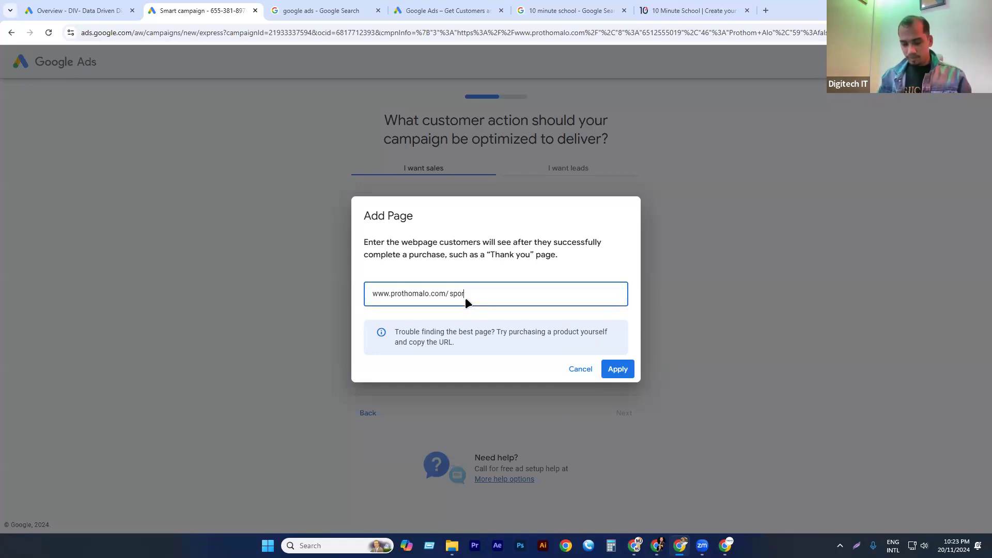
{"action": "type", "text": "ts"}
{"action": "left_click", "coordinate": [609, 366]}
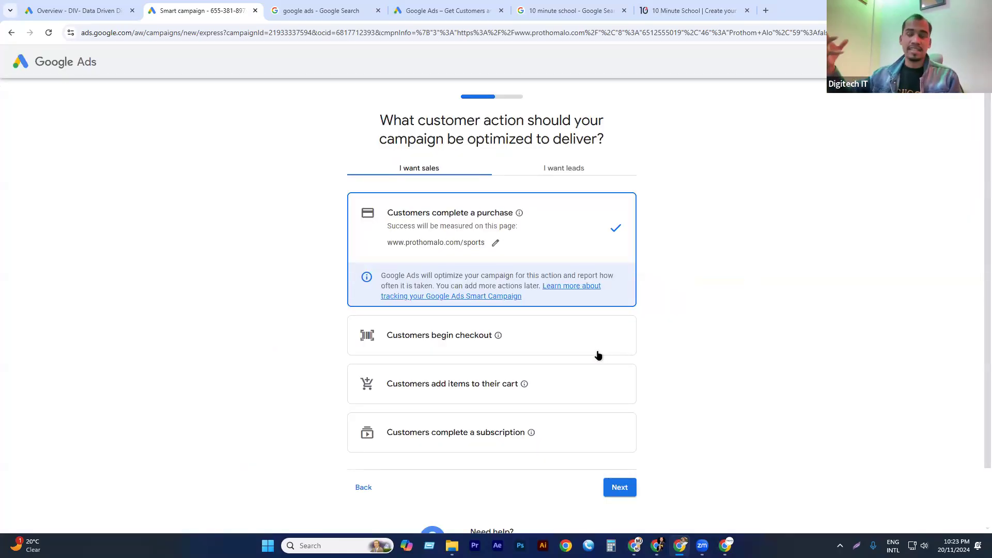
Review and reapply the purchase page address, and continue to the ad-writing stage to view its headline, description and phone fields.
{"action": "left_click", "coordinate": [495, 243]}
{"action": "left_click", "coordinate": [514, 290]}
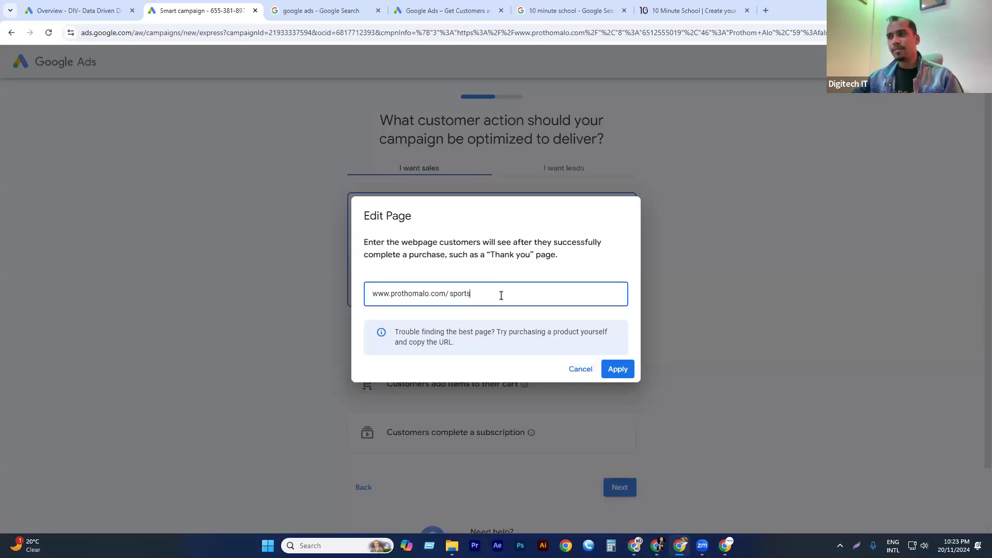
{"action": "left_click", "coordinate": [620, 368]}
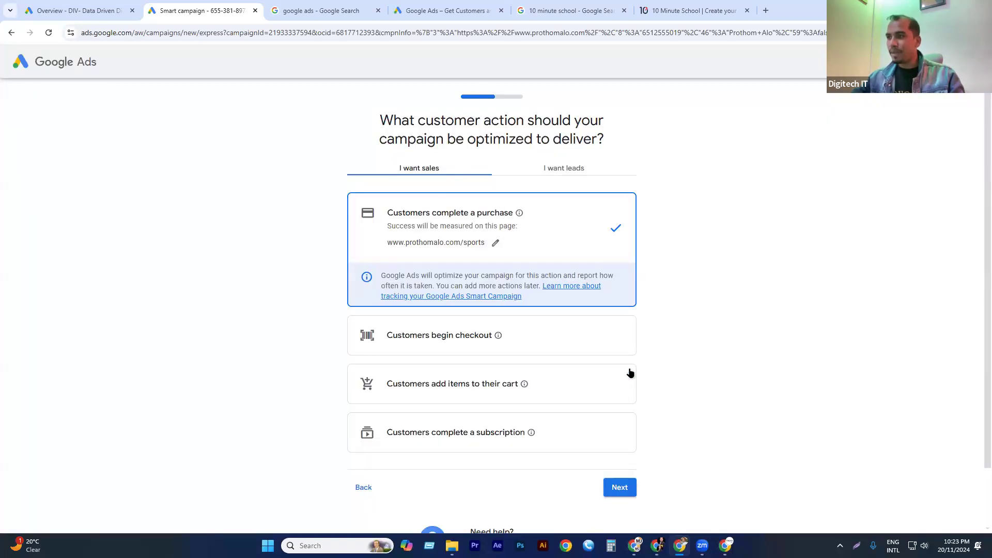
{"action": "left_click", "coordinate": [616, 489]}
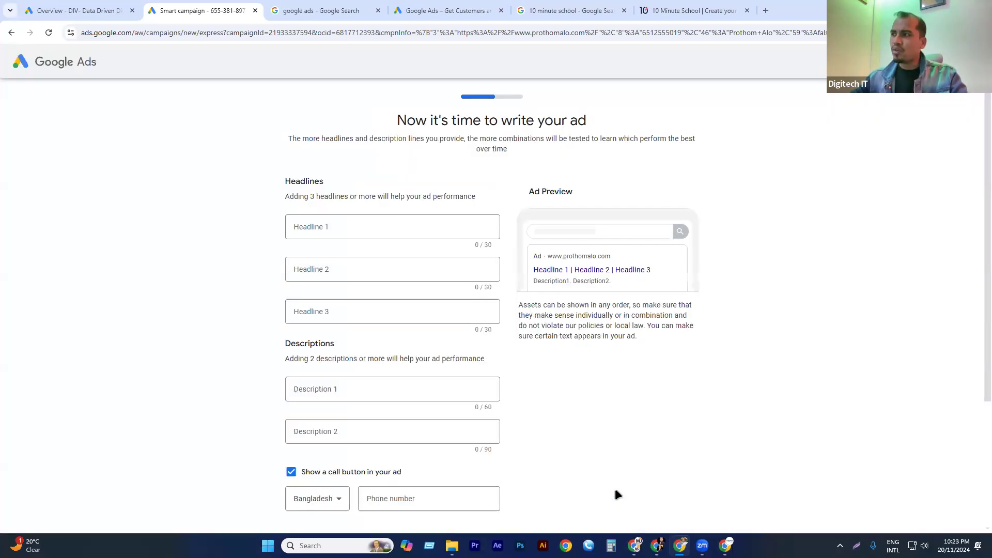
{"action": "scroll", "coordinate": [521, 285], "scroll_direction": "down", "scroll_amount": 3}
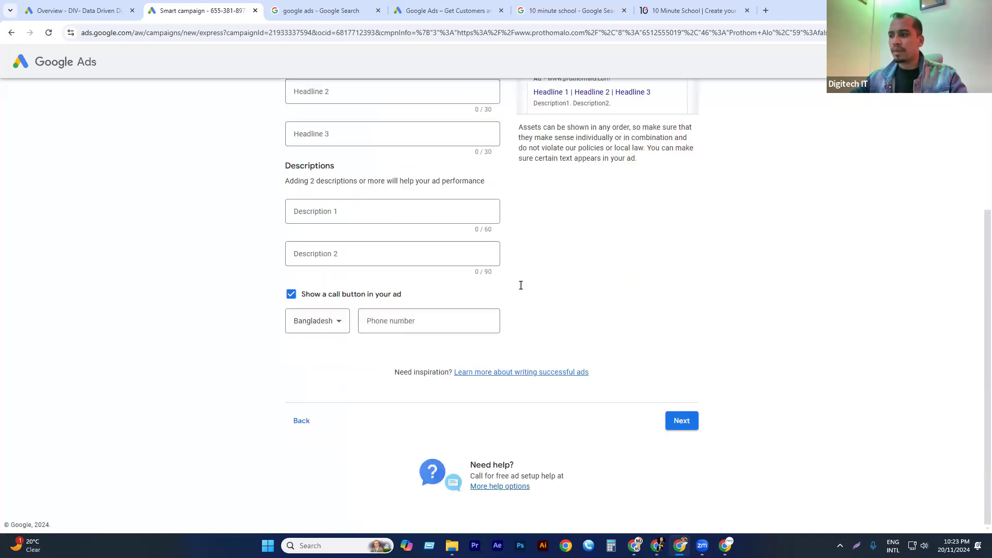
Go back through the campaign setup to the choice of main advertising goal.
{"action": "left_click", "coordinate": [302, 421]}
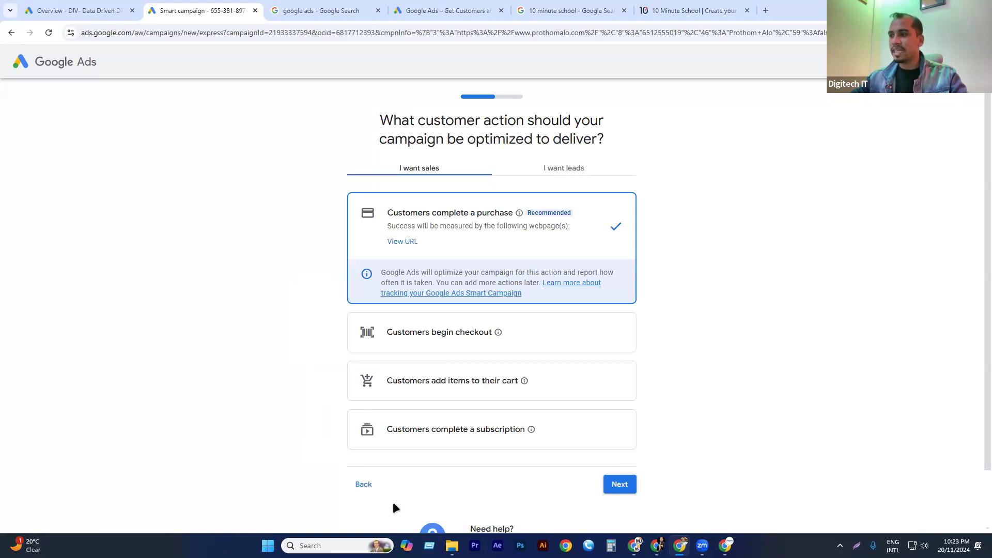
{"action": "left_click", "coordinate": [366, 484]}
{"action": "scroll", "coordinate": [542, 392], "scroll_direction": "down", "scroll_amount": 1}
{"action": "scroll", "coordinate": [437, 377], "scroll_direction": "up", "scroll_amount": 1}
{"action": "scroll", "coordinate": [444, 441], "scroll_direction": "down", "scroll_amount": 1}
{"action": "scroll", "coordinate": [519, 402], "scroll_direction": "up", "scroll_amount": 1}
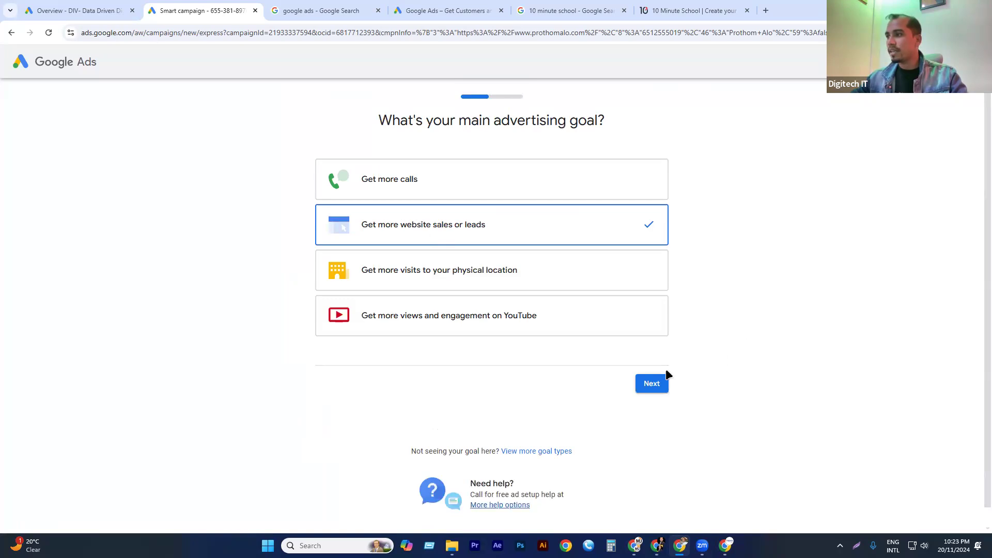
Go back through the campaign setup and linked accounts stages to the business information page.
{"action": "left_click", "coordinate": [11, 33]}
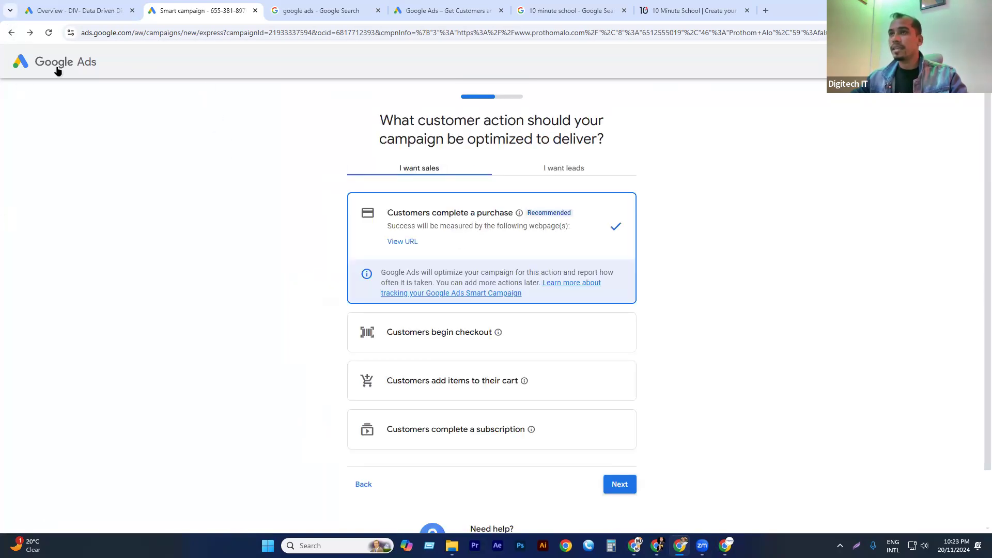
{"action": "left_click", "coordinate": [11, 33]}
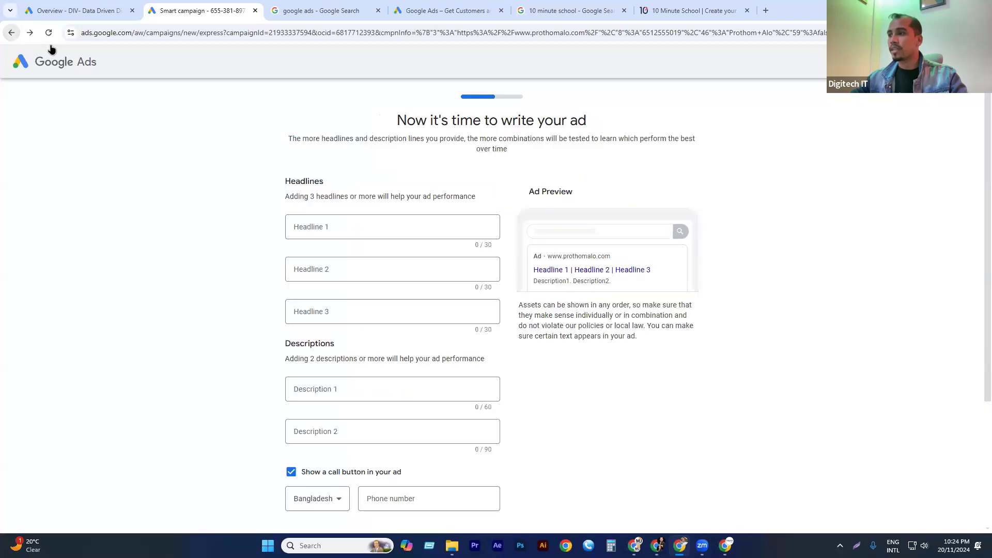
{"action": "left_click", "coordinate": [8, 32]}
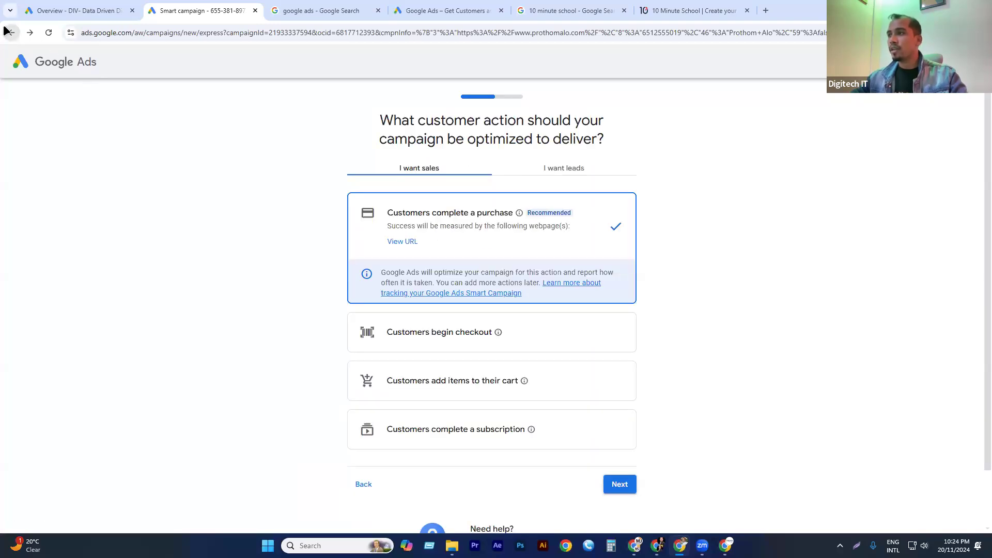
{"action": "left_click", "coordinate": [9, 32]}
{"action": "left_click", "coordinate": [8, 32]}
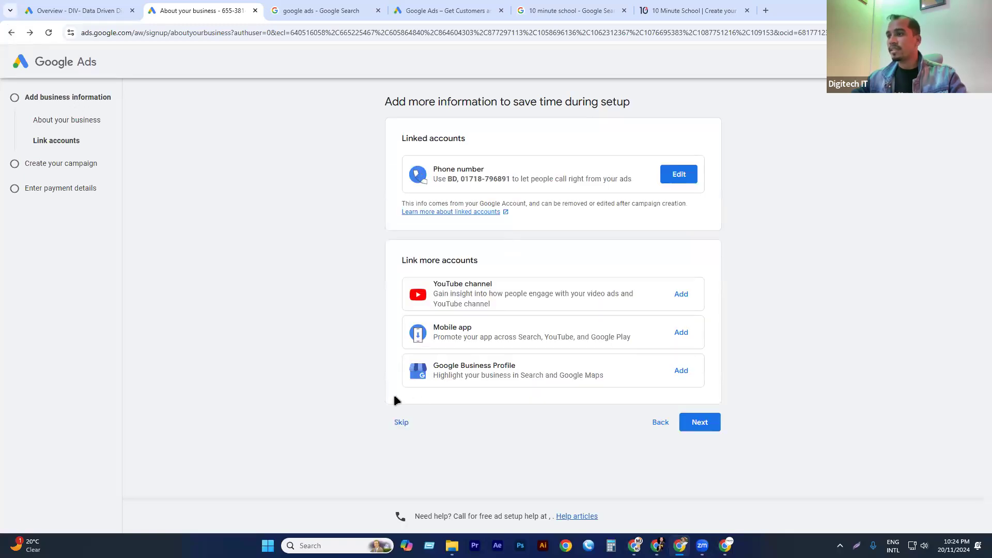
{"action": "left_click", "coordinate": [658, 427]}
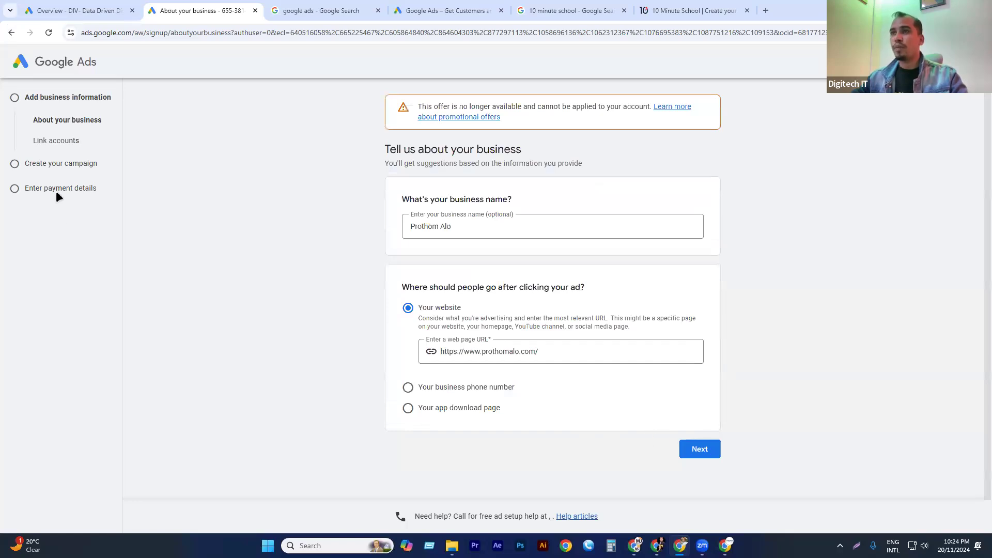
Replace the business name with 10minuteschool, taken from the domain in the 10 Minute School checkout address.
{"action": "left_click", "coordinate": [457, 226]}
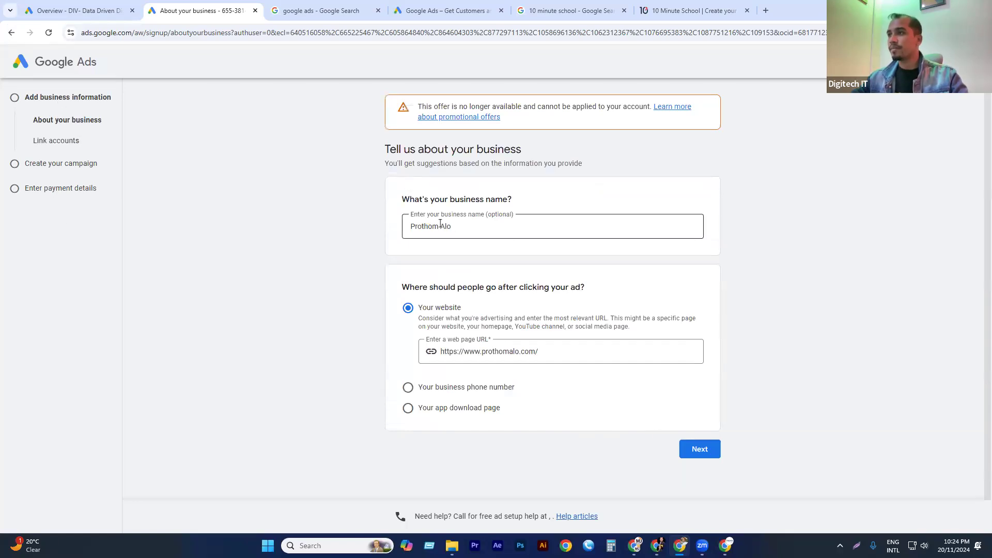
{"action": "triple_click", "coordinate": [456, 226]}
{"action": "left_click", "coordinate": [685, 7]}
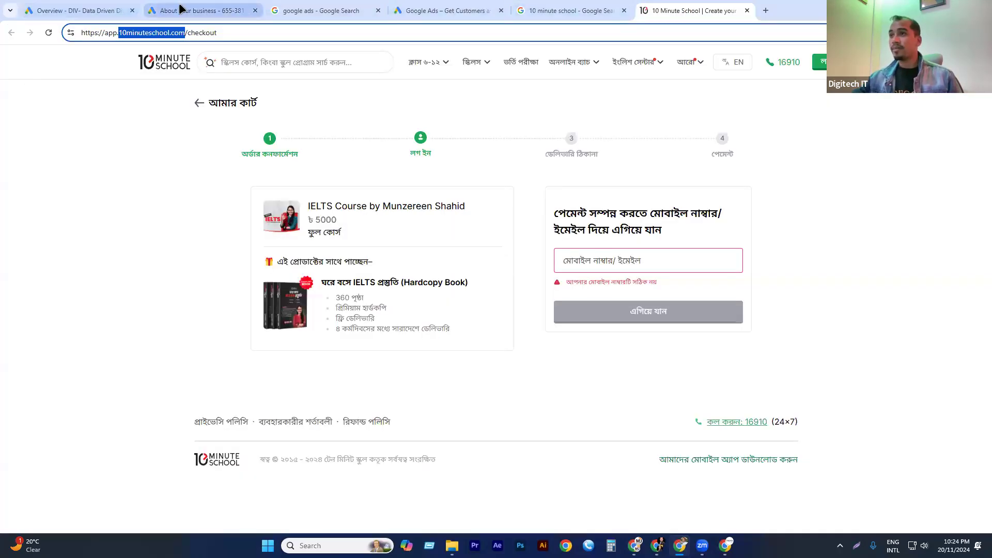
{"action": "left_click", "coordinate": [239, 10]}
{"action": "type", "text": "10minuteschool.com"}
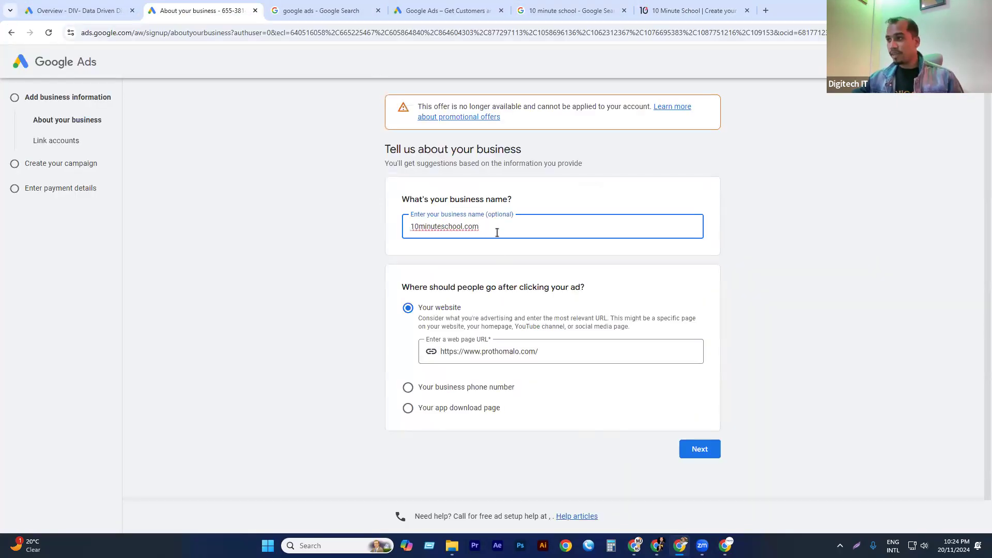
{"action": "left_click_drag", "start_coordinate": [465, 227], "coordinate": [537, 241]}
{"action": "key", "text": "BackSpace"}
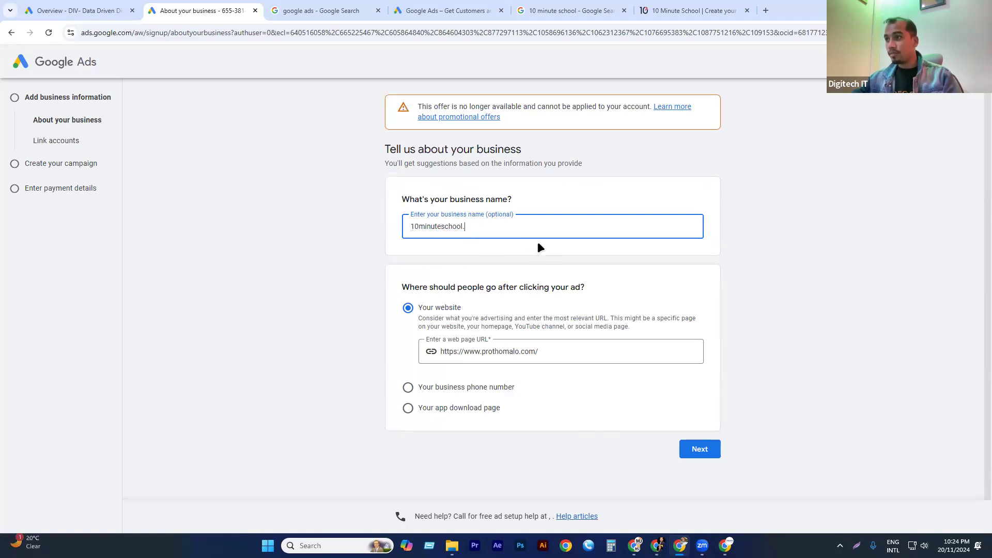
Set the ad's destination website to 10minuteschool.com, continue, and skip linking more accounts.
{"action": "left_click", "coordinate": [569, 354]}
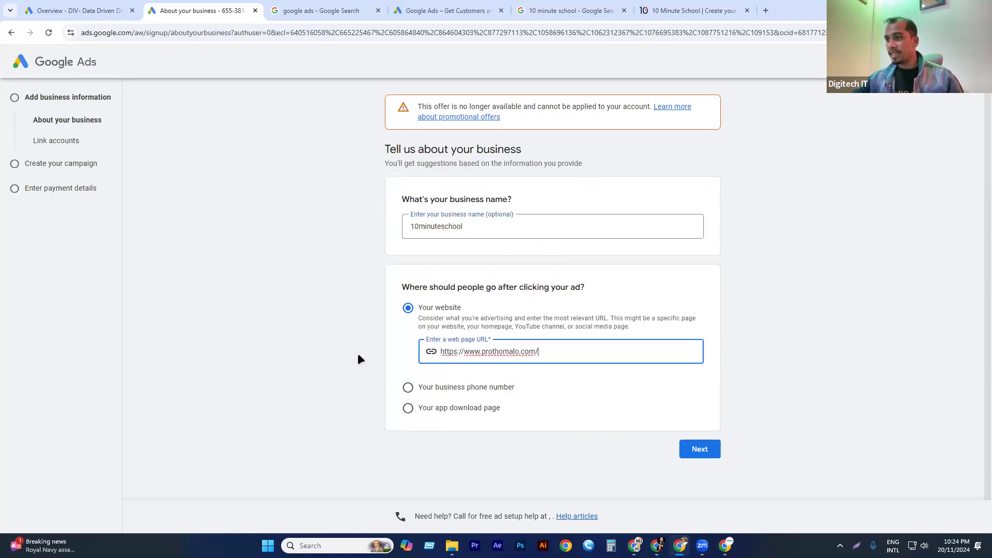
{"action": "double_click", "coordinate": [499, 351]}
{"action": "key", "text": "ctrl+a"}
{"action": "type", "text": "10minuteschool.com"}
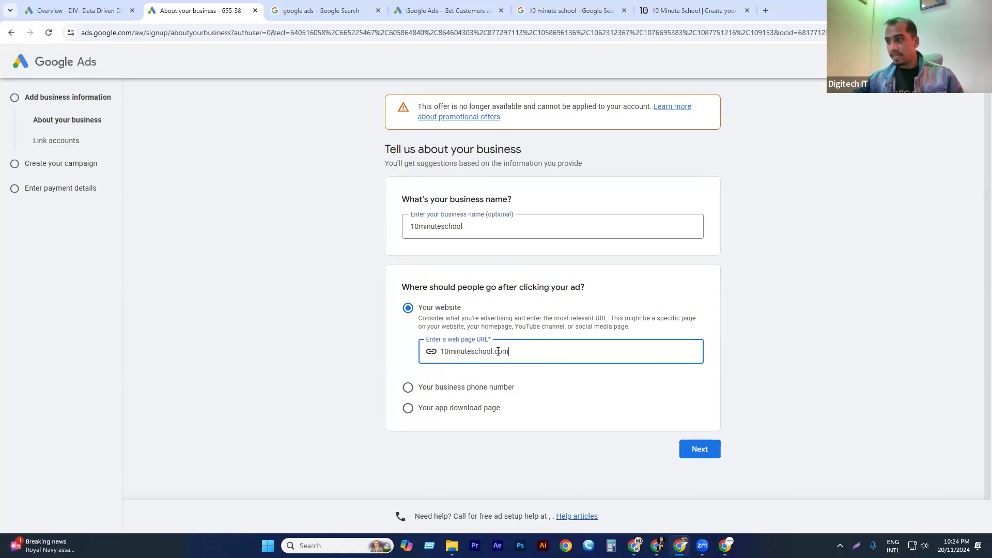
{"action": "left_click", "coordinate": [701, 445]}
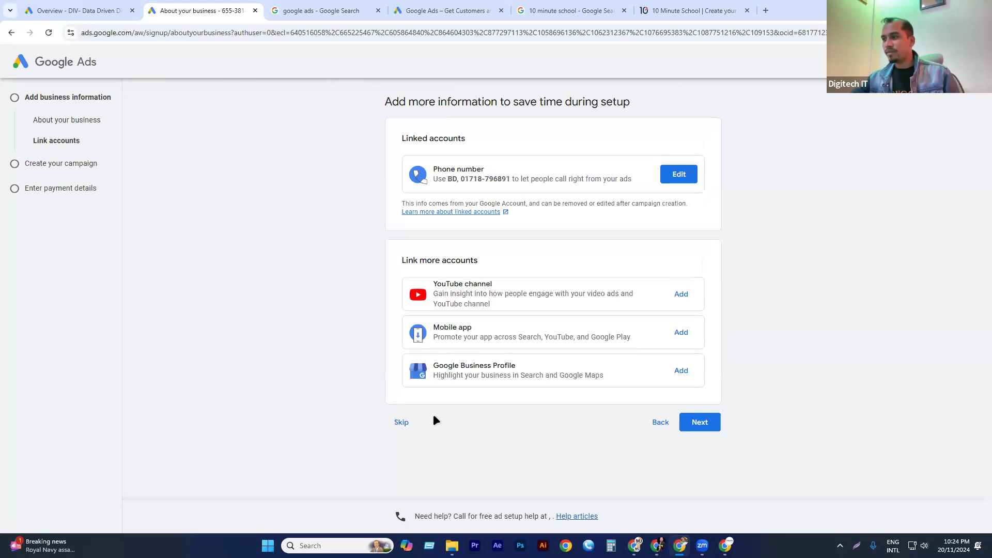
{"action": "left_click", "coordinate": [388, 422]}
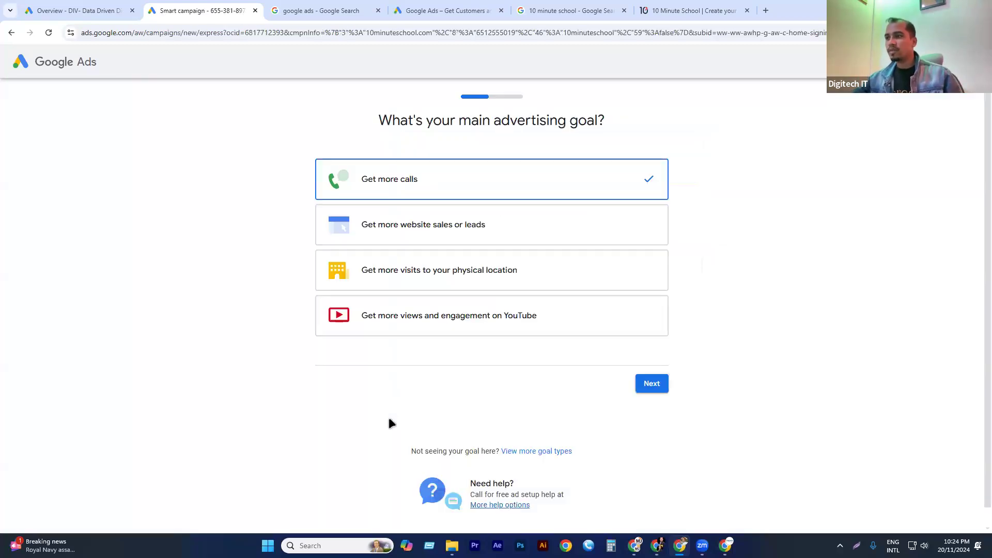
Choose "Get more website sales or leads" as the main advertising goal and skip connecting Google Analytics.
{"action": "left_click", "coordinate": [436, 226]}
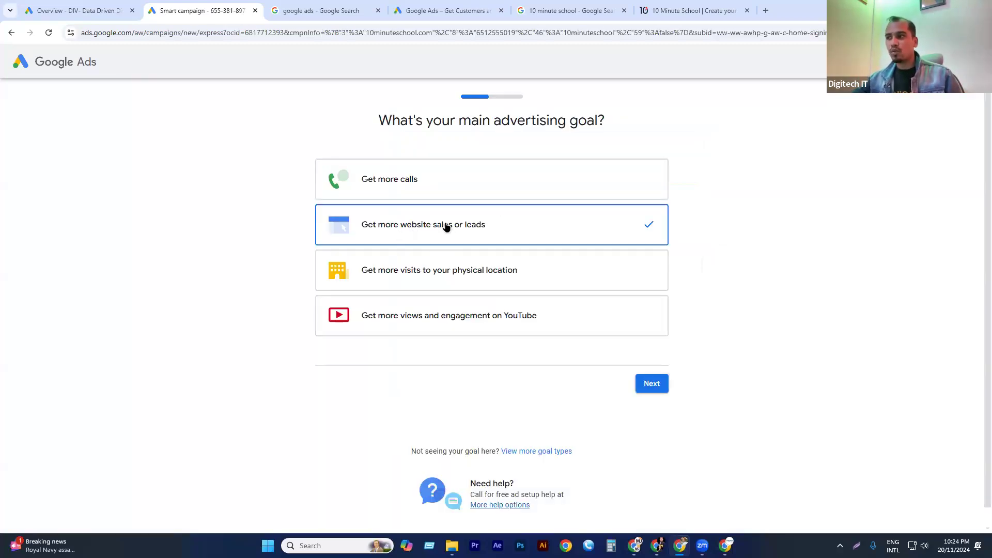
{"action": "left_click", "coordinate": [650, 388]}
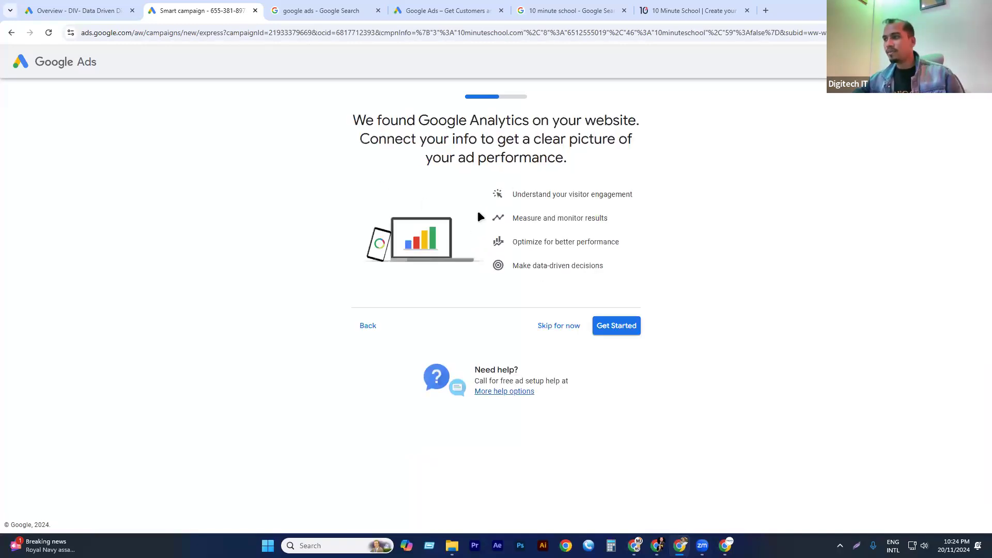
{"action": "left_click", "coordinate": [559, 330]}
{"action": "left_click", "coordinate": [521, 309]}
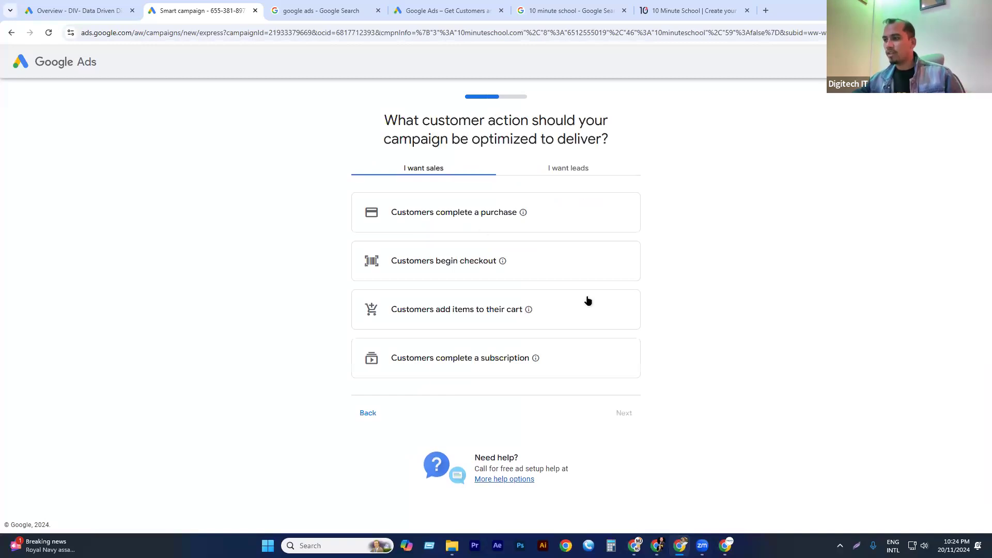
Choose completed purchases as the customer action, and copy the product/ielts-course path from the page opened by 10 Minute School's sponsored search result.
{"action": "left_click", "coordinate": [463, 212]}
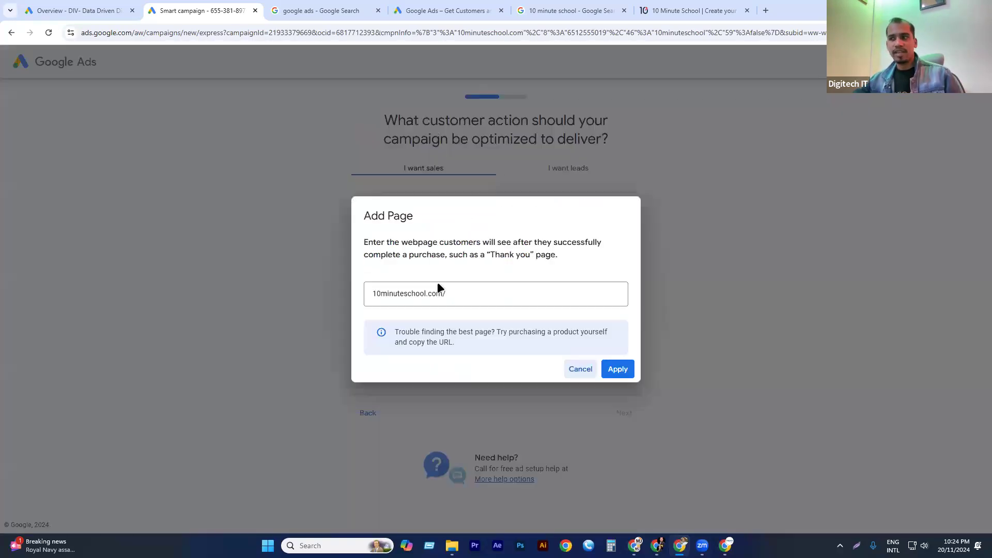
{"action": "left_click", "coordinate": [460, 295]}
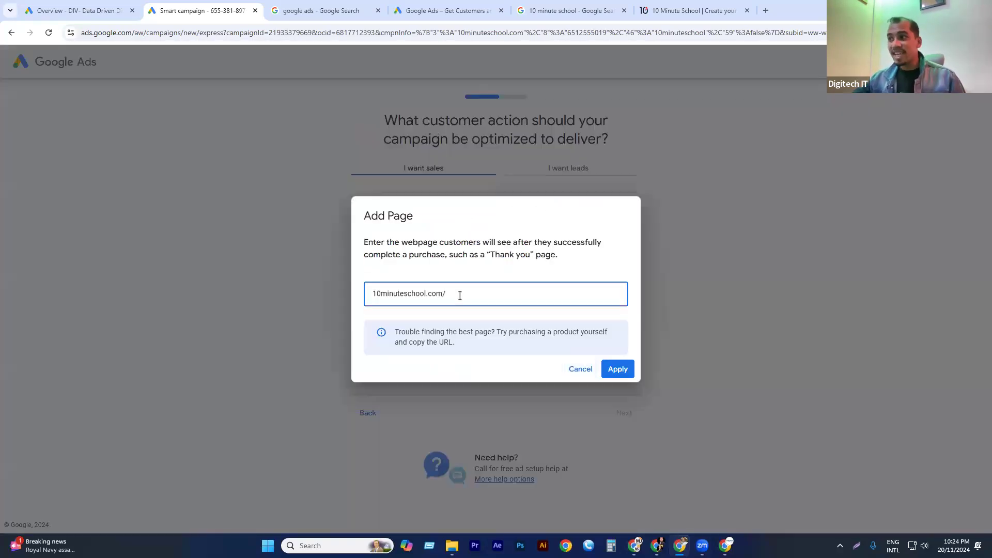
{"action": "left_click", "coordinate": [692, 8]}
{"action": "left_click", "coordinate": [148, 166]}
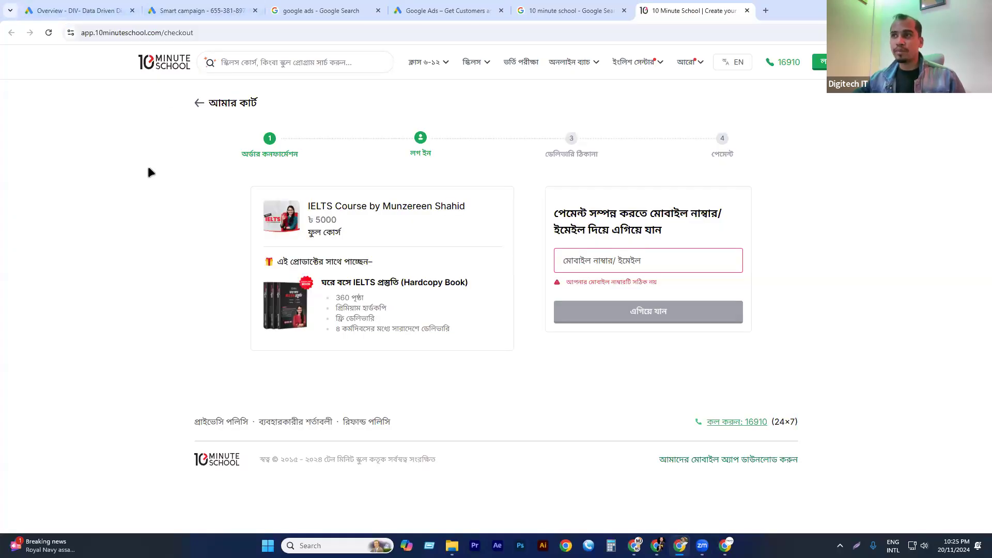
{"action": "left_click", "coordinate": [564, 10]}
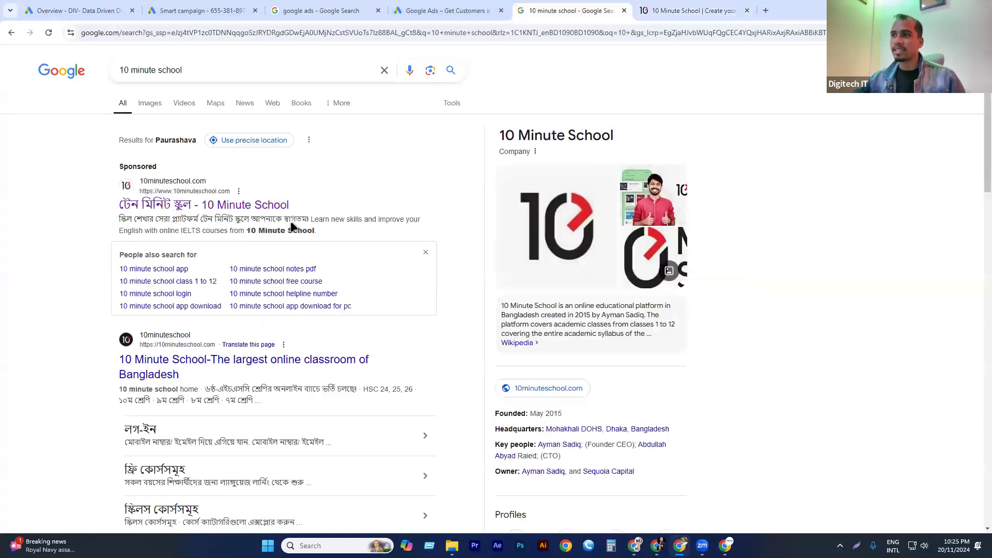
{"action": "left_click", "coordinate": [214, 206]}
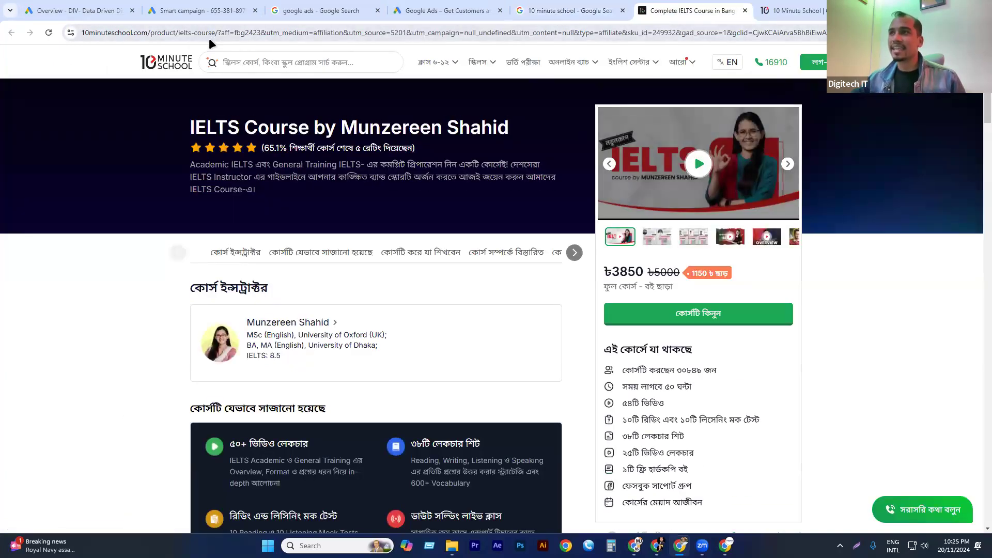
{"action": "left_click_drag", "start_coordinate": [219, 32], "coordinate": [180, 33]}
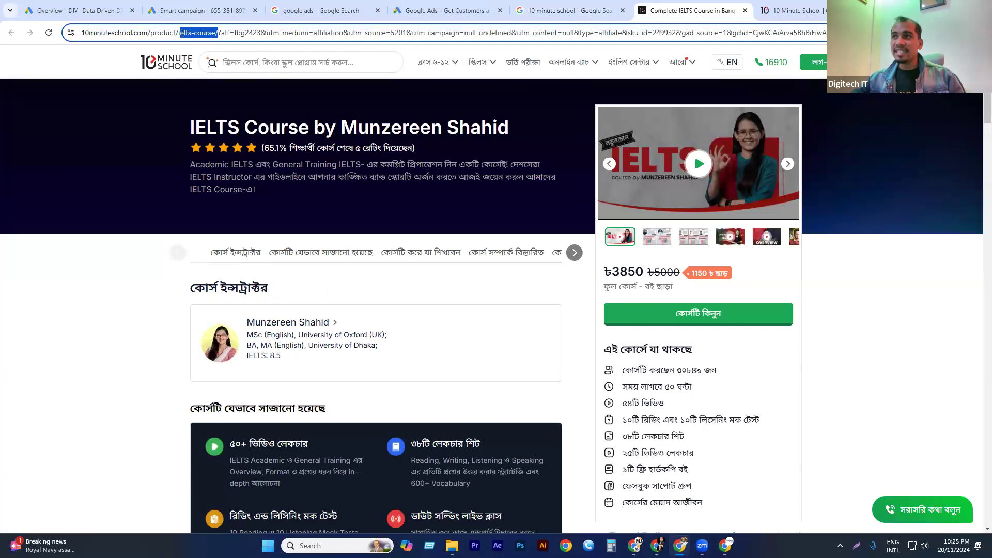
{"action": "left_click_drag", "start_coordinate": [178, 34], "coordinate": [239, 34]}
{"action": "key", "text": "ctrl+c"}
{"action": "left_click", "coordinate": [218, 37]}
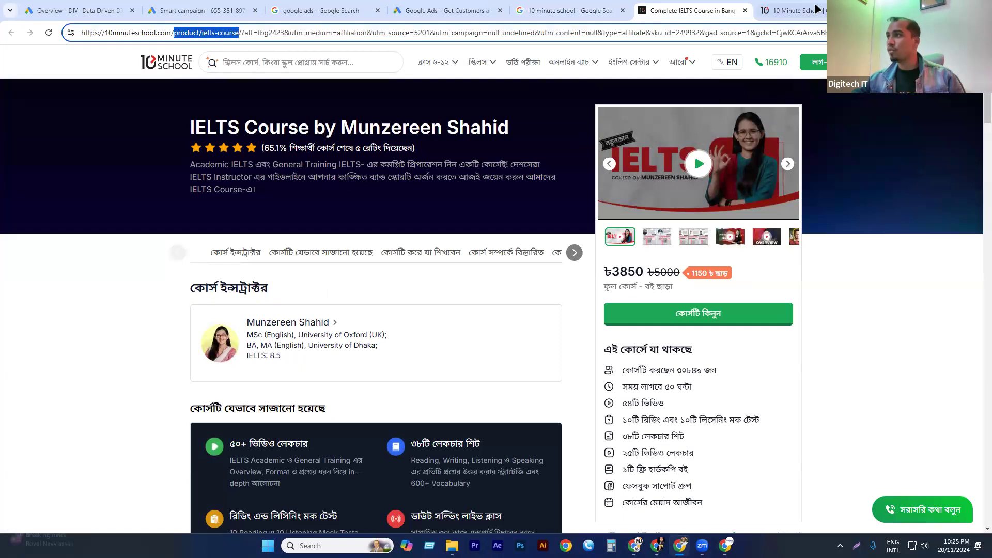
Set the after-purchase page to 10minuteschool.com/product/ielts-course, apply it, and continue to the ad-writing stage.
{"action": "left_click", "coordinate": [315, 11]}
{"action": "left_click", "coordinate": [204, 9]}
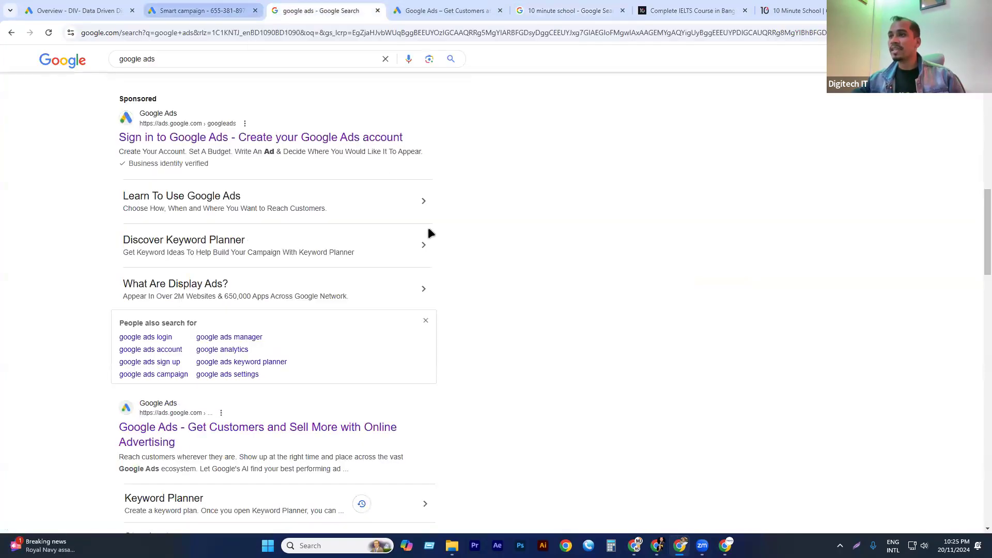
{"action": "key", "text": "ctrl+v"}
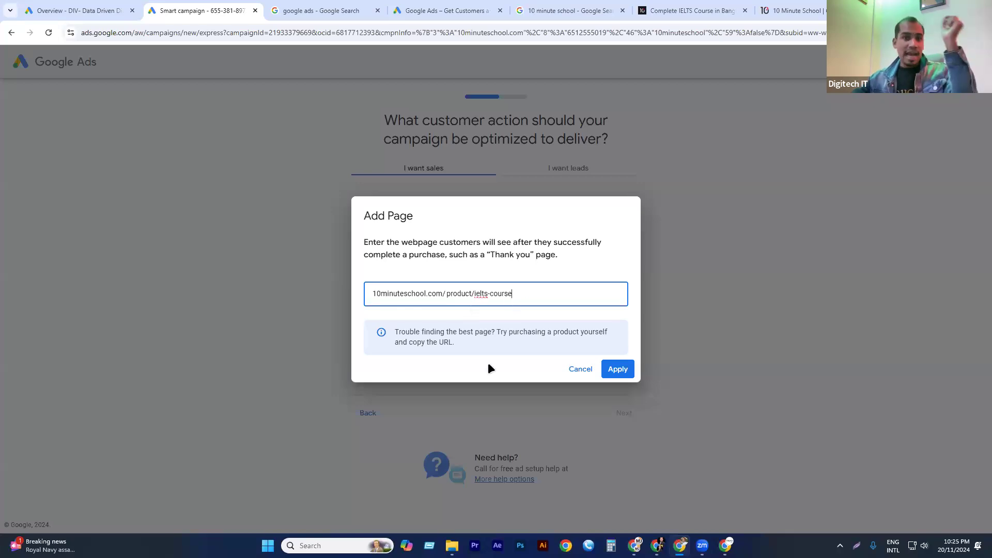
{"action": "left_click", "coordinate": [617, 371]}
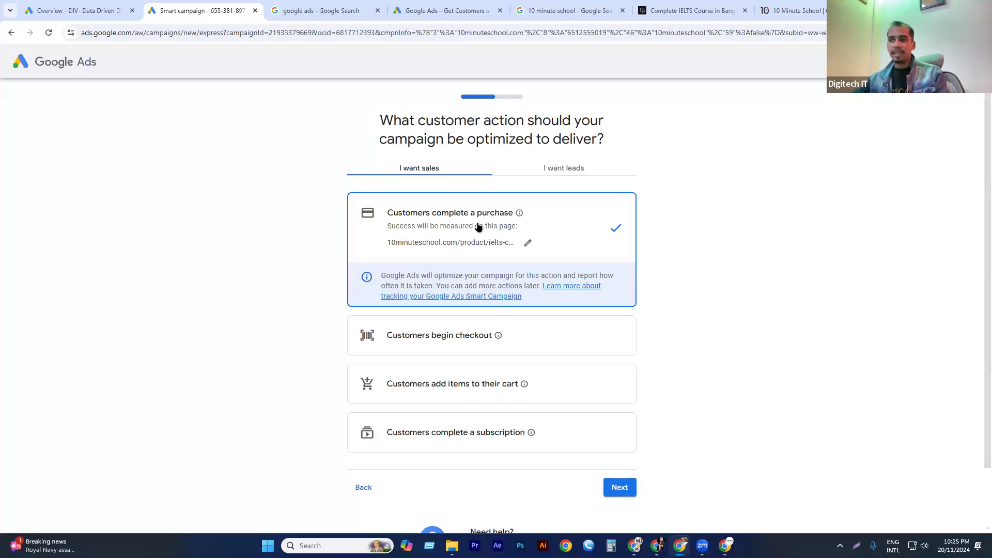
{"action": "left_click", "coordinate": [615, 488]}
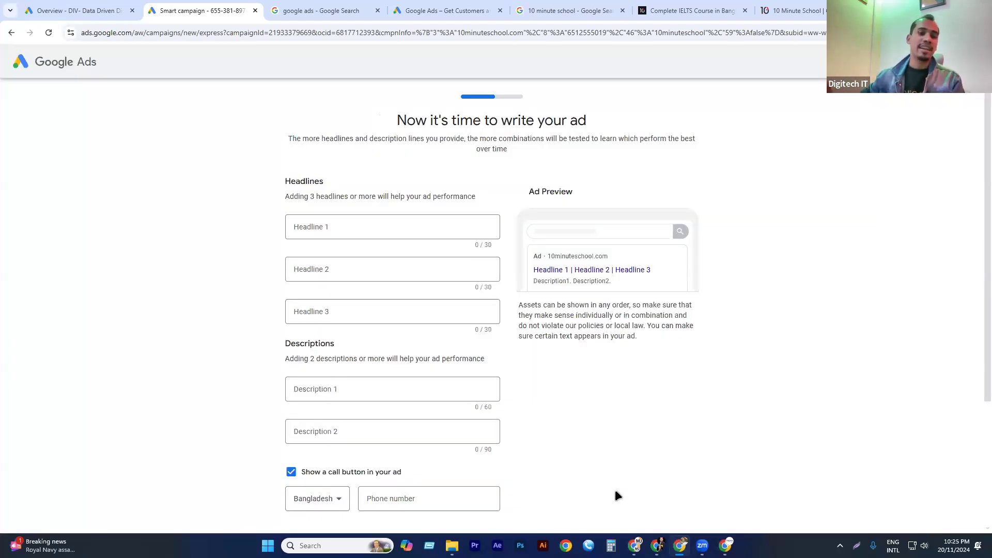
Set Headline 1 to "টেন মিনিট স্কুল", copied from the title of 10 Minute School's sponsored search result.
{"action": "left_click", "coordinate": [331, 225]}
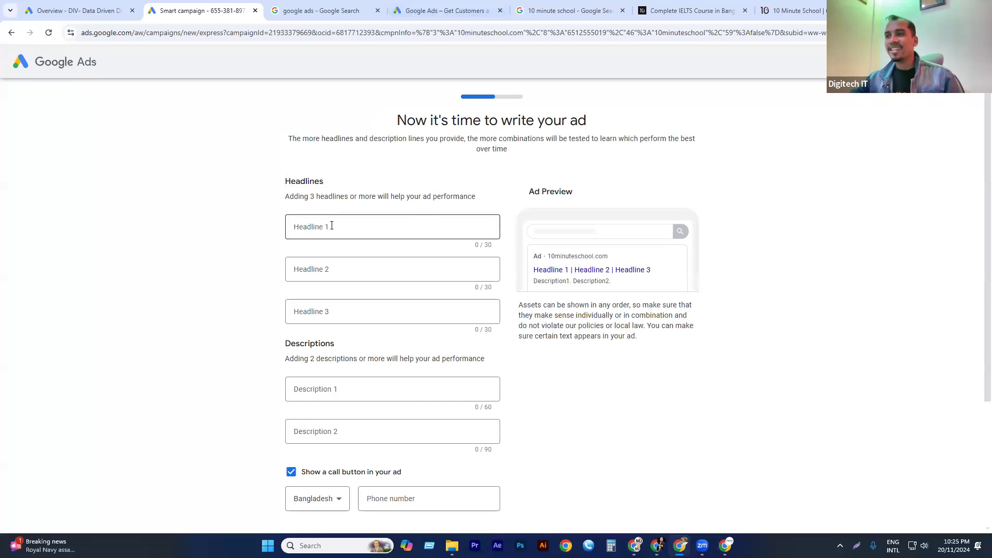
{"action": "left_click", "coordinate": [799, 9]}
{"action": "left_click", "coordinate": [655, 10]}
{"action": "key", "text": "ctrl+shift+Tab"}
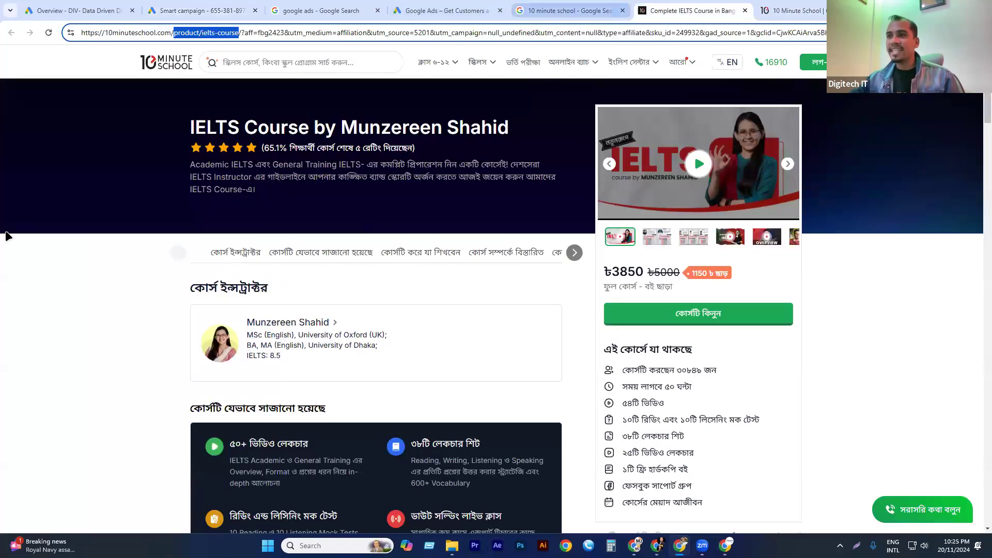
{"action": "left_click_drag", "start_coordinate": [109, 209], "coordinate": [191, 201]}
{"action": "key", "text": "ctrl+c"}
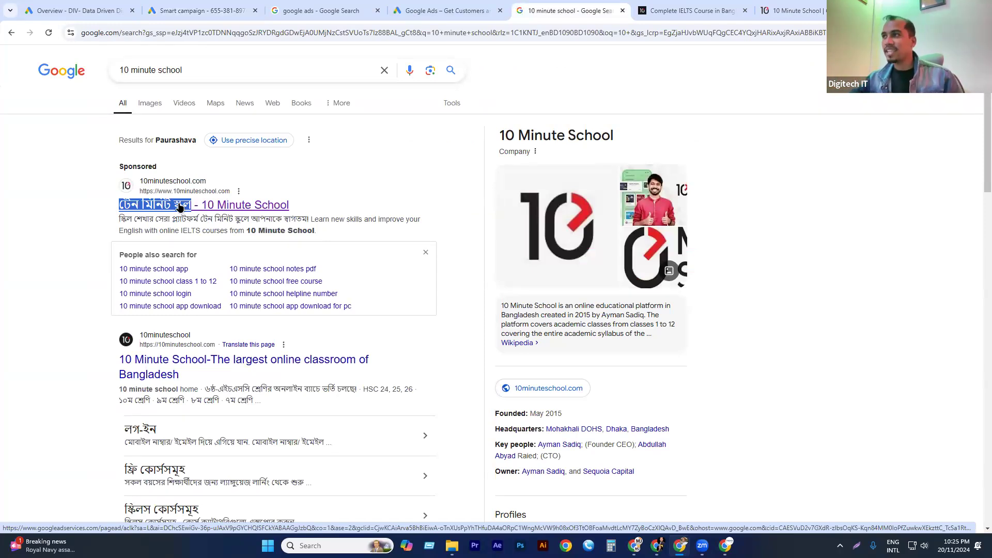
{"action": "left_click_drag", "start_coordinate": [568, 10], "coordinate": [350, 10]}
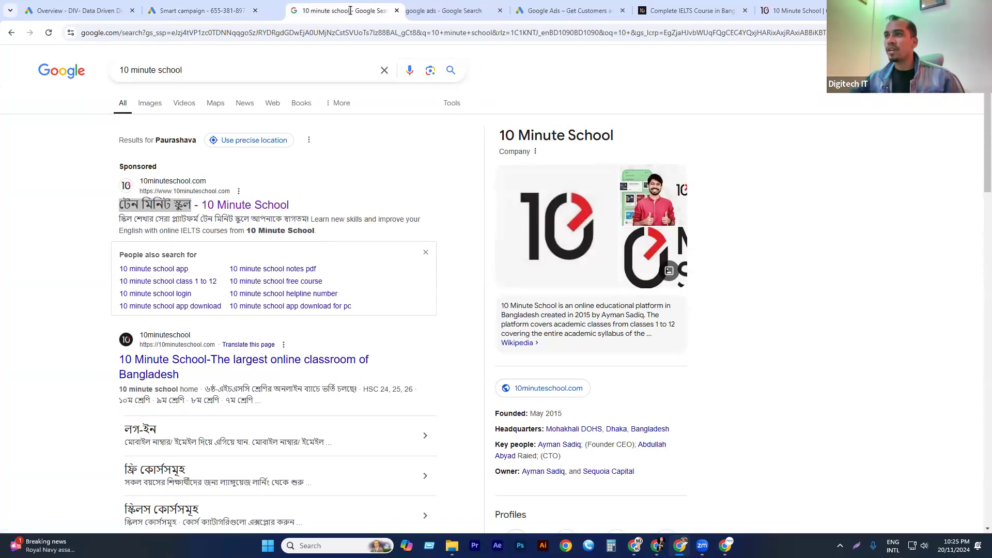
{"action": "left_click", "coordinate": [203, 8]}
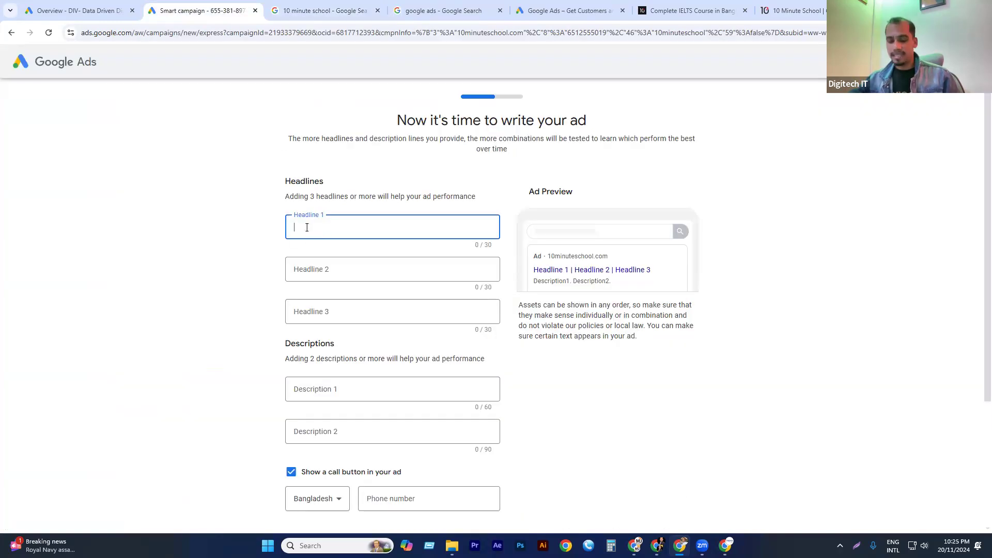
{"action": "key", "text": "ctrl+v"}
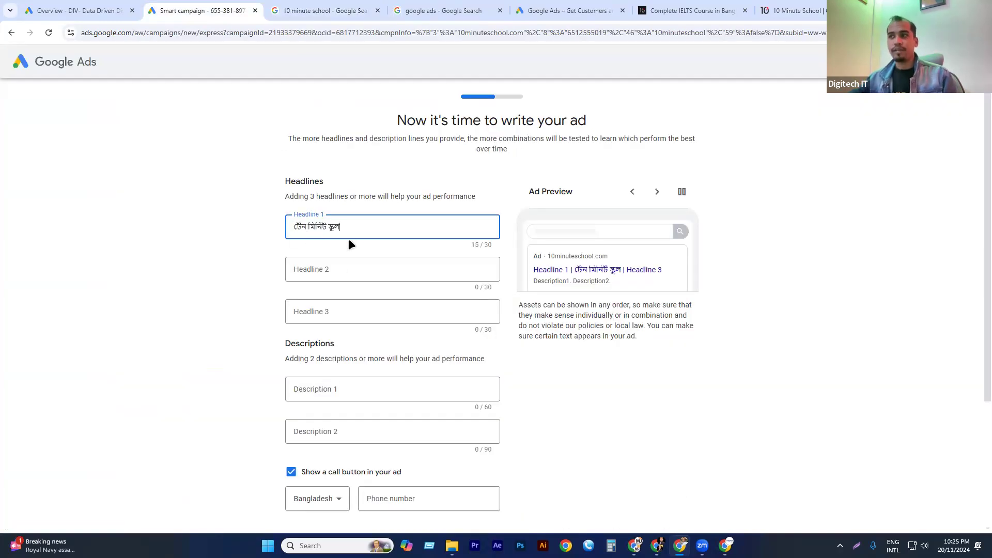
Set Headline 2 to "10 Minute School", copied from the title of 10 Minute School's sponsored search result.
{"action": "left_click", "coordinate": [332, 274]}
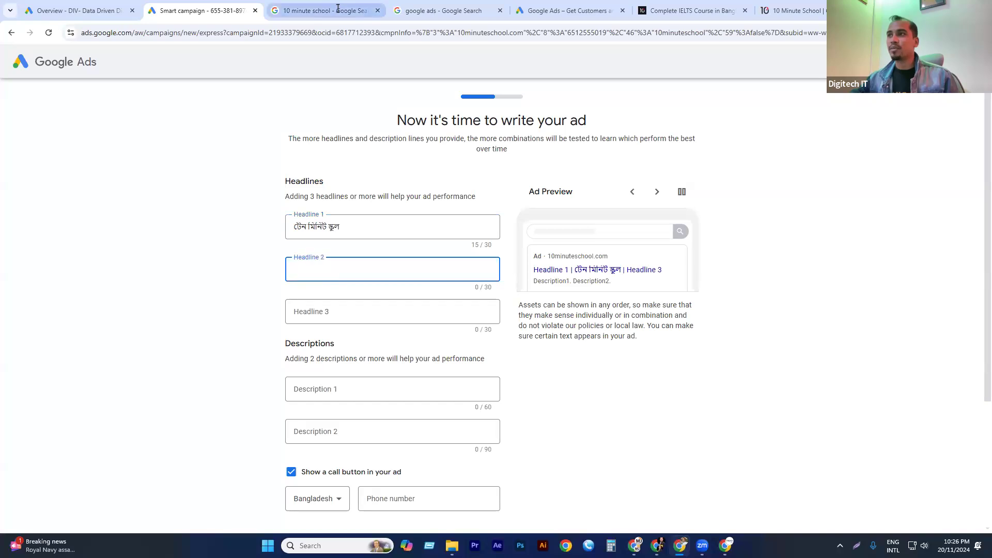
{"action": "left_click", "coordinate": [330, 10]}
{"action": "left_click_drag", "start_coordinate": [296, 205], "coordinate": [202, 206]}
{"action": "key", "text": "ctrl+c"}
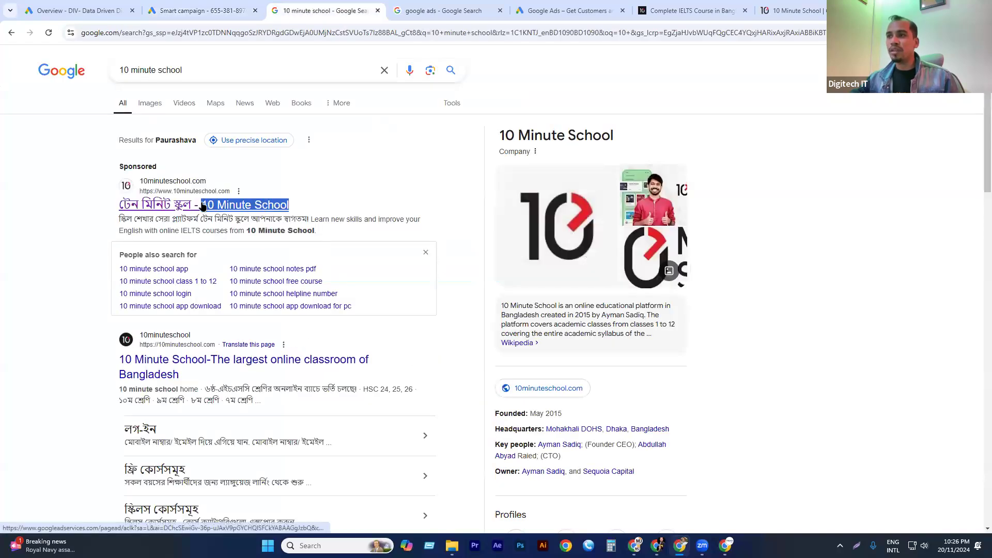
{"action": "left_click", "coordinate": [186, 10]}
{"action": "key", "text": "ctrl+v"}
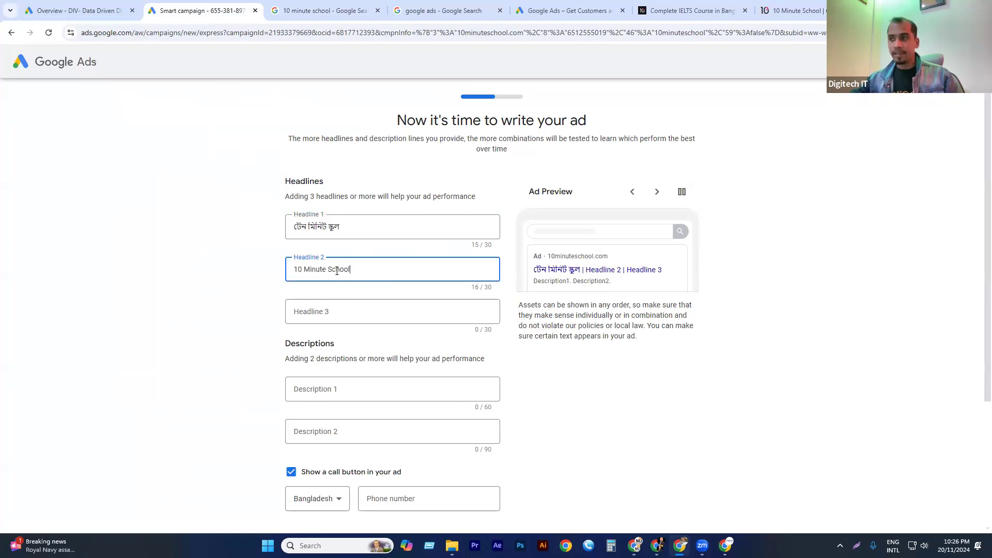
Set Headline 3 to "টেন মিনিট স্কুল-10 Minute" by joining the texts of Headlines 1 and 2 with a hyphen and removing "School".
{"action": "left_click", "coordinate": [347, 315]}
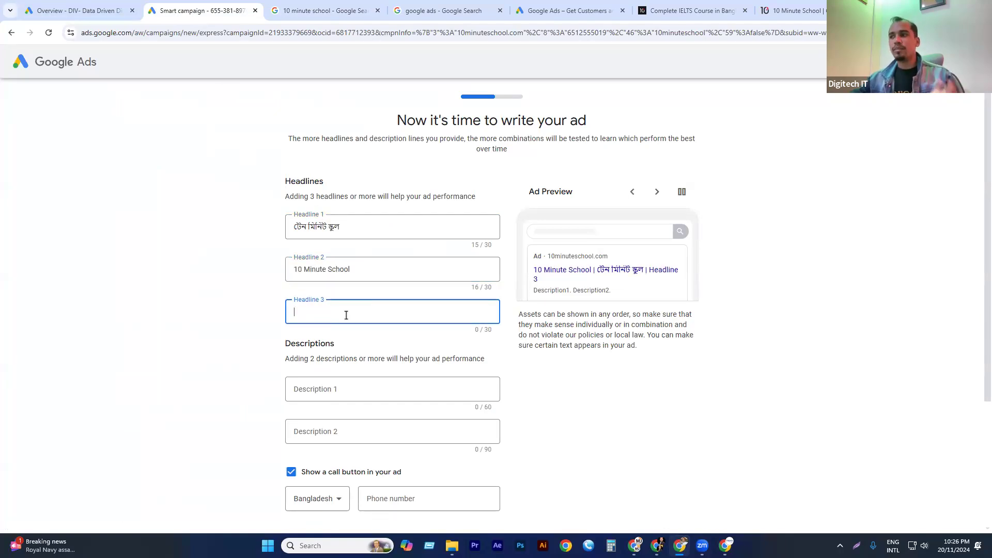
{"action": "left_click_drag", "start_coordinate": [349, 228], "coordinate": [280, 219]}
{"action": "key", "text": "ctrl+c"}
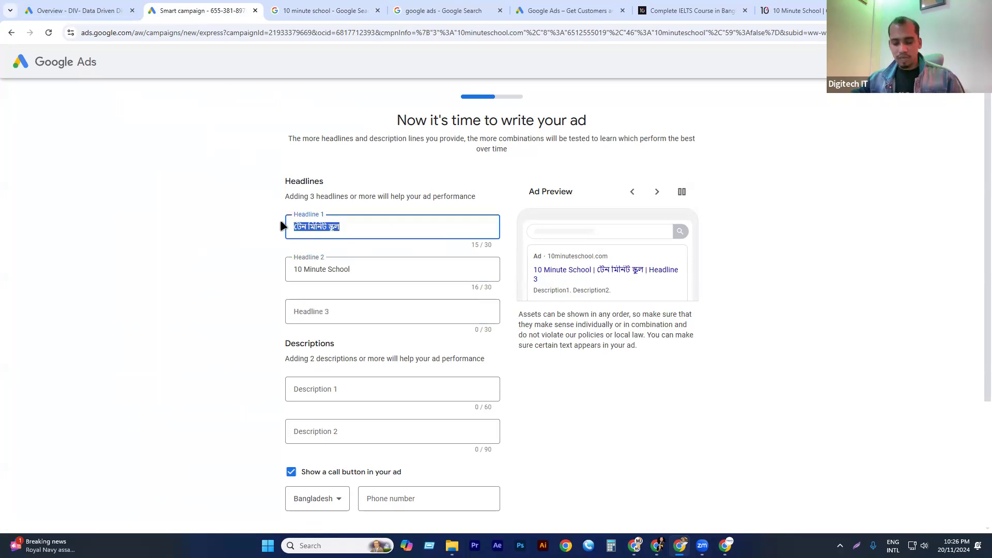
{"action": "left_click", "coordinate": [308, 309]}
{"action": "key", "text": "ctrl+v"}
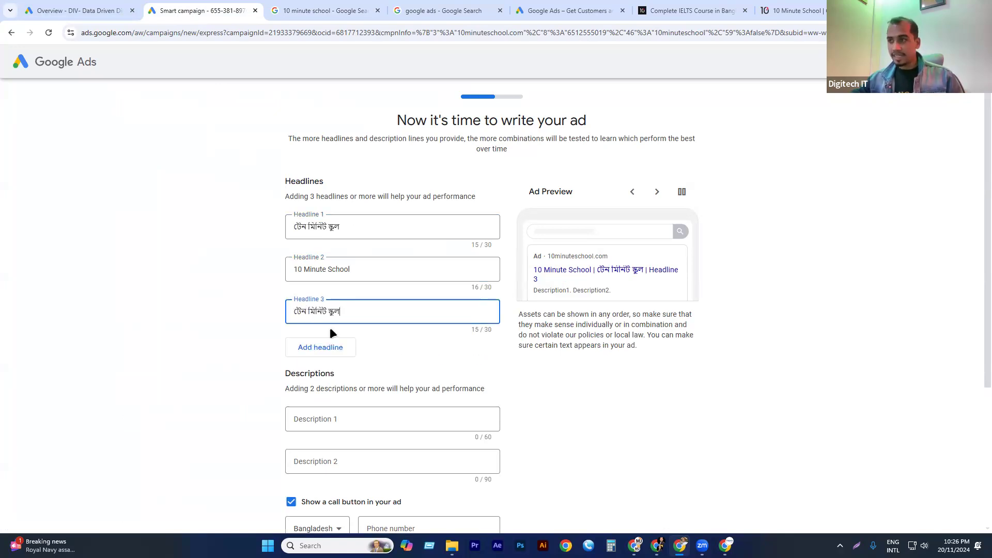
{"action": "type", "text": "-"}
{"action": "left_click_drag", "start_coordinate": [362, 269], "coordinate": [232, 271]}
{"action": "key", "text": "ctrl+c"}
{"action": "left_click", "coordinate": [376, 307]}
{"action": "key", "text": "ctrl+v"}
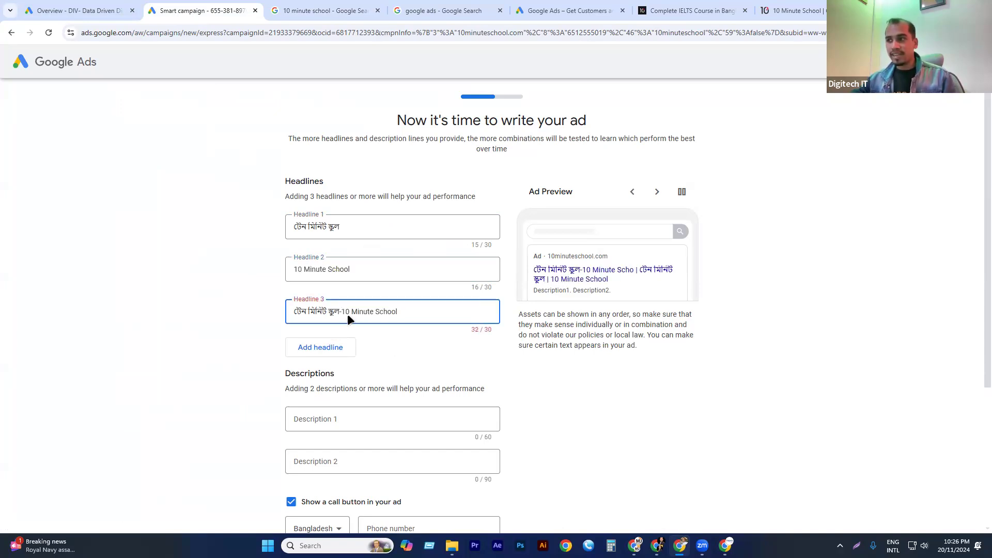
{"action": "double_click", "coordinate": [378, 312]}
{"action": "key", "text": "BackSpace"}
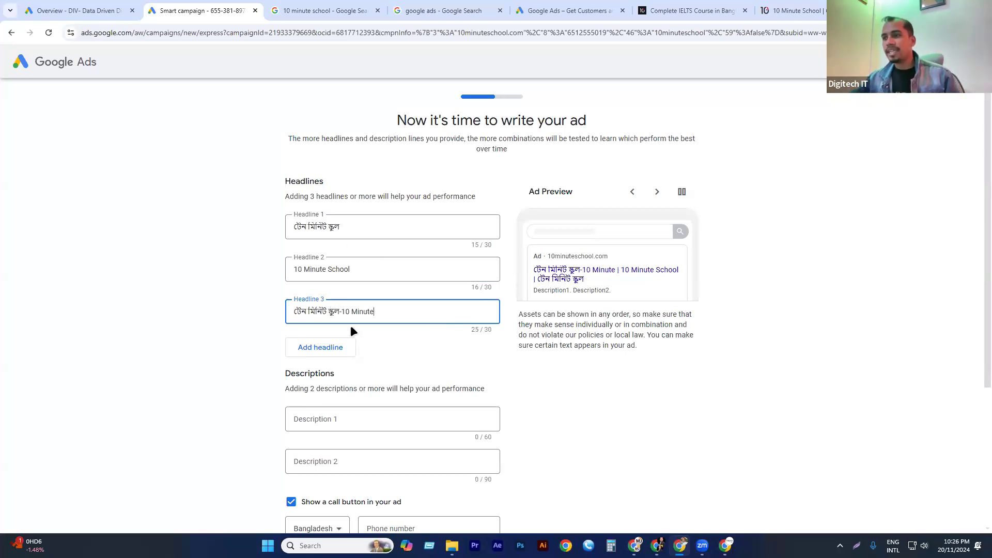
{"action": "scroll", "coordinate": [351, 328], "scroll_direction": "down", "scroll_amount": 2}
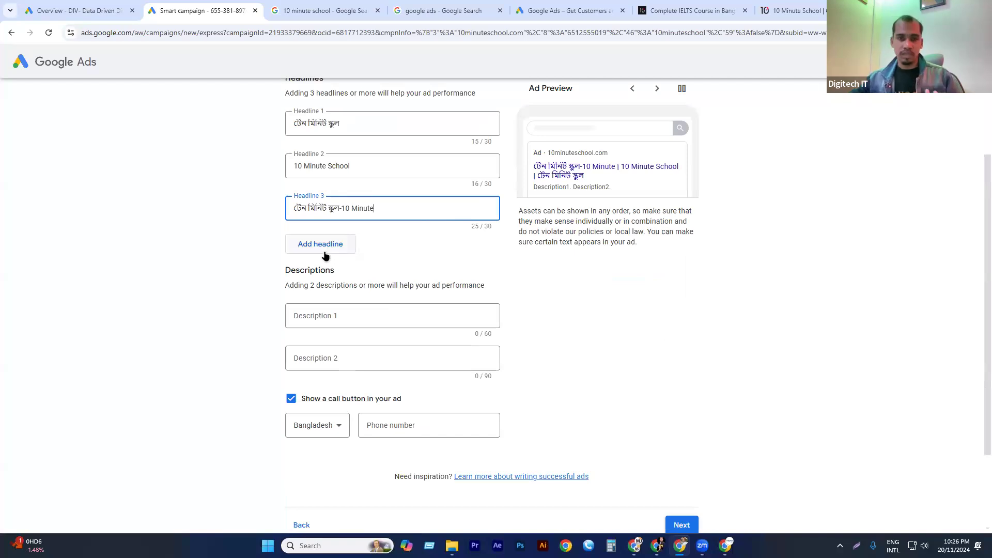
{"action": "scroll", "coordinate": [325, 256], "scroll_direction": "up", "scroll_amount": 2}
{"action": "left_click", "coordinate": [321, 346]}
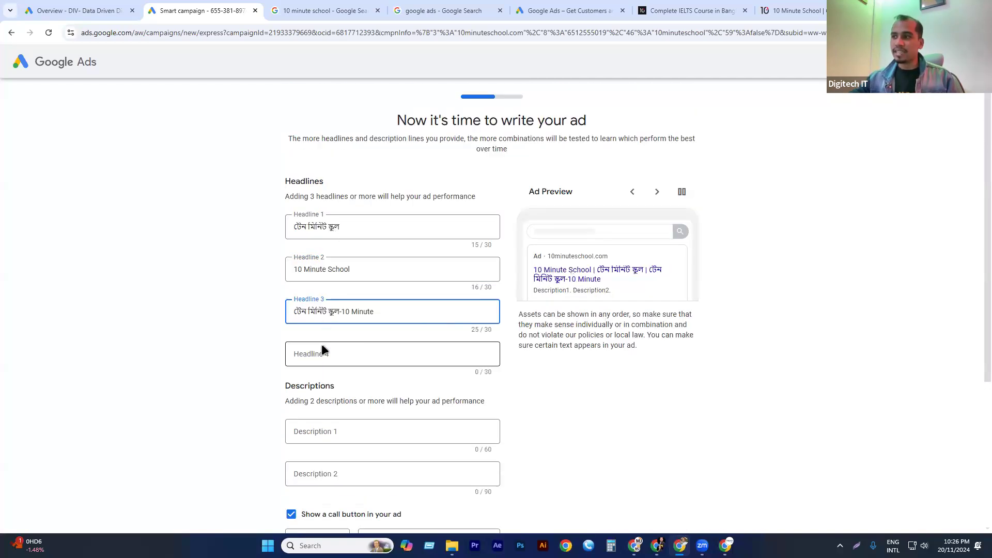
{"action": "left_click", "coordinate": [323, 352]}
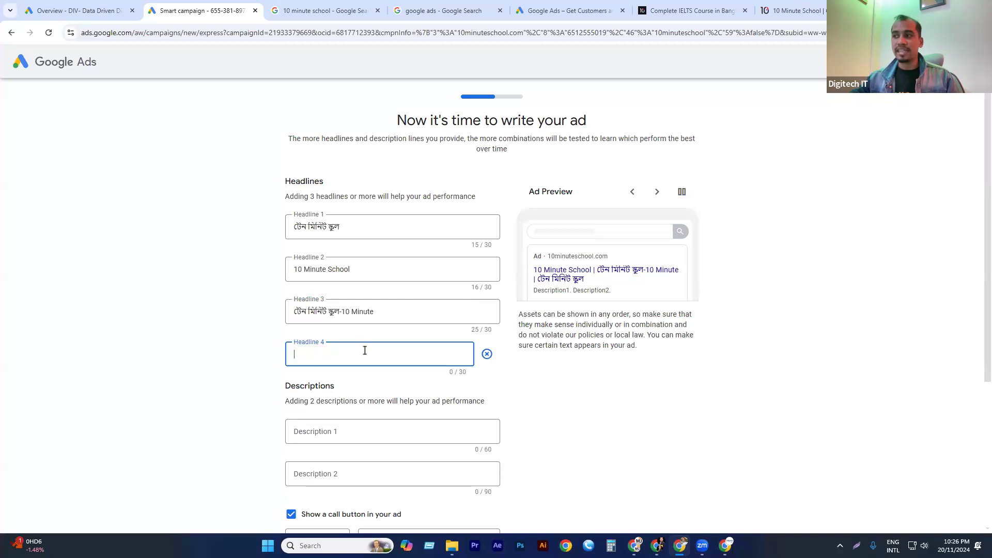
{"action": "left_click", "coordinate": [487, 354]}
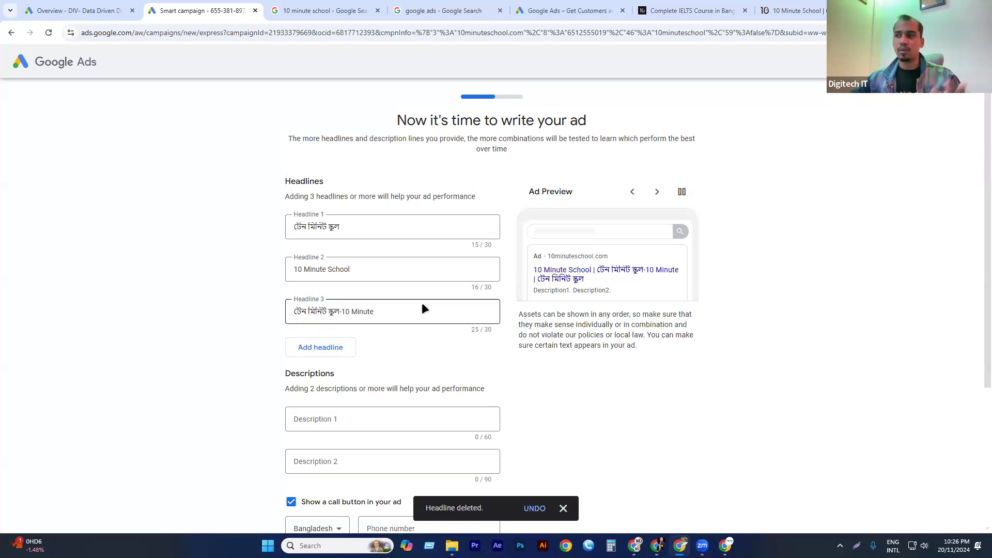
Try to fill Description 1 with the full description text copied from 10 Minute School's sponsored search result.
{"action": "scroll", "coordinate": [422, 303], "scroll_direction": "down", "scroll_amount": 1}
{"action": "left_click", "coordinate": [324, 366]}
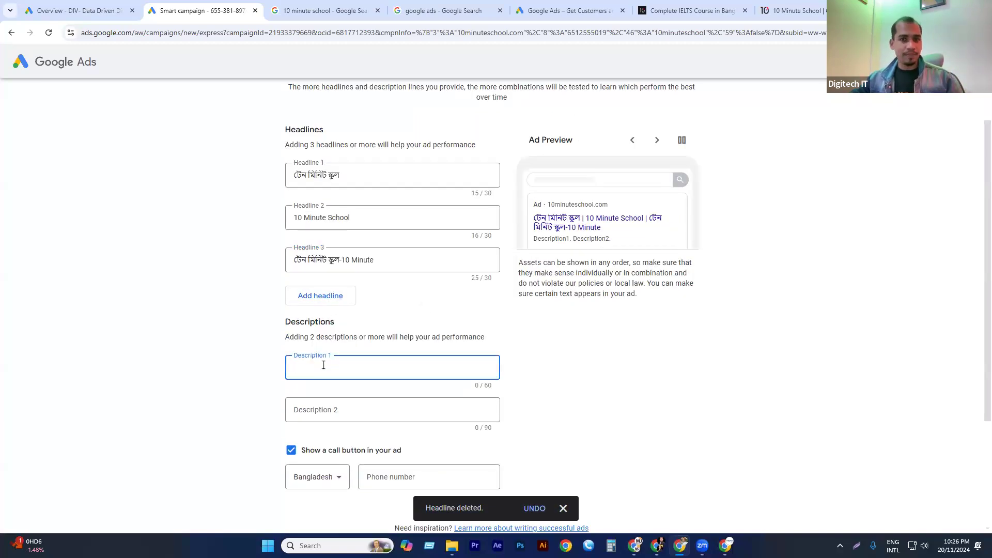
{"action": "left_click", "coordinate": [326, 11]}
{"action": "left_click", "coordinate": [125, 217]}
{"action": "left_click_drag", "start_coordinate": [118, 217], "coordinate": [341, 237]}
{"action": "left_click_drag", "start_coordinate": [316, 232], "coordinate": [116, 225]}
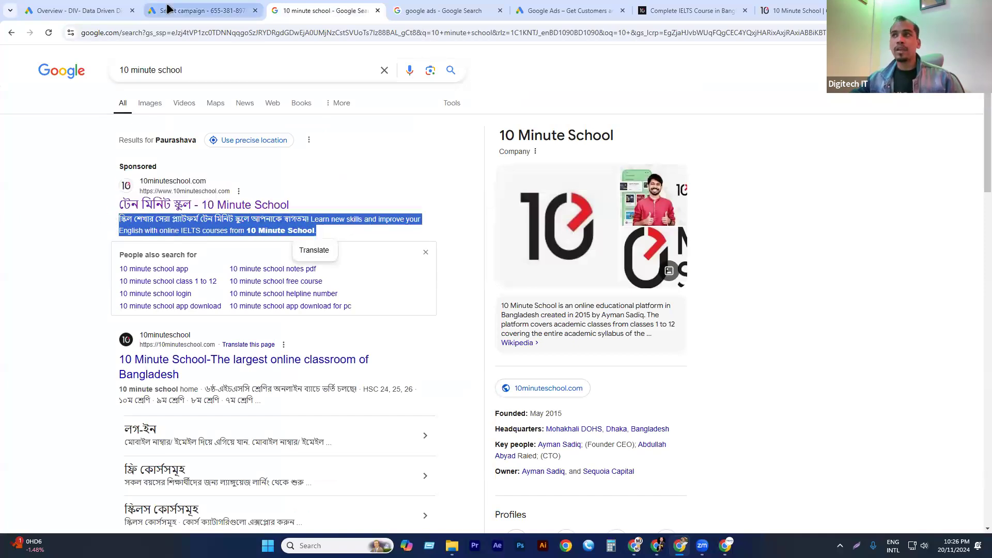
{"action": "left_click", "coordinate": [199, 10]}
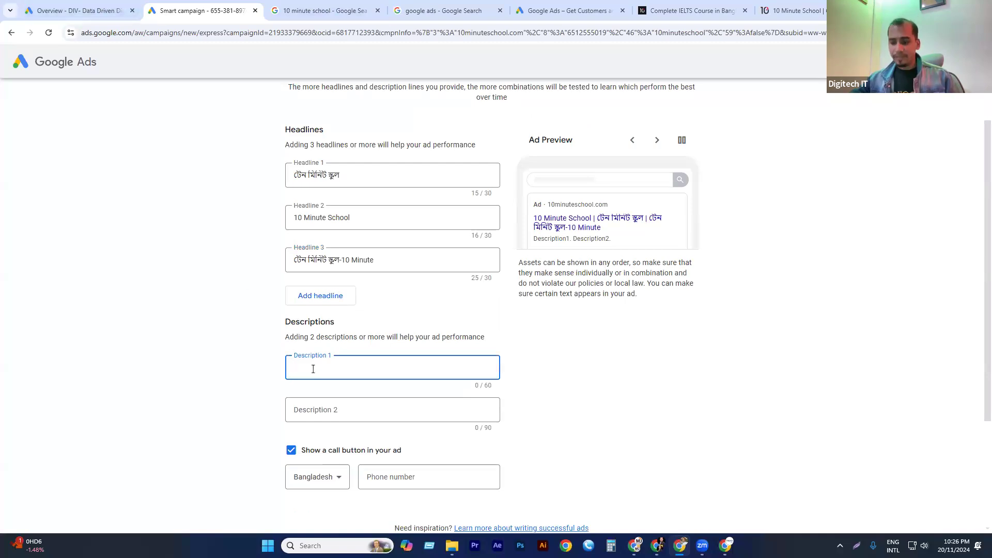
{"action": "key", "text": "ctrl+v"}
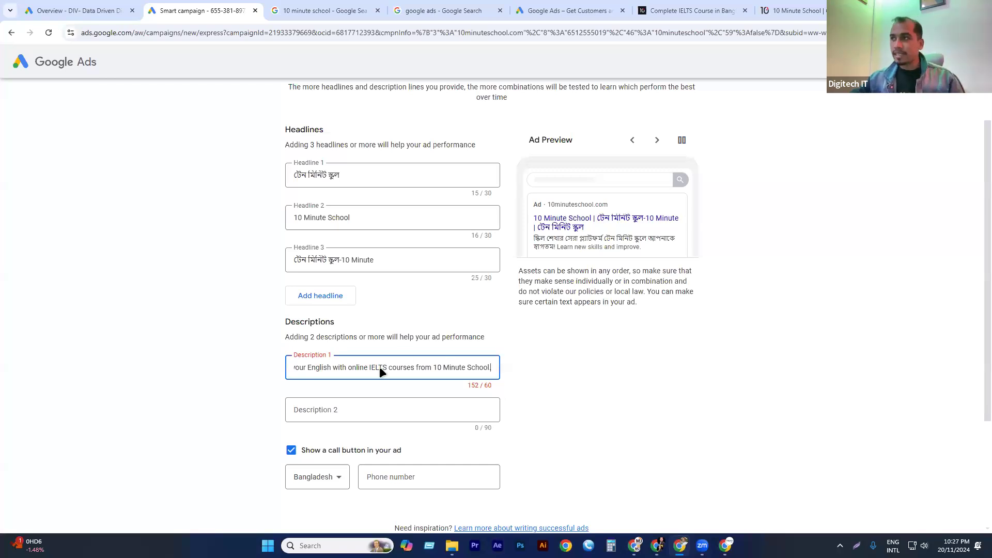
Set Description 1 to "স্কিল শেখার সেরা প্ল্যাটফর্ম টেন মিনিট স্কুলে আপনাকে স্বাগতম", copied from the sponsored result's Bengali sentence without its exclamation mark.
{"action": "left_click", "coordinate": [285, 10]}
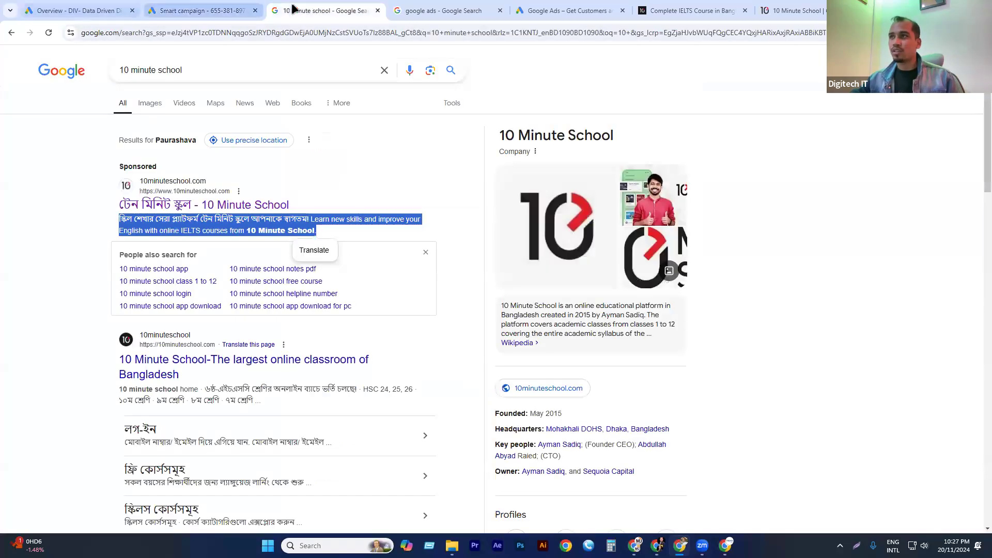
{"action": "left_click", "coordinate": [62, 230]}
{"action": "left_click_drag", "start_coordinate": [310, 223], "coordinate": [95, 219]}
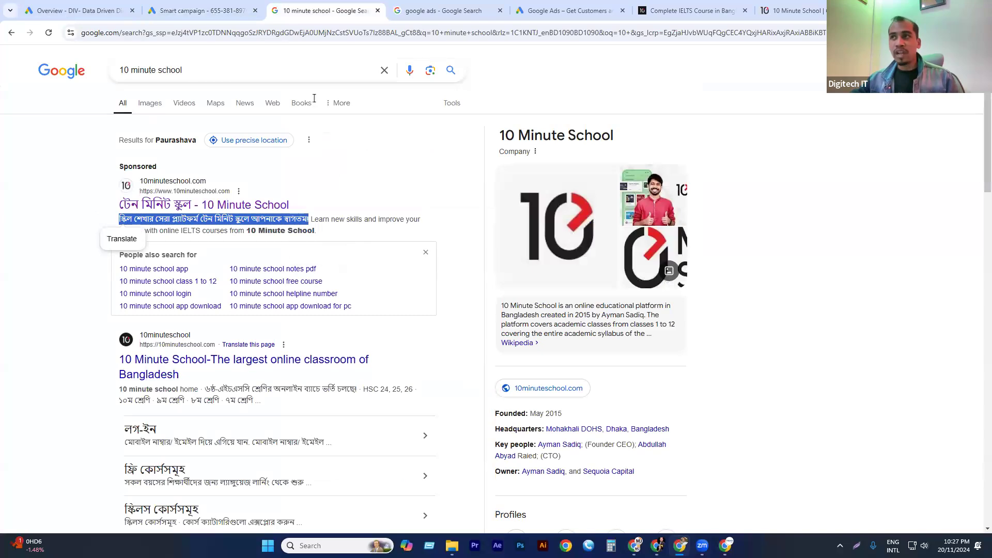
{"action": "left_click", "coordinate": [202, 11]}
{"action": "key", "text": "ctrl+a"}
{"action": "type", "text": "স্কিল শেখার সেরা প্ল্যাটফর্ম টেন মিনিট স্কুলে আপনাকে স্বাগতম!"}
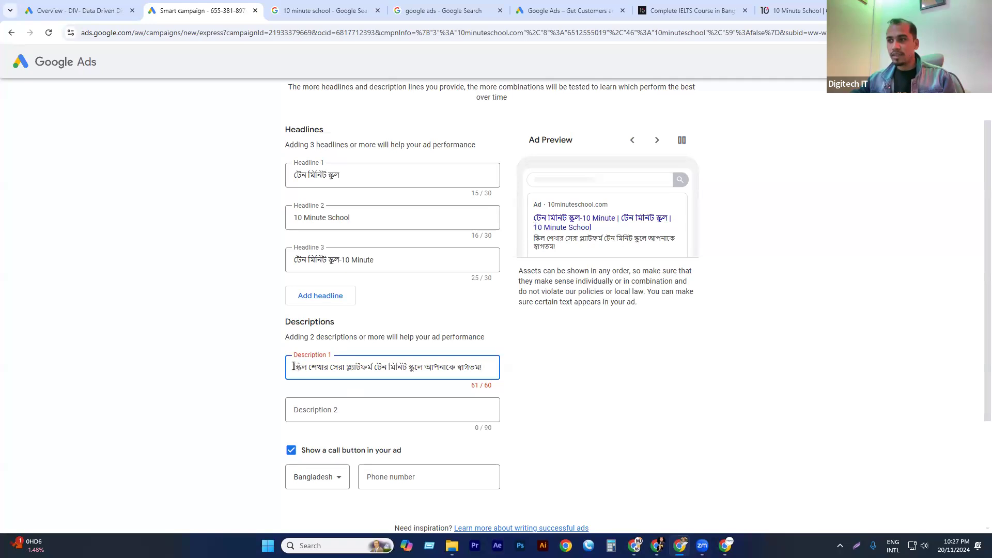
{"action": "left_click", "coordinate": [488, 370]}
{"action": "key", "text": "BackSpace"}
{"action": "left_click", "coordinate": [517, 368]}
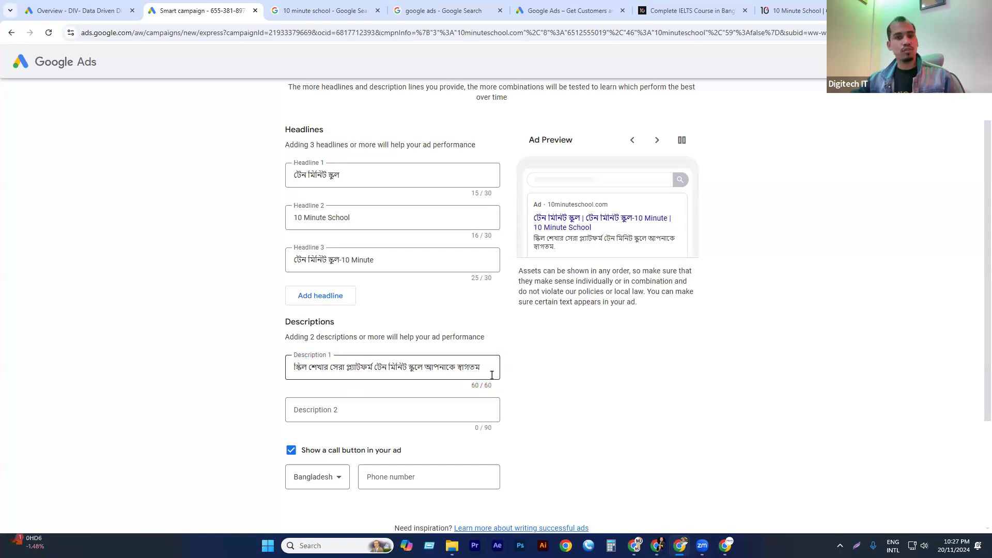
Set Description 2 to "Learn new skills and improve your English with online IELTS courses from 10 Minute School.", copied from the sponsored result's description.
{"action": "left_click", "coordinate": [336, 420]}
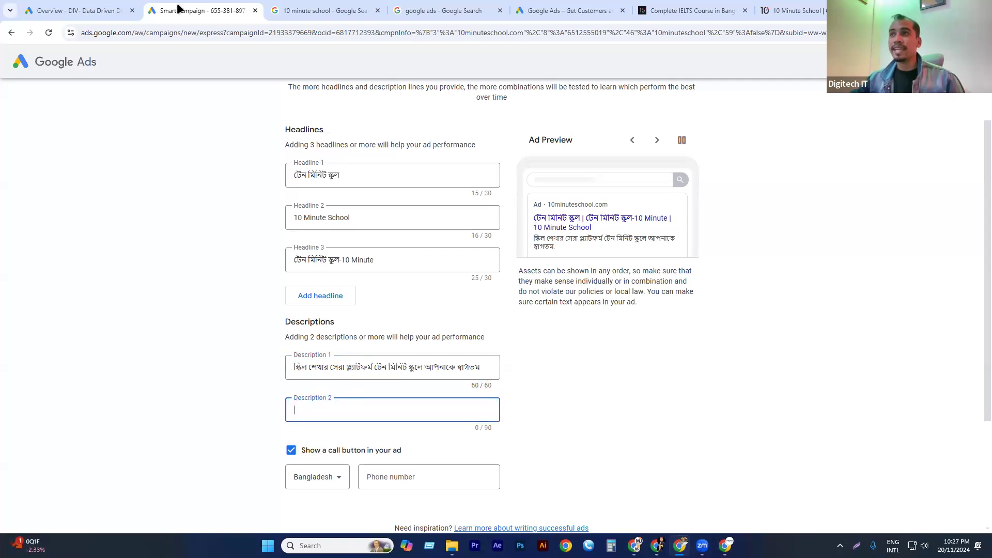
{"action": "left_click", "coordinate": [299, 10]}
{"action": "left_click", "coordinate": [328, 231]}
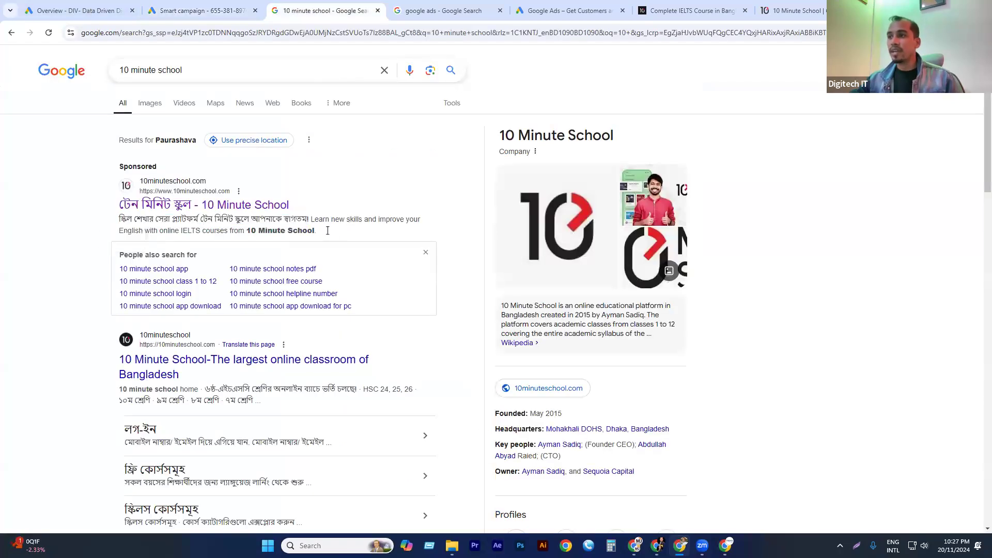
{"action": "left_click_drag", "start_coordinate": [307, 221], "coordinate": [422, 217]}
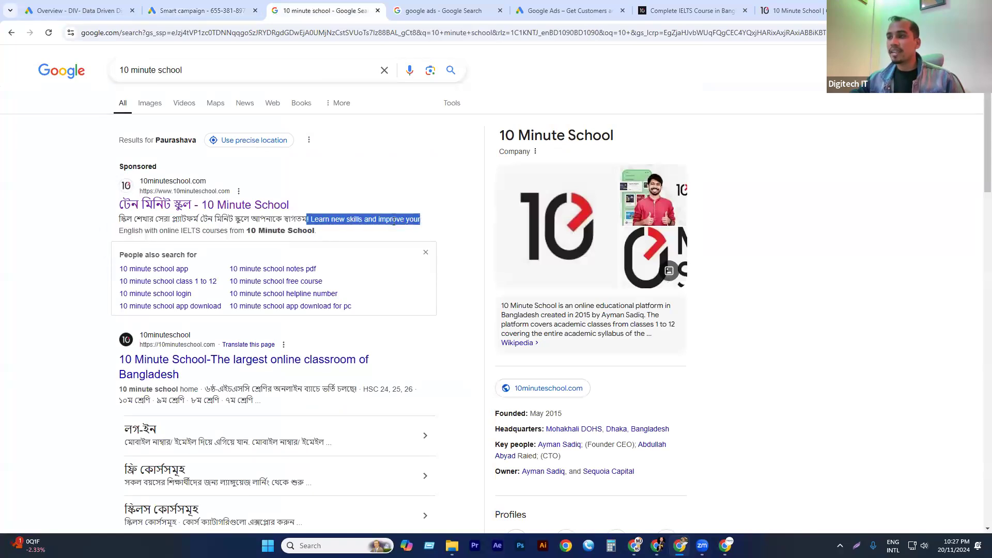
{"action": "left_click", "coordinate": [319, 218]}
{"action": "left_click_drag", "start_coordinate": [295, 233], "coordinate": [321, 232]}
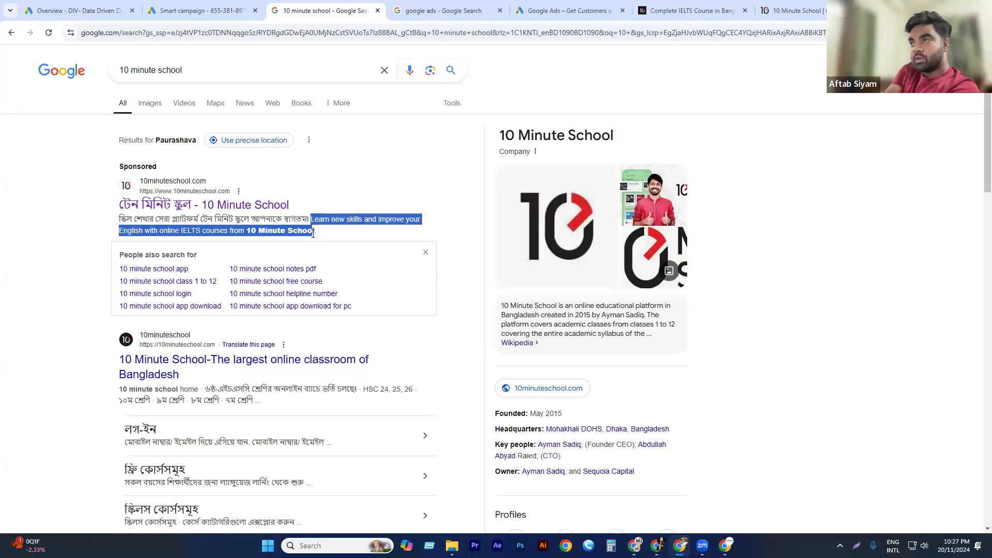
{"action": "left_click", "coordinate": [175, 11]}
{"action": "key", "text": "ctrl+v"}
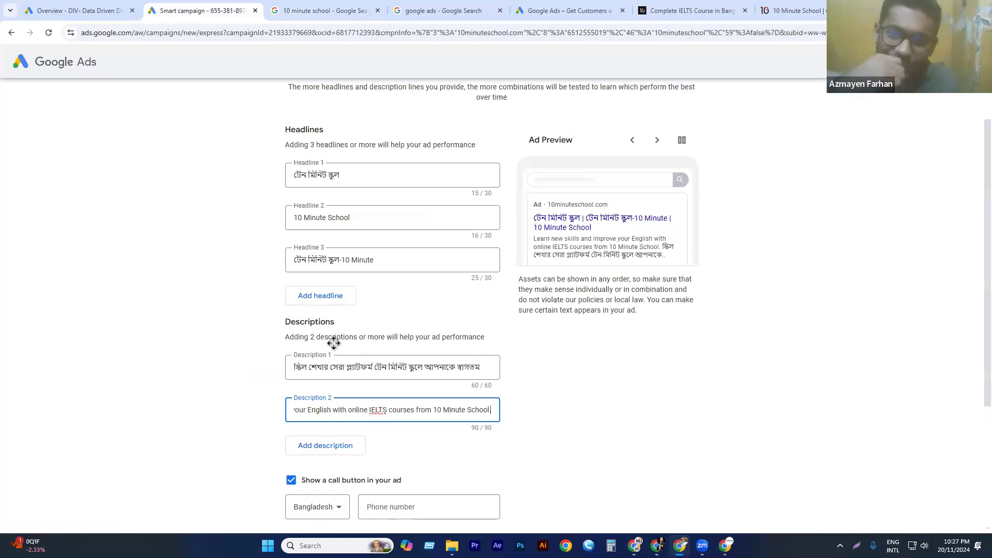
Compare the ad's descriptions with 10 Minute School's sponsored search result and look through the other search results.
{"action": "scroll", "coordinate": [333, 285], "scroll_direction": "down", "scroll_amount": 3}
{"action": "left_click", "coordinate": [324, 11]}
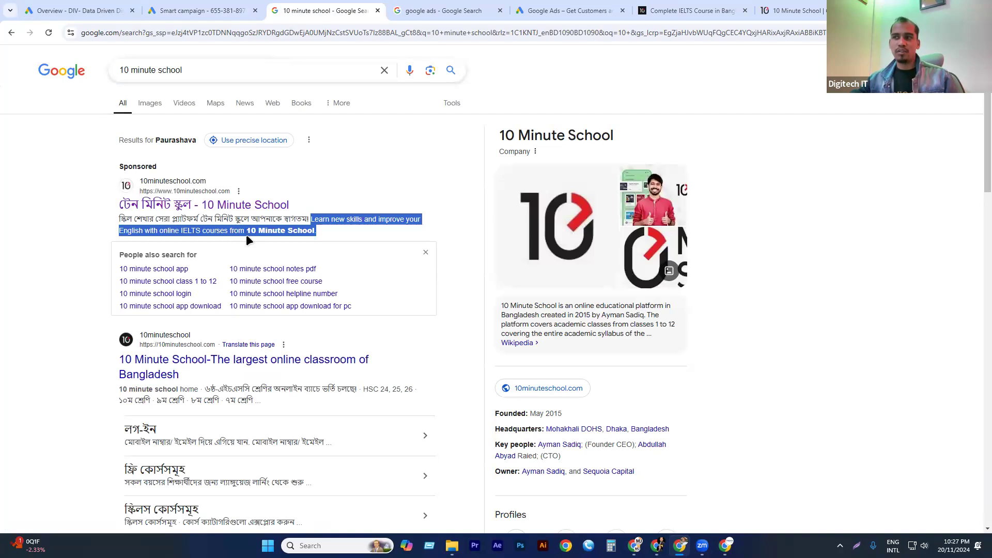
{"action": "left_click", "coordinate": [203, 10]}
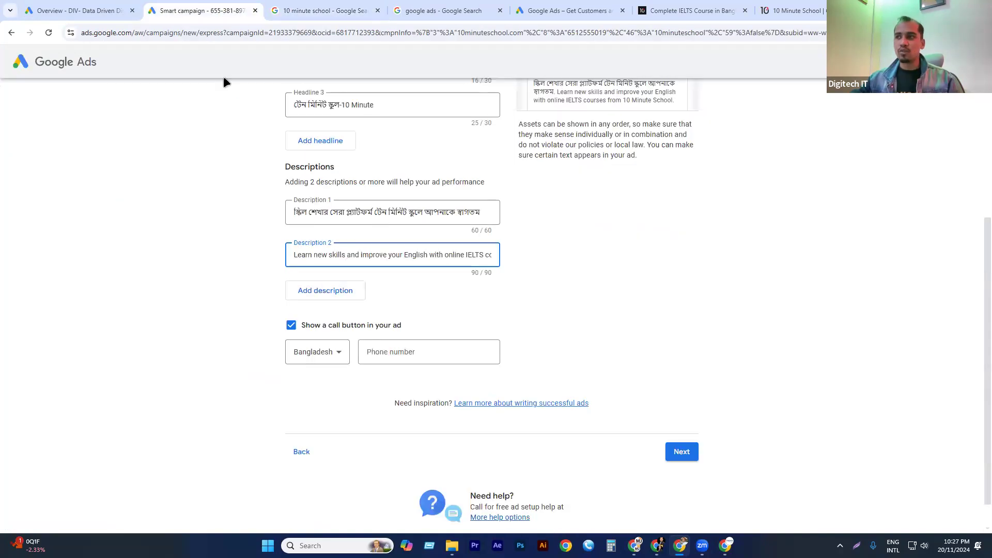
{"action": "left_click", "coordinate": [242, 264]}
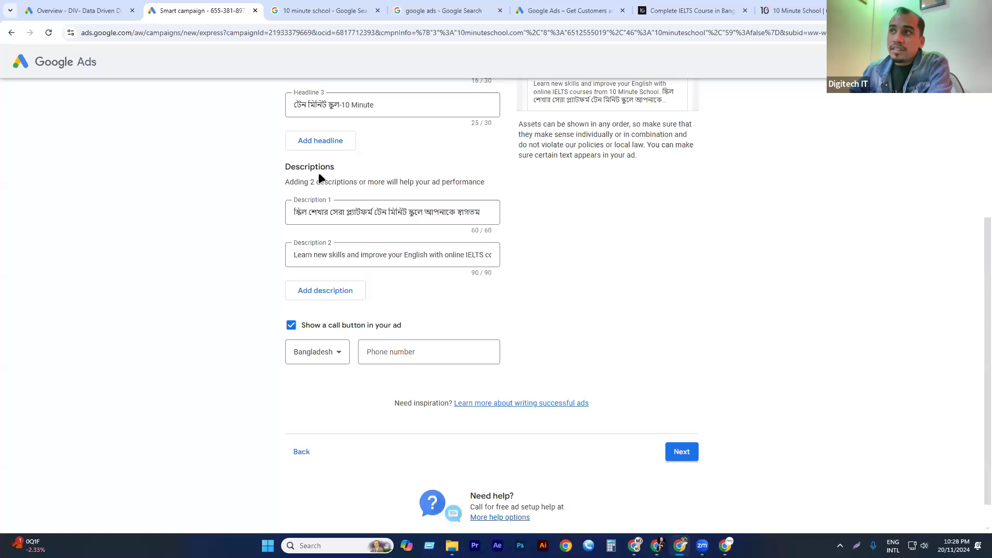
{"action": "left_click", "coordinate": [315, 10]}
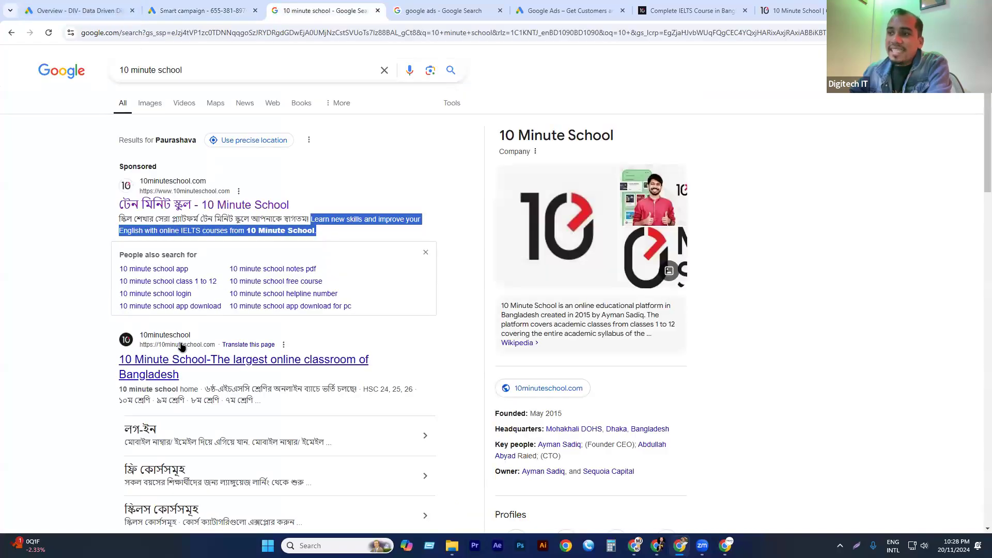
{"action": "scroll", "coordinate": [179, 345], "scroll_direction": "down", "scroll_amount": 5}
{"action": "scroll", "coordinate": [209, 335], "scroll_direction": "down", "scroll_amount": 2}
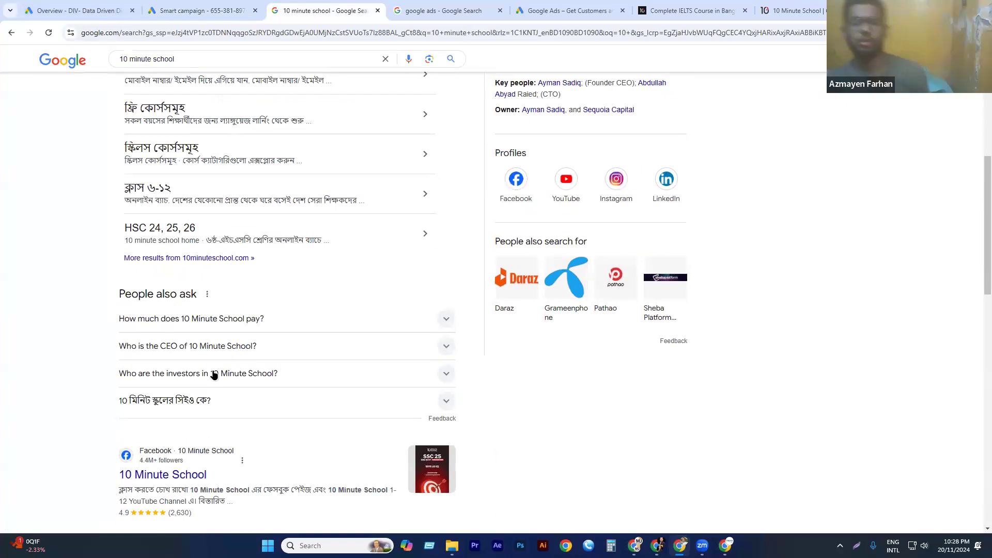
{"action": "left_click", "coordinate": [206, 9]}
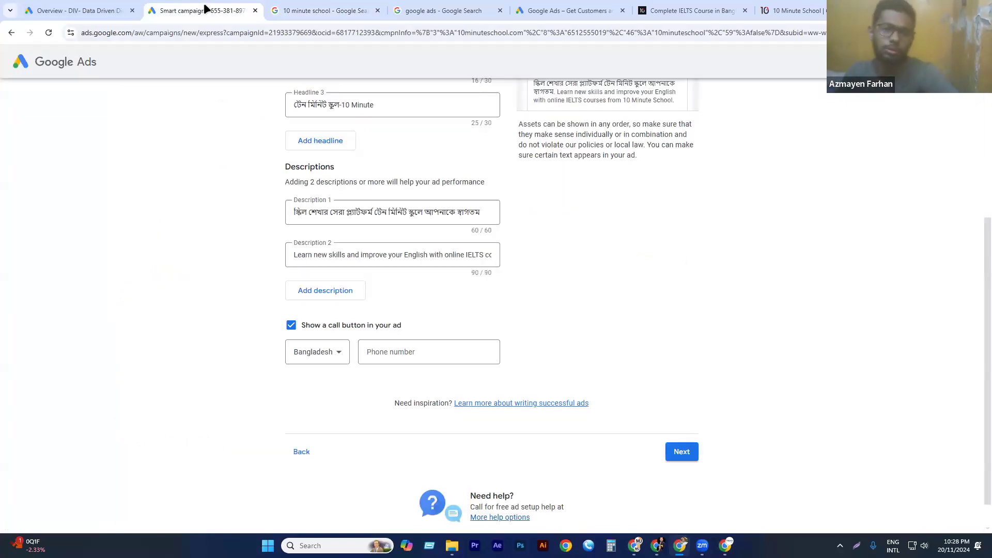
Enter the business phone number for the ad's call button with Bangladesh as the country, and check the ad preview.
{"action": "left_click", "coordinate": [412, 355]}
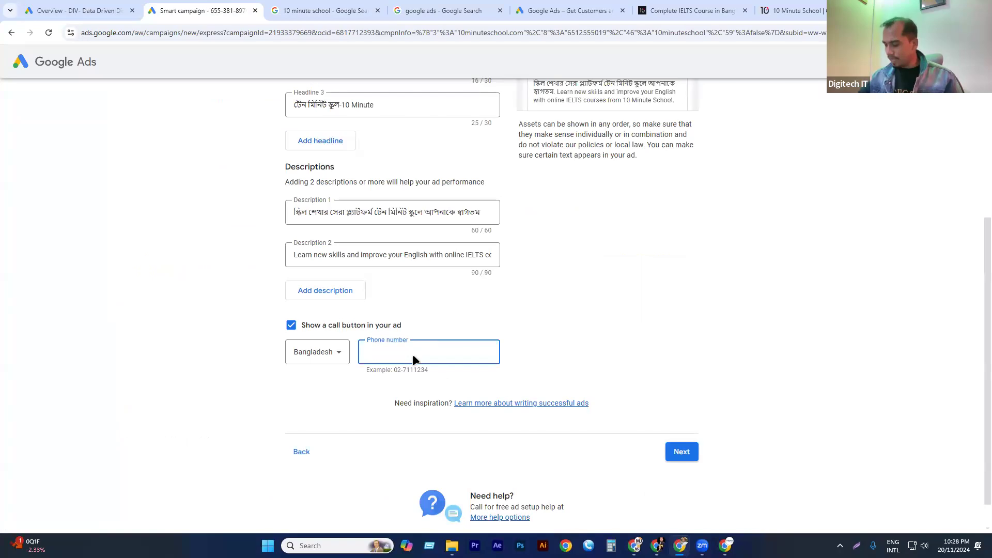
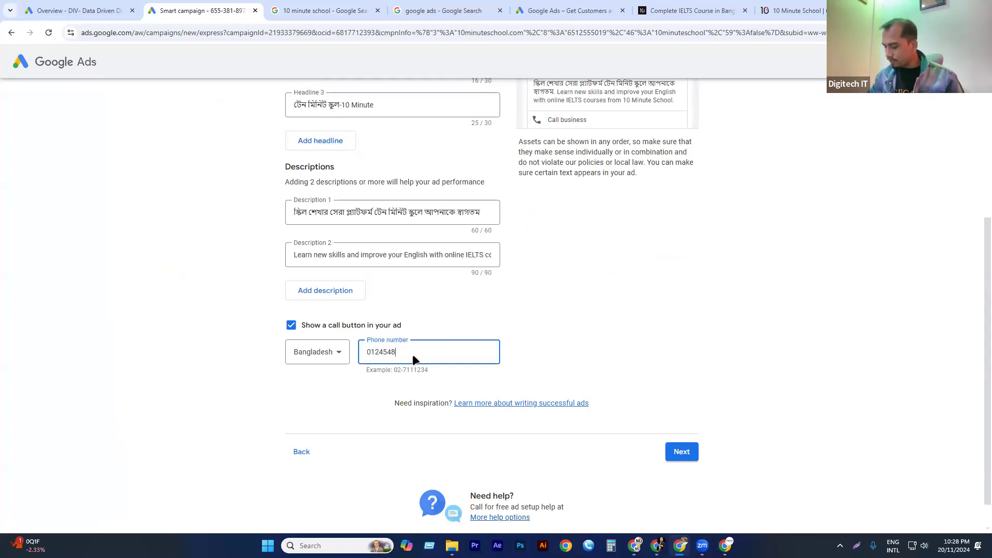
{"action": "left_click", "coordinate": [571, 330]}
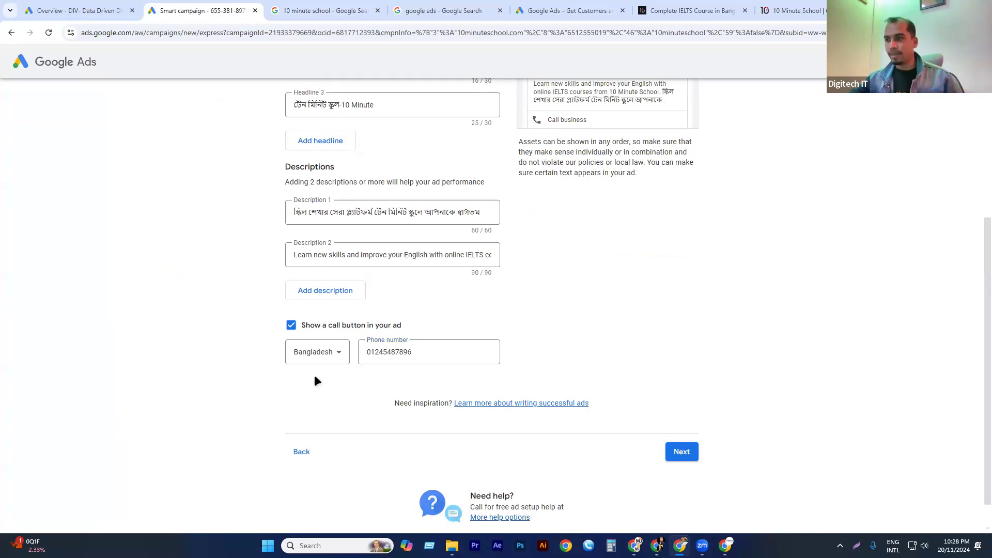
{"action": "scroll", "coordinate": [357, 243], "scroll_direction": "up", "scroll_amount": 3}
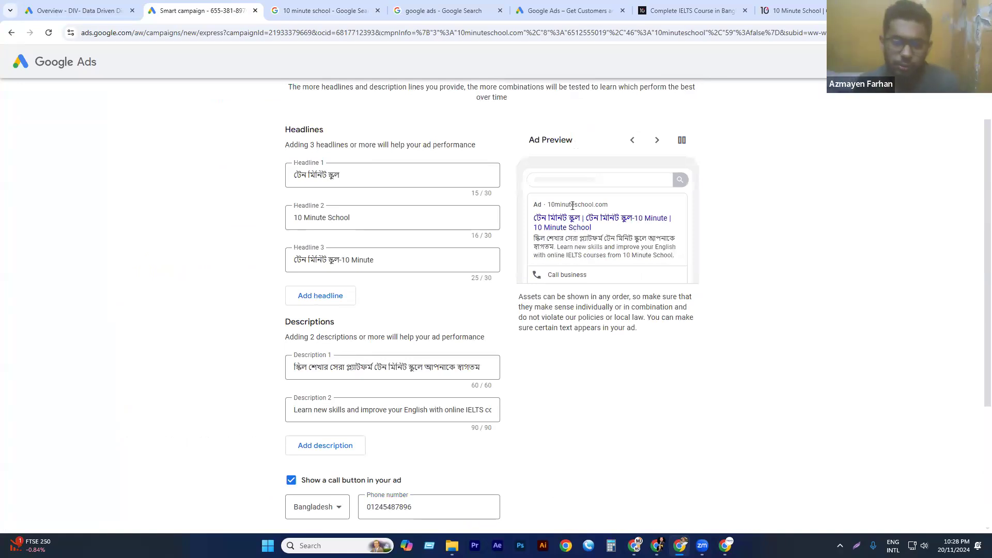
Page through the ad preview's different headline and description combinations.
{"action": "left_click", "coordinate": [662, 146]}
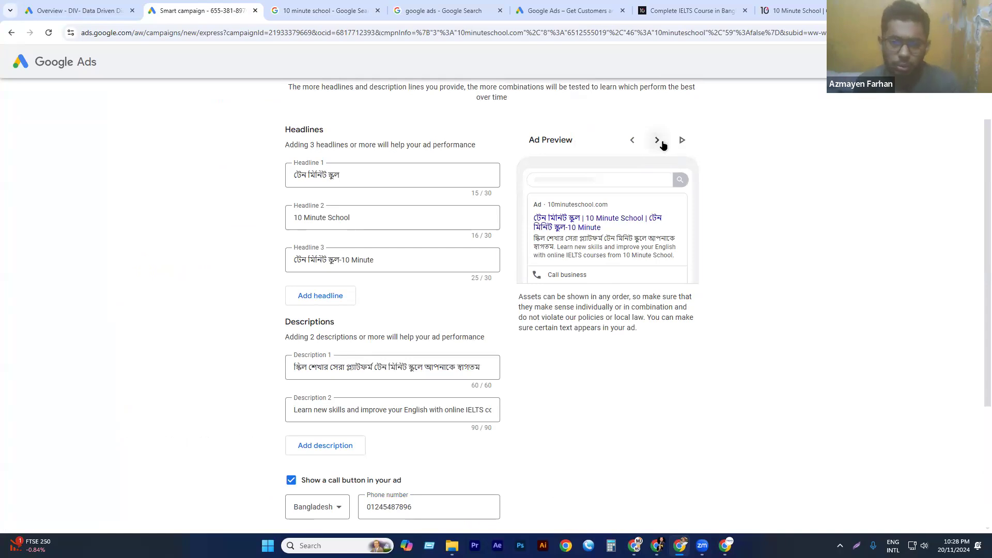
{"action": "left_click", "coordinate": [657, 140]}
{"action": "left_click", "coordinate": [657, 140]}
{"action": "left_click", "coordinate": [658, 140]}
{"action": "left_click", "coordinate": [658, 140]}
{"action": "left_click", "coordinate": [658, 140]}
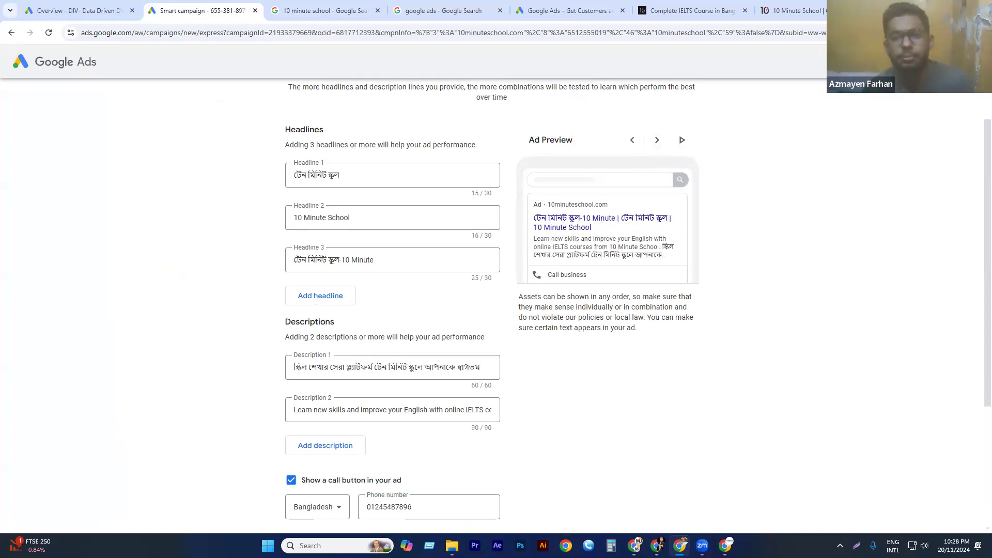
Review the three headlines and the remaining ad text, and try to continue to the next campaign setup stage.
{"action": "left_click_drag", "start_coordinate": [293, 217], "coordinate": [375, 243]}
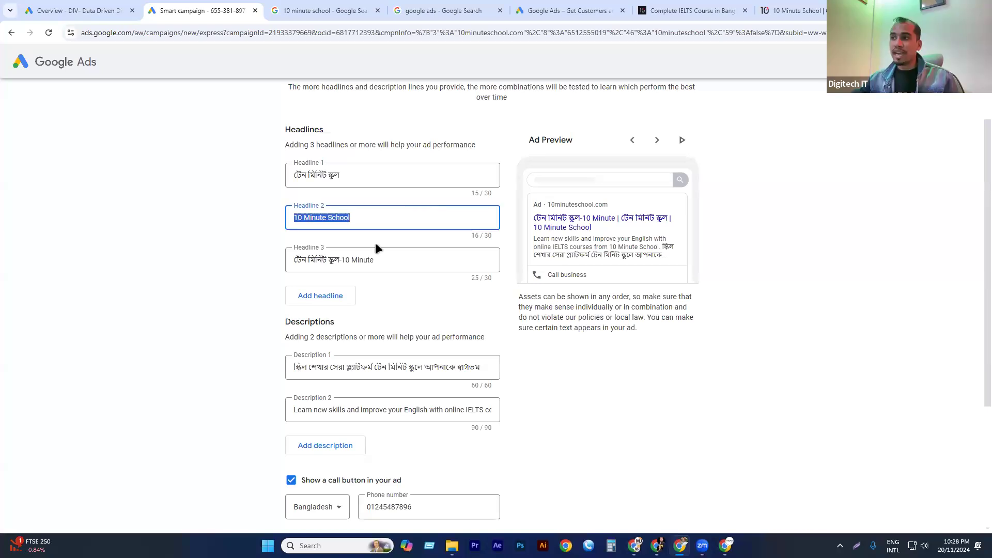
{"action": "left_click", "coordinate": [388, 174]}
{"action": "left_click", "coordinate": [360, 223]}
{"action": "left_click", "coordinate": [386, 258]}
{"action": "scroll", "coordinate": [402, 234], "scroll_direction": "down", "scroll_amount": 3}
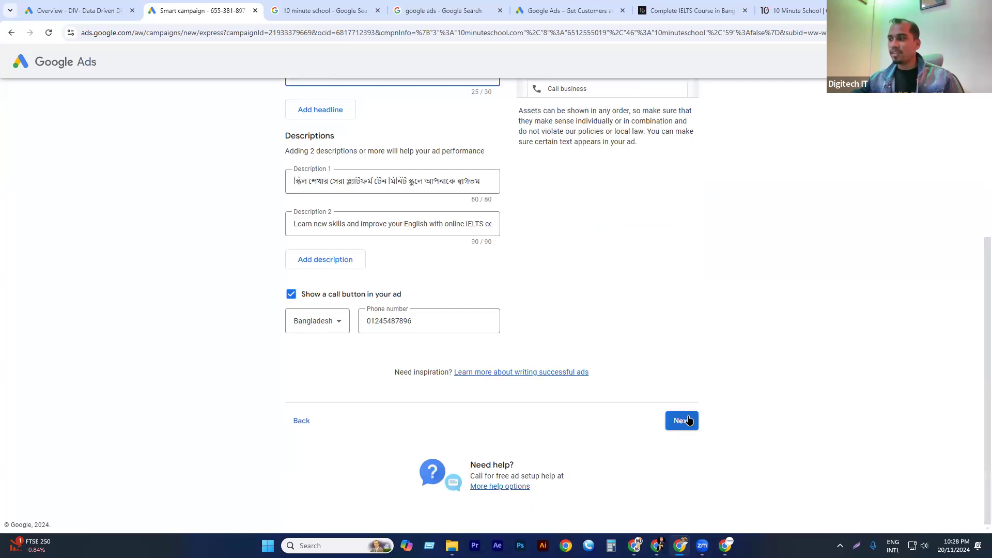
{"action": "scroll", "coordinate": [616, 342], "scroll_direction": "up", "scroll_amount": 3}
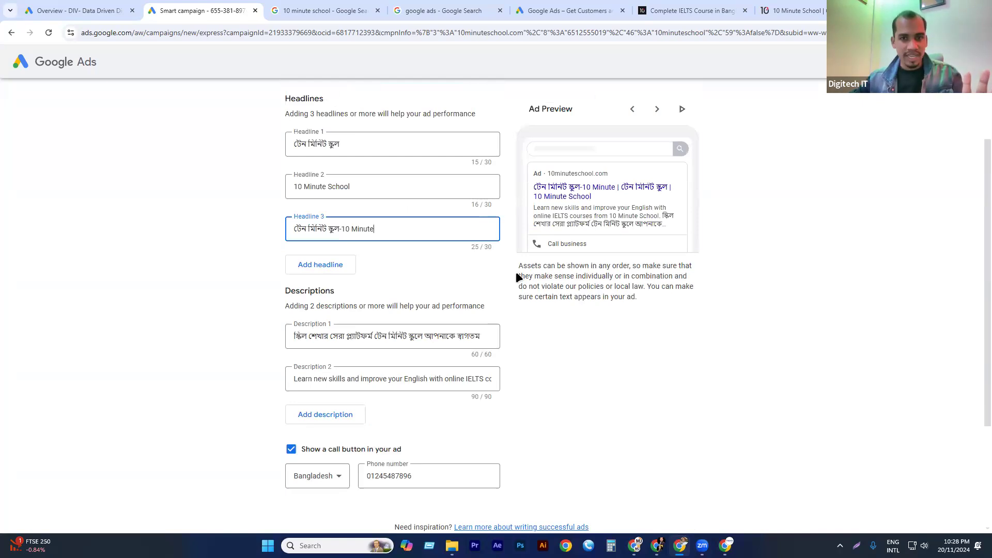
{"action": "scroll", "coordinate": [456, 349], "scroll_direction": "down", "scroll_amount": 3}
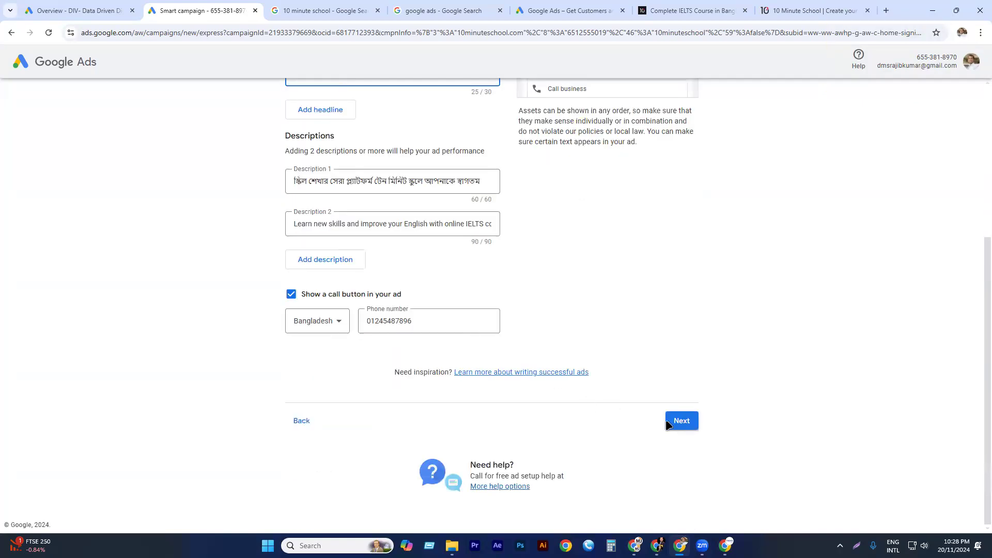
{"action": "left_click", "coordinate": [675, 421]}
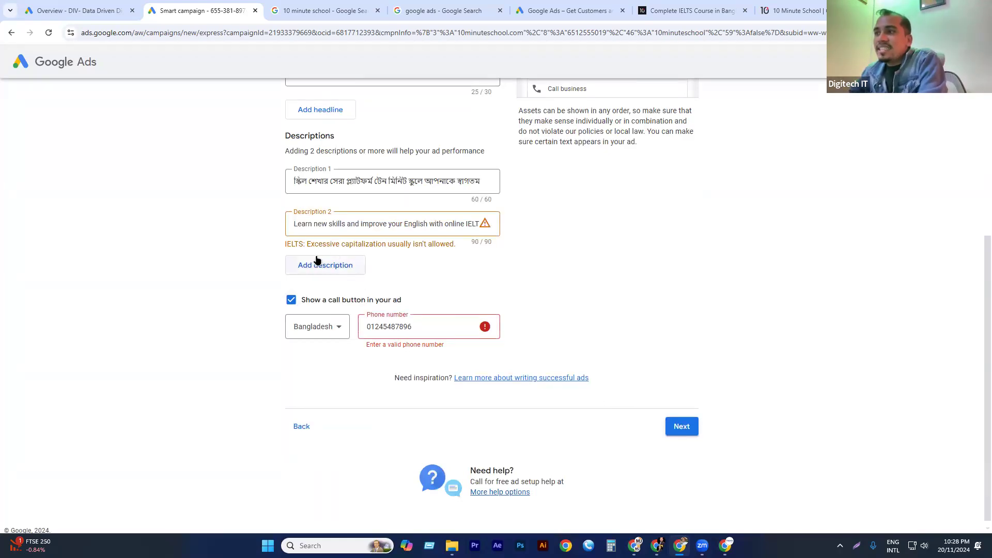
Replace the capitalized "IELTS" in Description 2 with lowercase "ielts".
{"action": "left_click", "coordinate": [361, 225]}
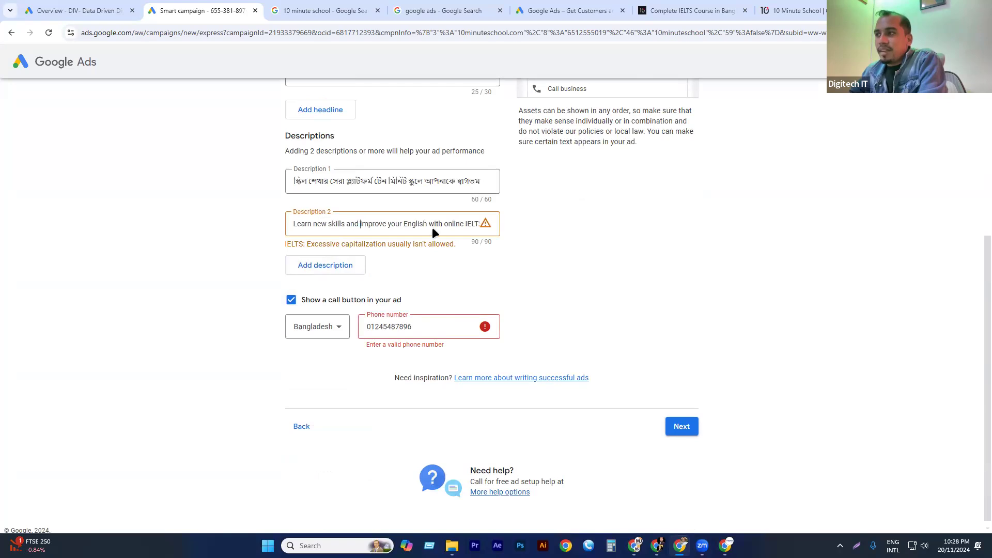
{"action": "left_click_drag", "start_coordinate": [467, 225], "coordinate": [496, 228]}
{"action": "left_click", "coordinate": [369, 224]}
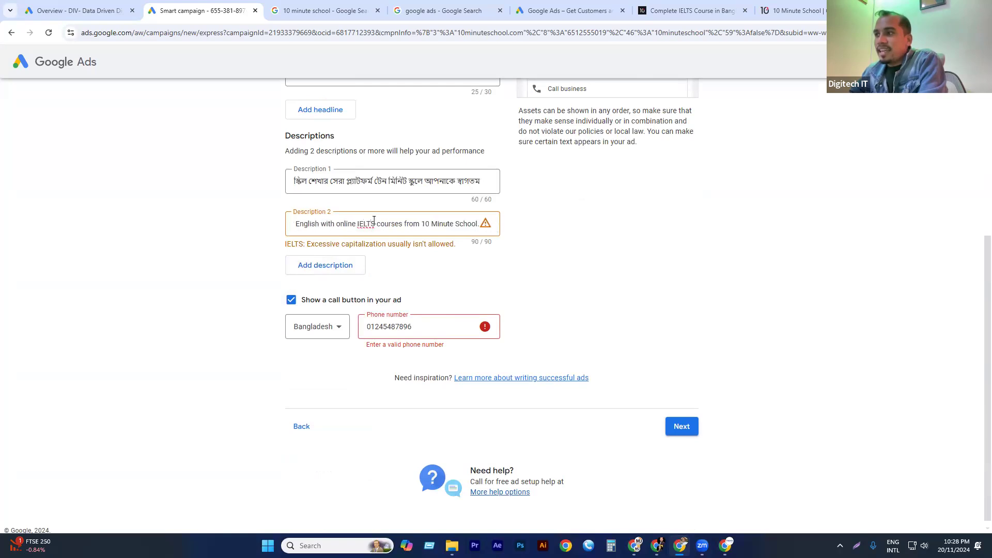
{"action": "right_click", "coordinate": [369, 226]}
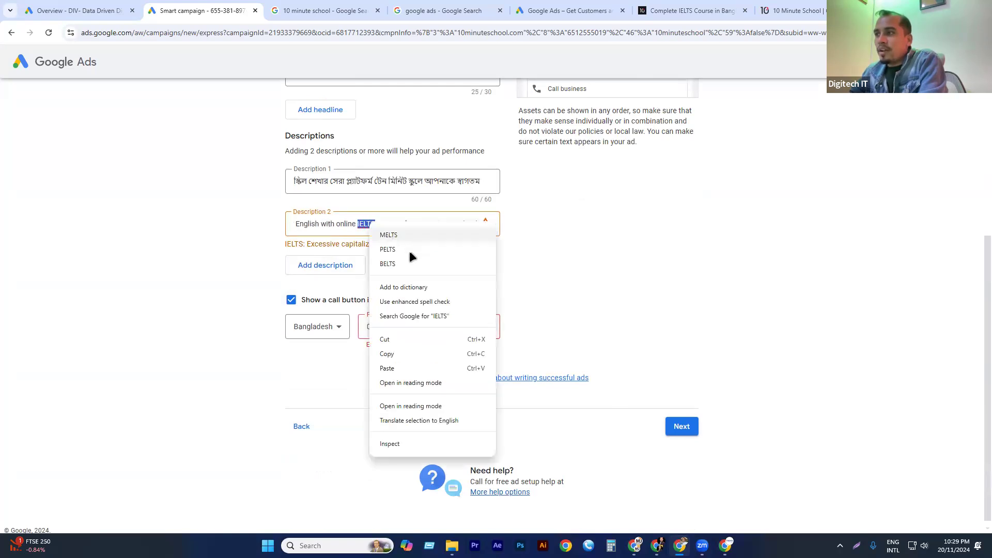
{"action": "left_click_drag", "start_coordinate": [508, 268], "coordinate": [501, 226]}
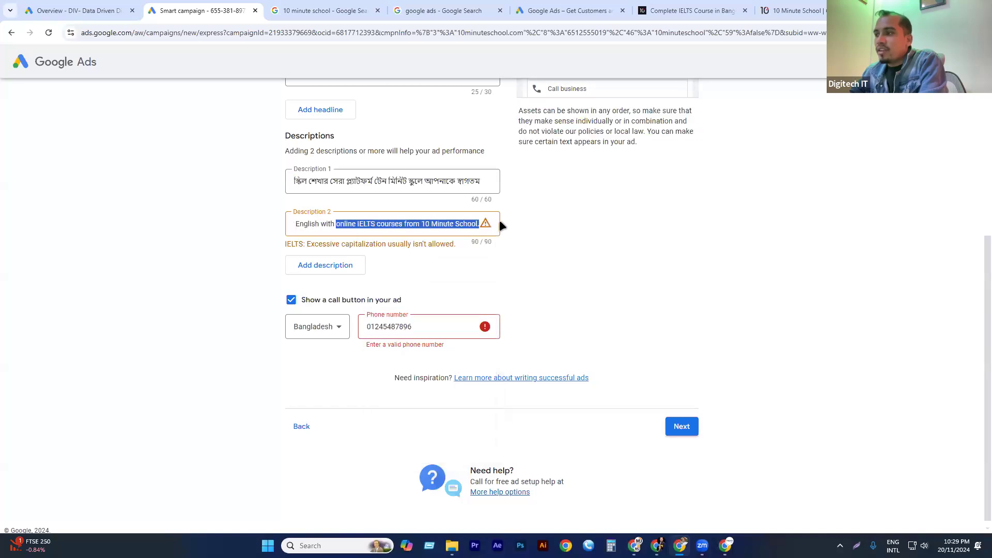
{"action": "left_click", "coordinate": [364, 223]}
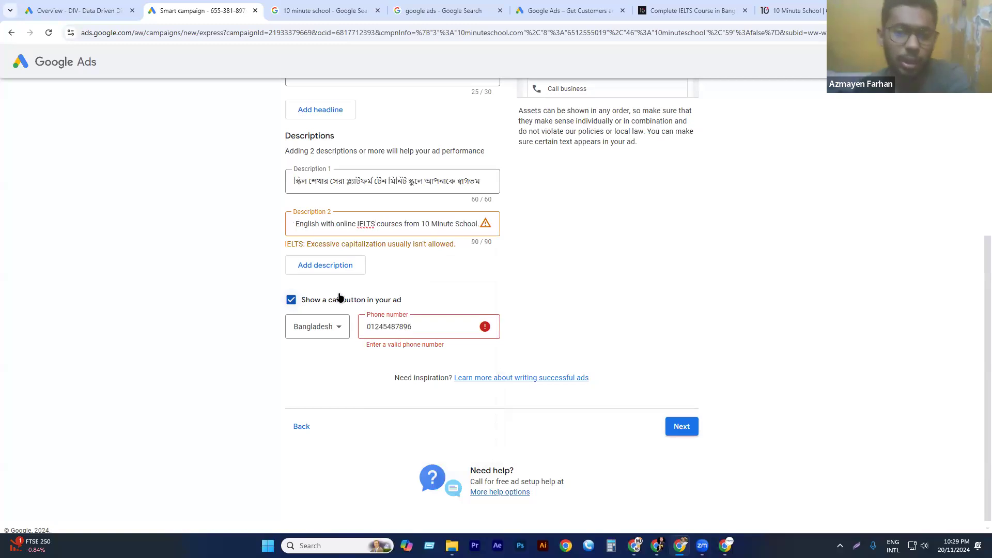
{"action": "key", "text": "BackSpace"}
{"action": "key", "text": "BackSpace"}
{"action": "key", "text": "BackSpace"}
{"action": "key", "text": "BackSpace"}
{"action": "key", "text": "BackSpace"}
{"action": "type", "text": "ielts"}
{"action": "left_click", "coordinate": [530, 258]}
Correct the business phone number for the call button and continue to the ad images stage.
{"action": "left_click", "coordinate": [424, 328]}
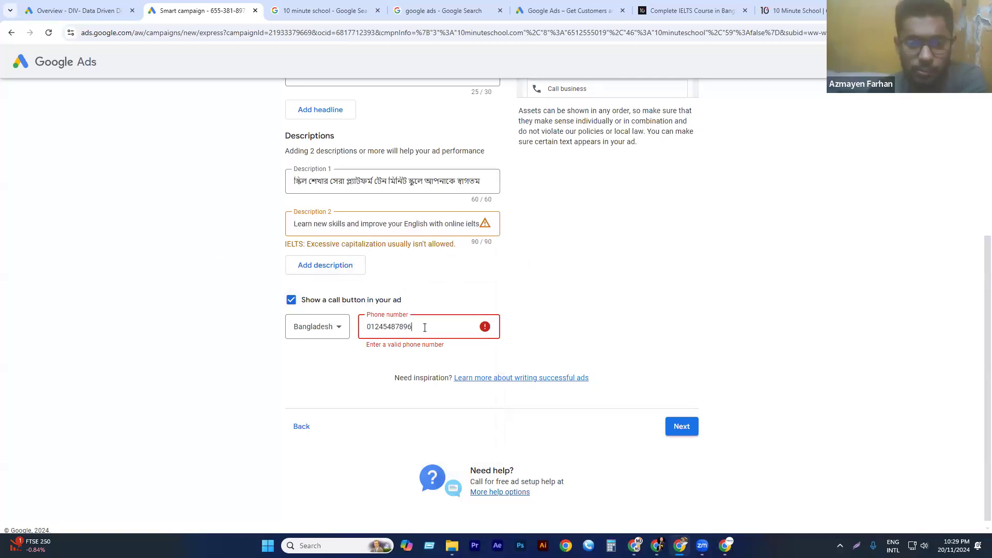
{"action": "left_click", "coordinate": [379, 327]}
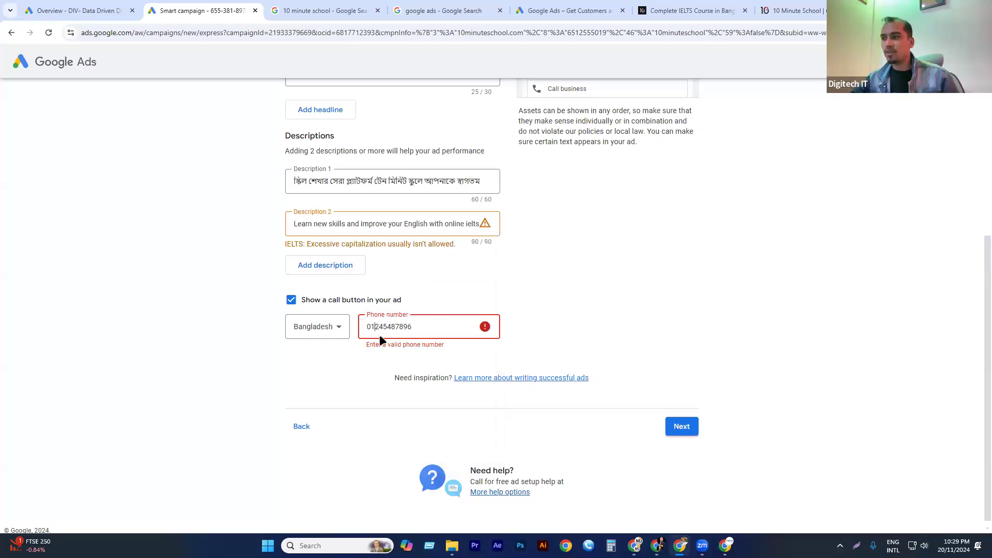
{"action": "key", "text": "BackSpace"}
{"action": "type", "text": "3"}
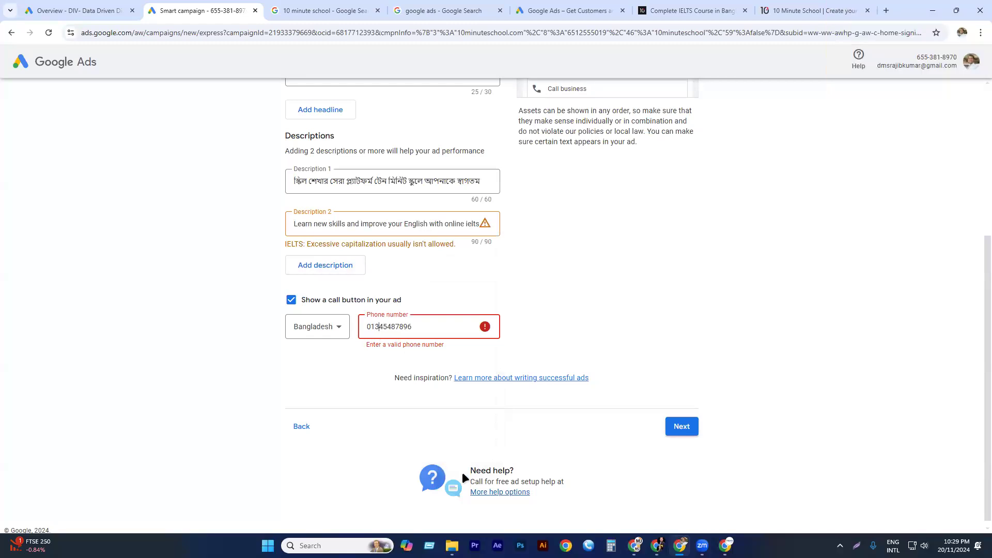
{"action": "left_click", "coordinate": [640, 314]}
{"action": "left_click", "coordinate": [677, 427]}
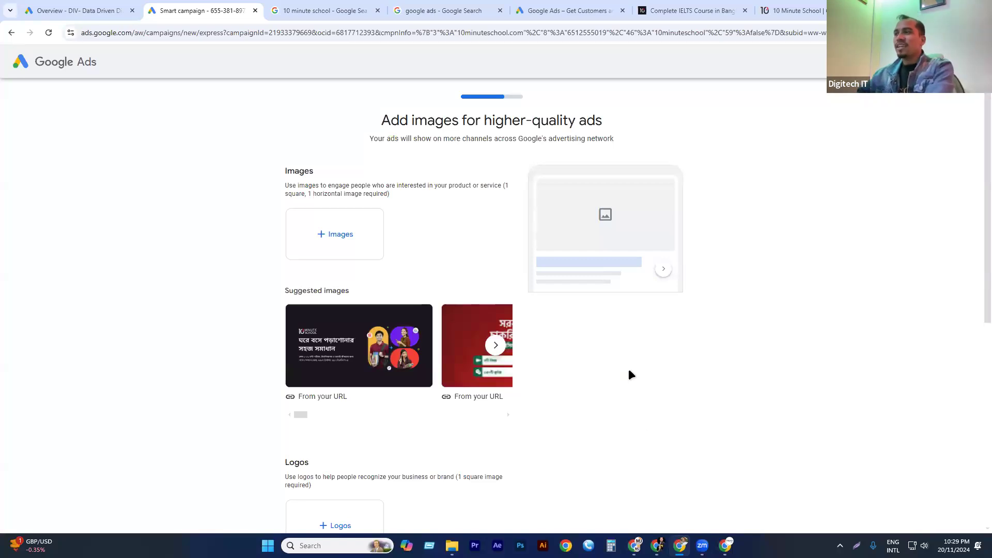
Examine the images stage of the campaign setup and 10 Minute School's IELTS course page.
{"action": "triple_click", "coordinate": [444, 124]}
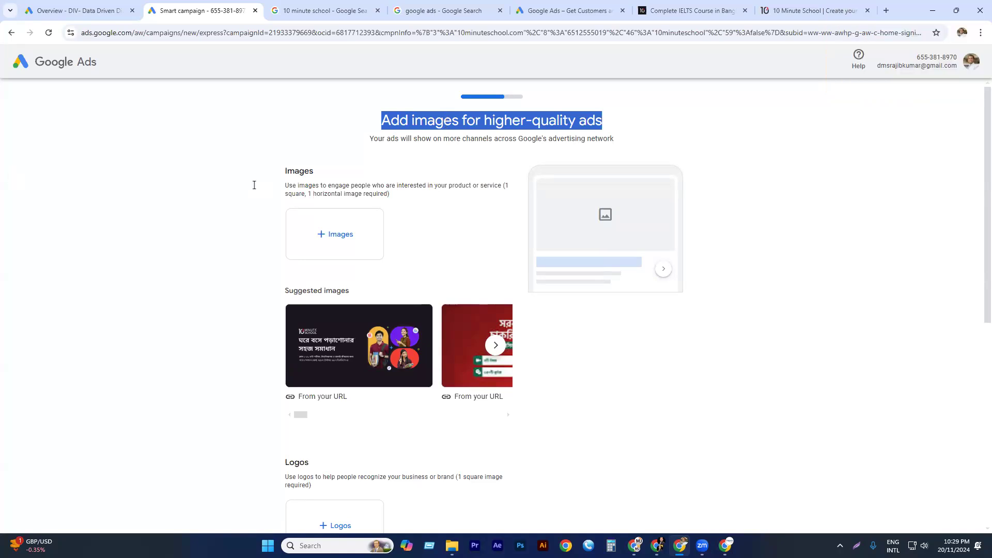
{"action": "left_click", "coordinate": [397, 130]}
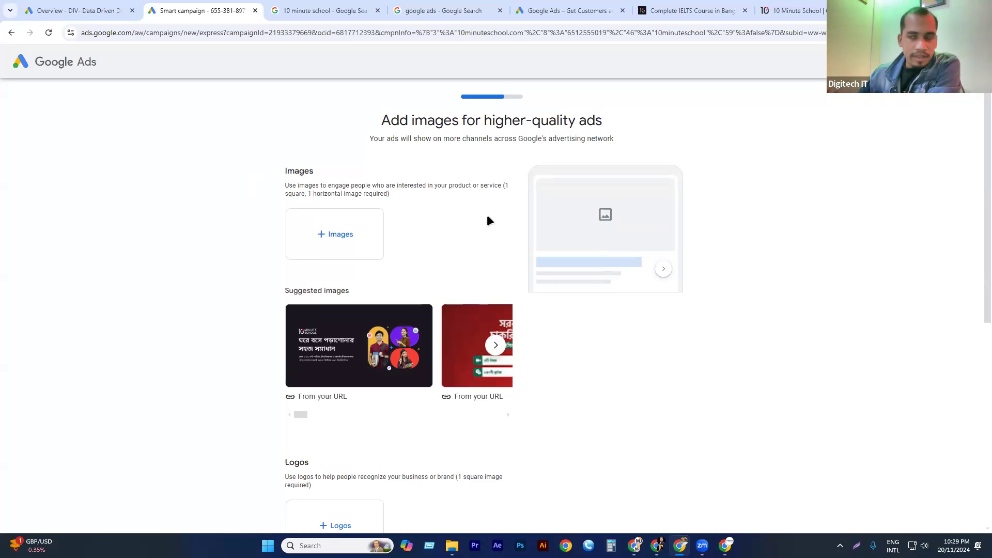
{"action": "left_click", "coordinate": [724, 11]}
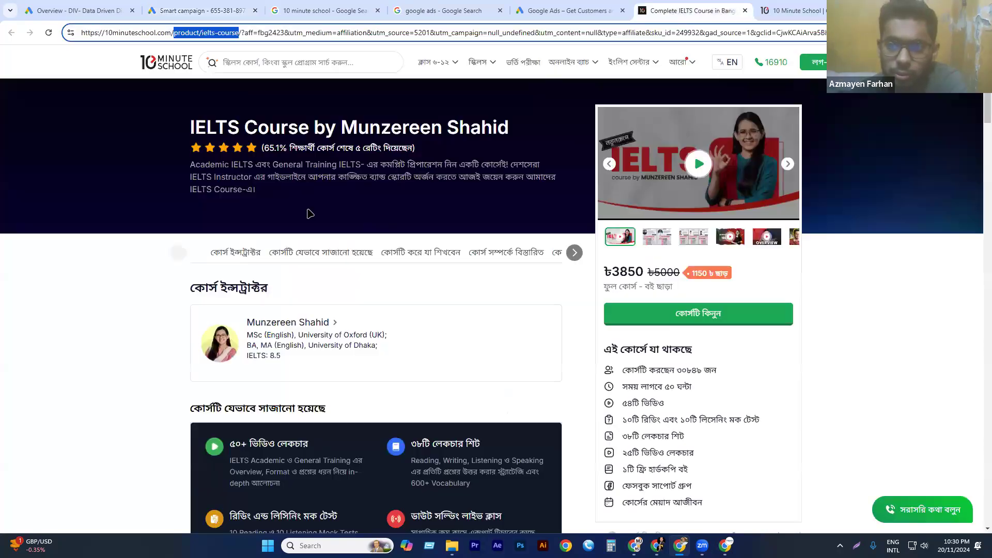
{"action": "scroll", "coordinate": [283, 285], "scroll_direction": "down", "scroll_amount": 4}
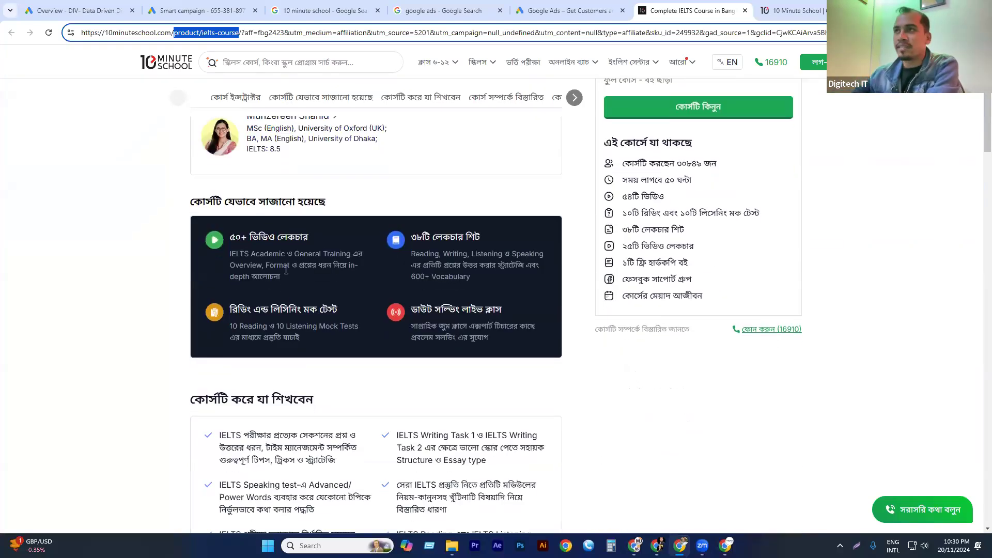
{"action": "left_click", "coordinate": [203, 9]}
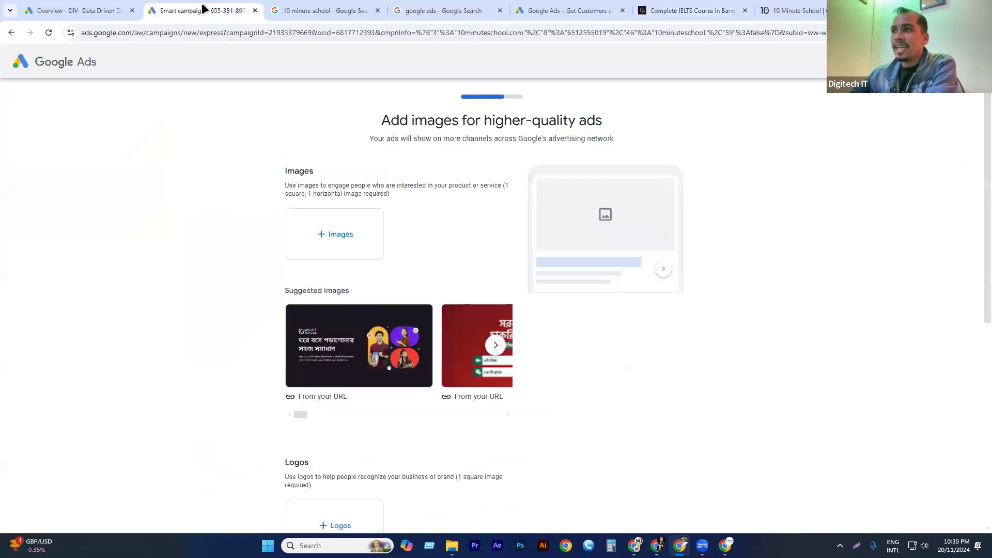
Add the first website image to the ad in landscape and square ratios, with the square crop covering the logo and Bengali text.
{"action": "left_click", "coordinate": [323, 236]}
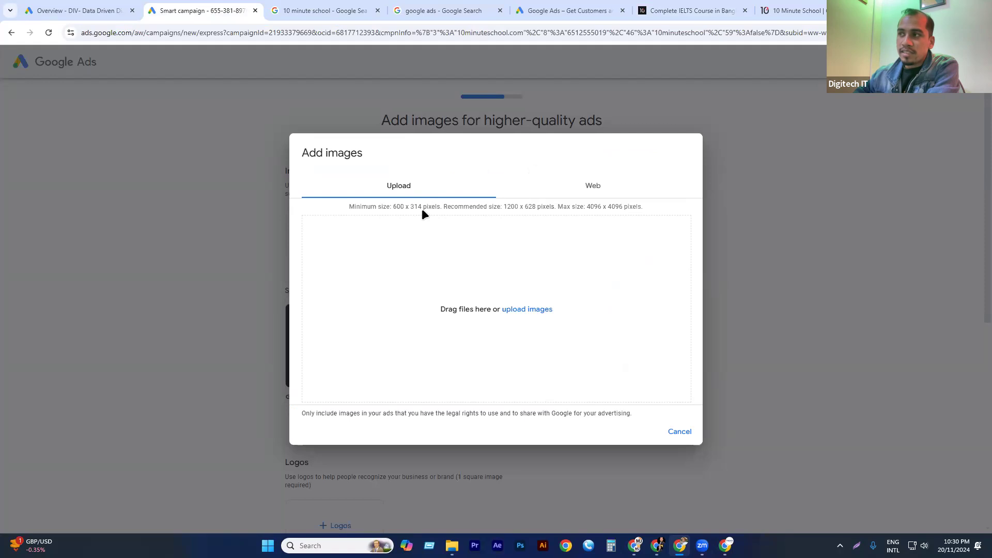
{"action": "left_click_drag", "start_coordinate": [421, 209], "coordinate": [407, 209]}
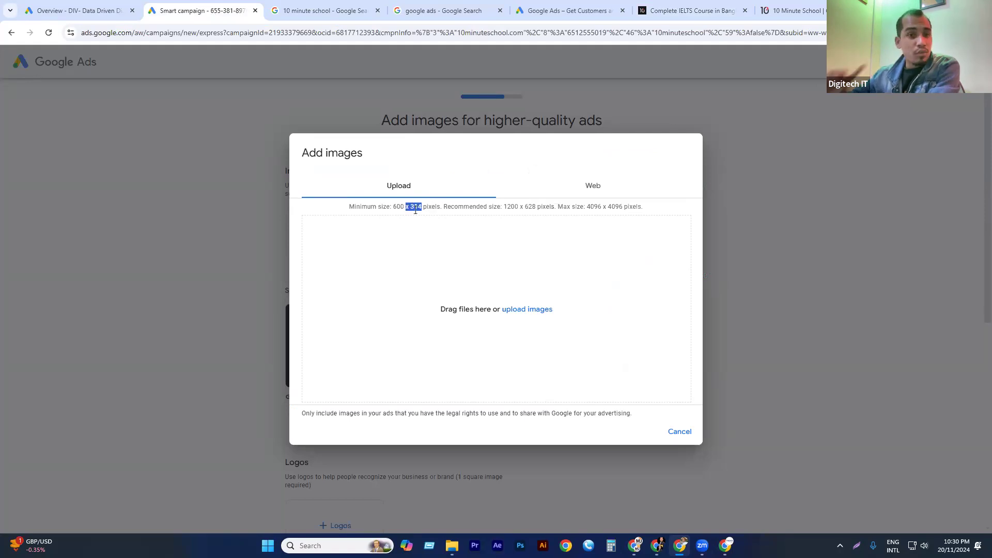
{"action": "left_click", "coordinate": [591, 185]}
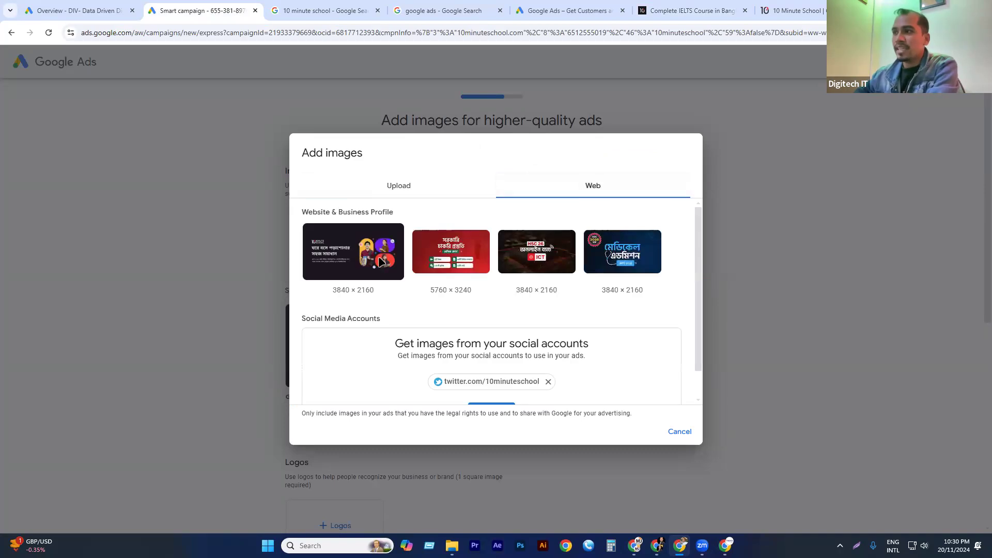
{"action": "left_click", "coordinate": [359, 253]}
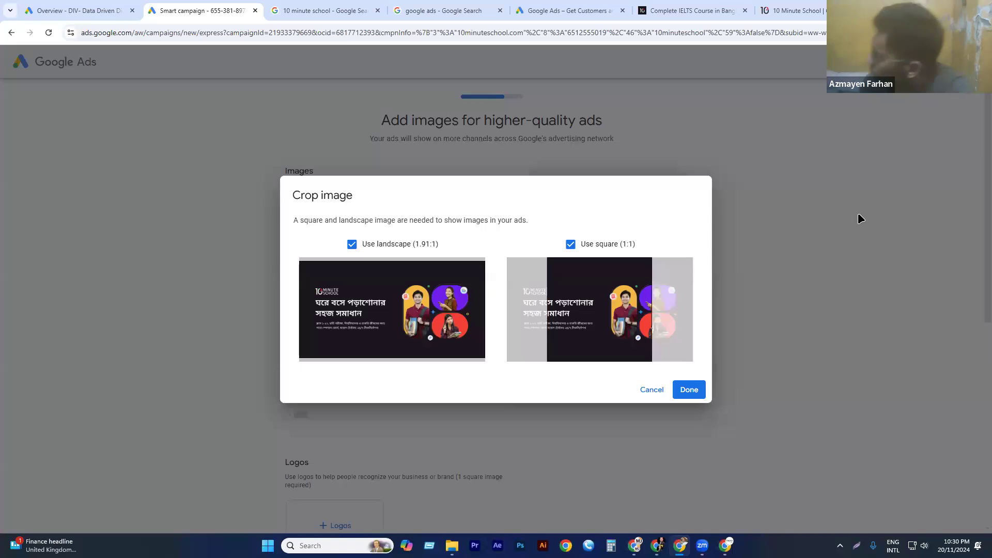
{"action": "left_click_drag", "start_coordinate": [599, 333], "coordinate": [553, 331]}
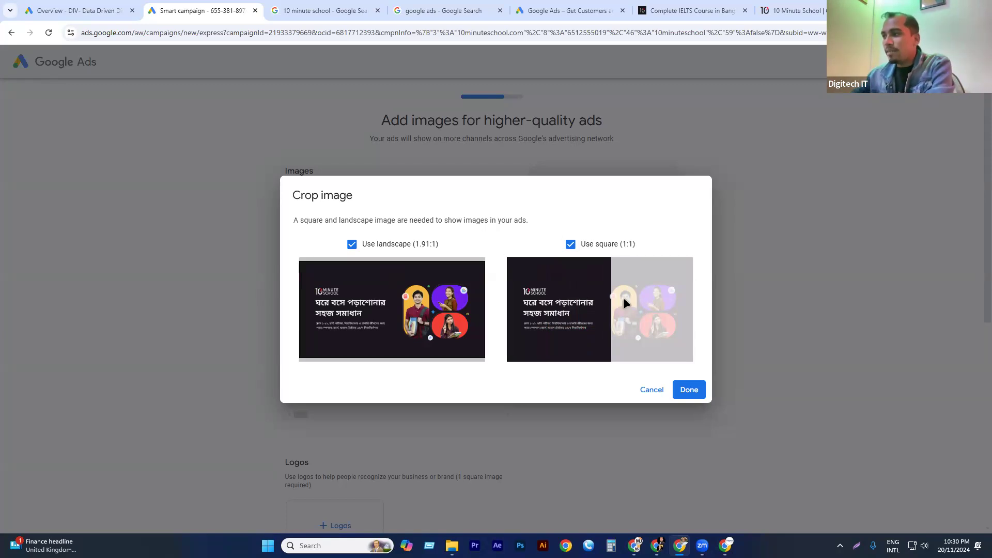
{"action": "left_click", "coordinate": [684, 390]}
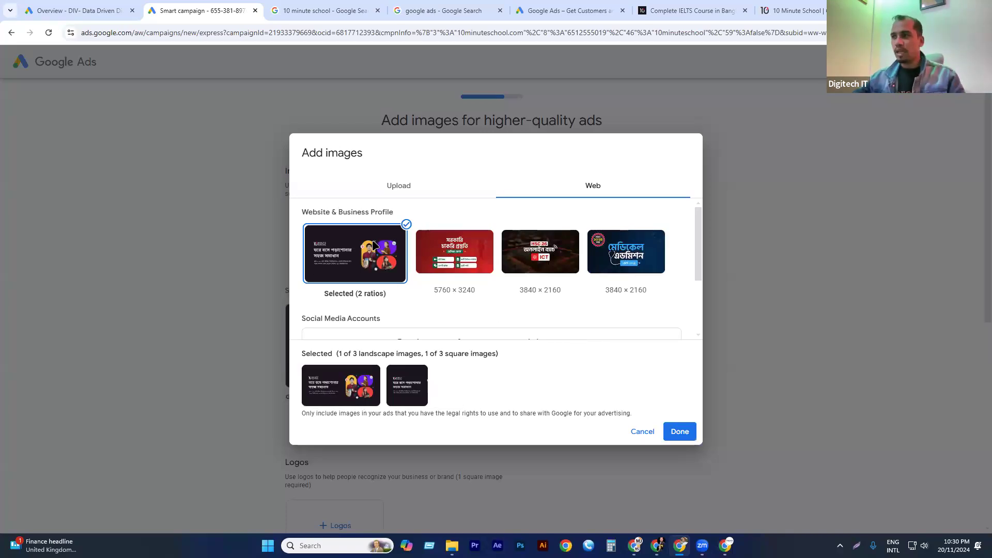
{"action": "scroll", "coordinate": [382, 262], "scroll_direction": "down", "scroll_amount": 2}
{"action": "scroll", "coordinate": [406, 287], "scroll_direction": "up", "scroll_amount": 1}
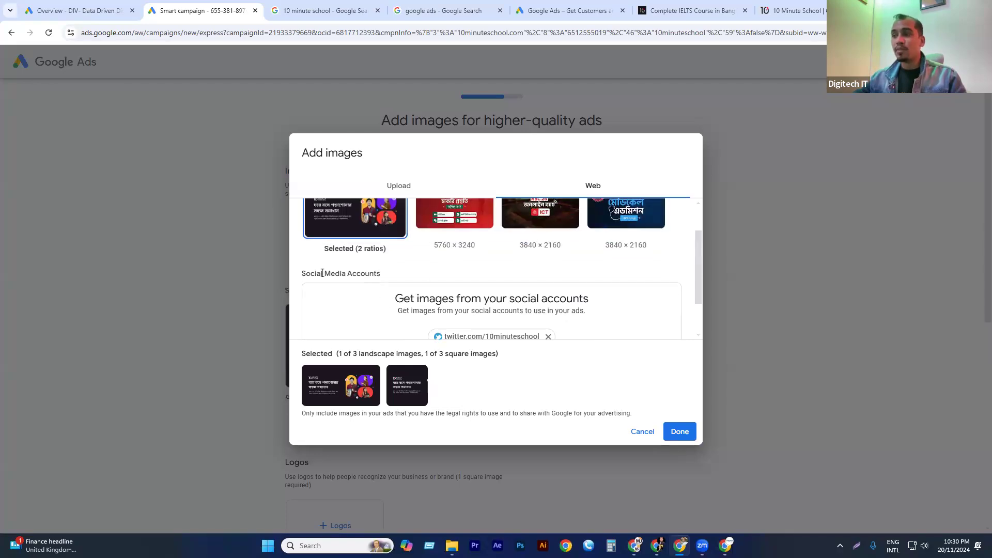
{"action": "scroll", "coordinate": [423, 277], "scroll_direction": "down", "scroll_amount": 2}
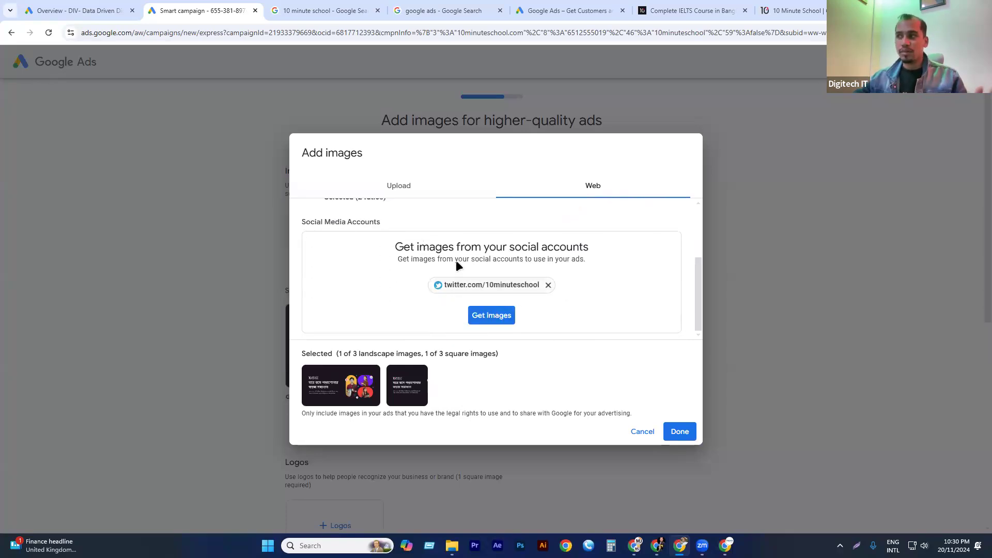
{"action": "left_click", "coordinate": [680, 432]}
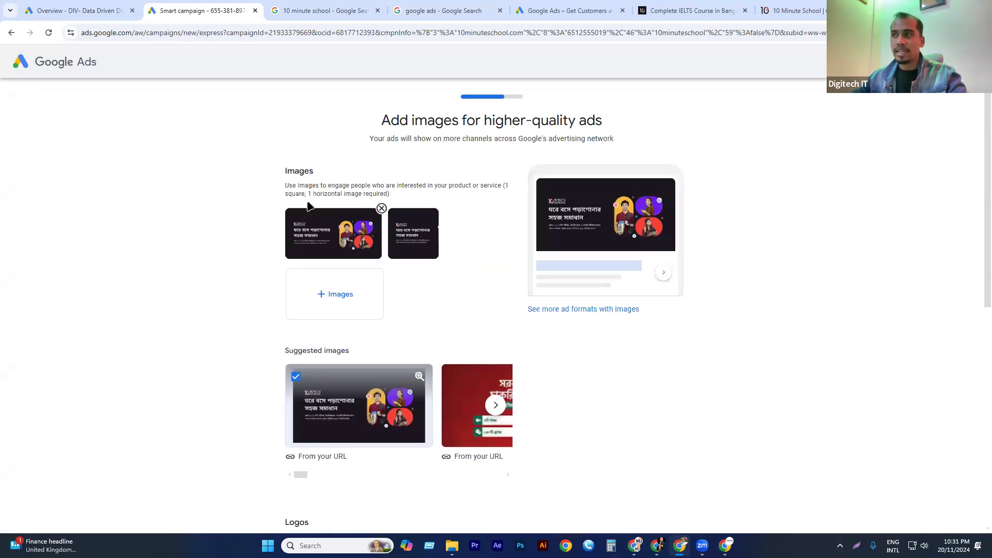
Add the "10" logo from the business website to the ad's logos, keeping the full square 1:1 crop.
{"action": "scroll", "coordinate": [413, 258], "scroll_direction": "down", "scroll_amount": 1}
{"action": "scroll", "coordinate": [415, 262], "scroll_direction": "down", "scroll_amount": 2}
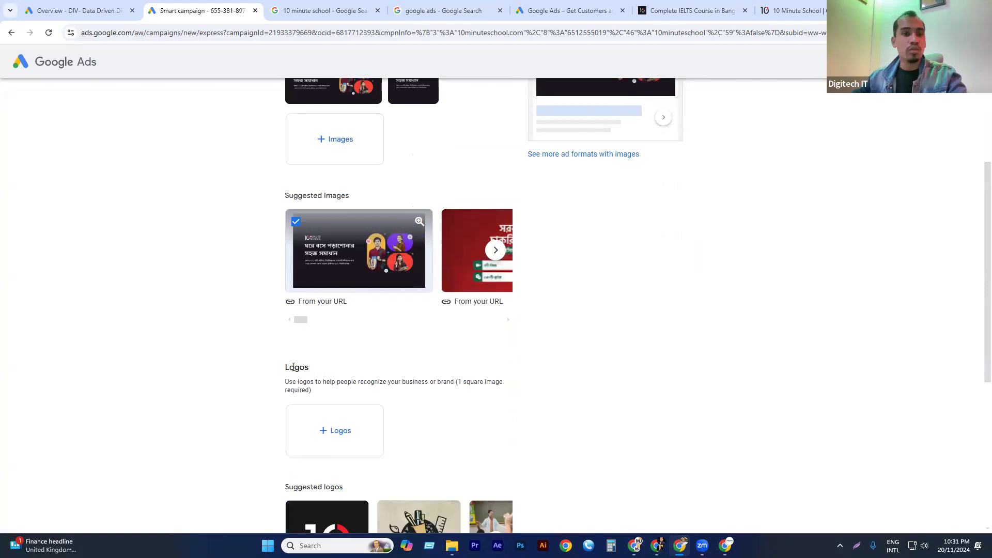
{"action": "left_click", "coordinate": [345, 431]}
{"action": "left_click", "coordinate": [589, 186]}
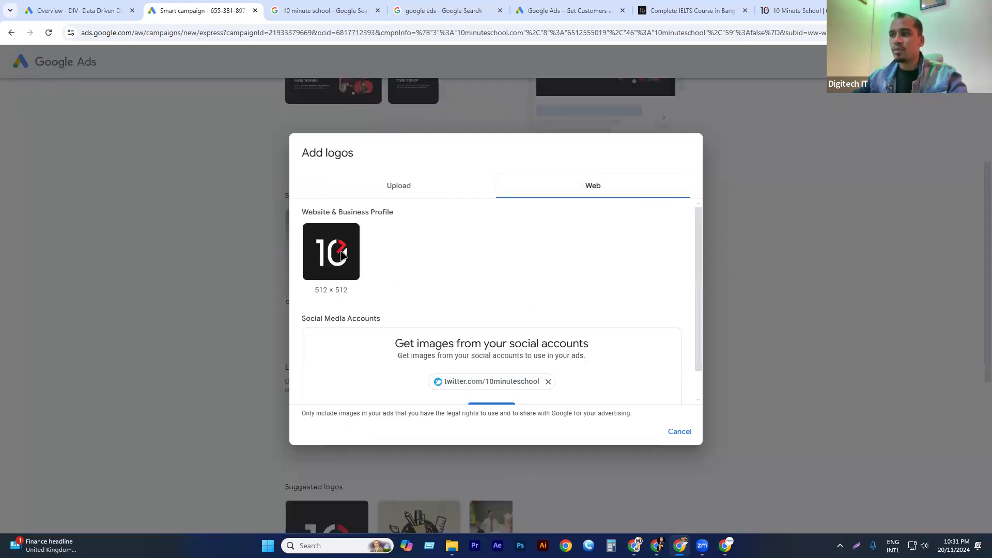
{"action": "left_click", "coordinate": [342, 255]}
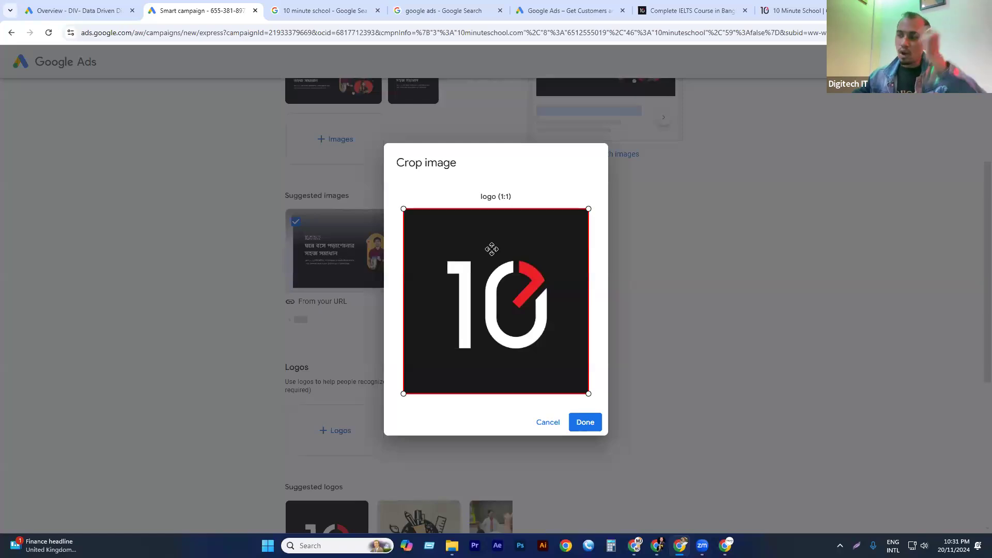
{"action": "left_click", "coordinate": [582, 420]}
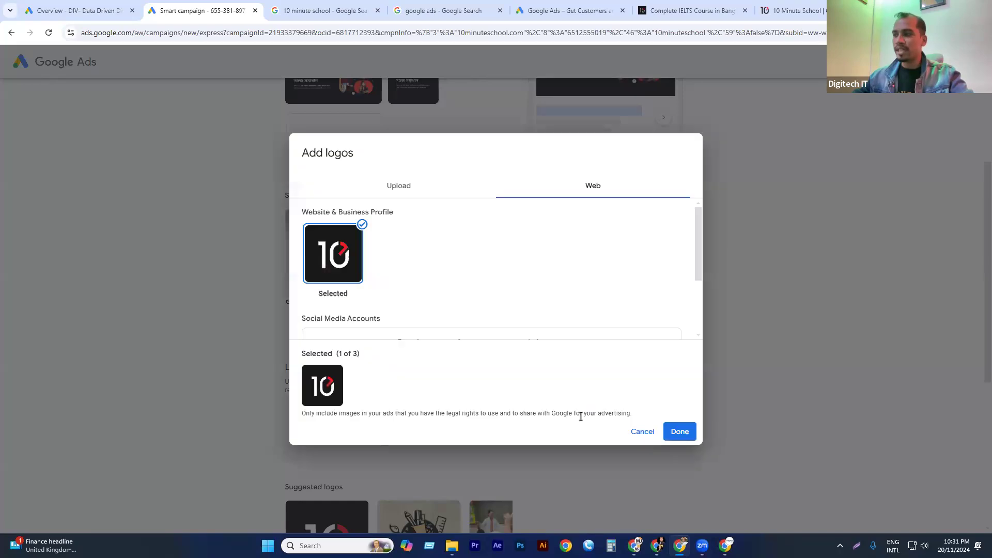
{"action": "scroll", "coordinate": [377, 256], "scroll_direction": "down", "scroll_amount": 2}
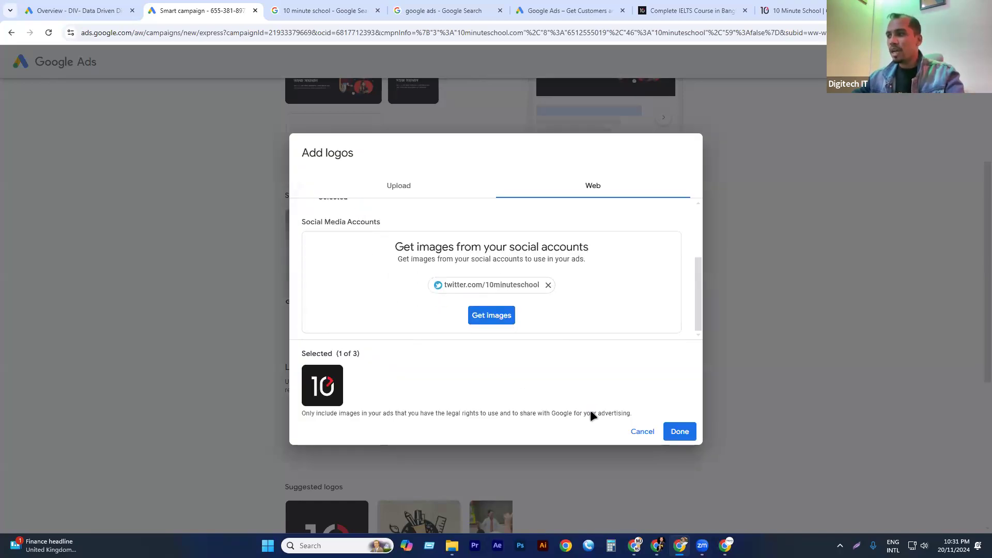
{"action": "left_click", "coordinate": [670, 432]}
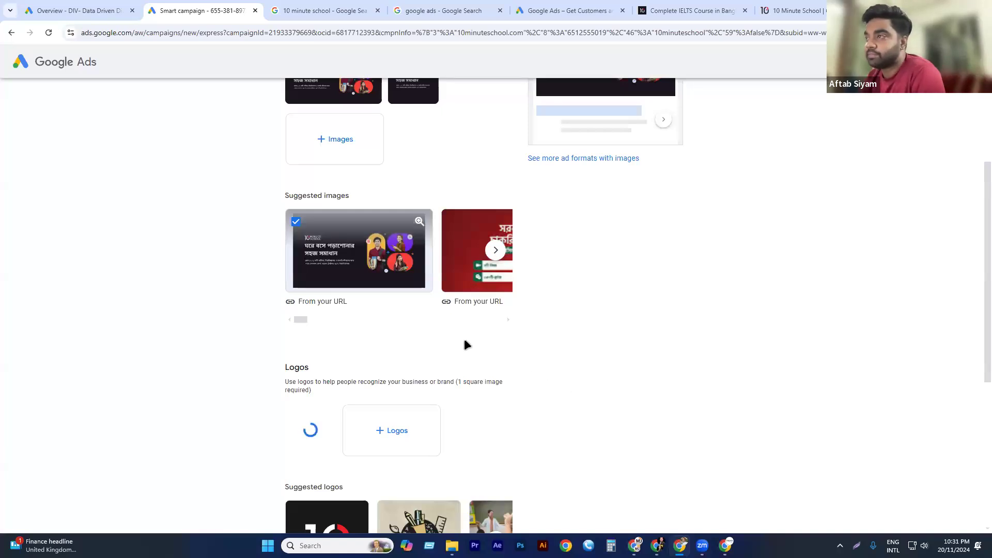
Review the ad's images, logo and preview, and continue to the stage for choosing search terms.
{"action": "scroll", "coordinate": [464, 339], "scroll_direction": "down", "scroll_amount": 3}
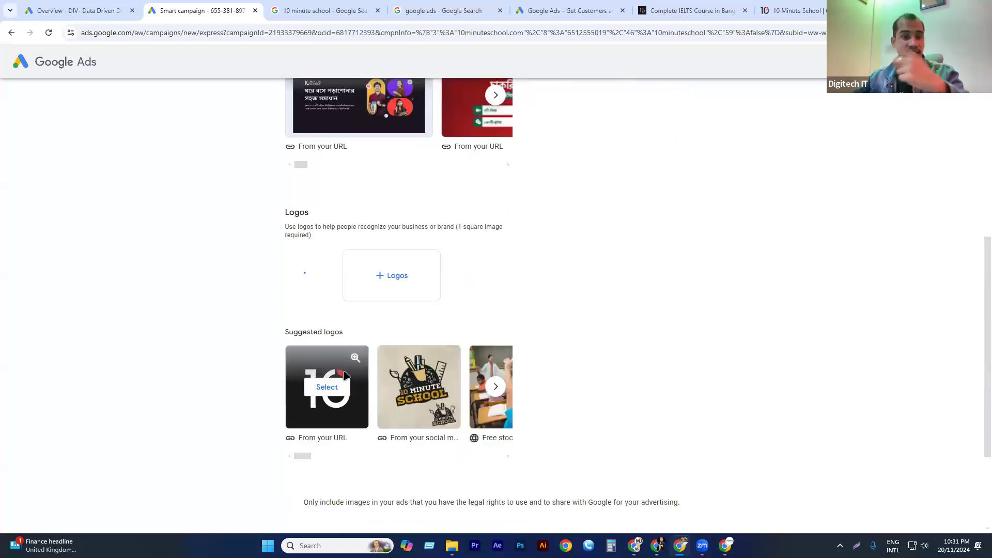
{"action": "scroll", "coordinate": [352, 369], "scroll_direction": "down", "scroll_amount": 2}
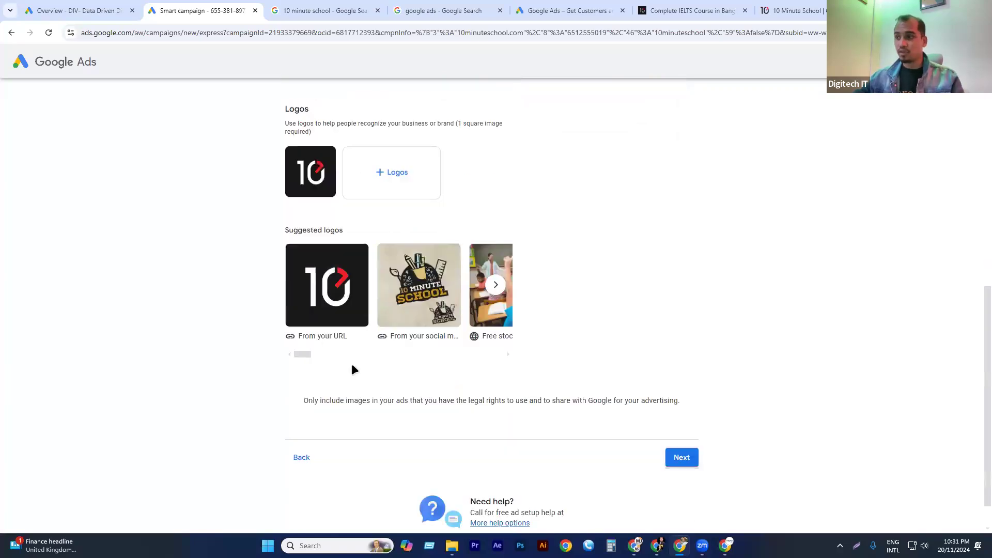
{"action": "scroll", "coordinate": [531, 305], "scroll_direction": "up", "scroll_amount": 8}
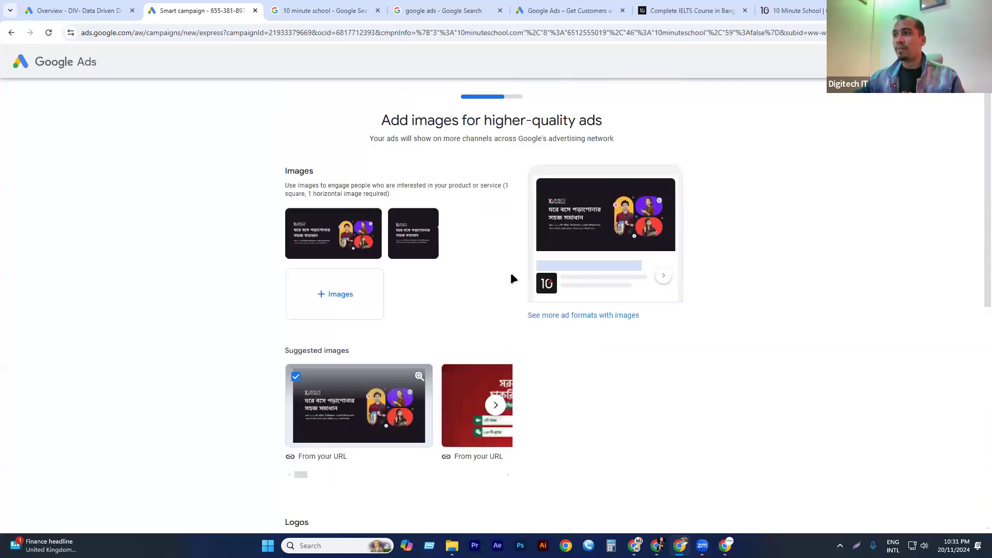
{"action": "scroll", "coordinate": [595, 315], "scroll_direction": "down", "scroll_amount": 8}
{"action": "scroll", "coordinate": [679, 357], "scroll_direction": "down", "scroll_amount": 1}
{"action": "left_click", "coordinate": [690, 419]}
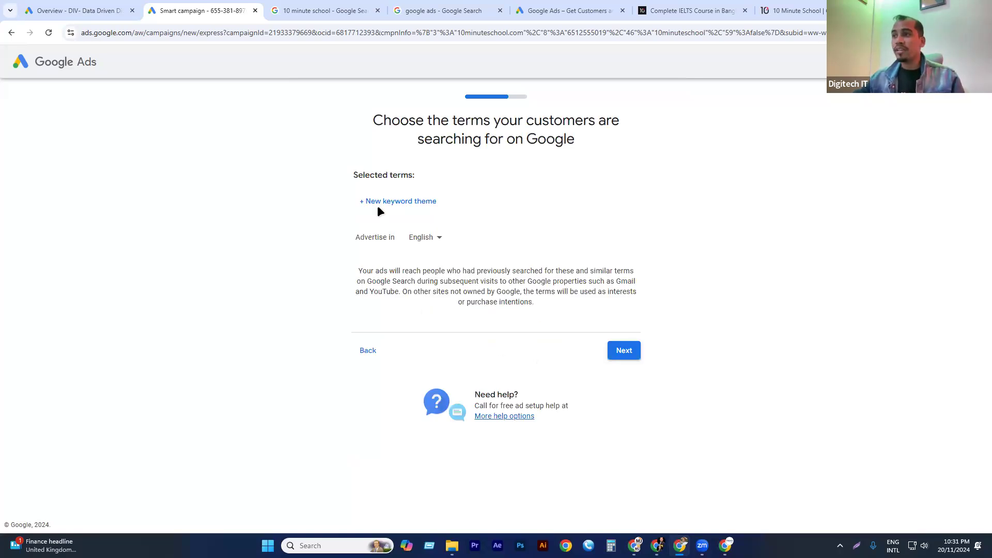
Add "10 minute school" as the first keyword theme, reusing the query text from the Google search page.
{"action": "triple_click", "coordinate": [365, 178]}
{"action": "left_click", "coordinate": [464, 181]}
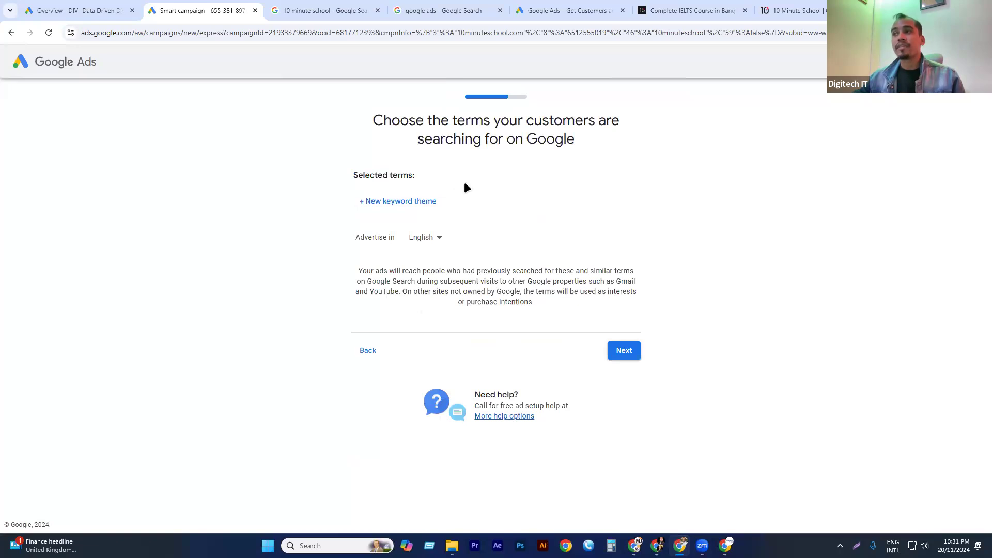
{"action": "left_click", "coordinate": [412, 204]}
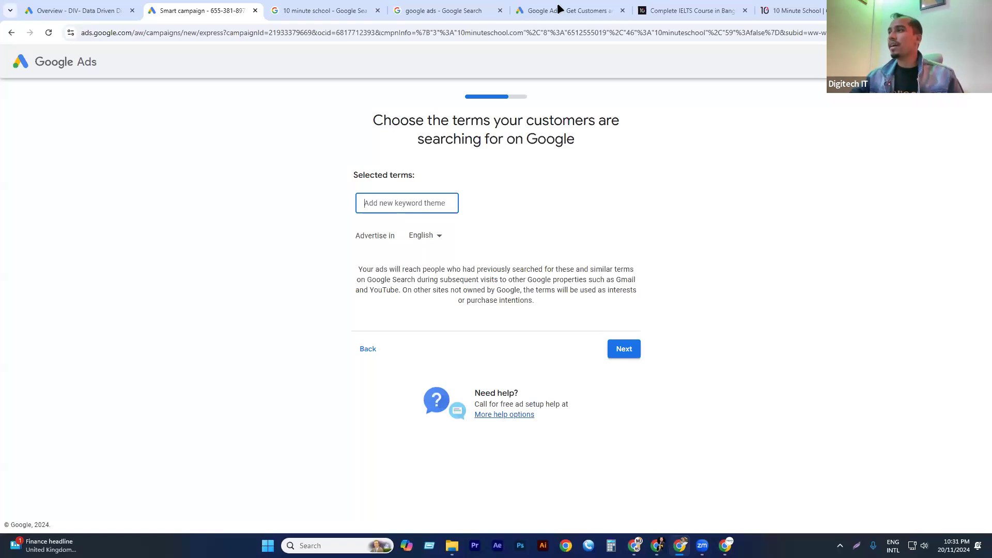
{"action": "left_click", "coordinate": [308, 9]}
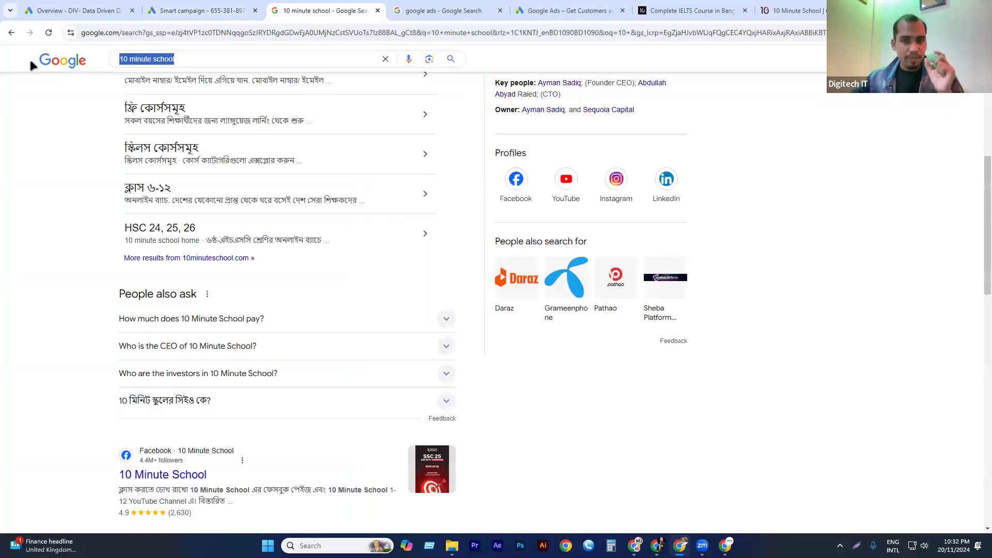
{"action": "left_click", "coordinate": [194, 11]}
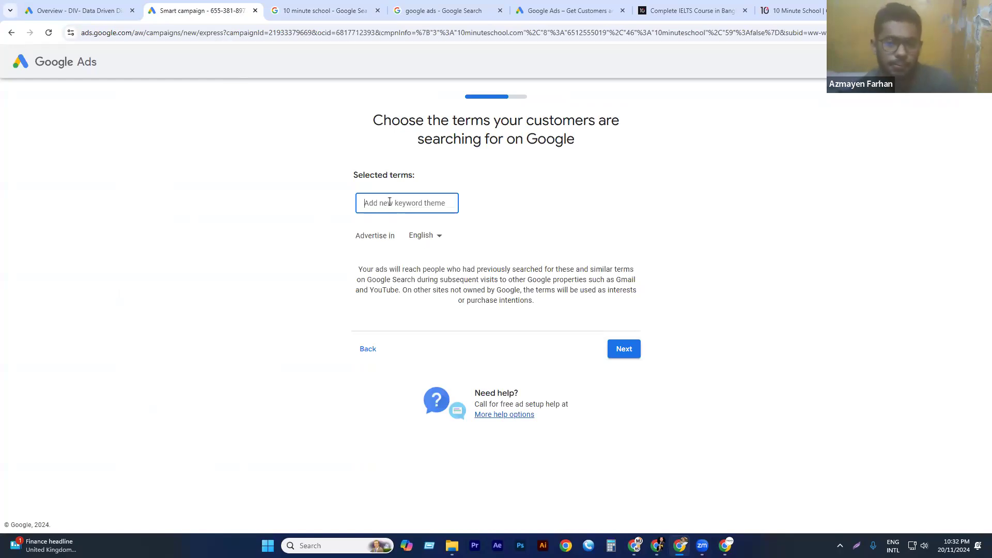
{"action": "type", "text": "10 minute school"}
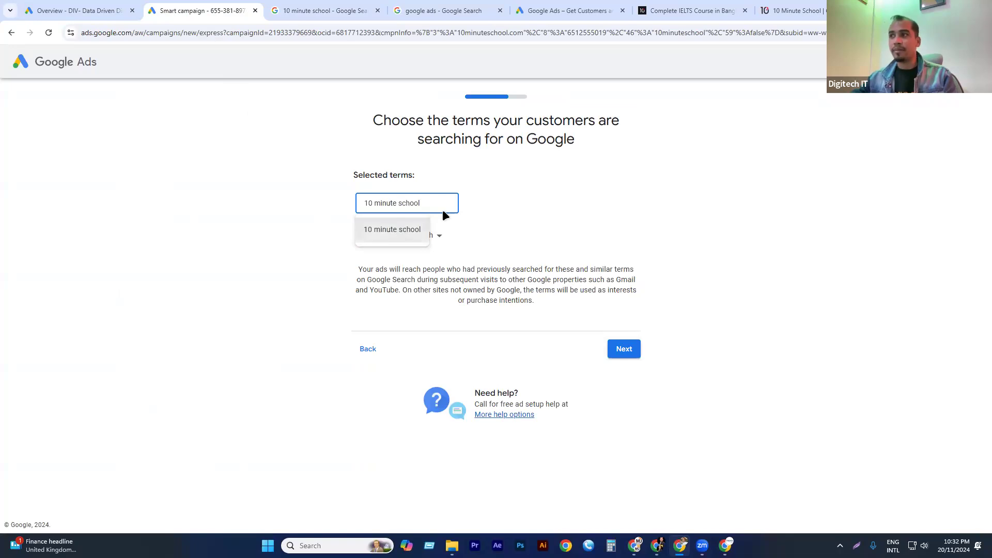
{"action": "key", "text": "Return"}
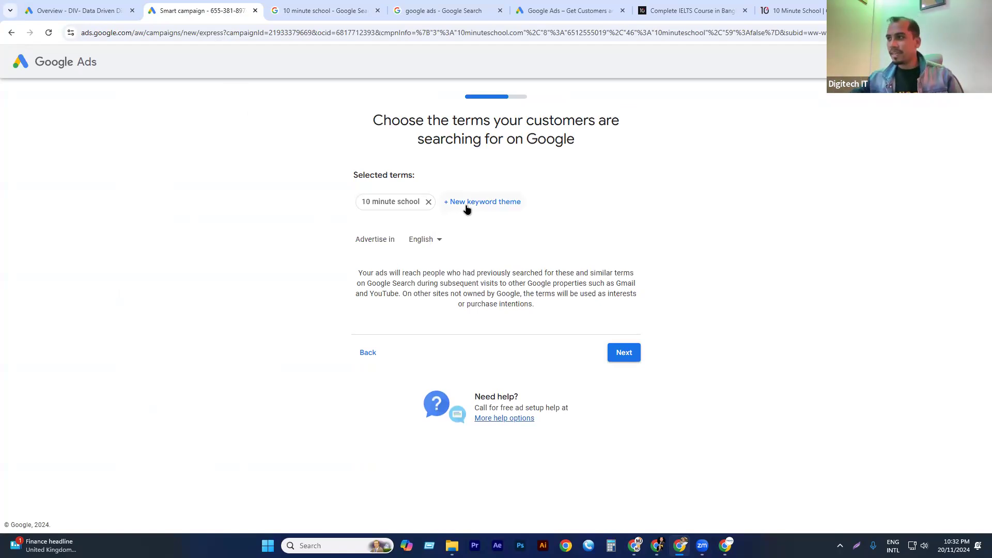
Add "10 minute school ielts" as a keyword theme and copy its wording for reuse.
{"action": "left_click", "coordinate": [468, 205]}
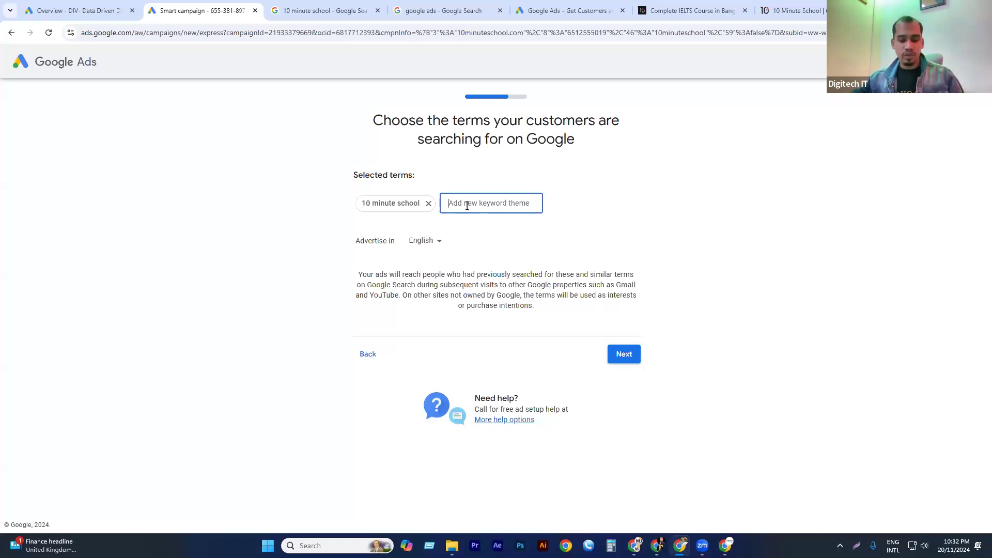
{"action": "type", "text": "10 minute school"}
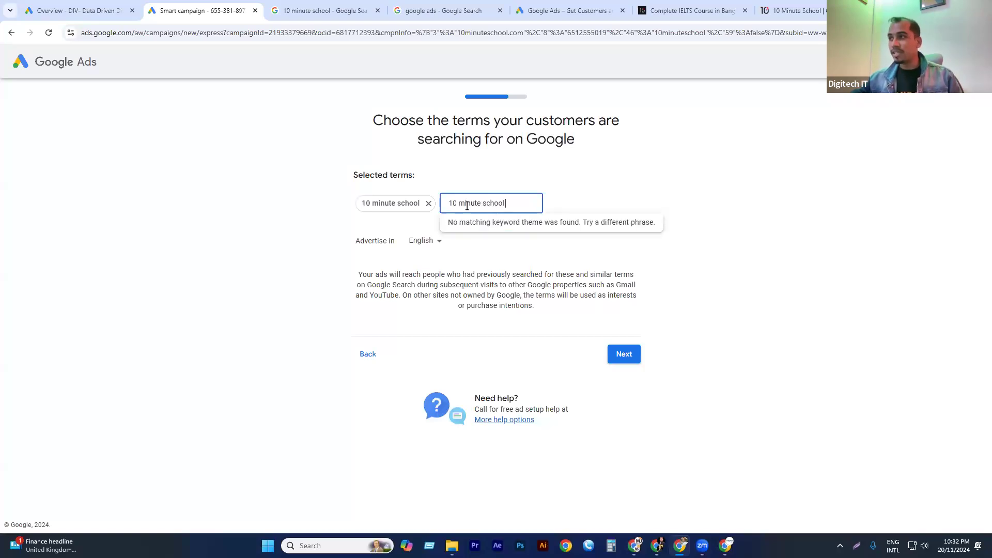
{"action": "type", "text": "ielts"}
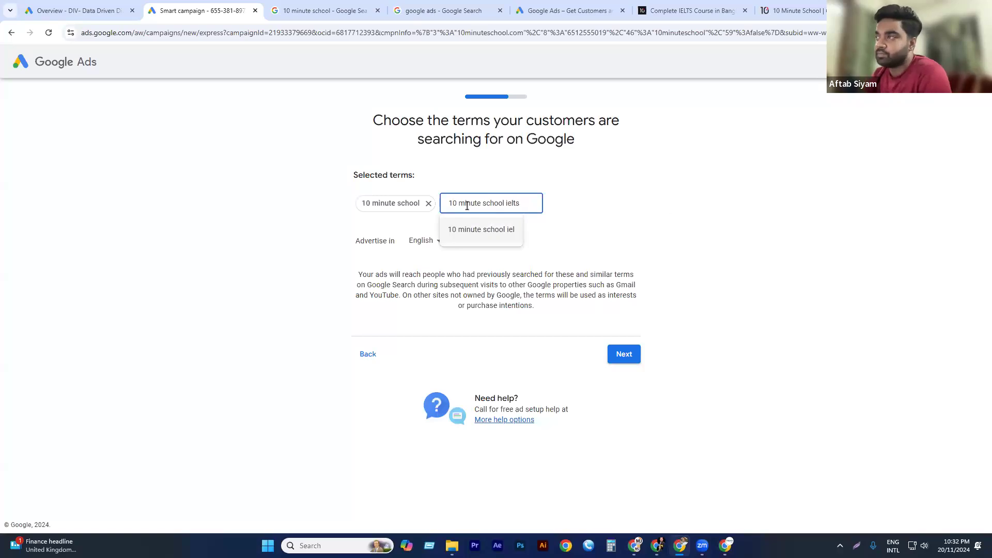
{"action": "left_click_drag", "start_coordinate": [533, 204], "coordinate": [425, 194]}
{"action": "key", "text": "ctrl+c"}
{"action": "left_click", "coordinate": [497, 229]}
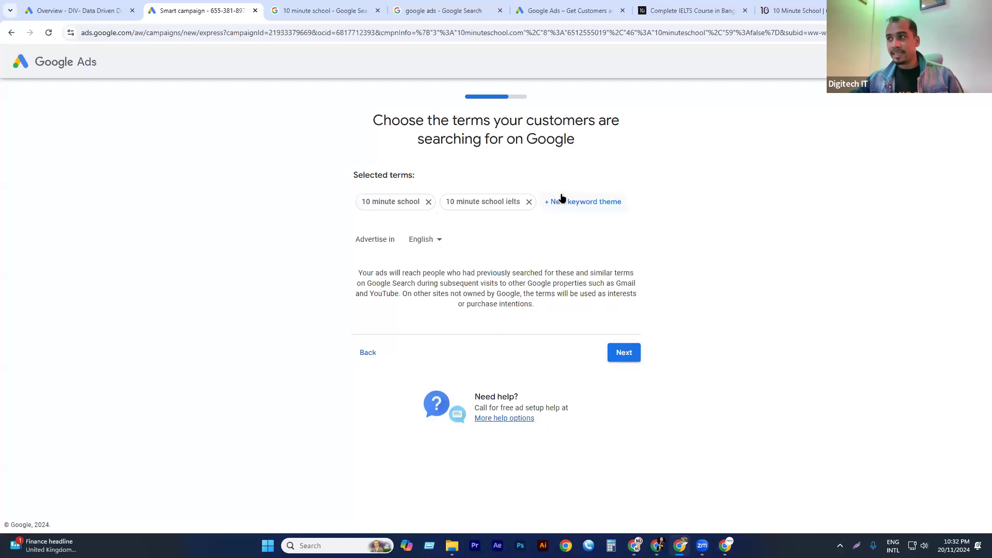
Add "10 minute school ielts course" to the selected keyword themes.
{"action": "key", "text": "ctrl+v"}
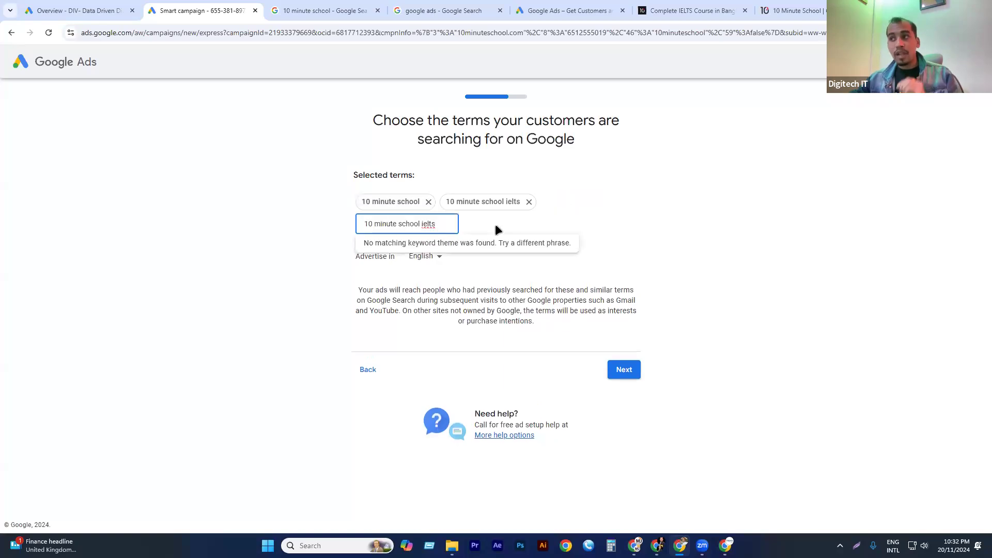
{"action": "type", "text": "co"}
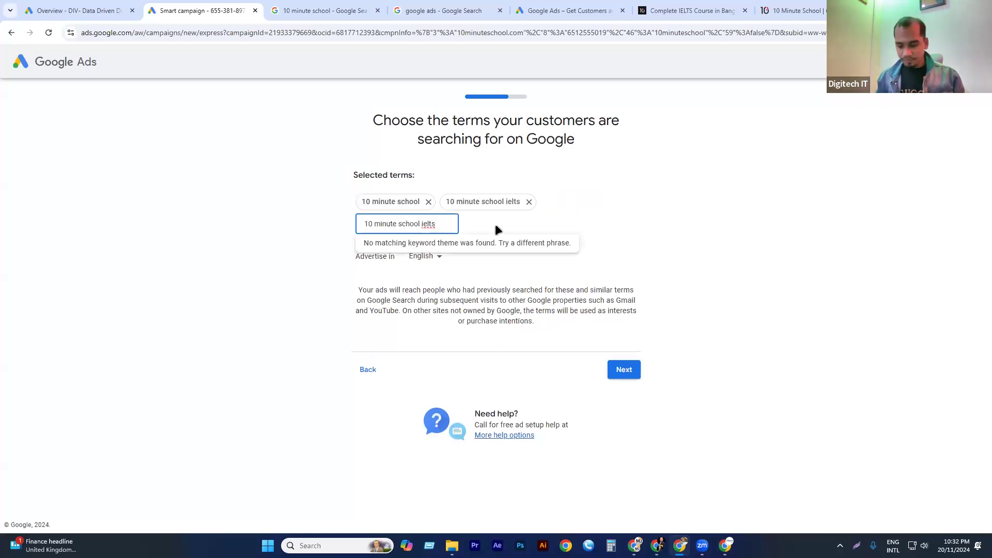
{"action": "type", "text": "urse"}
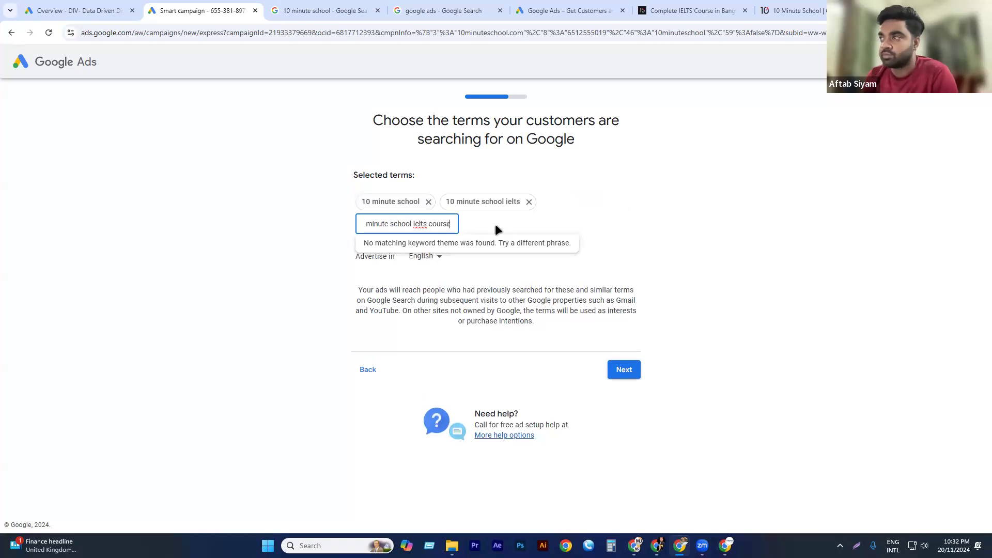
{"action": "left_click", "coordinate": [431, 255]}
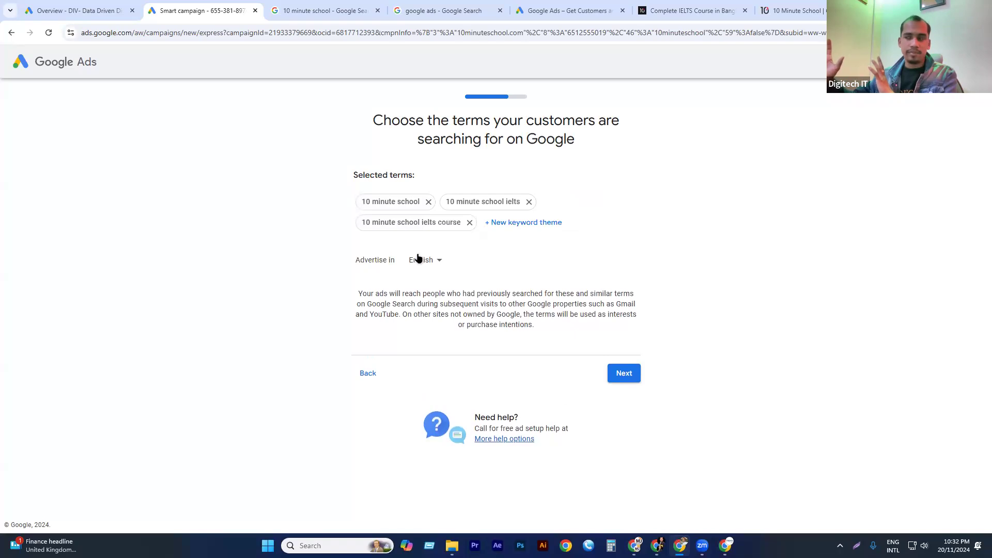
Add "10 minute school course" to the selected keyword themes.
{"action": "left_click", "coordinate": [515, 225]}
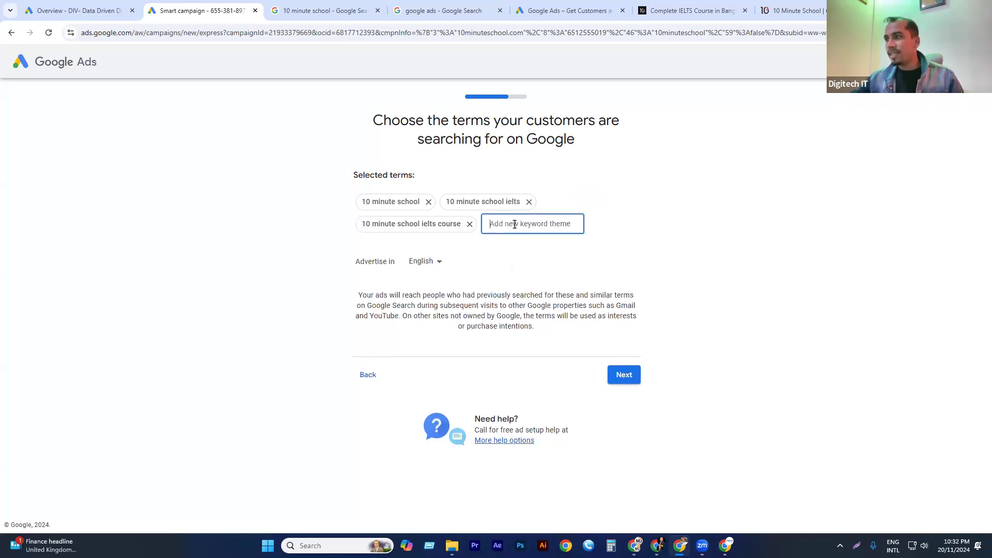
{"action": "key", "text": "ctrl+v"}
{"action": "double_click", "coordinate": [557, 224]}
{"action": "key", "text": "BackSpace"}
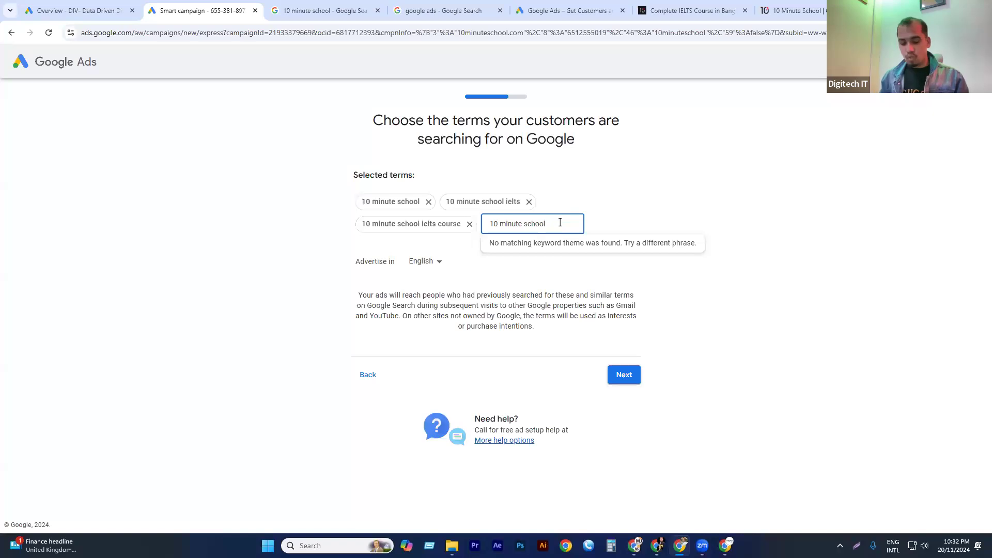
{"action": "type", "text": "course"}
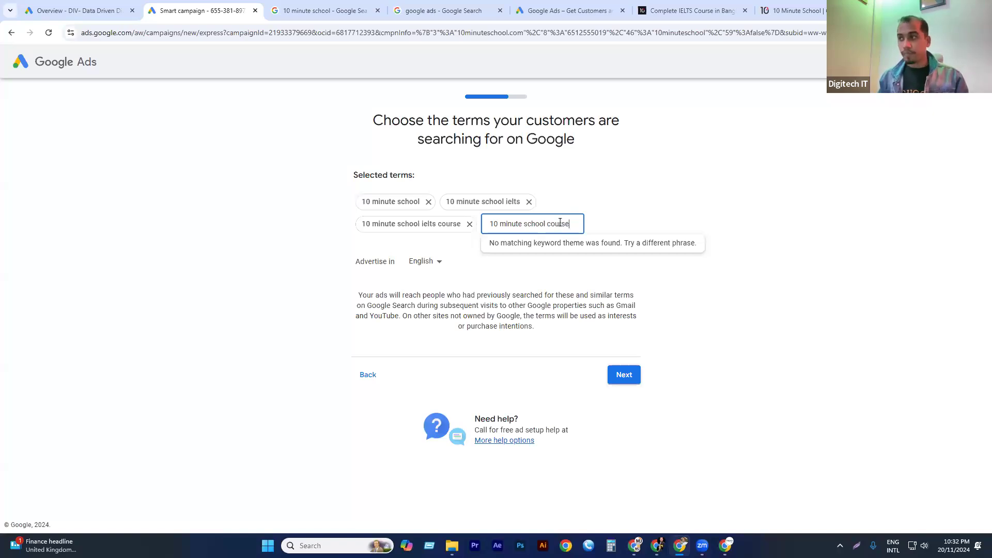
{"action": "left_click", "coordinate": [524, 250]}
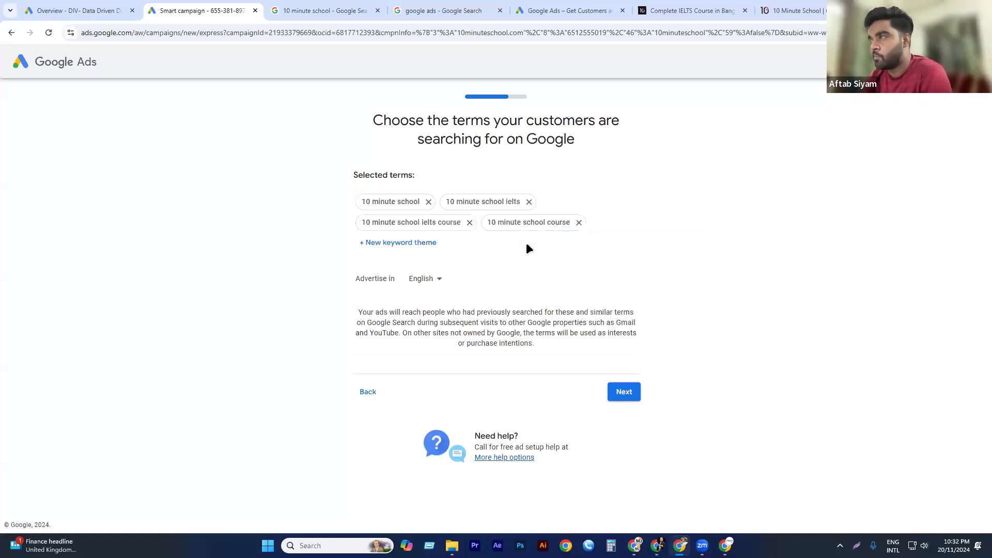
Add "10 minute school english" as a keyword theme and copy its wording for reuse.
{"action": "left_click", "coordinate": [383, 241]}
{"action": "type", "text": "10 minute school ielts"}
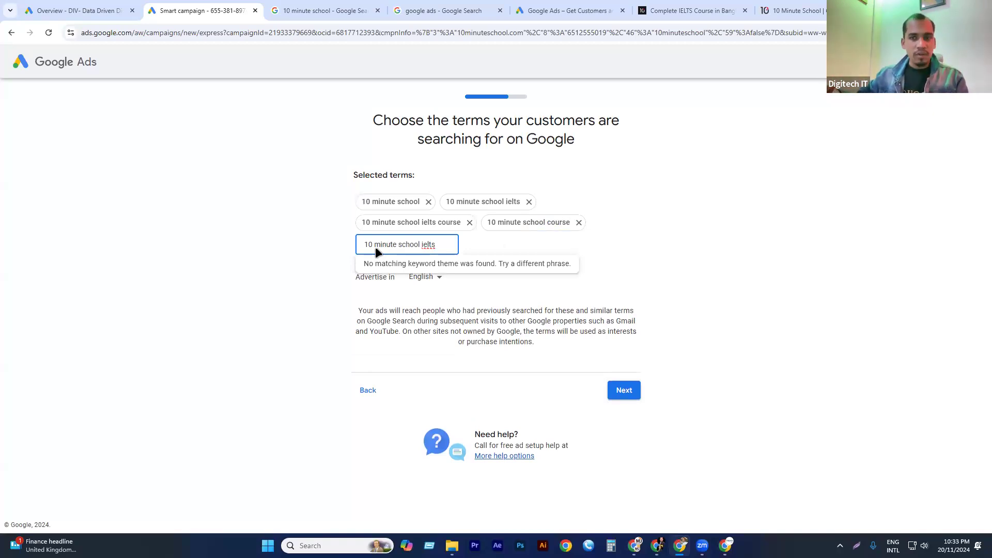
{"action": "key", "text": "BackSpace"}
{"action": "key", "text": "BackSpace"}
{"action": "key", "text": "BackSpace"}
{"action": "key", "text": "BackSpace"}
{"action": "key", "text": "BackSpace"}
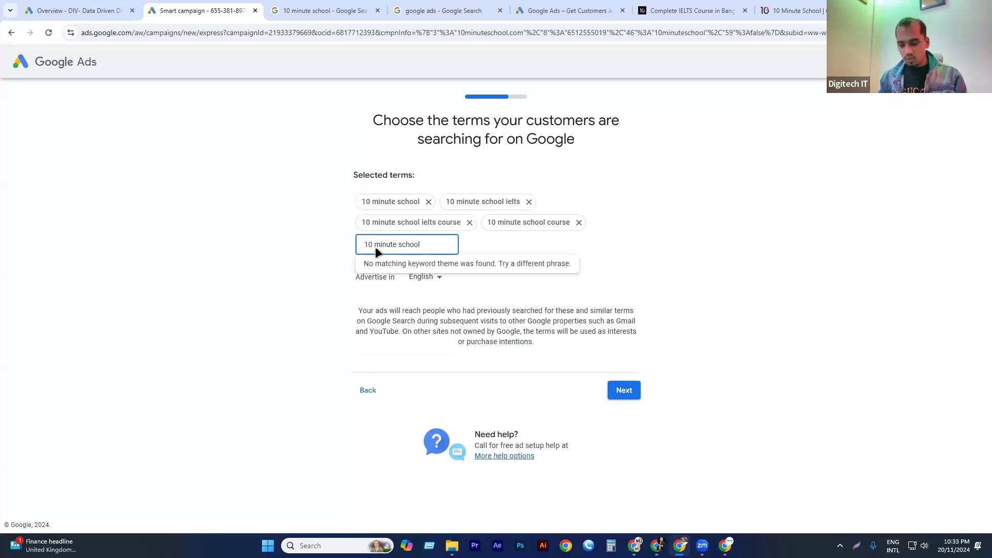
{"action": "type", "text": "elglisg"}
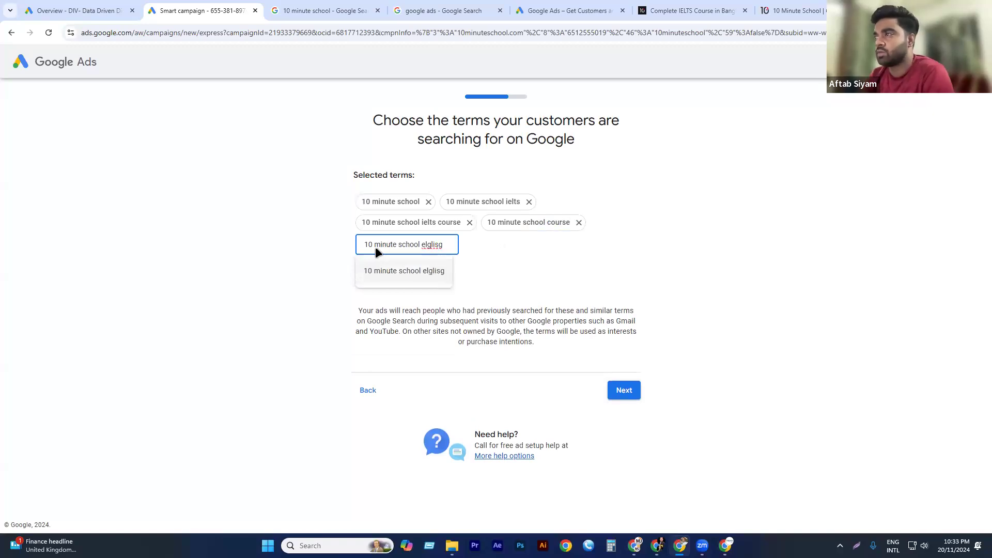
{"action": "key", "text": "BackSpace"}
{"action": "key", "text": "BackSpace"}
{"action": "key", "text": "BackSpace"}
{"action": "key", "text": "BackSpace"}
{"action": "key", "text": "BackSpace"}
{"action": "key", "text": "BackSpace"}
{"action": "type", "text": "nglish"}
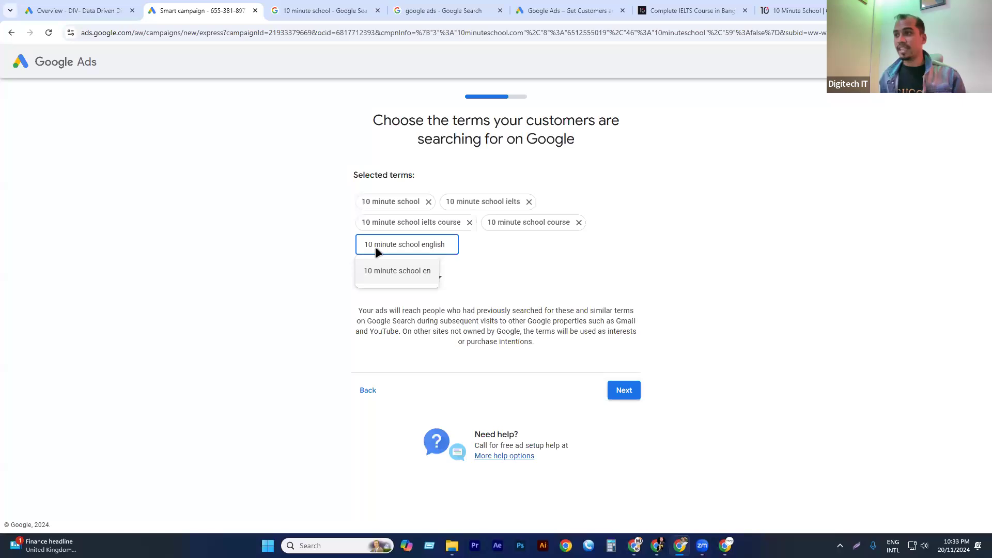
{"action": "key", "text": "ctrl+a"}
{"action": "key", "text": "ctrl+c"}
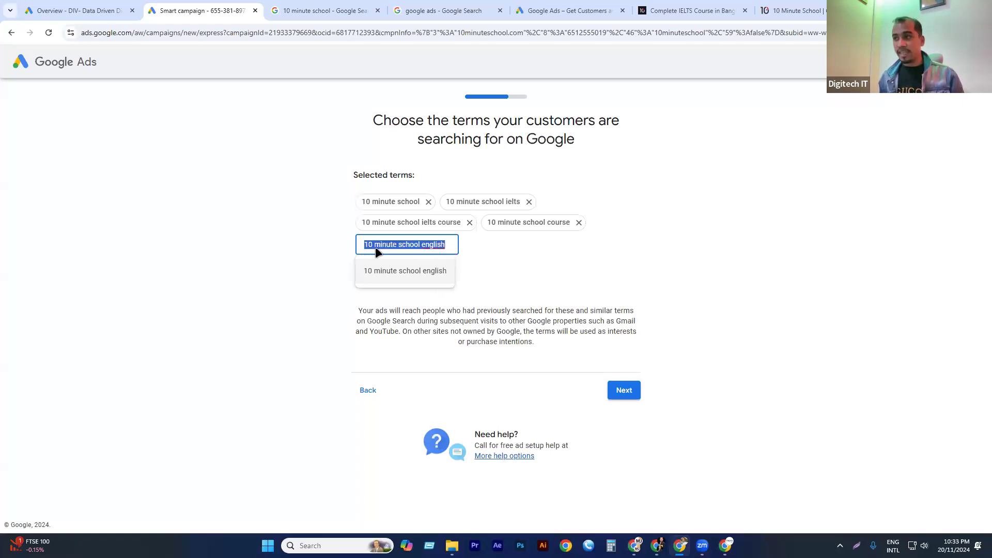
{"action": "key", "text": "Return"}
Add "10 minute school English course" to the selected keyword themes and continue to the ad location settings.
{"action": "left_click", "coordinate": [501, 243]}
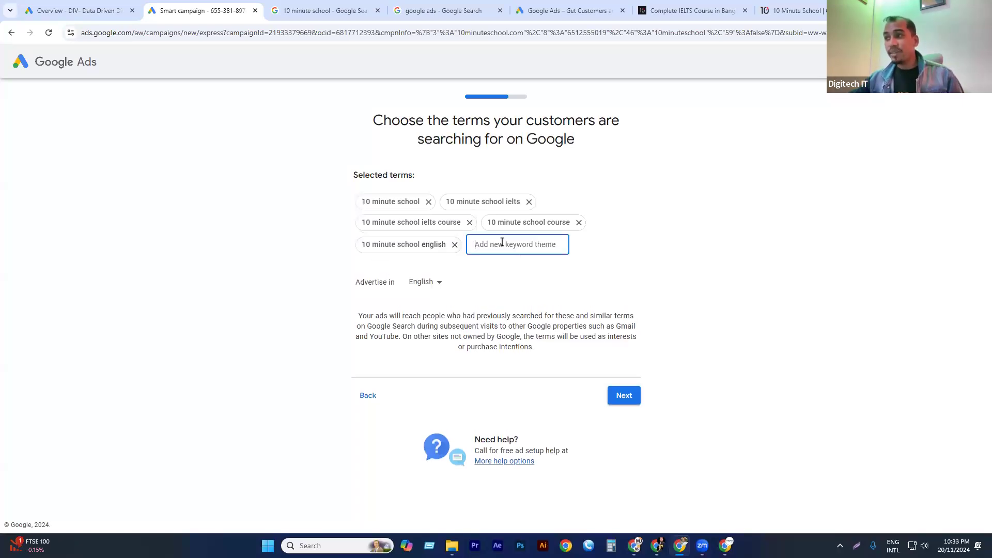
{"action": "key", "text": "ctrl+v"}
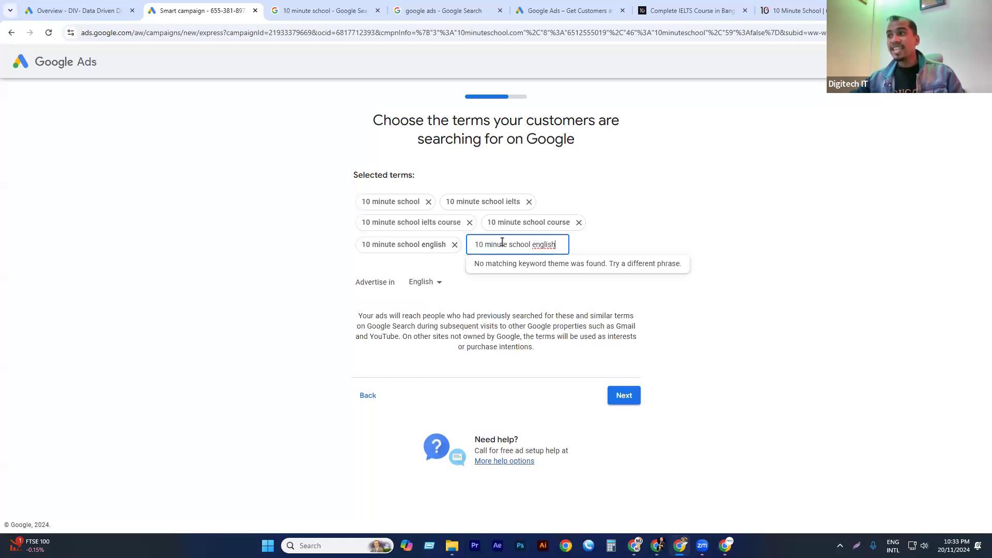
{"action": "right_click", "coordinate": [546, 250]}
{"action": "left_click", "coordinate": [575, 260]}
{"action": "type", "text": "course"}
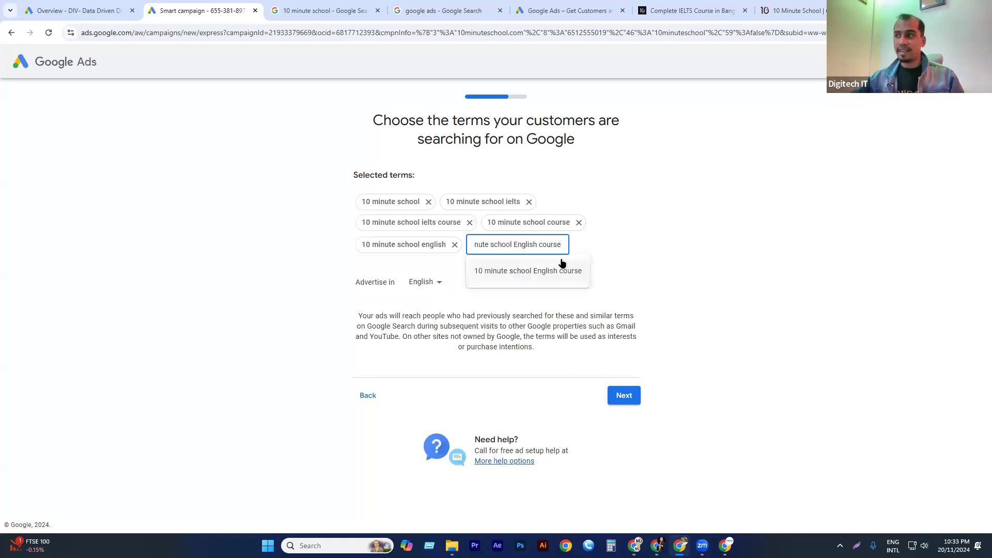
{"action": "left_click", "coordinate": [559, 271]}
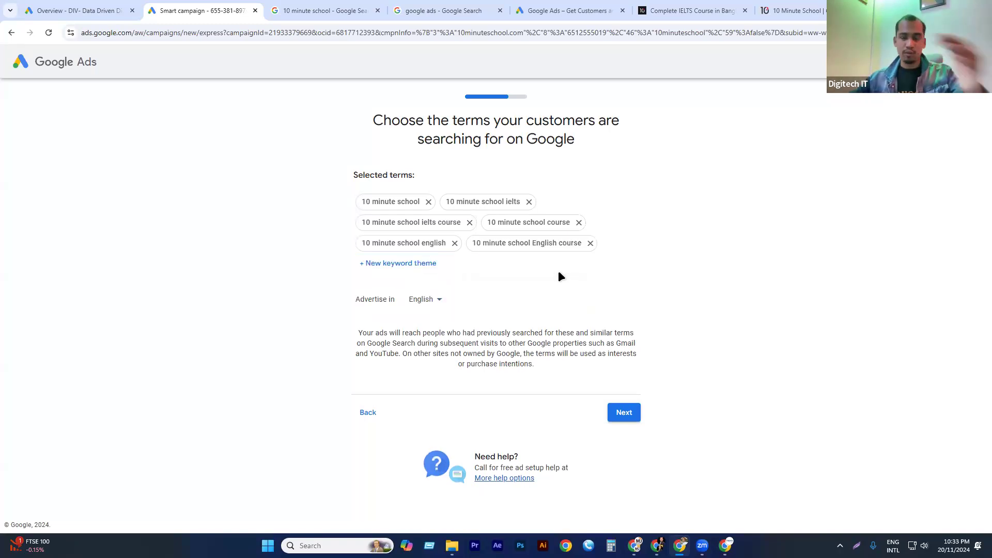
{"action": "left_click", "coordinate": [625, 407]}
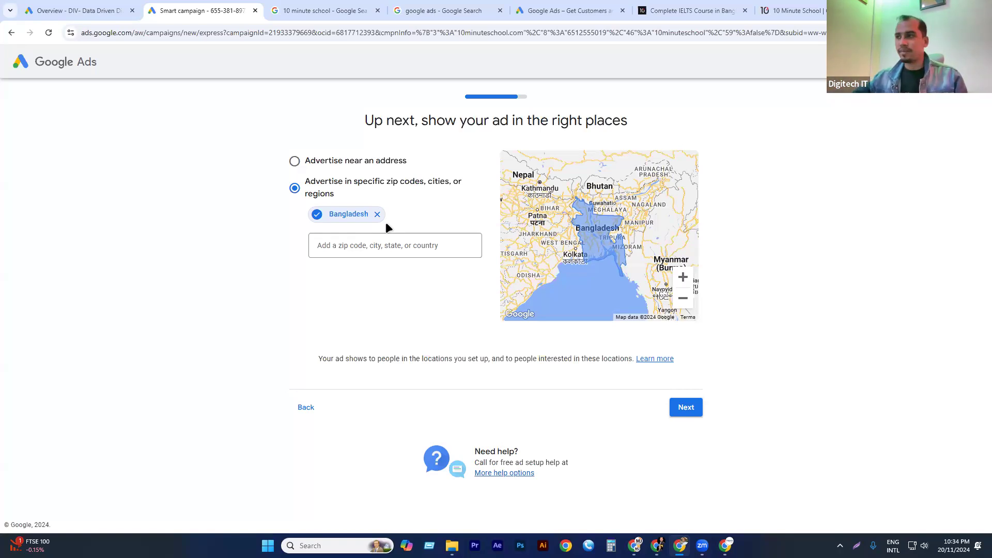
Replace Bangladesh with Dhaka Division, Bangladesh as the targeted advertising location.
{"action": "left_click", "coordinate": [376, 214]}
{"action": "left_click", "coordinate": [365, 224]}
{"action": "type", "text": "dhaka"}
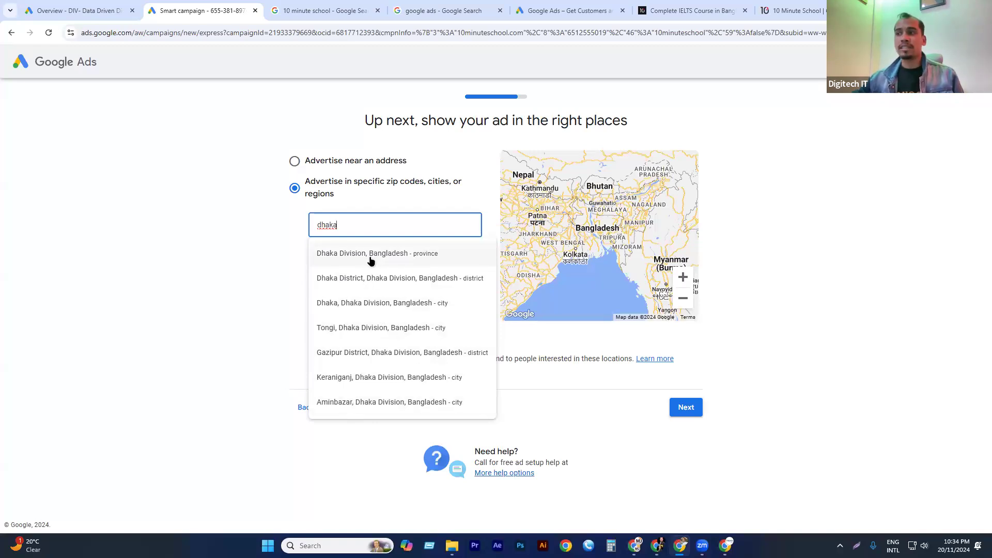
{"action": "left_click", "coordinate": [360, 255]}
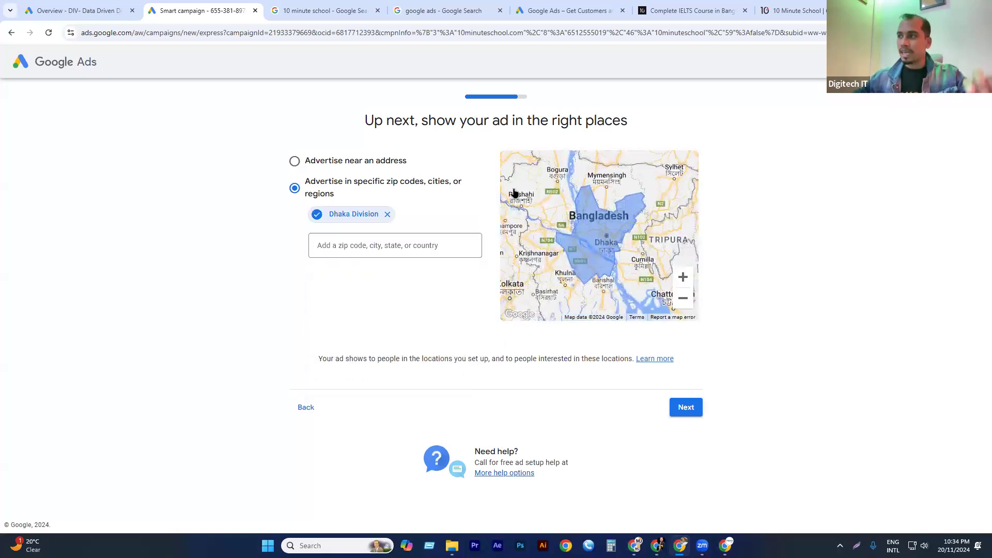
Add Chittagong District, Chittagong Division, Bangladesh to the targeted locations.
{"action": "left_click", "coordinate": [360, 239]}
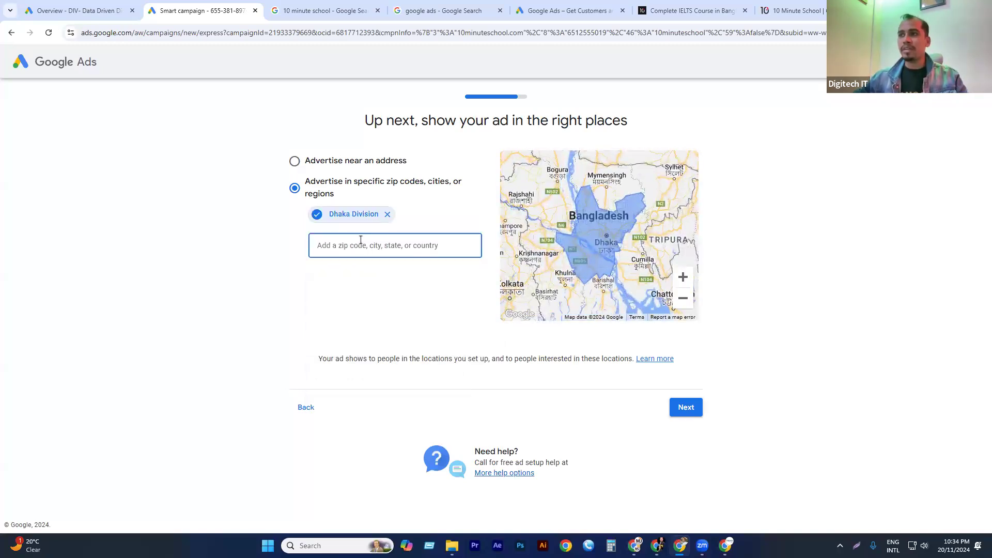
{"action": "type", "text": "ch"}
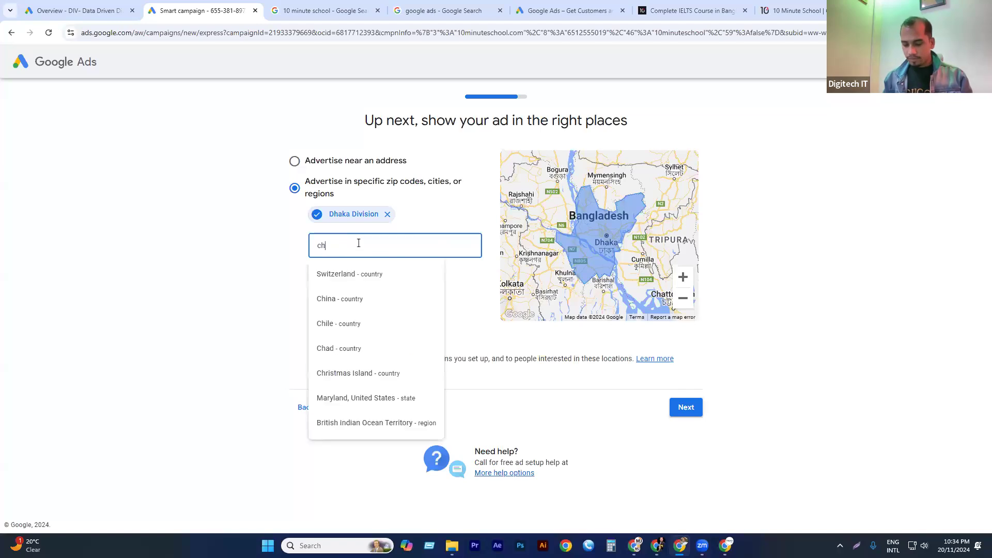
{"action": "type", "text": "otto"}
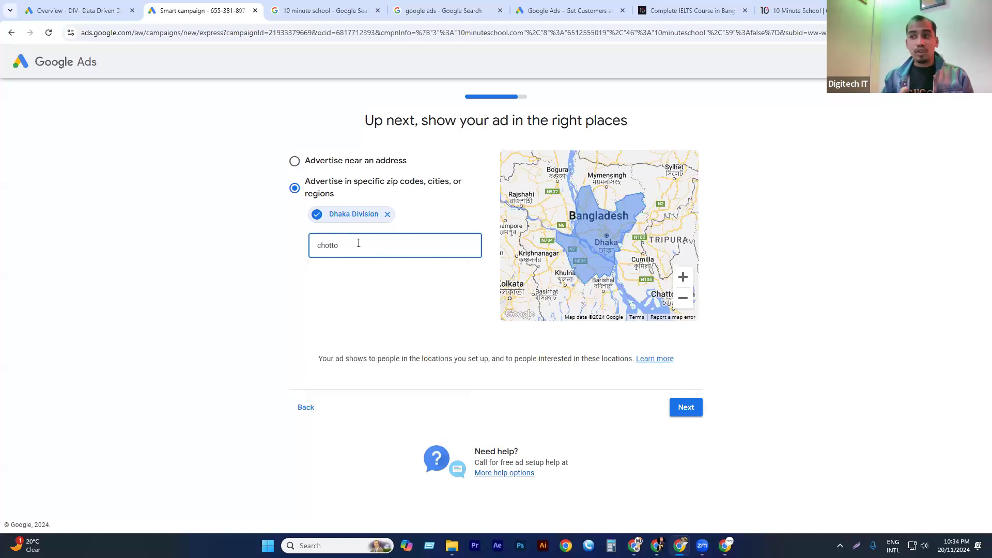
{"action": "key", "text": "BackSpace"}
{"action": "key", "text": "BackSpace"}
{"action": "key", "text": "BackSpace"}
{"action": "key", "text": "BackSpace"}
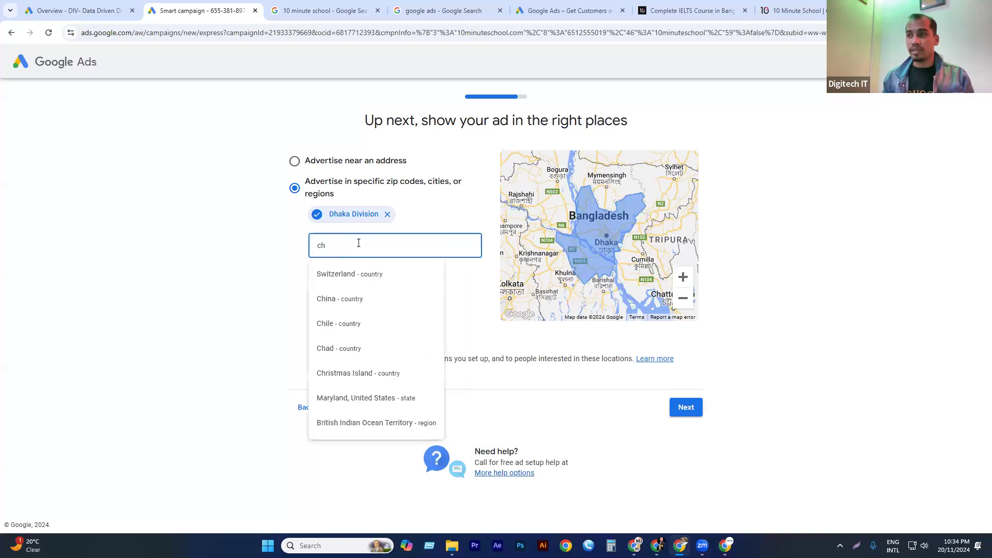
{"action": "type", "text": "itta"}
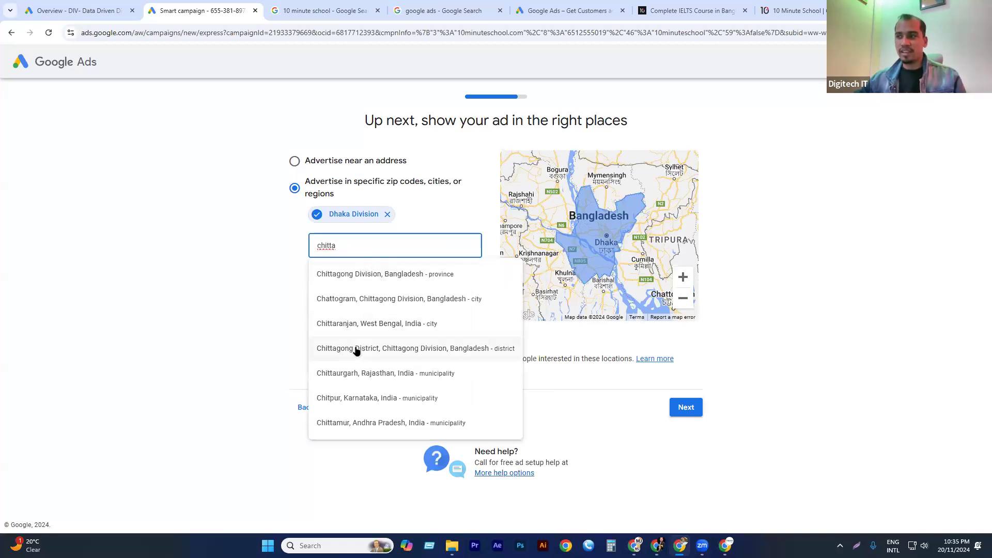
{"action": "left_click", "coordinate": [382, 349]}
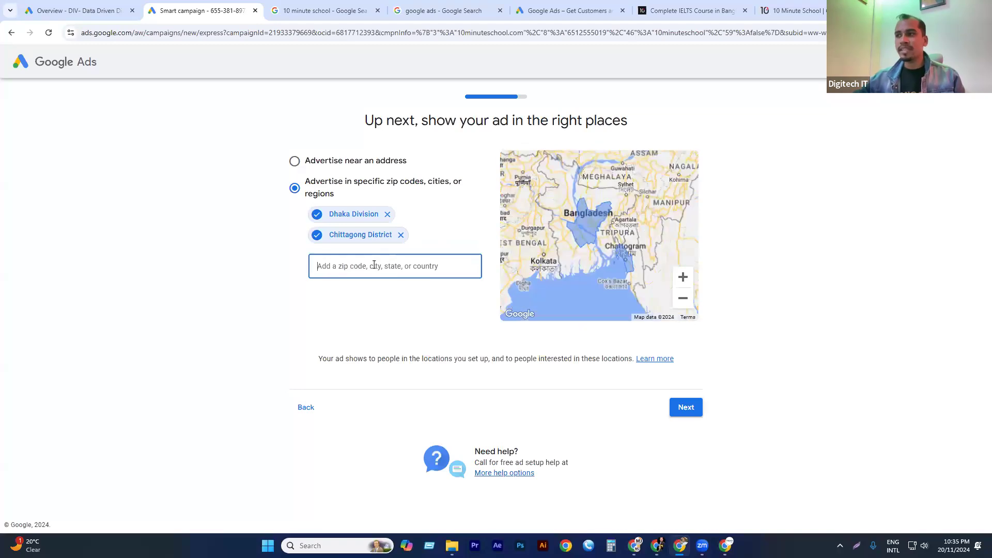
Add Sylhet District and Rajshahi District in Bangladesh to the targeted locations.
{"action": "type", "text": "sylhet"}
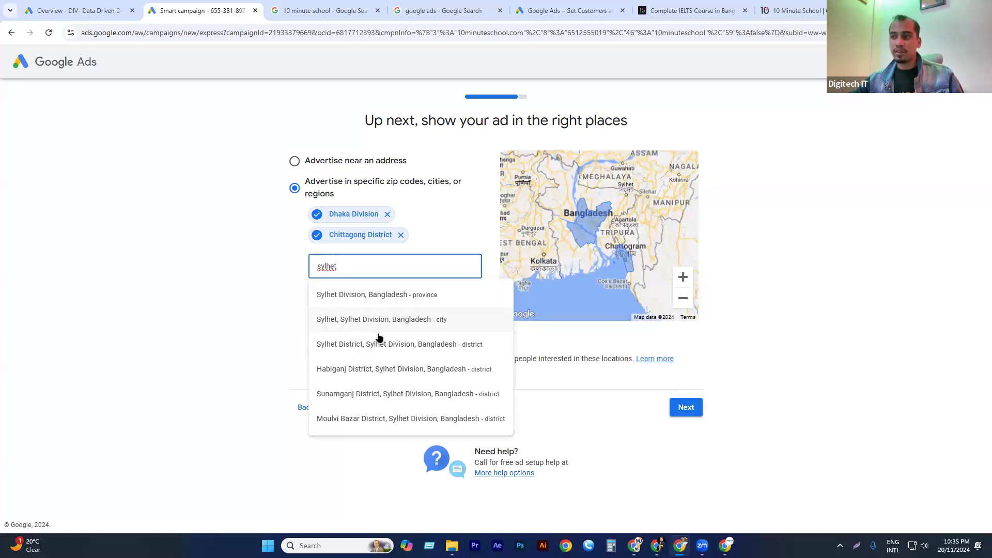
{"action": "left_click", "coordinate": [362, 344]}
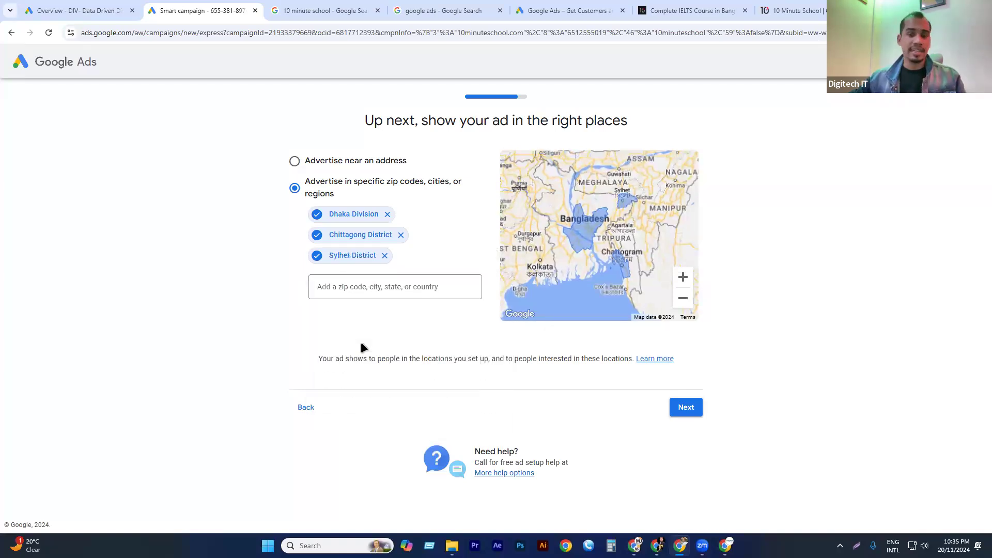
{"action": "left_click", "coordinate": [374, 302]}
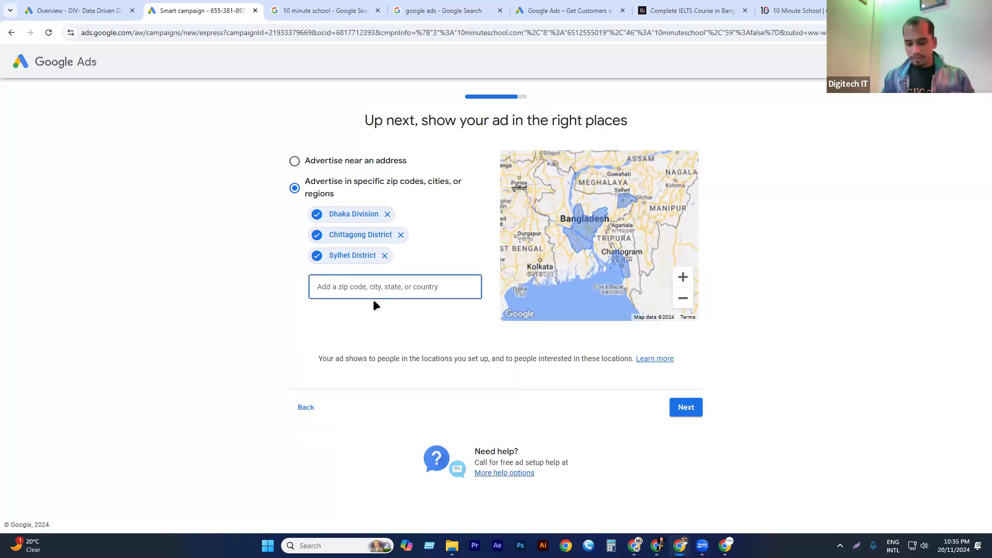
{"action": "type", "text": "rajshahi"}
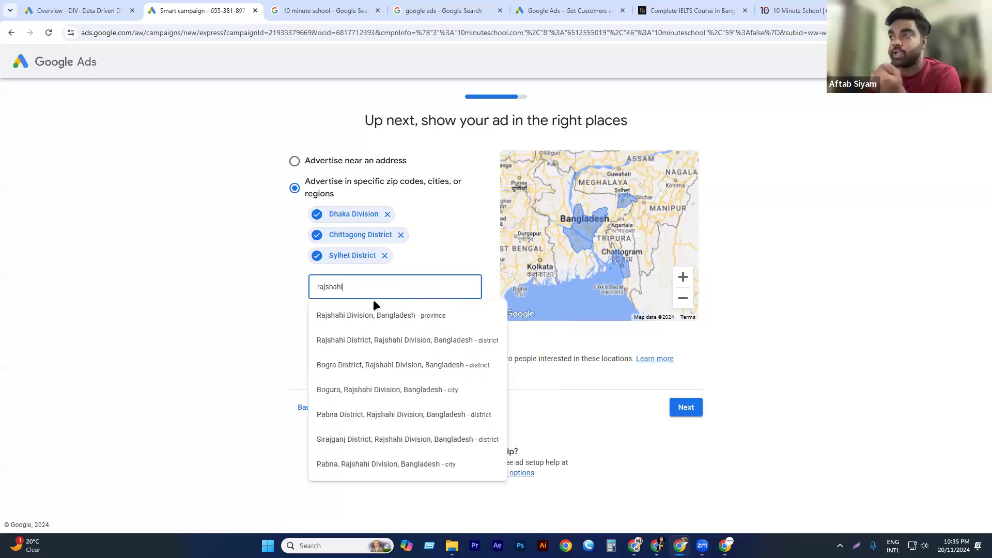
{"action": "left_click", "coordinate": [364, 341]}
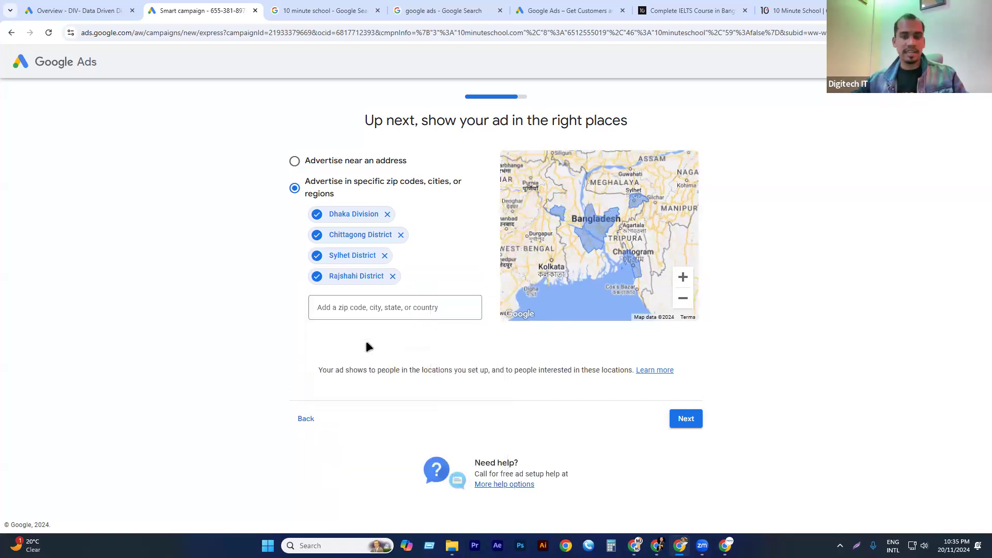
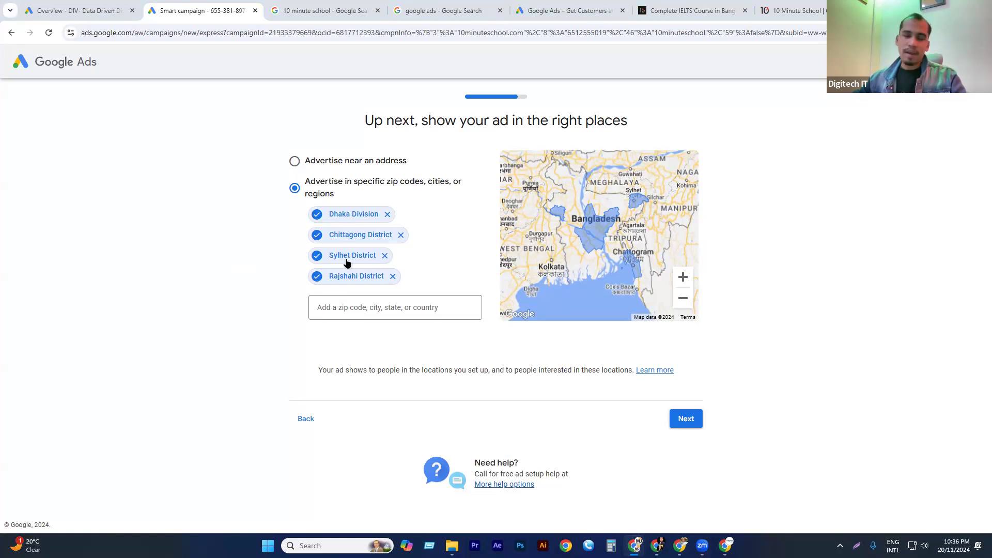
Look up Kolkata as a location, and try New York, United States as a target before removing it again.
{"action": "left_click", "coordinate": [355, 310]}
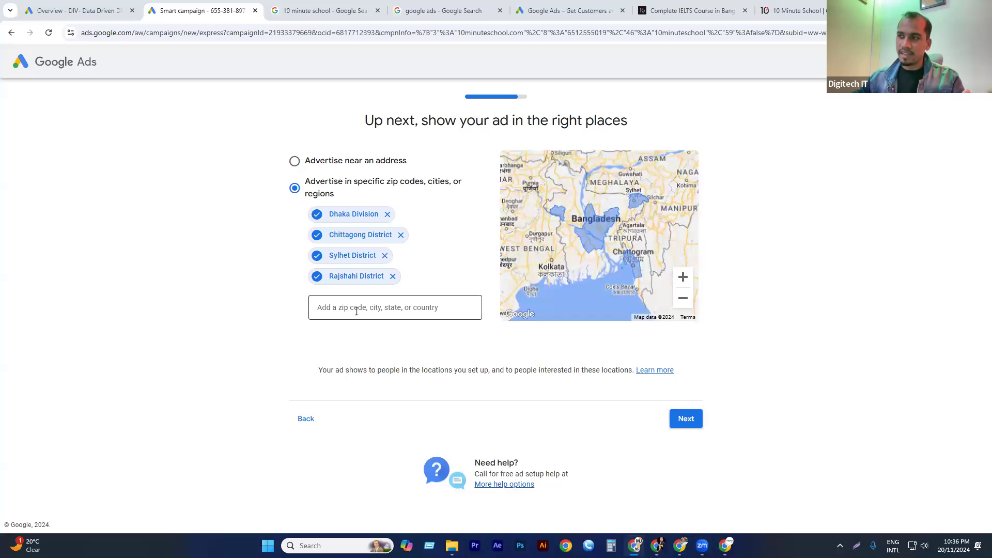
{"action": "type", "text": "kolkata"}
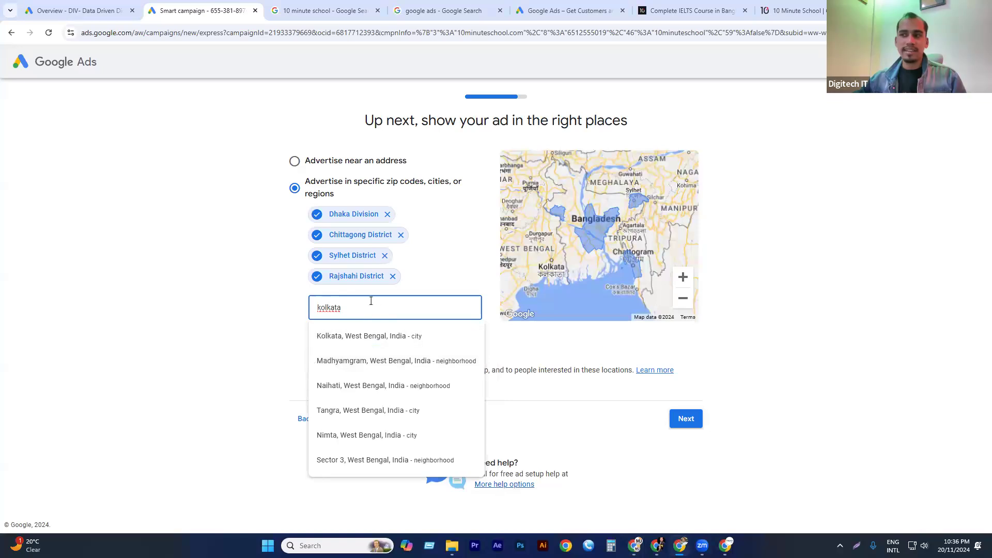
{"action": "key", "text": "ctrl+a"}
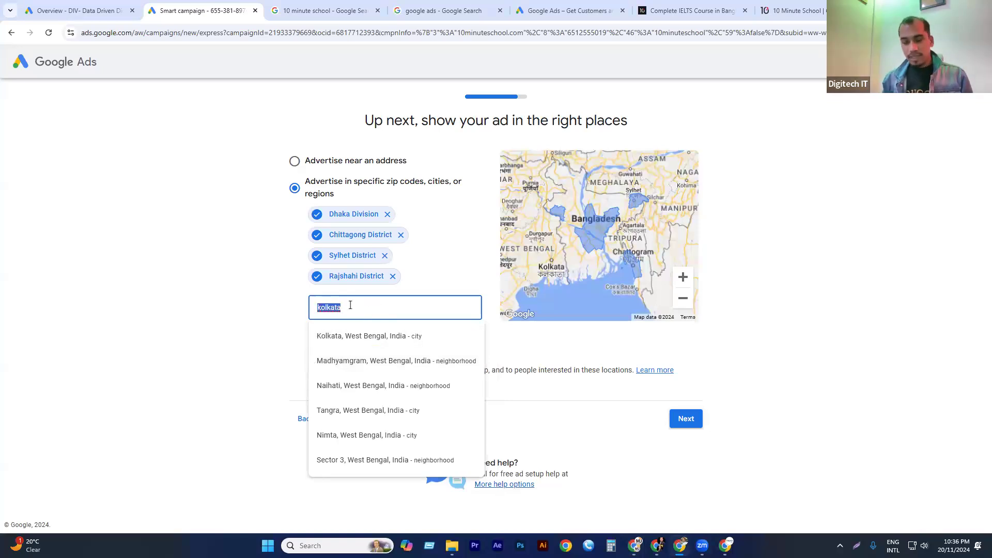
{"action": "type", "text": "new ye"}
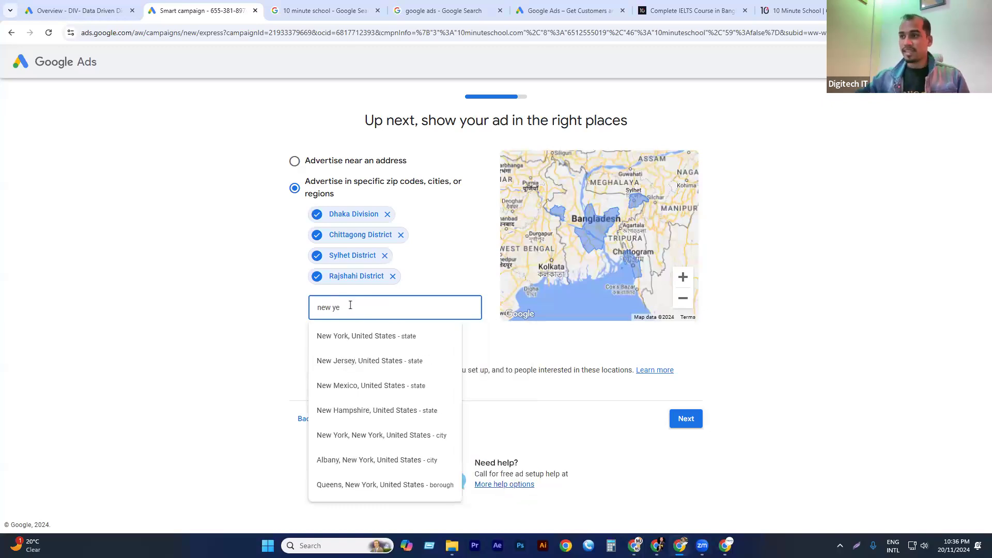
{"action": "left_click", "coordinate": [389, 335]}
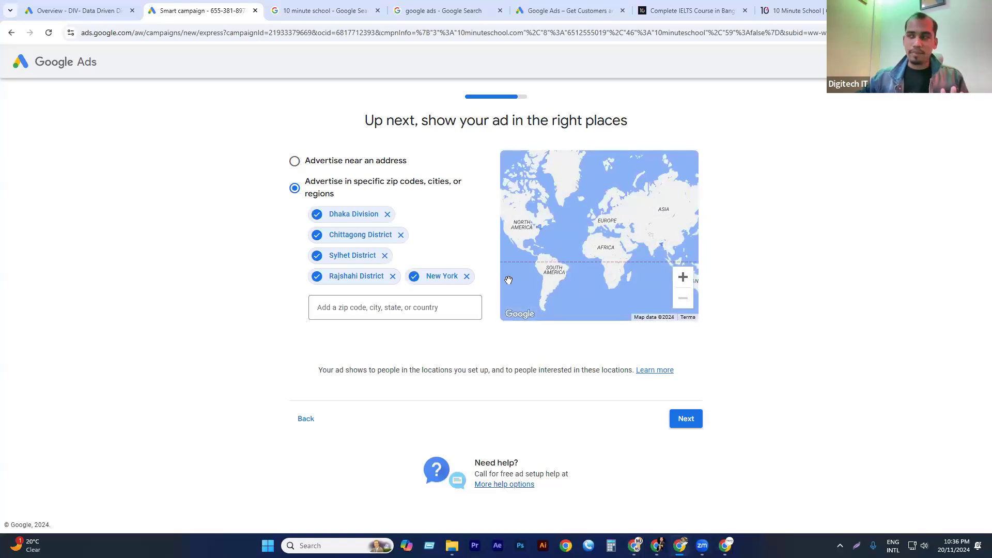
{"action": "left_click", "coordinate": [468, 277]}
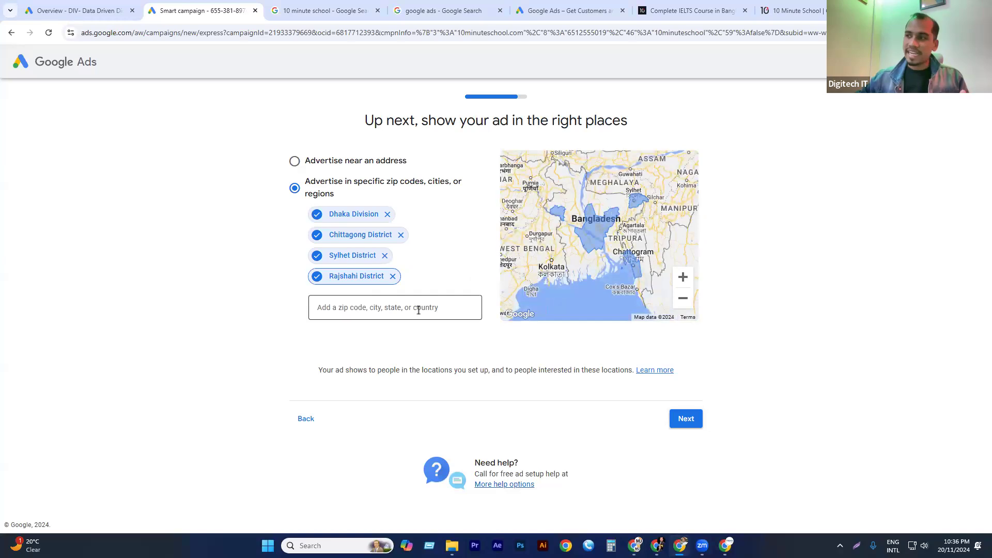
Search the location suggestions for postal code 5700 and clear the search.
{"action": "left_click", "coordinate": [351, 308]}
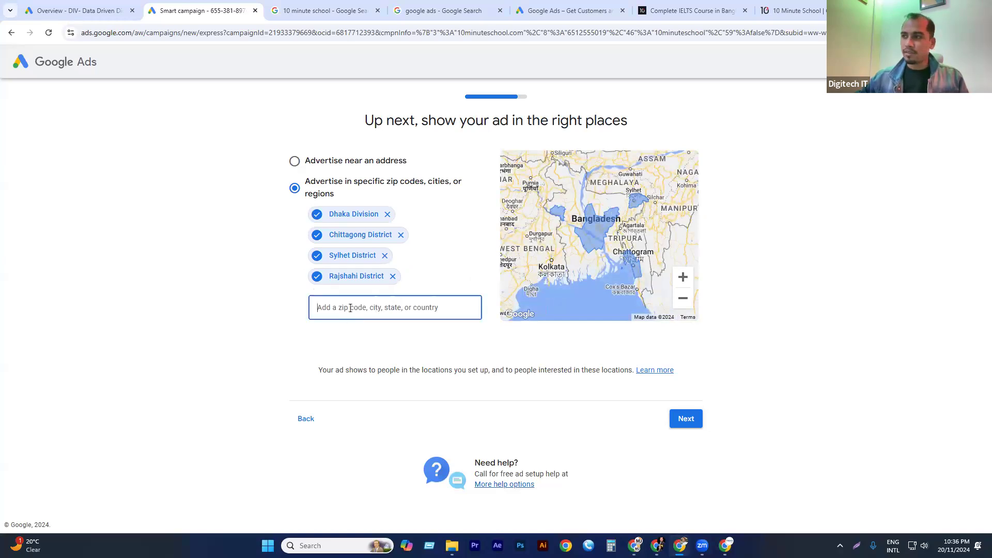
{"action": "type", "text": "5700"}
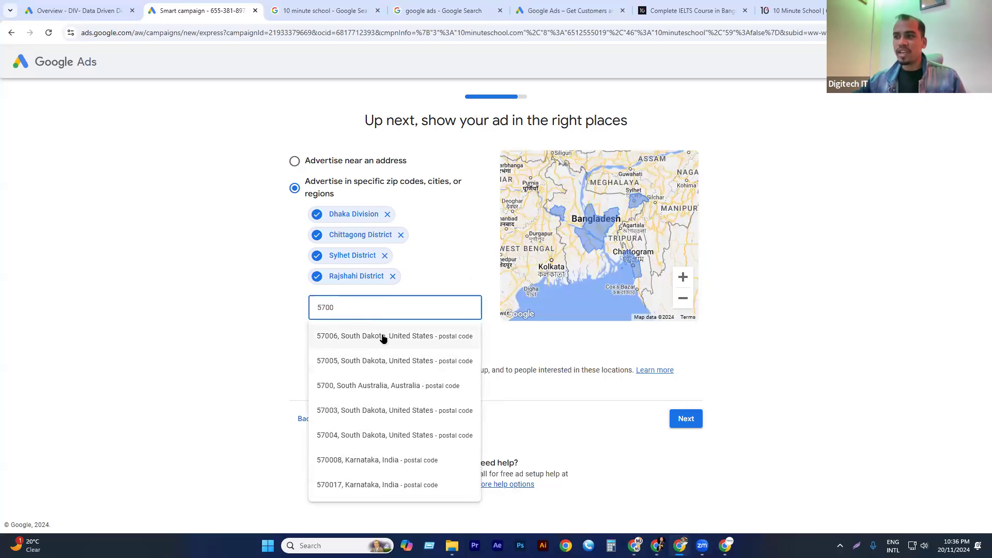
{"action": "double_click", "coordinate": [359, 303]}
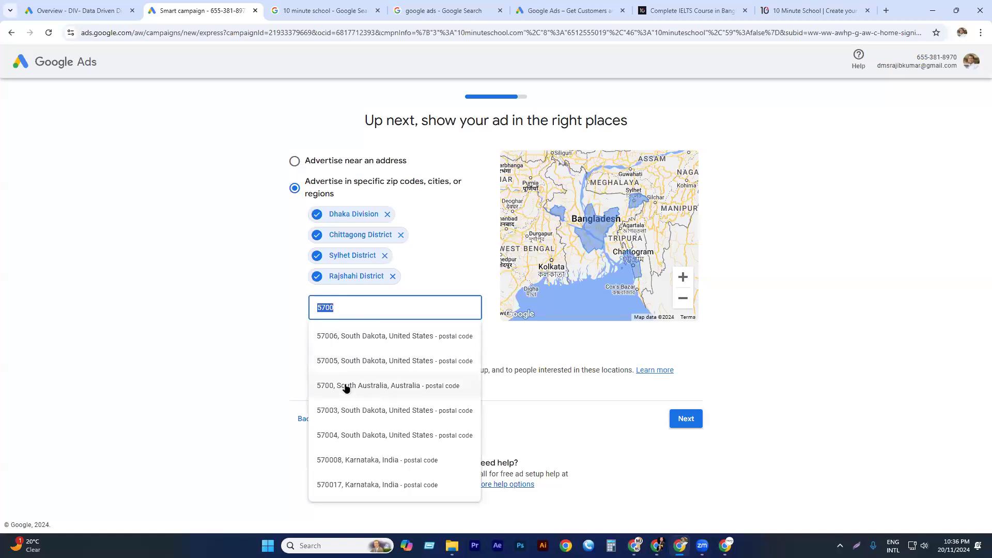
{"action": "key", "text": "BackSpace"}
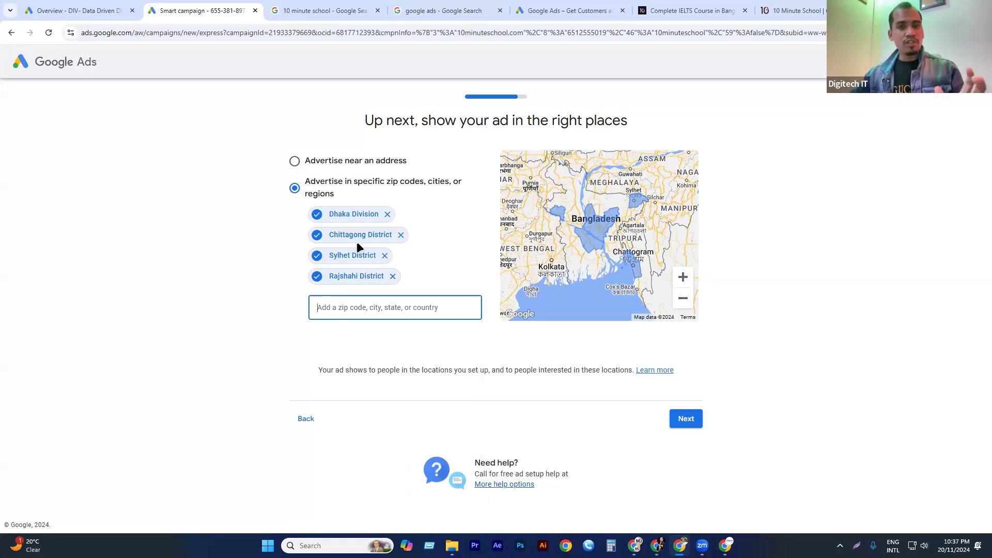
Continue to the budget settings and enter an own daily average budget of $100.
{"action": "left_click", "coordinate": [687, 419]}
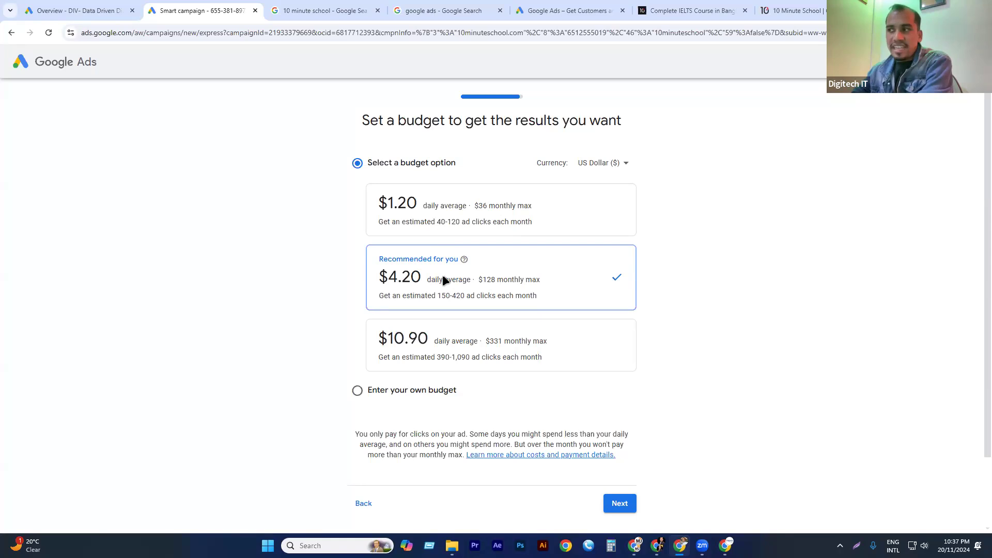
{"action": "left_click", "coordinate": [371, 388]}
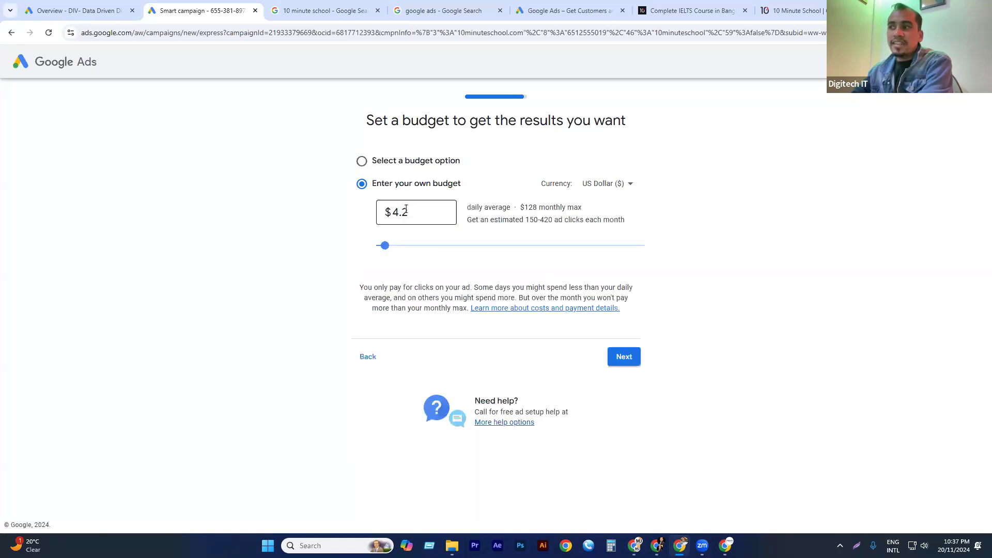
{"action": "left_click_drag", "start_coordinate": [419, 208], "coordinate": [388, 209]}
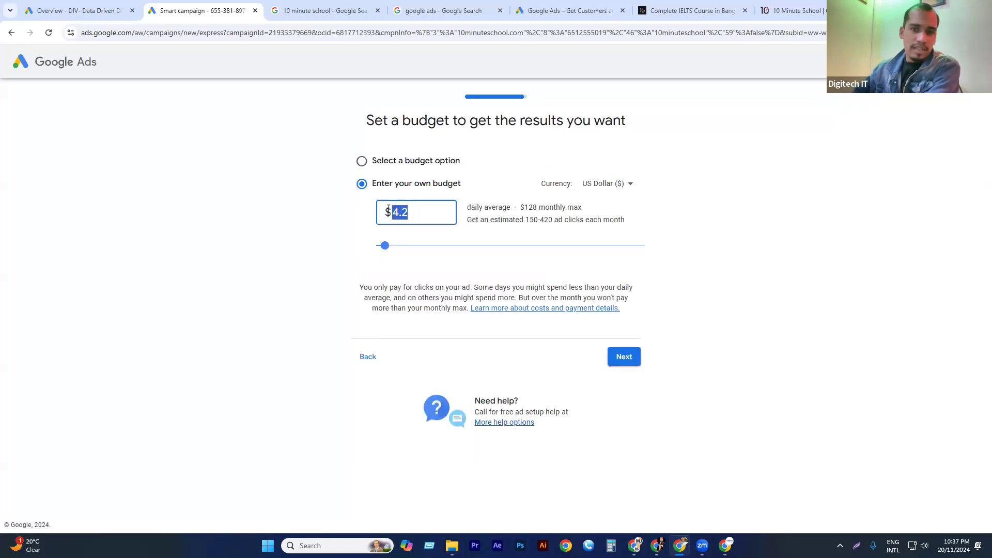
{"action": "type", "text": "10"}
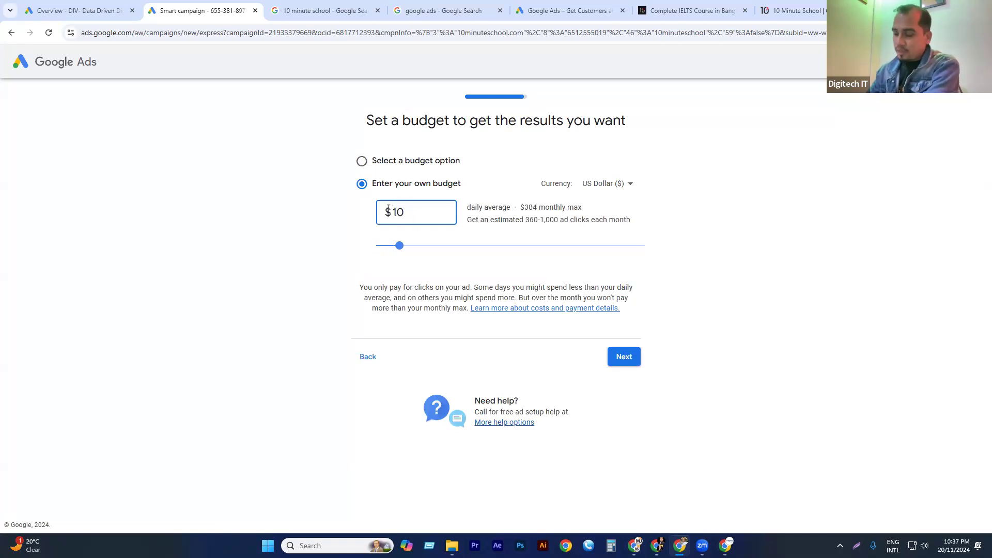
{"action": "type", "text": "0"}
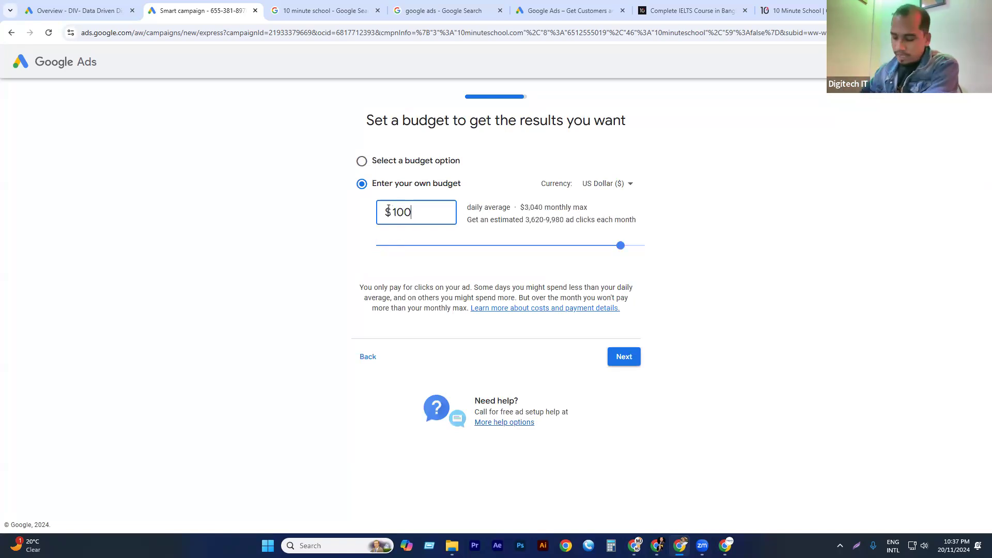
{"action": "left_click", "coordinate": [250, 288]}
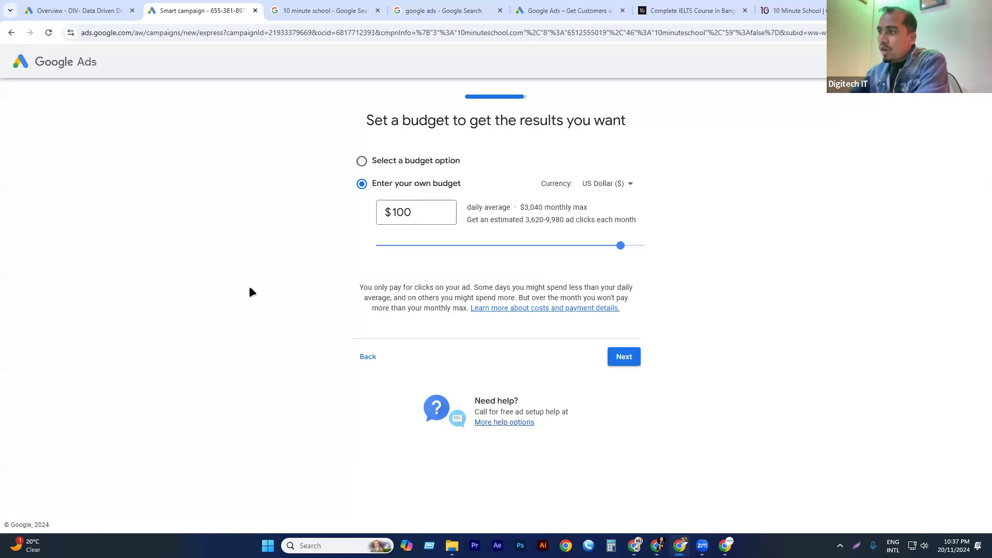
Examine the monthly maximum and the estimated monthly ad clicks for the entered budget.
{"action": "left_click_drag", "start_coordinate": [524, 211], "coordinate": [608, 201]}
{"action": "left_click", "coordinate": [498, 232]}
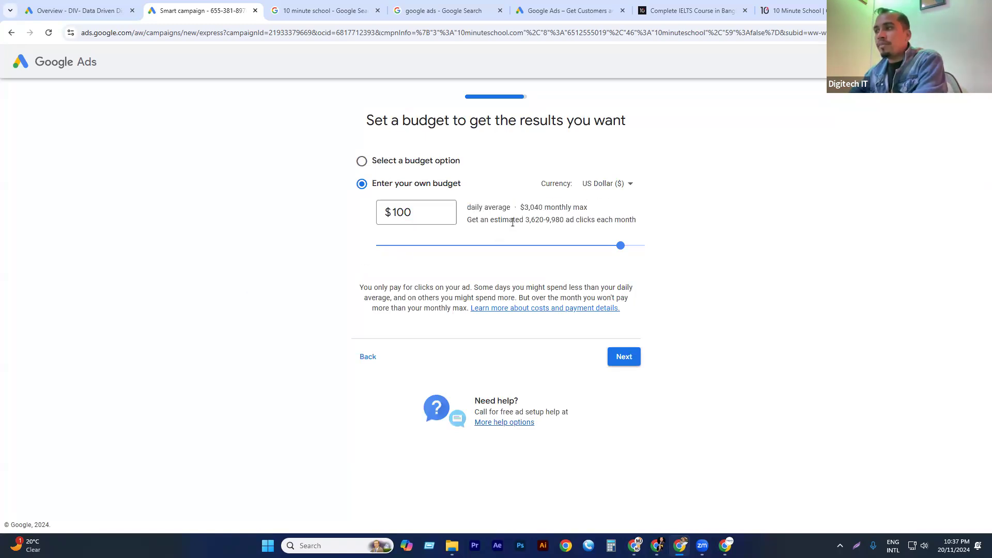
{"action": "left_click_drag", "start_coordinate": [528, 221], "coordinate": [612, 221]}
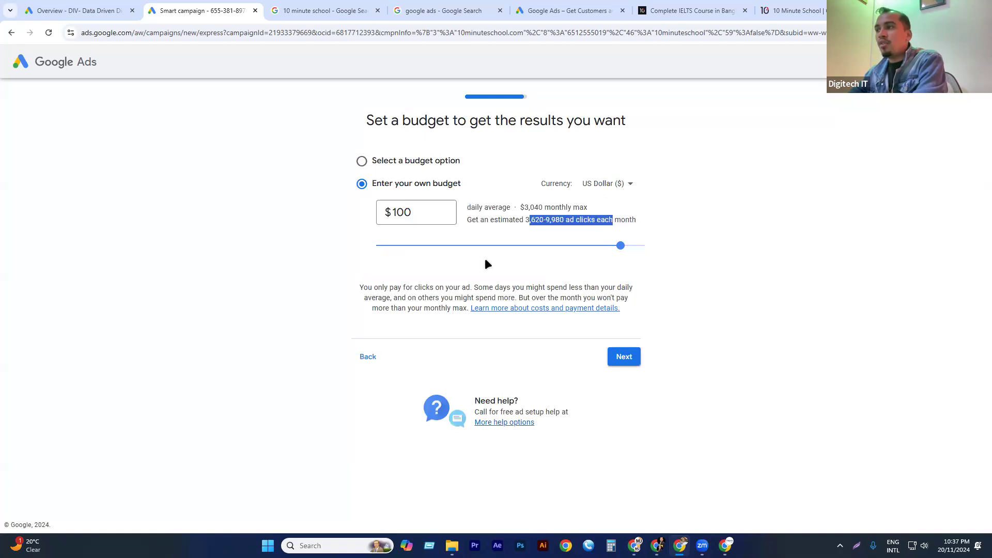
{"action": "left_click", "coordinate": [542, 239]}
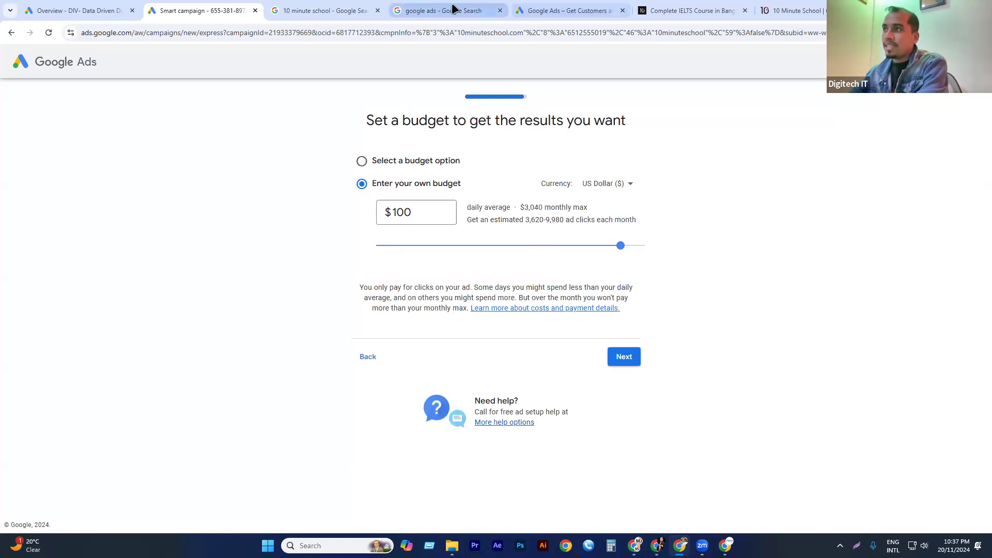
Examine the sponsored 10 Minute School result in the Google search results and return to the campaign budget.
{"action": "left_click", "coordinate": [342, 11]}
{"action": "scroll", "coordinate": [196, 258], "scroll_direction": "up", "scroll_amount": 7}
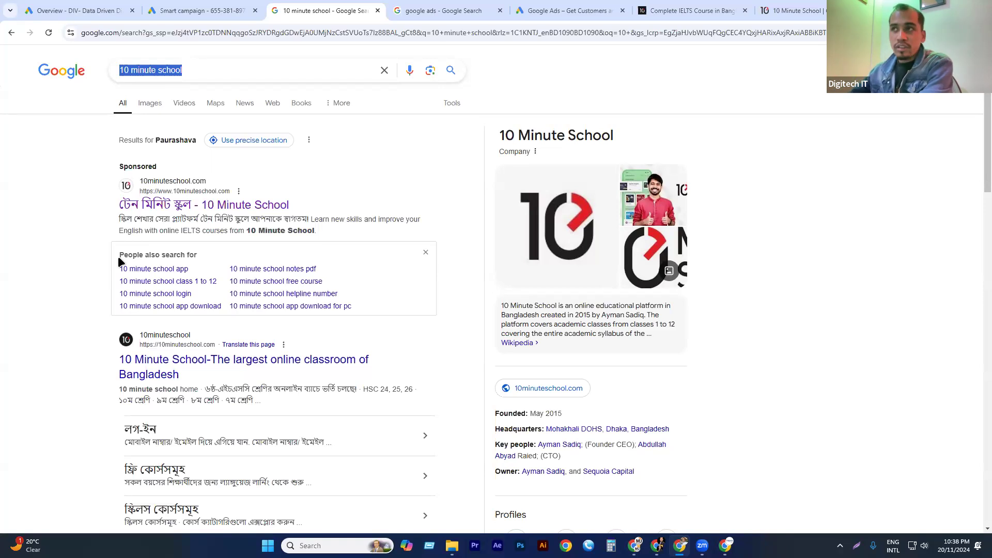
{"action": "left_click", "coordinate": [214, 9]}
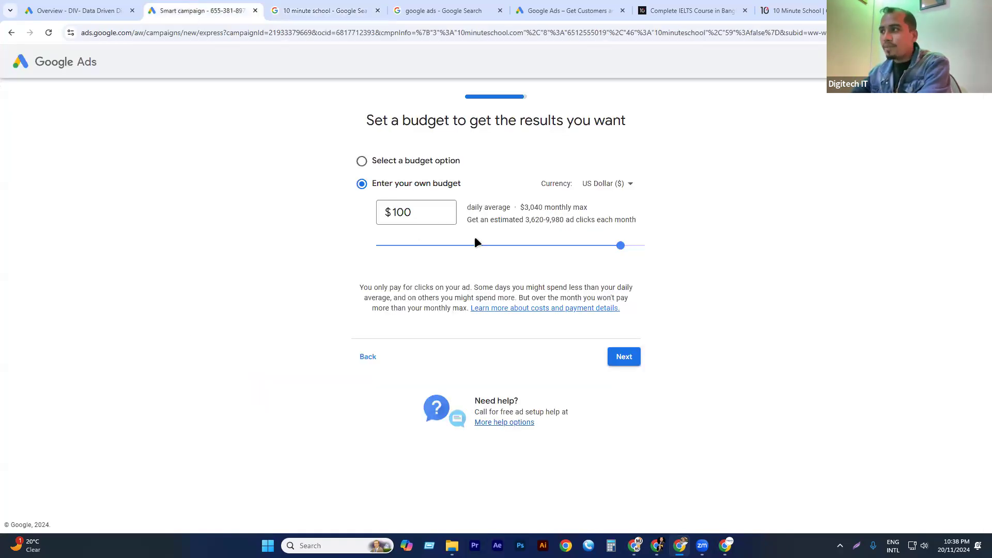
Browse the available budget currencies, keep US Dollar ($), and continue to the campaign review.
{"action": "left_click", "coordinate": [626, 185]}
{"action": "scroll", "coordinate": [620, 243], "scroll_direction": "down", "scroll_amount": 1}
{"action": "scroll", "coordinate": [622, 238], "scroll_direction": "up", "scroll_amount": 15}
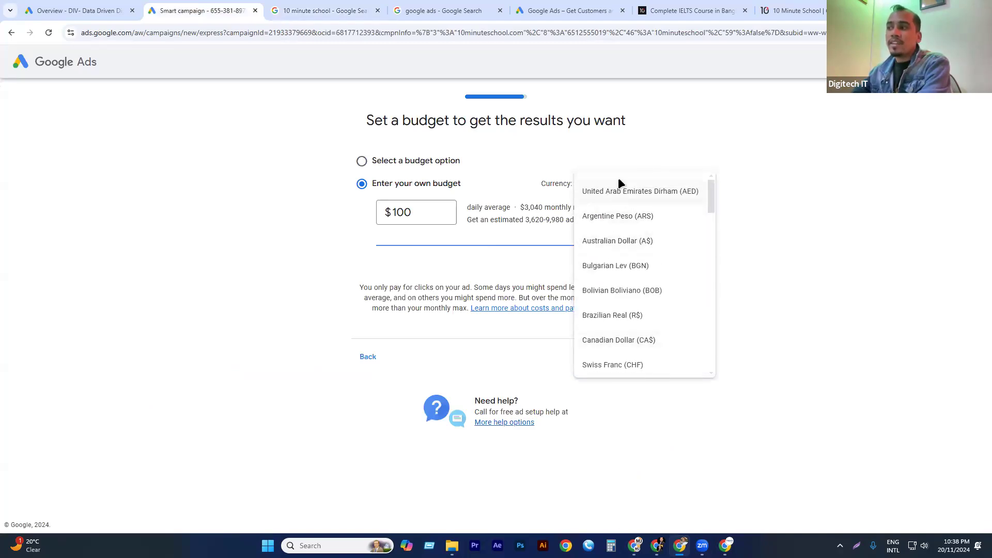
{"action": "scroll", "coordinate": [622, 225], "scroll_direction": "down", "scroll_amount": 5}
{"action": "scroll", "coordinate": [623, 226], "scroll_direction": "up", "scroll_amount": 5}
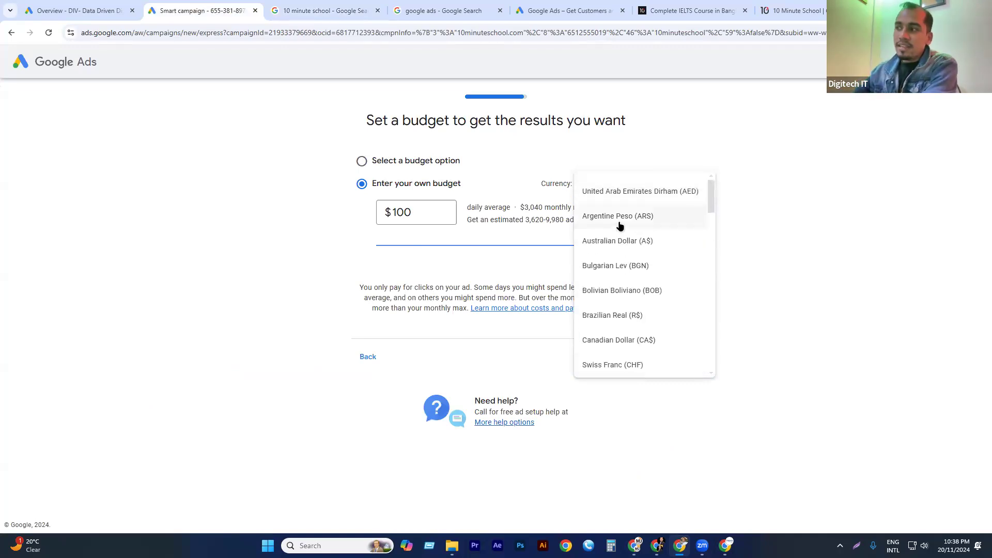
{"action": "left_click", "coordinate": [662, 255]}
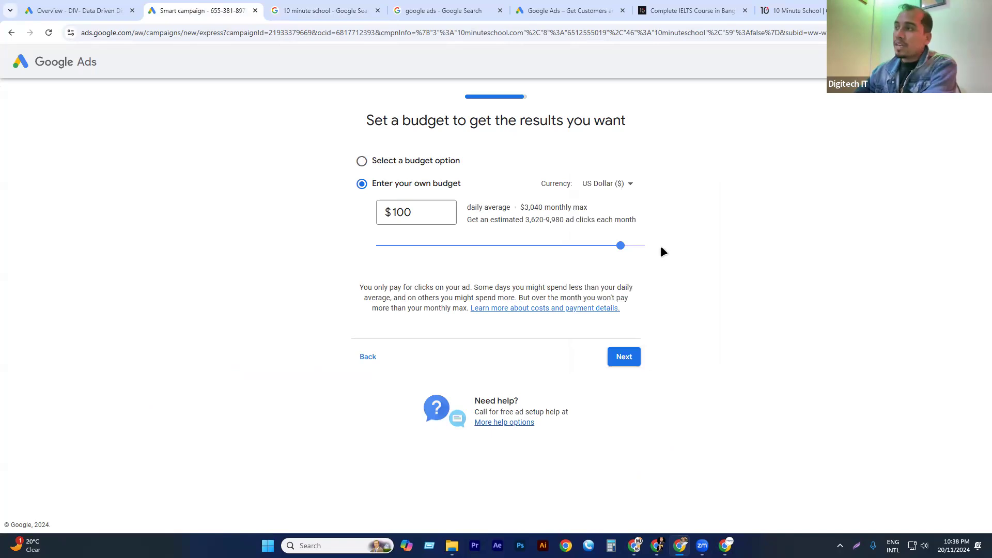
{"action": "left_click", "coordinate": [624, 185]}
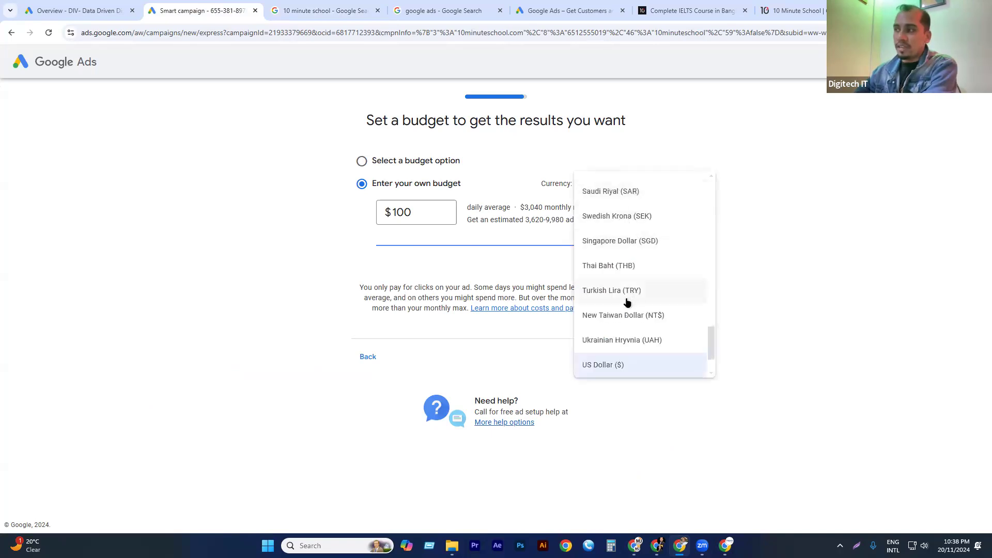
{"action": "scroll", "coordinate": [622, 301], "scroll_direction": "down", "scroll_amount": 1}
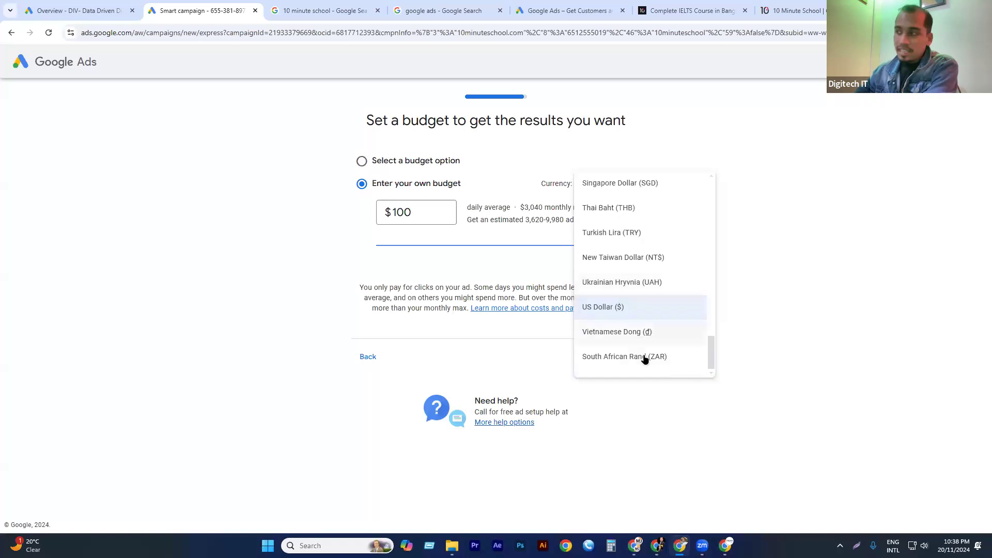
{"action": "left_click", "coordinate": [751, 310]}
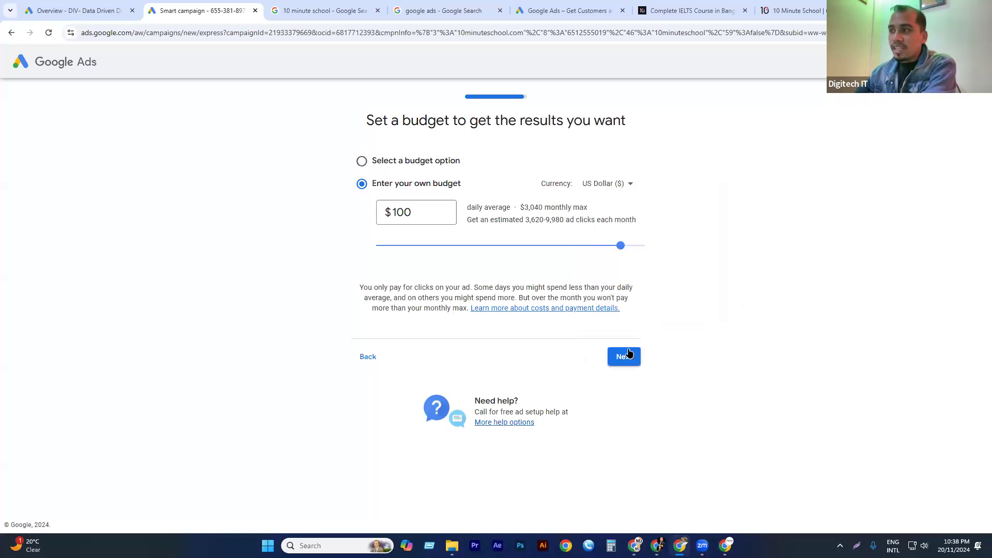
{"action": "left_click", "coordinate": [621, 364]}
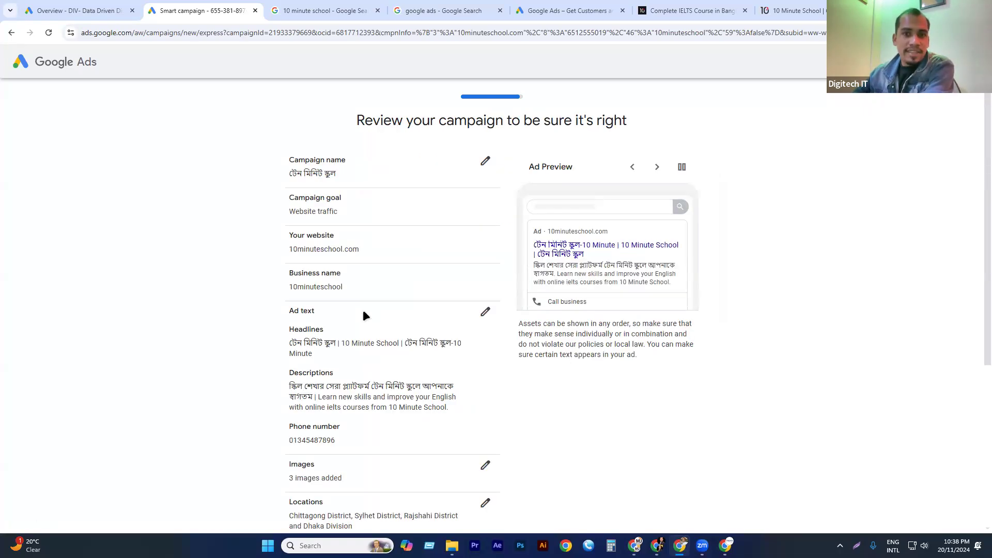
Examine the campaign summary, including its goal, website, business name, ad text, locations, keyword themes and budget.
{"action": "scroll", "coordinate": [372, 240], "scroll_direction": "down", "scroll_amount": 5}
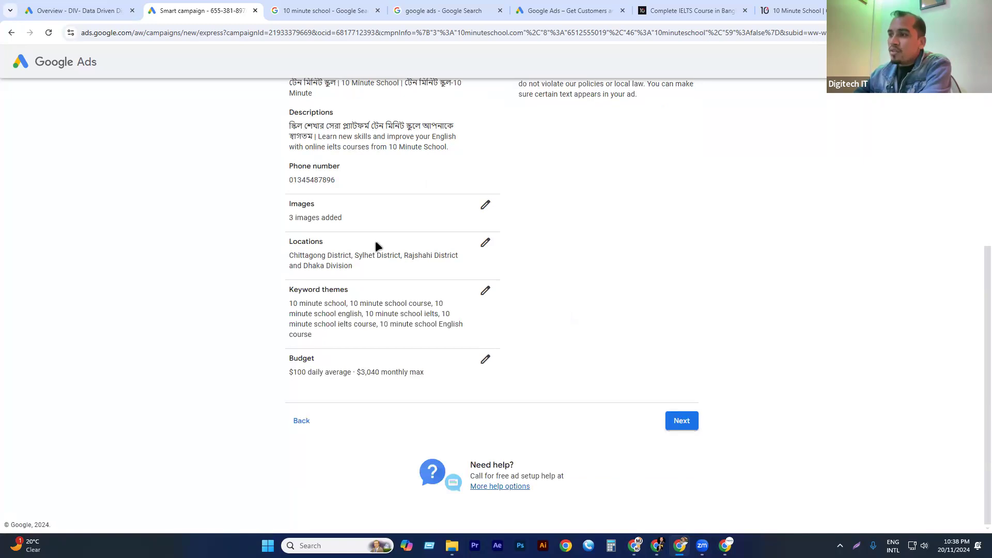
{"action": "scroll", "coordinate": [377, 240], "scroll_direction": "up", "scroll_amount": 5}
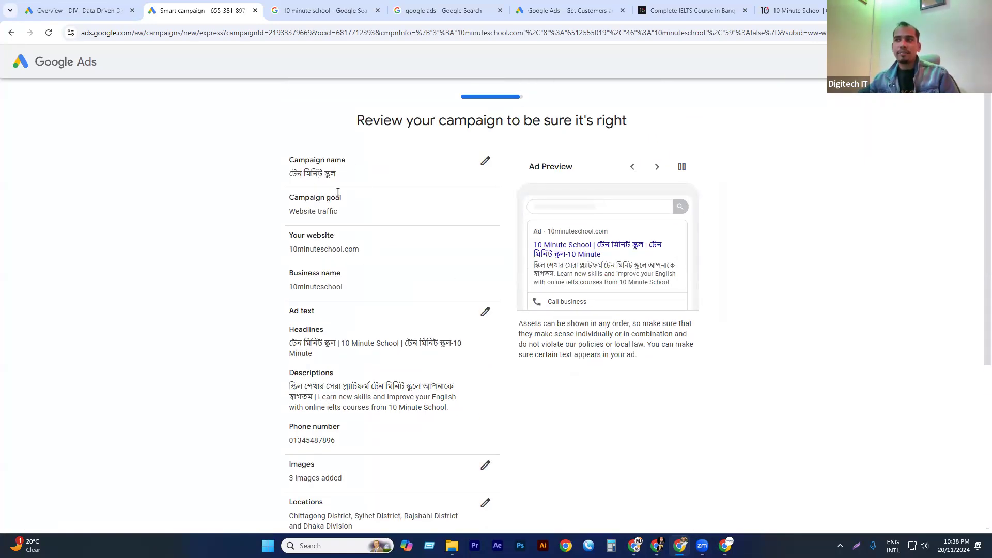
{"action": "triple_click", "coordinate": [311, 207]}
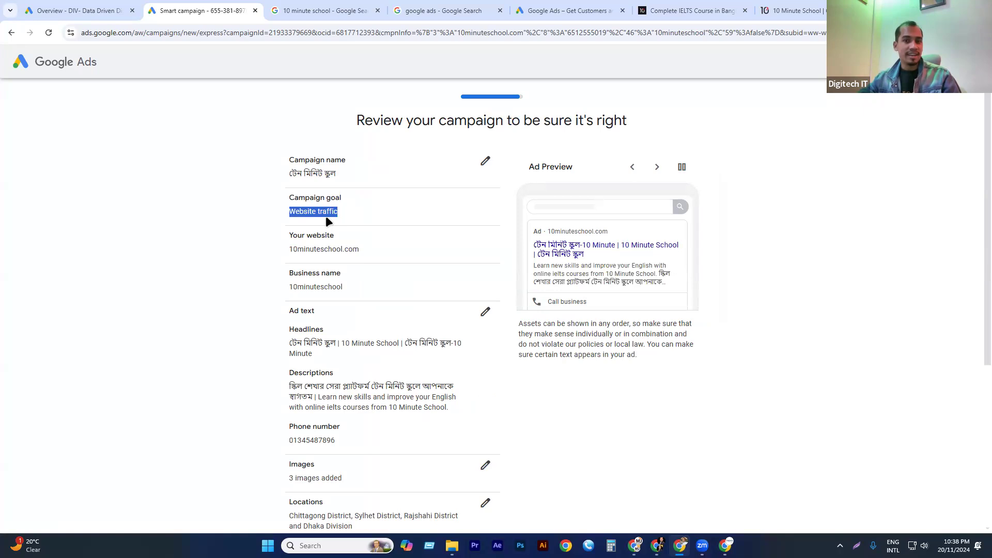
{"action": "triple_click", "coordinate": [325, 216]}
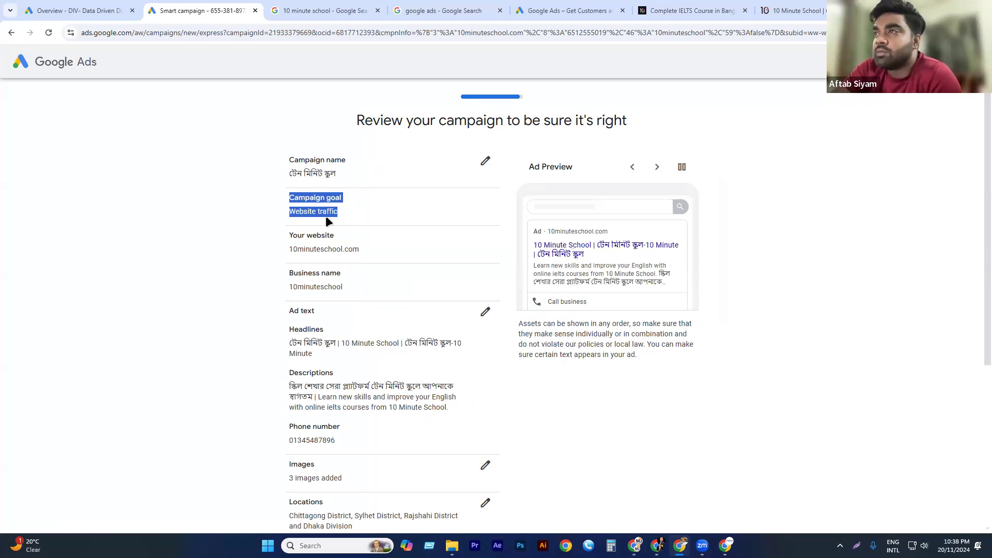
{"action": "left_click", "coordinate": [326, 215]}
{"action": "left_click_drag", "start_coordinate": [290, 250], "coordinate": [362, 254]}
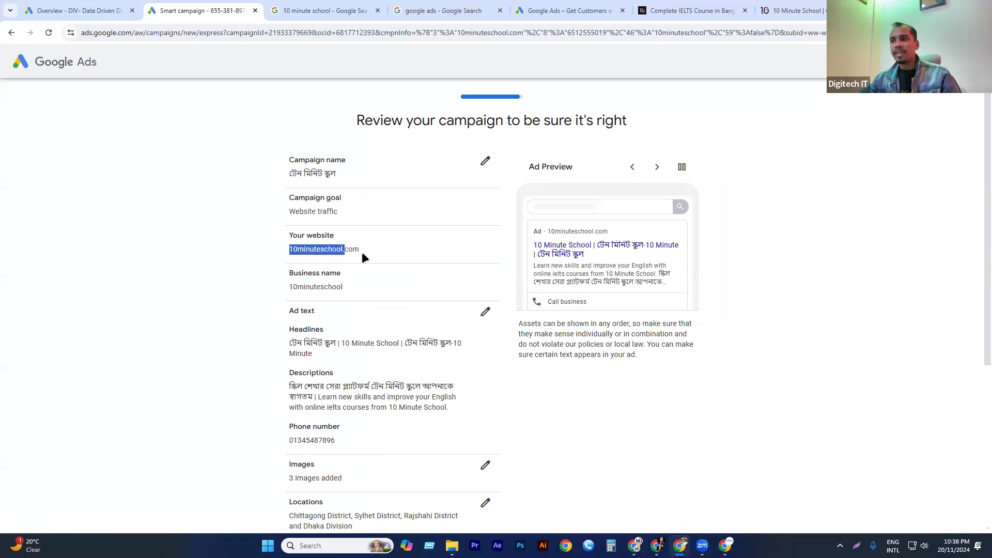
{"action": "left_click", "coordinate": [348, 249]}
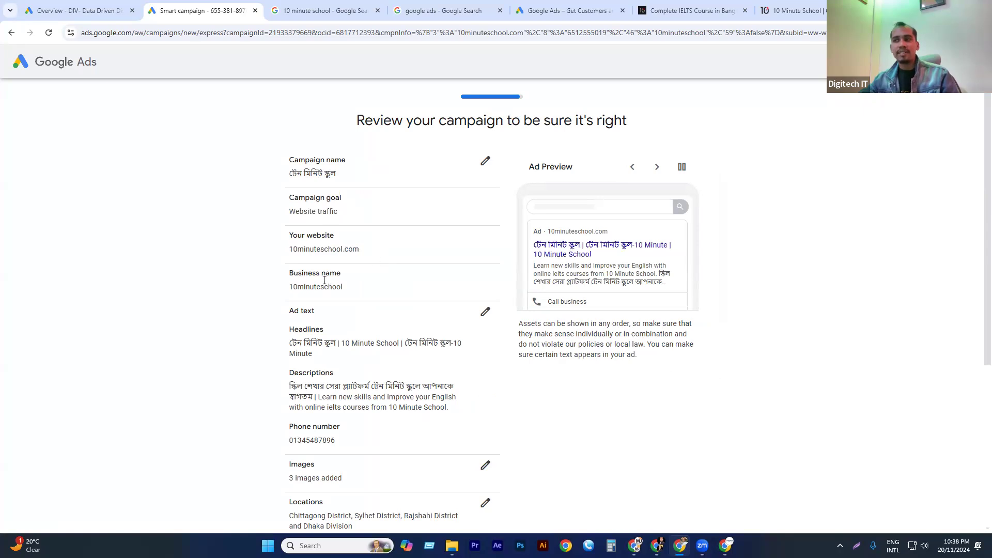
{"action": "left_click", "coordinate": [313, 298]}
{"action": "scroll", "coordinate": [309, 296], "scroll_direction": "down", "scroll_amount": 1}
{"action": "scroll", "coordinate": [311, 278], "scroll_direction": "down", "scroll_amount": 1}
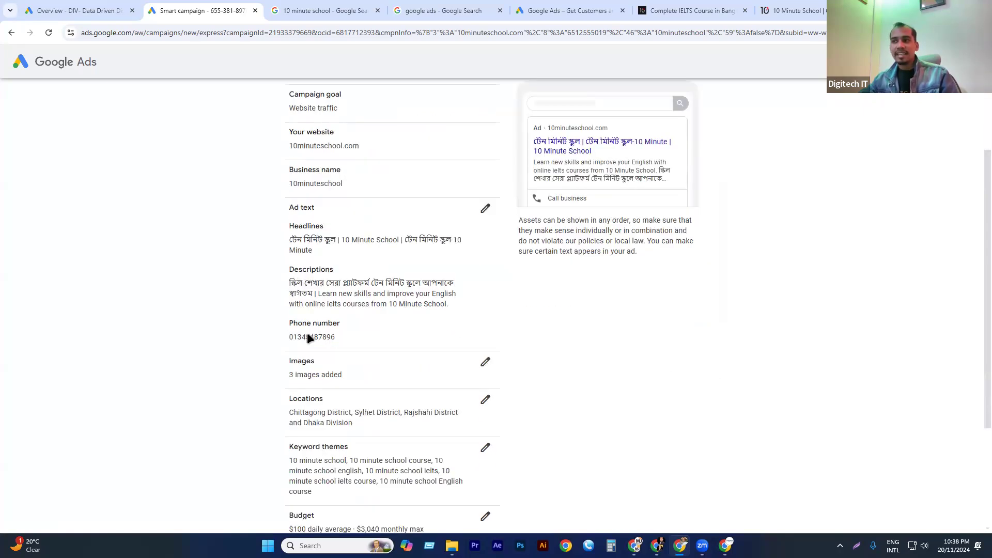
Check the remaining campaign summary and the next ad preview variation, and continue to the payment information.
{"action": "scroll", "coordinate": [341, 319], "scroll_direction": "down", "scroll_amount": 1}
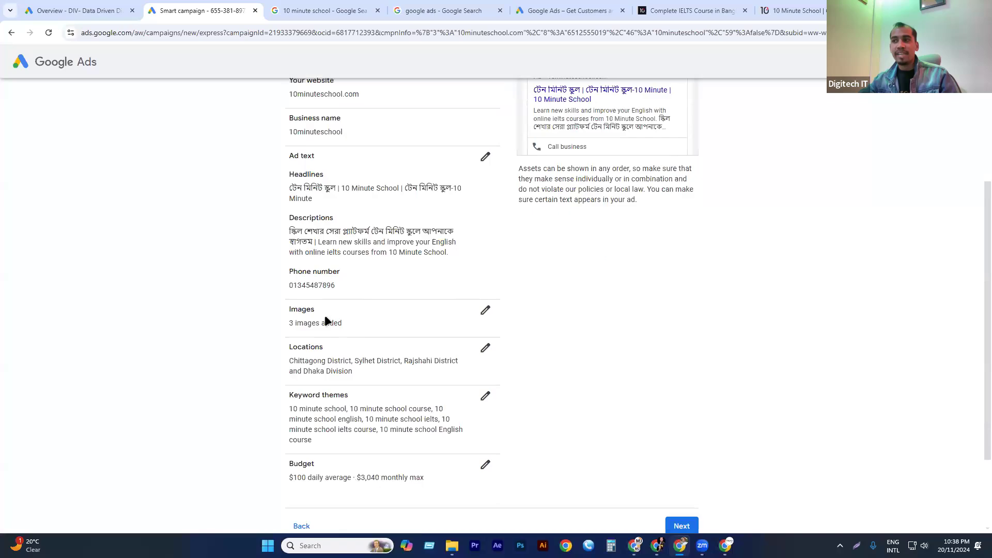
{"action": "scroll", "coordinate": [348, 345], "scroll_direction": "down", "scroll_amount": 1}
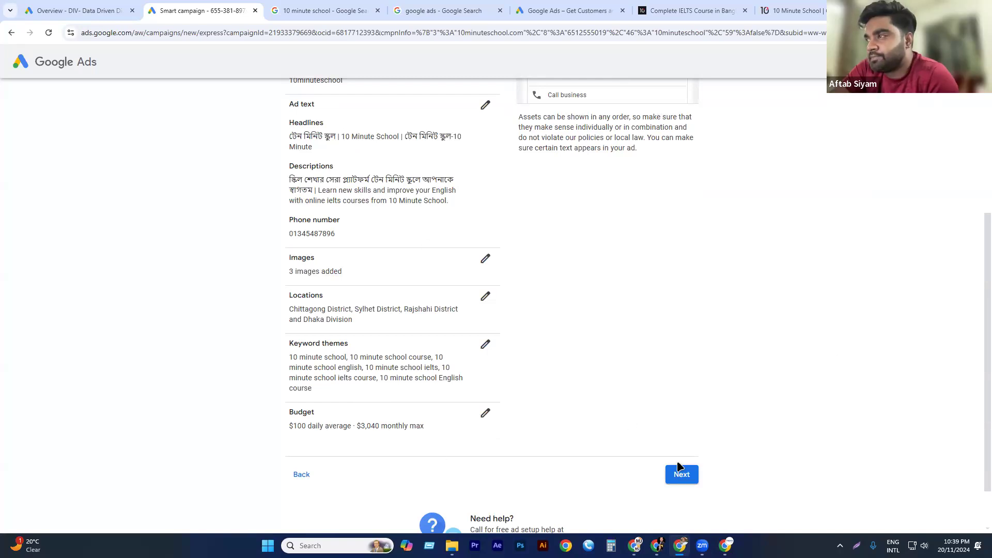
{"action": "scroll", "coordinate": [628, 429], "scroll_direction": "up", "scroll_amount": 3}
{"action": "left_click", "coordinate": [657, 115]}
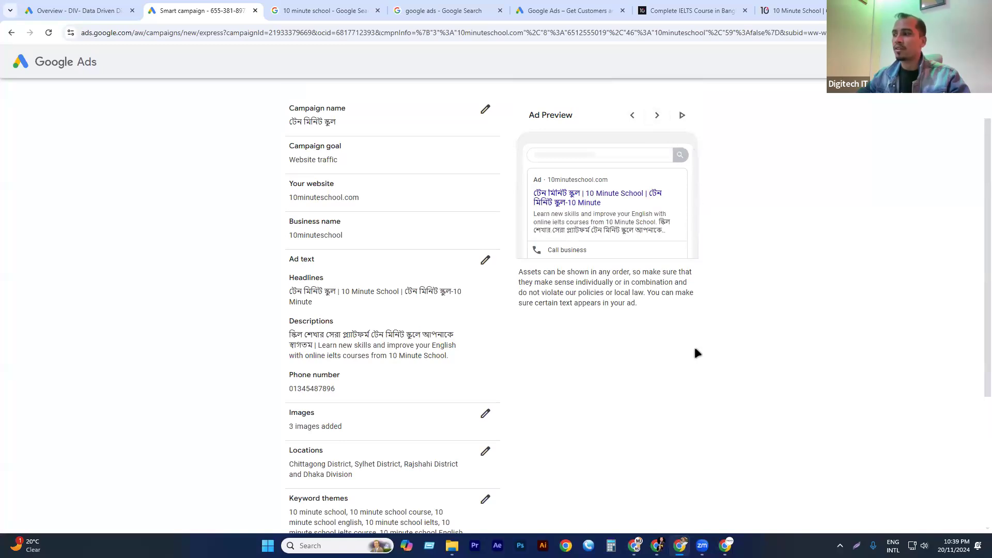
{"action": "scroll", "coordinate": [695, 350], "scroll_direction": "down", "scroll_amount": 4}
{"action": "left_click", "coordinate": [681, 417]}
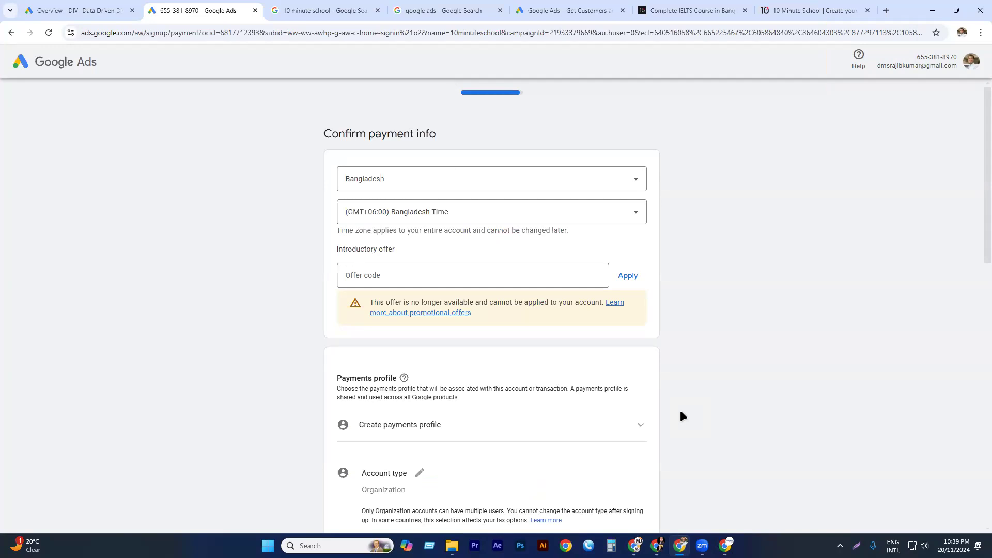
Examine the payment information form, including country, time zone, payments profile, account type, payment method, tax information and contact preferences.
{"action": "scroll", "coordinate": [447, 281], "scroll_direction": "down", "scroll_amount": 10}
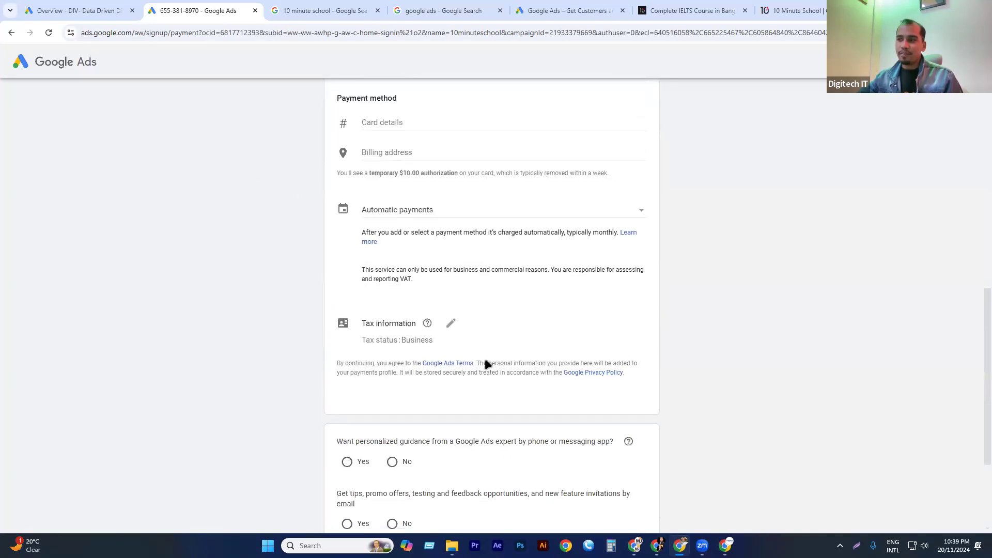
{"action": "scroll", "coordinate": [491, 377], "scroll_direction": "down", "scroll_amount": 3}
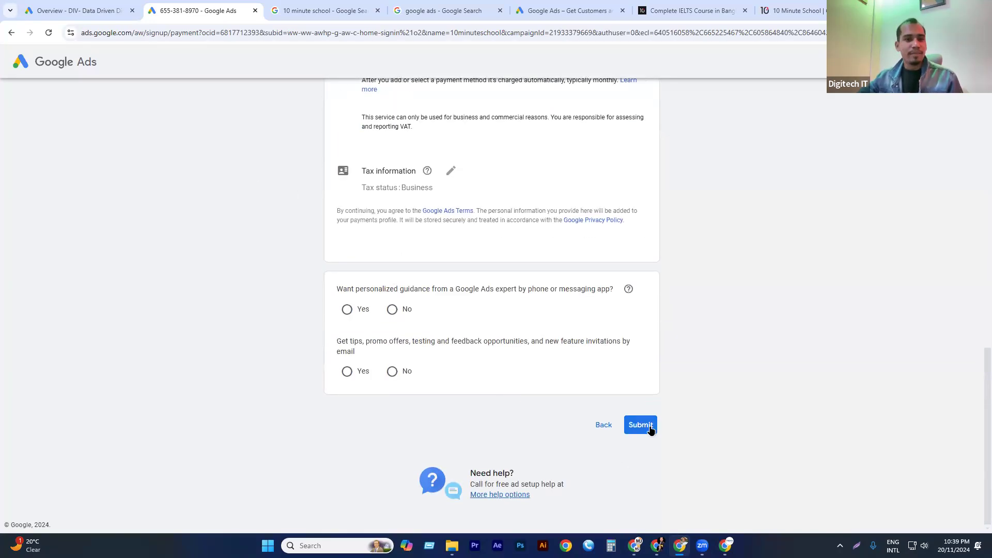
{"action": "scroll", "coordinate": [540, 361], "scroll_direction": "up", "scroll_amount": 12}
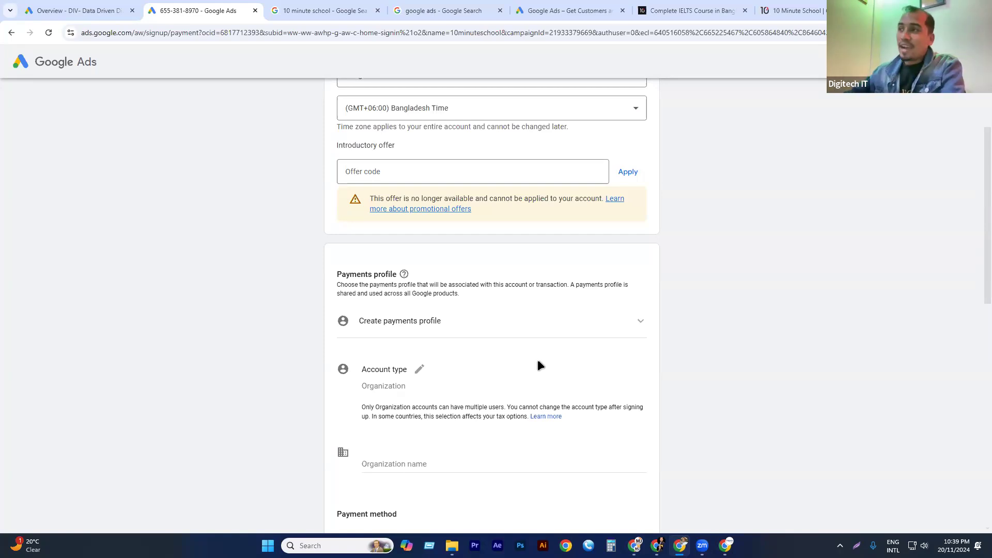
{"action": "scroll", "coordinate": [361, 285], "scroll_direction": "up", "scroll_amount": 1}
{"action": "scroll", "coordinate": [361, 284], "scroll_direction": "up", "scroll_amount": 1}
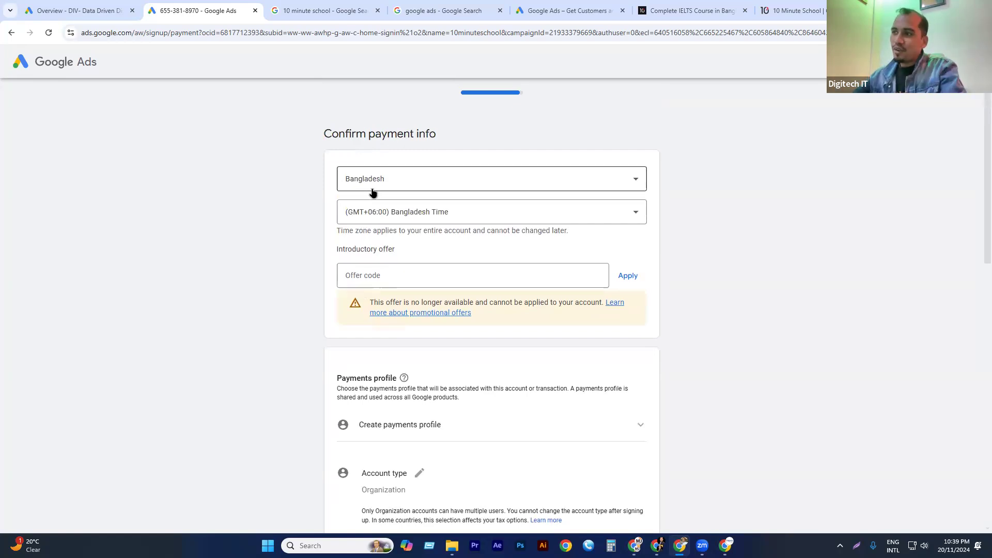
{"action": "scroll", "coordinate": [373, 196], "scroll_direction": "down", "scroll_amount": 3}
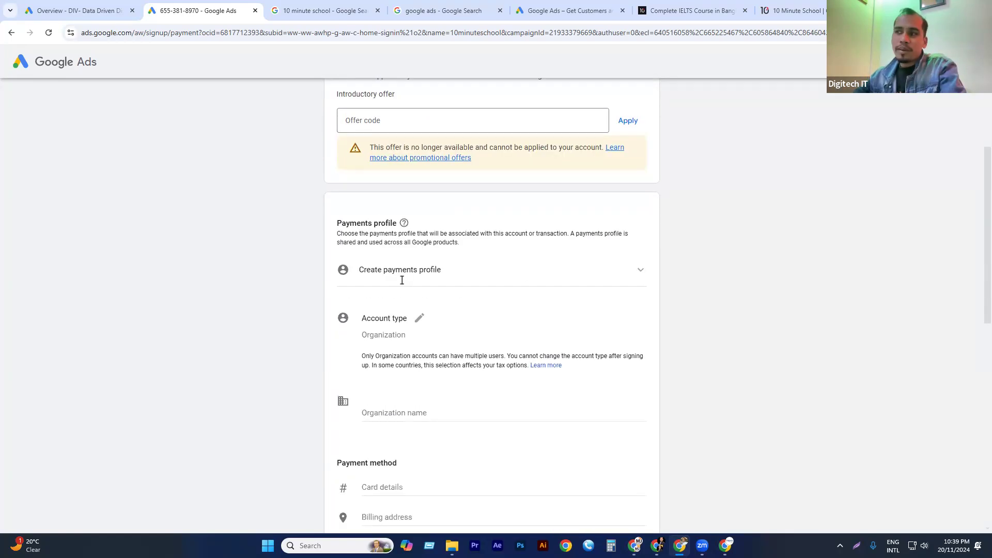
{"action": "scroll", "coordinate": [410, 331], "scroll_direction": "down", "scroll_amount": 9}
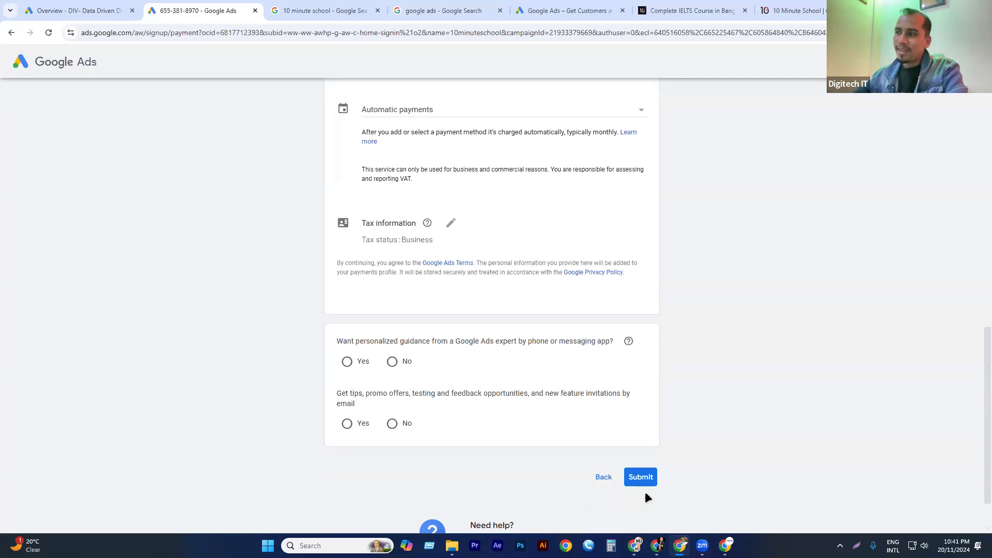
{"action": "scroll", "coordinate": [448, 302], "scroll_direction": "up", "scroll_amount": 5}
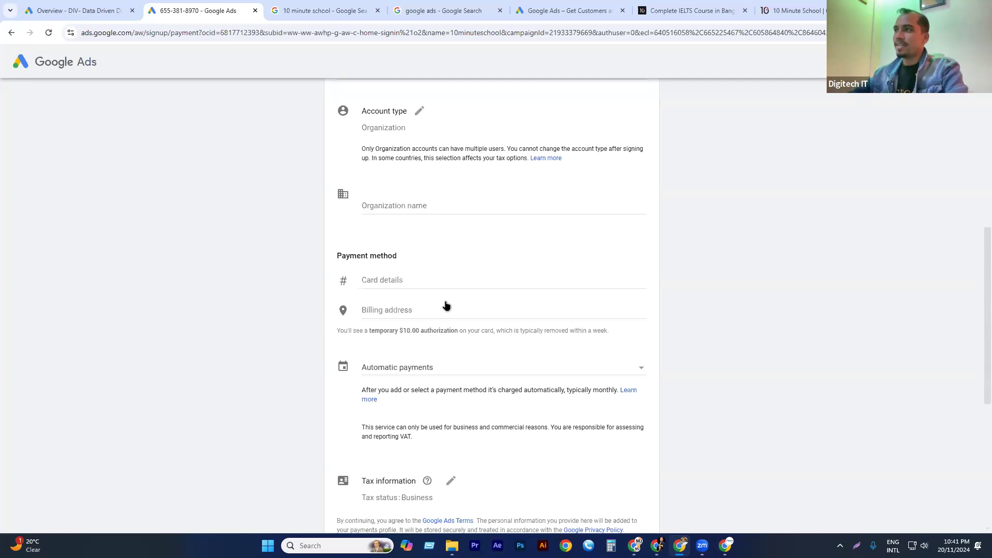
{"action": "scroll", "coordinate": [224, 48], "scroll_direction": "up", "scroll_amount": 1}
{"action": "scroll", "coordinate": [332, 197], "scroll_direction": "up", "scroll_amount": 6}
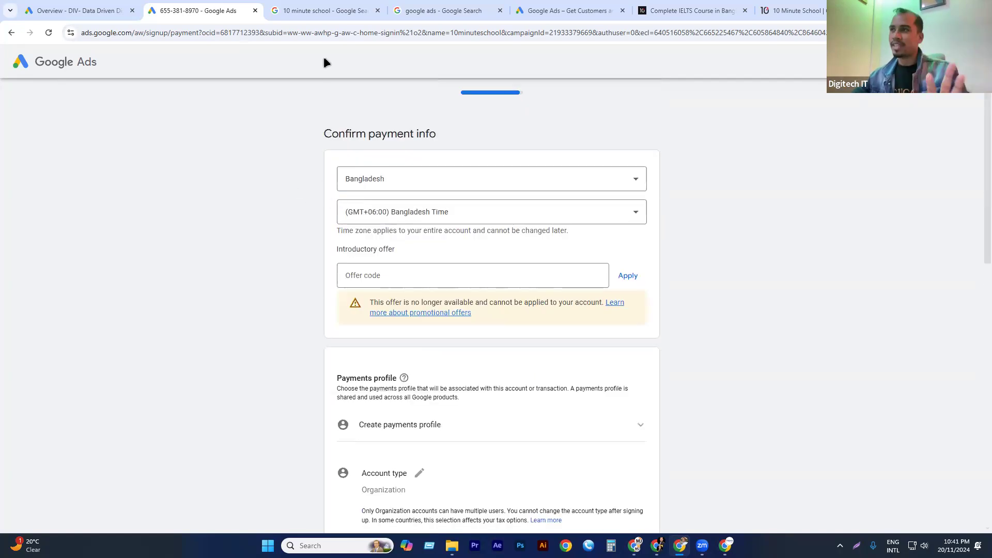
Create a new Google Ads account instead of finishing the pending one, and start its first campaign.
{"action": "left_click", "coordinate": [534, 9]}
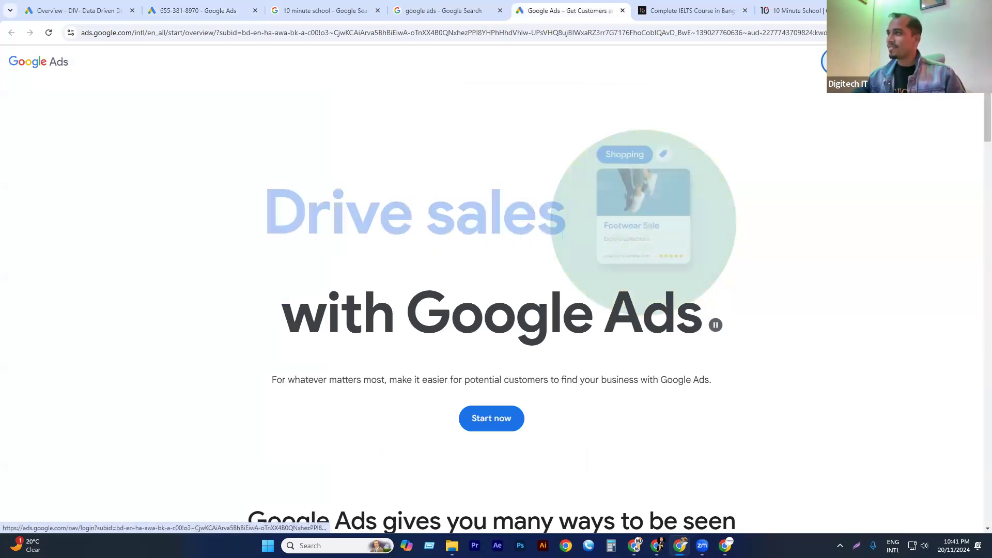
{"action": "left_click", "coordinate": [849, 61]}
{"action": "scroll", "coordinate": [541, 286], "scroll_direction": "down", "scroll_amount": 5}
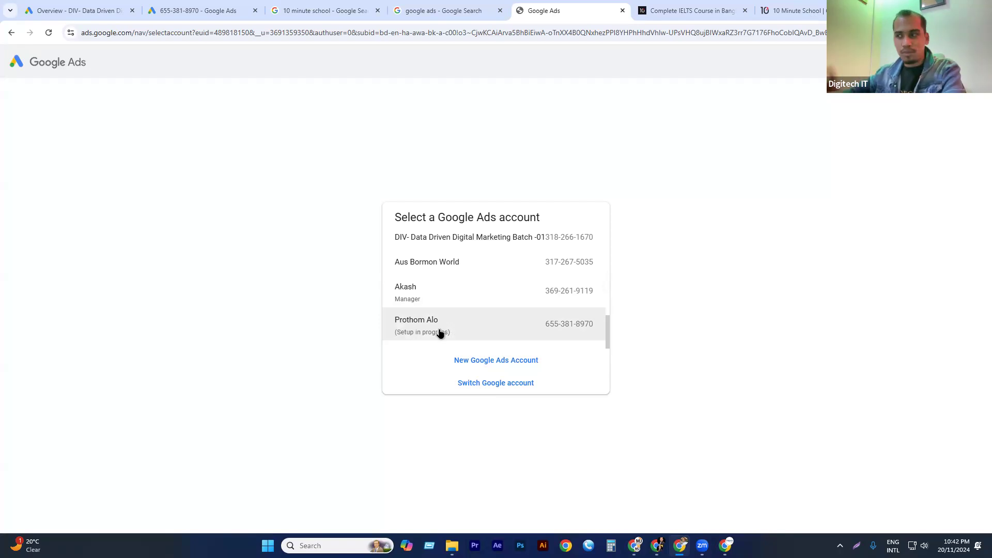
{"action": "left_click", "coordinate": [486, 362]}
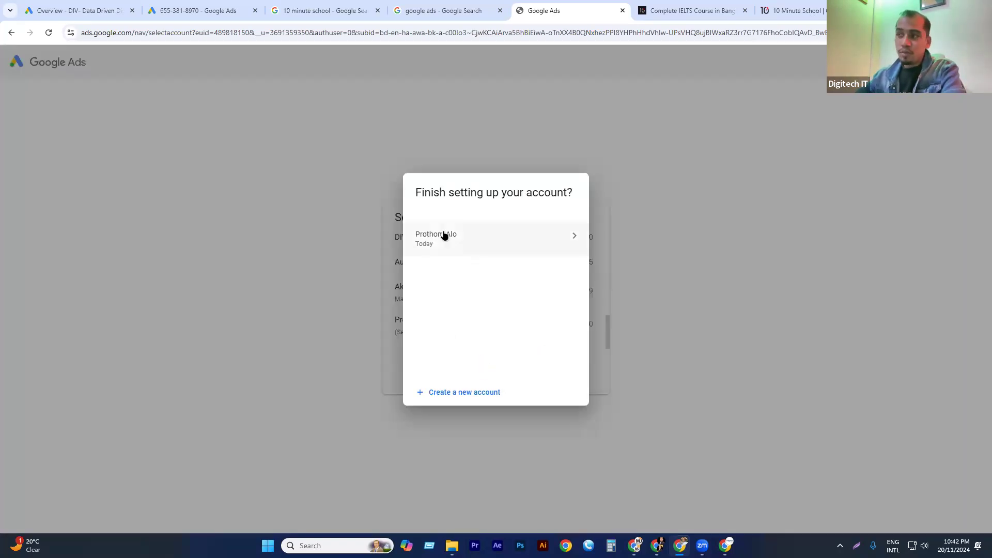
{"action": "left_click", "coordinate": [435, 392]}
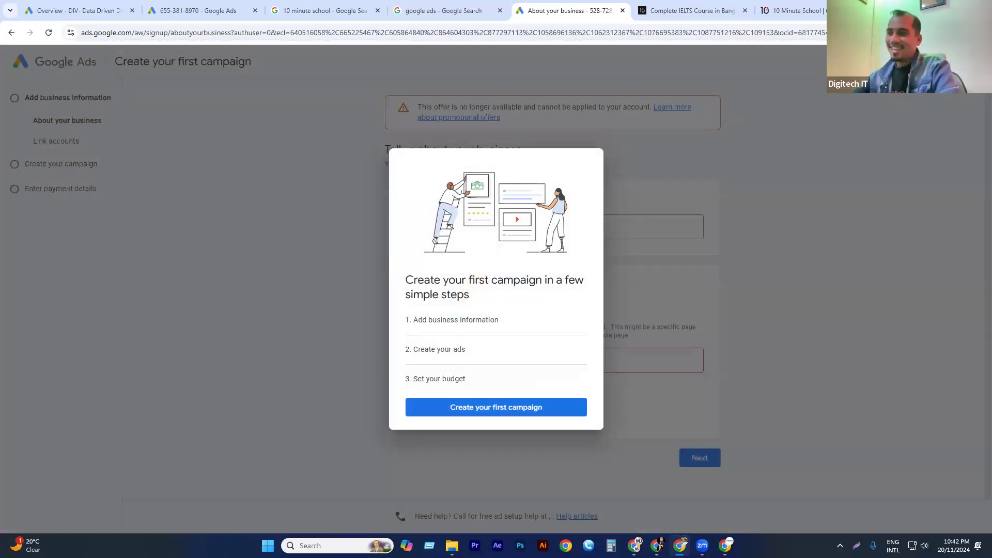
{"action": "left_click", "coordinate": [480, 412]}
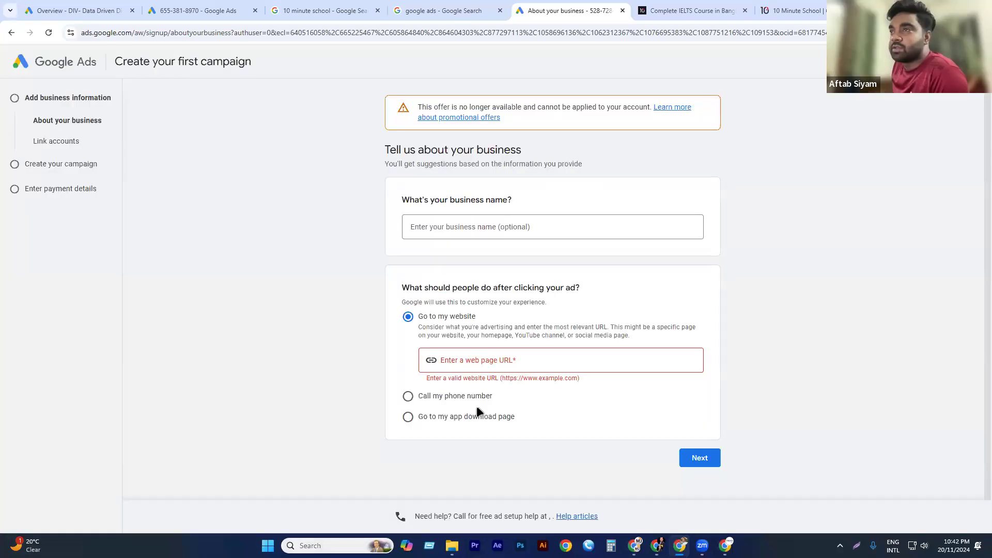
Search Google for "bangla.news24" in a new browser tab and open the bangla.bdnews24.com news site from the results.
{"action": "left_click", "coordinate": [806, 10]}
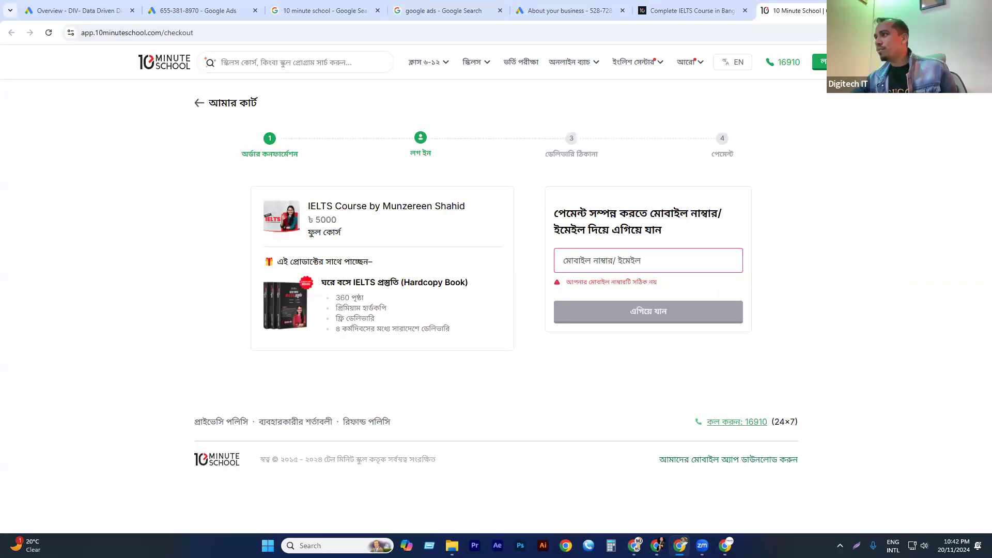
{"action": "key", "text": "ctrl+t"}
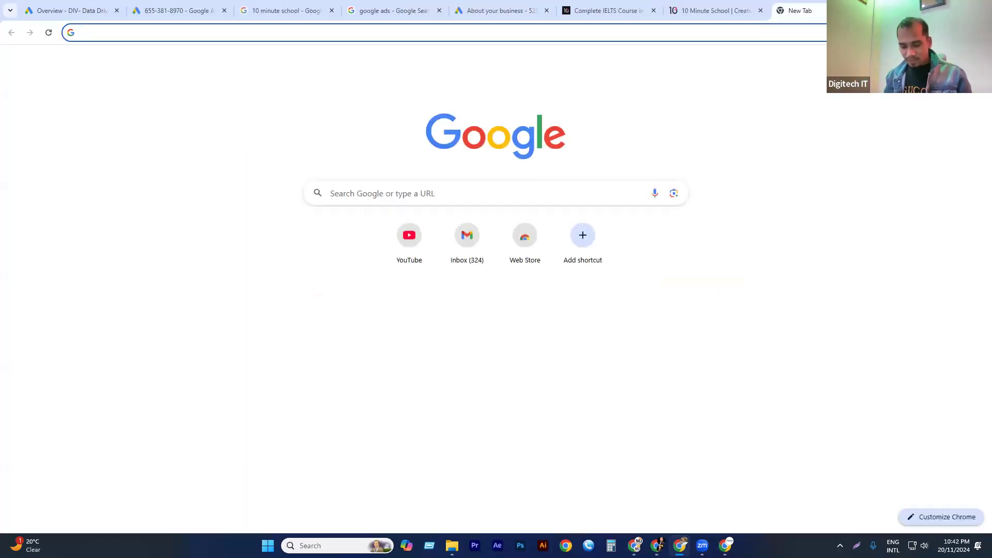
{"action": "type", "text": "ban"}
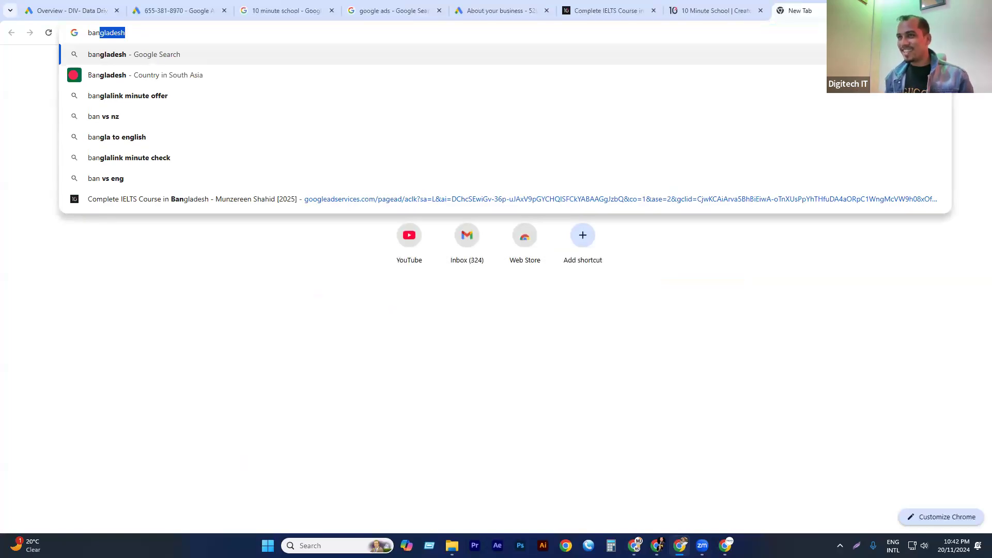
{"action": "type", "text": "gla"}
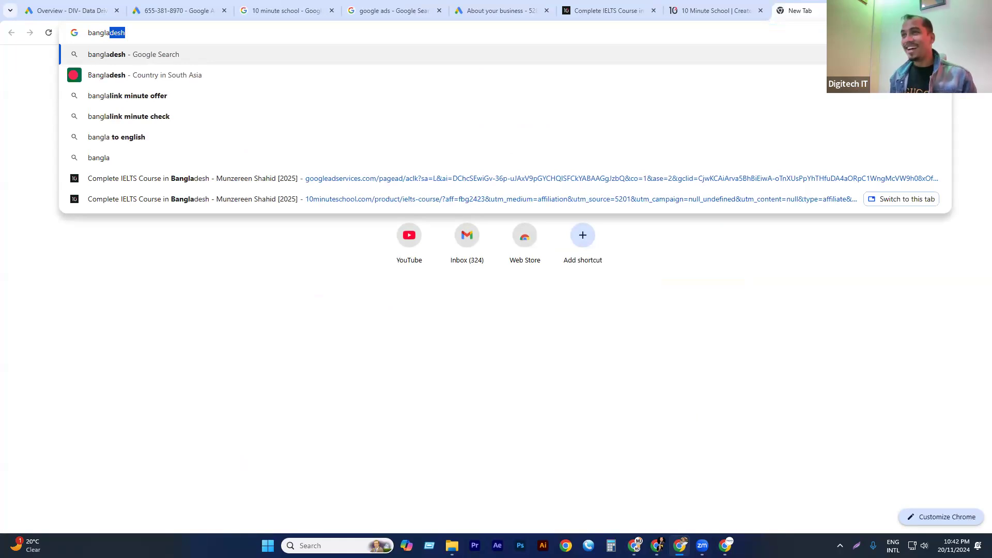
{"action": "type", "text": "."}
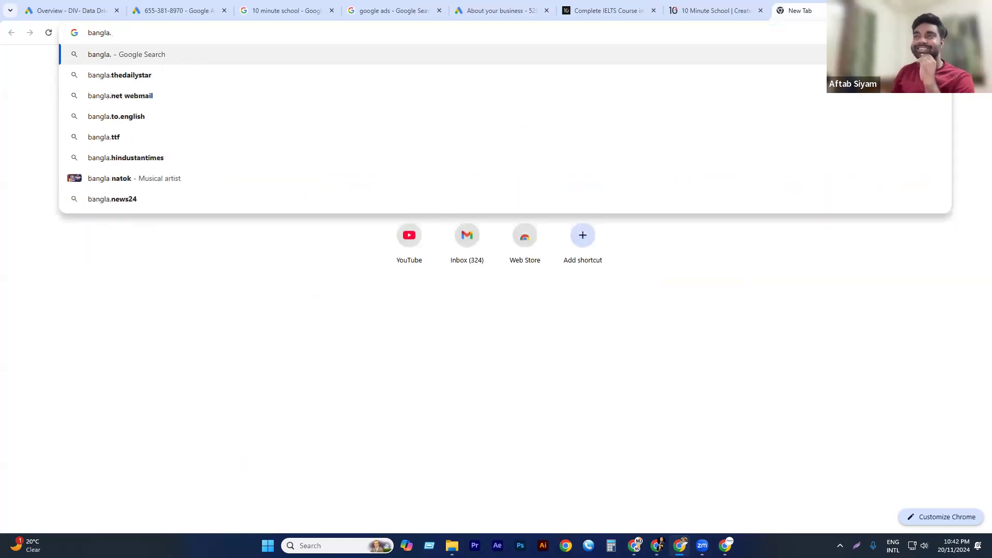
{"action": "left_click", "coordinate": [104, 199]}
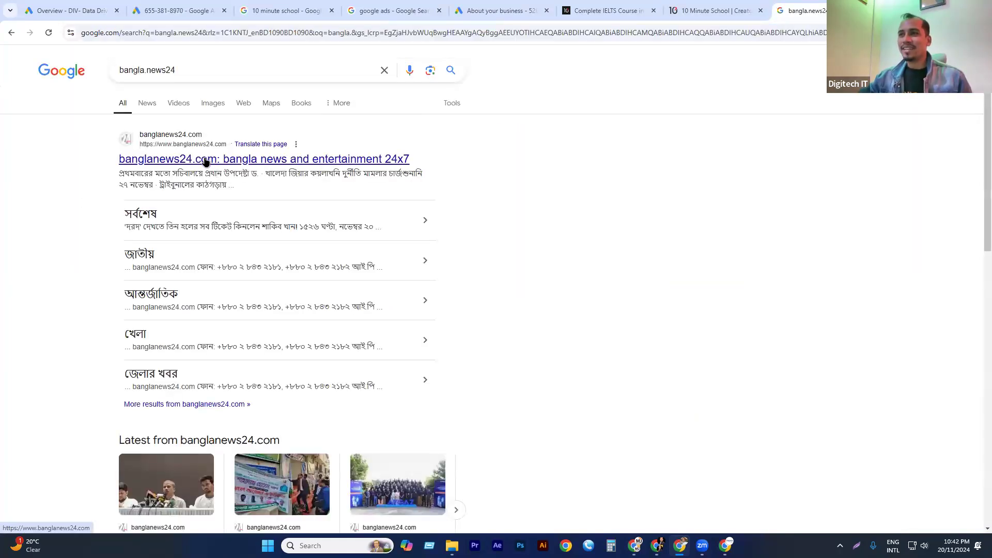
{"action": "scroll", "coordinate": [221, 221], "scroll_direction": "down", "scroll_amount": 6}
{"action": "scroll", "coordinate": [168, 279], "scroll_direction": "down", "scroll_amount": 1}
{"action": "left_click", "coordinate": [160, 288]}
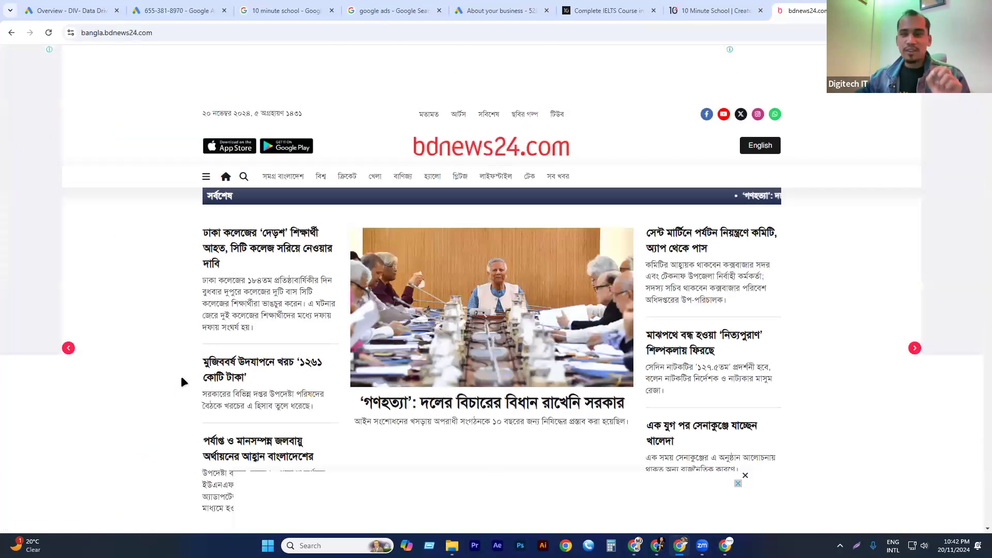
Open the Premier Bank banner ad on the bdnews24 home page and copy the full address of its landing page.
{"action": "left_click", "coordinate": [151, 33]}
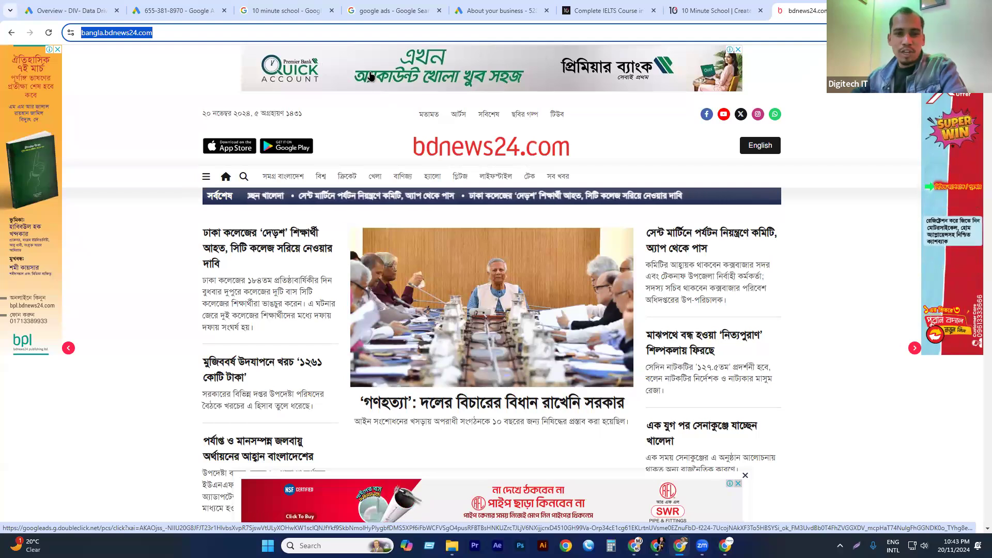
{"action": "left_click", "coordinate": [441, 60]}
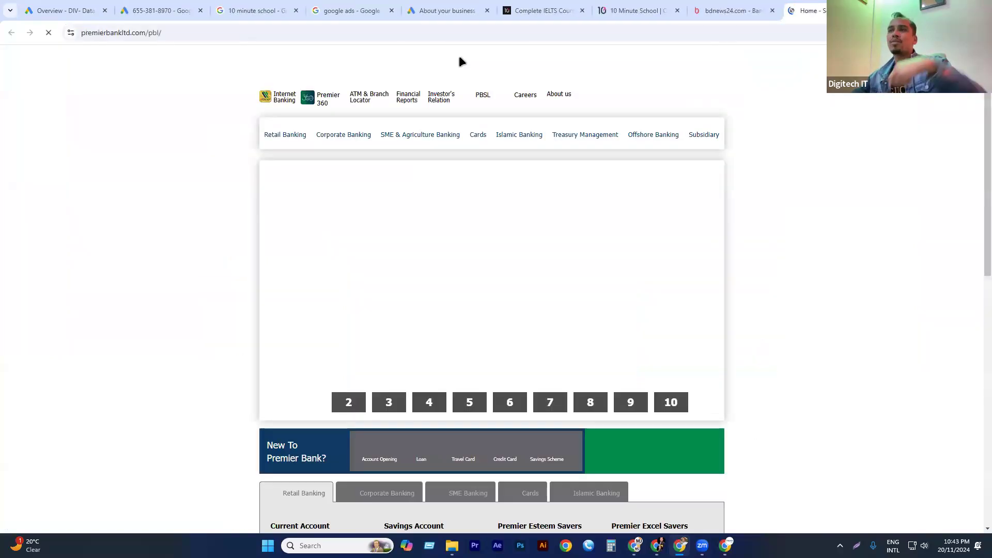
{"action": "left_click", "coordinate": [176, 32]}
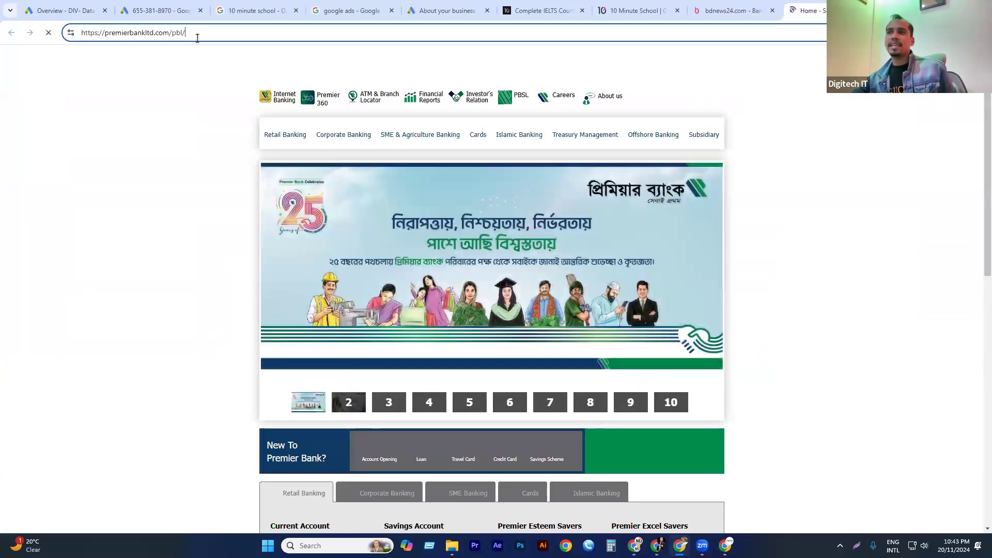
{"action": "key", "text": "ctrl+shift+Left"}
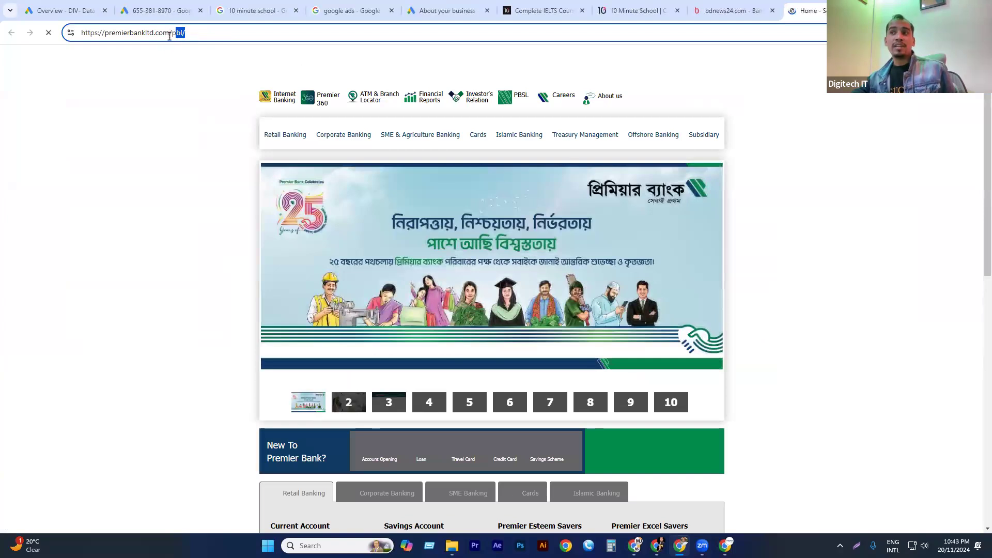
{"action": "left_click", "coordinate": [204, 32]}
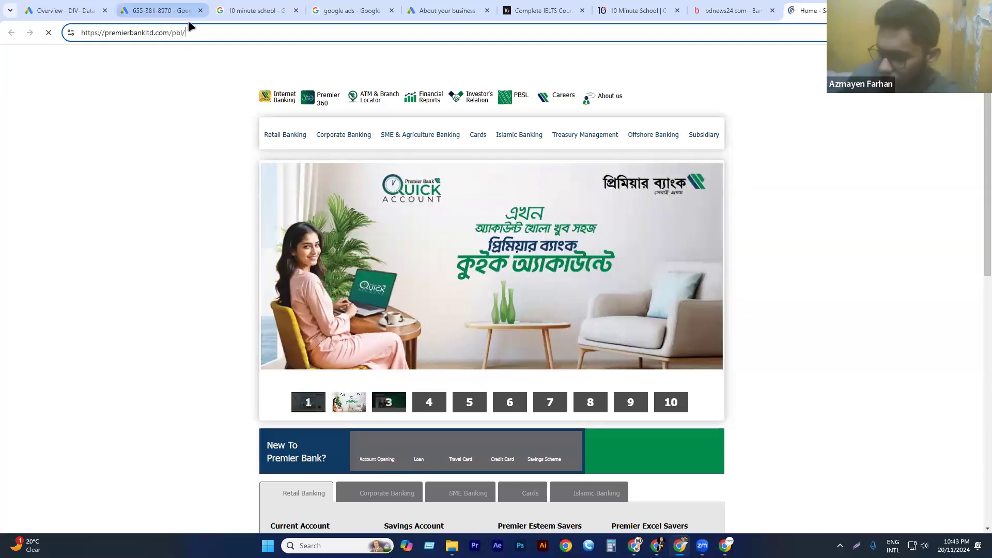
{"action": "left_click_drag", "start_coordinate": [168, 32], "coordinate": [16, 43]}
{"action": "key", "text": "ctrl+c"}
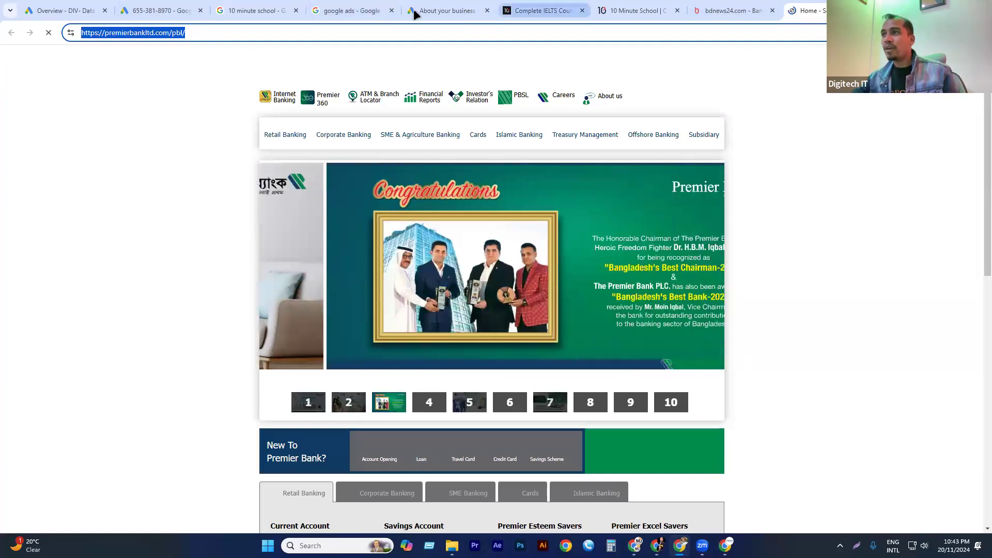
{"action": "left_click", "coordinate": [415, 14]}
{"action": "left_click", "coordinate": [452, 228]}
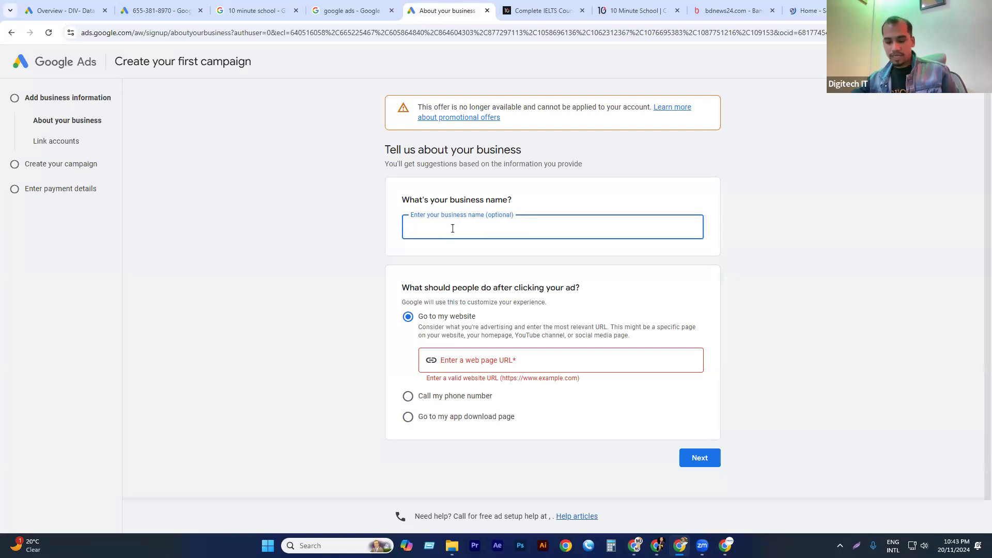
{"action": "key", "text": "ctrl+v"}
{"action": "key", "text": "BackSpace"}
{"action": "key", "text": "BackSpace"}
{"action": "key", "text": "BackSpace"}
{"action": "key", "text": "BackSpace"}
{"action": "key", "text": "BackSpace"}
{"action": "key", "text": "BackSpace"}
{"action": "key", "text": "BackSpace"}
{"action": "left_click_drag", "start_coordinate": [434, 232], "coordinate": [326, 225]}
{"action": "key", "text": "BackSpace"}
{"action": "left_click", "coordinate": [464, 362]}
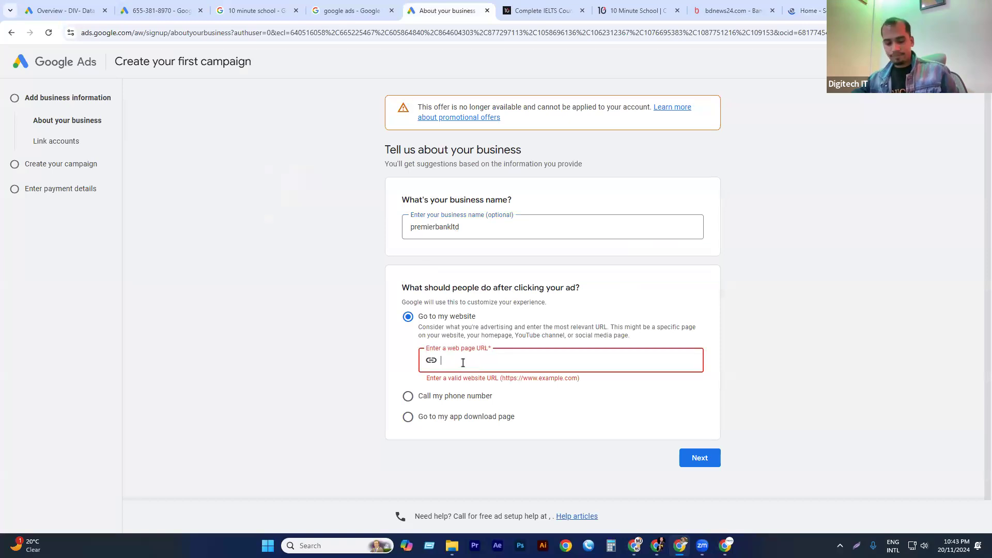
{"action": "key", "text": "ctrl+v"}
{"action": "left_click", "coordinate": [734, 7]}
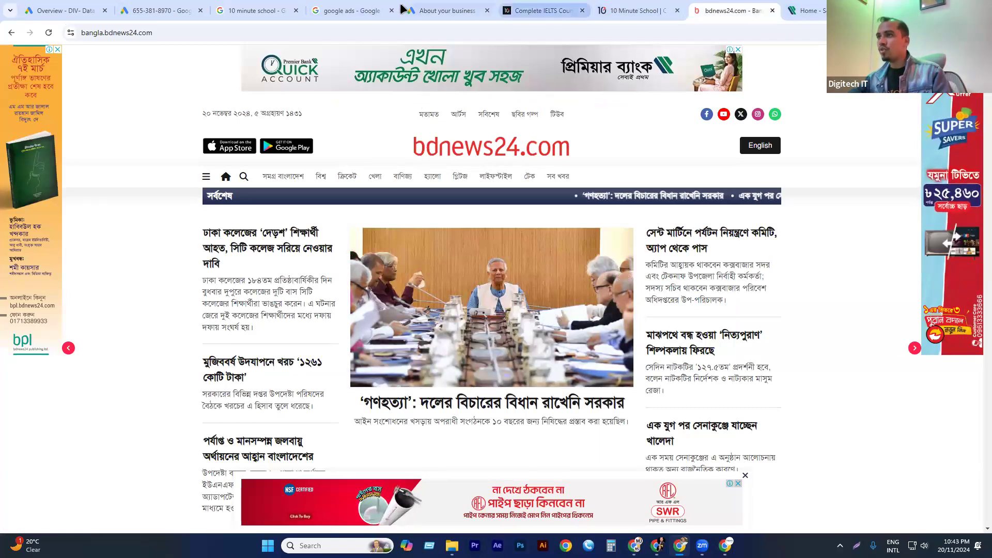
{"action": "left_click", "coordinate": [351, 10]}
{"action": "left_click", "coordinate": [429, 9]}
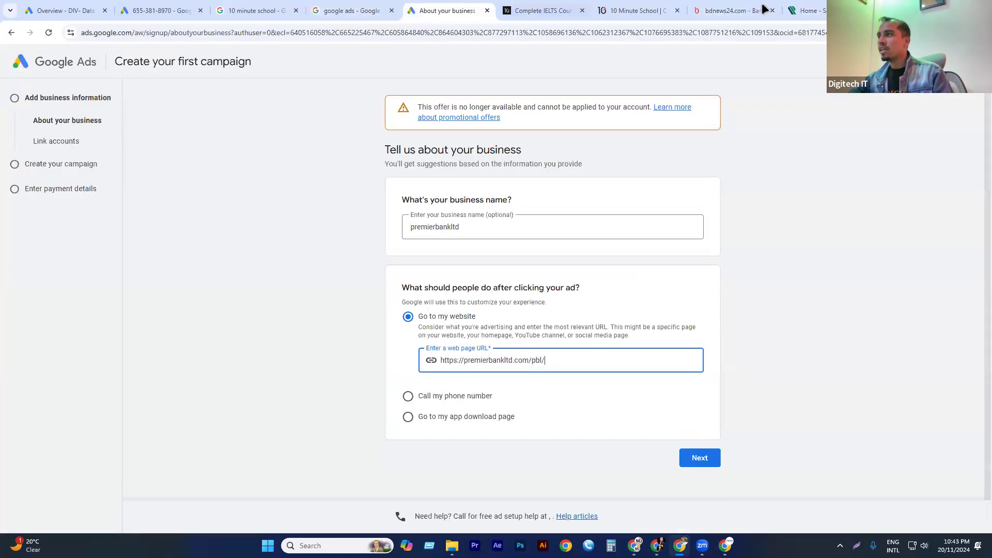
{"action": "left_click", "coordinate": [542, 10]}
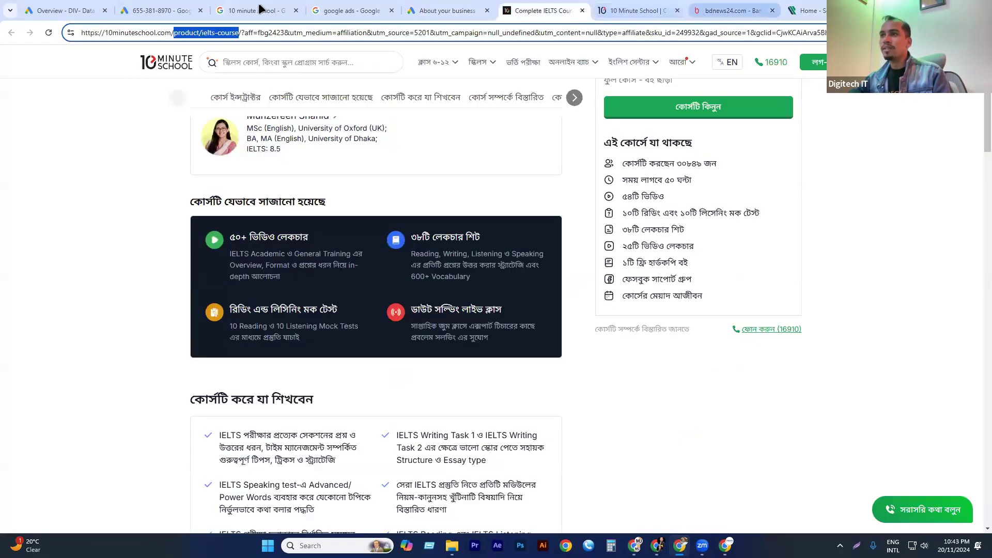
{"action": "left_click", "coordinate": [352, 10]}
{"action": "left_click", "coordinate": [253, 11]}
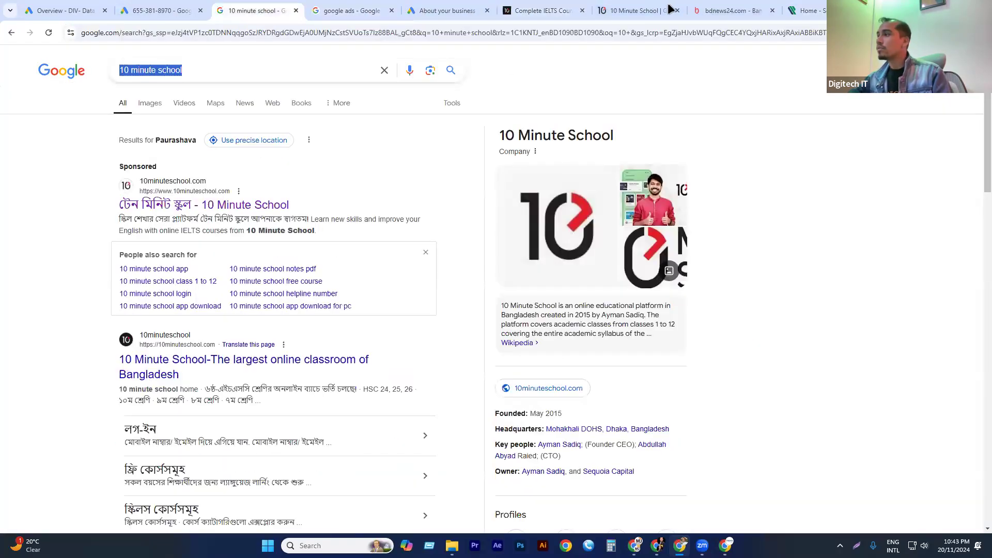
{"action": "left_click", "coordinate": [160, 10]}
{"action": "left_click", "coordinate": [537, 10]}
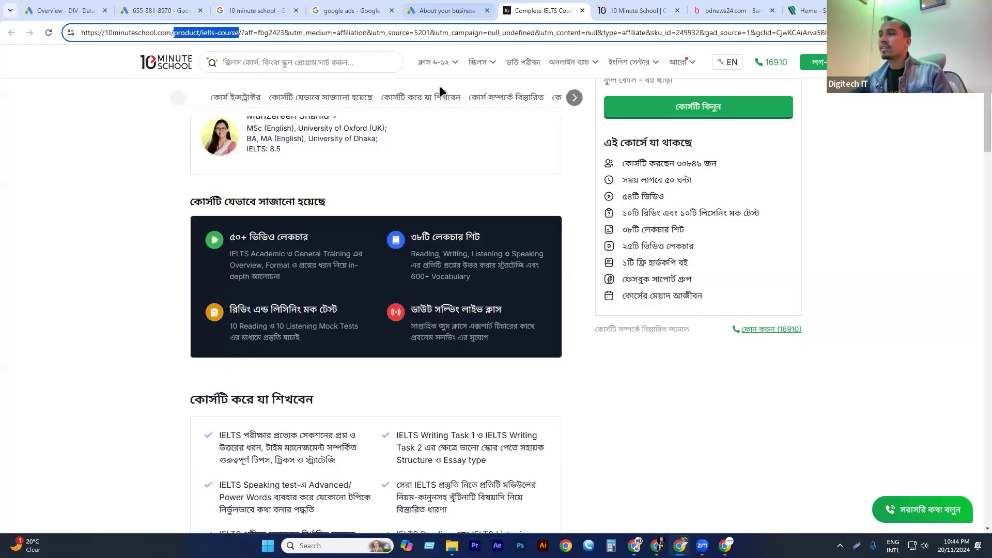
{"action": "key", "text": "ctrl+shift+Tab"}
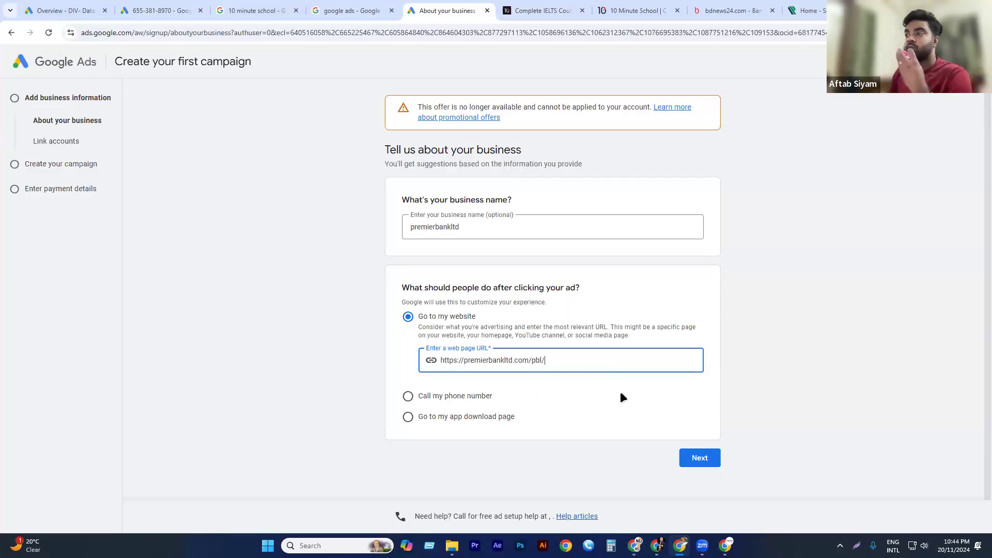
{"action": "key", "text": "BackSpace"}
{"action": "key", "text": "BackSpace"}
{"action": "key", "text": "BackSpace"}
{"action": "key", "text": "BackSpace"}
{"action": "key", "text": "BackSpace"}
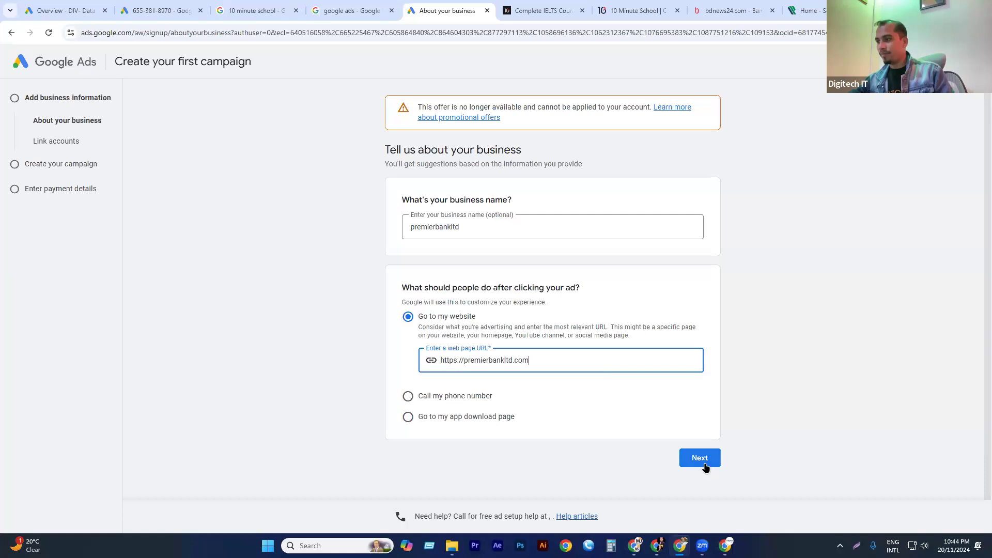
{"action": "left_click", "coordinate": [701, 460]}
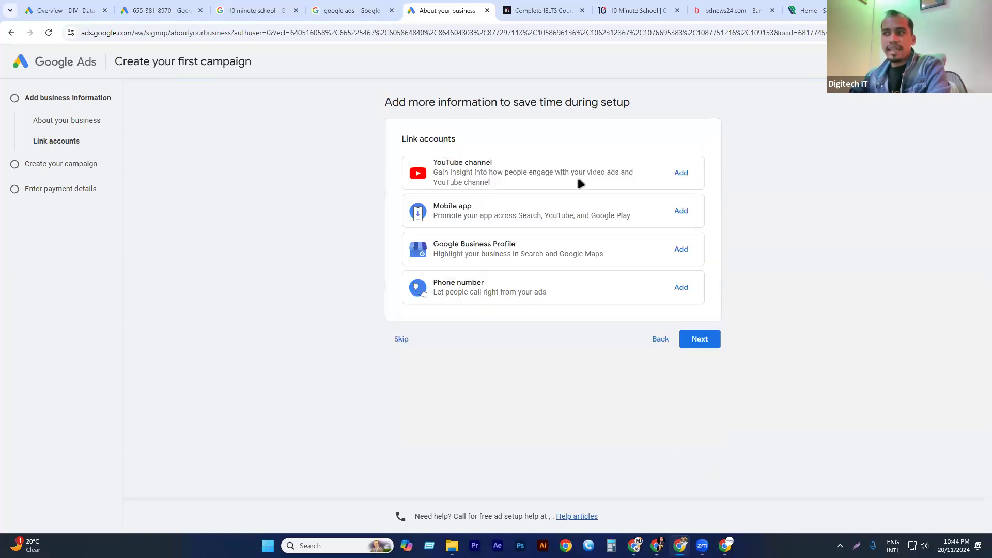
{"action": "left_click", "coordinate": [402, 338]}
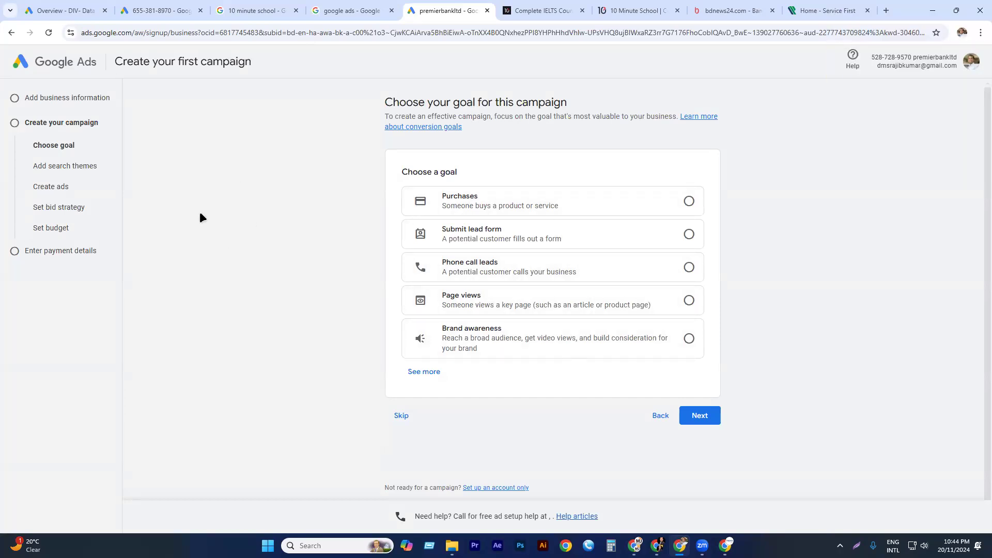
Expand the list of campaign goals and look through the app promotion, leads and sales options.
{"action": "left_click_drag", "start_coordinate": [402, 172], "coordinate": [524, 169]}
{"action": "left_click", "coordinate": [459, 370]}
{"action": "left_click", "coordinate": [423, 373]}
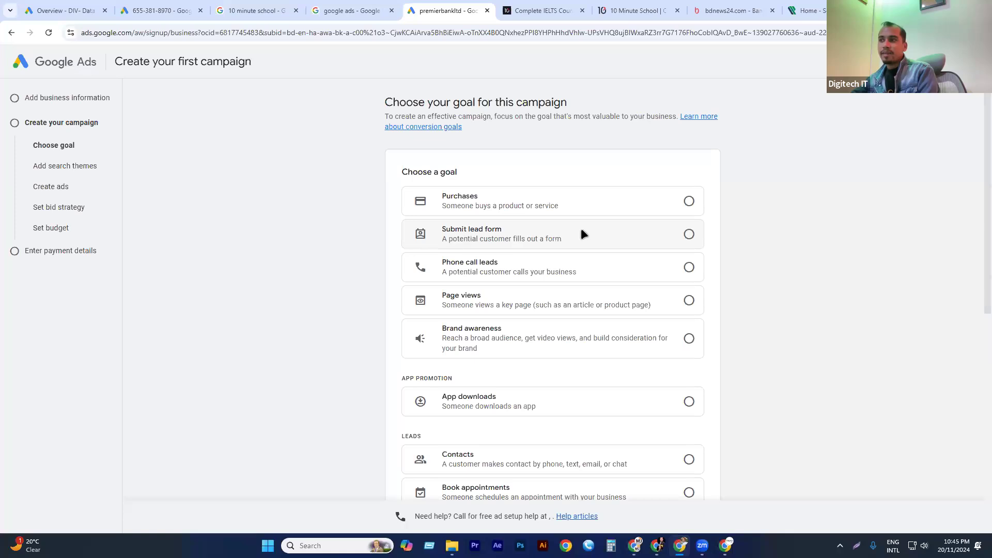
{"action": "scroll", "coordinate": [465, 274], "scroll_direction": "down", "scroll_amount": 1}
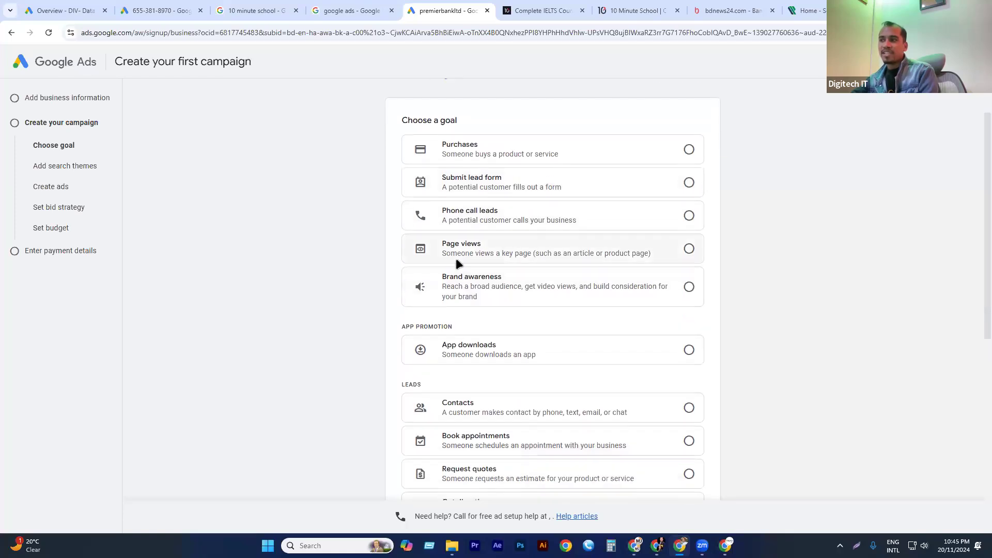
{"action": "scroll", "coordinate": [496, 315], "scroll_direction": "down", "scroll_amount": 1}
{"action": "scroll", "coordinate": [498, 443], "scroll_direction": "down", "scroll_amount": 2}
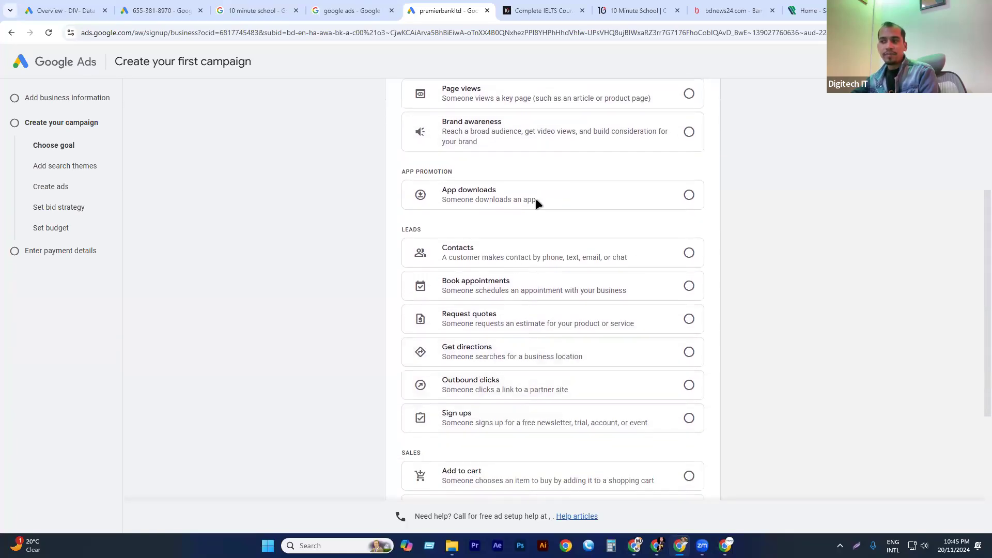
{"action": "scroll", "coordinate": [505, 281], "scroll_direction": "down", "scroll_amount": 2}
Look over the Premier Bank website's home page and its banking products, and return to the campaign's goal selection.
{"action": "left_click", "coordinate": [822, 9]}
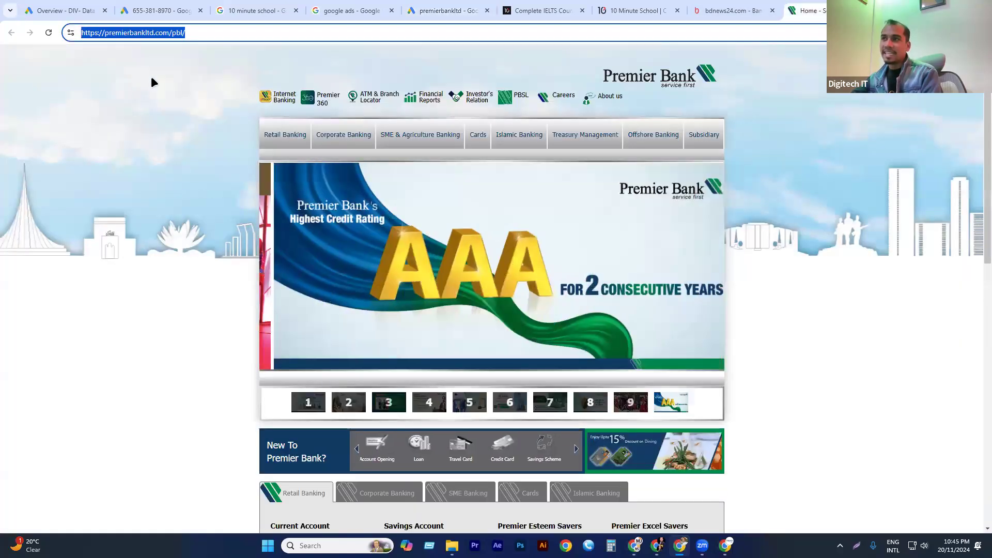
{"action": "left_click", "coordinate": [185, 113]}
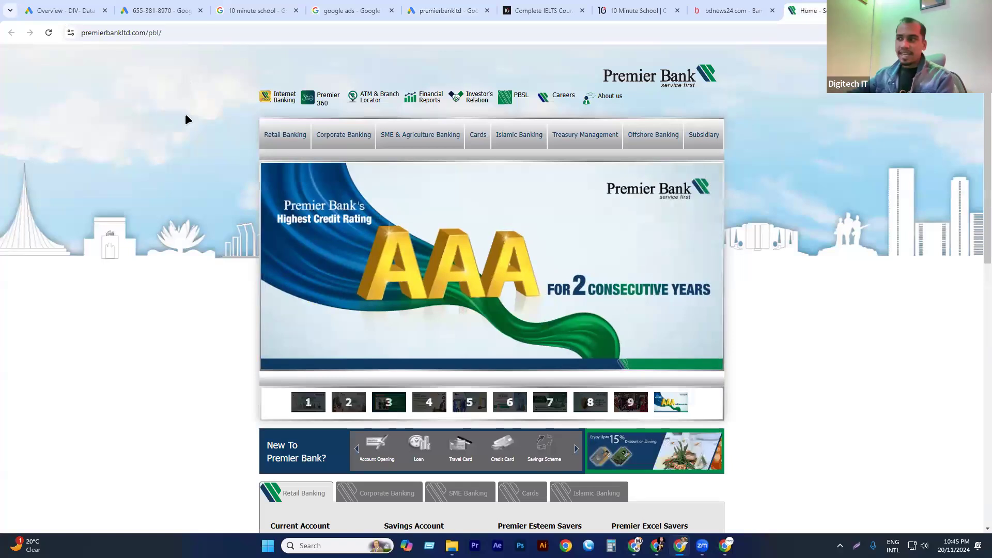
{"action": "scroll", "coordinate": [479, 342], "scroll_direction": "down", "scroll_amount": 6}
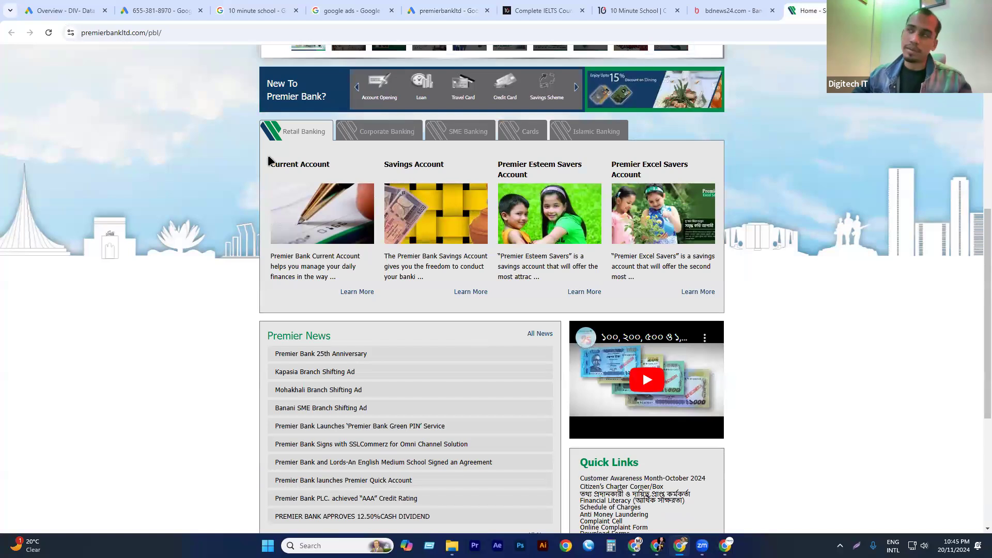
{"action": "left_click", "coordinate": [167, 35]}
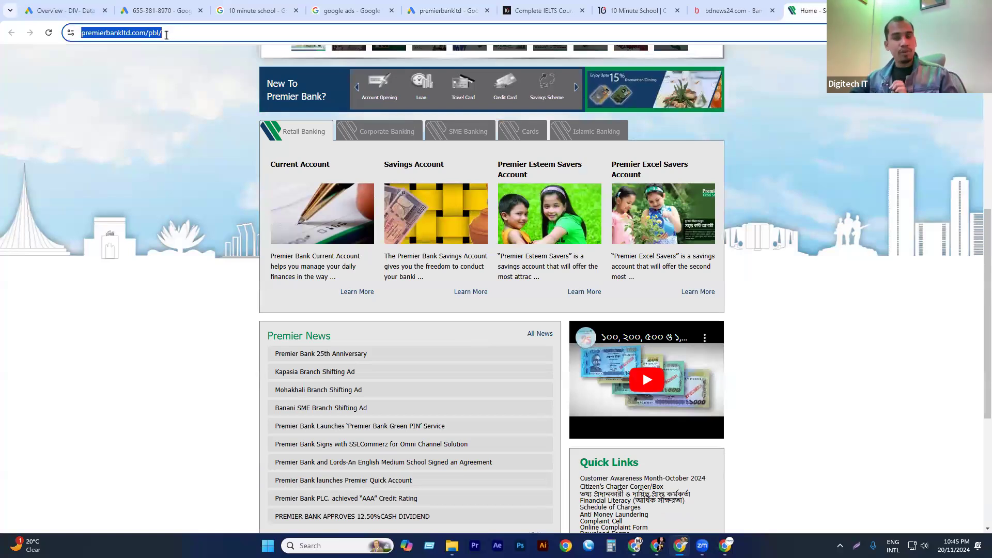
{"action": "left_click", "coordinate": [139, 9]}
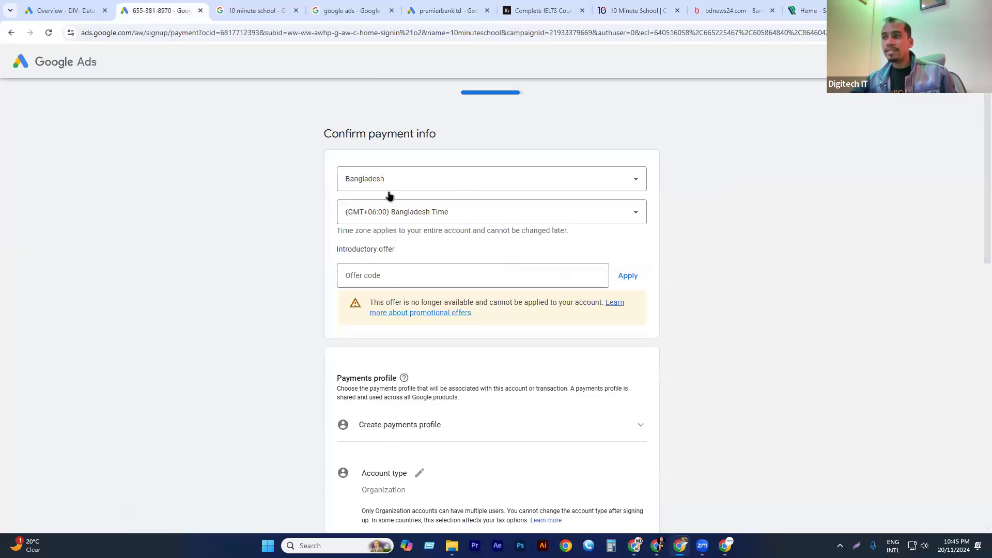
{"action": "left_click", "coordinate": [365, 9]}
{"action": "left_click", "coordinate": [465, 8]}
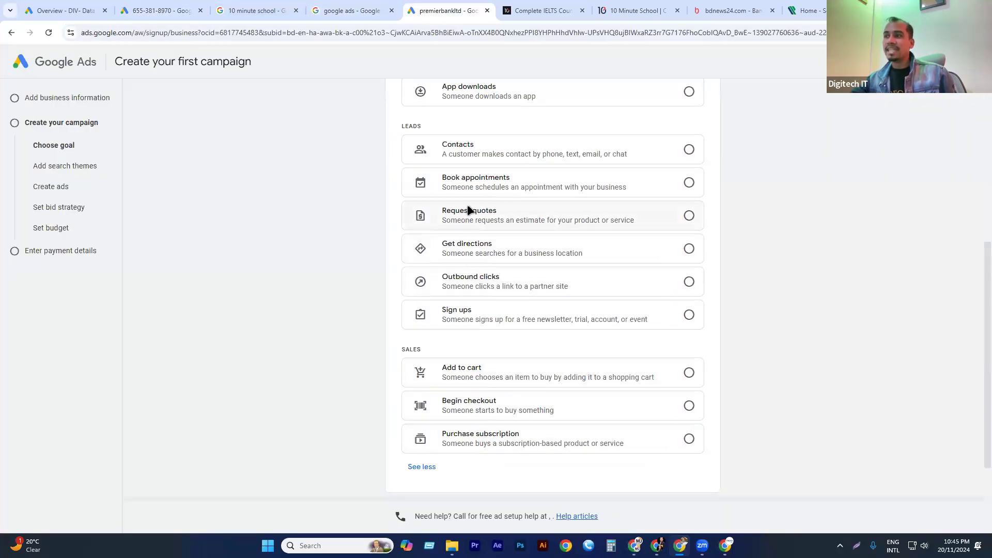
Choose Page views as the campaign goal and continue to the search themes.
{"action": "scroll", "coordinate": [471, 364], "scroll_direction": "down", "scroll_amount": 1}
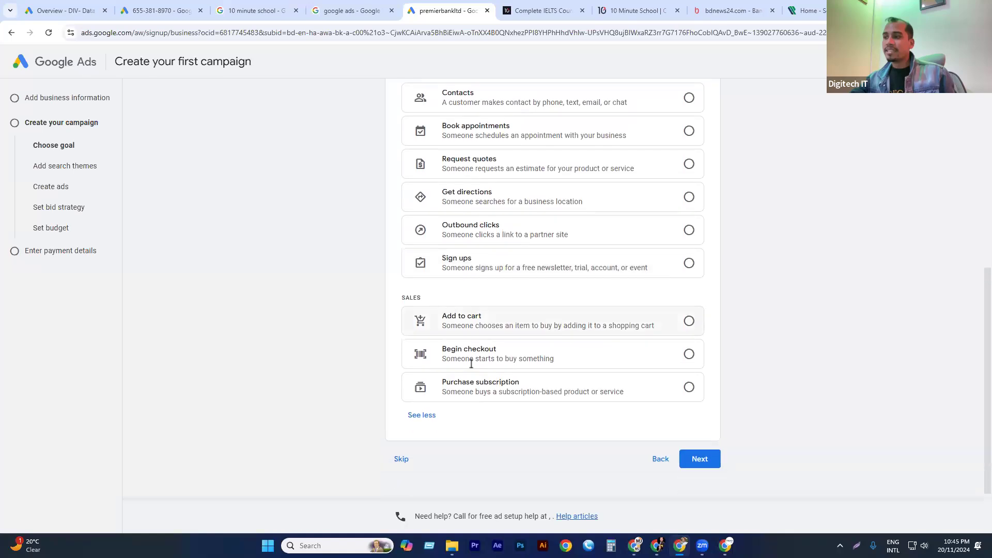
{"action": "scroll", "coordinate": [427, 353], "scroll_direction": "up", "scroll_amount": 2}
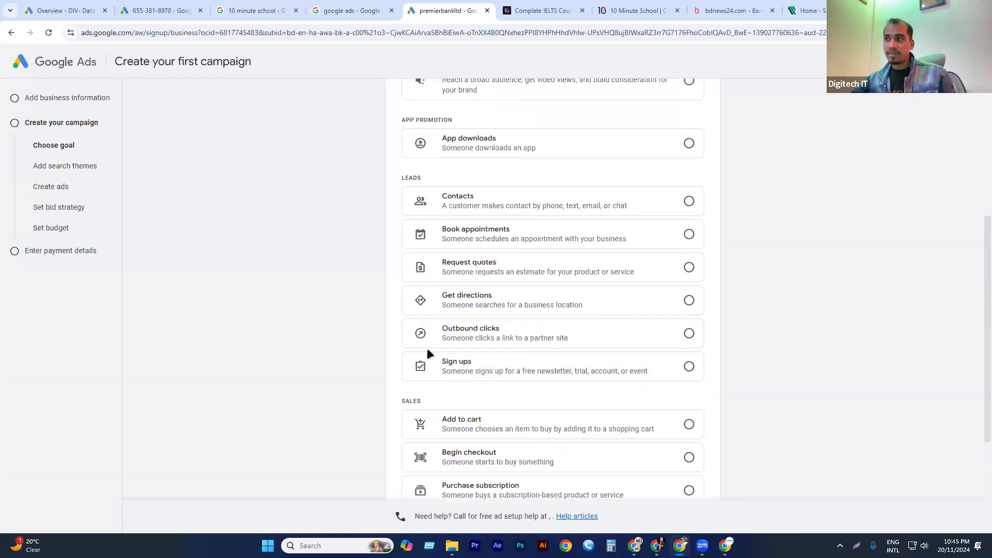
{"action": "scroll", "coordinate": [435, 216], "scroll_direction": "up", "scroll_amount": 3}
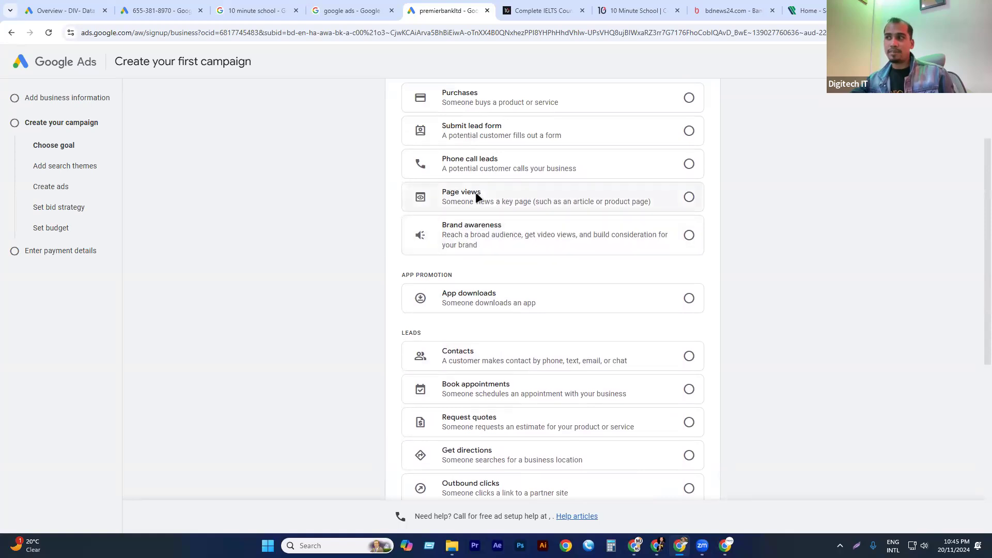
{"action": "left_click", "coordinate": [592, 194]}
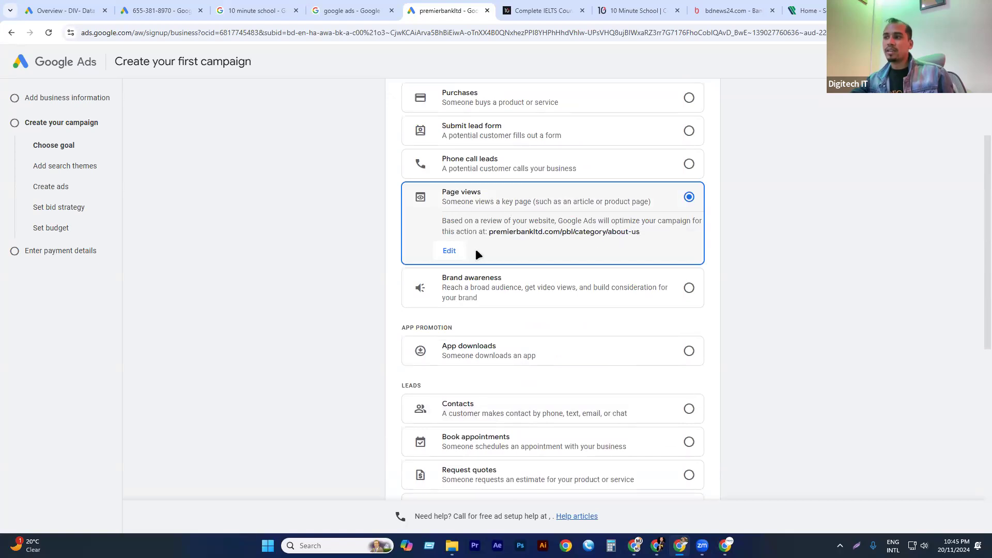
{"action": "scroll", "coordinate": [626, 302], "scroll_direction": "down", "scroll_amount": 7}
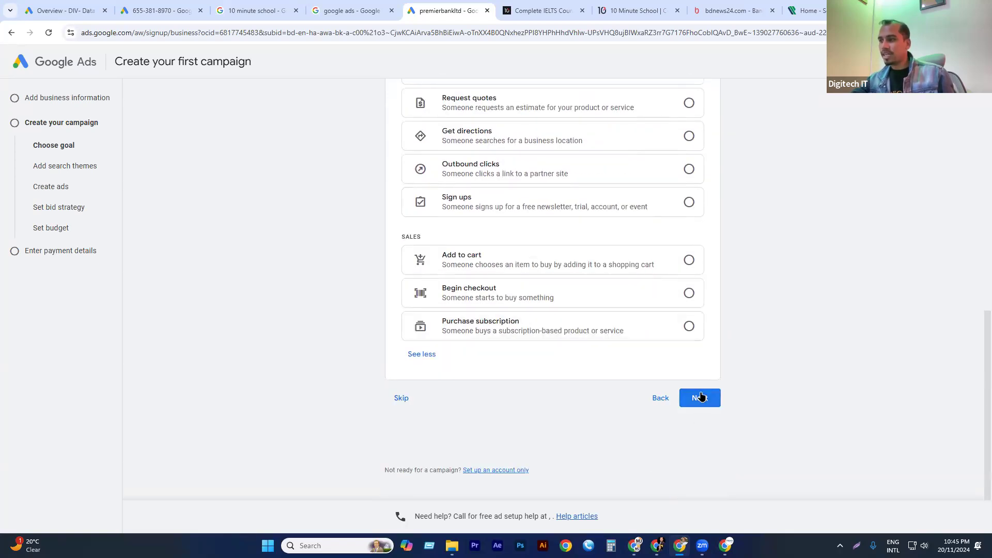
{"action": "left_click", "coordinate": [699, 400]}
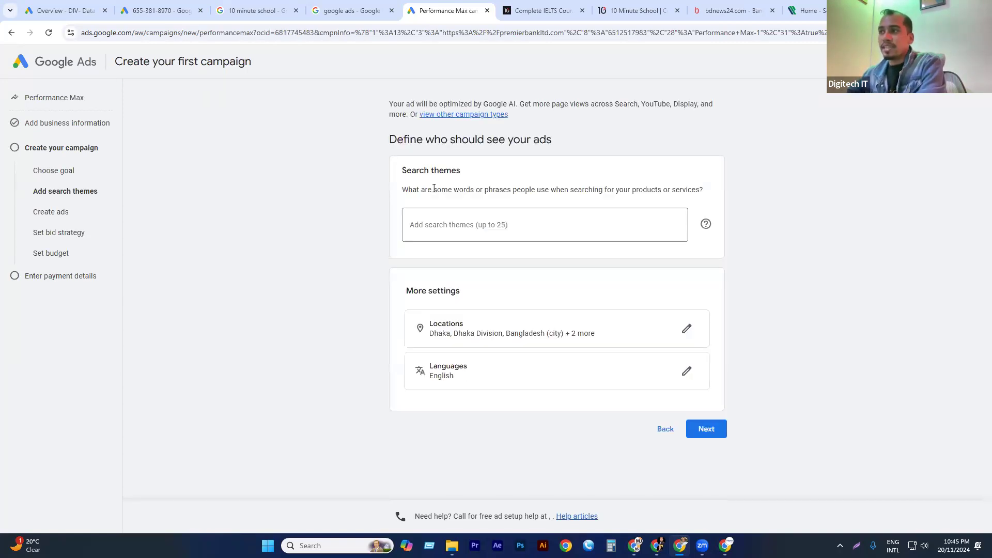
Add the search themes bank, loan and creditcard, and continue to ad creation with the suggested locations and language.
{"action": "left_click", "coordinate": [431, 233]}
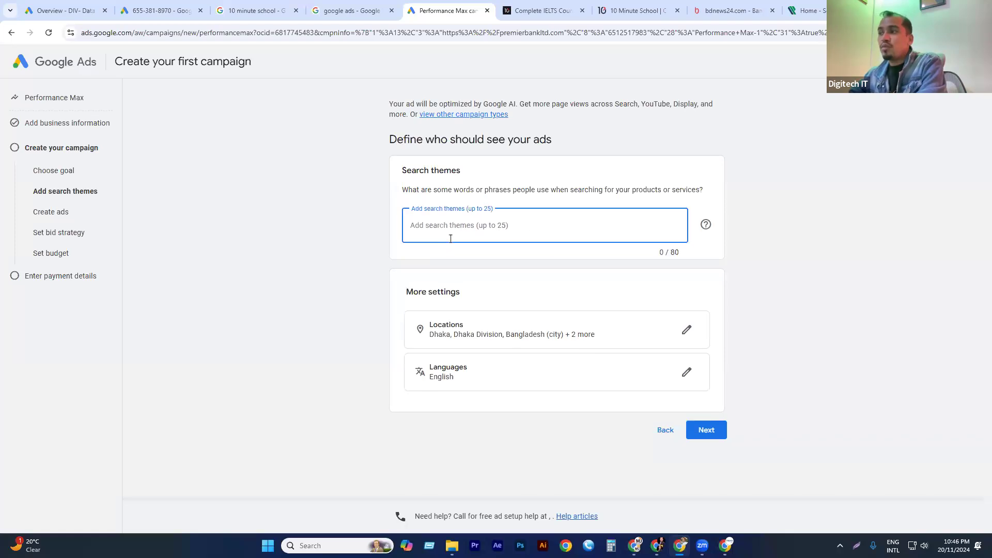
{"action": "type", "text": "ba"}
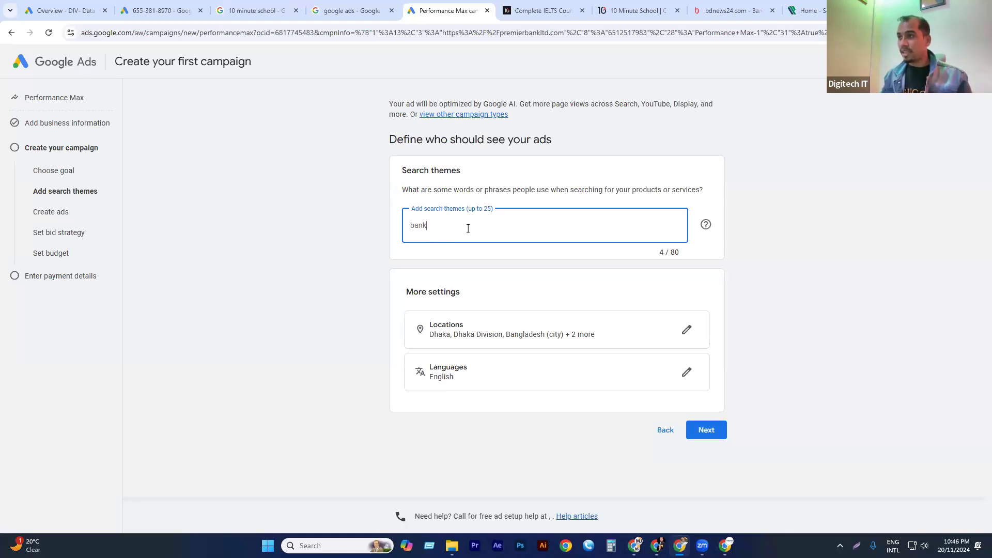
{"action": "type", "text": "nk"}
{"action": "key", "text": "Return"}
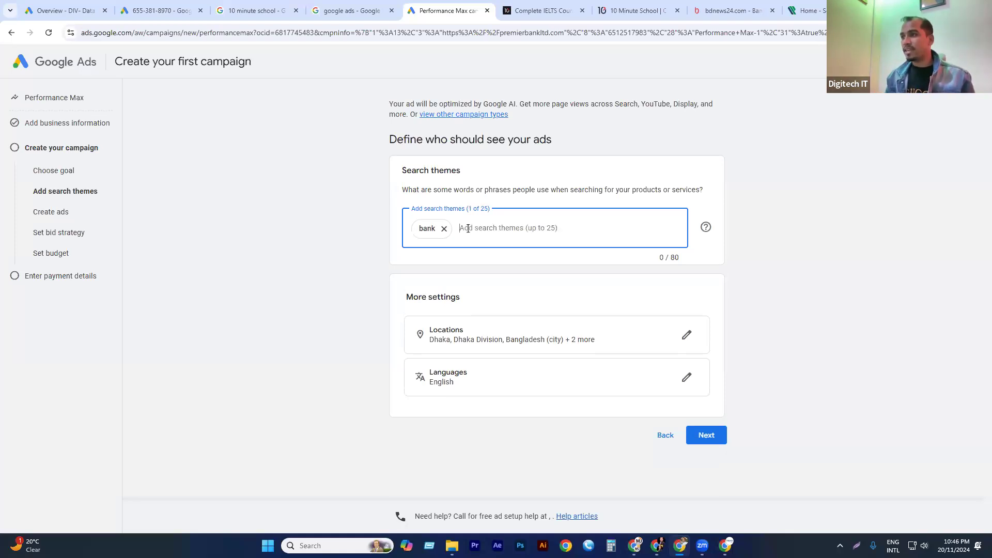
{"action": "type", "text": "loan"}
{"action": "key", "text": "Return"}
{"action": "type", "text": "credit"}
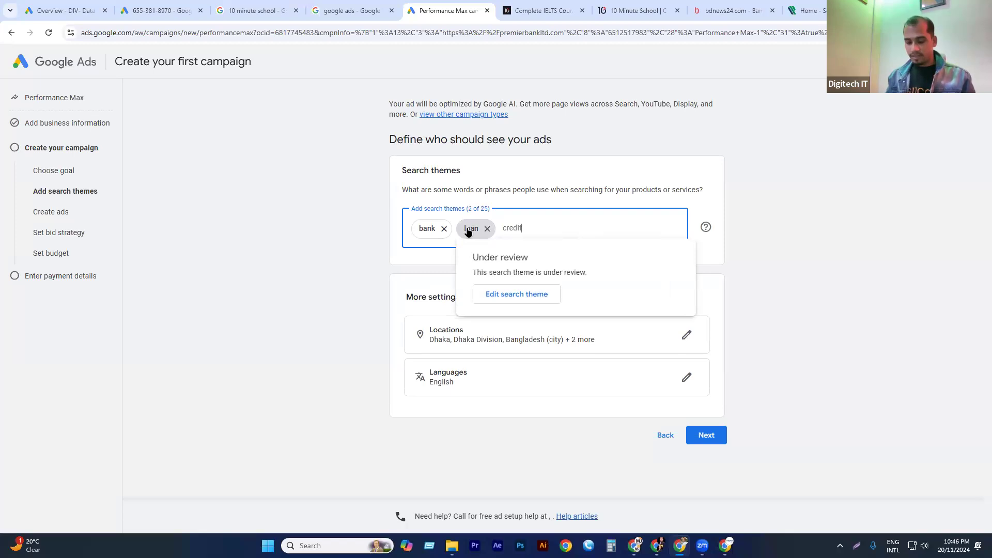
{"action": "type", "text": "card"}
{"action": "key", "text": "Return"}
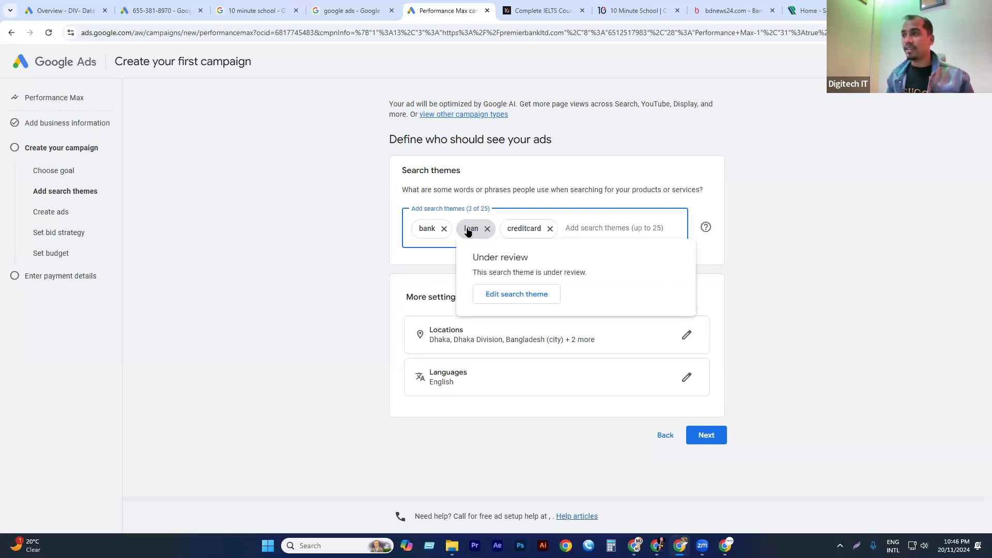
{"action": "left_click", "coordinate": [228, 166]}
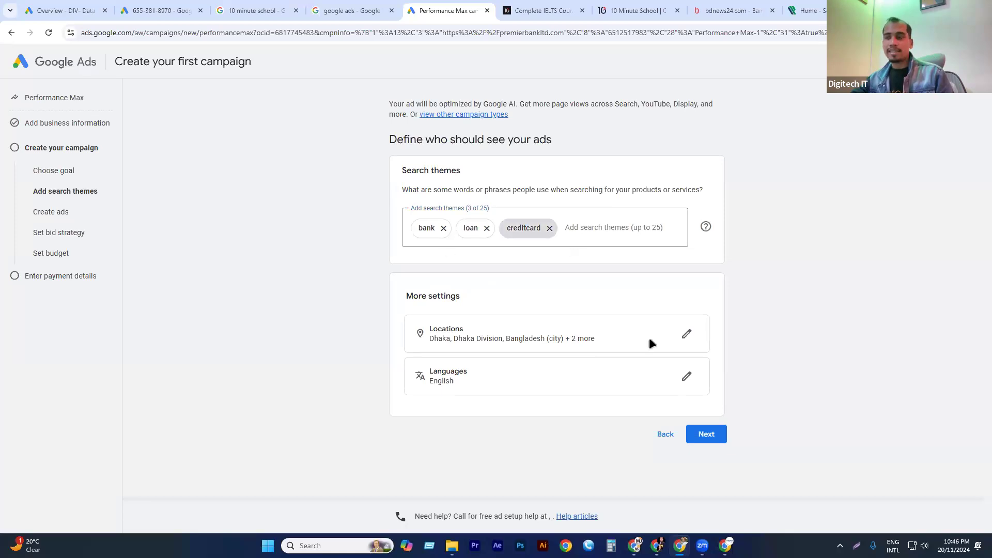
{"action": "left_click", "coordinate": [709, 437]}
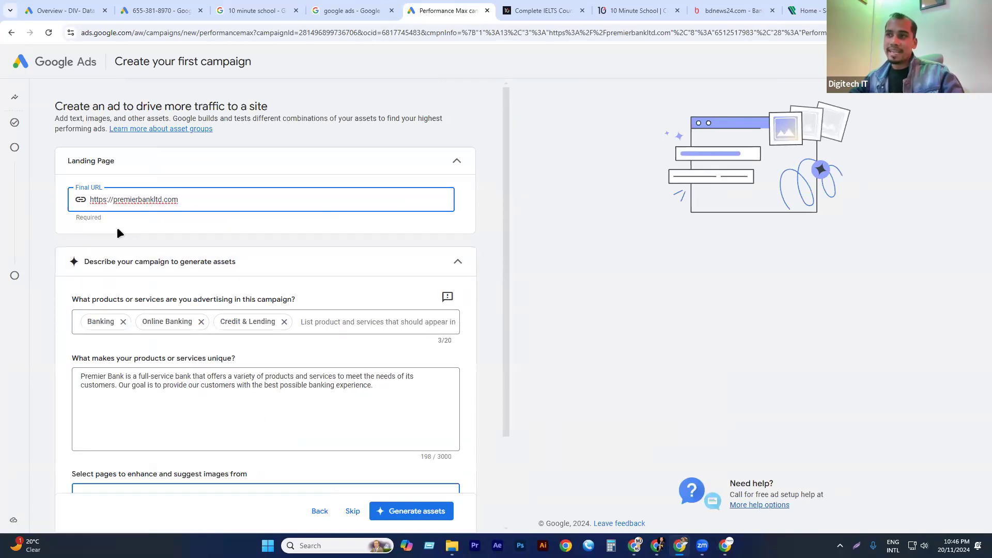
Review the prefilled final URL, advertised services, business description and image source page for generating ad assets.
{"action": "left_click_drag", "start_coordinate": [184, 198], "coordinate": [77, 203]}
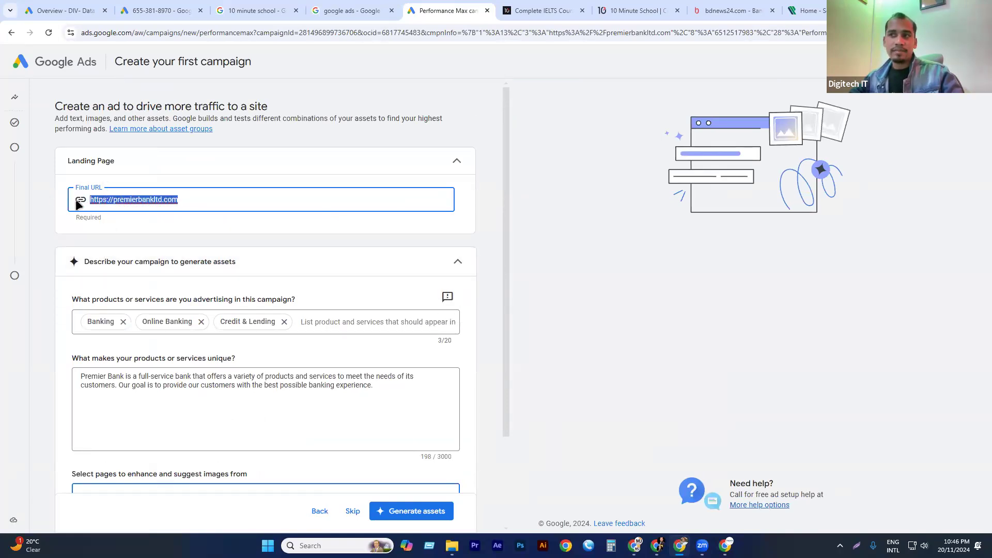
{"action": "scroll", "coordinate": [124, 290], "scroll_direction": "down", "scroll_amount": 2}
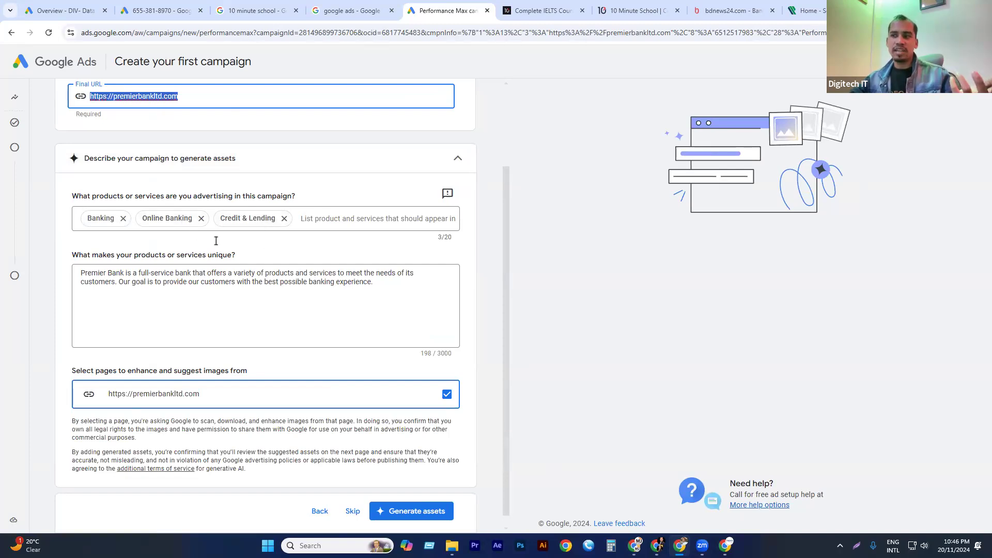
{"action": "scroll", "coordinate": [216, 241], "scroll_direction": "down", "scroll_amount": 1}
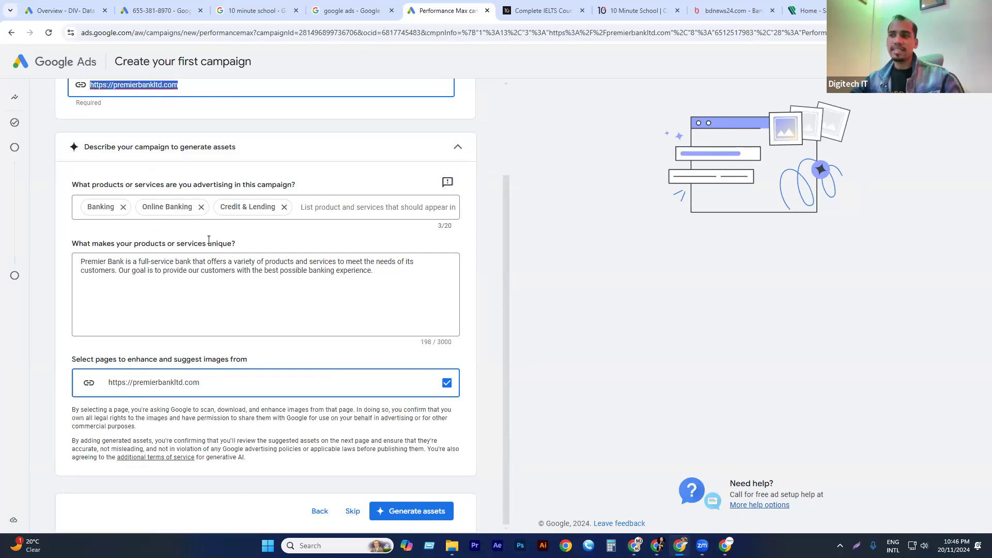
{"action": "left_click", "coordinate": [100, 266]}
{"action": "left_click_drag", "start_coordinate": [375, 271], "coordinate": [75, 270]}
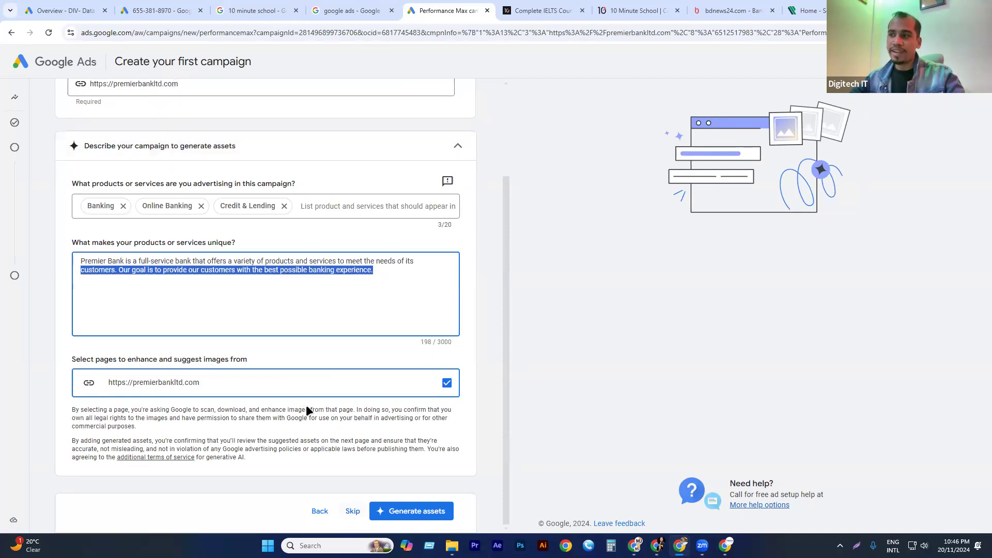
Skip asset generation and view the ad preview for YouTube, Gmail and Search, leaving it on Display.
{"action": "left_click", "coordinate": [350, 512]}
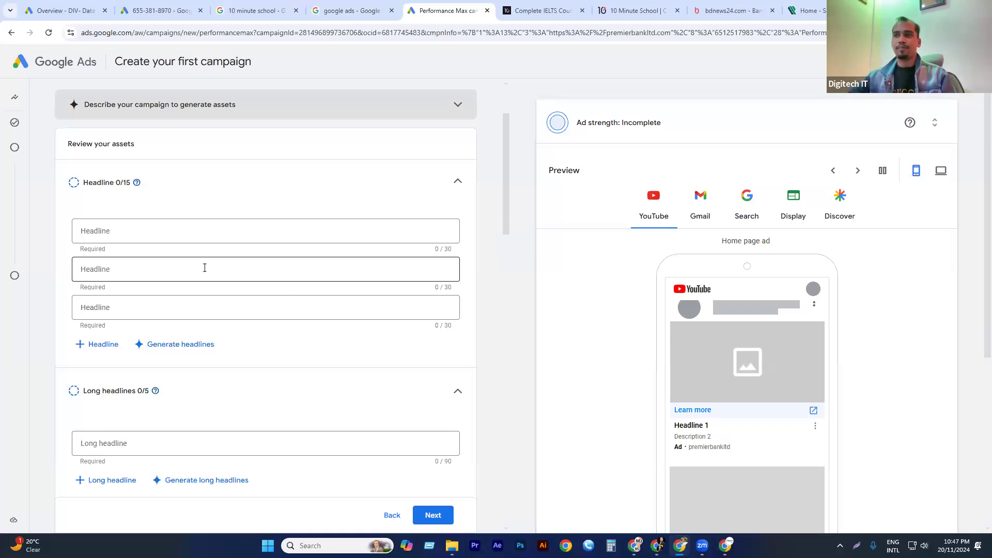
{"action": "left_click", "coordinate": [105, 233]}
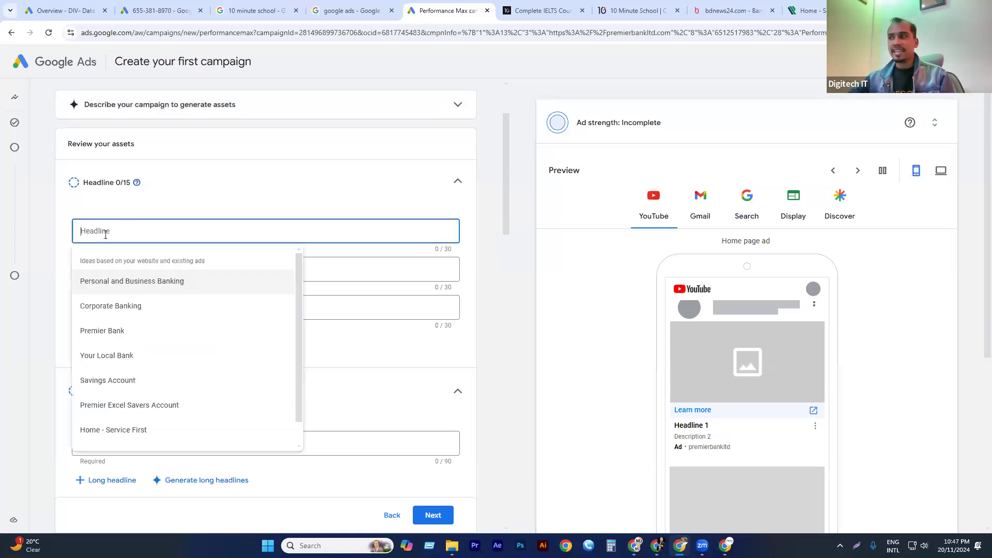
{"action": "left_click", "coordinate": [785, 211]}
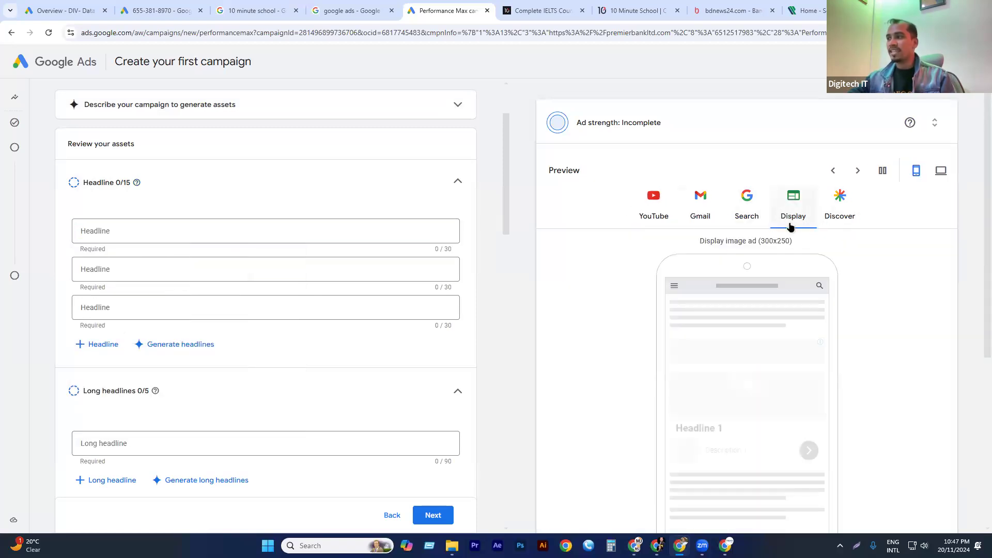
{"action": "left_click", "coordinate": [747, 213]}
{"action": "left_click", "coordinate": [706, 209]}
{"action": "left_click", "coordinate": [659, 212]}
{"action": "left_click", "coordinate": [790, 211]}
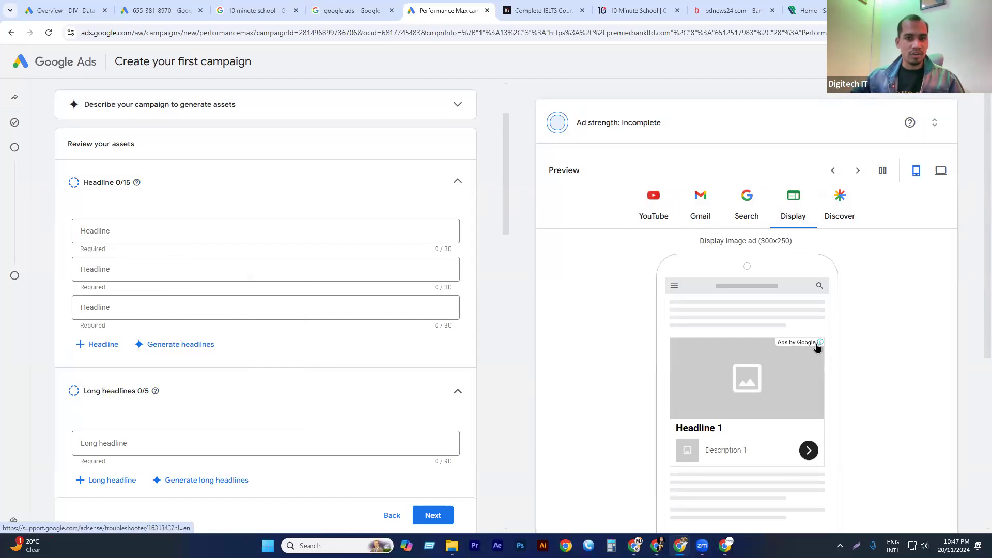
Enter the website's name without its address prefix and domain ending, premierbankltd, as the first headline.
{"action": "left_click", "coordinate": [103, 237]}
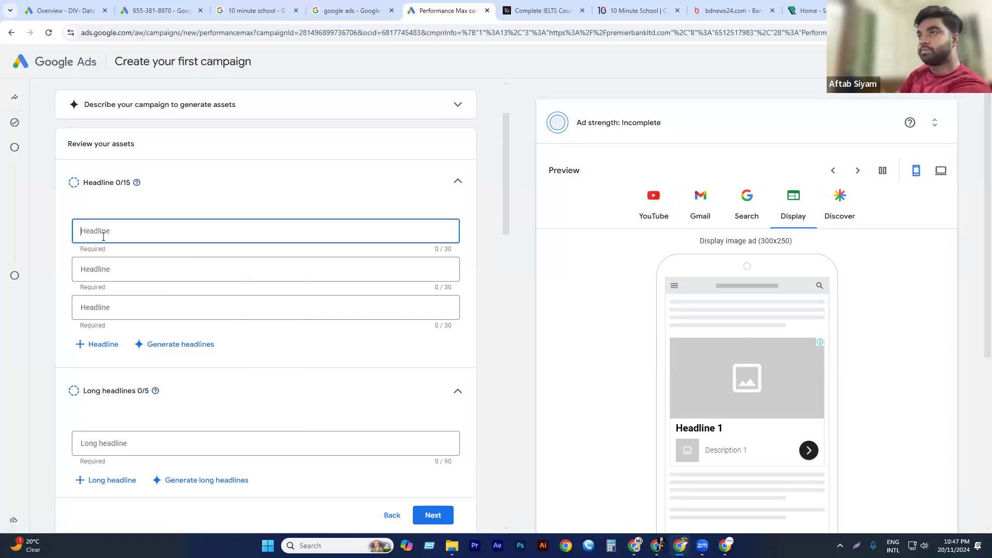
{"action": "type", "text": "https://premierbankltd.com/pb"}
{"action": "key", "text": "BackSpace"}
{"action": "key", "text": "BackSpace"}
{"action": "key", "text": "BackSpace"}
{"action": "key", "text": "BackSpace"}
{"action": "left_click_drag", "start_coordinate": [104, 231], "coordinate": [3, 233]}
{"action": "key", "text": "BackSpace"}
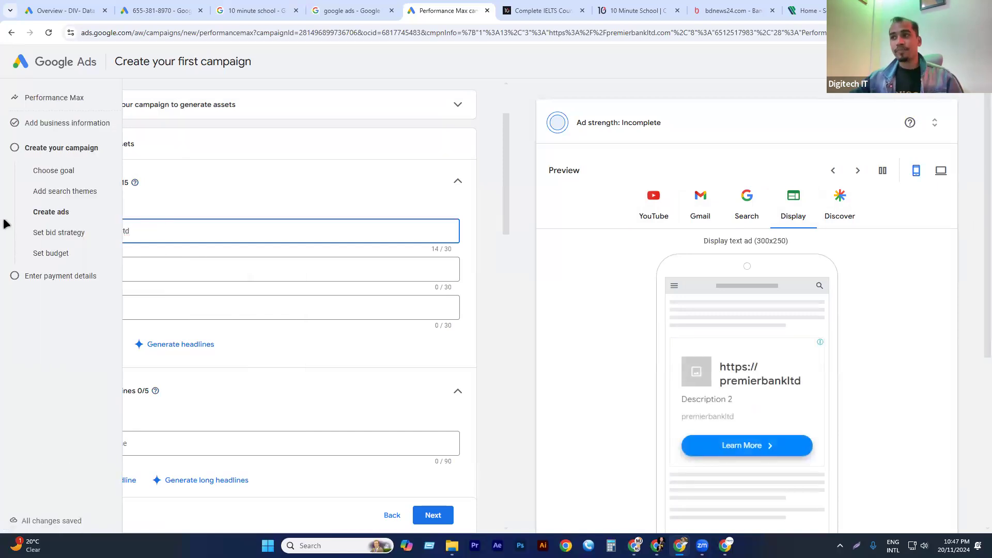
Add the suggested ideas Personal and Business Banking and Premier Bank as the second and third headlines.
{"action": "left_click", "coordinate": [379, 269]}
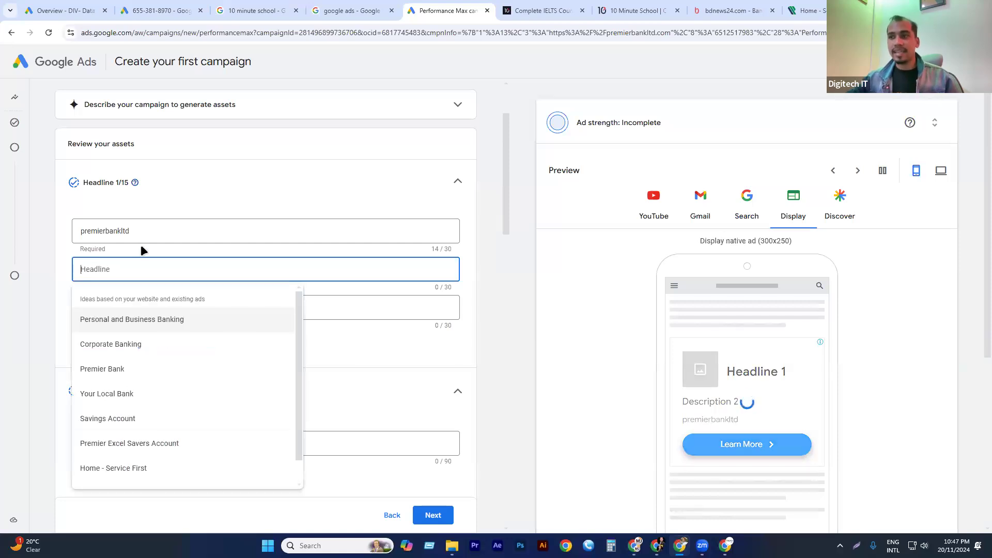
{"action": "left_click", "coordinate": [137, 321]}
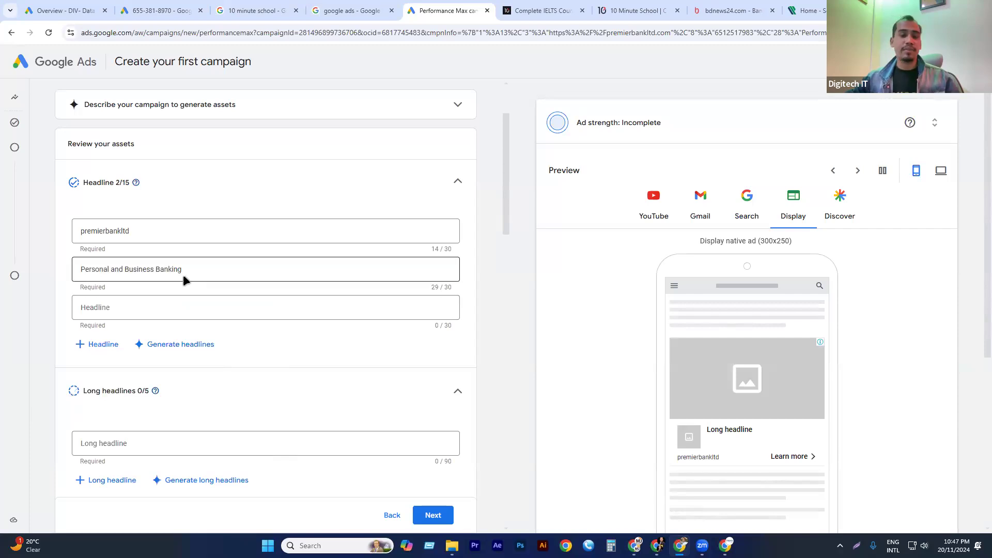
{"action": "left_click", "coordinate": [141, 309]}
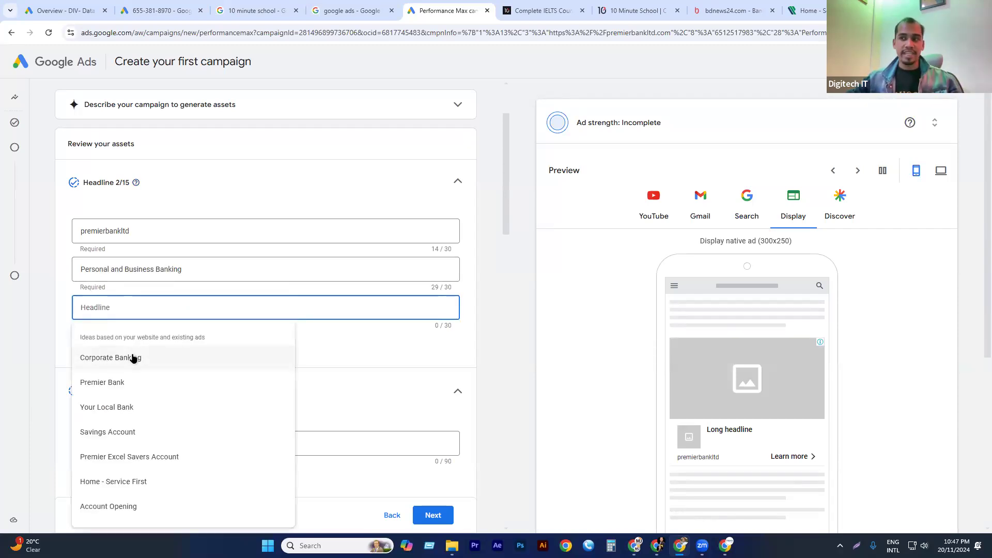
{"action": "left_click", "coordinate": [126, 381]}
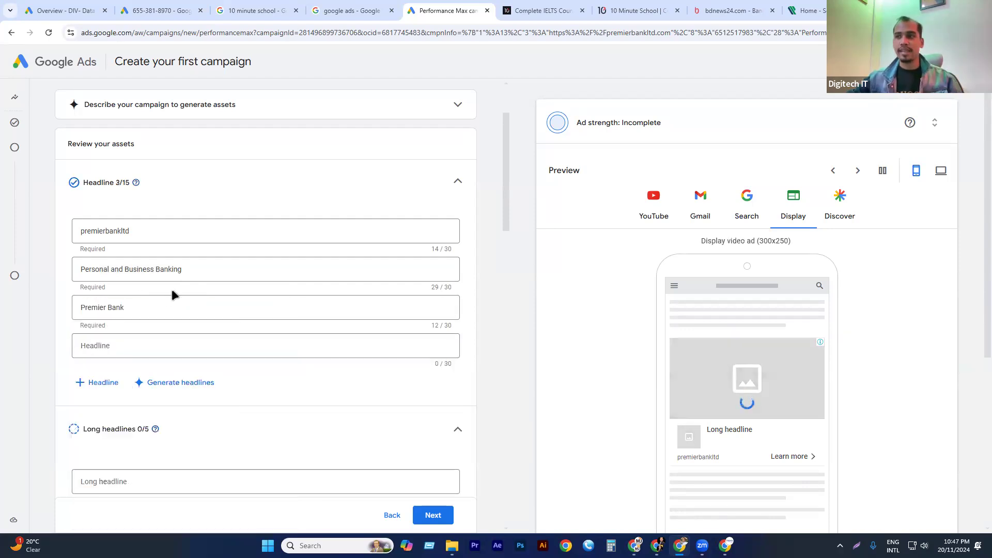
Look over the Premier Bank home page and the bdnews24.com banner ads for long headline wording, and return to the campaign's ad assets.
{"action": "scroll", "coordinate": [172, 290], "scroll_direction": "down", "scroll_amount": 2}
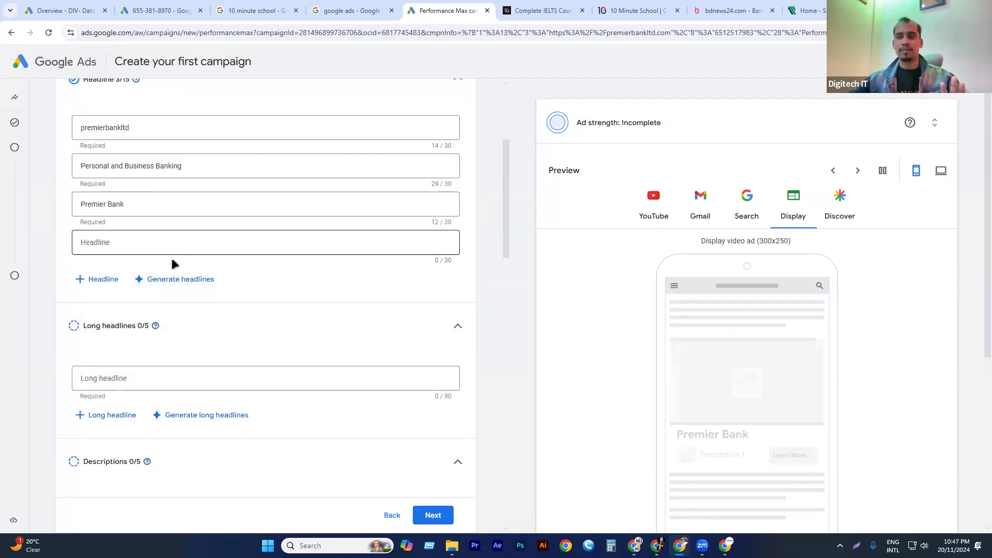
{"action": "scroll", "coordinate": [181, 233], "scroll_direction": "down", "scroll_amount": 1}
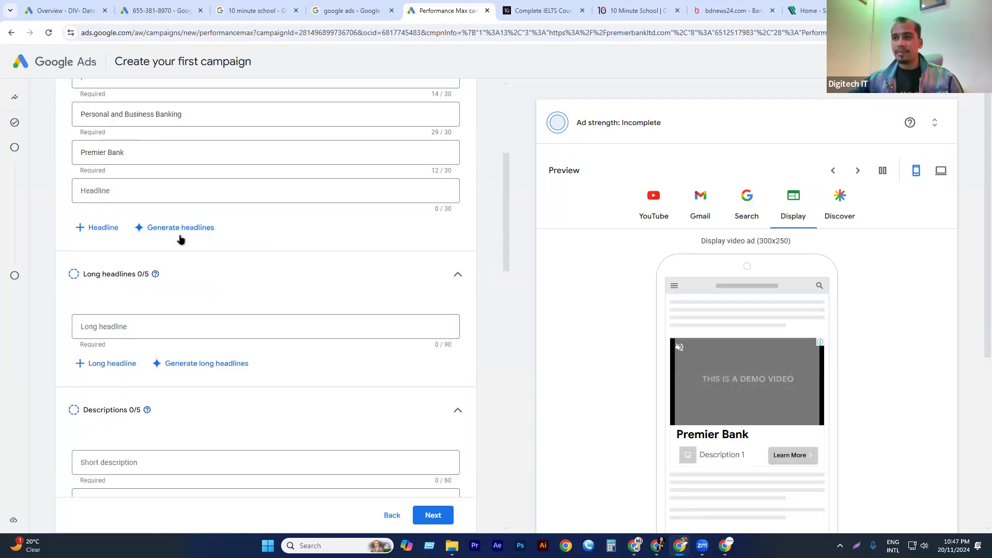
{"action": "left_click", "coordinate": [109, 329]}
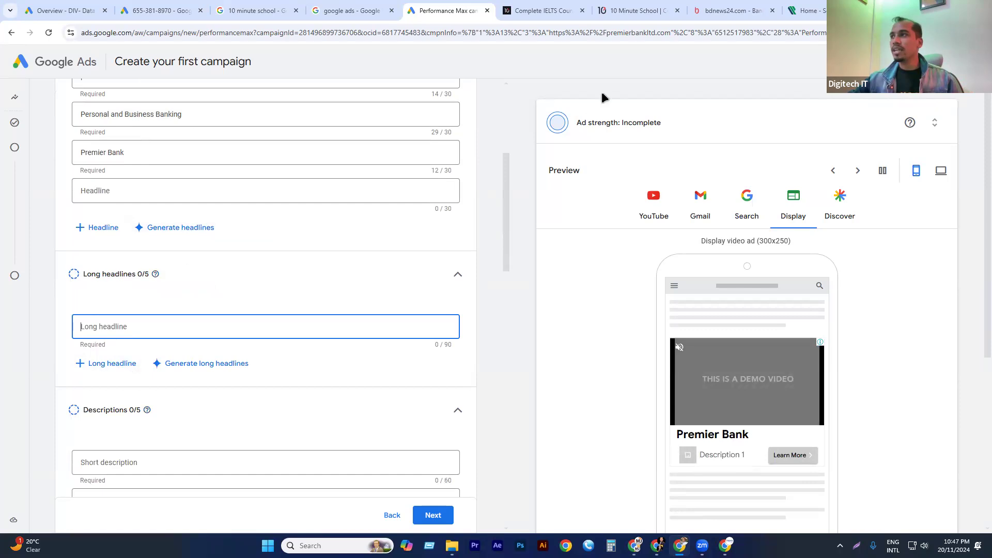
{"action": "left_click", "coordinate": [807, 11]}
{"action": "scroll", "coordinate": [339, 281], "scroll_direction": "up", "scroll_amount": 7}
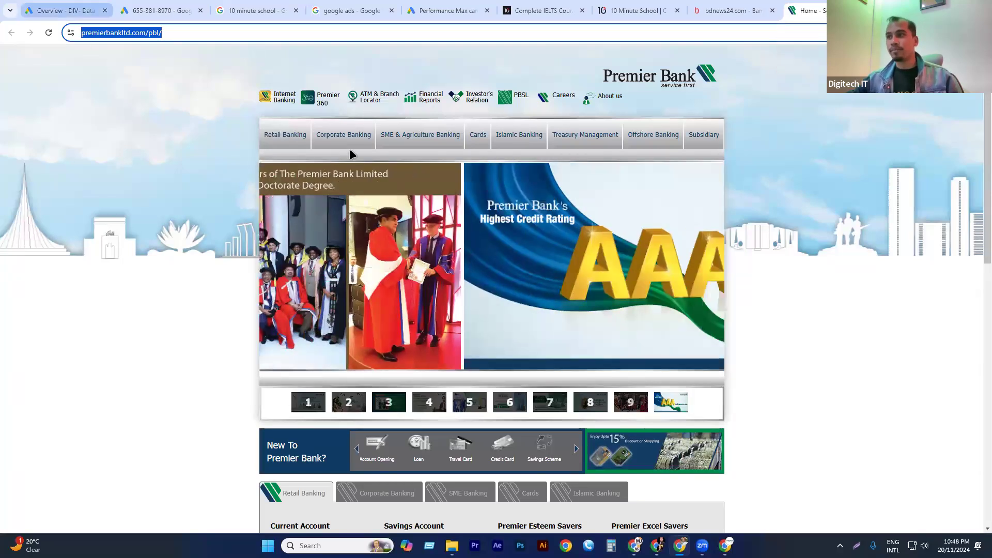
{"action": "left_click", "coordinate": [161, 10]}
{"action": "left_click", "coordinate": [450, 7]}
{"action": "left_click", "coordinate": [631, 8]}
{"action": "left_click", "coordinate": [727, 8]}
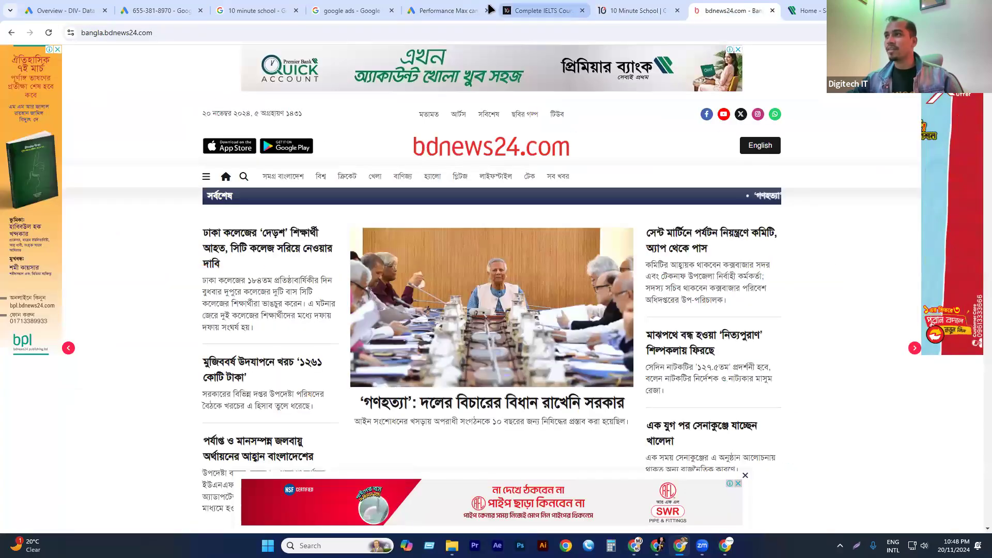
{"action": "left_click", "coordinate": [518, 8]}
{"action": "key", "text": "ctrl+shift+Tab"}
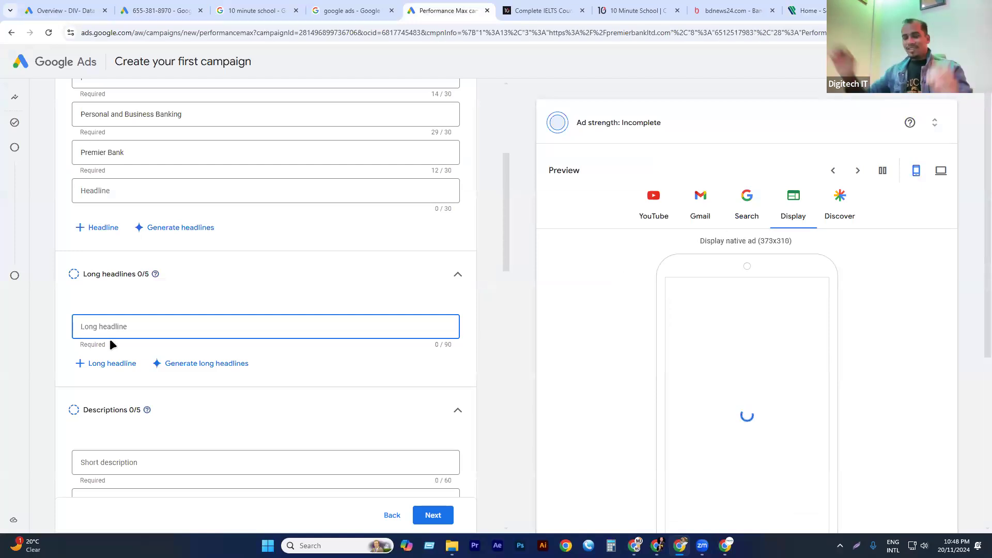
Paste the website address as the first long headline and edit it down to Premier bank ltd.
{"action": "type", "text": "https://premierbankltd.com/pbl/"}
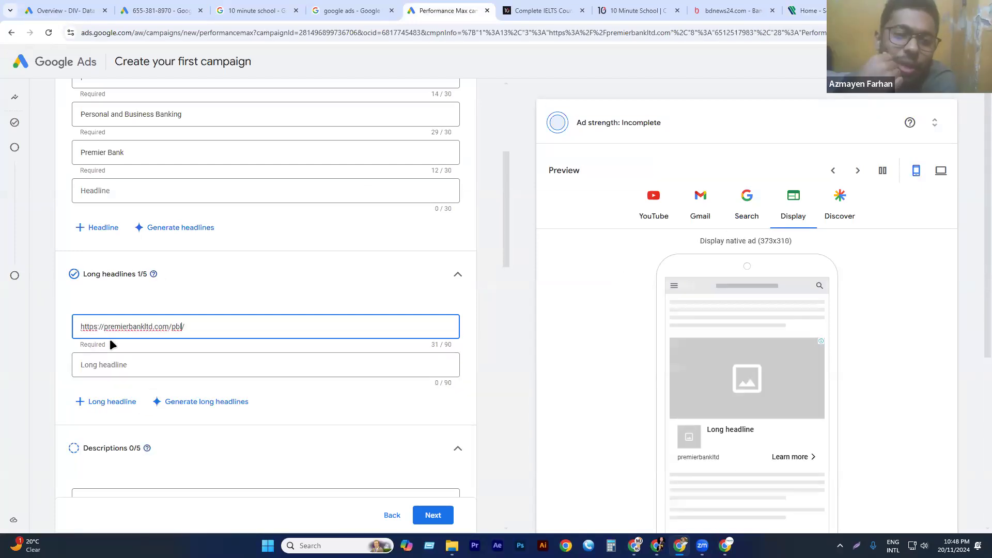
{"action": "key", "text": "BackSpace"}
{"action": "key", "text": "BackSpace"}
{"action": "key", "text": "BackSpace"}
{"action": "key", "text": "BackSpace"}
{"action": "key", "text": "BackSpace"}
{"action": "key", "text": "BackSpace"}
{"action": "key", "text": "BackSpace"}
{"action": "key", "text": "BackSpace"}
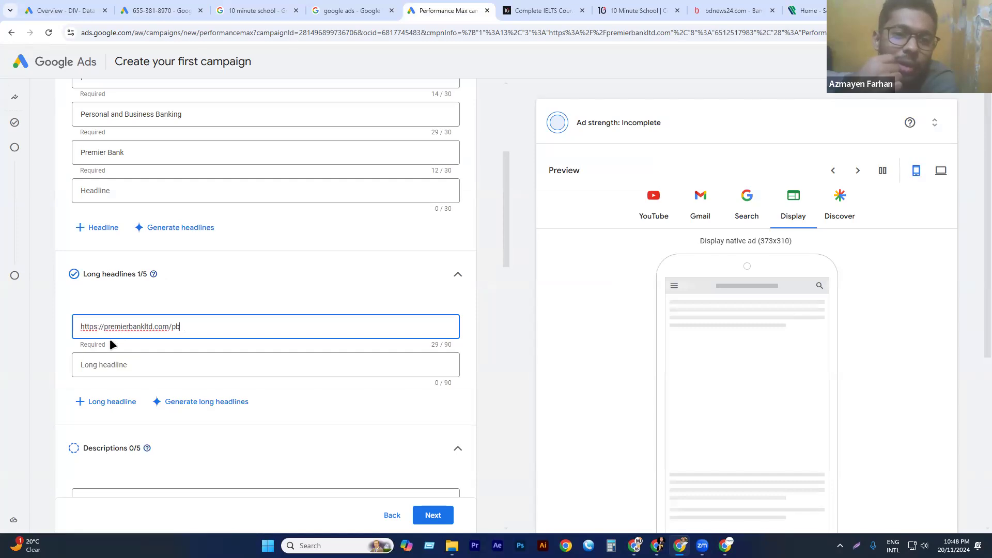
{"action": "key", "text": "BackSpace"}
{"action": "key", "text": "Left"}
{"action": "key", "text": "Left"}
{"action": "key", "text": "Left"}
{"action": "key", "text": "Left"}
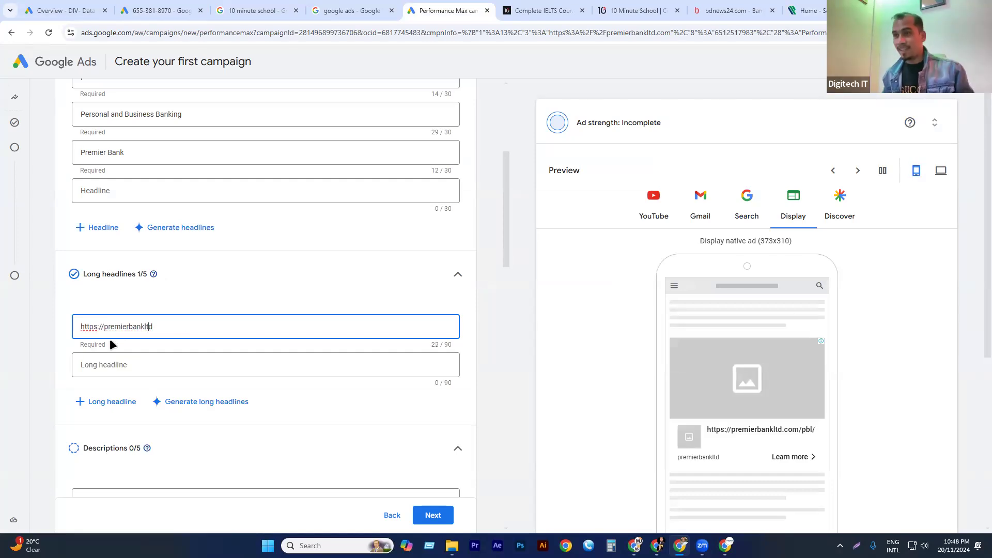
{"action": "key", "text": "Left"}
{"action": "key", "text": "Left"}
{"action": "key", "text": "Left"}
{"action": "key", "text": "Left"}
{"action": "key", "text": "Left"}
{"action": "key", "text": "Left"}
{"action": "key", "text": "Left"}
{"action": "key", "text": "Left"}
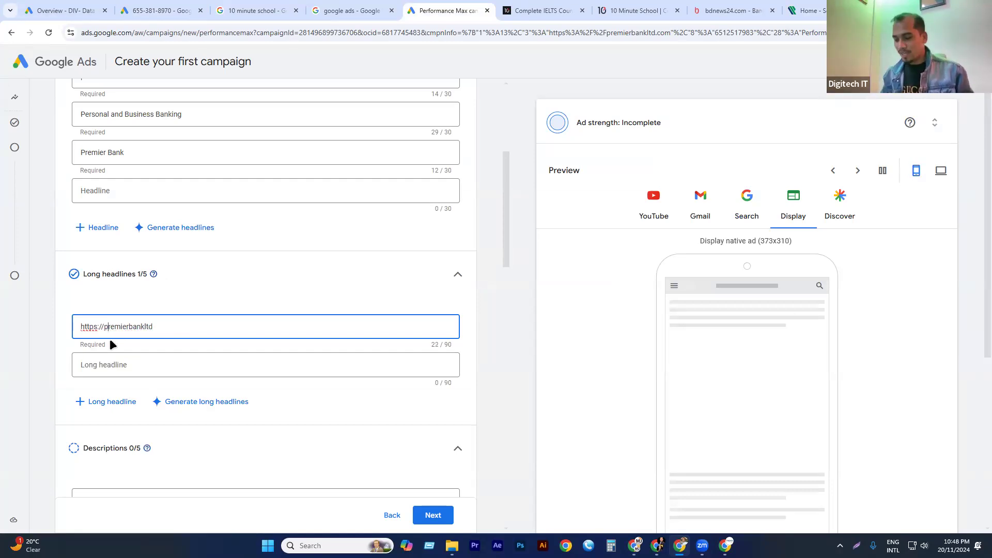
{"action": "key", "text": "BackSpace"}
{"action": "key", "text": "BackSpace"}
{"action": "key", "text": "BackSpace"}
{"action": "key", "text": "BackSpace"}
{"action": "key", "text": "BackSpace"}
{"action": "key", "text": "BackSpace"}
{"action": "key", "text": "BackSpace"}
{"action": "key", "text": "BackSpace"}
{"action": "key", "text": "BackSpace"}
{"action": "type", "text": "P"}
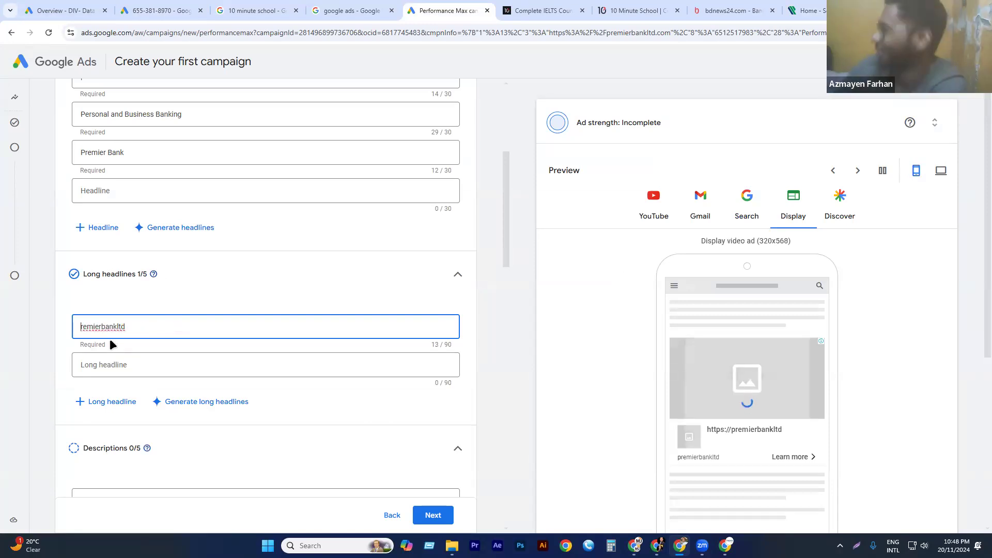
{"action": "key", "text": "Right"}
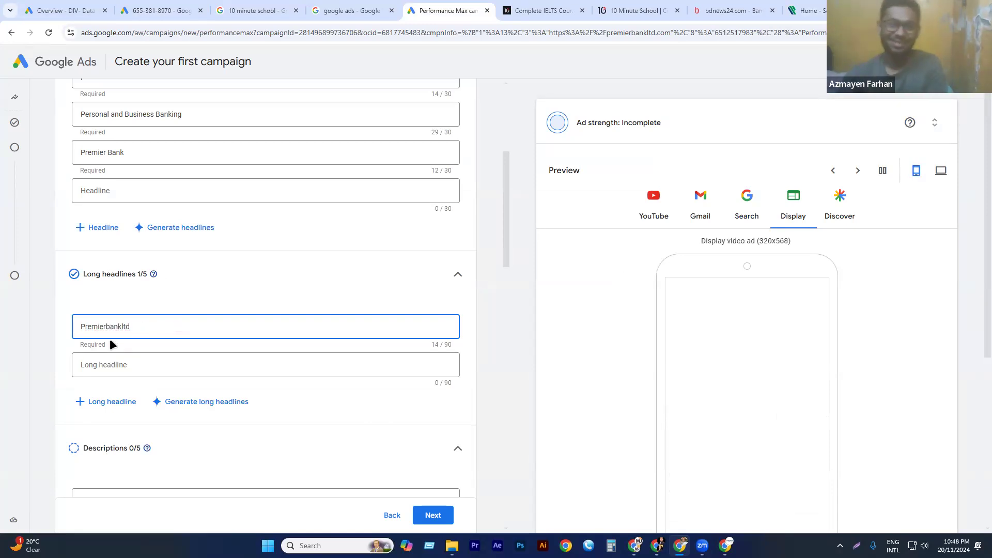
{"action": "key", "text": "Right"}
{"action": "key", "text": "Right"}
{"action": "key", "text": "Right"}
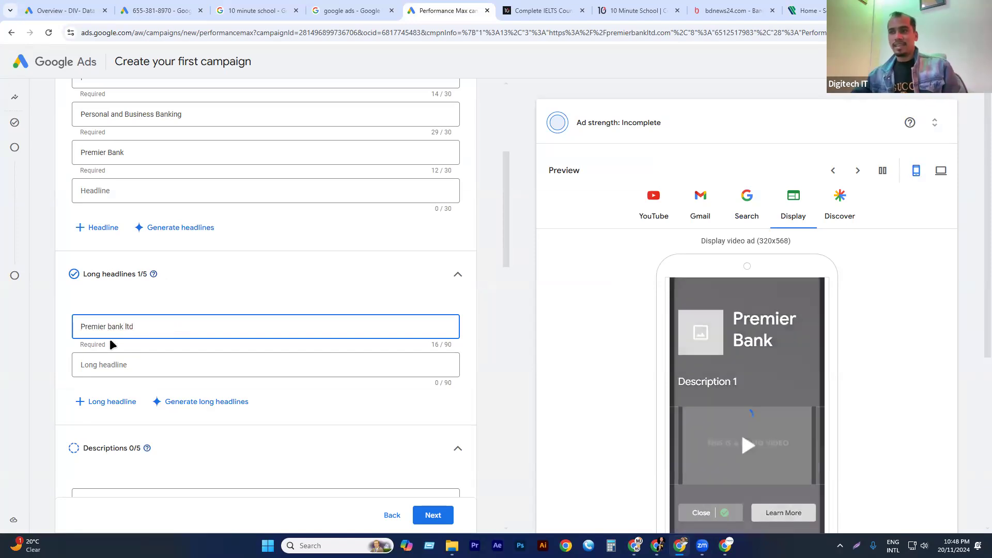
Extend the first long headline with the bank's slogan to read Premier bank ltd- Service First.
{"action": "left_click", "coordinate": [159, 329]}
{"action": "type", "text": "- Ser"}
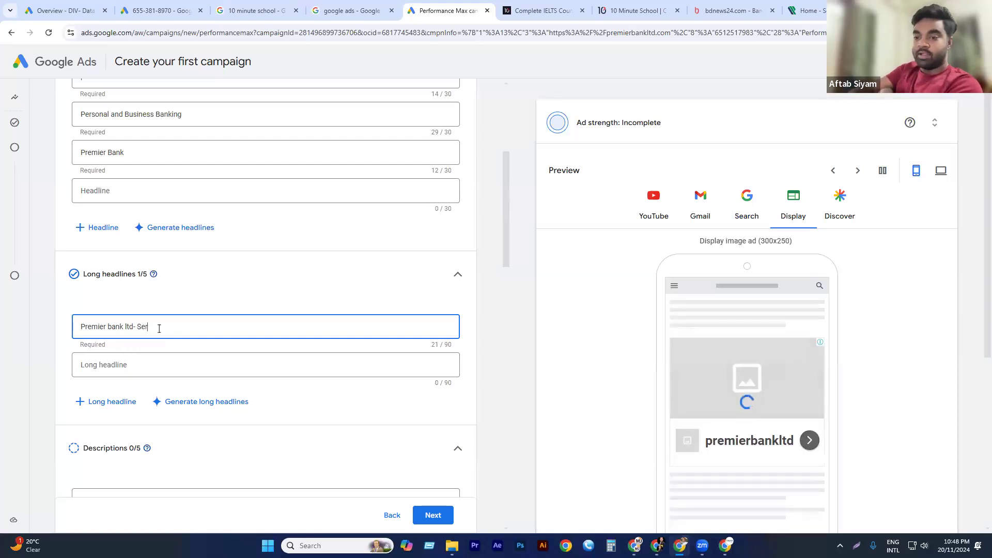
{"action": "type", "text": "vice"}
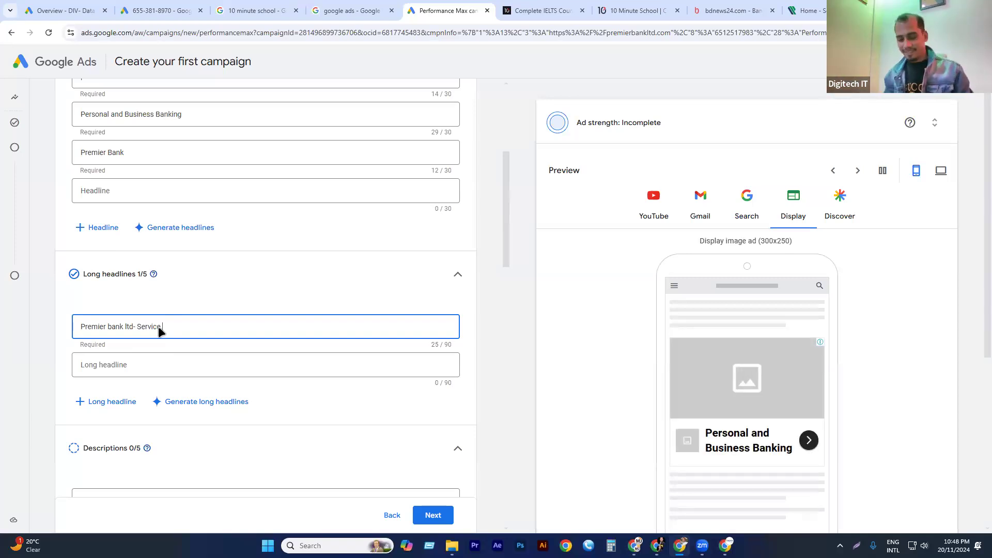
{"action": "type", "text": " First"}
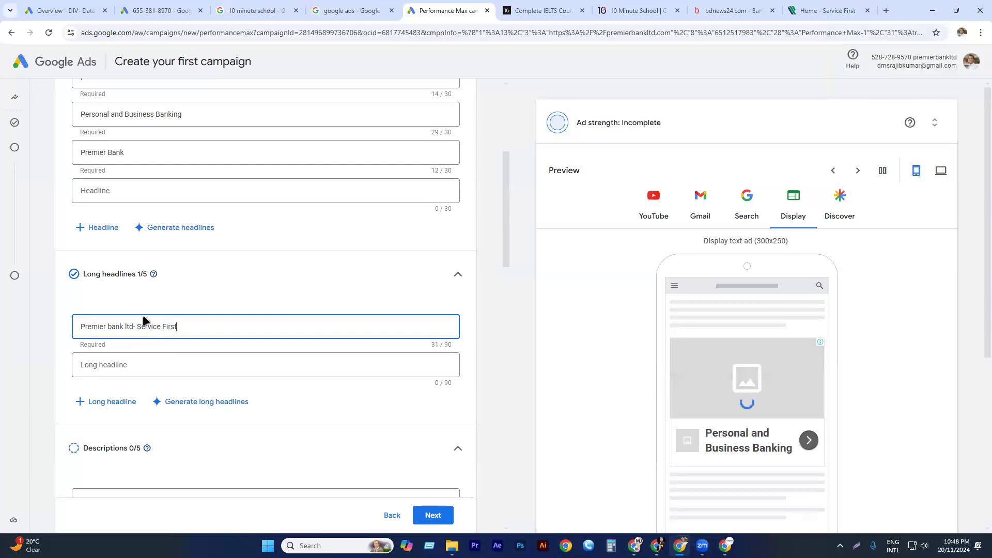
{"action": "left_click", "coordinate": [489, 308]}
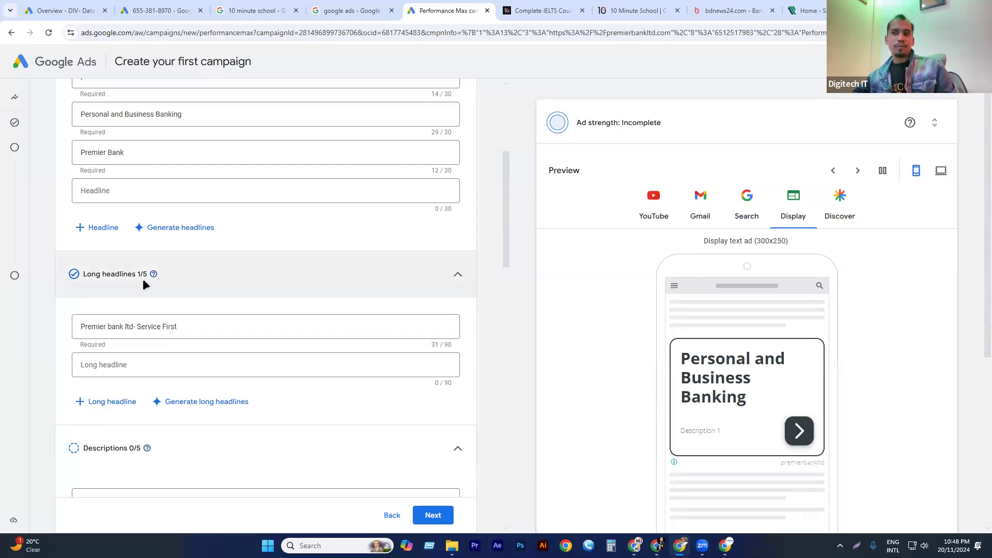
Copy the "Bangladesh's Best Bank 2022" award text from Awards & Milestones on the Premier Bank website for the short description.
{"action": "left_click", "coordinate": [131, 367]}
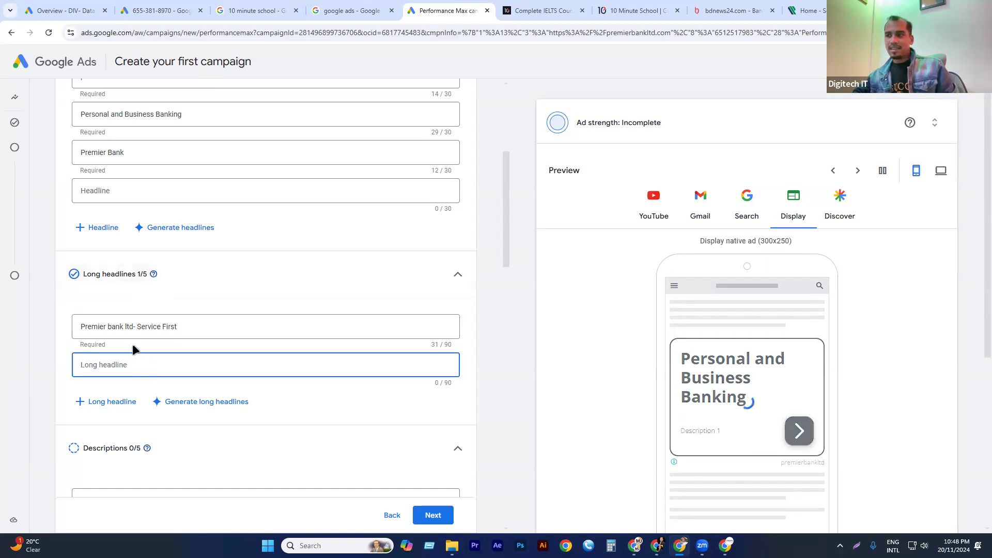
{"action": "scroll", "coordinate": [61, 296], "scroll_direction": "down", "scroll_amount": 2}
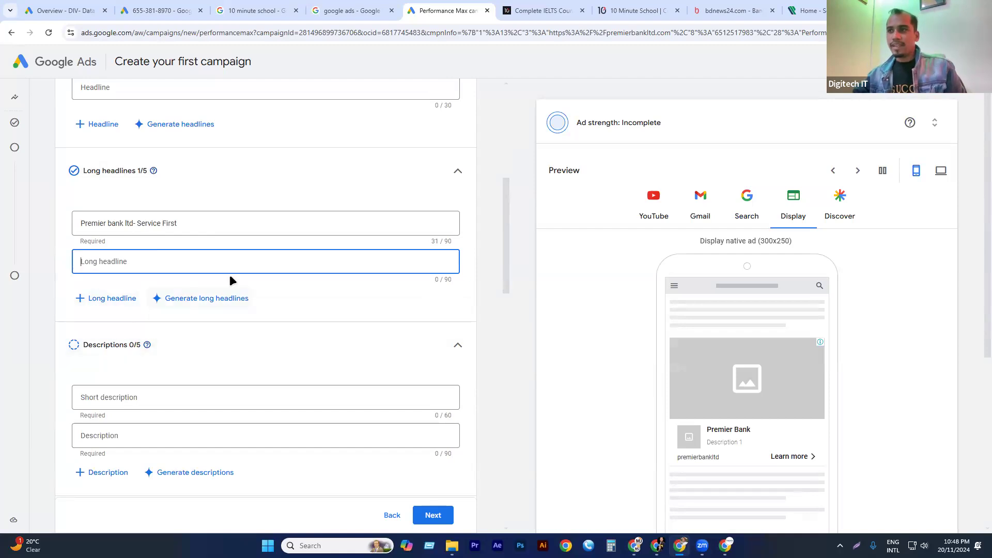
{"action": "scroll", "coordinate": [175, 234], "scroll_direction": "down", "scroll_amount": 2}
{"action": "left_click", "coordinate": [128, 292]}
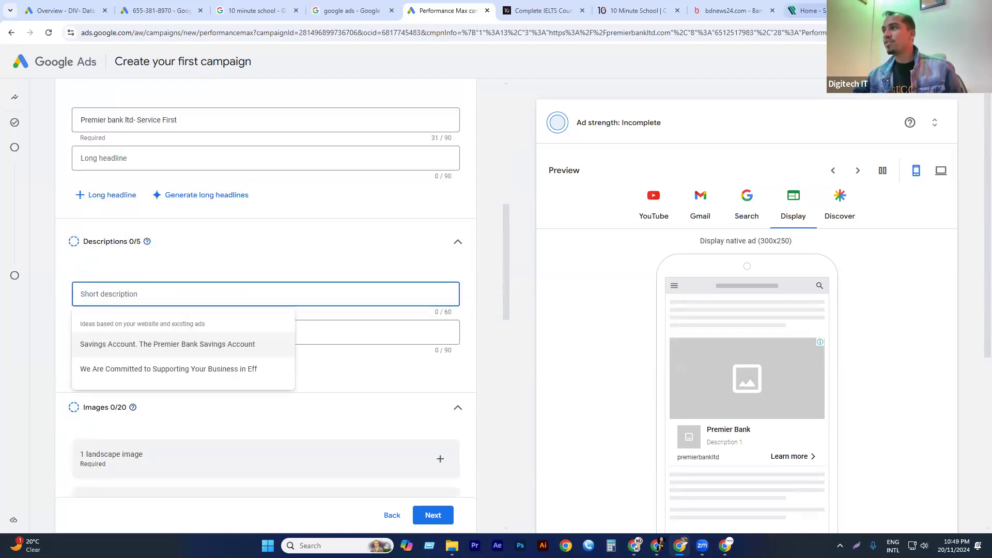
{"action": "left_click", "coordinate": [824, 15]}
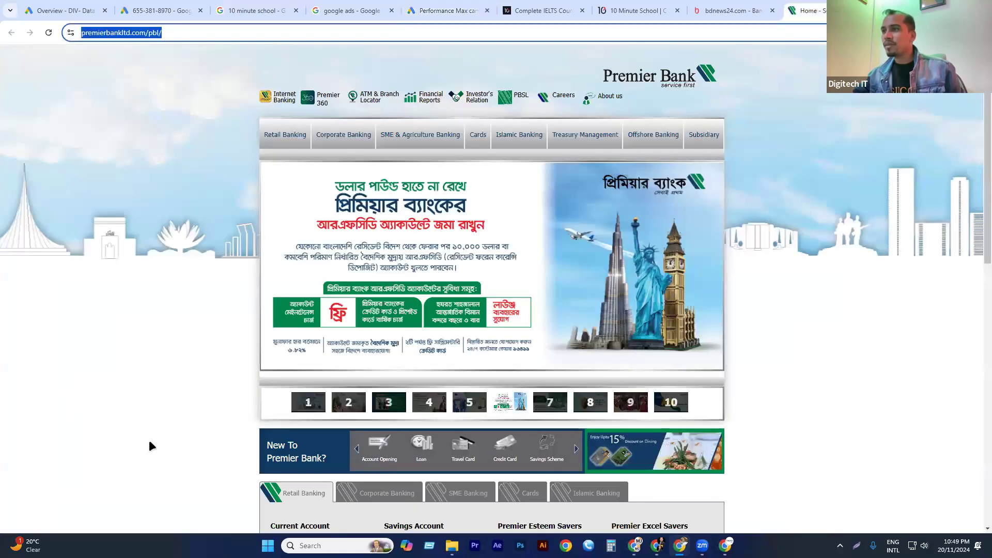
{"action": "scroll", "coordinate": [395, 345], "scroll_direction": "down", "scroll_amount": 4}
{"action": "scroll", "coordinate": [396, 345], "scroll_direction": "down", "scroll_amount": 6}
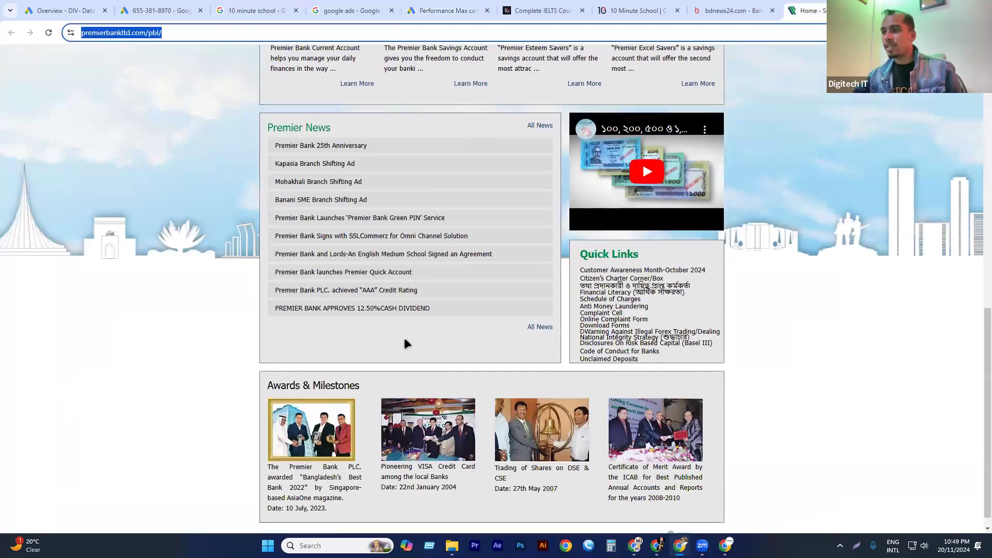
{"action": "left_click_drag", "start_coordinate": [342, 473], "coordinate": [263, 430]}
{"action": "key", "text": "ctrl+c"}
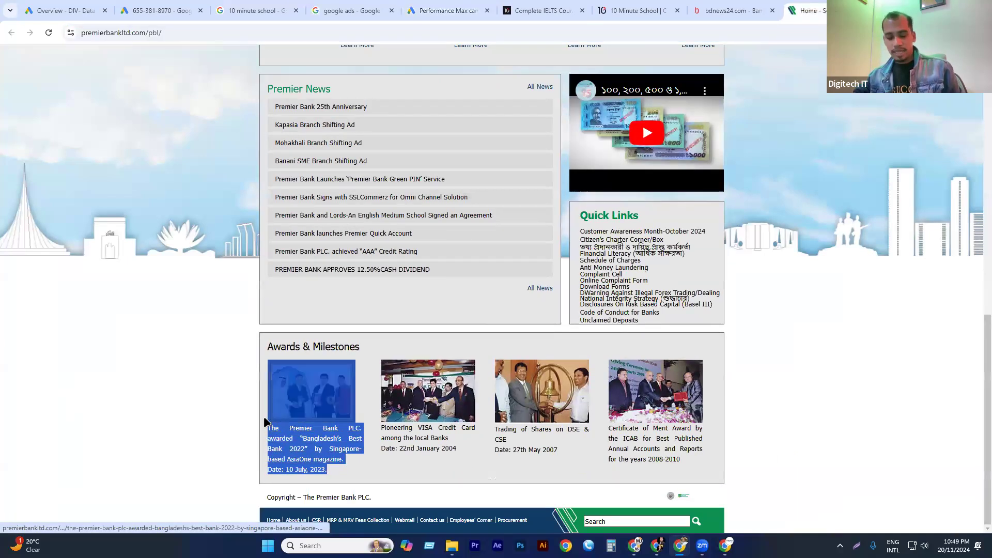
Return to the campaign's ad assets and paste the copied award text as the short description.
{"action": "left_click", "coordinate": [192, 13]}
{"action": "key", "text": "ctrl+Tab"}
{"action": "key", "text": "ctrl+Tab"}
{"action": "key", "text": "ctrl+Tab"}
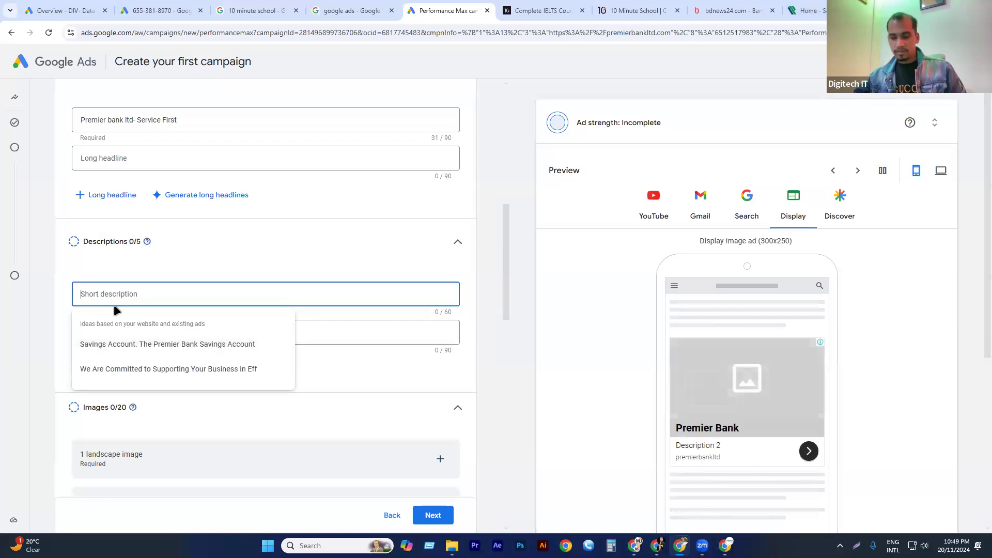
{"action": "key", "text": "ctrl+v"}
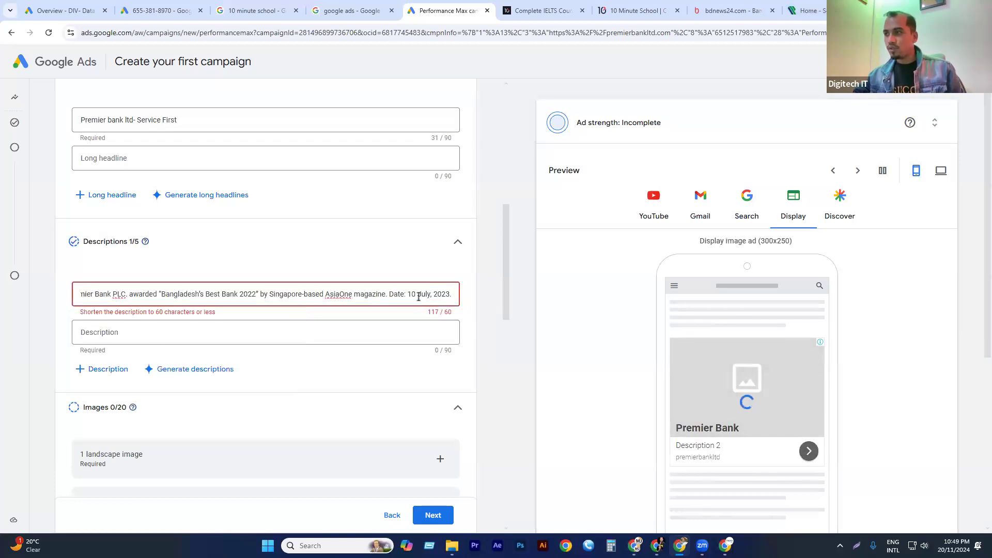
Cut everything after "Bangladesh's Best Bank 2022" from the short description and paste the removed text as the second description.
{"action": "left_click_drag", "start_coordinate": [199, 296], "coordinate": [24, 305]}
{"action": "left_click", "coordinate": [261, 297]}
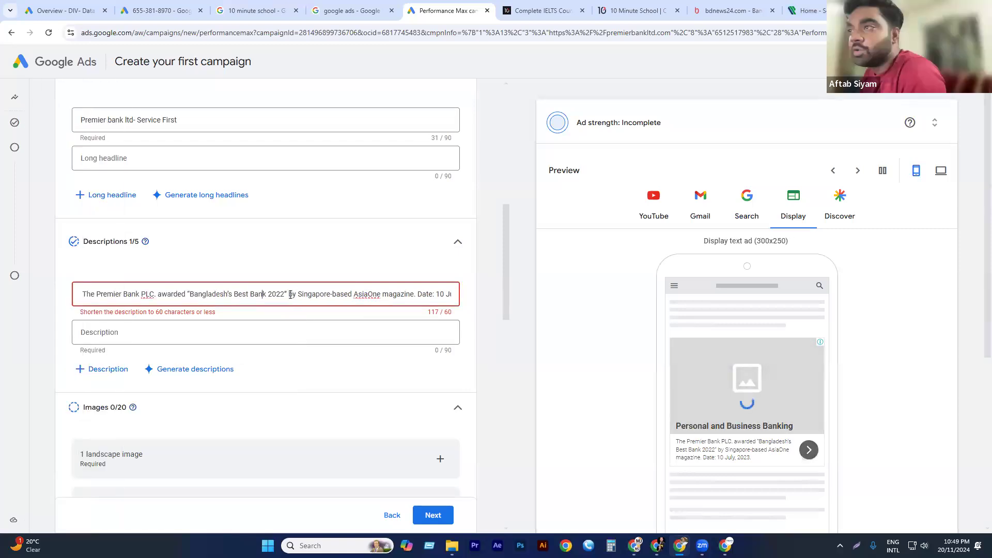
{"action": "left_click_drag", "start_coordinate": [289, 294], "coordinate": [518, 310]}
{"action": "key", "text": "ctrl+c"}
{"action": "key", "text": "BackSpace"}
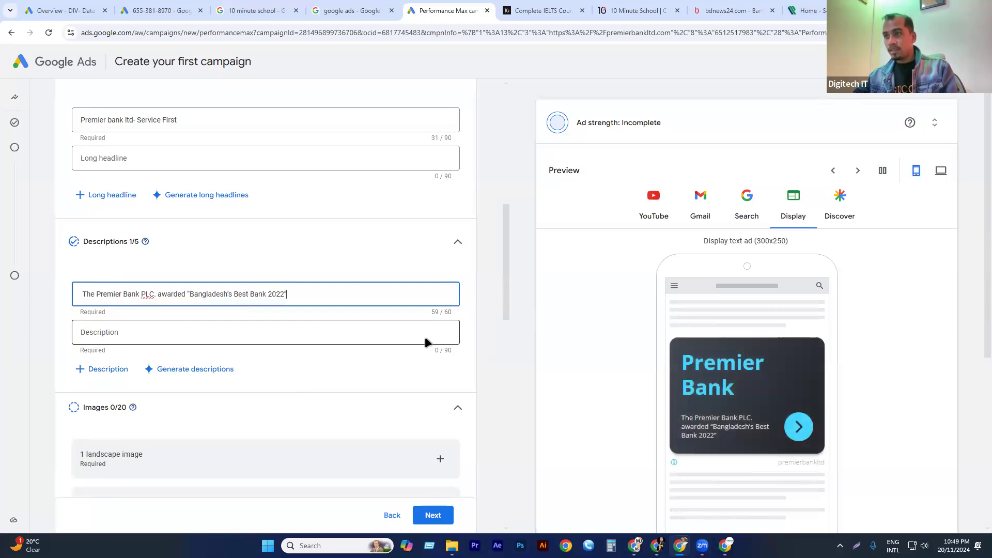
{"action": "left_click", "coordinate": [186, 335]}
{"action": "key", "text": "ctrl+v"}
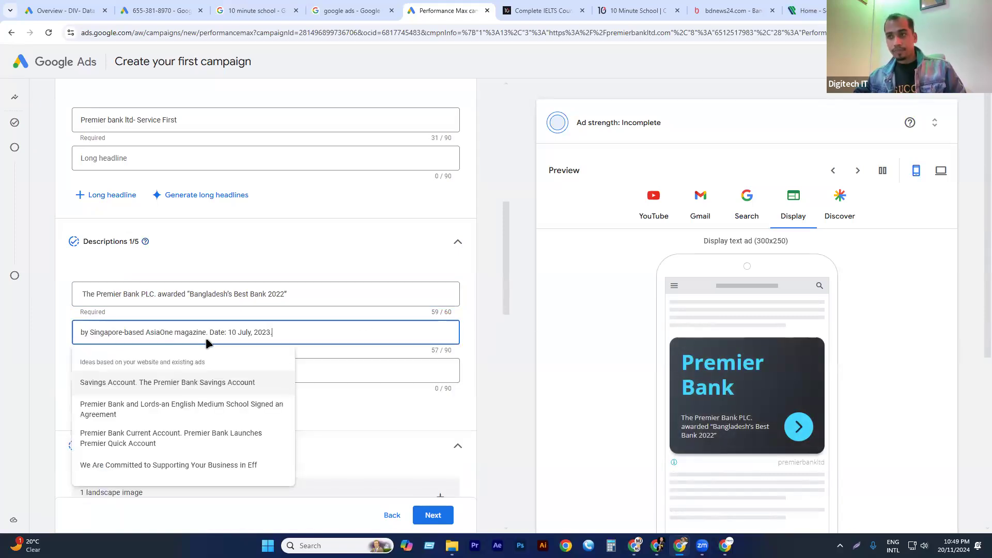
{"action": "left_click", "coordinate": [491, 292]}
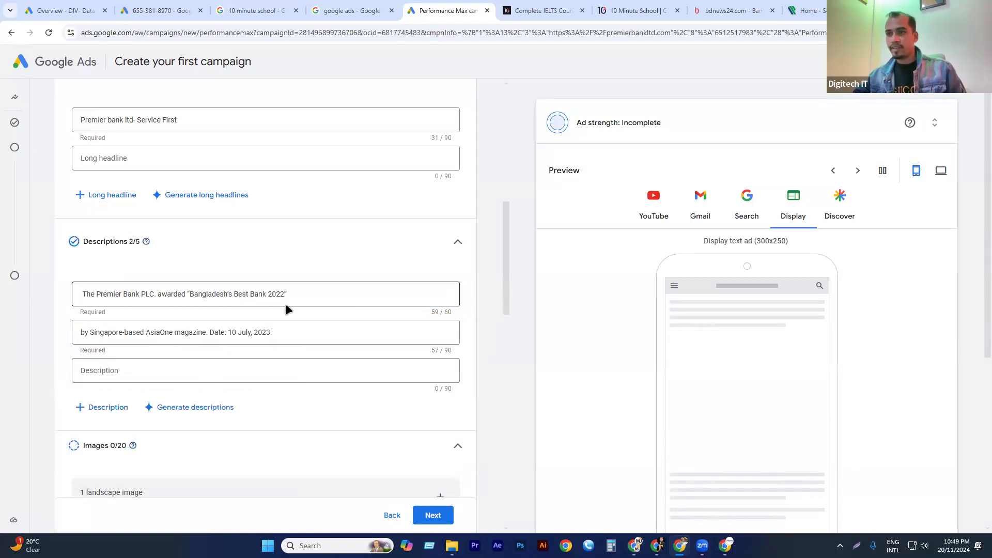
Open the image picker for the required landscape image of the ad.
{"action": "scroll", "coordinate": [273, 305], "scroll_direction": "down", "scroll_amount": 3}
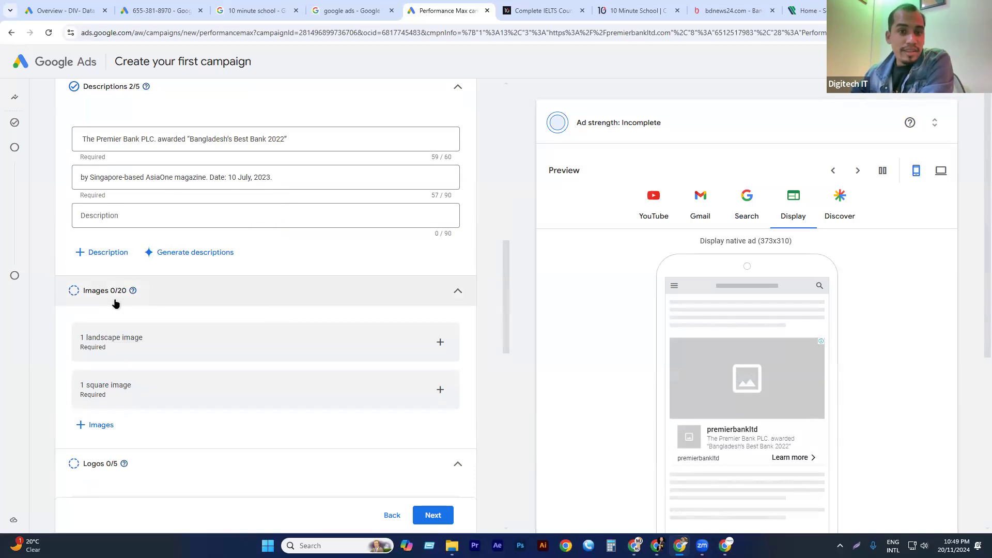
{"action": "scroll", "coordinate": [116, 304], "scroll_direction": "down", "scroll_amount": 2}
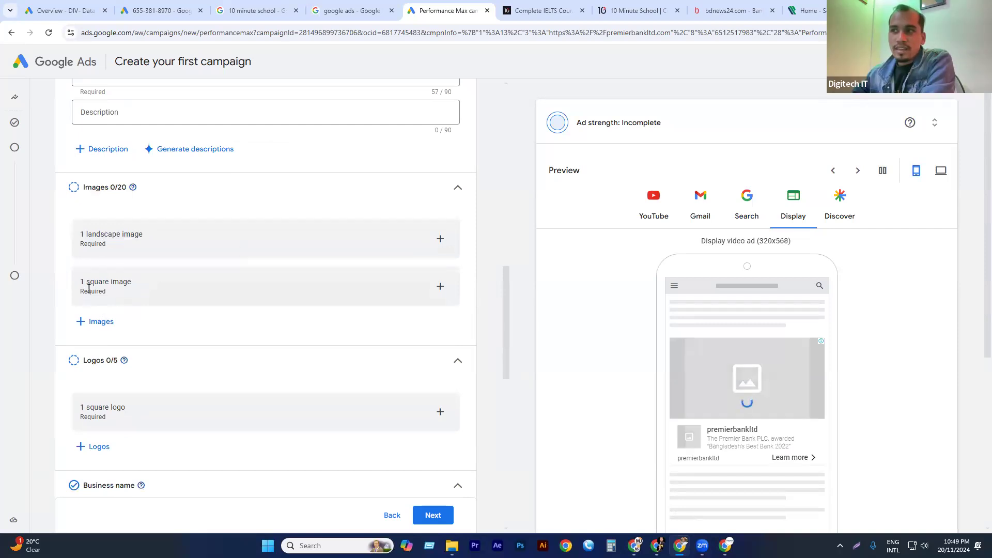
{"action": "left_click_drag", "start_coordinate": [87, 284], "coordinate": [160, 282]}
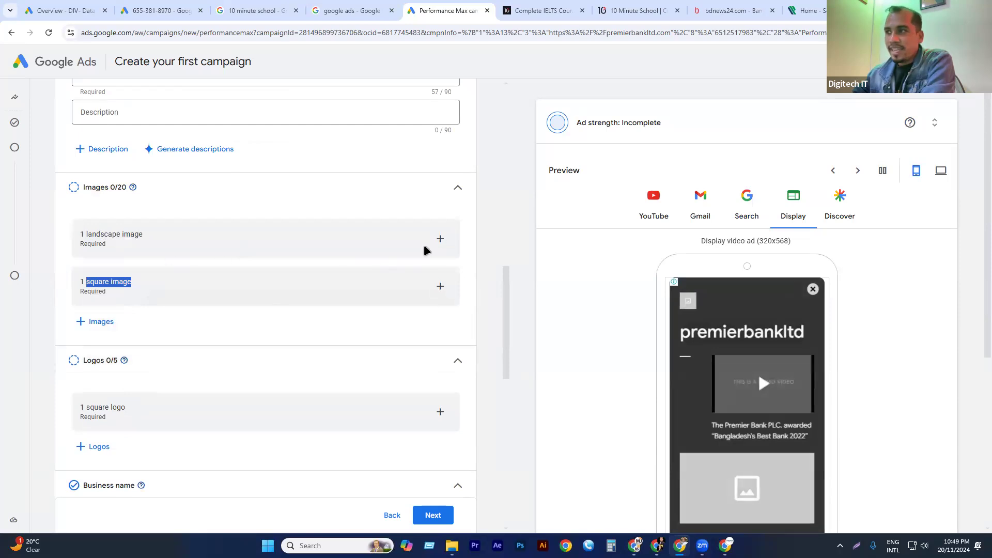
{"action": "left_click", "coordinate": [440, 238]}
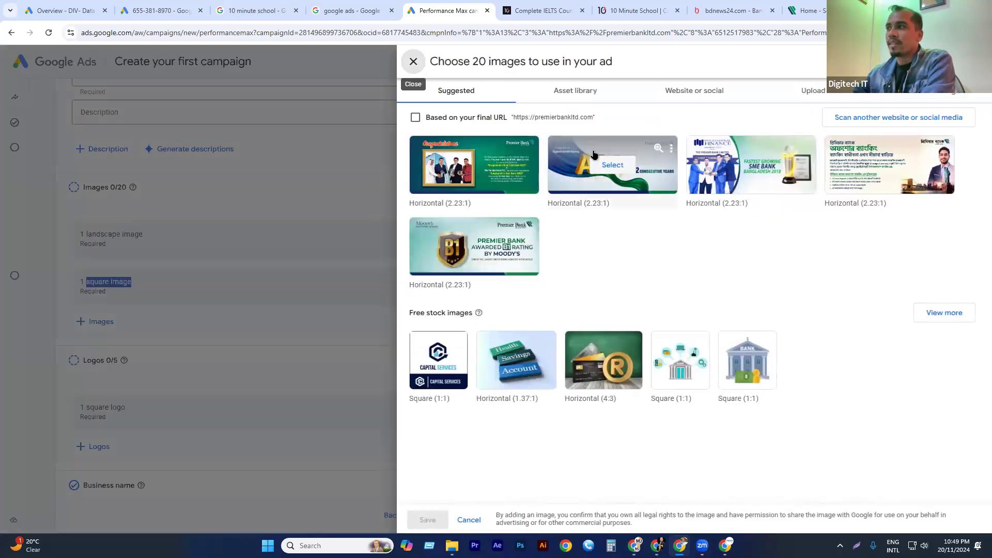
Check the visuals on the Premier Bank website and the bank's banner ad on bdnews24.com, and return to the image picker.
{"action": "left_click", "coordinate": [808, 11]}
{"action": "scroll", "coordinate": [316, 266], "scroll_direction": "up", "scroll_amount": 12}
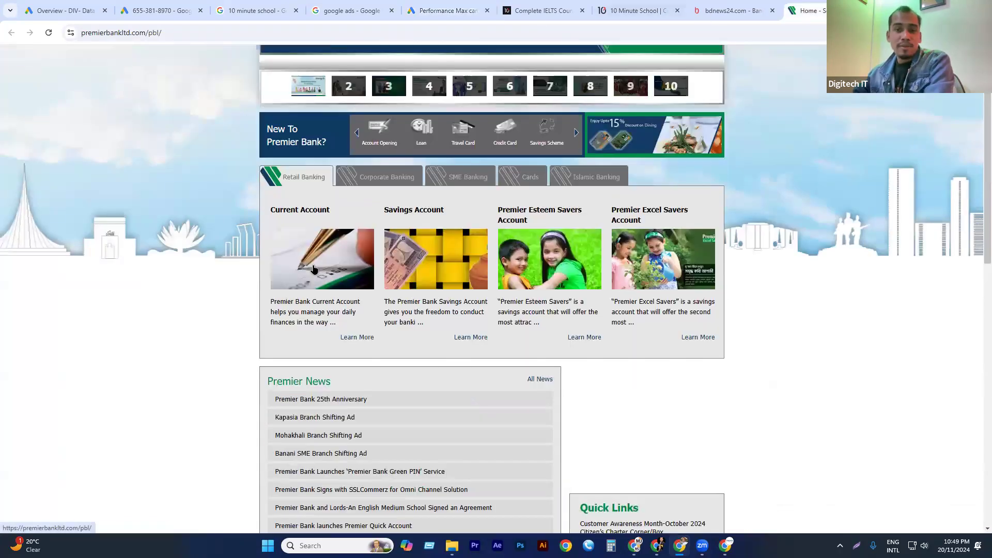
{"action": "left_click", "coordinate": [734, 10]}
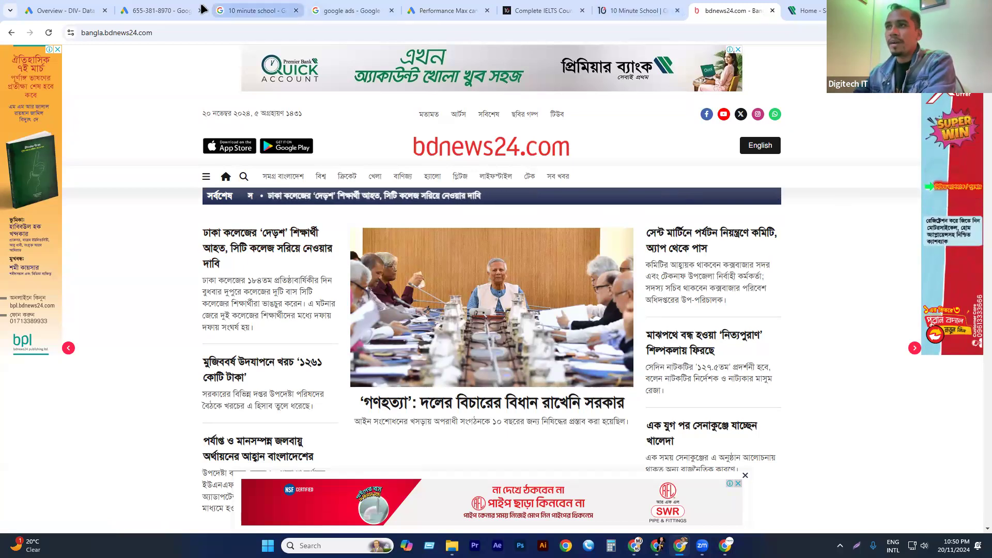
{"action": "left_click", "coordinate": [422, 12]}
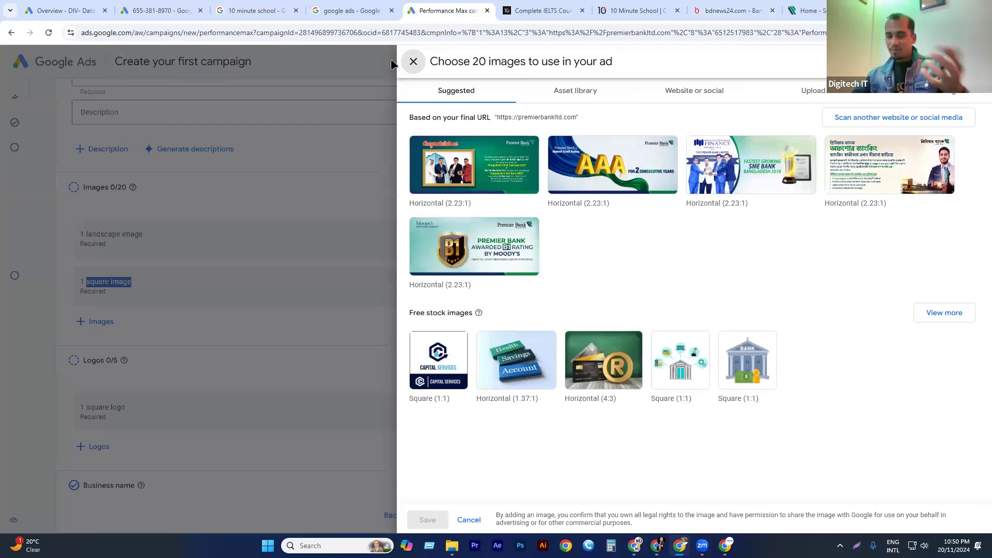
Select all five suggested images based on the final URL for the ad.
{"action": "mouse_move", "coordinate": [483, 182]}
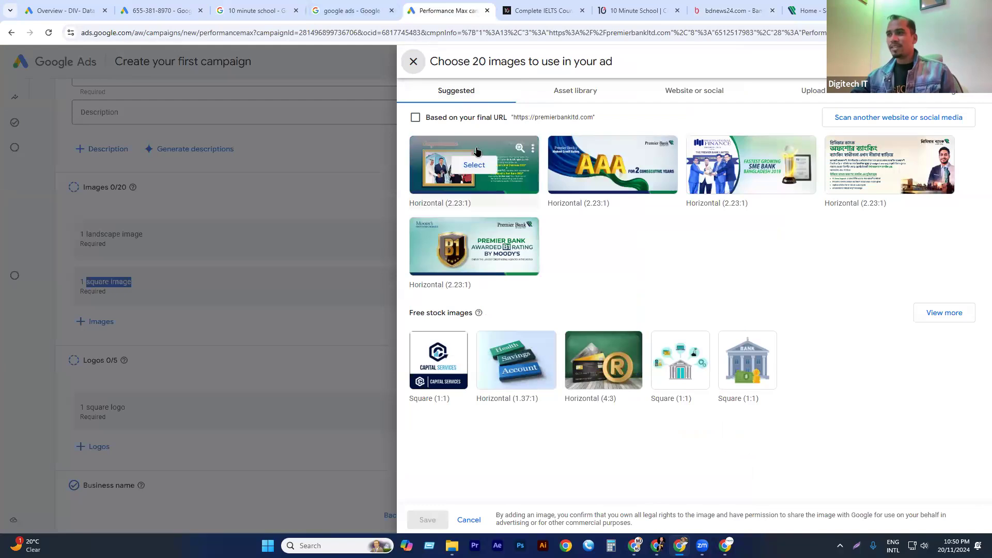
{"action": "left_click", "coordinate": [475, 162]}
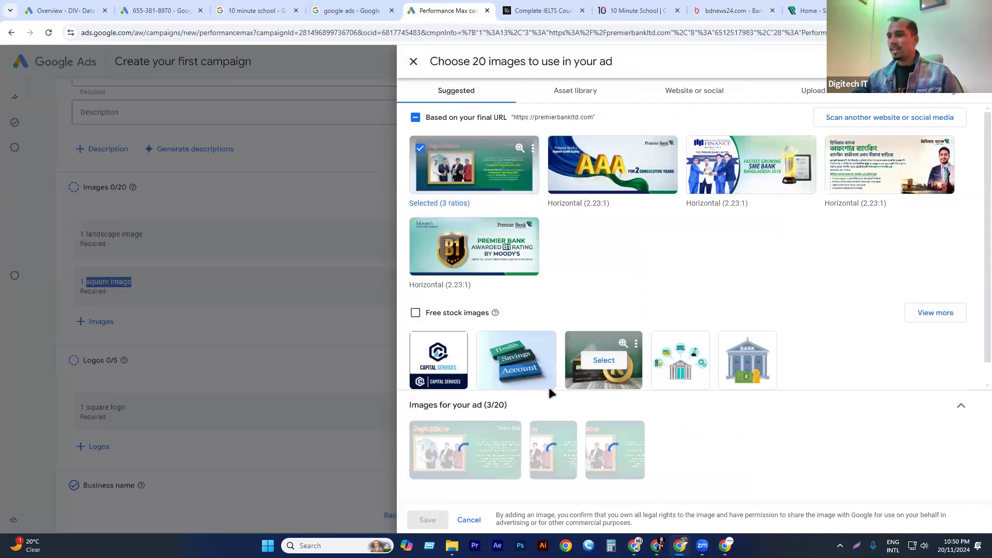
{"action": "left_click", "coordinate": [620, 166]}
{"action": "left_click", "coordinate": [788, 176]}
{"action": "left_click", "coordinate": [888, 166]}
{"action": "left_click", "coordinate": [475, 258]}
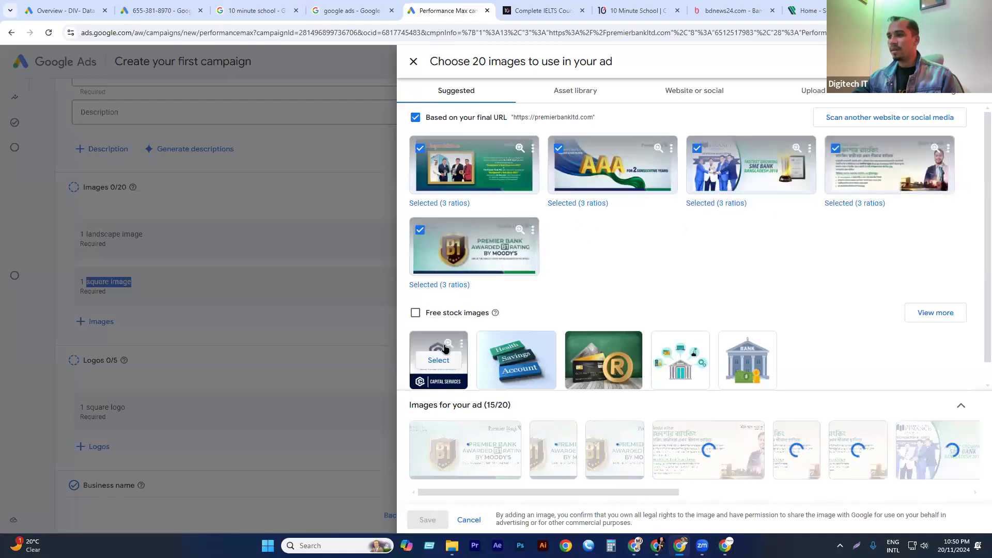
Preview the Capital Services stock image, add the credit card stock image with the gold R symbol, and save the image selection.
{"action": "left_click", "coordinate": [447, 345]}
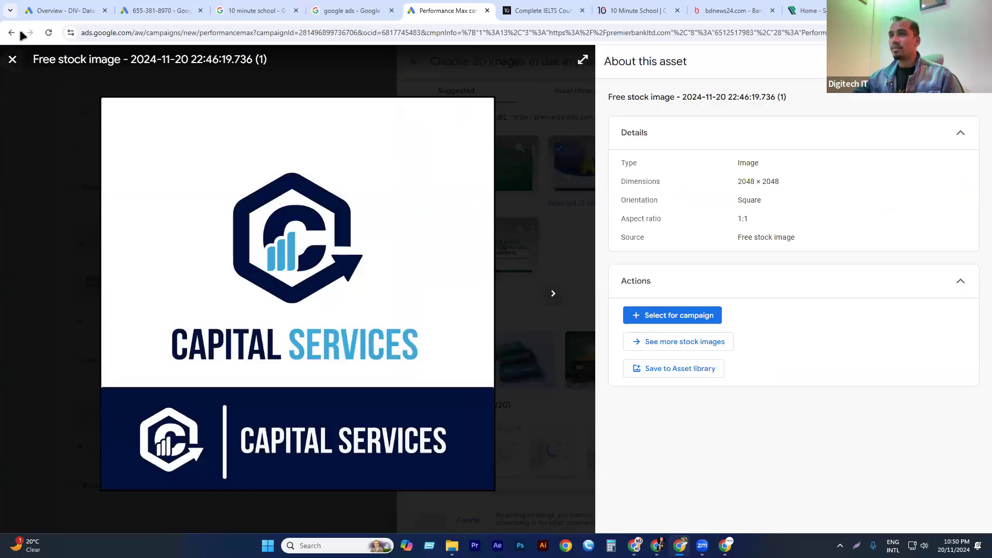
{"action": "left_click", "coordinate": [13, 60]}
{"action": "scroll", "coordinate": [568, 275], "scroll_direction": "down", "scroll_amount": 1}
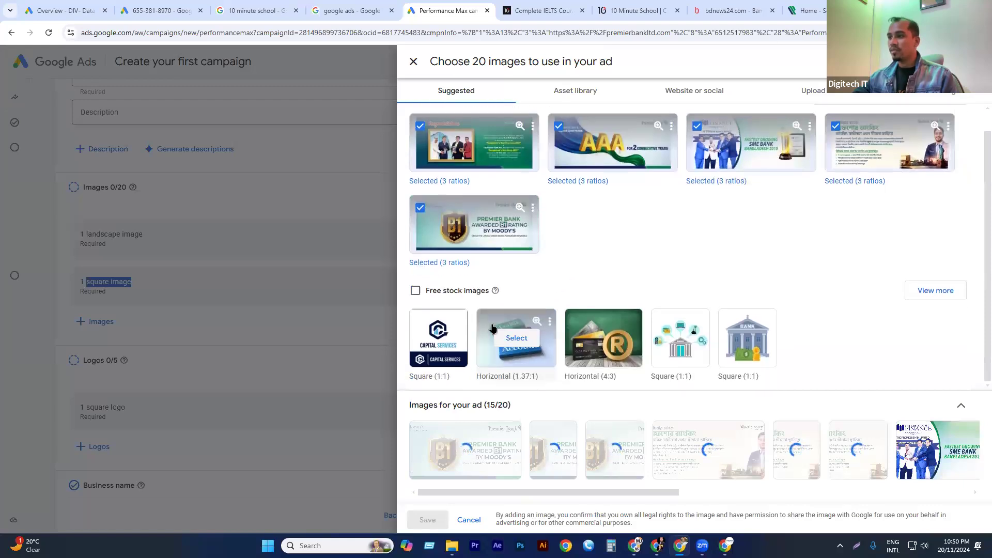
{"action": "left_click", "coordinate": [606, 340]}
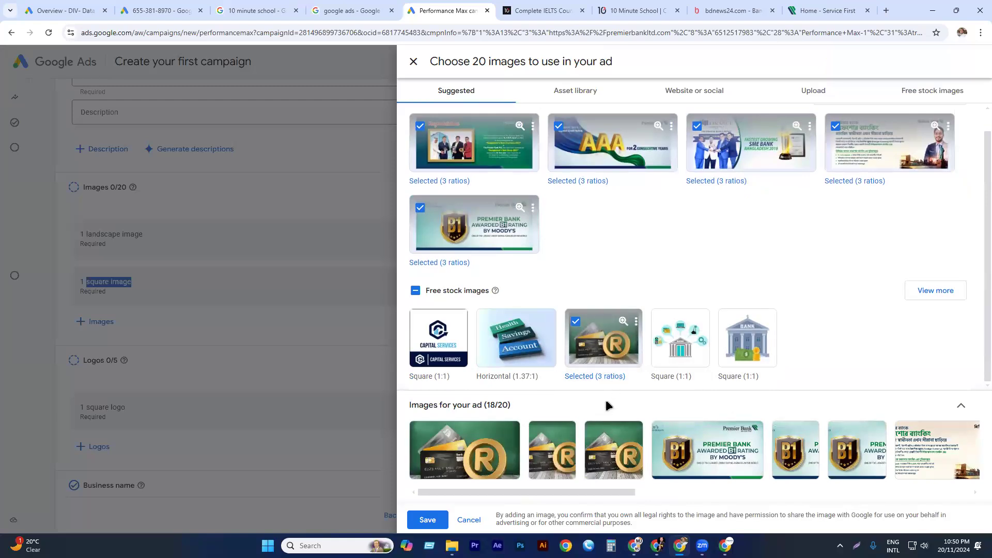
{"action": "mouse_move", "coordinate": [602, 446]}
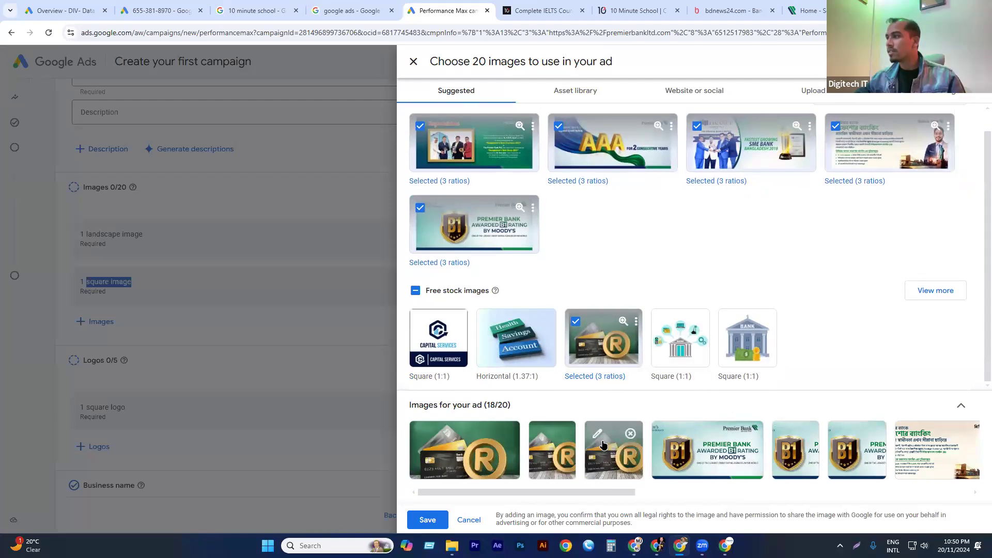
{"action": "mouse_move", "coordinate": [664, 350]}
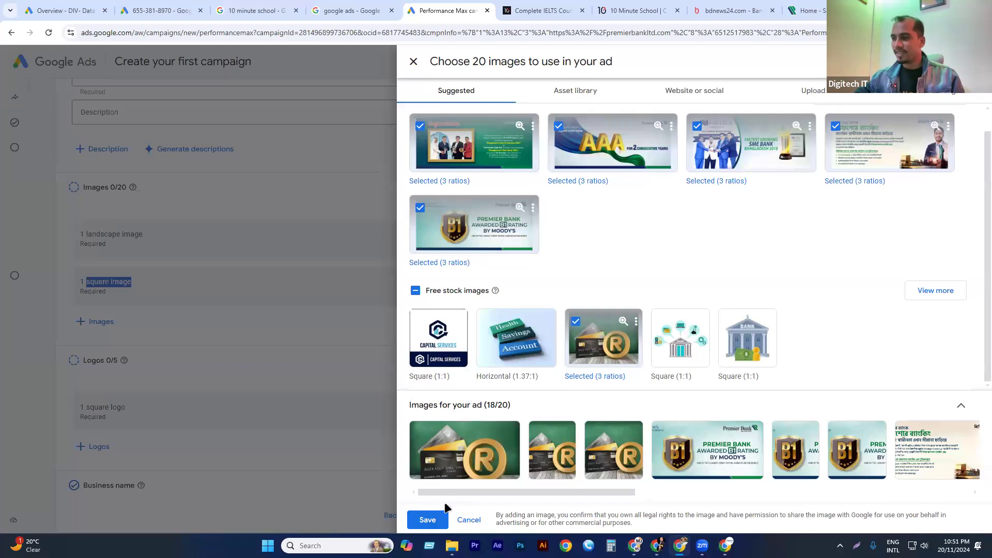
{"action": "left_click", "coordinate": [438, 520]}
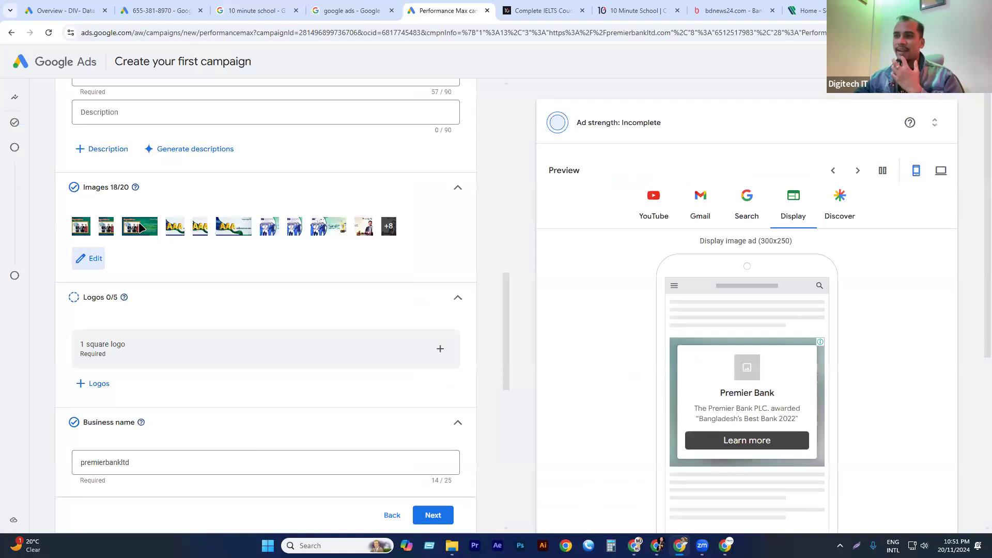
Open the logo picker and look through the website, asset library and suggested sources for a usable logo.
{"action": "scroll", "coordinate": [140, 274], "scroll_direction": "down", "scroll_amount": 1}
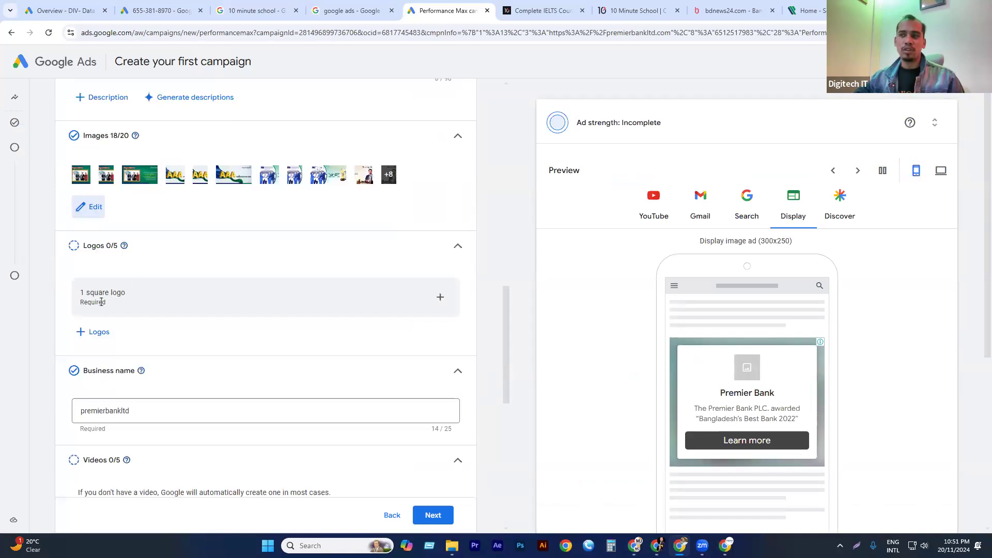
{"action": "left_click", "coordinate": [445, 295]}
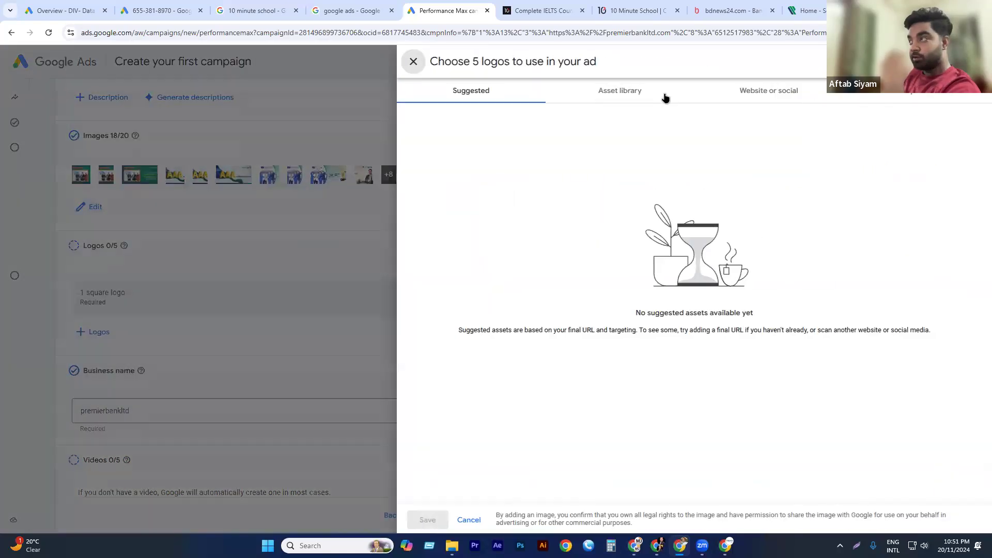
{"action": "left_click", "coordinate": [778, 93]}
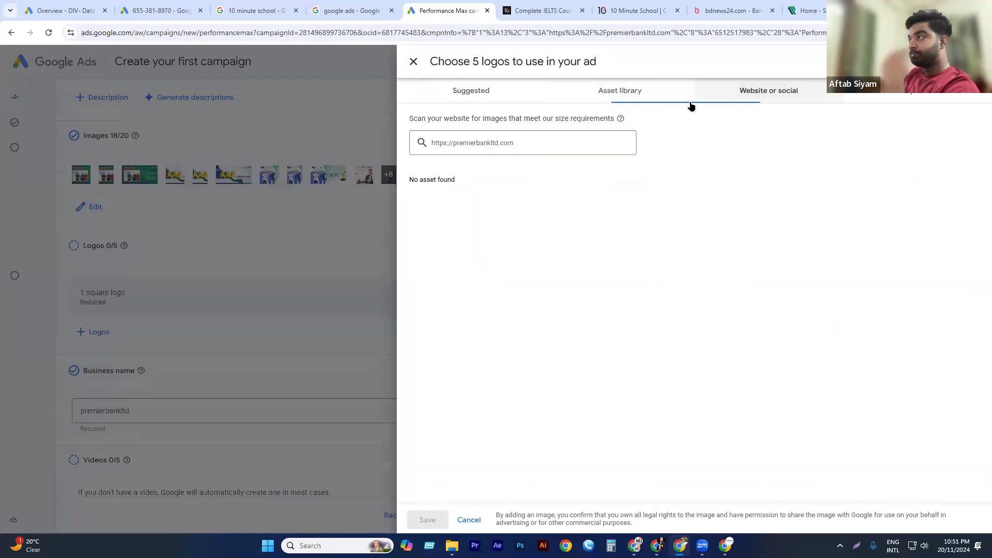
{"action": "left_click", "coordinate": [625, 97]}
{"action": "left_click", "coordinate": [480, 97]}
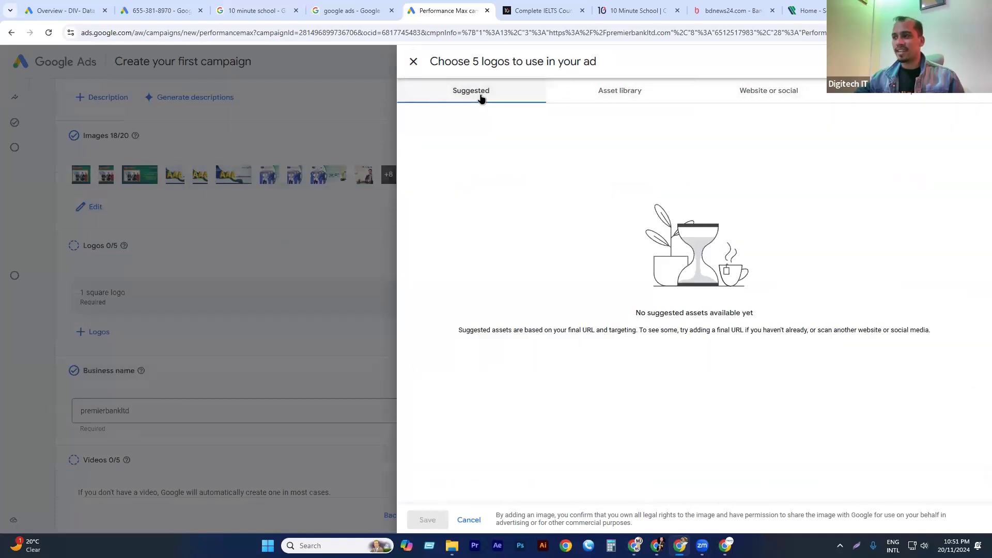
Choose the credit card stock image from the asset library as the square logo and save it.
{"action": "left_click", "coordinate": [635, 101]}
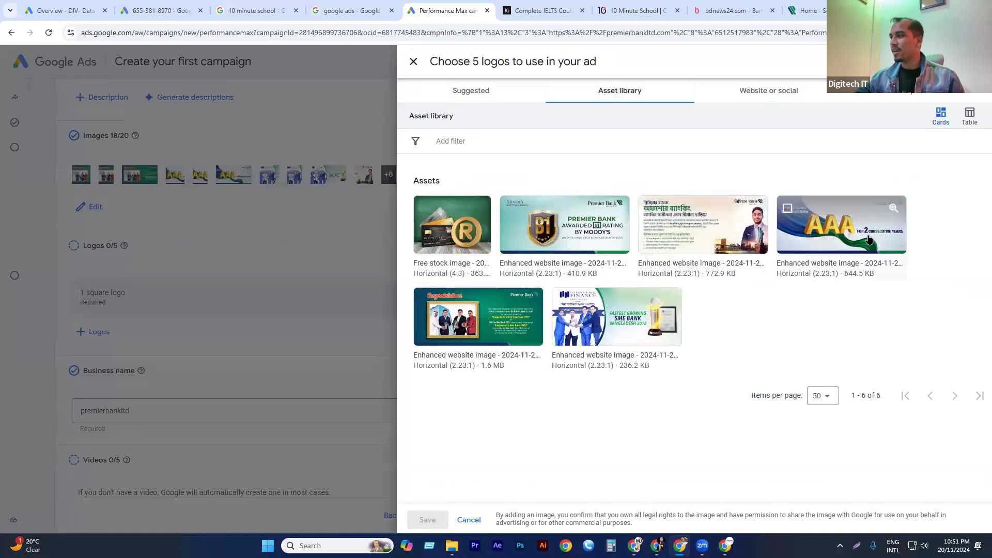
{"action": "left_click", "coordinate": [784, 86]}
{"action": "left_click", "coordinate": [777, 92]}
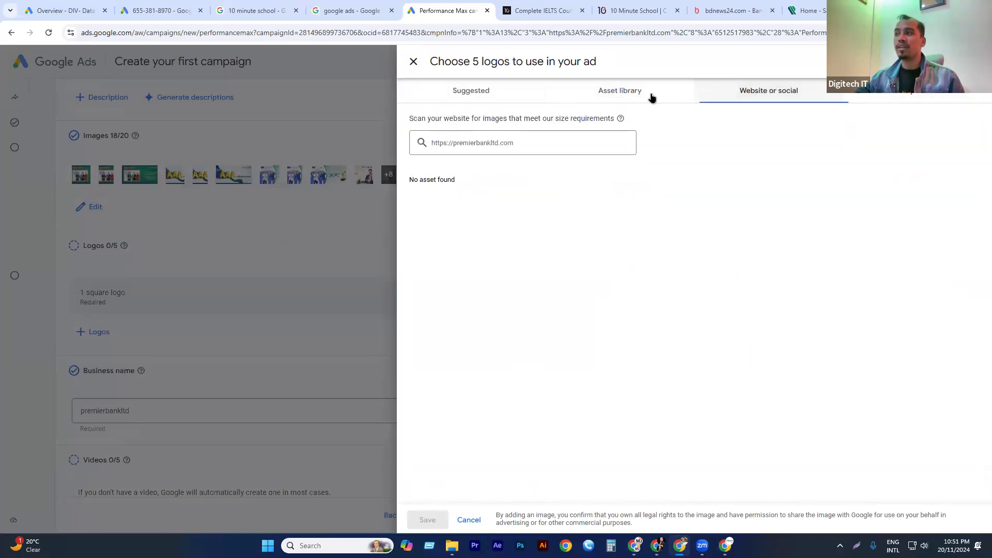
{"action": "left_click", "coordinate": [538, 144]}
{"action": "left_click", "coordinate": [639, 99]}
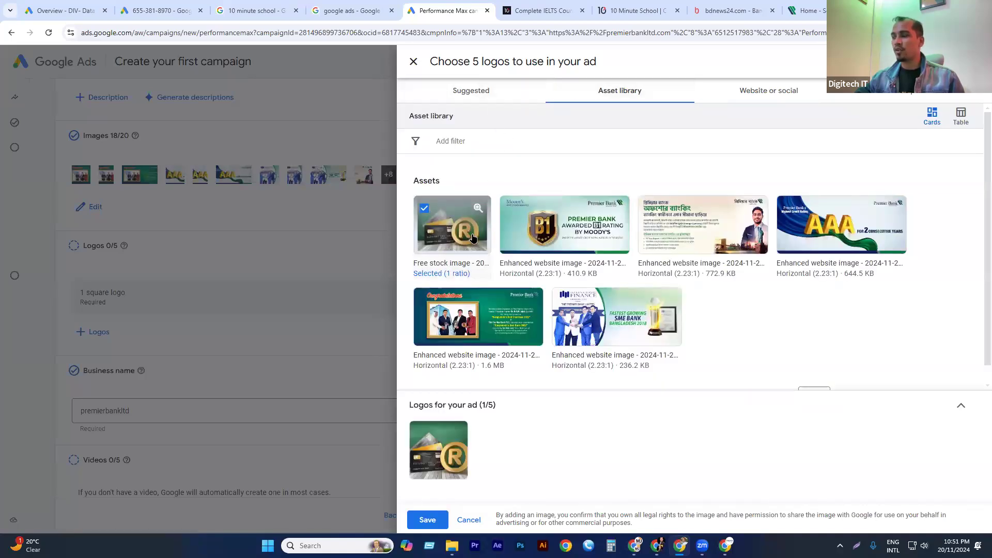
{"action": "left_click", "coordinate": [429, 519]}
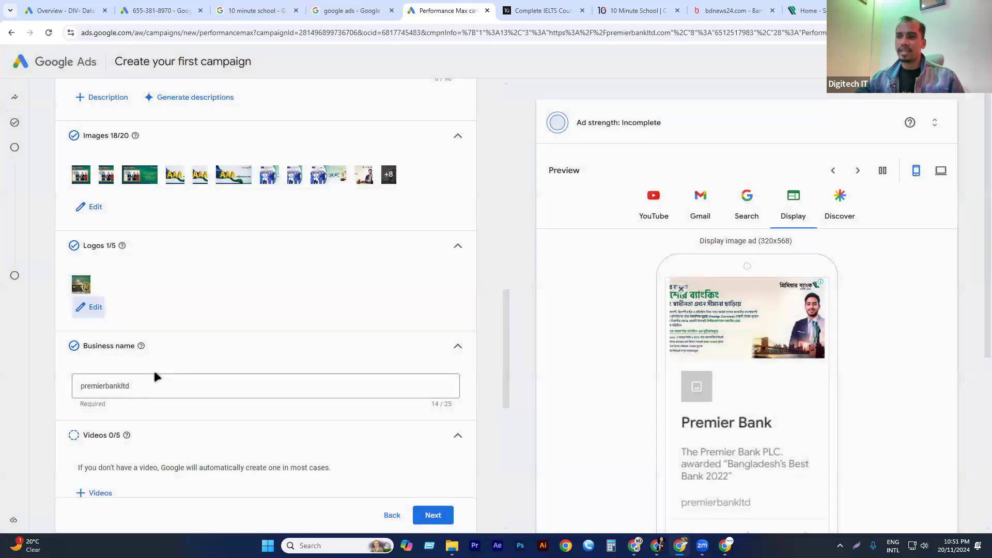
Change the business name to Premier Bank LTD.
{"action": "scroll", "coordinate": [129, 272], "scroll_direction": "down", "scroll_amount": 2}
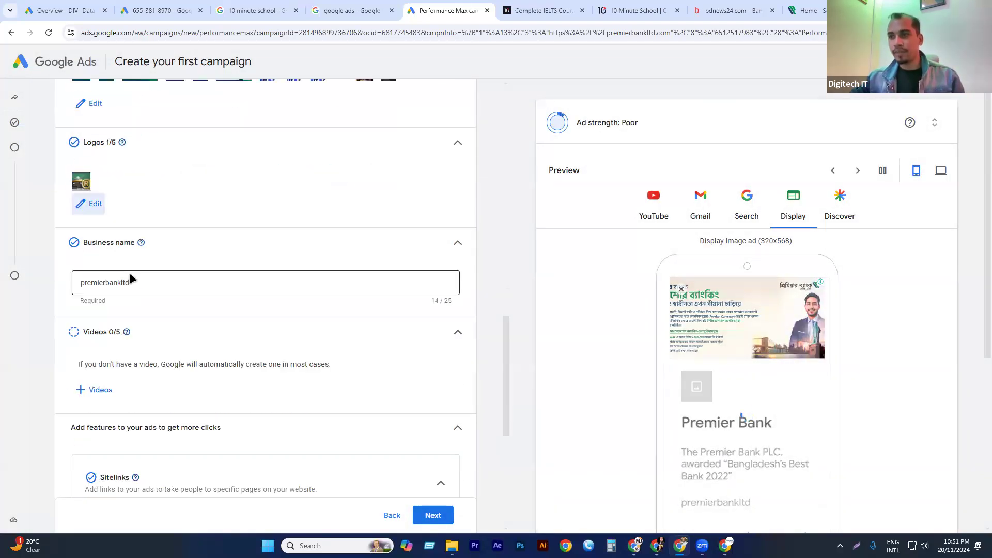
{"action": "left_click", "coordinate": [152, 287]}
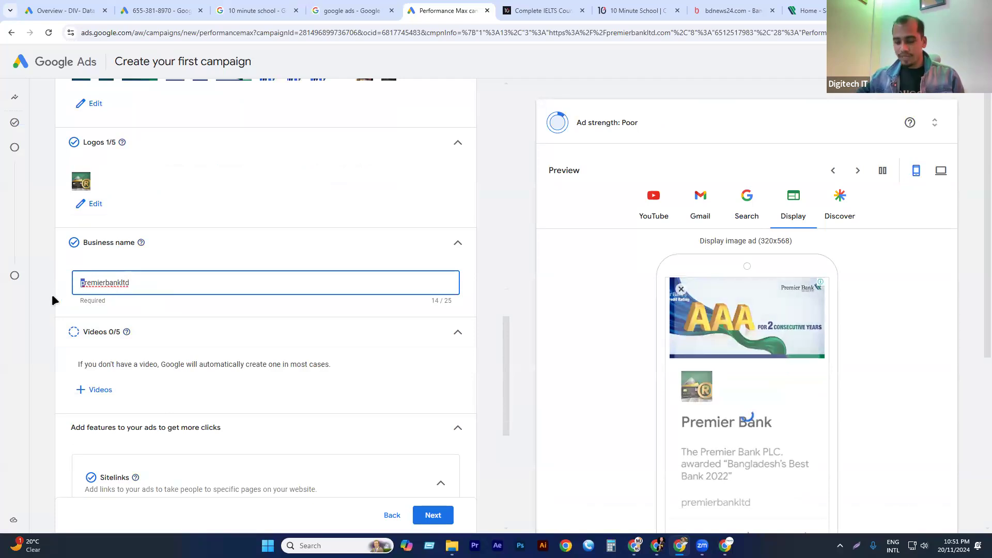
{"action": "type", "text": "P"}
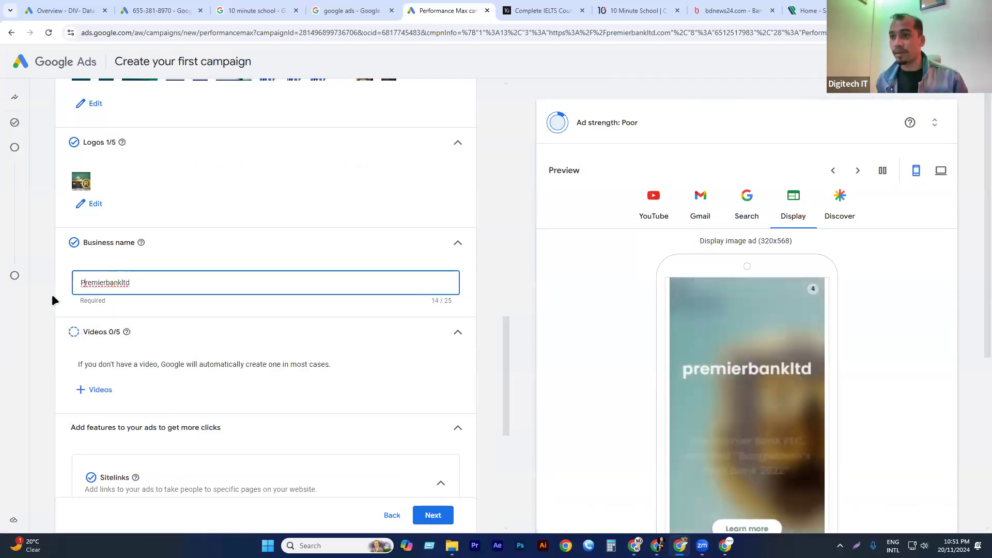
{"action": "key", "text": "Right"}
{"action": "key", "text": "Right"}
{"action": "key", "text": "Right"}
{"action": "key", "text": "Delete"}
{"action": "type", "text": "B"}
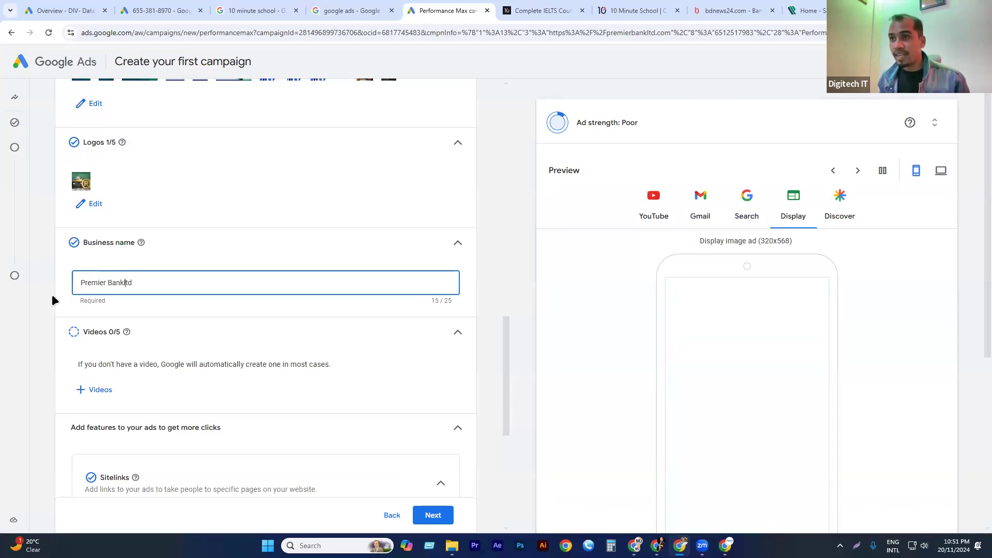
{"action": "key", "text": "Right"}
{"action": "key", "text": "Right"}
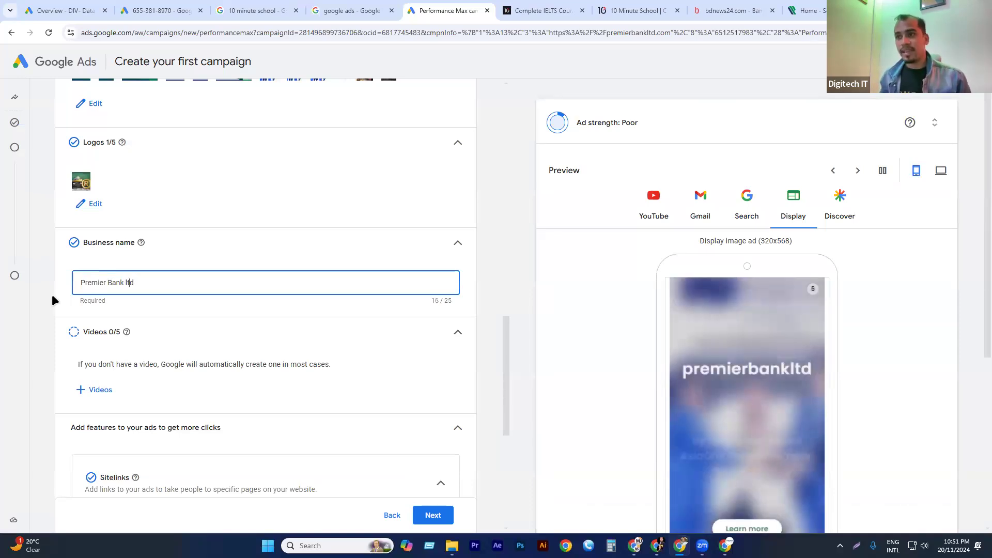
{"action": "key", "text": "BackSpace"}
{"action": "key", "text": "BackSpace"}
{"action": "key", "text": "BackSpace"}
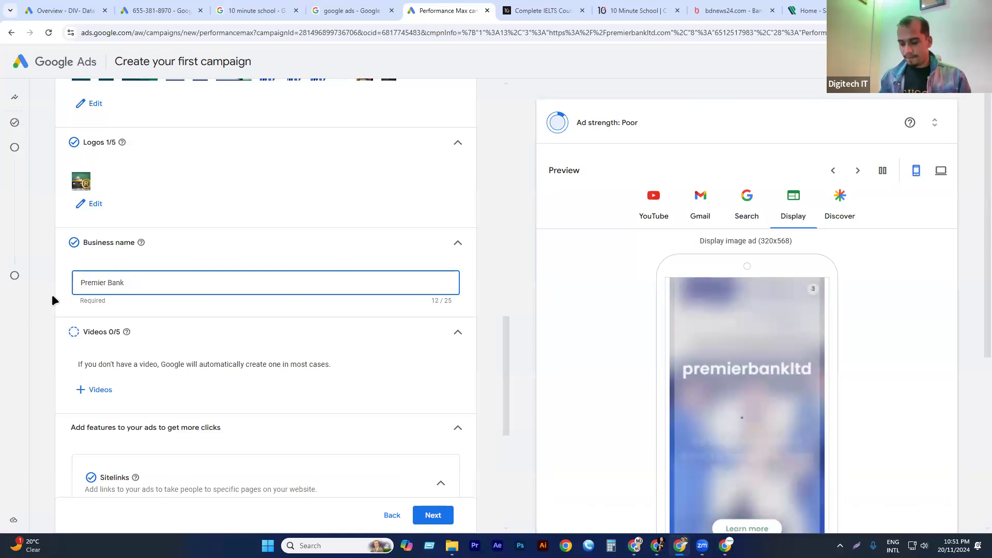
{"action": "type", "text": "LTD"}
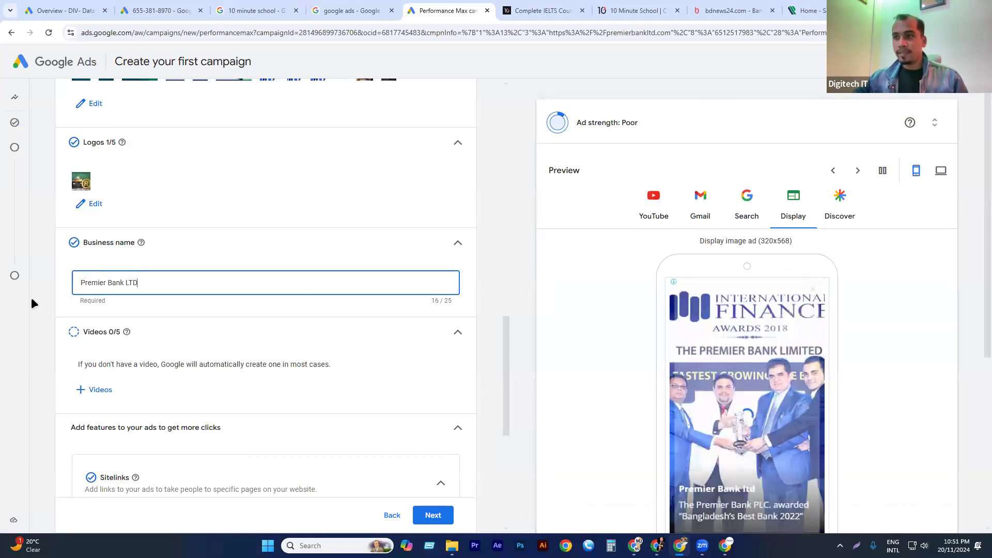
Set the call to action for the ads to Learn more.
{"action": "scroll", "coordinate": [149, 331], "scroll_direction": "down", "scroll_amount": 1}
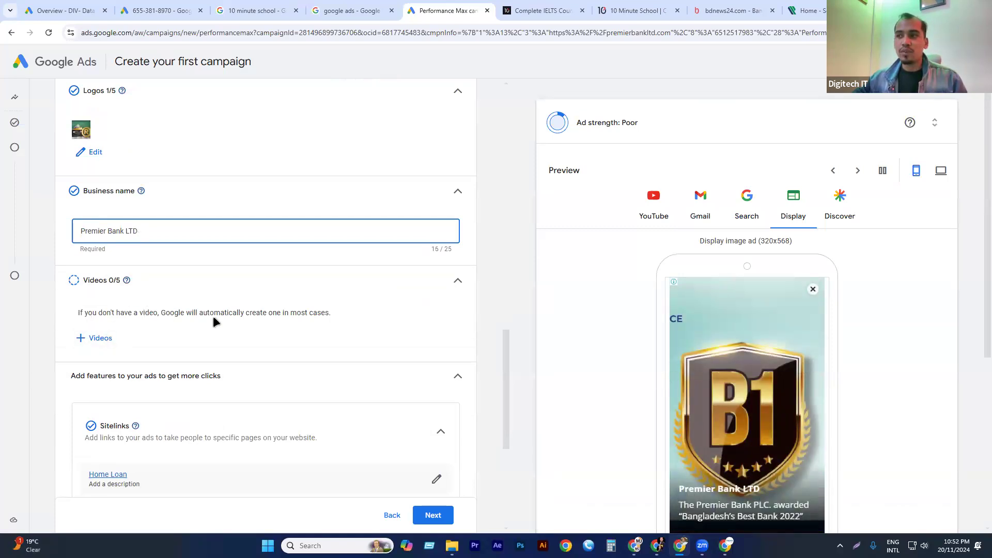
{"action": "left_click_drag", "start_coordinate": [261, 312], "coordinate": [365, 303]}
{"action": "left_click", "coordinate": [365, 303]}
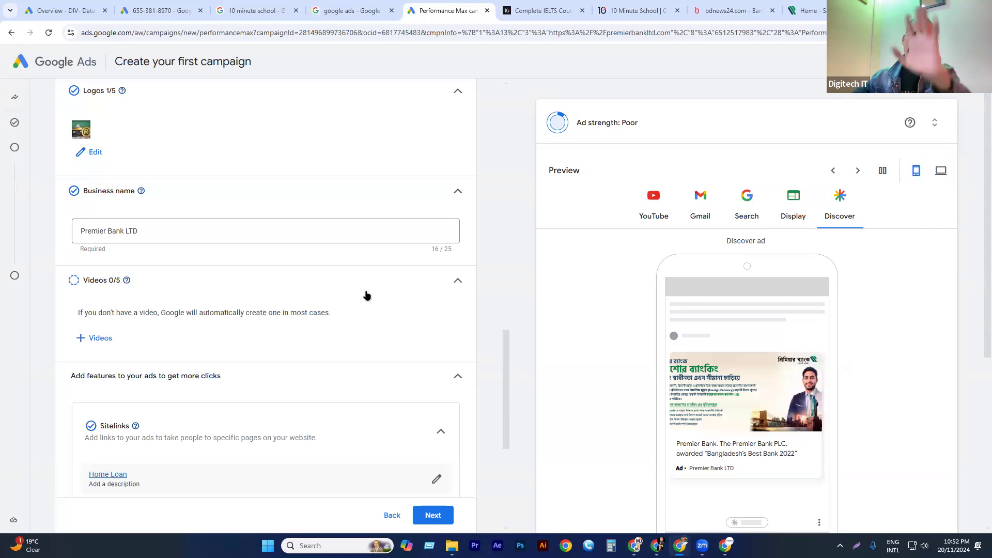
{"action": "scroll", "coordinate": [156, 276], "scroll_direction": "down", "scroll_amount": 2}
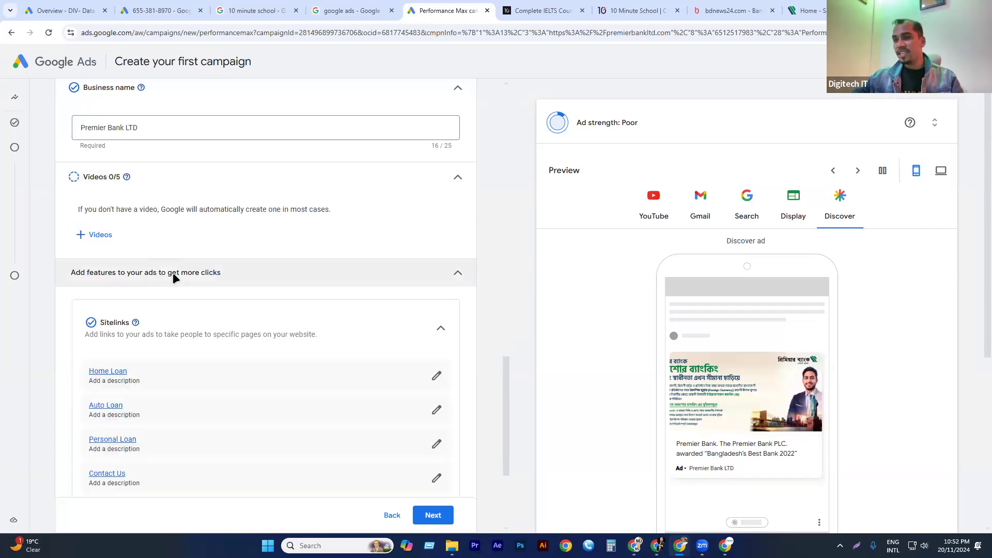
{"action": "scroll", "coordinate": [176, 269], "scroll_direction": "down", "scroll_amount": 1}
{"action": "scroll", "coordinate": [166, 305], "scroll_direction": "down", "scroll_amount": 1}
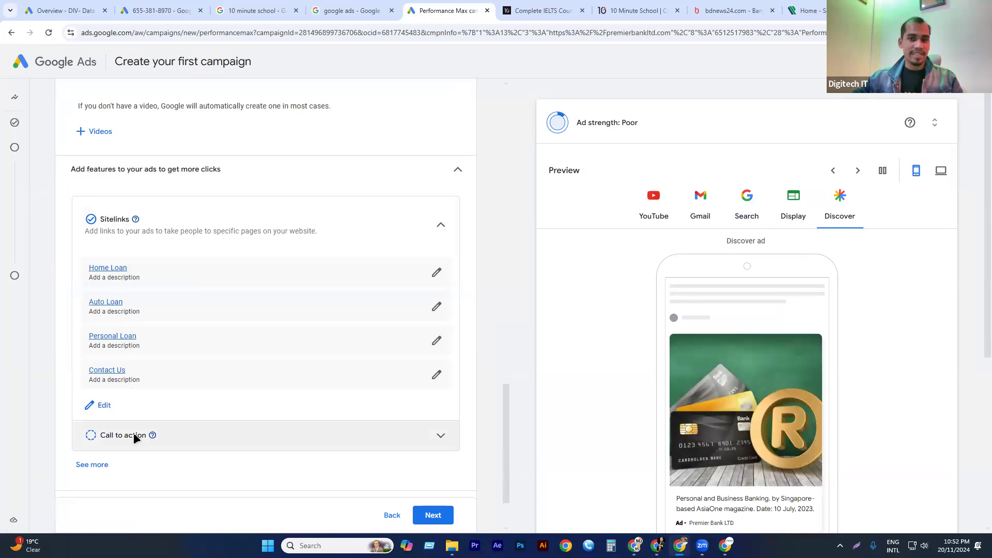
{"action": "scroll", "coordinate": [310, 413], "scroll_direction": "down", "scroll_amount": 2}
{"action": "left_click", "coordinate": [439, 355]}
{"action": "left_click", "coordinate": [159, 395]}
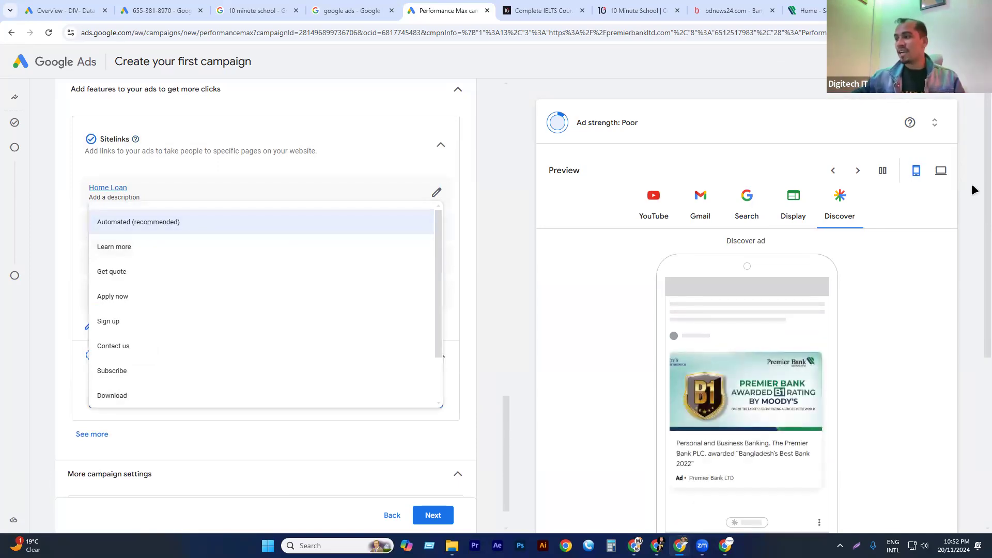
{"action": "left_click", "coordinate": [586, 386]}
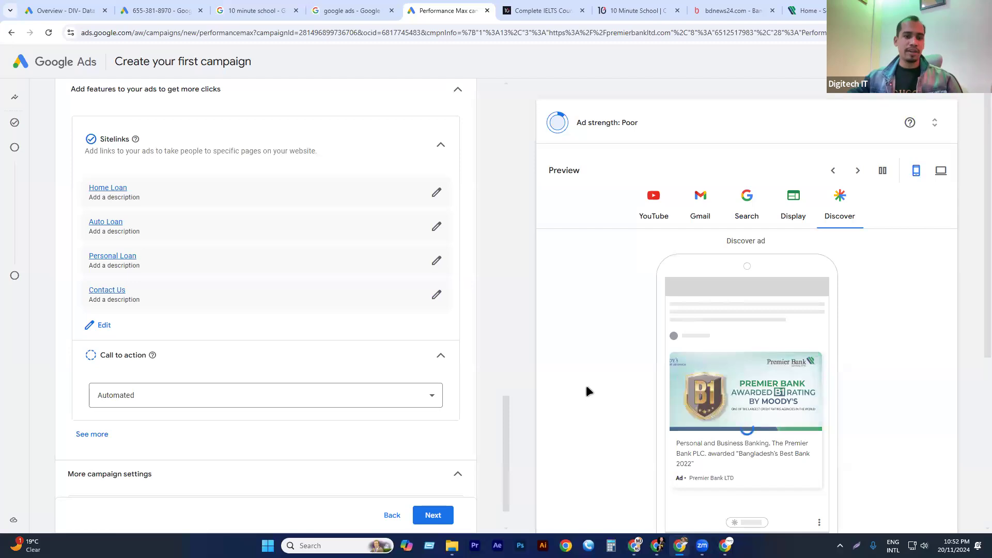
{"action": "left_click", "coordinate": [123, 404]}
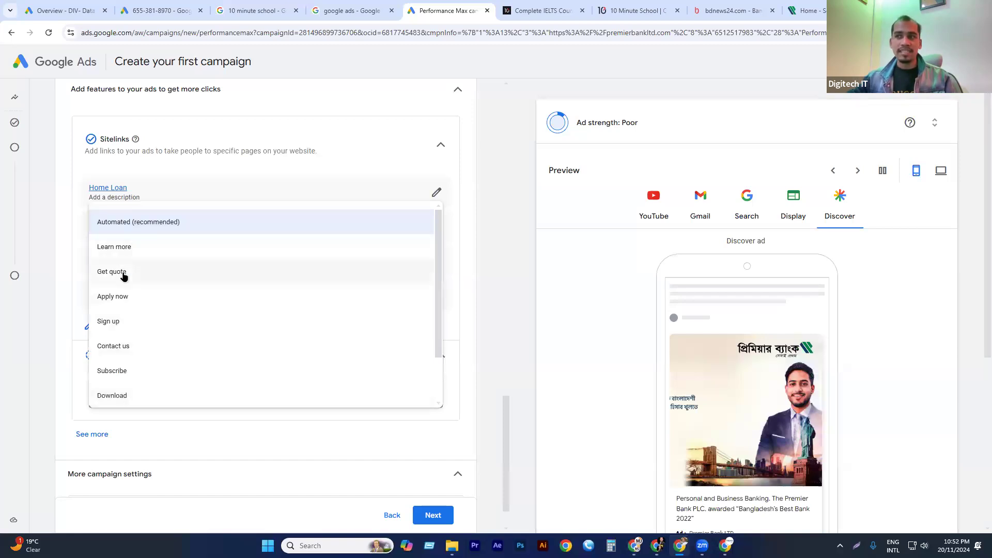
{"action": "left_click", "coordinate": [137, 248]}
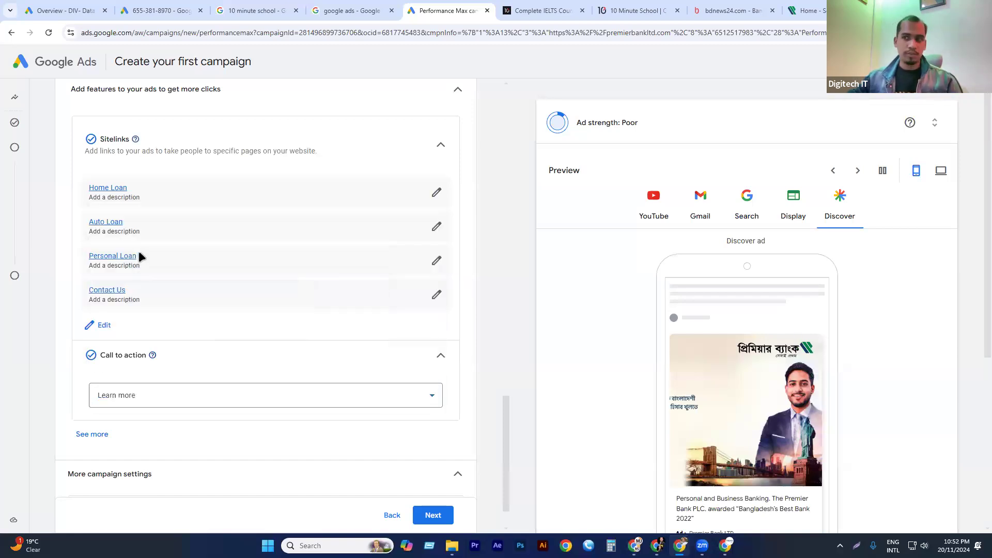
Show the additional ad features, open the form for adding calls, and close it without entering a phone number.
{"action": "scroll", "coordinate": [155, 290], "scroll_direction": "down", "scroll_amount": 1}
{"action": "left_click", "coordinate": [93, 385]}
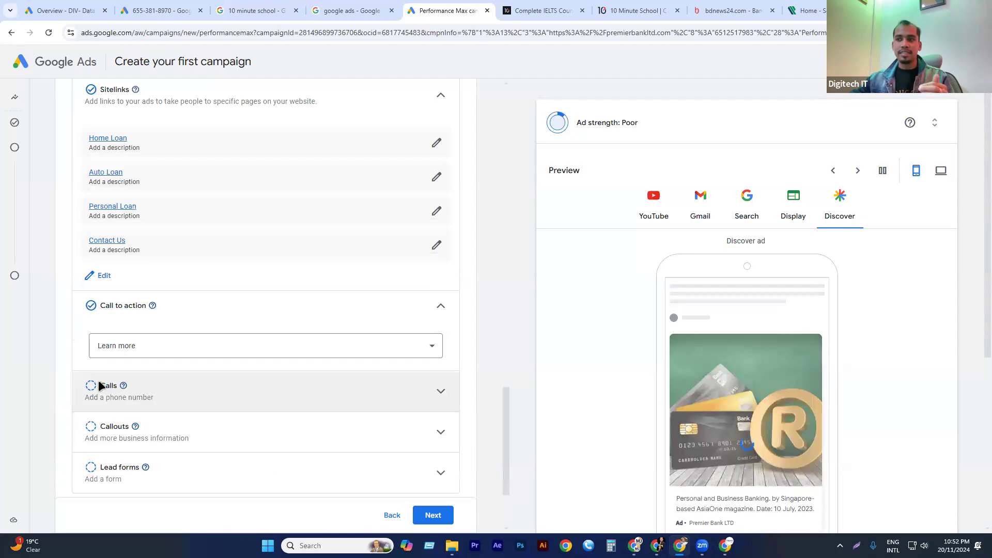
{"action": "scroll", "coordinate": [162, 310], "scroll_direction": "down", "scroll_amount": 2}
{"action": "left_click", "coordinate": [200, 270]}
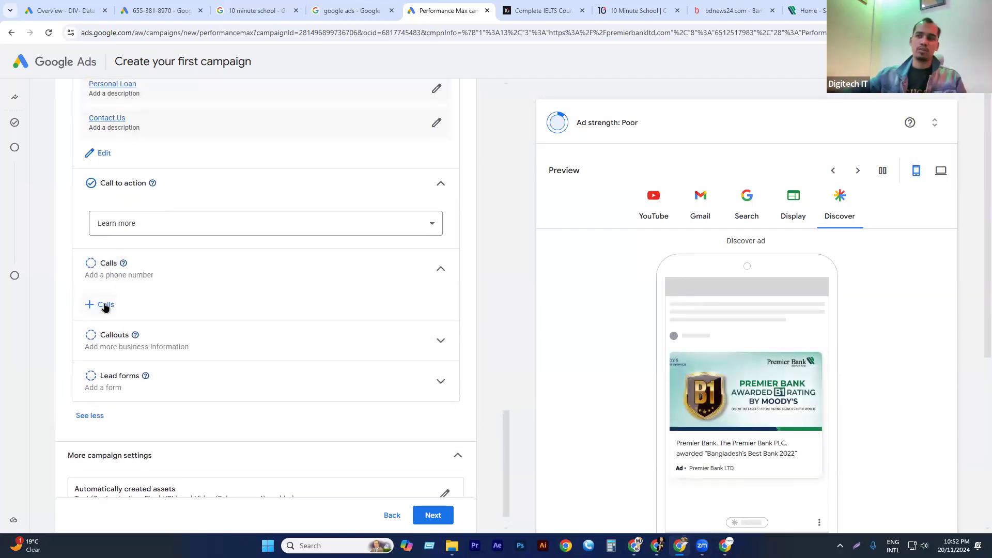
{"action": "left_click", "coordinate": [105, 307]}
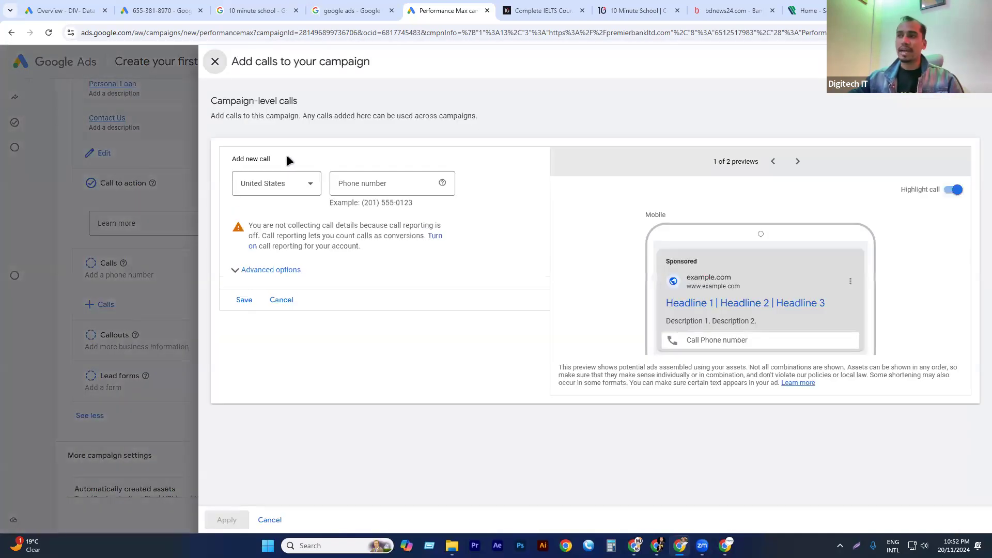
{"action": "left_click", "coordinate": [219, 62]}
Open the callouts form, examine the 10 minute school search results as a reference, and close the form without adding callouts.
{"action": "left_click", "coordinate": [189, 330]}
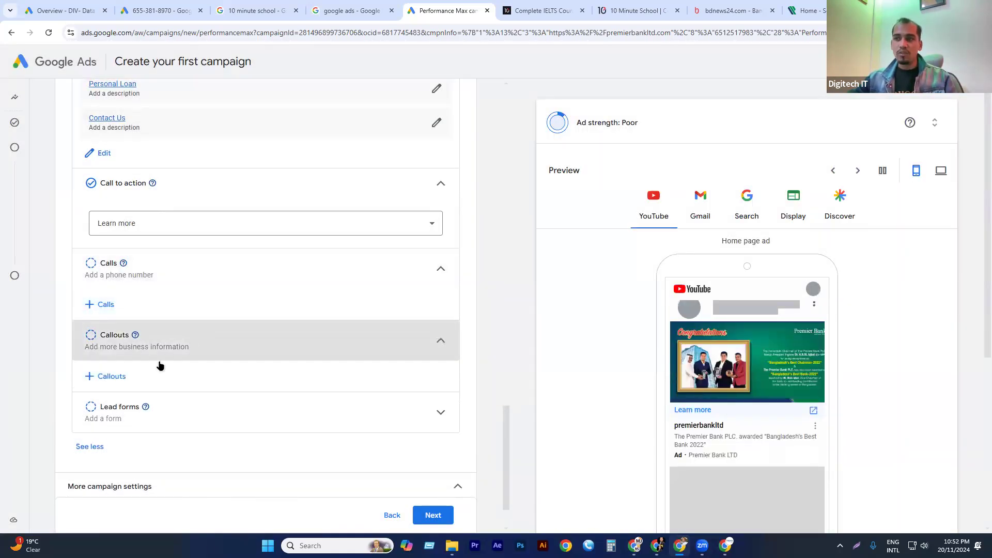
{"action": "left_click", "coordinate": [108, 376]}
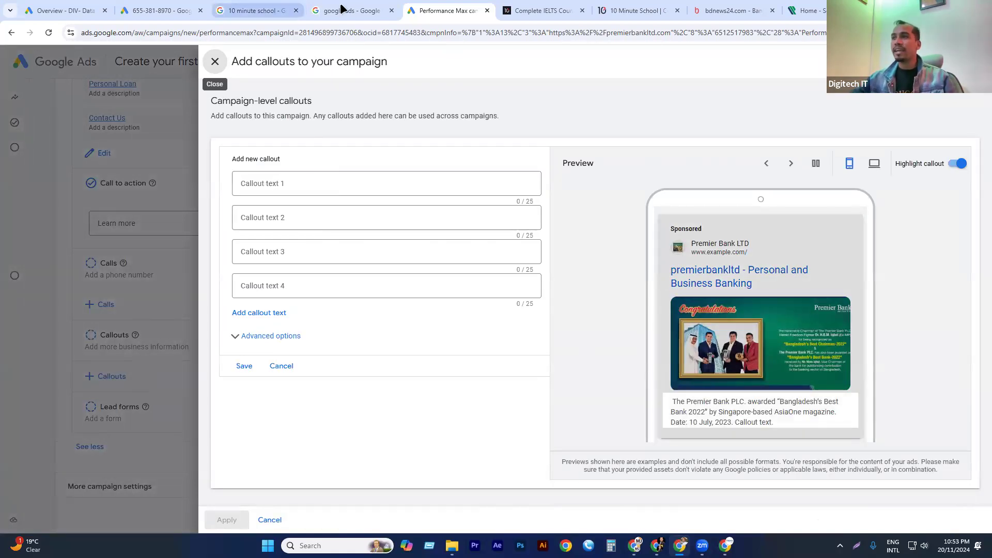
{"action": "left_click", "coordinate": [357, 10]}
{"action": "left_click", "coordinate": [254, 10]}
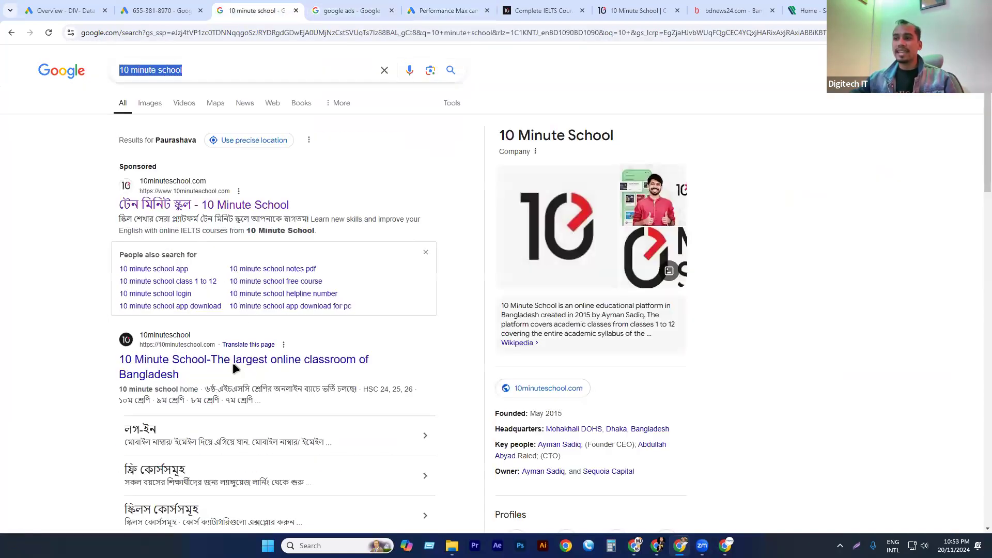
{"action": "scroll", "coordinate": [143, 172], "scroll_direction": "down", "scroll_amount": 3}
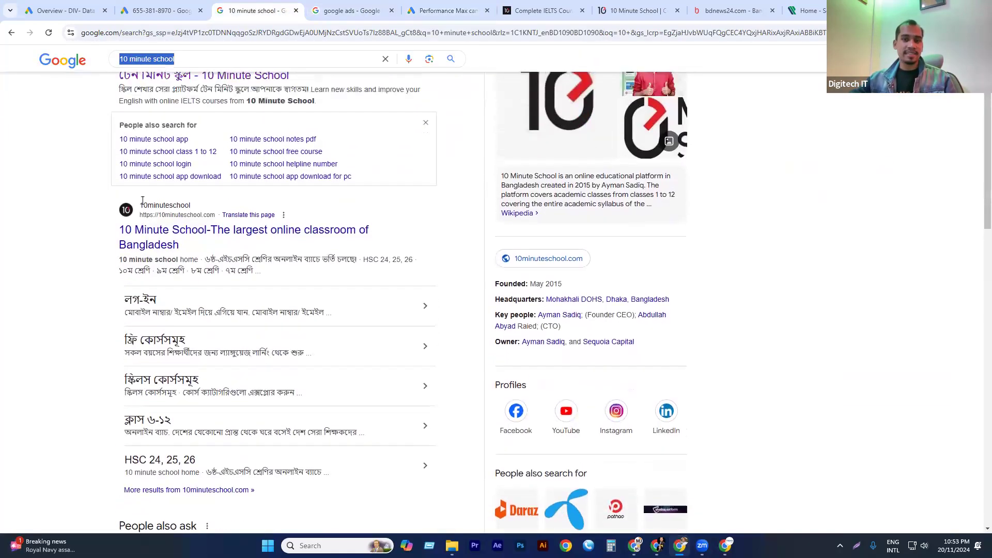
{"action": "scroll", "coordinate": [144, 197], "scroll_direction": "up", "scroll_amount": 2}
{"action": "scroll", "coordinate": [146, 299], "scroll_direction": "down", "scroll_amount": 2}
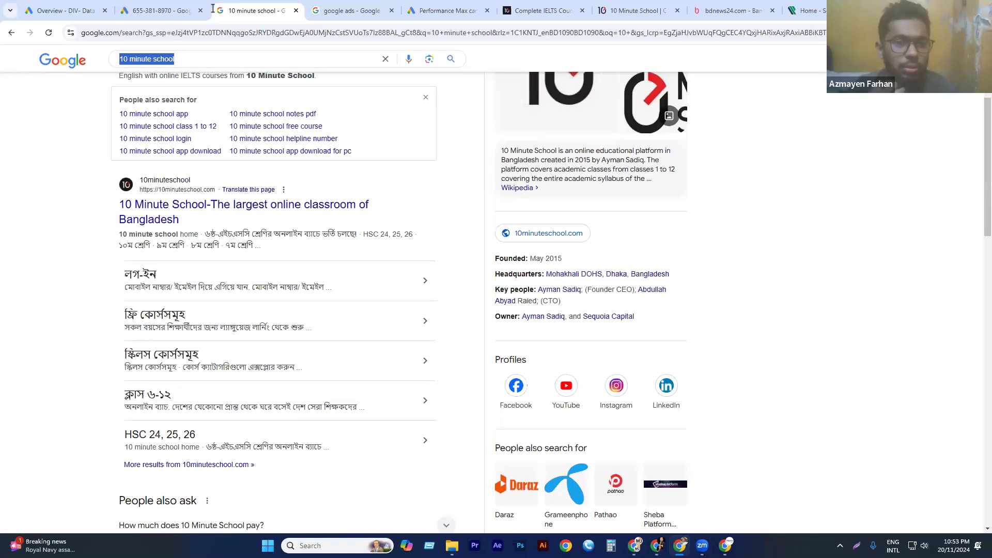
{"action": "left_click", "coordinate": [444, 10]}
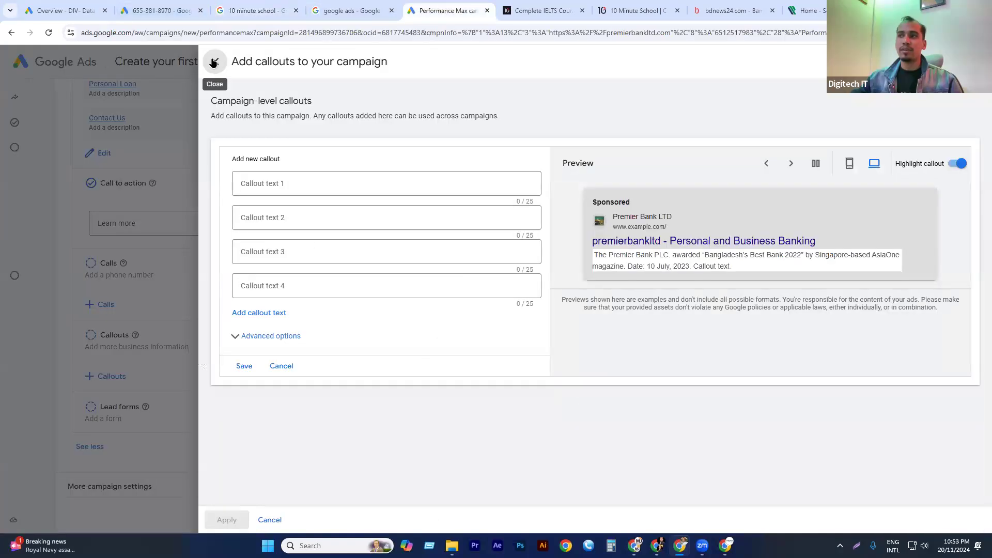
{"action": "left_click", "coordinate": [215, 62]}
Finish the ad assets, continue to the bid strategy settings, and check the focus options while keeping Conversions.
{"action": "scroll", "coordinate": [235, 285], "scroll_direction": "down", "scroll_amount": 1}
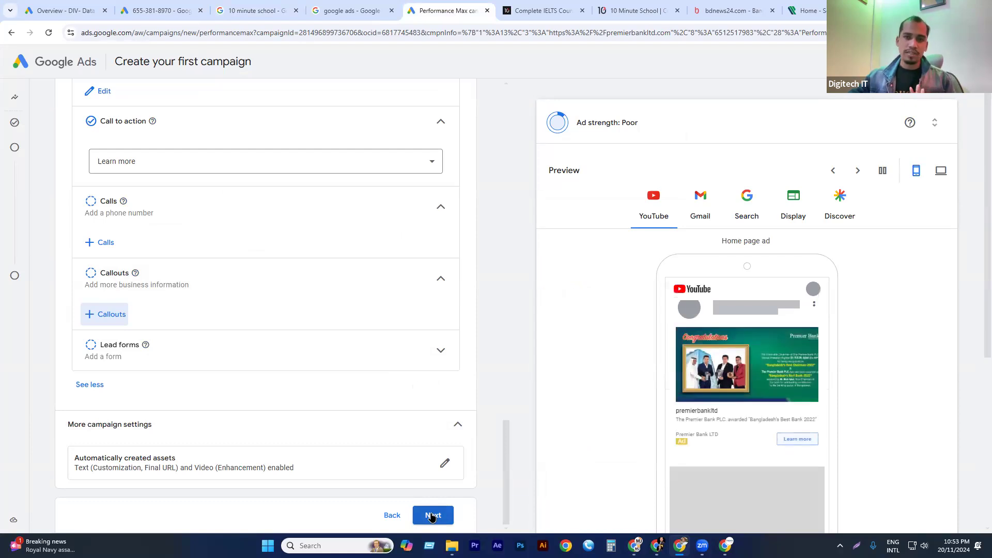
{"action": "left_click", "coordinate": [432, 518]}
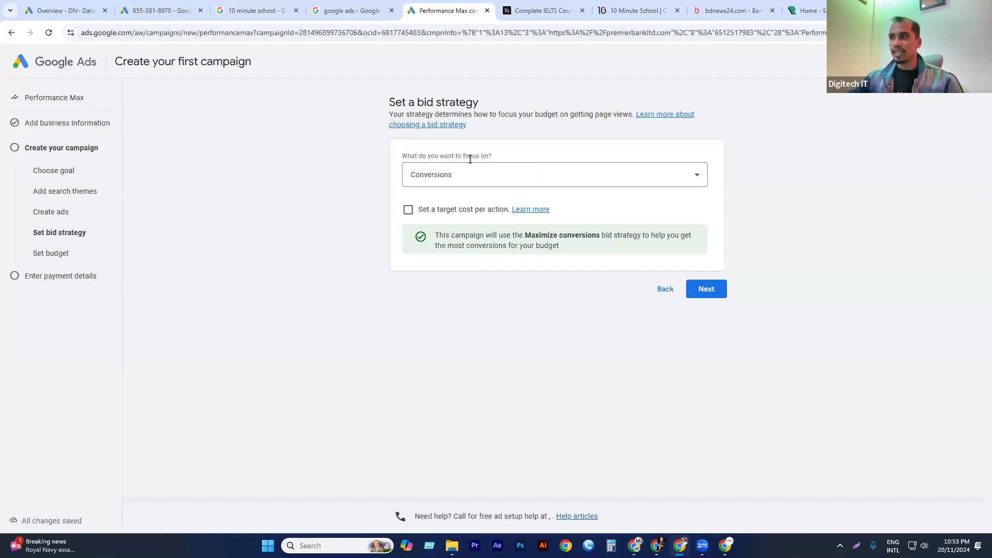
{"action": "left_click_drag", "start_coordinate": [390, 99], "coordinate": [496, 97]}
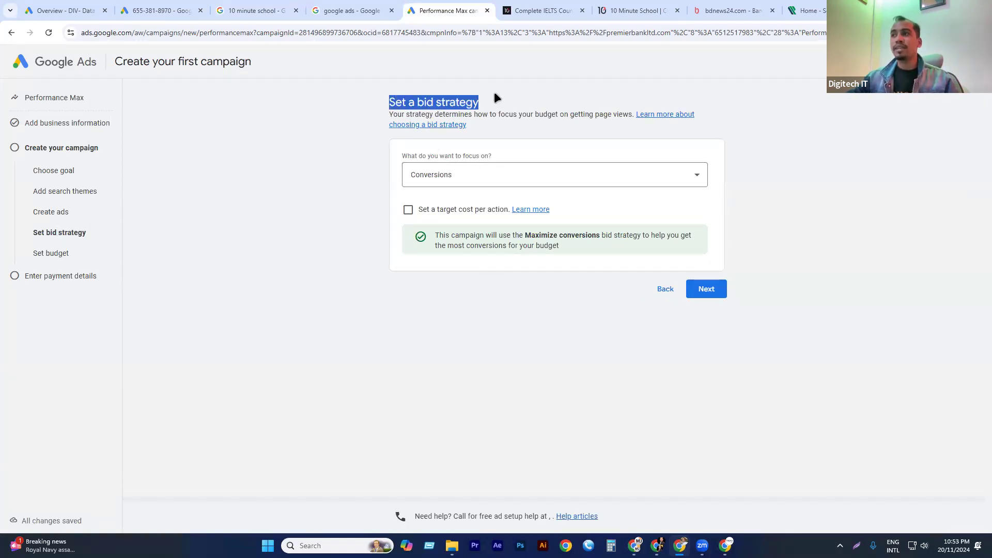
{"action": "left_click", "coordinate": [483, 107]}
{"action": "left_click", "coordinate": [465, 171]}
{"action": "left_click", "coordinate": [446, 184]}
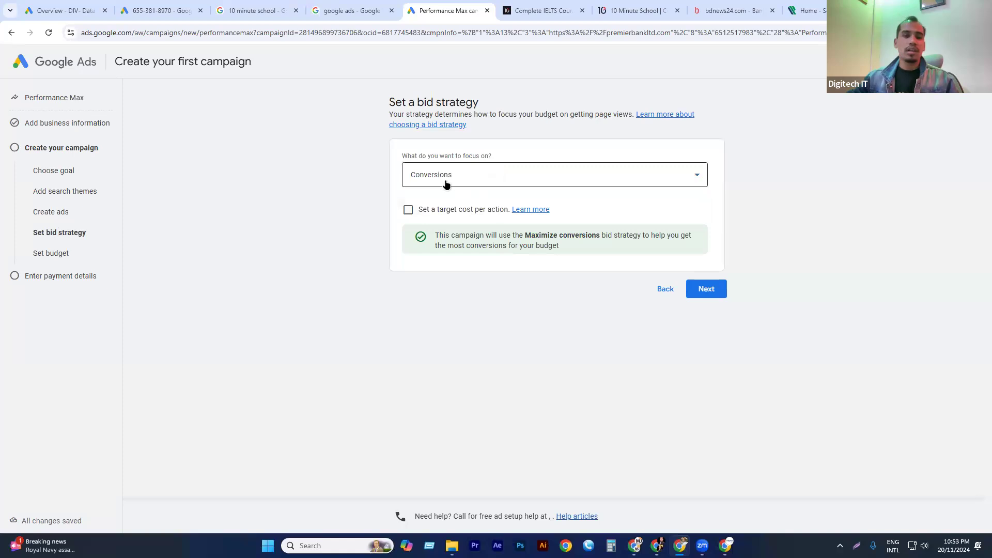
{"action": "left_click", "coordinate": [476, 214]}
{"action": "left_click", "coordinate": [450, 249]}
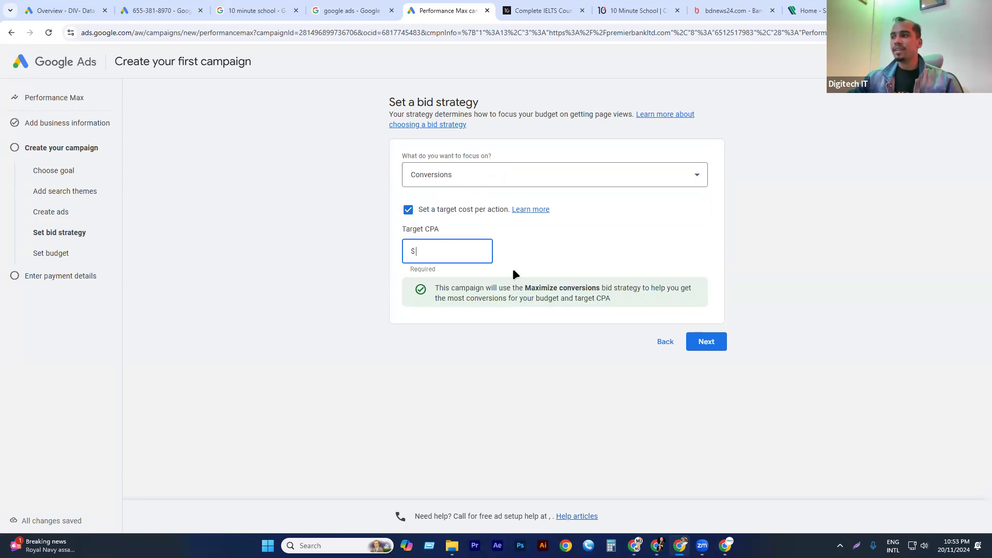
{"action": "left_click_drag", "start_coordinate": [595, 302], "coordinate": [621, 295]}
{"action": "left_click", "coordinate": [582, 284]}
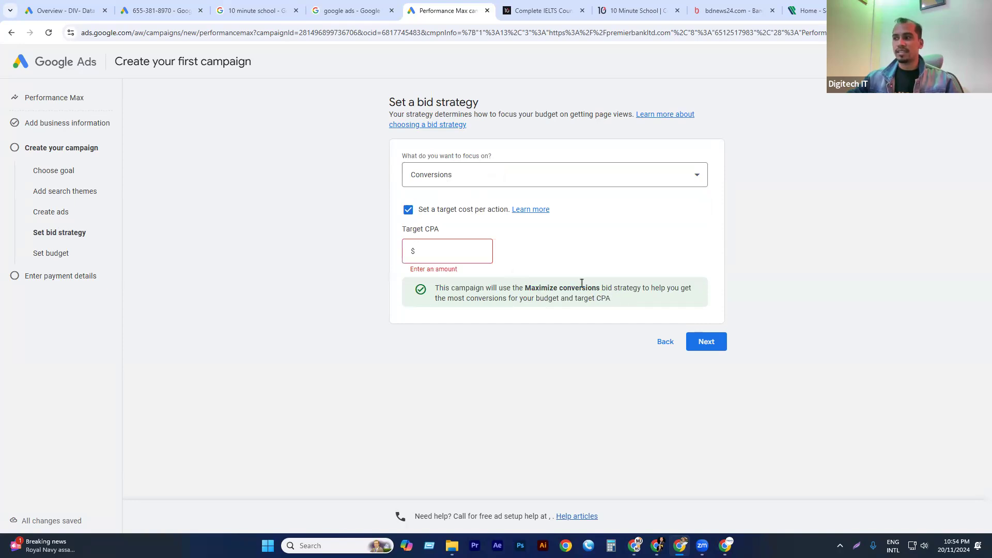
{"action": "left_click", "coordinate": [449, 248]}
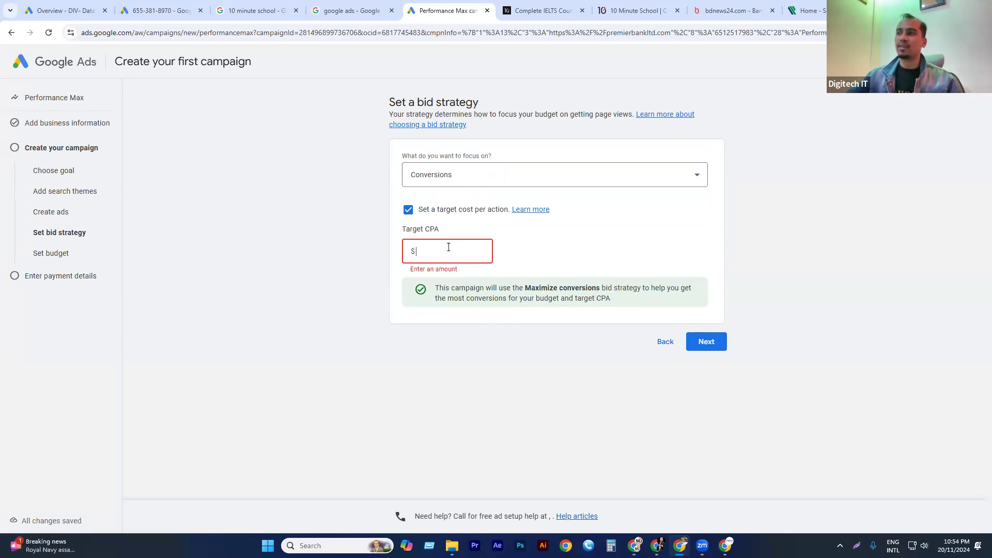
{"action": "left_click", "coordinate": [408, 209]}
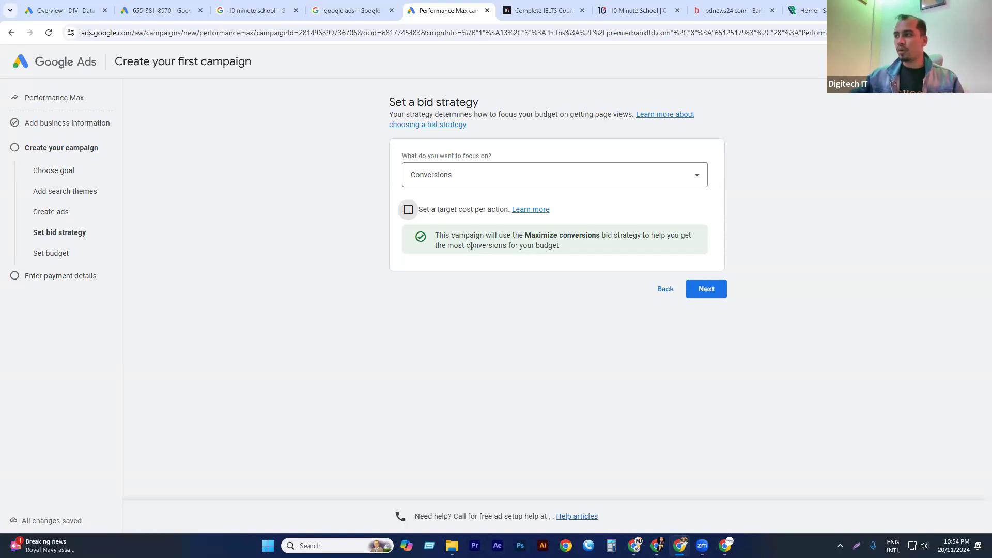
Accept the bid strategy without a target cost per action and choose a custom budget for the campaign.
{"action": "left_click", "coordinate": [715, 289]}
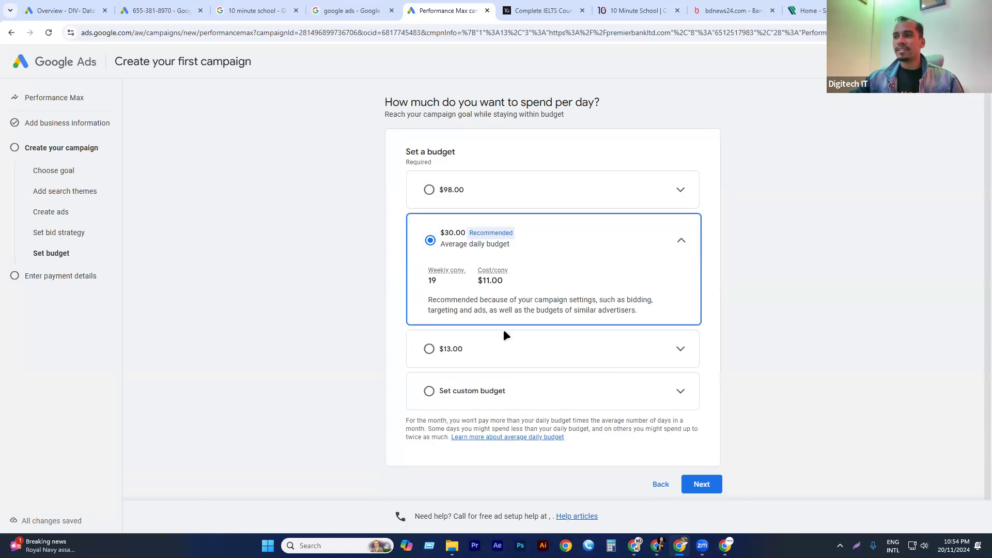
{"action": "left_click", "coordinate": [457, 392]}
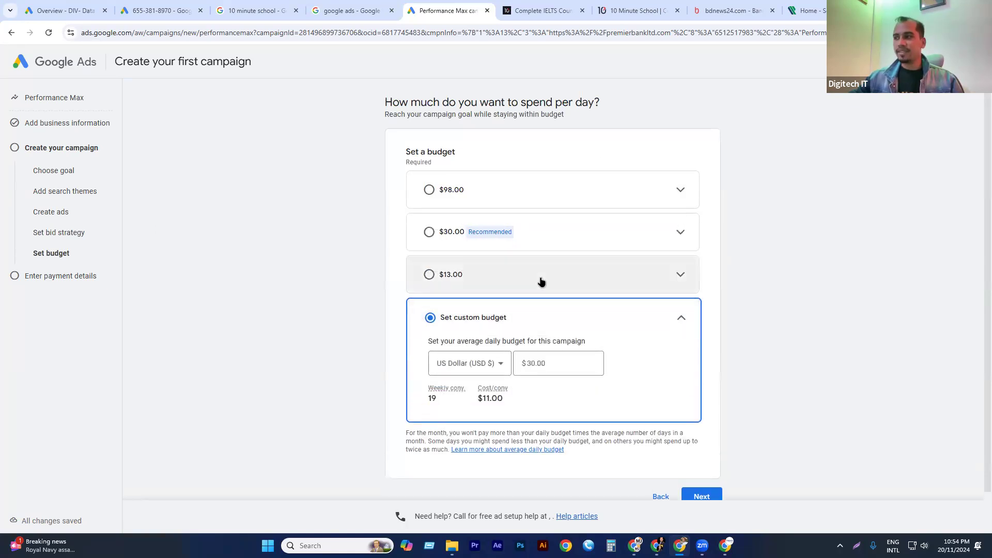
Set the custom average daily budget to $10.00 and check the recommendation shown for it.
{"action": "left_click", "coordinate": [555, 326]}
{"action": "left_click_drag", "start_coordinate": [556, 327], "coordinate": [523, 327]}
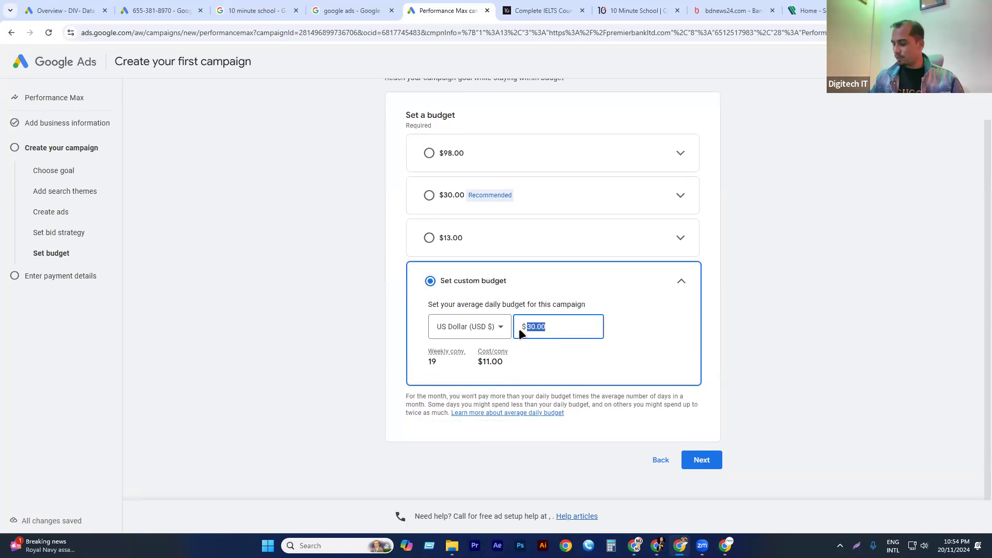
{"action": "type", "text": "10"}
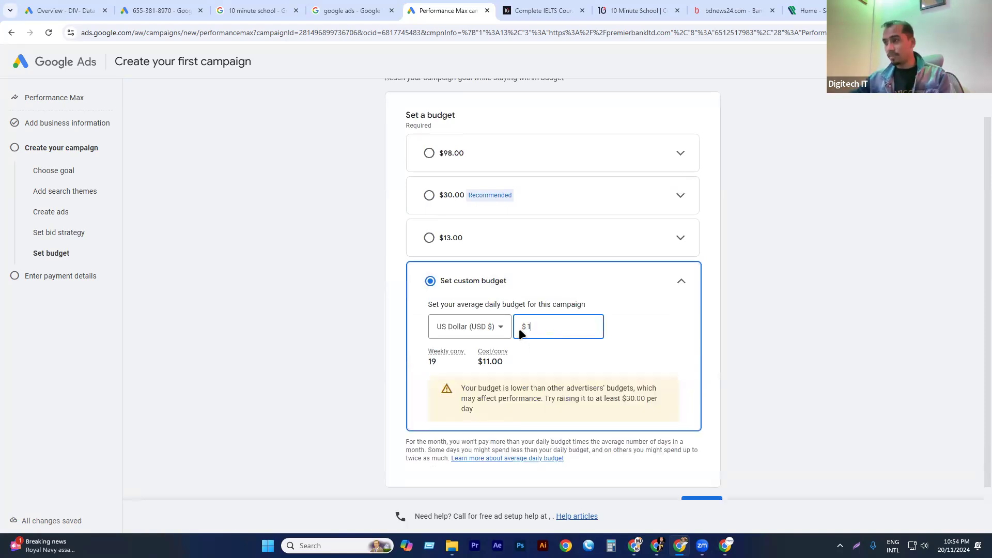
{"action": "left_click", "coordinate": [652, 339]}
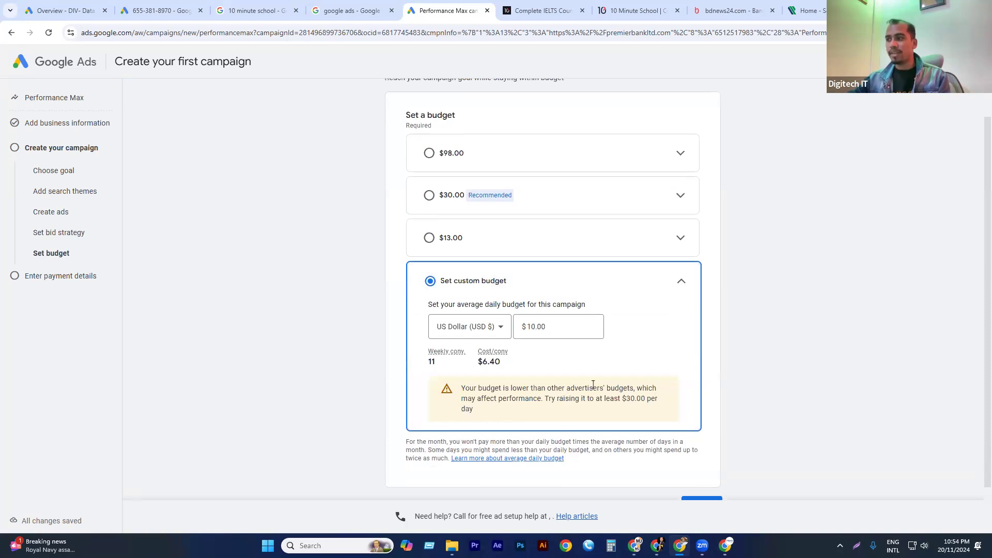
{"action": "left_click_drag", "start_coordinate": [629, 402], "coordinate": [647, 411]}
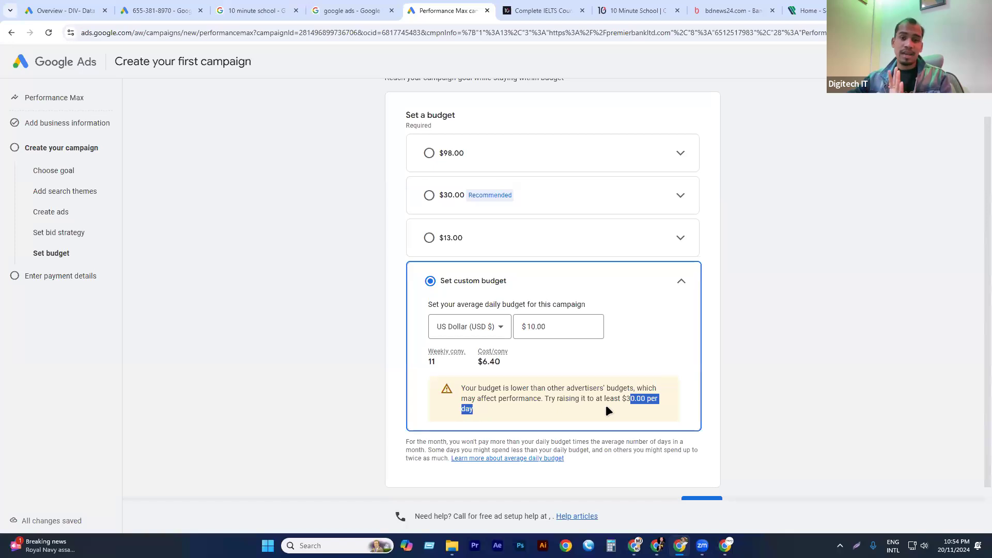
Set the custom average daily budget to $30.00 and check its weekly conversion and cost per conversion estimates.
{"action": "double_click", "coordinate": [572, 327]}
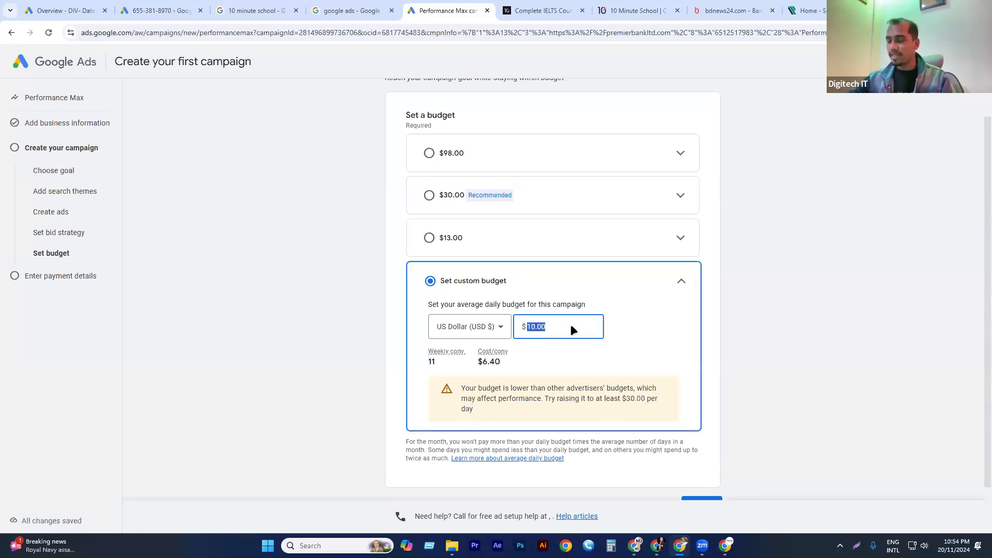
{"action": "type", "text": "30"}
{"action": "left_click", "coordinate": [632, 334]}
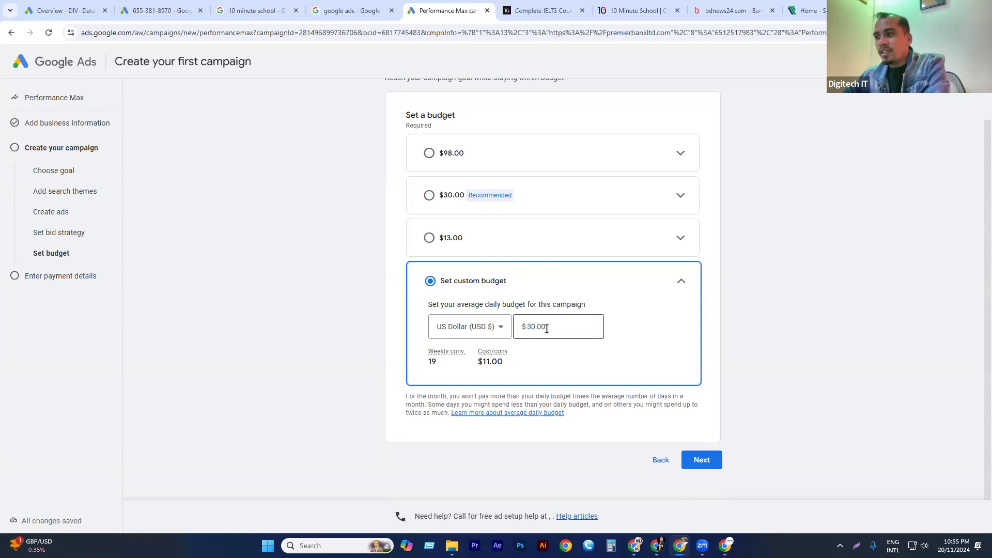
{"action": "left_click_drag", "start_coordinate": [437, 359], "coordinate": [424, 362]}
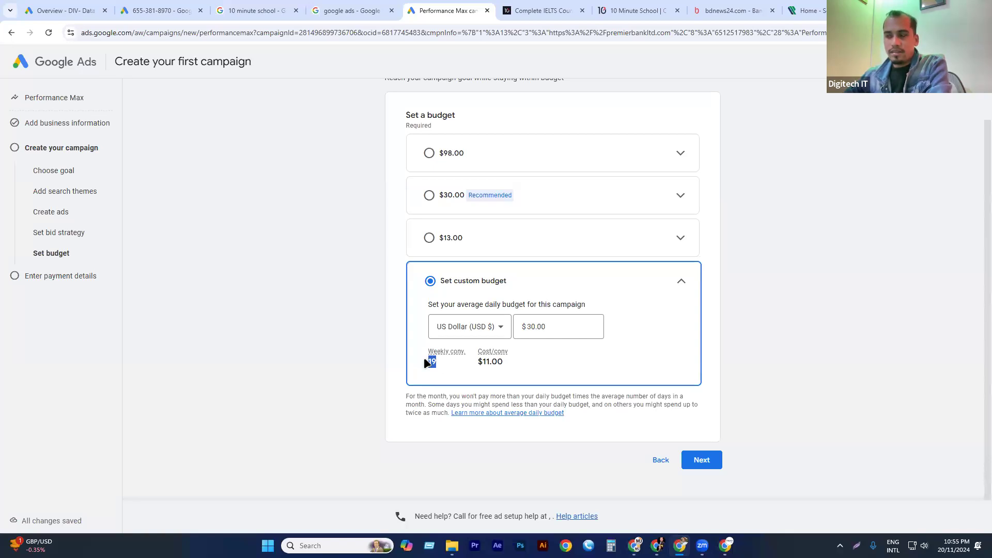
{"action": "double_click", "coordinate": [494, 364]}
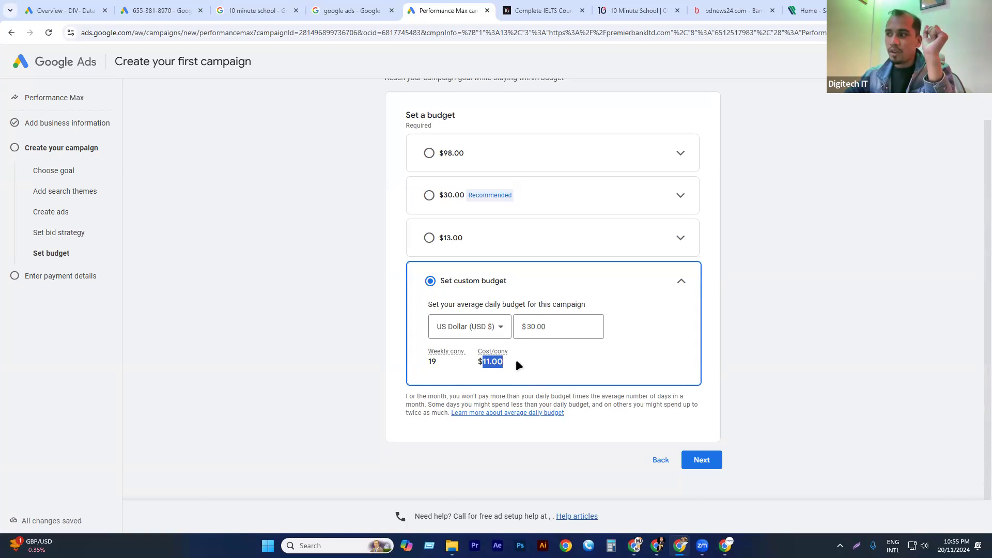
Accept the custom daily budget, continue to the payment details, and review the payments profile form.
{"action": "left_click_drag", "start_coordinate": [508, 361], "coordinate": [461, 359]}
{"action": "mouse_move", "coordinate": [455, 356]}
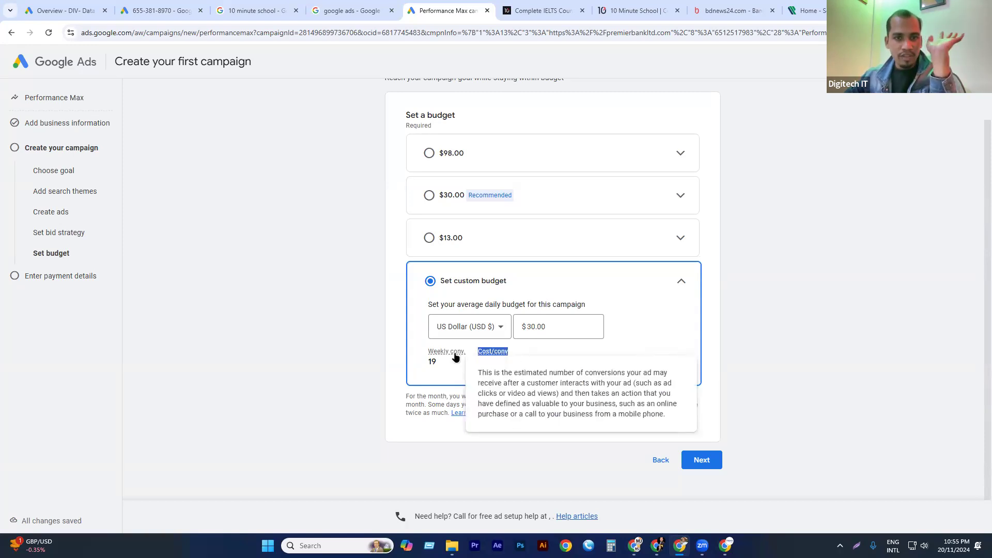
{"action": "left_click", "coordinate": [574, 352]}
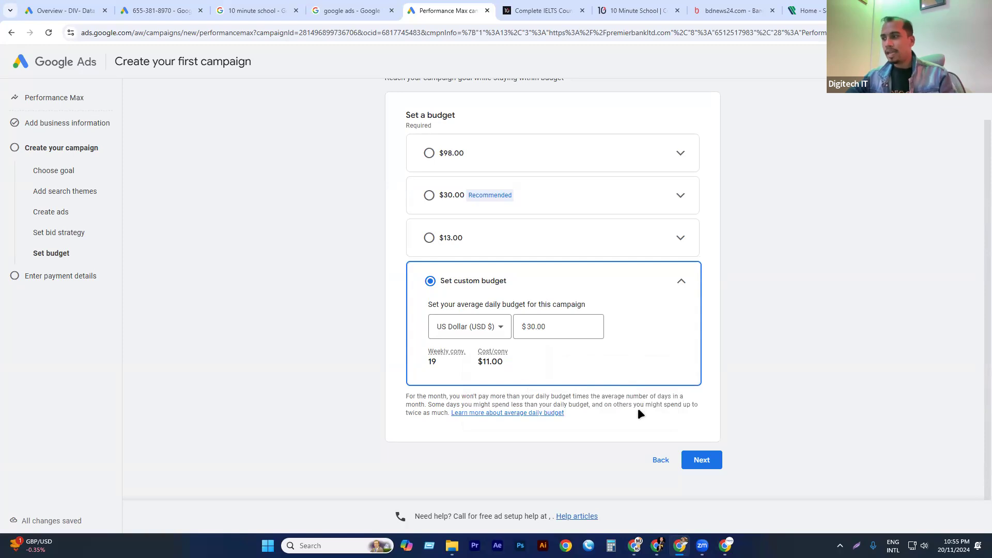
{"action": "left_click", "coordinate": [706, 459]}
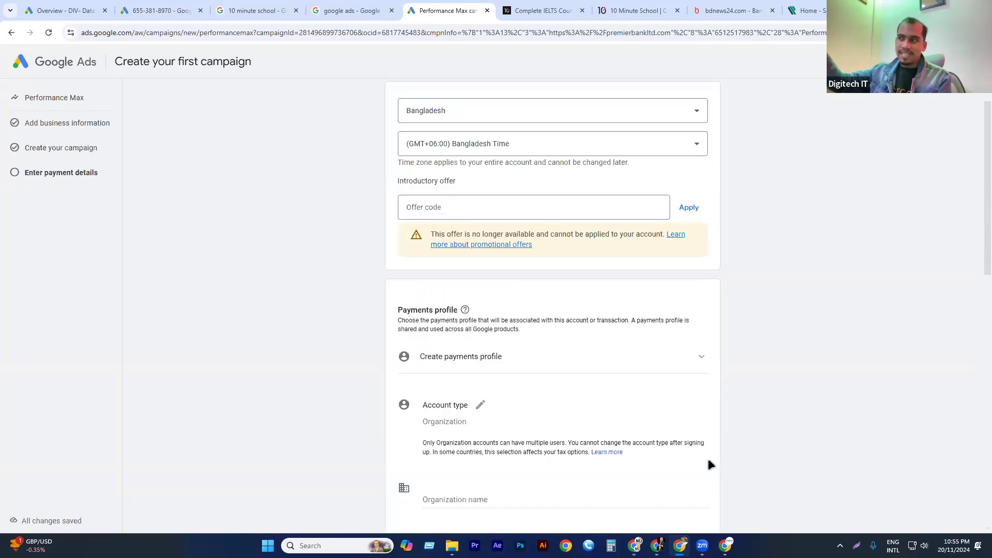
{"action": "scroll", "coordinate": [581, 223], "scroll_direction": "down", "scroll_amount": 4}
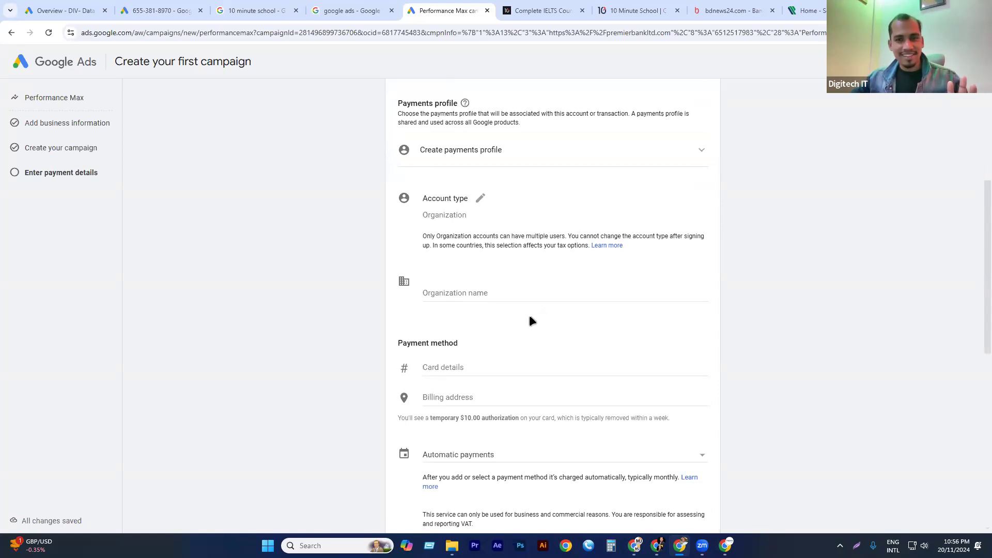
{"action": "scroll", "coordinate": [543, 305], "scroll_direction": "down", "scroll_amount": 8}
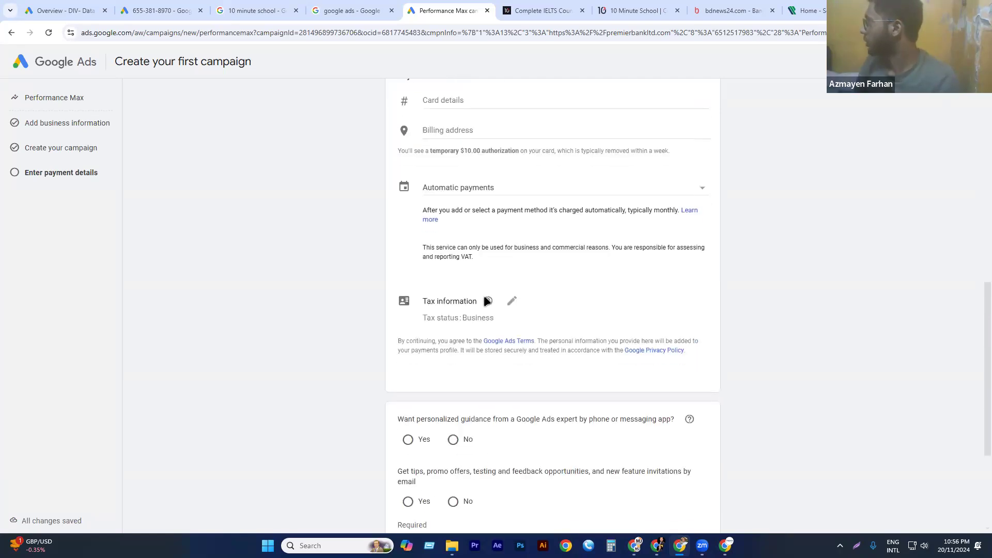
{"action": "scroll", "coordinate": [484, 296], "scroll_direction": "up", "scroll_amount": 10}
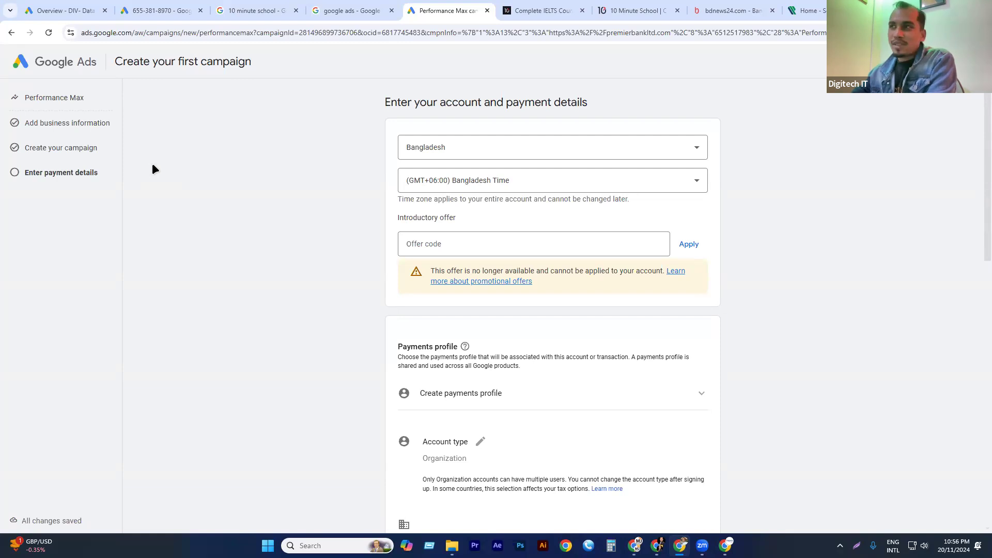
{"action": "left_click", "coordinate": [160, 10]}
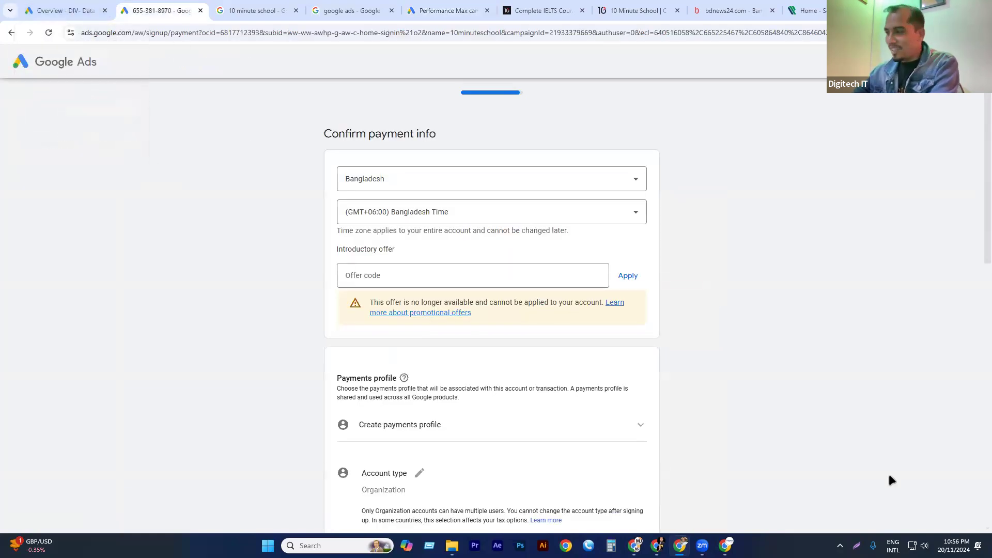
{"action": "left_click", "coordinate": [683, 544]}
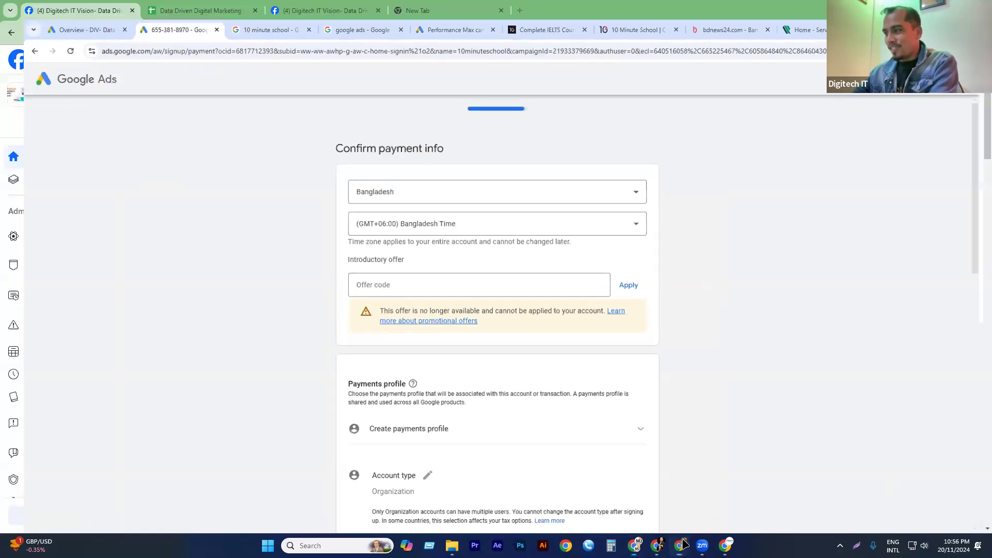
{"action": "left_click", "coordinate": [684, 543]}
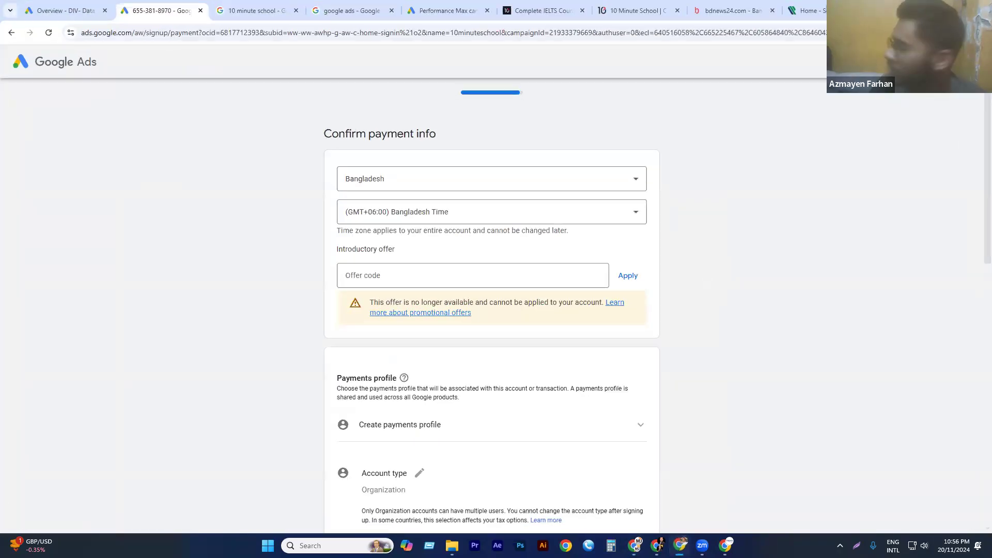
{"action": "left_click", "coordinate": [819, 11]}
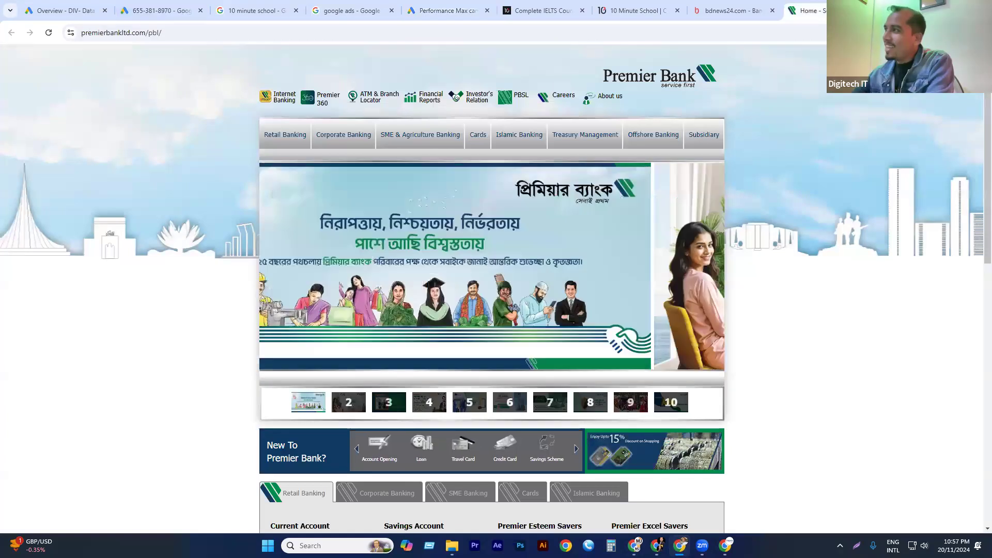
Open Google Ads from the Google apps list in a new browser tab.
{"action": "key", "text": "ctrl+t"}
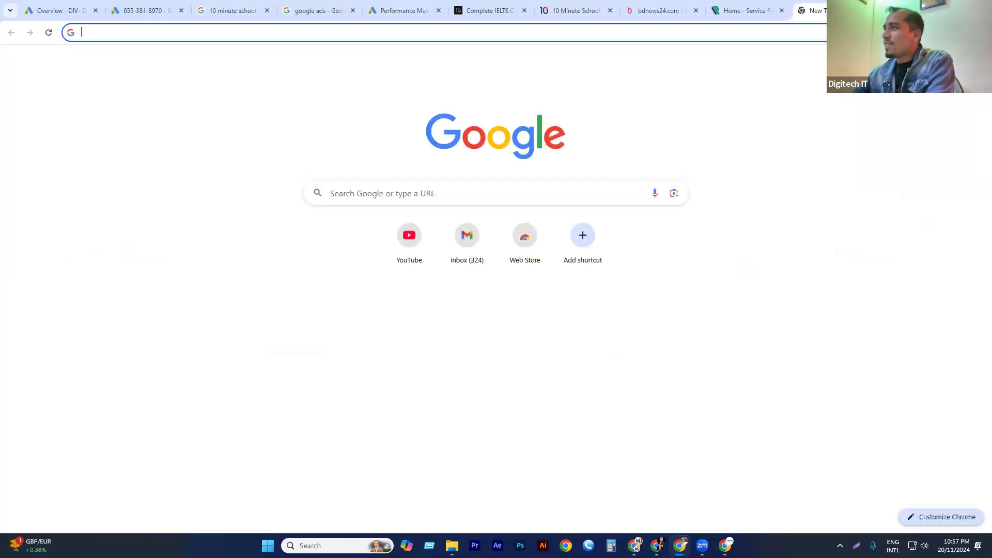
{"action": "left_click", "coordinate": [947, 61]}
{"action": "scroll", "coordinate": [845, 158], "scroll_direction": "down", "scroll_amount": 2}
{"action": "scroll", "coordinate": [845, 158], "scroll_direction": "down", "scroll_amount": 2}
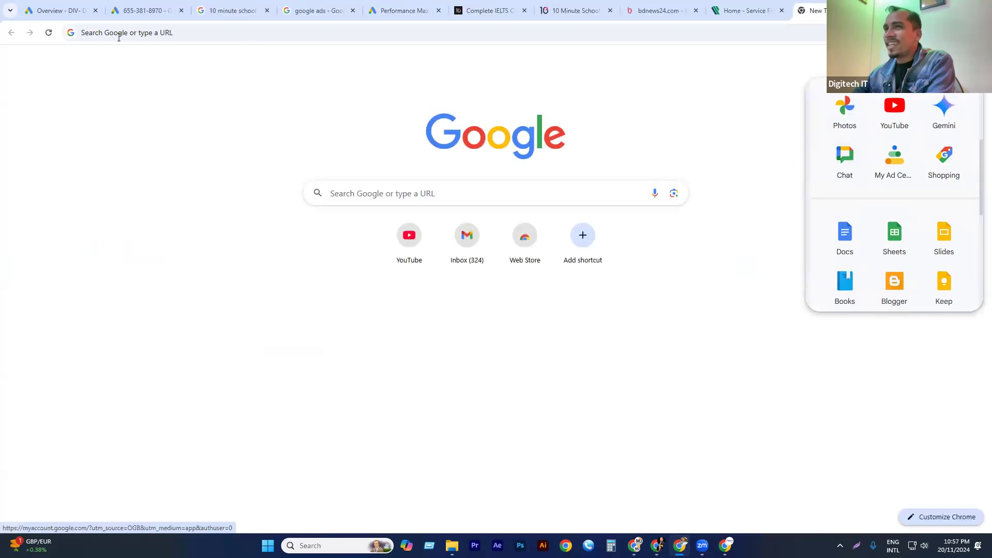
{"action": "scroll", "coordinate": [902, 155], "scroll_direction": "down", "scroll_amount": 2}
{"action": "scroll", "coordinate": [902, 154], "scroll_direction": "down", "scroll_amount": 4}
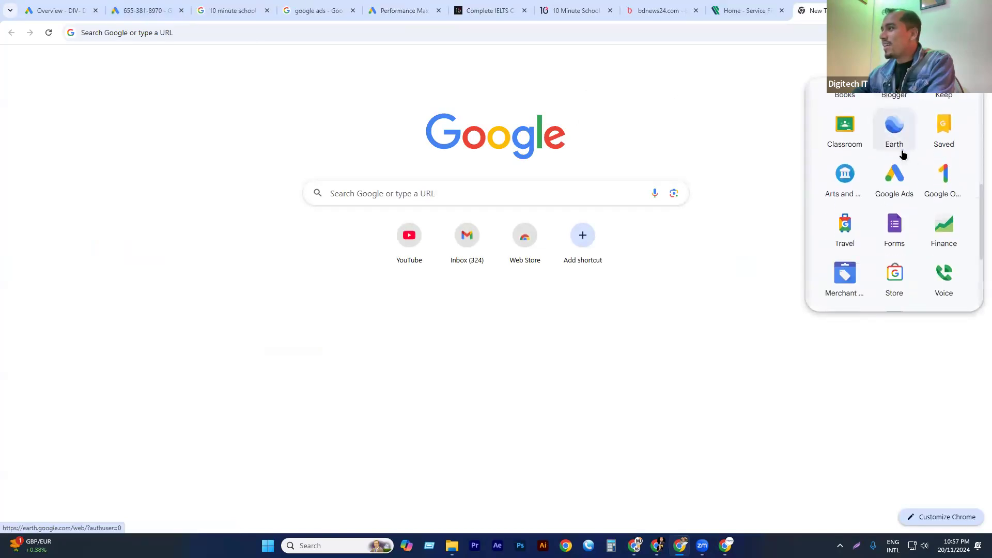
{"action": "left_click", "coordinate": [887, 141]}
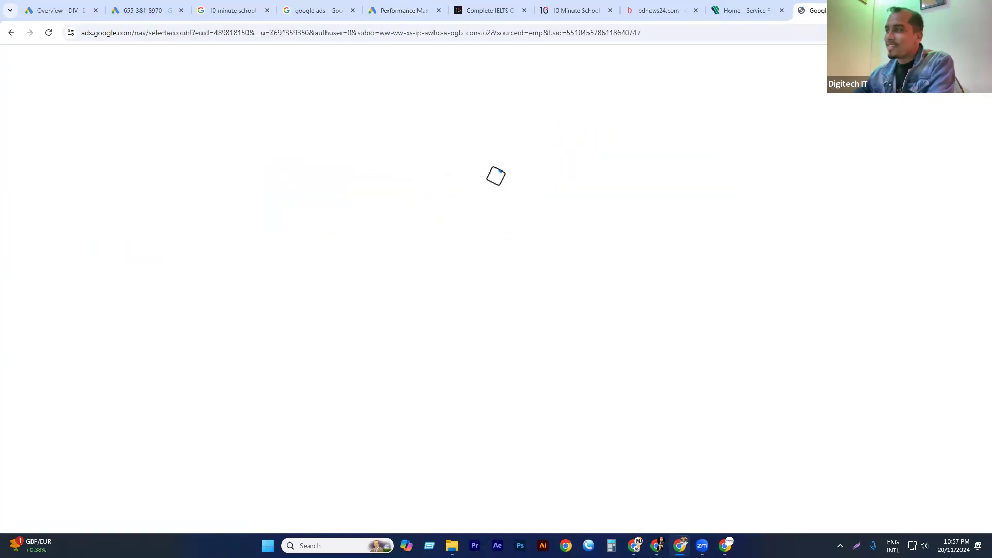
Choose the DIV- Data Driven Digital Marketing Batch -01 account from the list of Google Ads accounts.
{"action": "scroll", "coordinate": [505, 282], "scroll_direction": "down", "scroll_amount": 3}
{"action": "scroll", "coordinate": [505, 302], "scroll_direction": "down", "scroll_amount": 4}
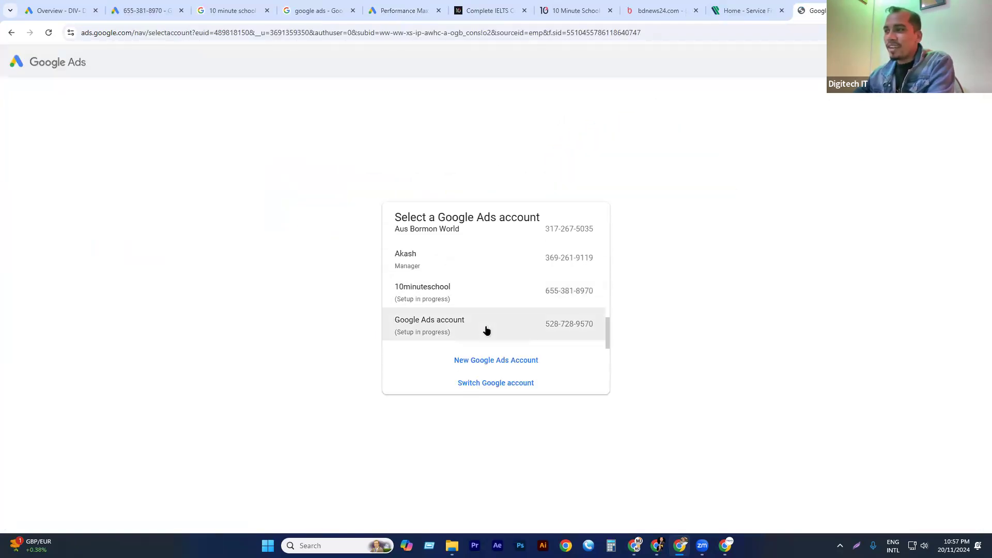
{"action": "scroll", "coordinate": [466, 305], "scroll_direction": "up", "scroll_amount": 1}
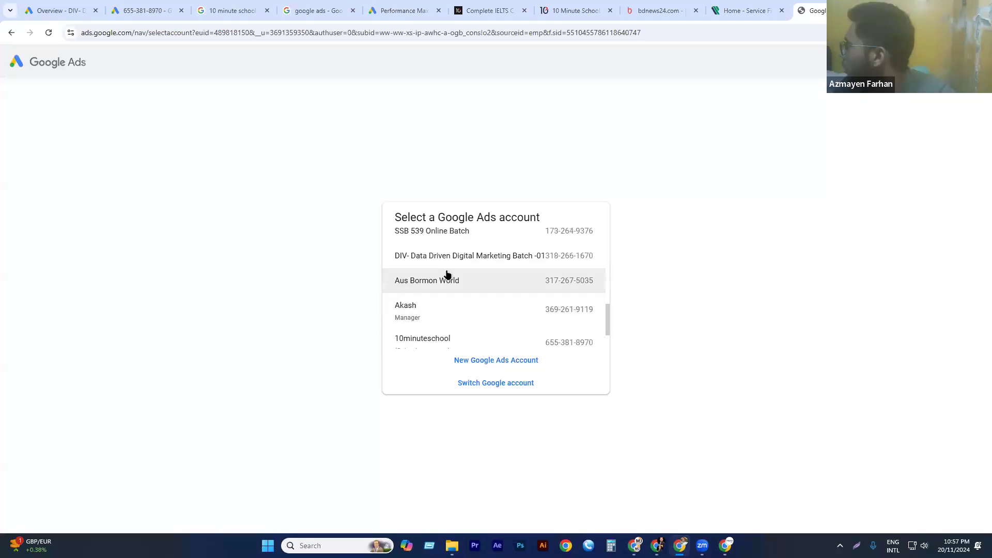
{"action": "left_click", "coordinate": [417, 261]}
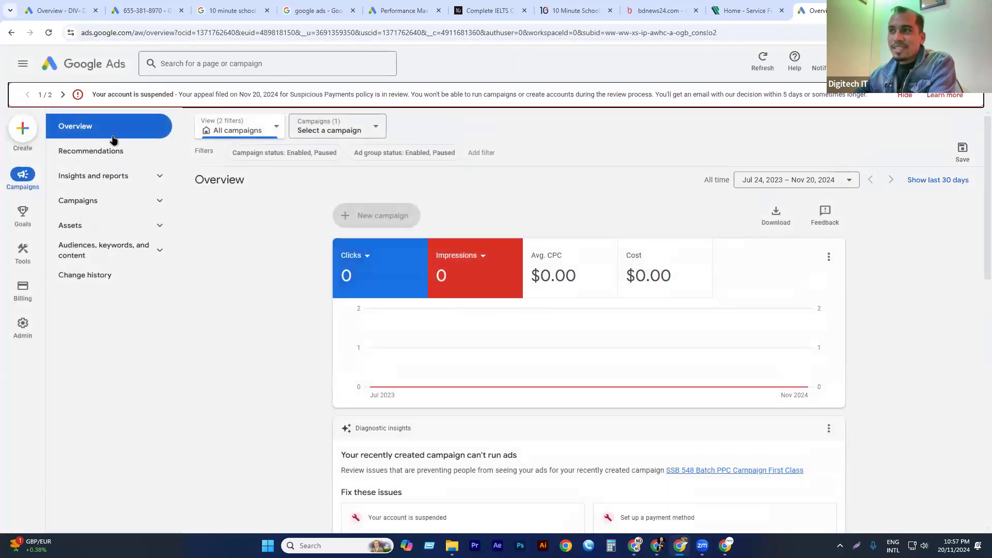
Read and dismiss the suspension and billing notices above the account overview.
{"action": "triple_click", "coordinate": [698, 90]}
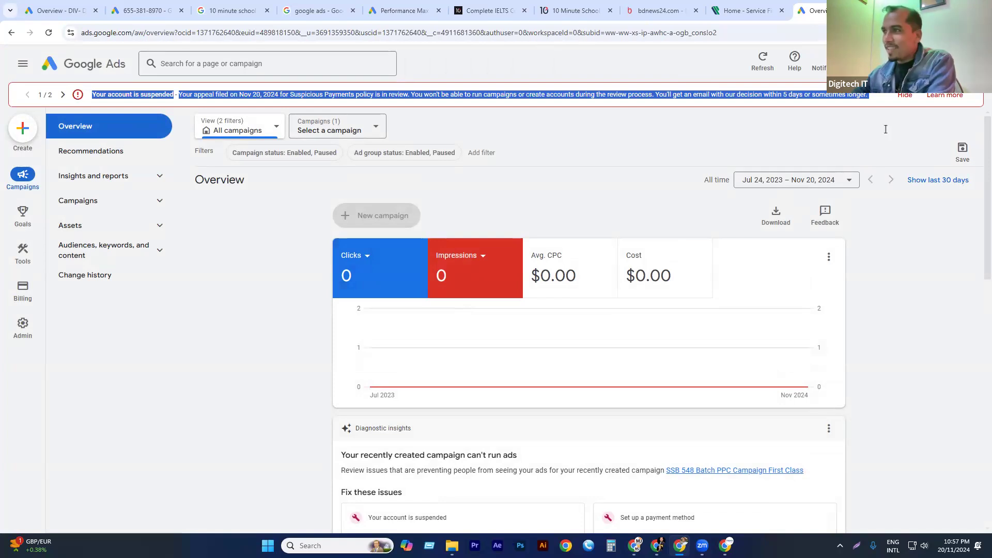
{"action": "left_click", "coordinate": [405, 96]}
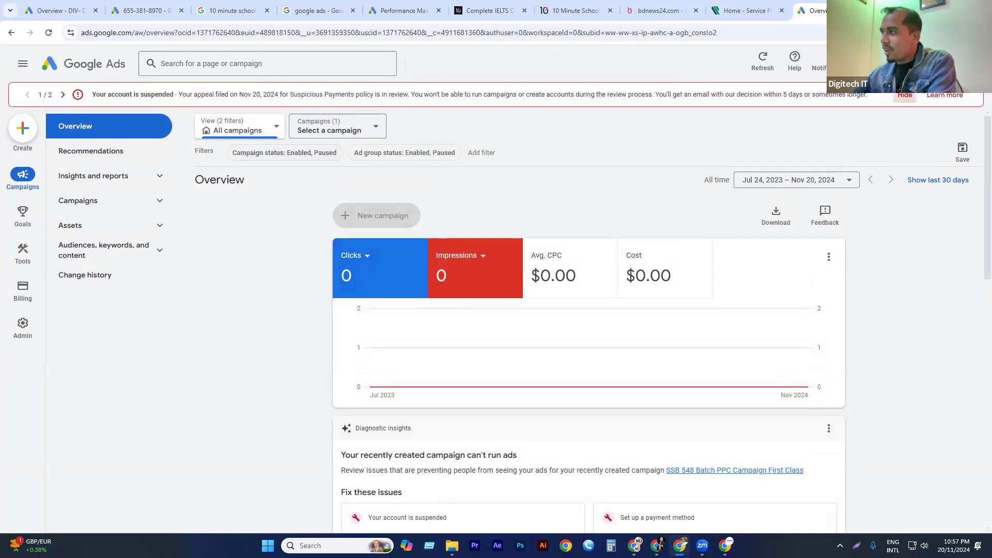
{"action": "left_click", "coordinate": [905, 96]}
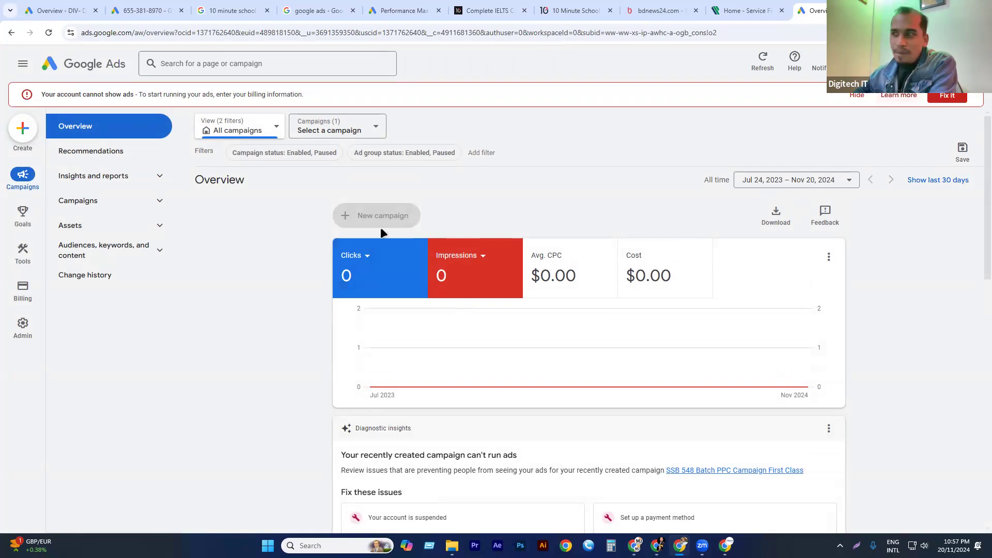
{"action": "triple_click", "coordinate": [202, 98]}
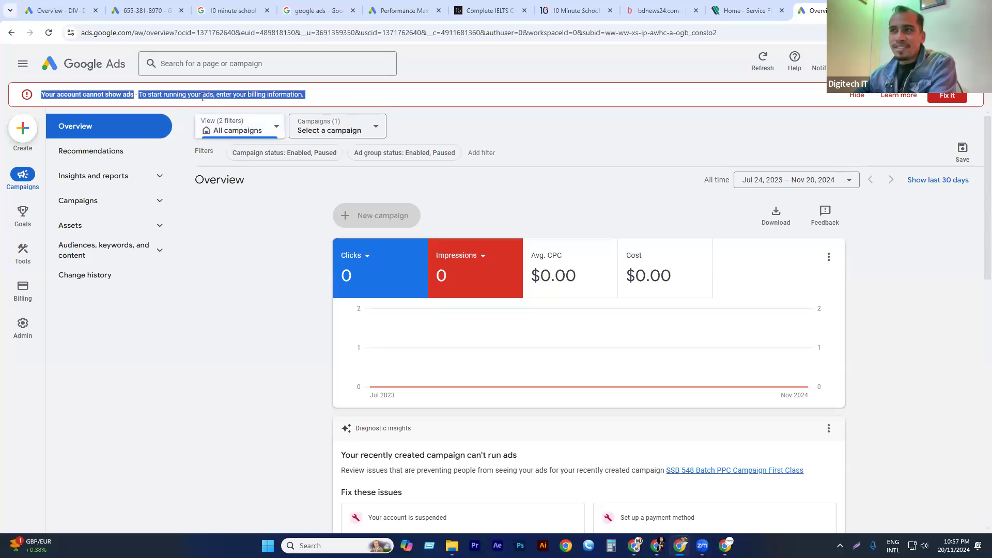
{"action": "left_click", "coordinate": [858, 95]}
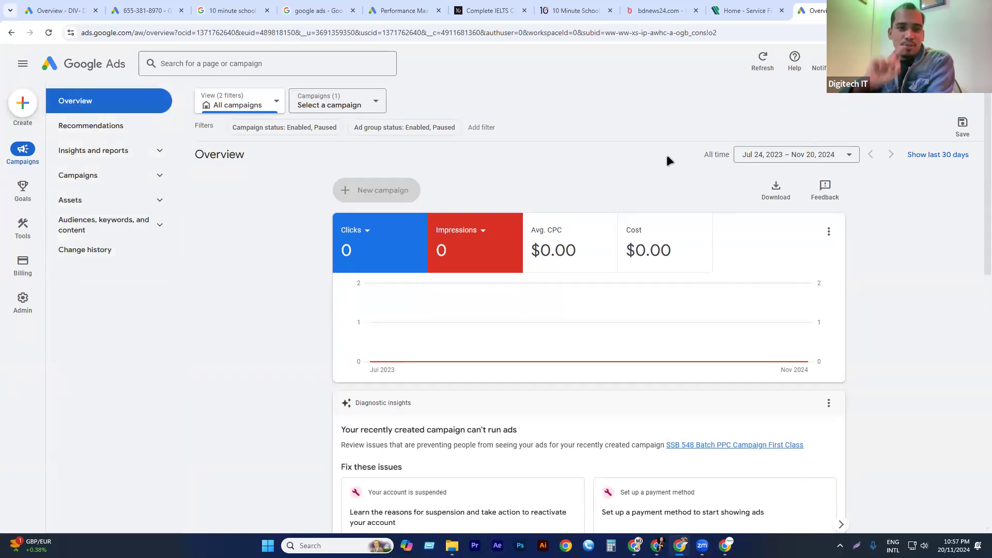
Return to the 10minuteschool Smart campaign signup and go back from its payment page to the campaign review.
{"action": "key", "text": "ctrl+Tab"}
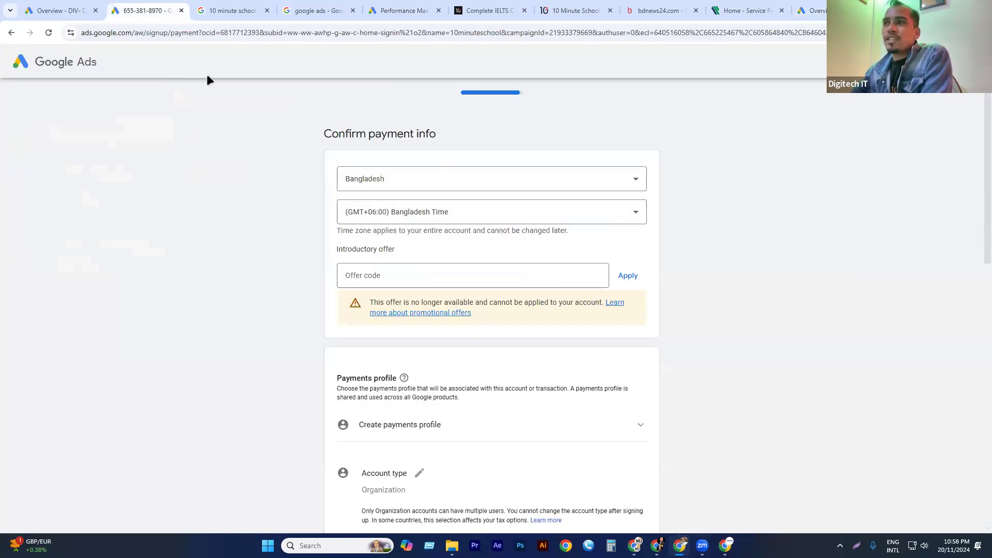
{"action": "left_click", "coordinate": [409, 18]}
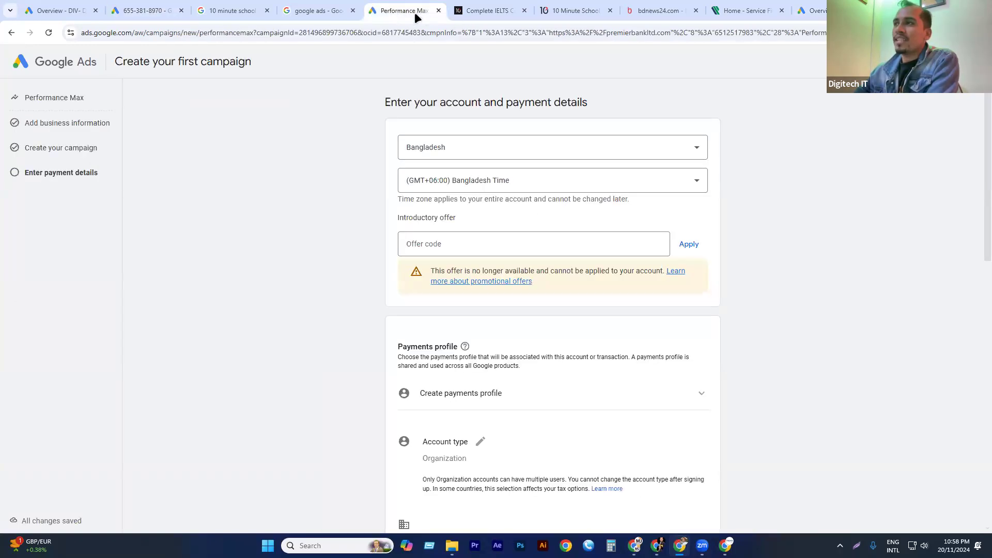
{"action": "left_click", "coordinate": [489, 10]}
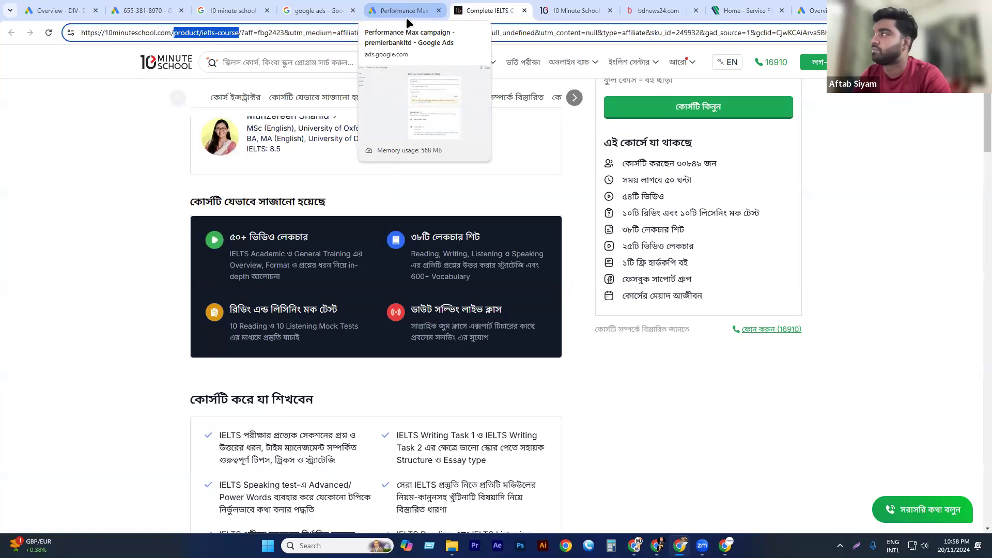
{"action": "left_click", "coordinate": [147, 10]}
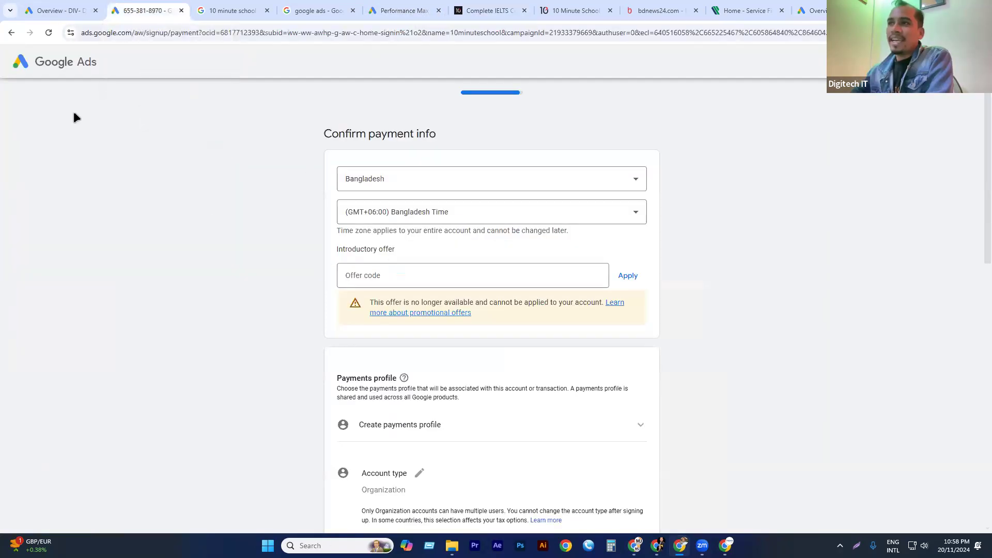
{"action": "left_click", "coordinate": [11, 32]}
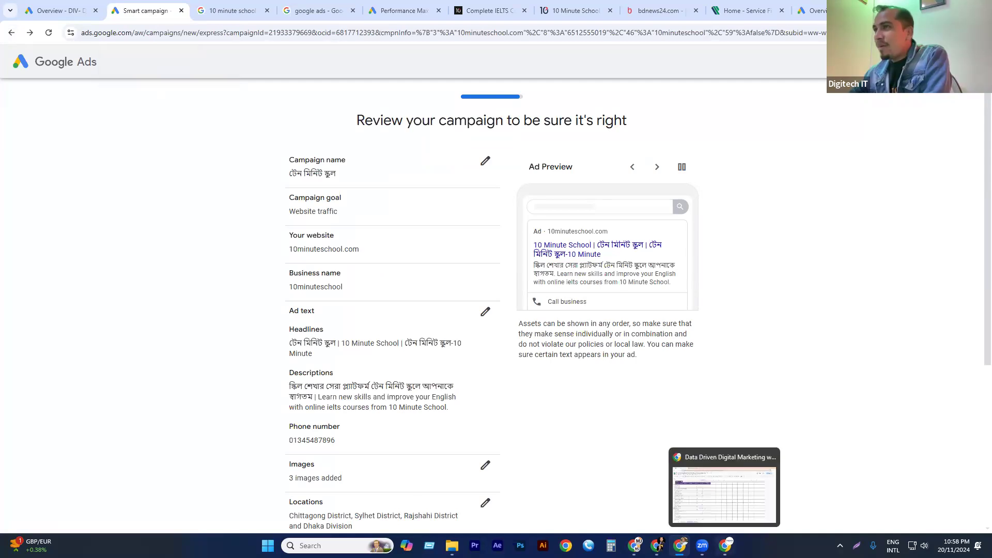
Switch to the Data Driven Digital Marketing spreadsheet and review the class 4 row on Google Ads campaign types.
{"action": "left_click", "coordinate": [724, 486]}
{"action": "left_click", "coordinate": [212, 9]}
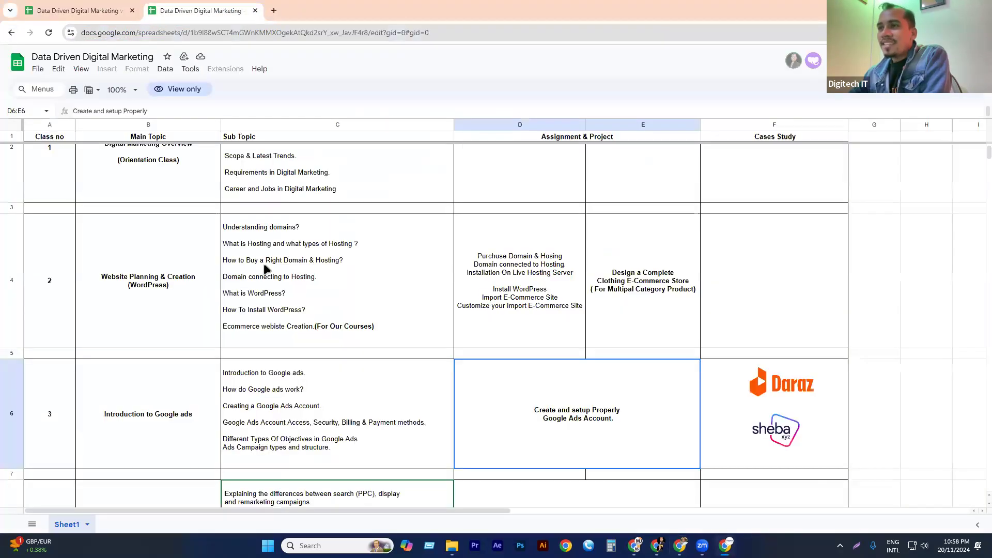
{"action": "scroll", "coordinate": [171, 328], "scroll_direction": "down", "scroll_amount": 3}
{"action": "left_click", "coordinate": [252, 356]}
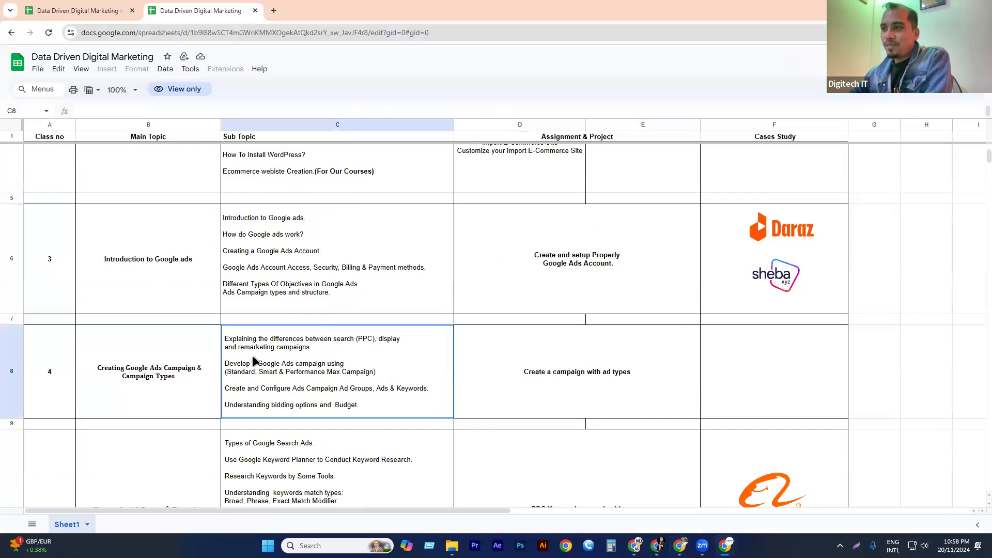
{"action": "scroll", "coordinate": [280, 344], "scroll_direction": "down", "scroll_amount": 1}
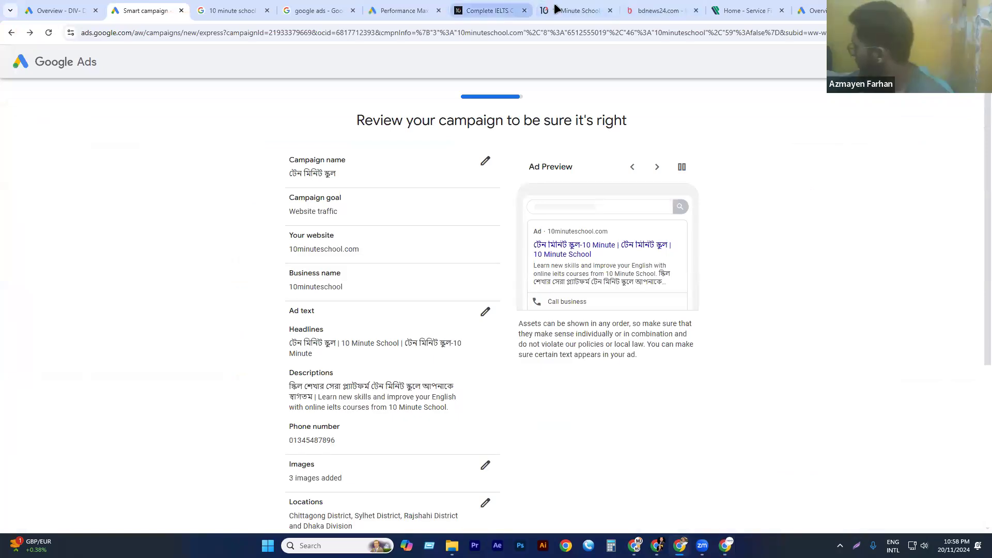
Examine the sponsored Google Ads search result and the display ads on the bdnews24.com home page.
{"action": "left_click", "coordinate": [558, 9]}
{"action": "left_click", "coordinate": [403, 10]}
{"action": "left_click", "coordinate": [317, 11]}
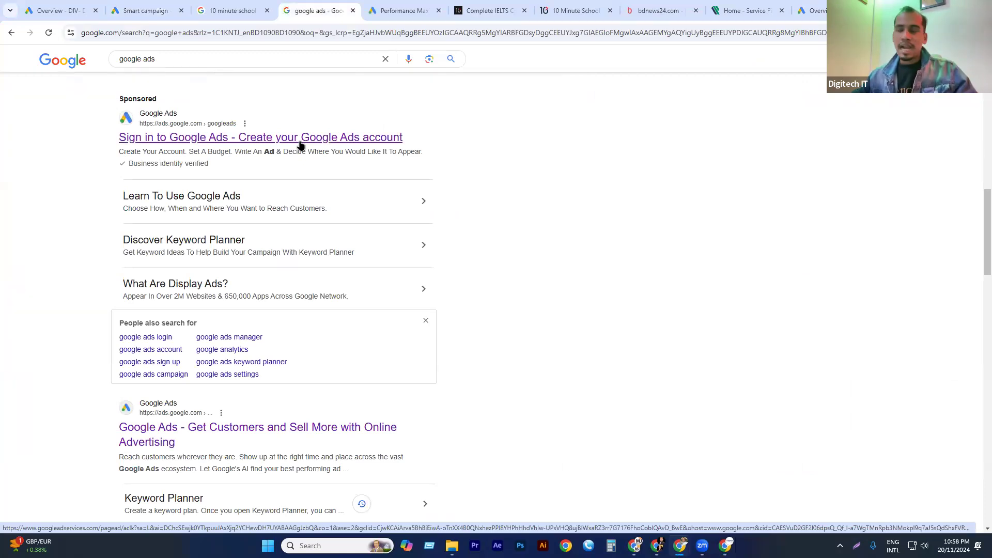
{"action": "left_click", "coordinate": [672, 10]}
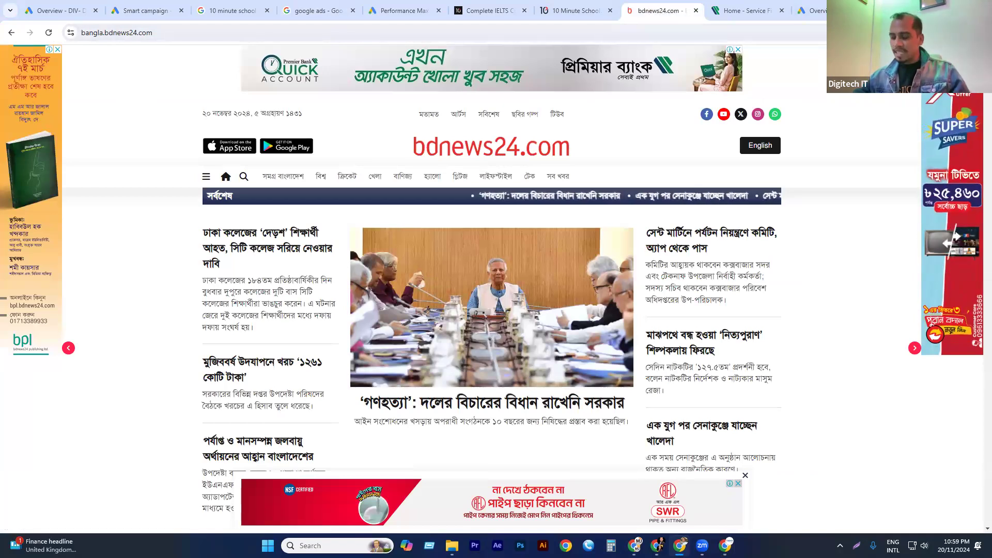
Open YouTube in a new tab through a Google search and examine the sponsored ads on its home page.
{"action": "key", "text": "ctrl+t"}
{"action": "type", "text": "you"}
{"action": "key", "text": "Return"}
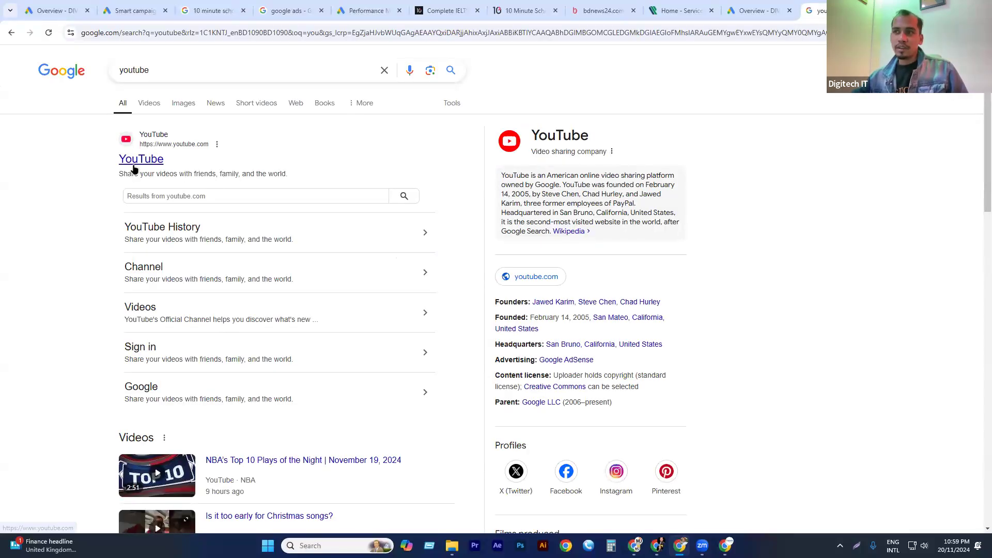
{"action": "left_click", "coordinate": [134, 164]}
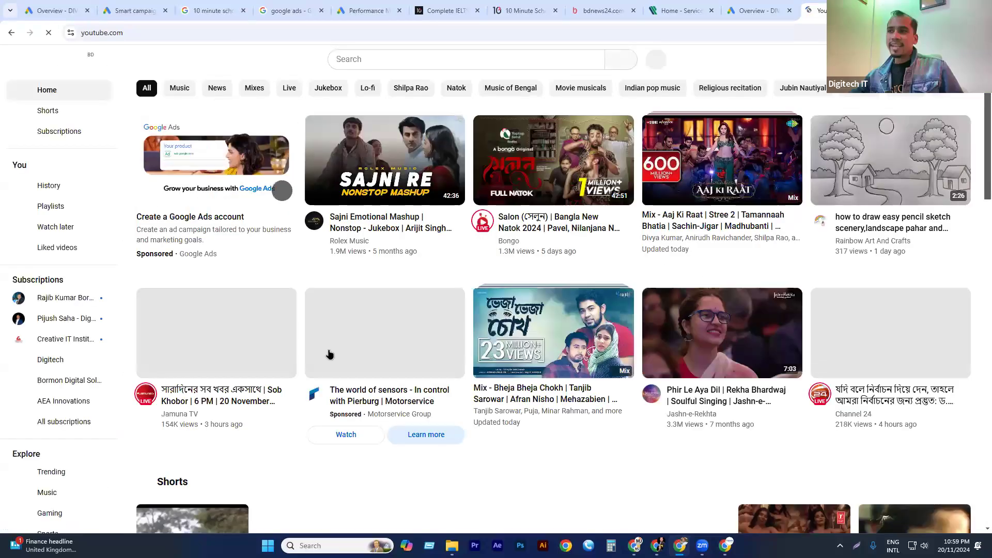
{"action": "mouse_move", "coordinate": [192, 146]}
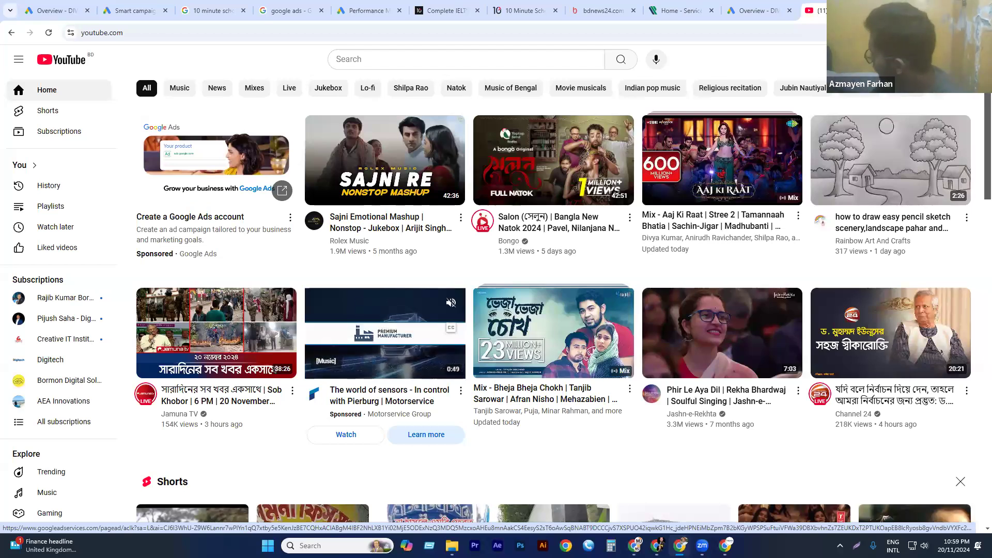
Look through the open Smart campaign review, 10 minute school search, Google Ads account overview and IELTS course pages.
{"action": "left_click", "coordinate": [141, 9]}
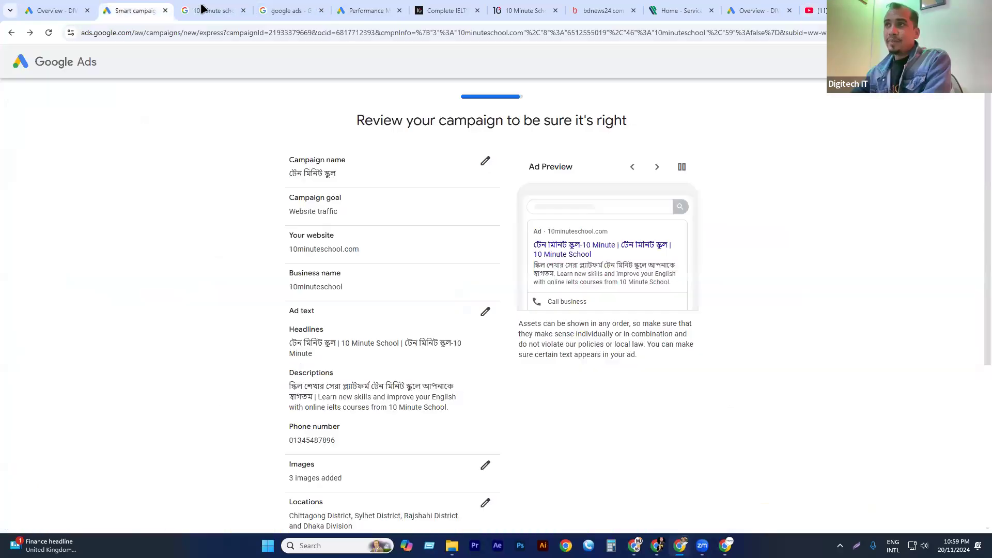
{"action": "left_click", "coordinate": [212, 11]}
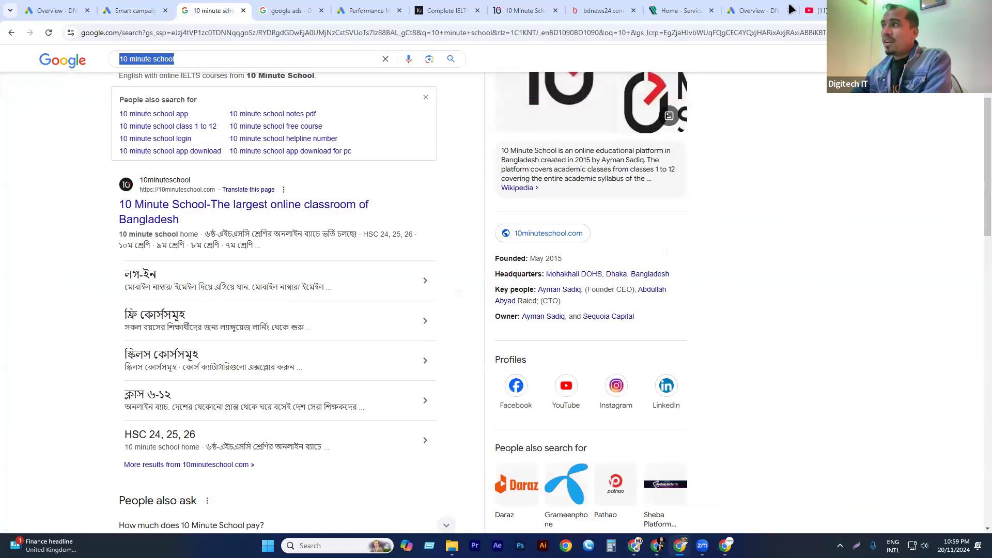
{"action": "left_click", "coordinate": [765, 18]}
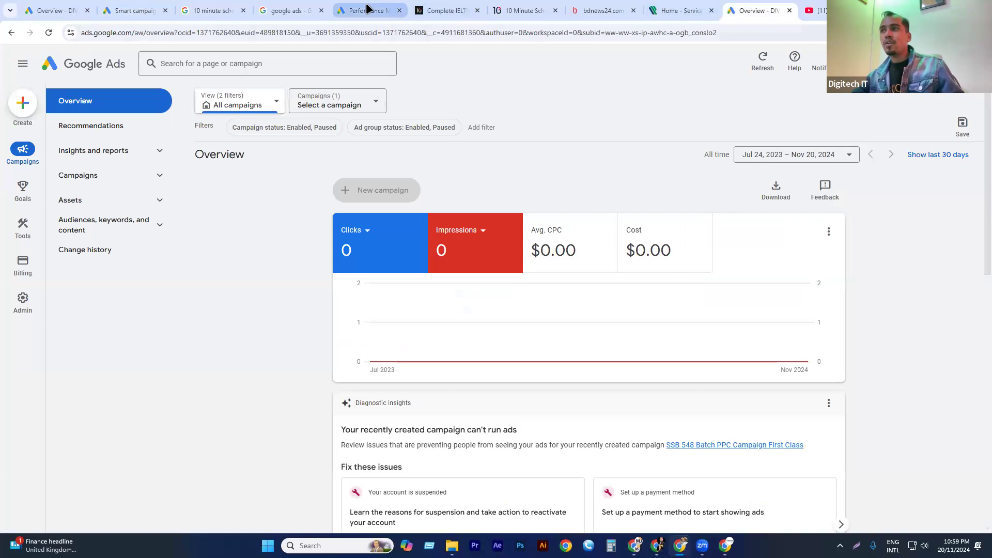
{"action": "left_click", "coordinate": [382, 10]}
{"action": "left_click", "coordinate": [433, 12]}
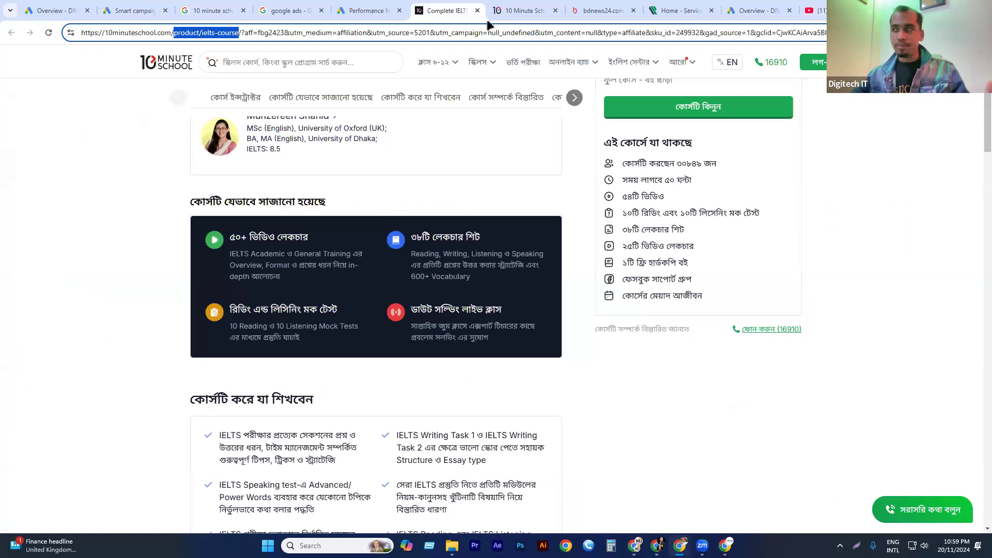
{"action": "left_click", "coordinate": [811, 10]}
Check the Performance Max payment details page and examine the display ads in the upper half of the bdnews24.com home page.
{"action": "left_click", "coordinate": [608, 9]}
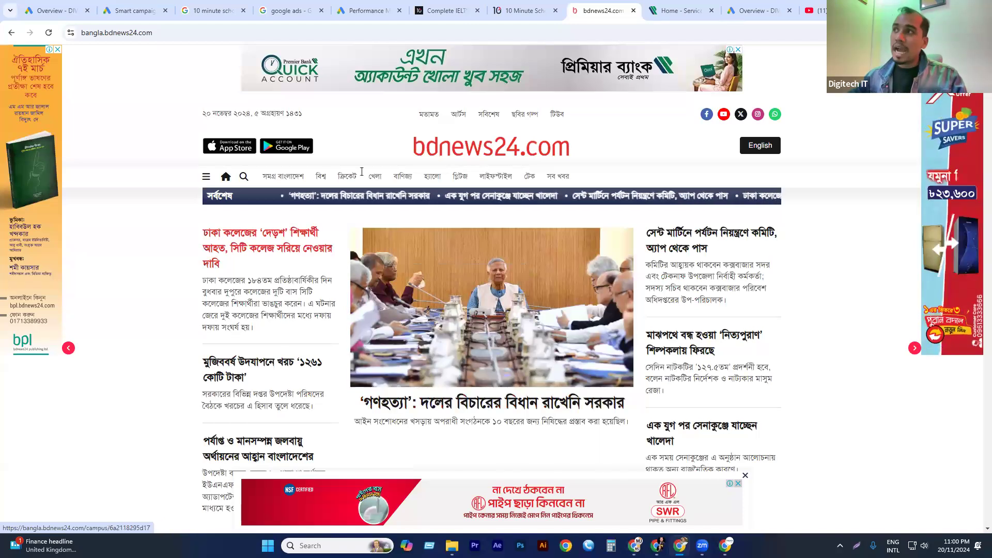
{"action": "left_click", "coordinate": [384, 8]}
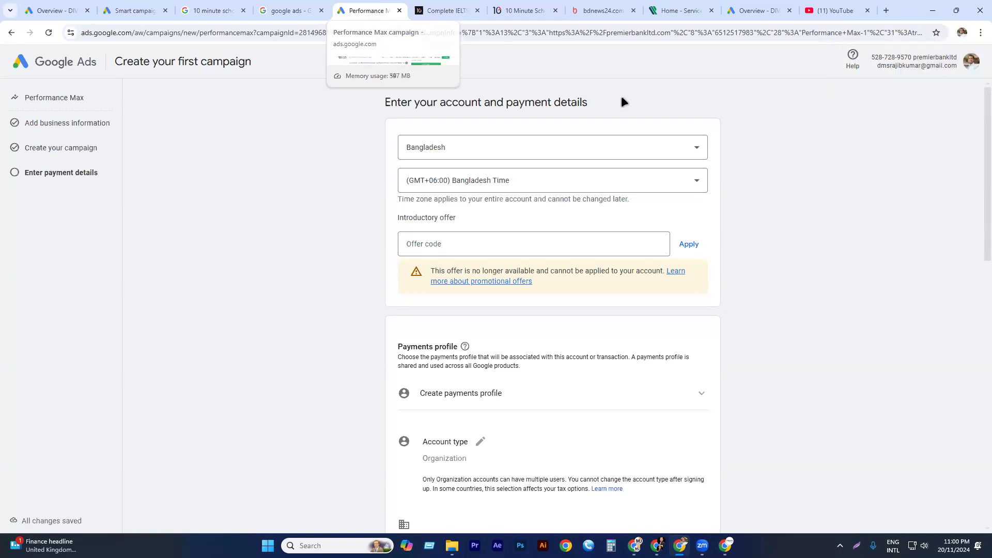
{"action": "left_click", "coordinate": [602, 10]}
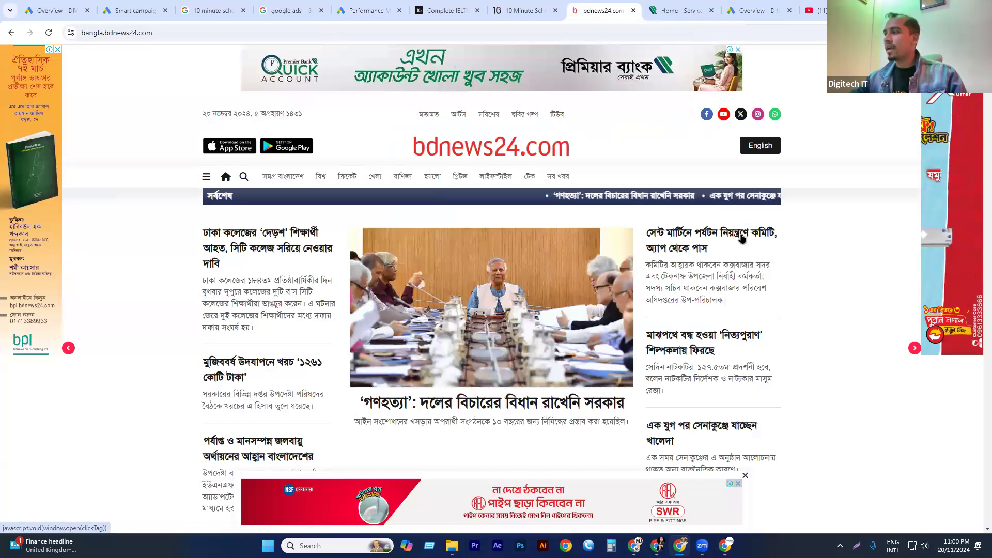
{"action": "scroll", "coordinate": [559, 223], "scroll_direction": "down", "scroll_amount": 12}
{"action": "scroll", "coordinate": [558, 223], "scroll_direction": "up", "scroll_amount": 3}
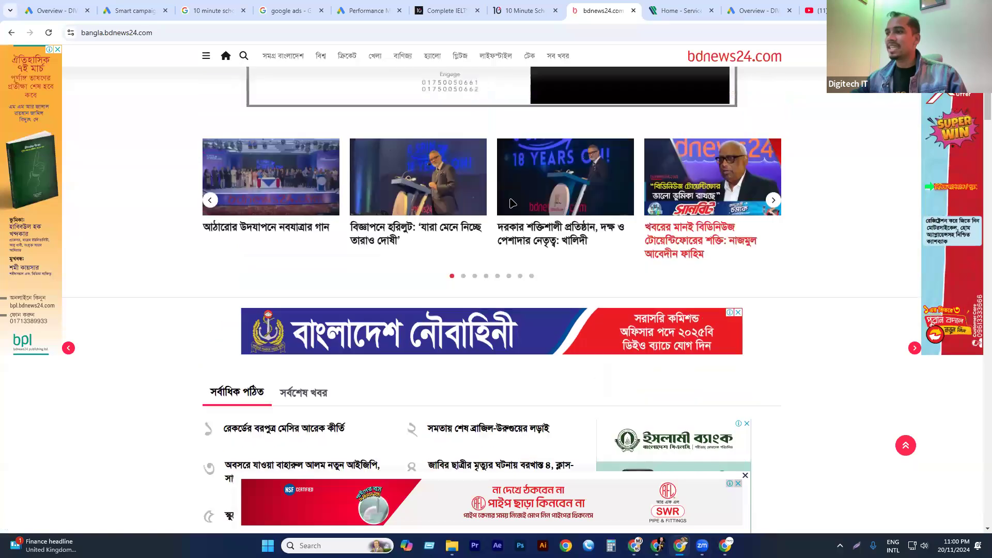
{"action": "scroll", "coordinate": [598, 233], "scroll_direction": "down", "scroll_amount": 7}
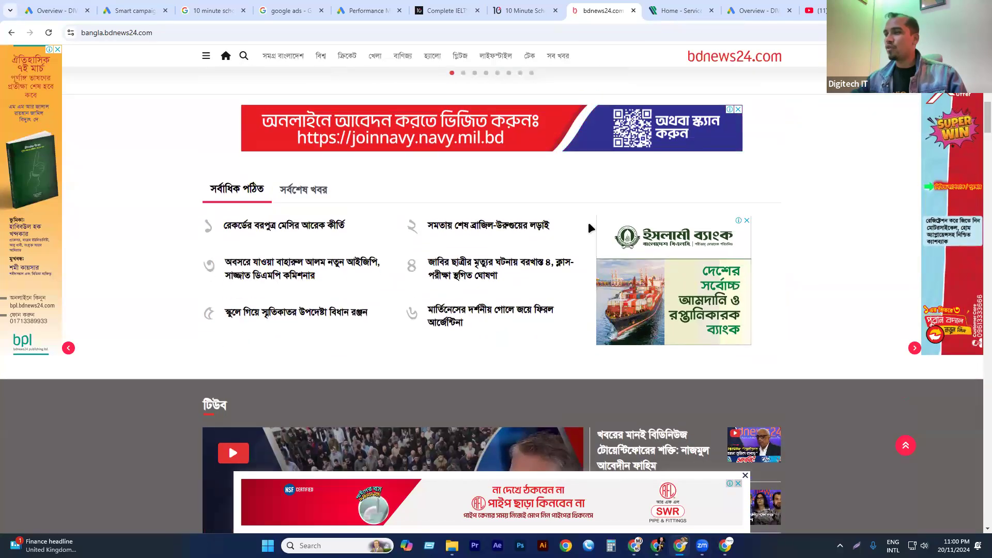
{"action": "scroll", "coordinate": [588, 222], "scroll_direction": "down", "scroll_amount": 7}
{"action": "scroll", "coordinate": [563, 222], "scroll_direction": "down", "scroll_amount": 12}
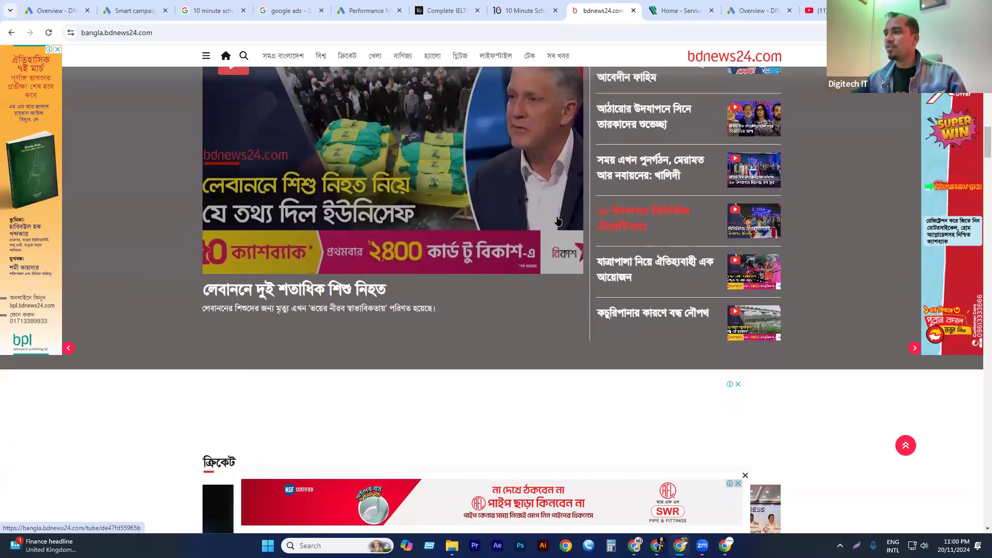
{"action": "scroll", "coordinate": [465, 190], "scroll_direction": "down", "scroll_amount": 9}
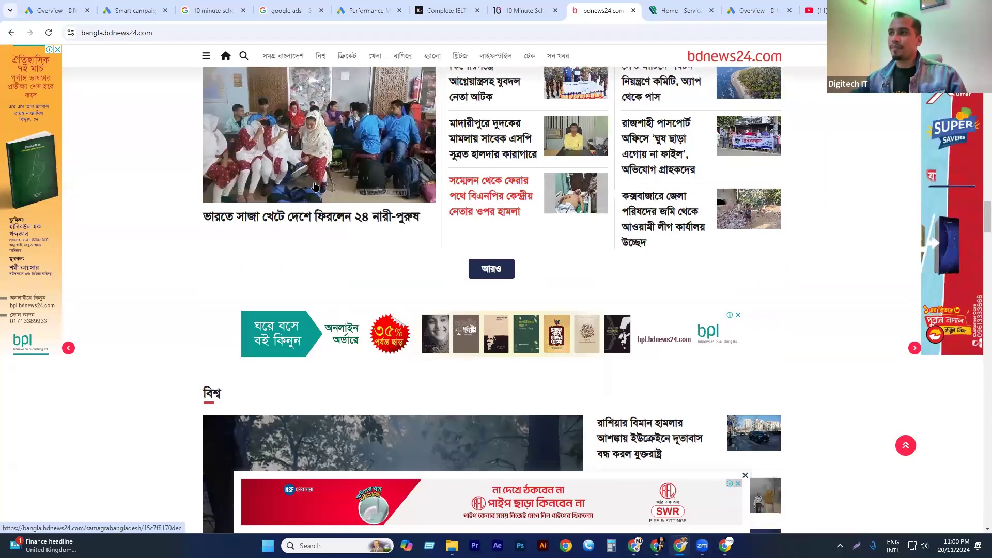
{"action": "scroll", "coordinate": [724, 171], "scroll_direction": "up", "scroll_amount": 1}
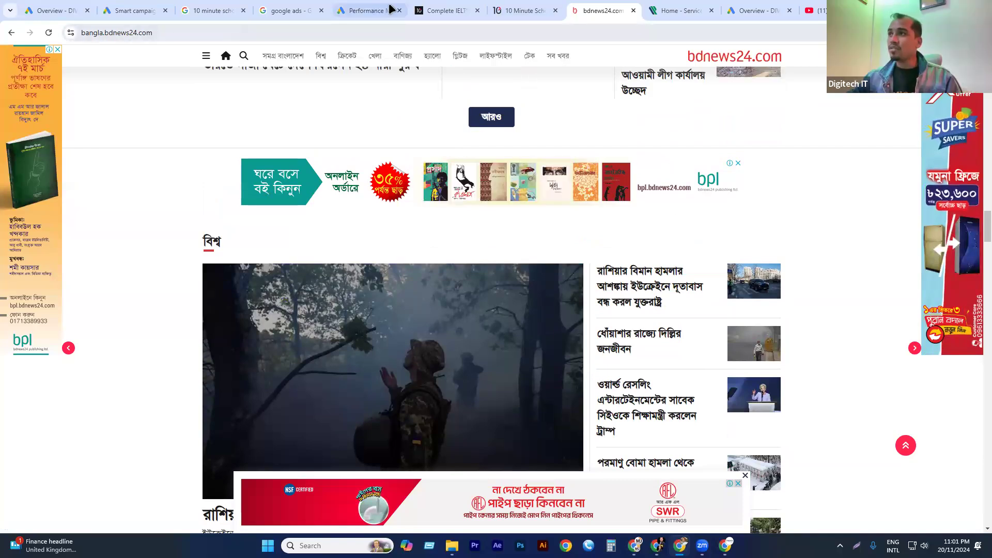
Return to the google ads search results and examine the sponsored Google Ads listing, highlighting its Sponsored label.
{"action": "left_click", "coordinate": [289, 10]}
{"action": "scroll", "coordinate": [207, 119], "scroll_direction": "up", "scroll_amount": 10}
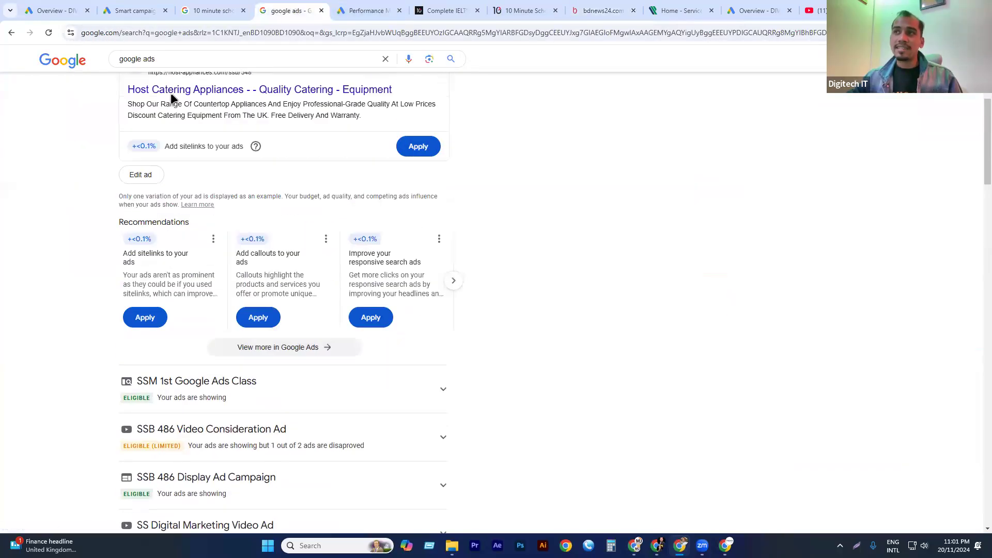
{"action": "scroll", "coordinate": [172, 98], "scroll_direction": "up", "scroll_amount": 5}
{"action": "scroll", "coordinate": [172, 97], "scroll_direction": "down", "scroll_amount": 14}
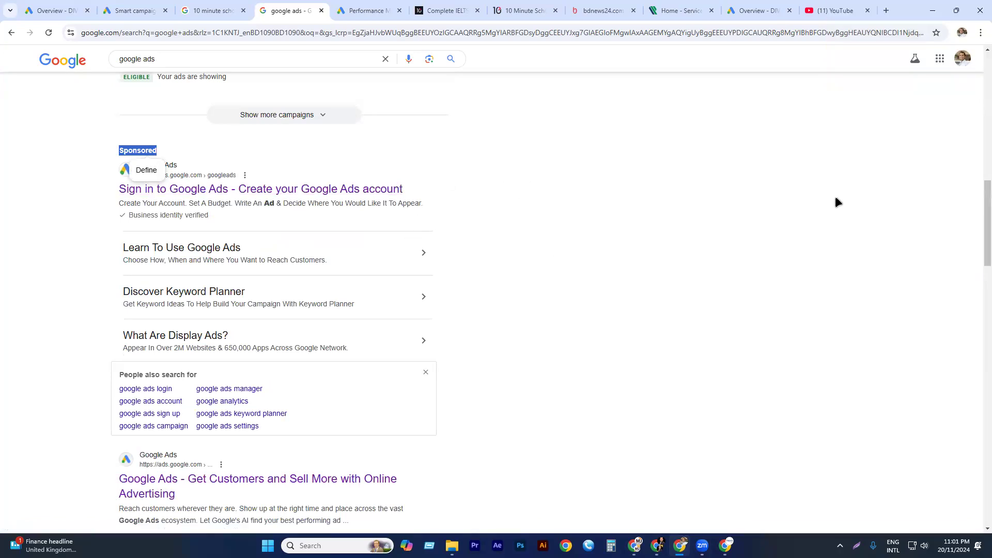
{"action": "left_click", "coordinate": [883, 142]}
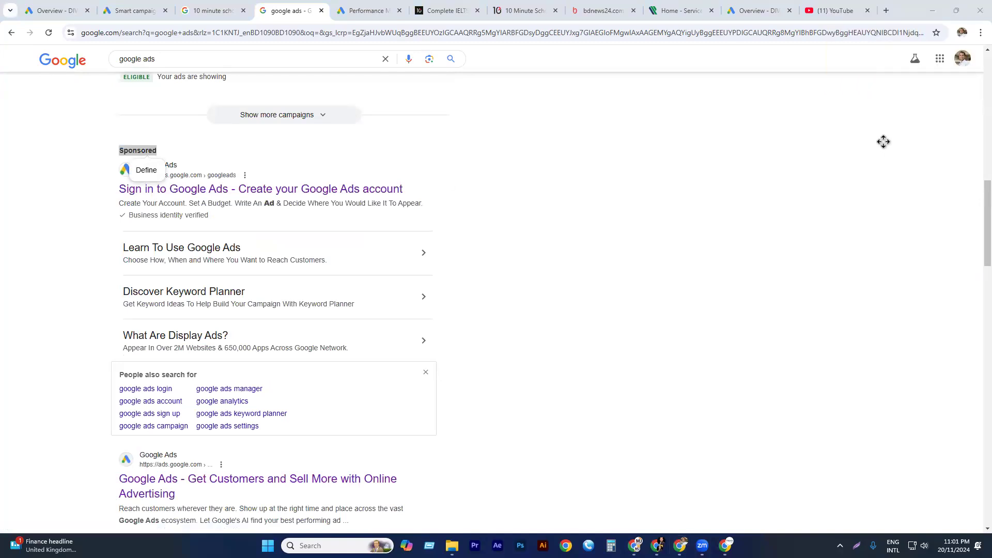
Return to the bdnews24.com home page and examine the side, banner and bottom ad placements from the world news section down to the footer.
{"action": "left_click", "coordinate": [614, 9]}
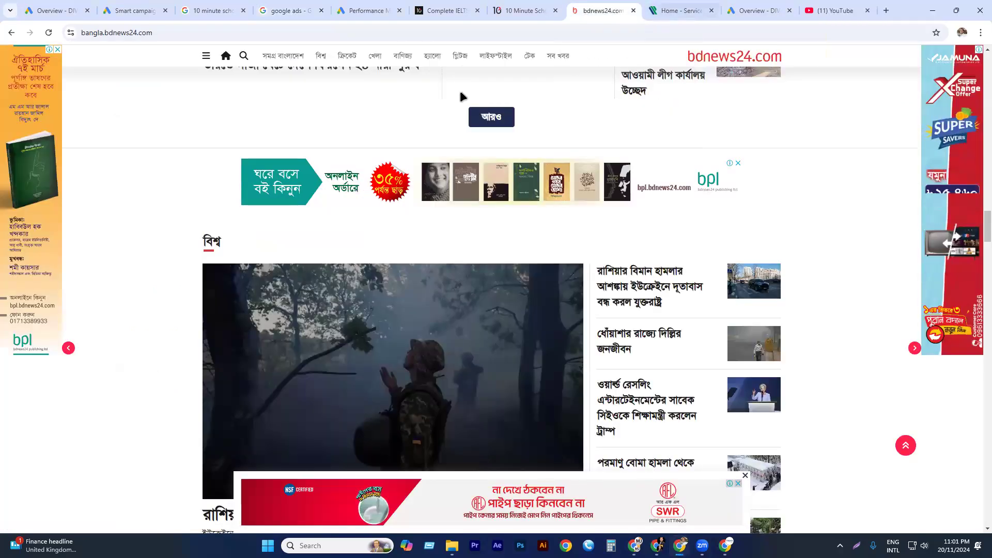
{"action": "scroll", "coordinate": [184, 294], "scroll_direction": "down", "scroll_amount": 5}
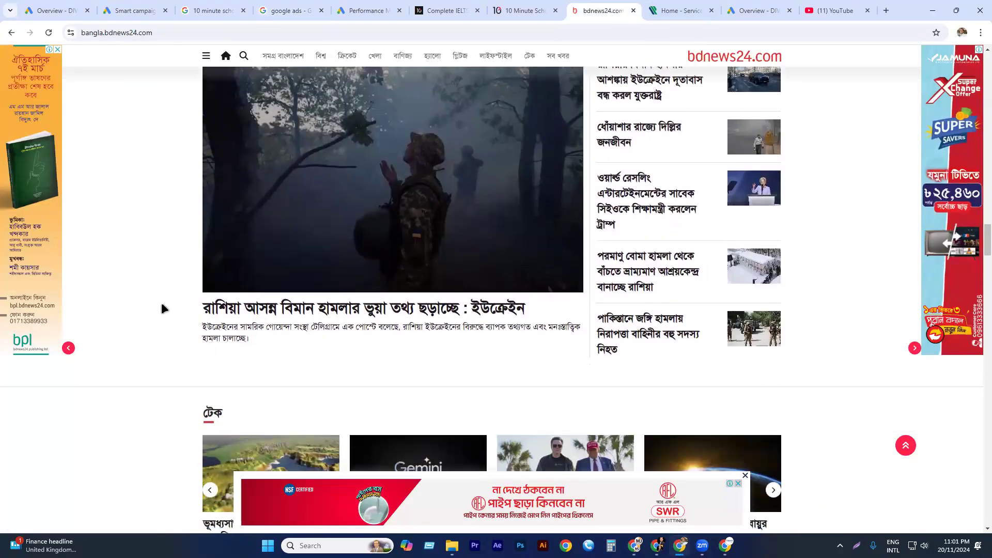
{"action": "scroll", "coordinate": [161, 304], "scroll_direction": "down", "scroll_amount": 8}
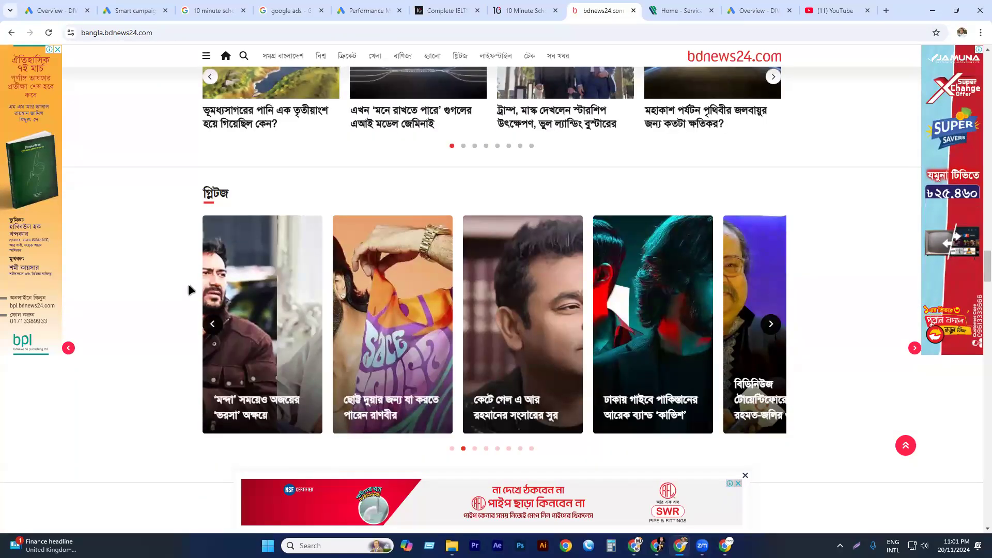
{"action": "scroll", "coordinate": [188, 286], "scroll_direction": "down", "scroll_amount": 5}
{"action": "scroll", "coordinate": [189, 285], "scroll_direction": "down", "scroll_amount": 5}
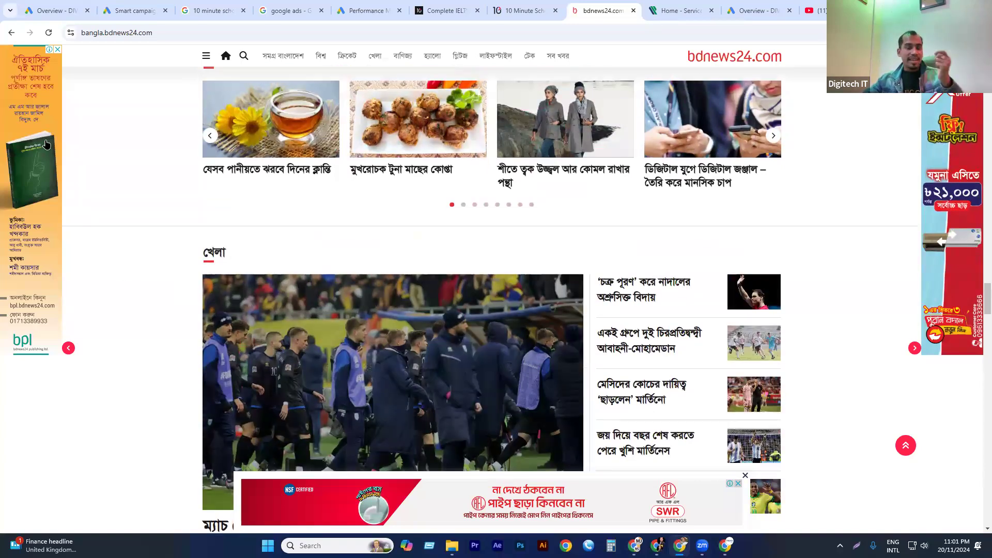
{"action": "scroll", "coordinate": [46, 144], "scroll_direction": "down", "scroll_amount": 5}
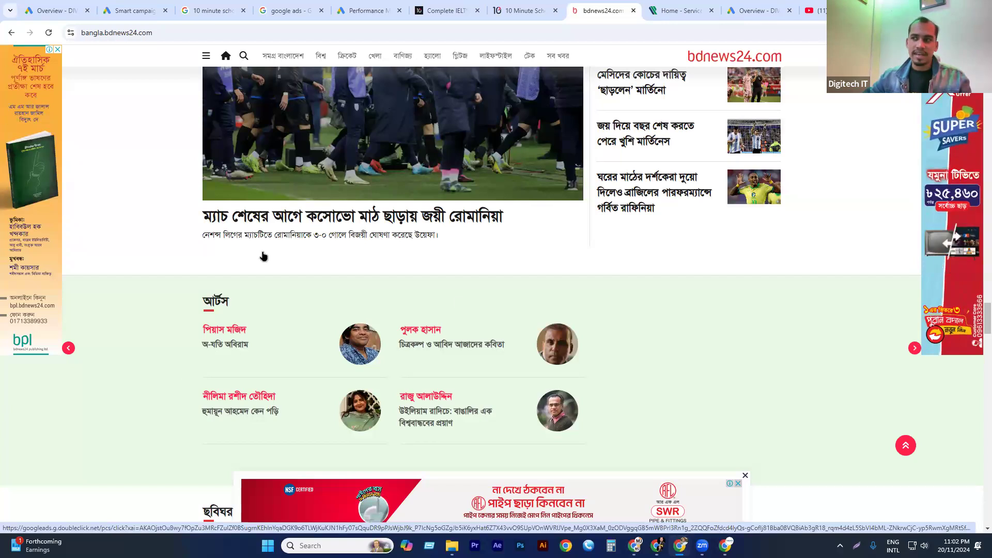
{"action": "scroll", "coordinate": [494, 269], "scroll_direction": "down", "scroll_amount": 3}
{"action": "scroll", "coordinate": [547, 295], "scroll_direction": "down", "scroll_amount": 2}
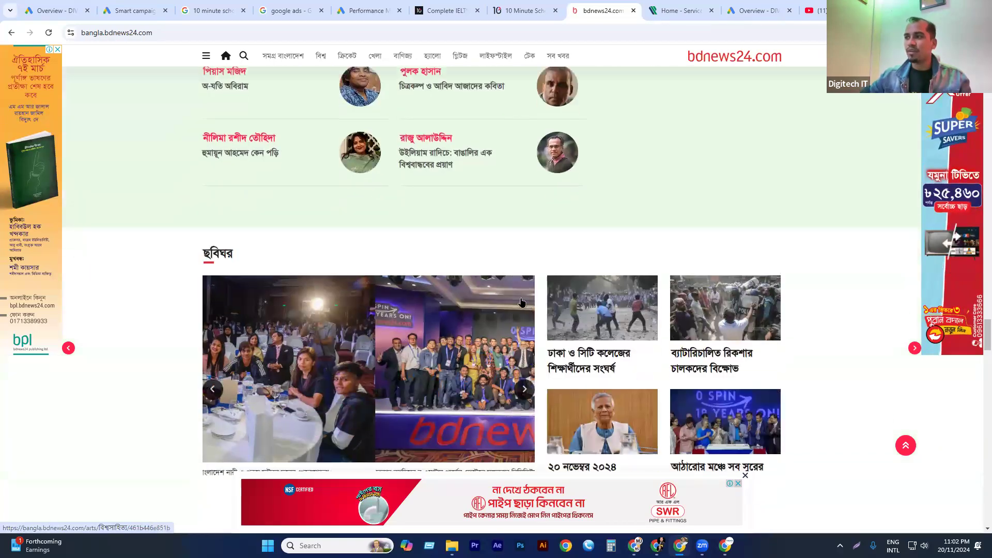
{"action": "scroll", "coordinate": [522, 303], "scroll_direction": "down", "scroll_amount": 3}
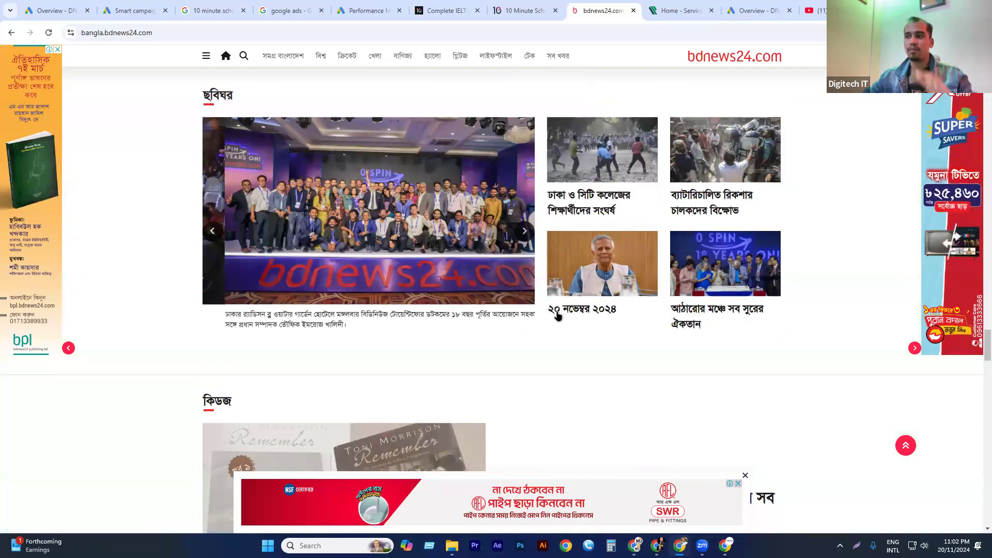
{"action": "scroll", "coordinate": [548, 307], "scroll_direction": "down", "scroll_amount": 5}
{"action": "scroll", "coordinate": [496, 289], "scroll_direction": "down", "scroll_amount": 8}
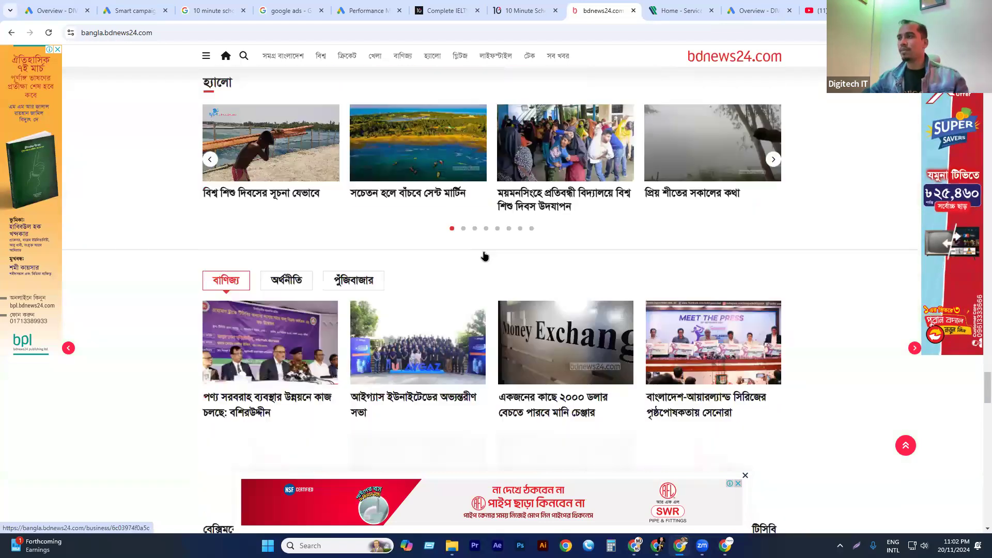
{"action": "scroll", "coordinate": [485, 255], "scroll_direction": "down", "scroll_amount": 16}
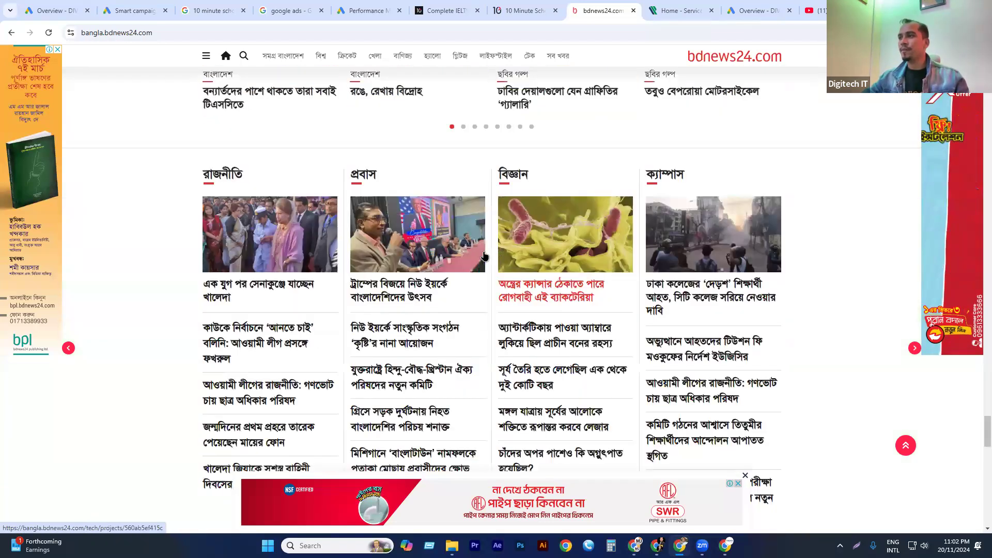
{"action": "scroll", "coordinate": [487, 256], "scroll_direction": "down", "scroll_amount": 15}
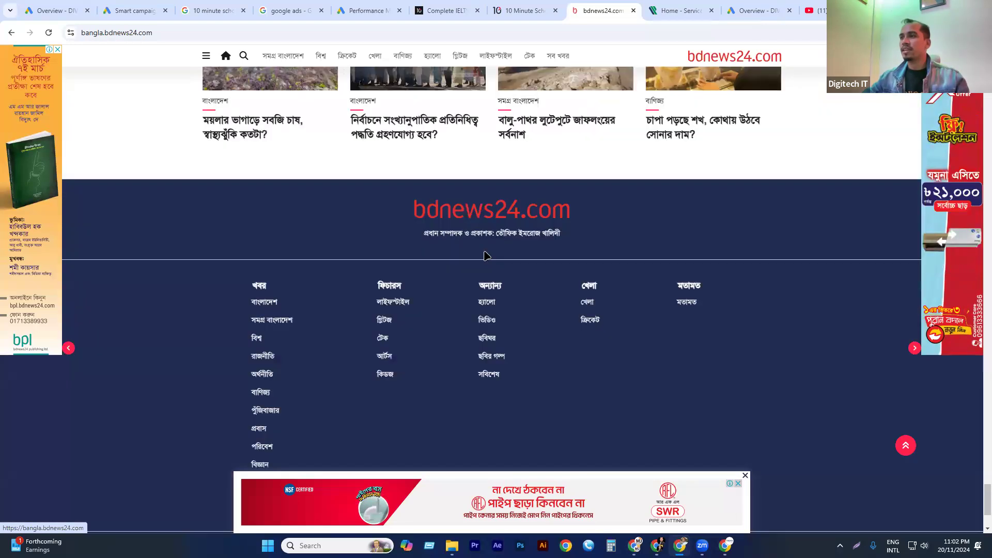
Re-examine the bdnews24.com home page from the footer back up, checking the banner ad slots between the news sections.
{"action": "scroll", "coordinate": [515, 298], "scroll_direction": "up", "scroll_amount": 12}
{"action": "scroll", "coordinate": [290, 298], "scroll_direction": "up", "scroll_amount": 20}
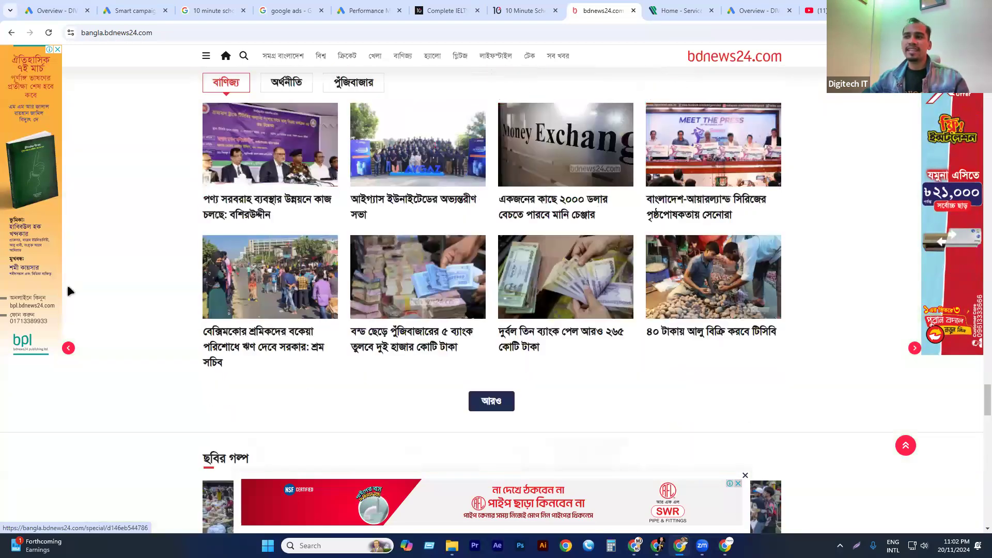
{"action": "scroll", "coordinate": [505, 298], "scroll_direction": "up", "scroll_amount": 5}
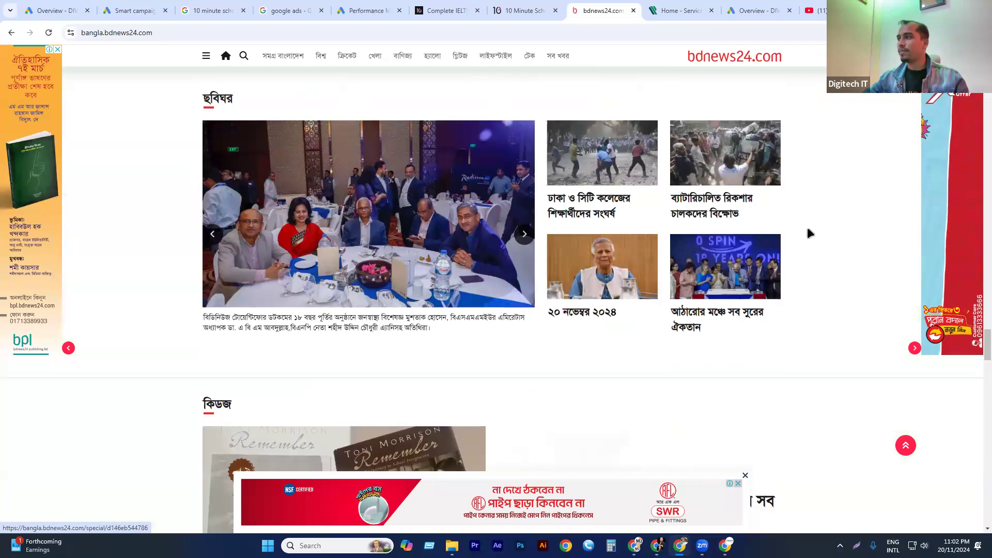
{"action": "scroll", "coordinate": [740, 244], "scroll_direction": "up", "scroll_amount": 15}
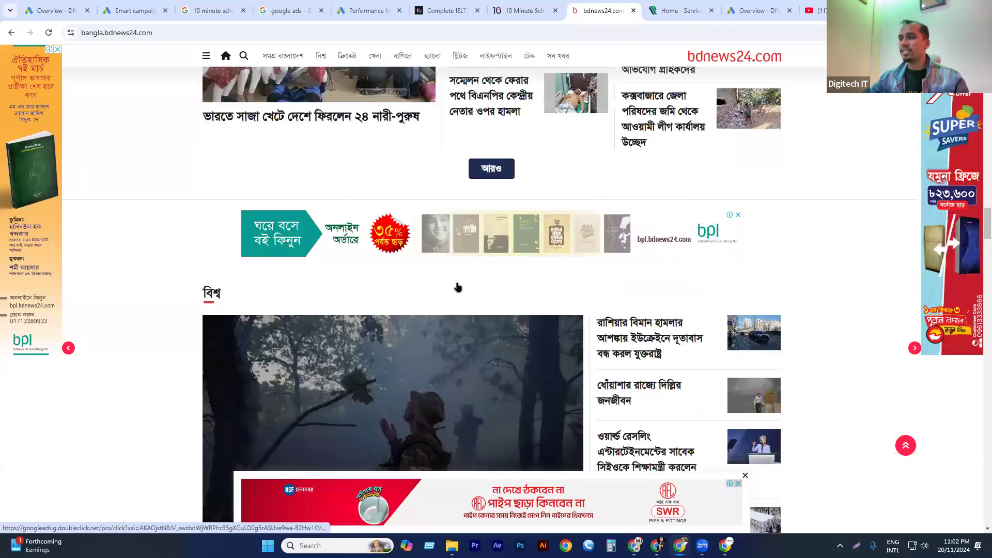
{"action": "scroll", "coordinate": [644, 262], "scroll_direction": "up", "scroll_amount": 15}
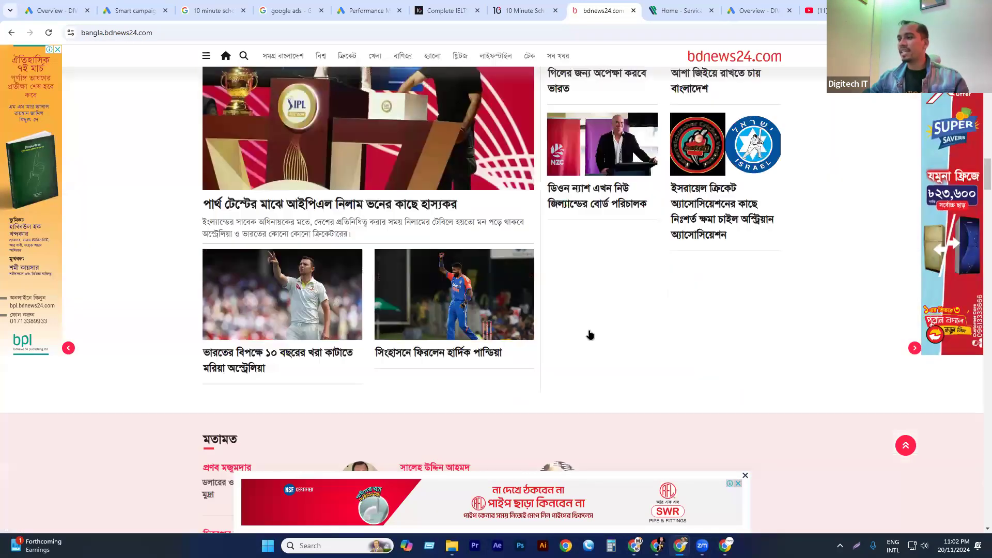
{"action": "scroll", "coordinate": [749, 223], "scroll_direction": "down", "scroll_amount": 5}
{"action": "scroll", "coordinate": [749, 224], "scroll_direction": "down", "scroll_amount": 3}
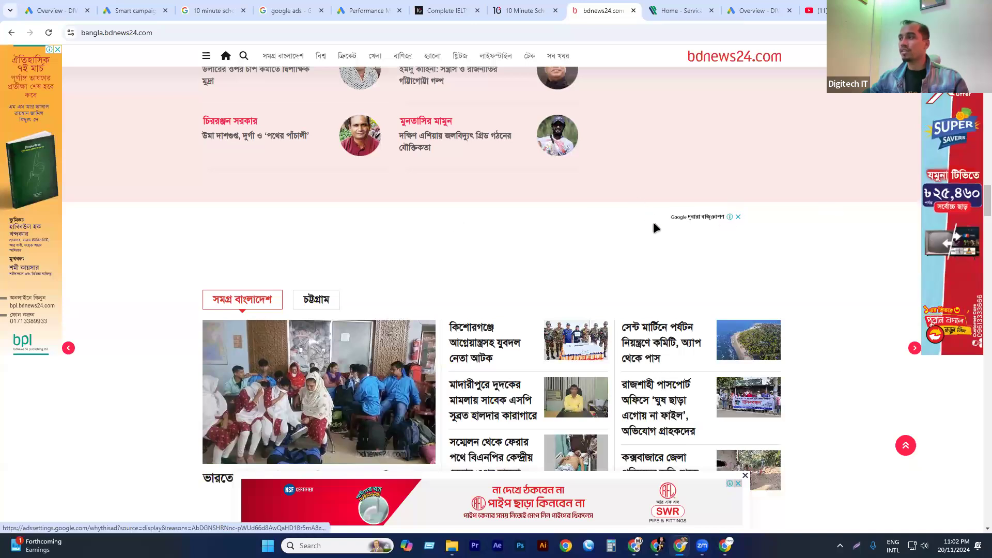
{"action": "scroll", "coordinate": [653, 221], "scroll_direction": "up", "scroll_amount": 15}
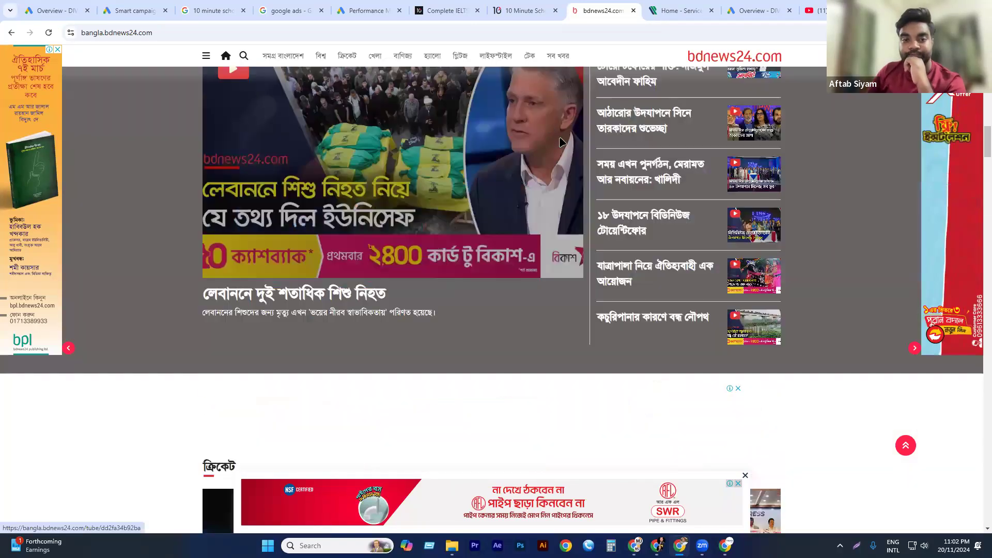
{"action": "scroll", "coordinate": [490, 60], "scroll_direction": "up", "scroll_amount": 5}
Open the Lifestyle section of bdnews24.com and examine its banner, side and bottom display ads.
{"action": "left_click", "coordinate": [489, 57]}
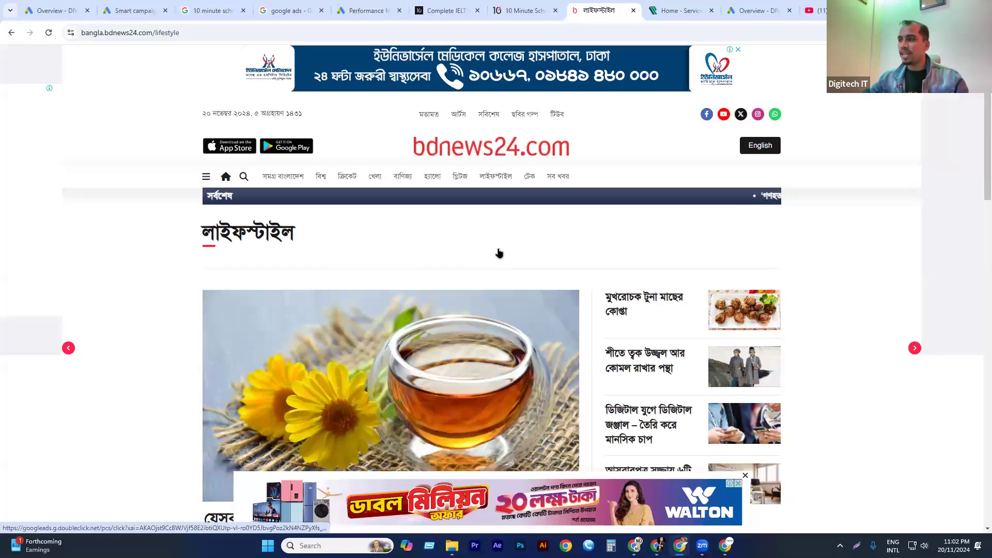
{"action": "scroll", "coordinate": [522, 249], "scroll_direction": "down", "scroll_amount": 5}
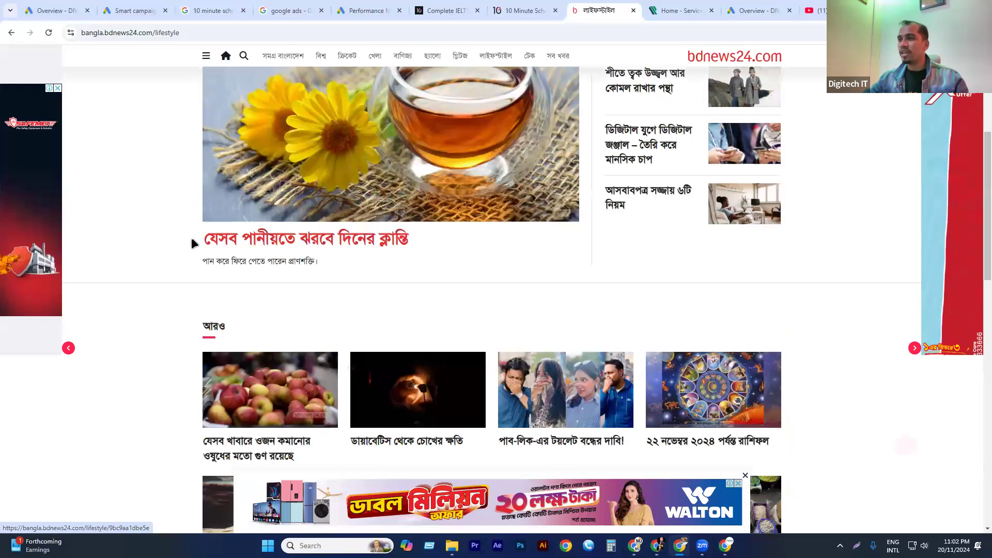
{"action": "scroll", "coordinate": [857, 163], "scroll_direction": "down", "scroll_amount": 1}
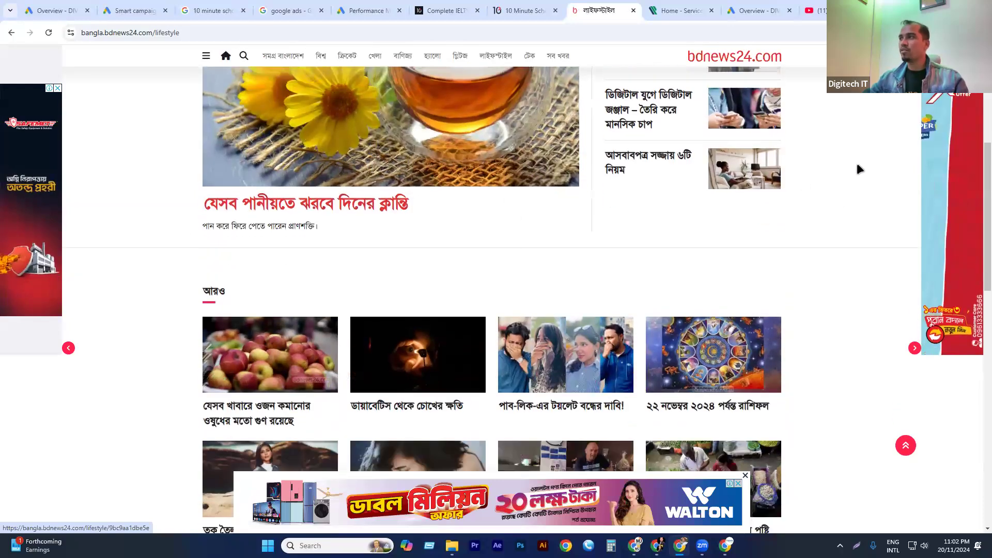
{"action": "scroll", "coordinate": [857, 163], "scroll_direction": "down", "scroll_amount": 5}
Search for prothom alo in a new tab, open the prothomalo.com home page and dismiss its full-page overlay ad.
{"action": "key", "text": "ctrl+t"}
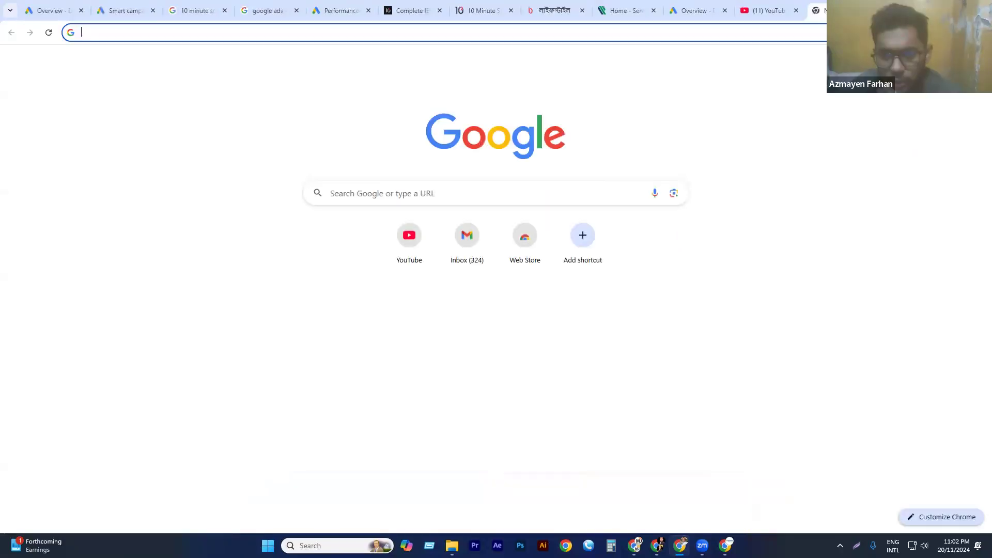
{"action": "type", "text": "pro"}
{"action": "key", "text": "Return"}
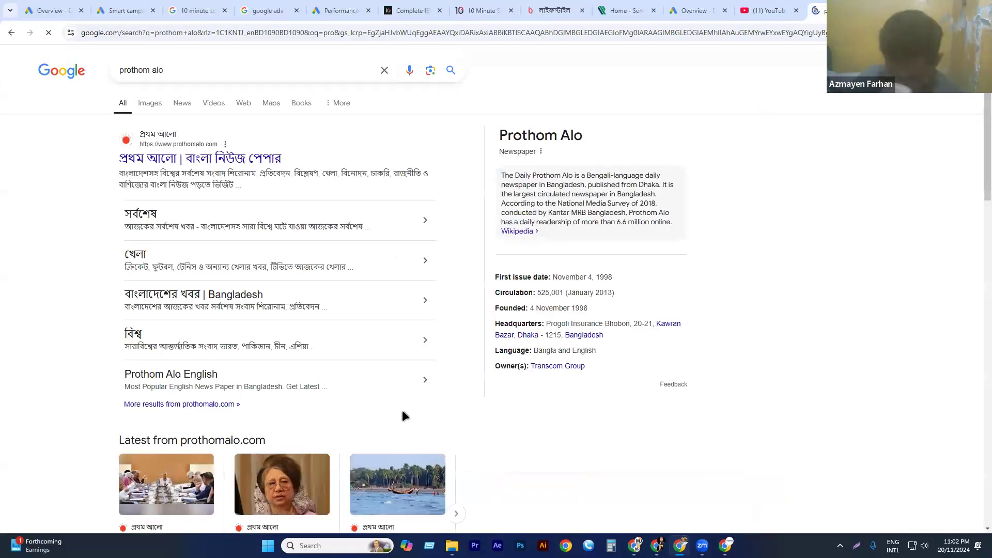
{"action": "left_click", "coordinate": [207, 159]}
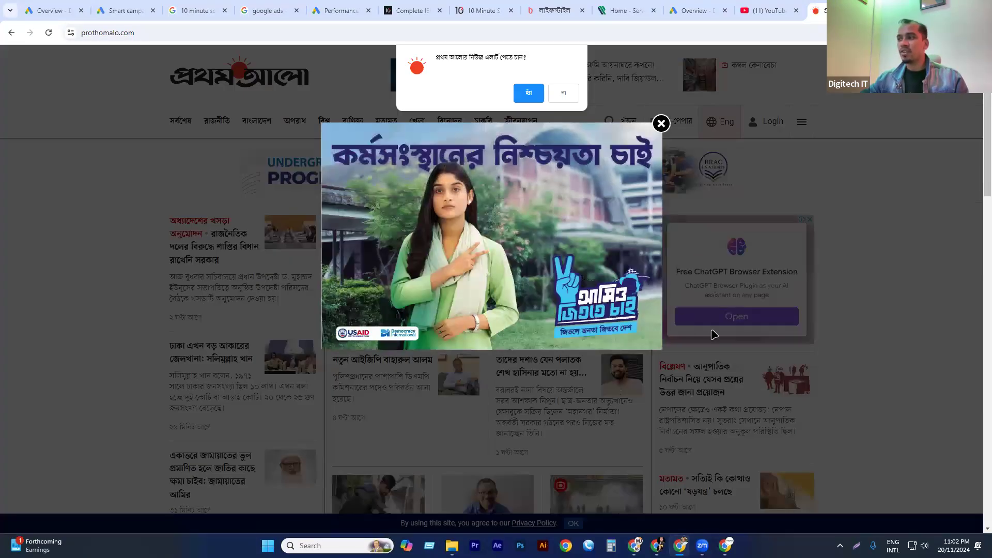
{"action": "left_click", "coordinate": [711, 334]}
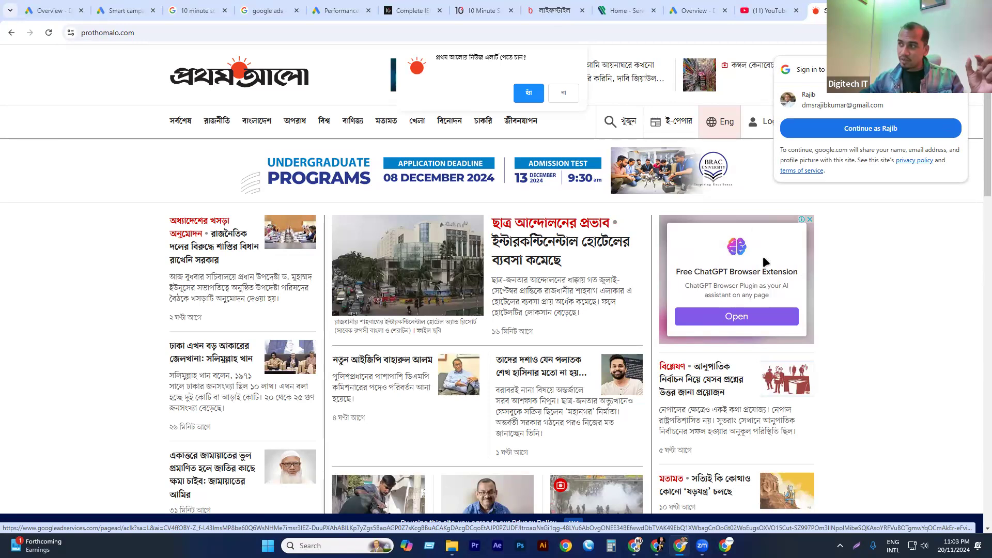
Examine the side, in-feed and sticky bottom ad placements on the prothomalo.com home page, down through the sports, world and entertainment sections.
{"action": "scroll", "coordinate": [739, 268], "scroll_direction": "down", "scroll_amount": 6}
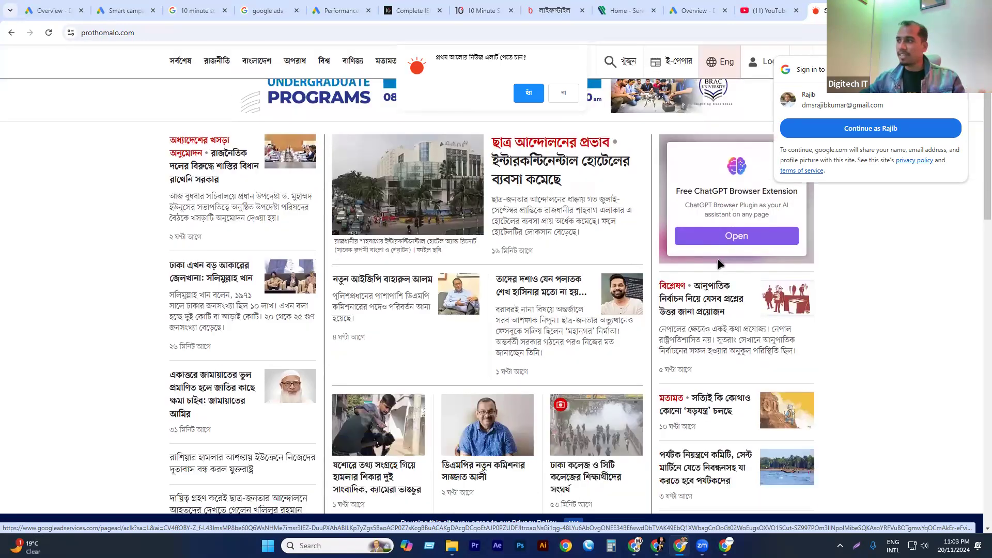
{"action": "scroll", "coordinate": [663, 325], "scroll_direction": "down", "scroll_amount": 6}
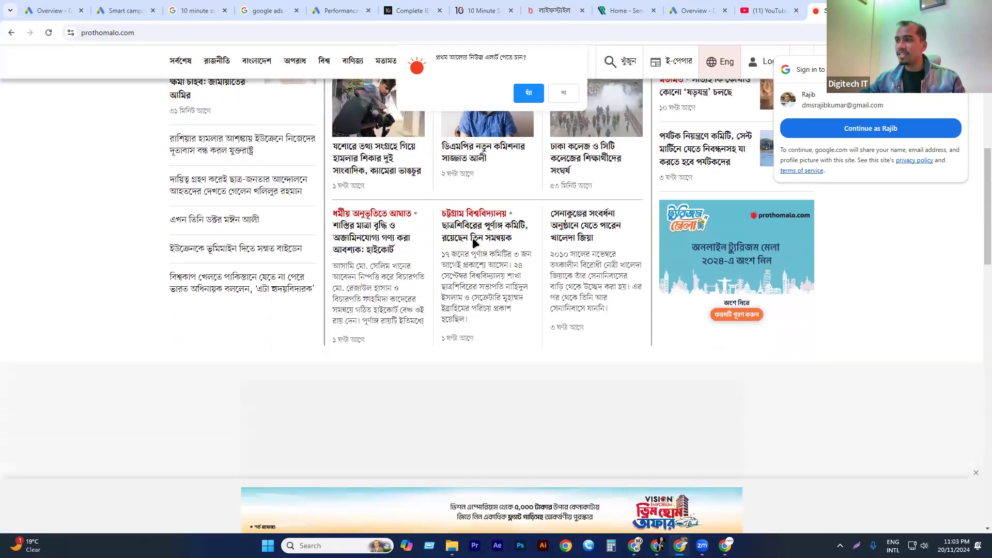
{"action": "scroll", "coordinate": [406, 215], "scroll_direction": "down", "scroll_amount": 6}
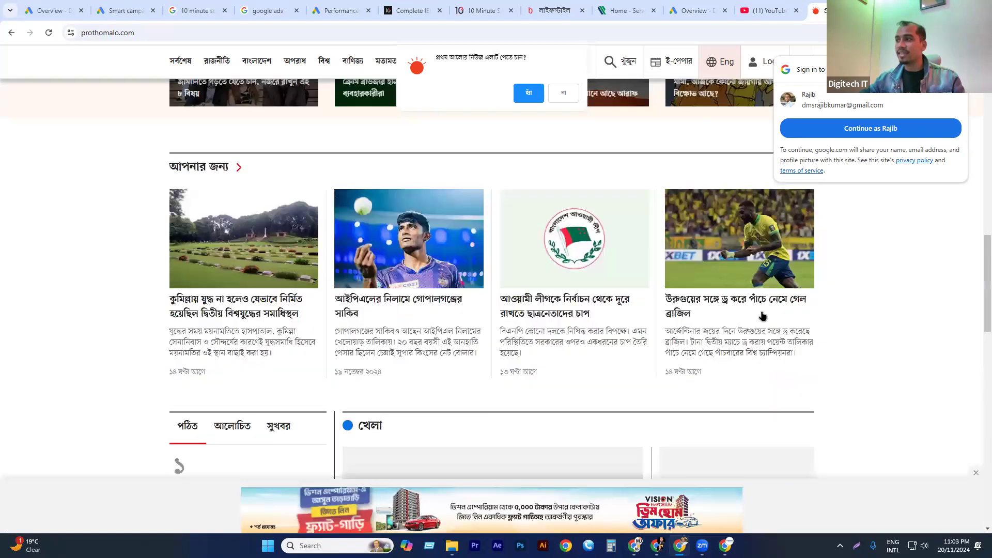
{"action": "scroll", "coordinate": [641, 292], "scroll_direction": "down", "scroll_amount": 4}
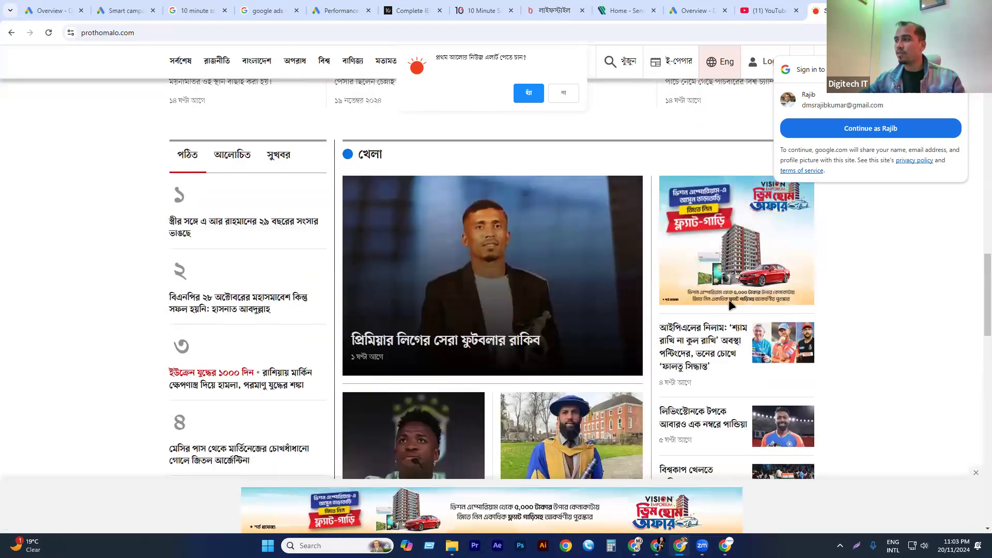
{"action": "scroll", "coordinate": [728, 299], "scroll_direction": "up", "scroll_amount": 2}
{"action": "scroll", "coordinate": [729, 279], "scroll_direction": "down", "scroll_amount": 10}
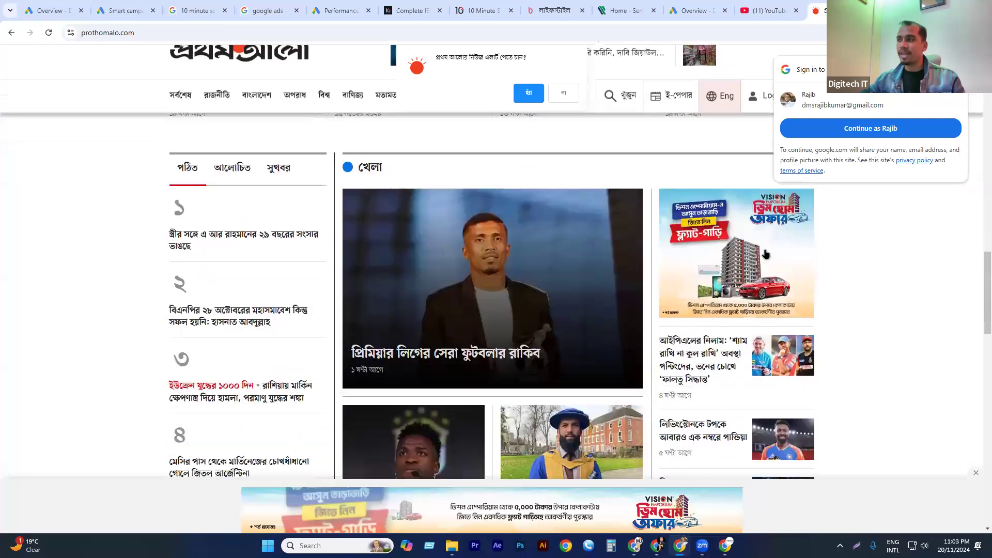
{"action": "scroll", "coordinate": [751, 311], "scroll_direction": "down", "scroll_amount": 3}
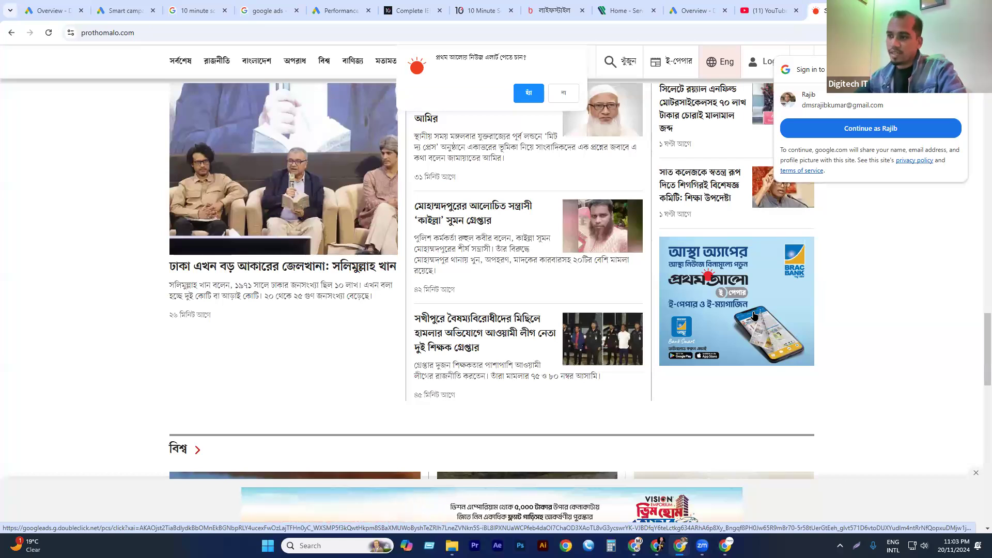
{"action": "scroll", "coordinate": [754, 317], "scroll_direction": "down", "scroll_amount": 2}
{"action": "scroll", "coordinate": [587, 331], "scroll_direction": "down", "scroll_amount": 5}
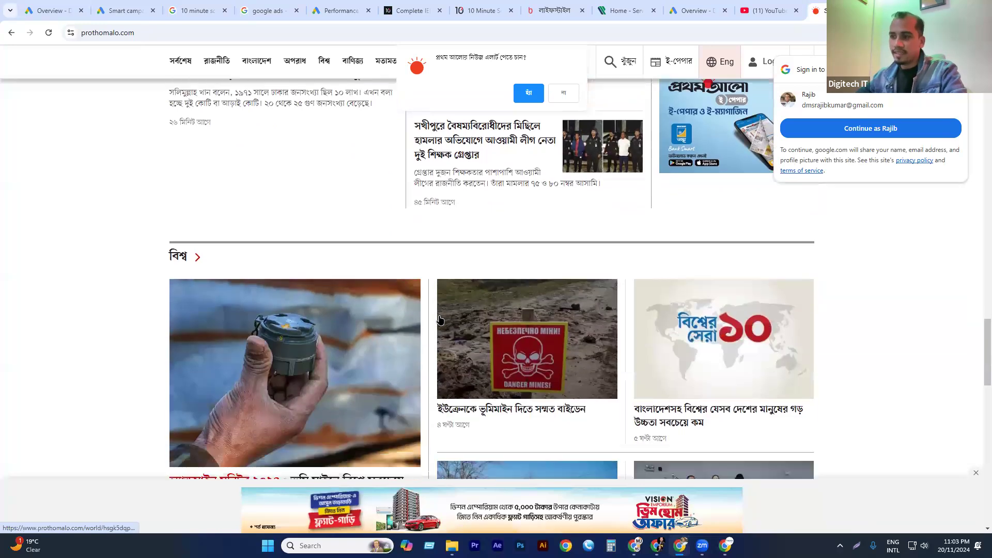
{"action": "scroll", "coordinate": [743, 272], "scroll_direction": "down", "scroll_amount": 6}
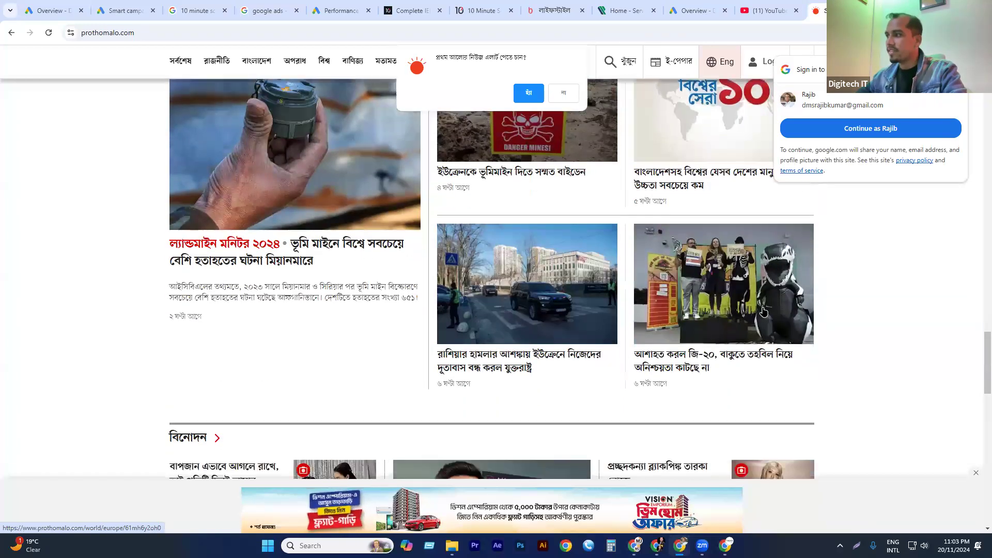
{"action": "scroll", "coordinate": [708, 289], "scroll_direction": "up", "scroll_amount": 12}
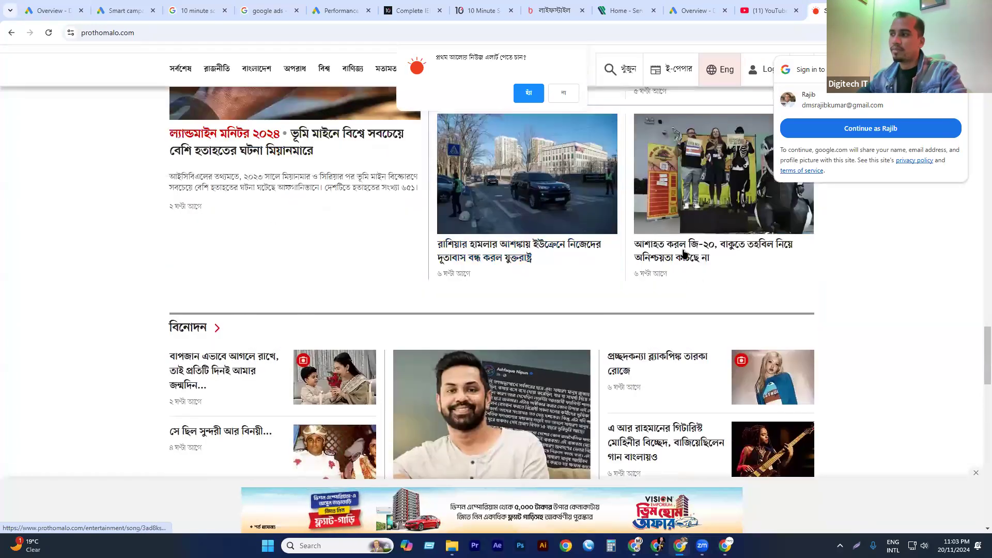
{"action": "scroll", "coordinate": [706, 248], "scroll_direction": "down", "scroll_amount": 1}
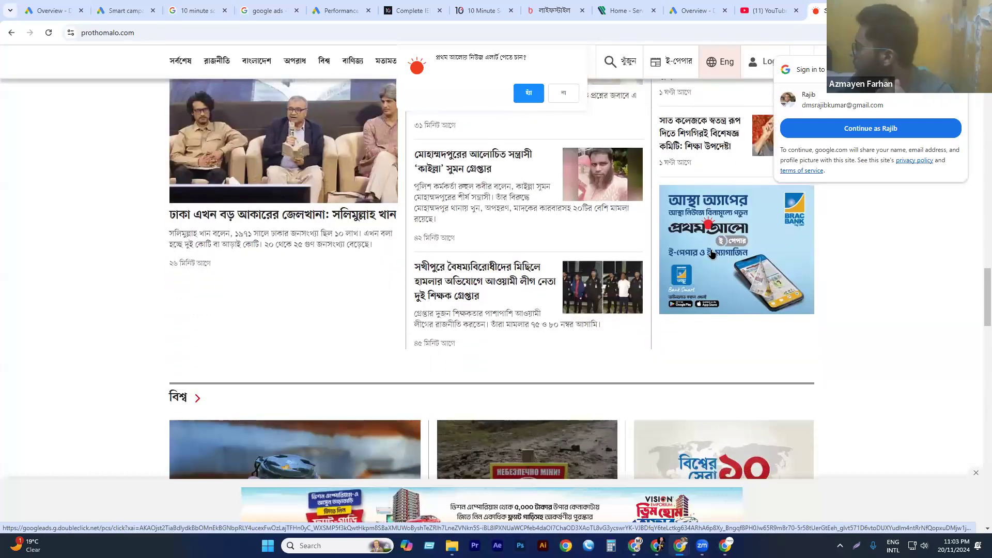
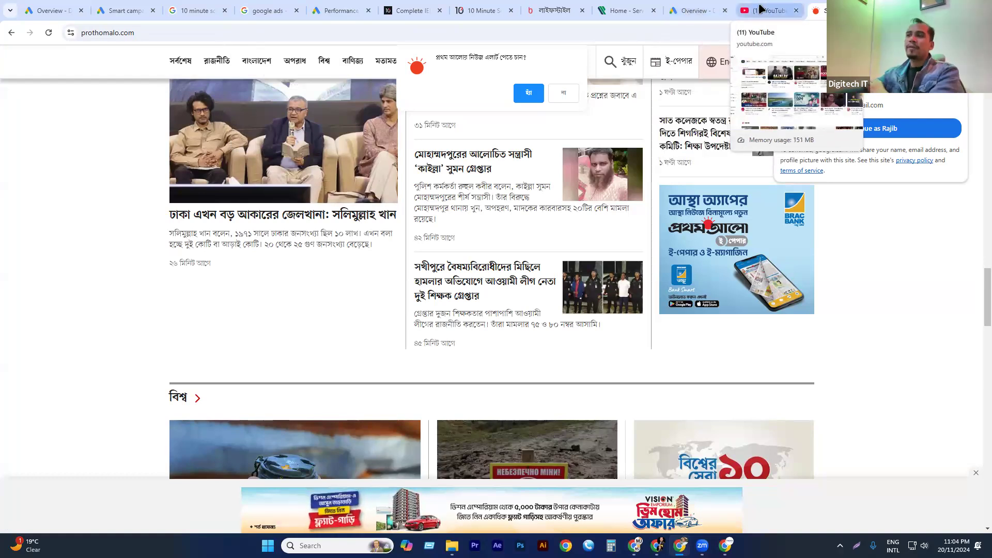
Switch to the YouTube home page and examine the sponsored video placements in the feed, down to the Shorts section.
{"action": "left_click", "coordinate": [761, 9]}
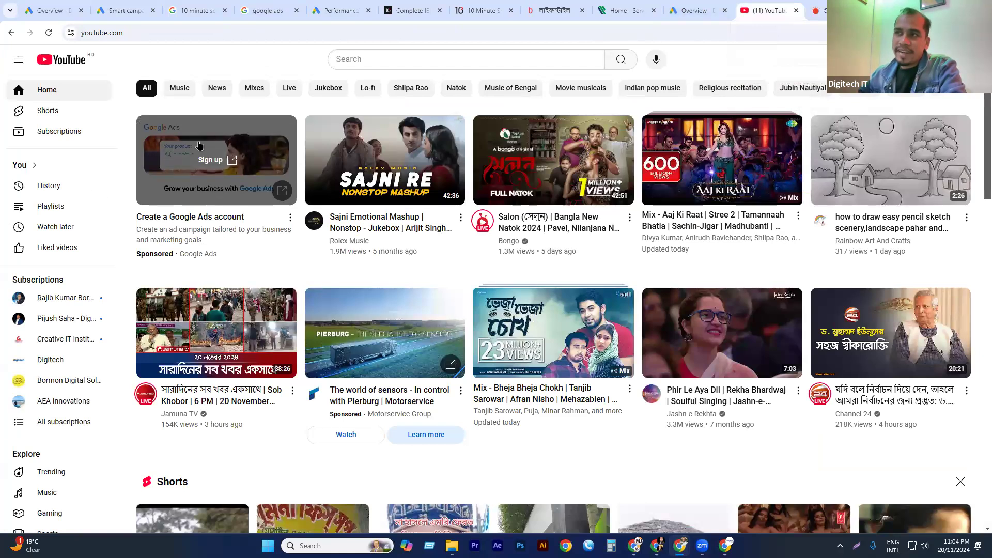
{"action": "double_click", "coordinate": [157, 255]}
{"action": "left_click_drag", "start_coordinate": [208, 258], "coordinate": [238, 256]}
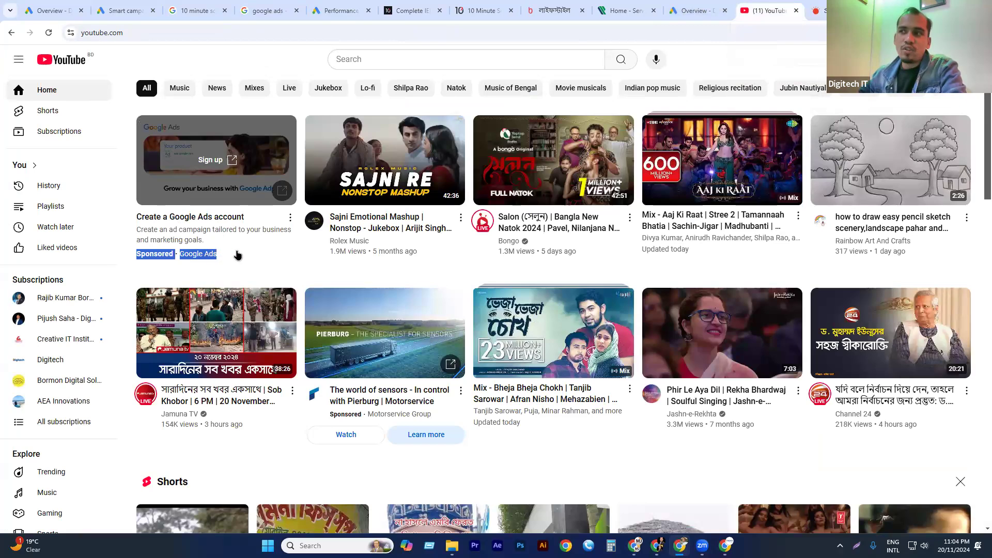
{"action": "scroll", "coordinate": [465, 258], "scroll_direction": "down", "scroll_amount": 5}
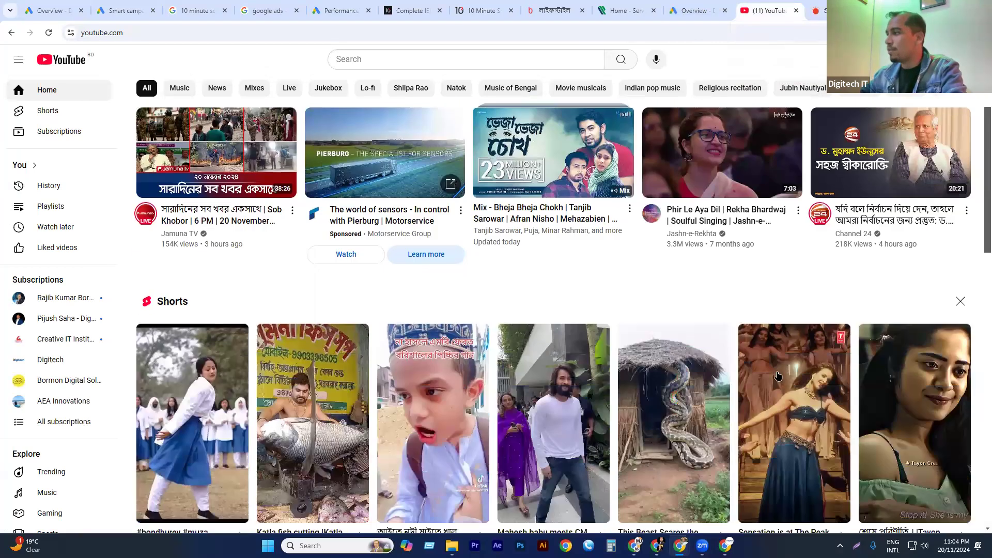
{"action": "scroll", "coordinate": [879, 311], "scroll_direction": "down", "scroll_amount": 1}
{"action": "scroll", "coordinate": [403, 203], "scroll_direction": "up", "scroll_amount": 4}
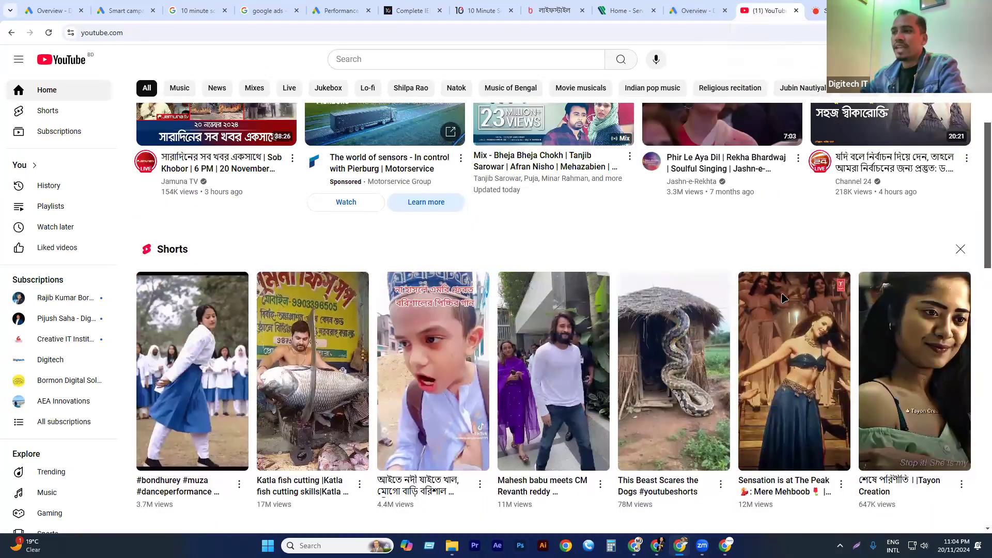
Open recommended news videos on YouTube until an in-stream video ad plays, and pause the ad to examine it.
{"action": "left_click", "coordinate": [891, 218]}
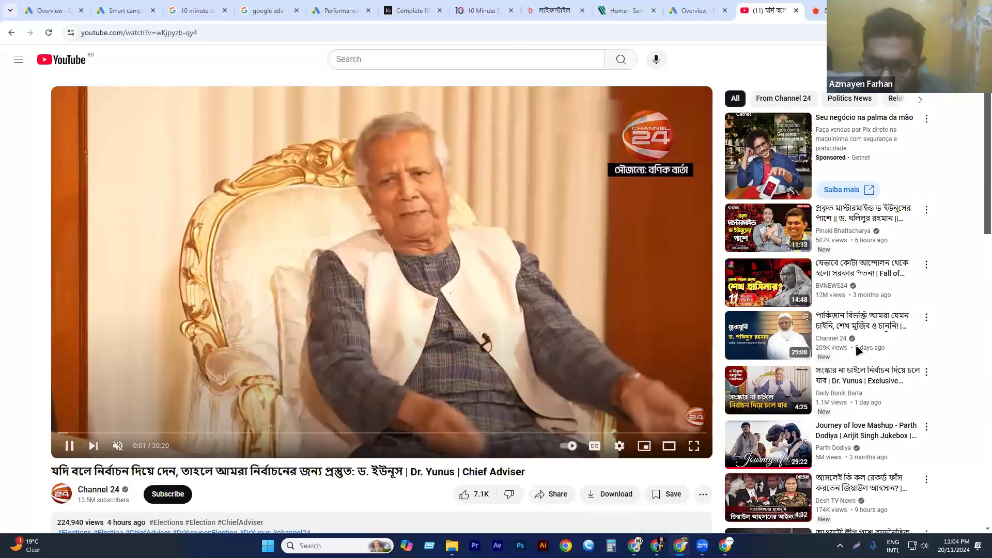
{"action": "scroll", "coordinate": [861, 329], "scroll_direction": "down", "scroll_amount": 8}
{"action": "left_click", "coordinate": [855, 306]}
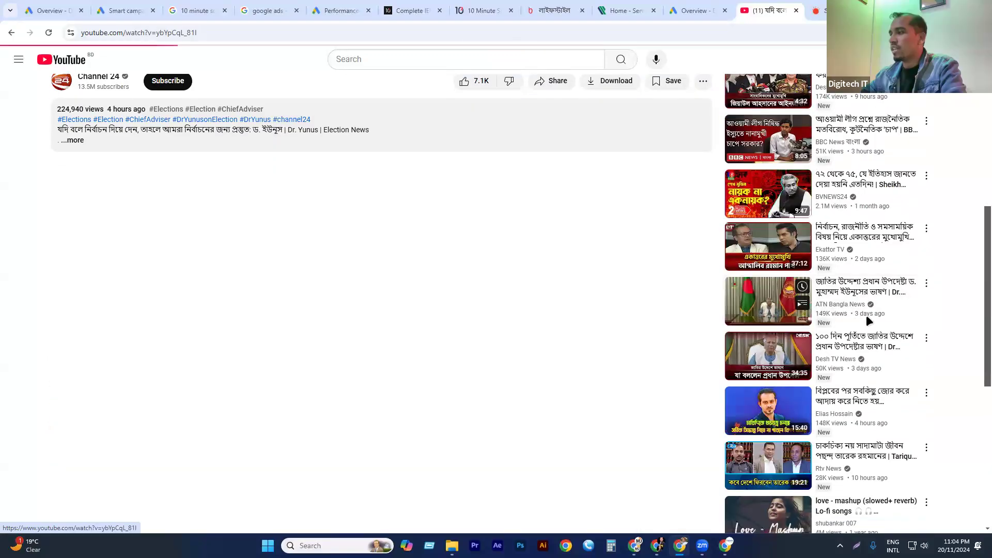
{"action": "scroll", "coordinate": [855, 257], "scroll_direction": "down", "scroll_amount": 5}
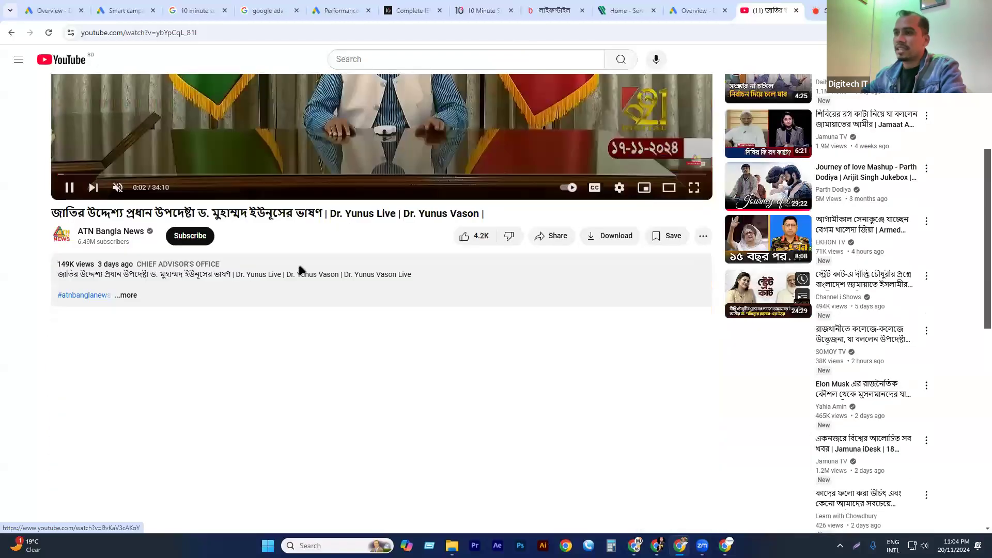
{"action": "left_click", "coordinate": [769, 239]}
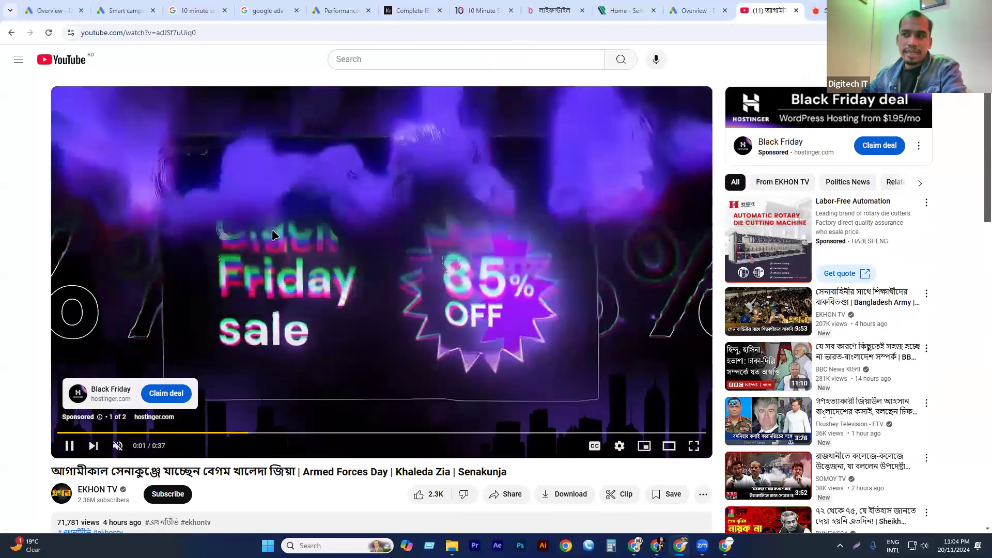
{"action": "left_click", "coordinate": [327, 199]}
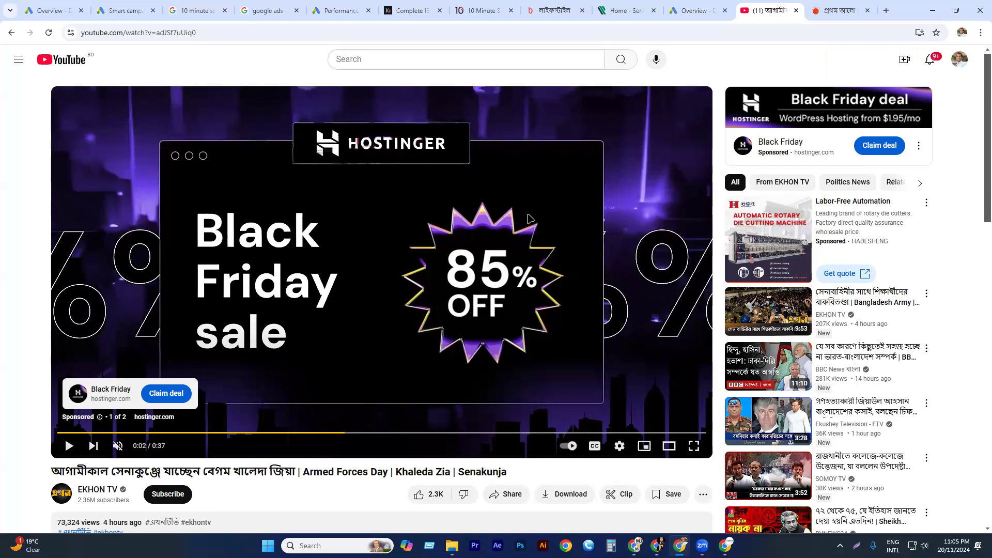
Return to the bdnews24.com Lifestyle page, examine its full-page overlay ad and dismiss it.
{"action": "left_click", "coordinate": [694, 11]}
{"action": "left_click", "coordinate": [555, 10]}
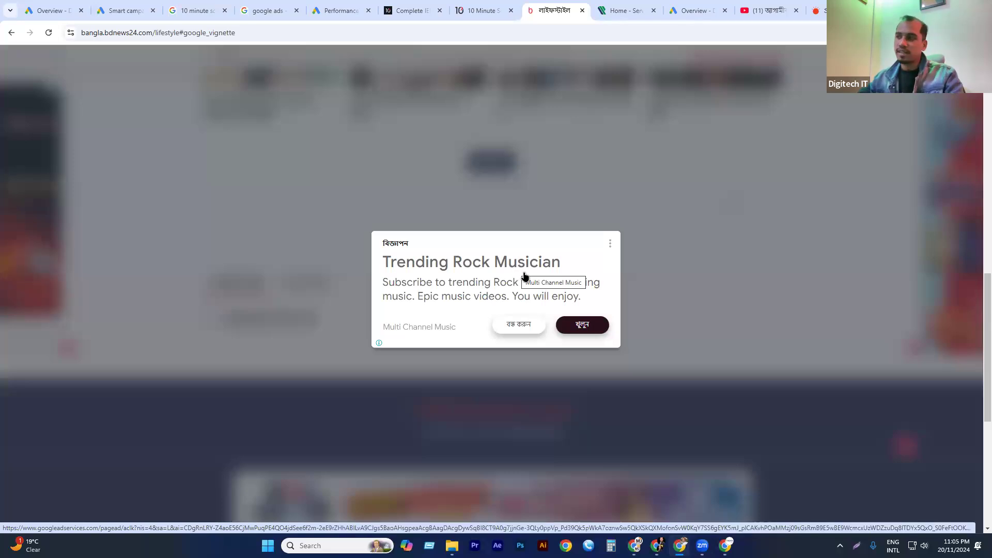
{"action": "left_click", "coordinate": [524, 327]}
Switch to Google Ads and start a new campaign without a goal's guidance, using the Search campaign type.
{"action": "left_click", "coordinate": [694, 10]}
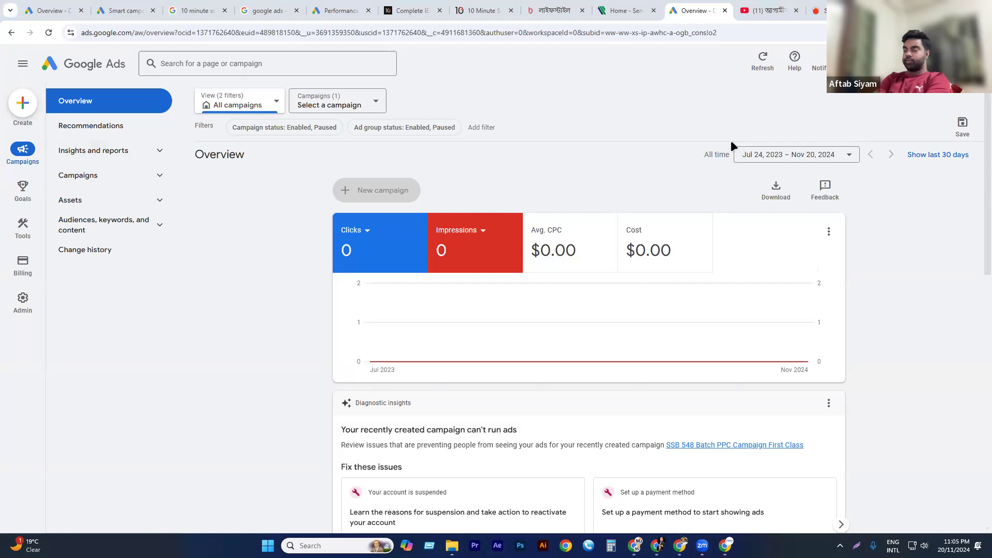
{"action": "left_click", "coordinate": [23, 105]}
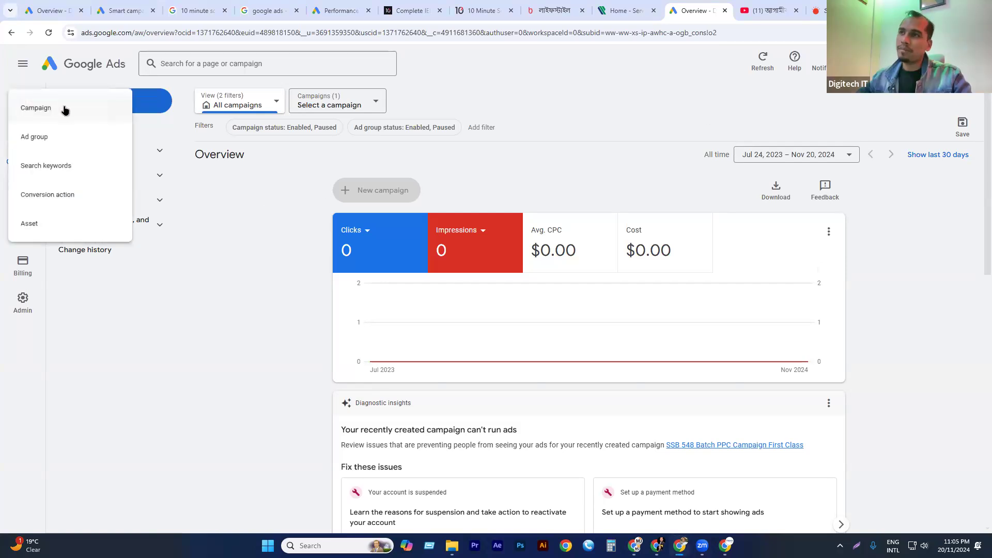
{"action": "left_click", "coordinate": [61, 110]}
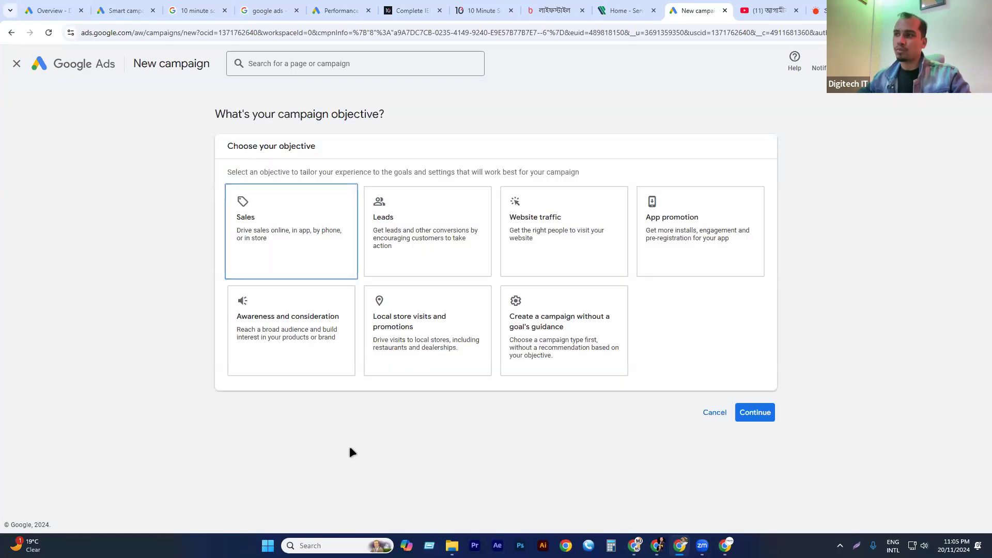
{"action": "left_click", "coordinate": [569, 319]}
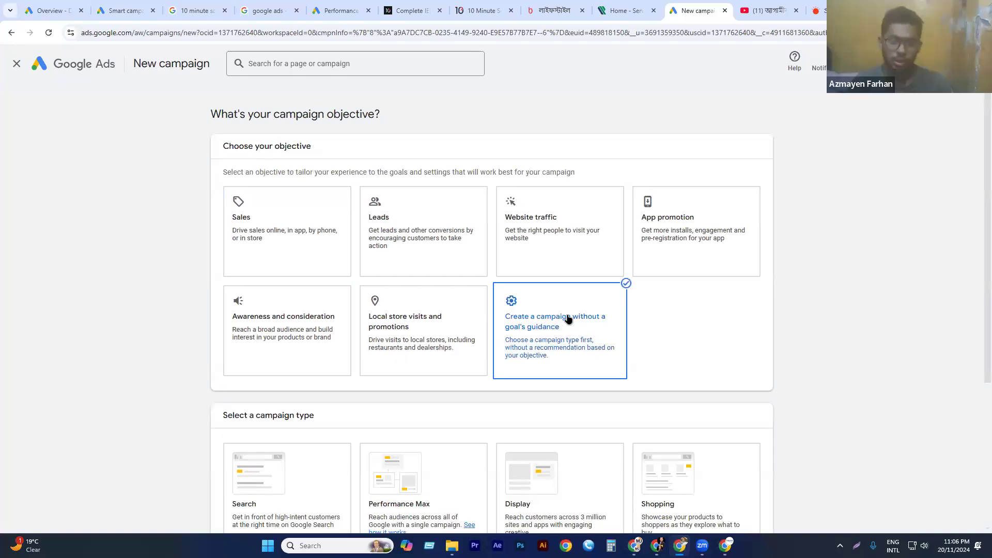
{"action": "scroll", "coordinate": [361, 287], "scroll_direction": "down", "scroll_amount": 4}
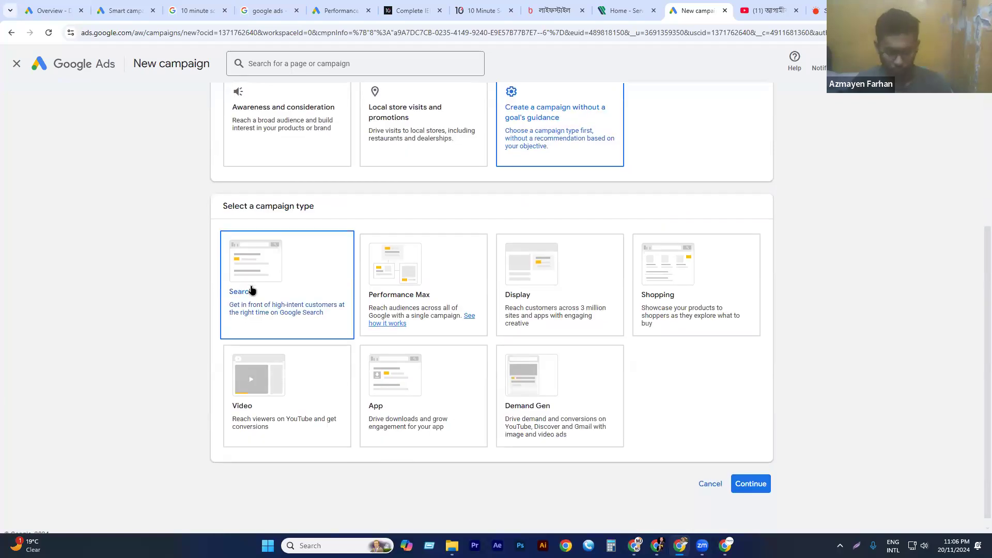
{"action": "left_click", "coordinate": [252, 290]}
{"action": "scroll", "coordinate": [288, 372], "scroll_direction": "down", "scroll_amount": 2}
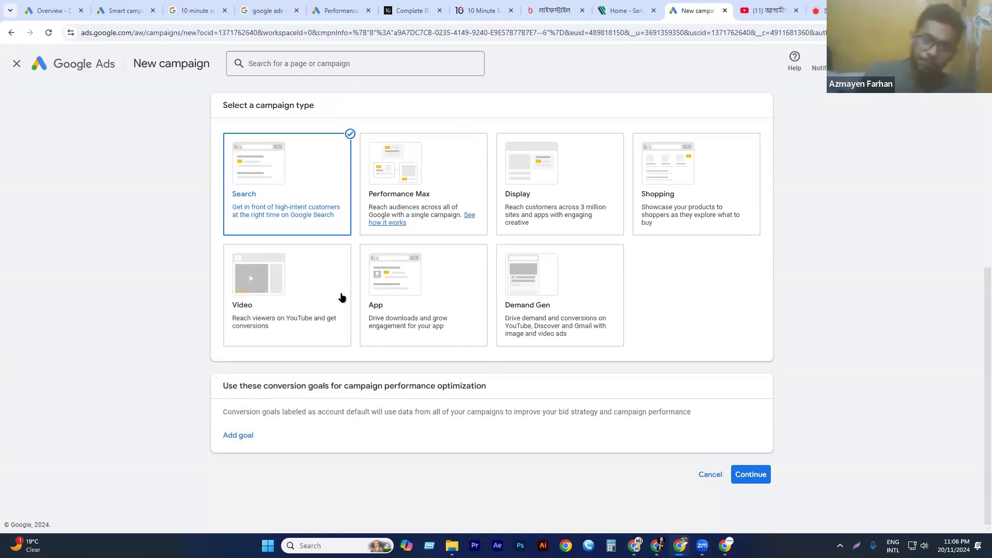
Add Engagements as the conversion goal for the Search campaign.
{"action": "left_click", "coordinate": [237, 439]}
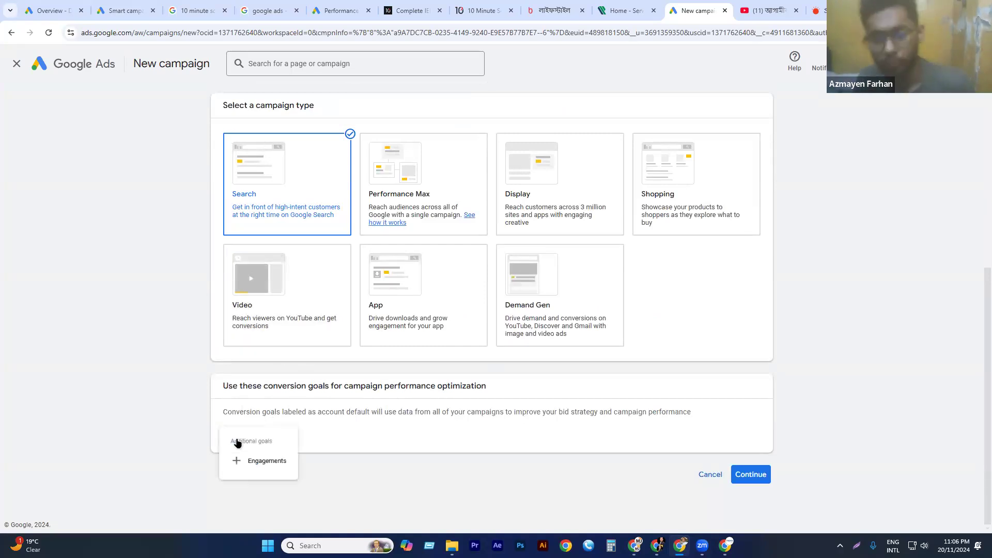
{"action": "left_click", "coordinate": [527, 330]}
{"action": "left_click", "coordinate": [245, 436]}
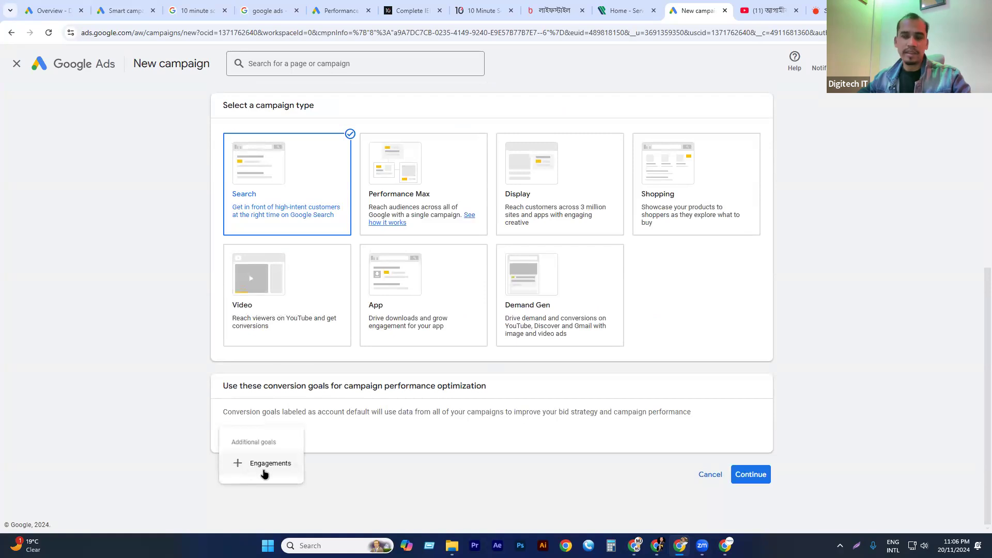
{"action": "left_click", "coordinate": [265, 463]}
{"action": "scroll", "coordinate": [401, 351], "scroll_direction": "down", "scroll_amount": 1}
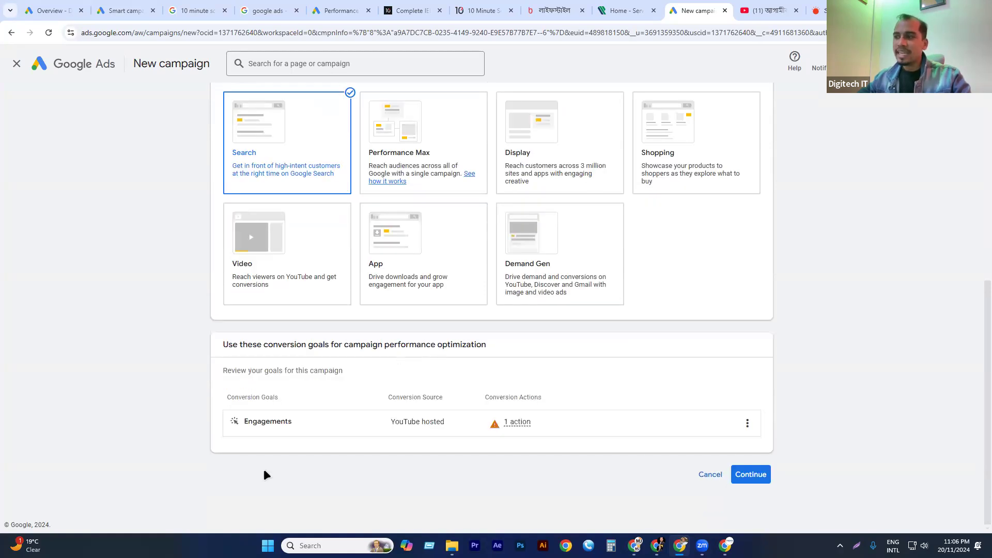
Examine the Engagements goal's conversion action details and its edit option, staying in the campaign setup.
{"action": "mouse_move", "coordinate": [431, 419]}
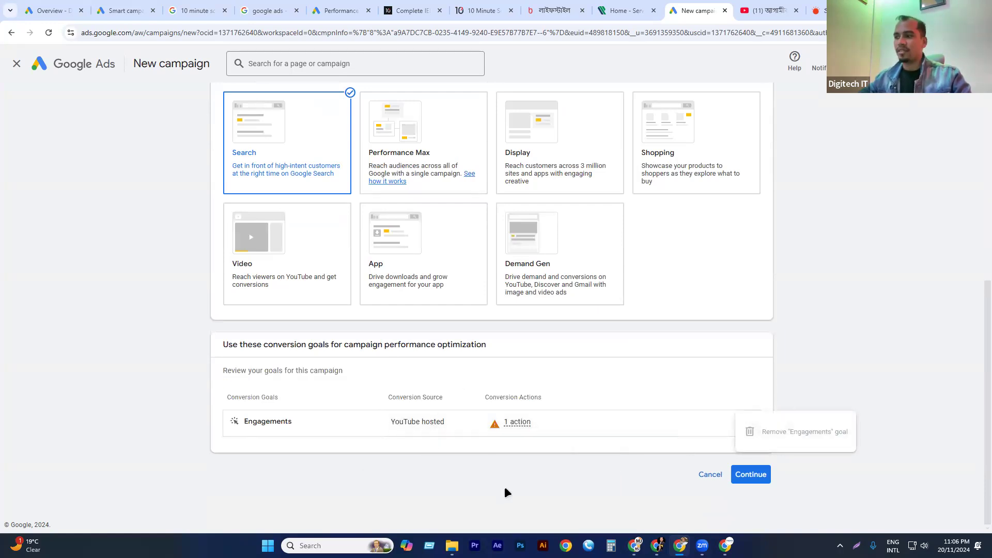
{"action": "mouse_move", "coordinate": [516, 421]}
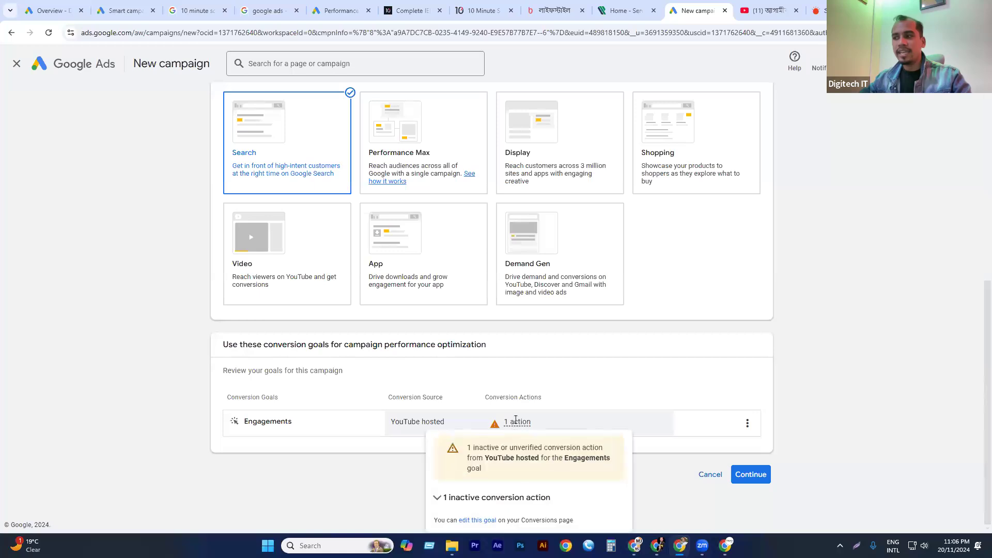
{"action": "left_click", "coordinate": [474, 520]}
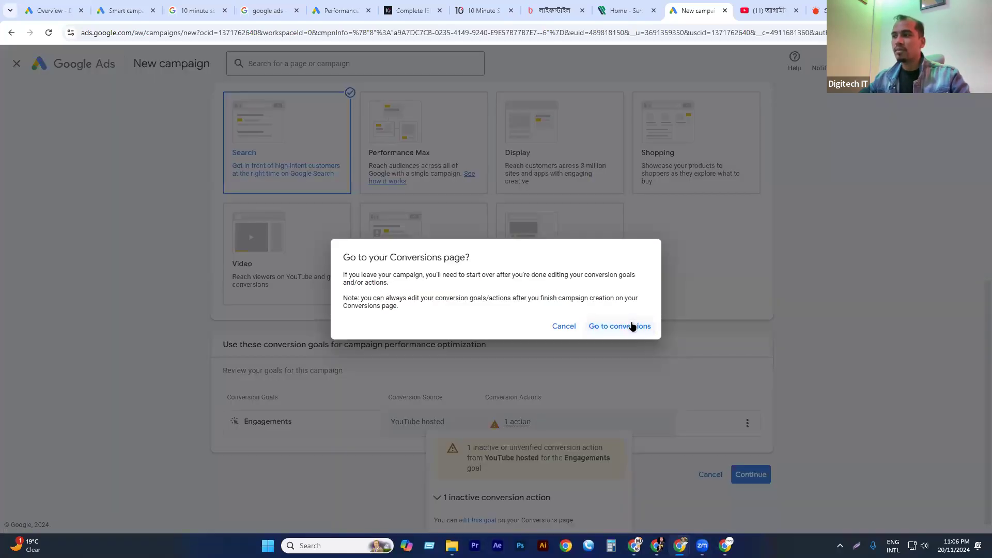
{"action": "left_click", "coordinate": [569, 330]}
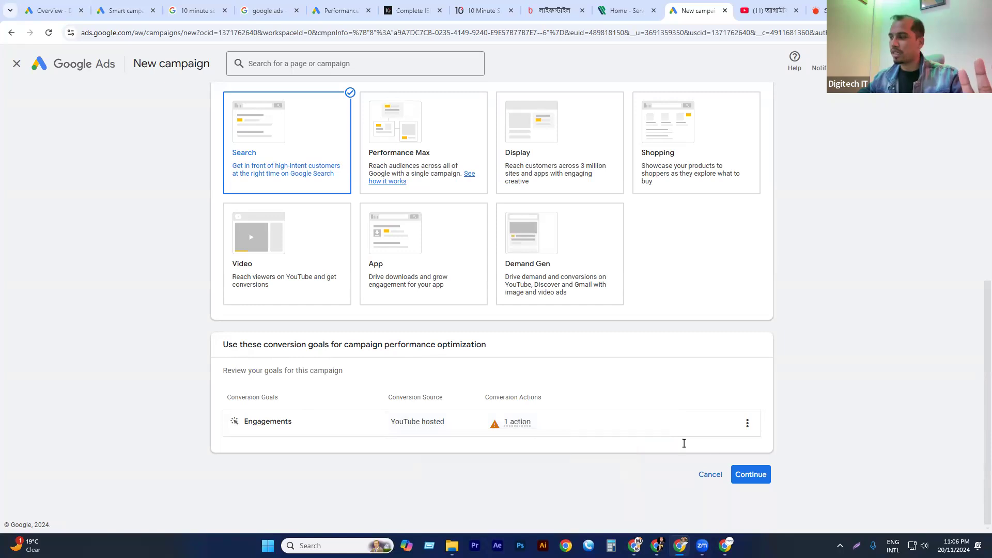
Continue the campaign setup and choose website visits as the result to get from the campaign.
{"action": "left_click", "coordinate": [750, 475]}
{"action": "scroll", "coordinate": [446, 388], "scroll_direction": "down", "scroll_amount": 2}
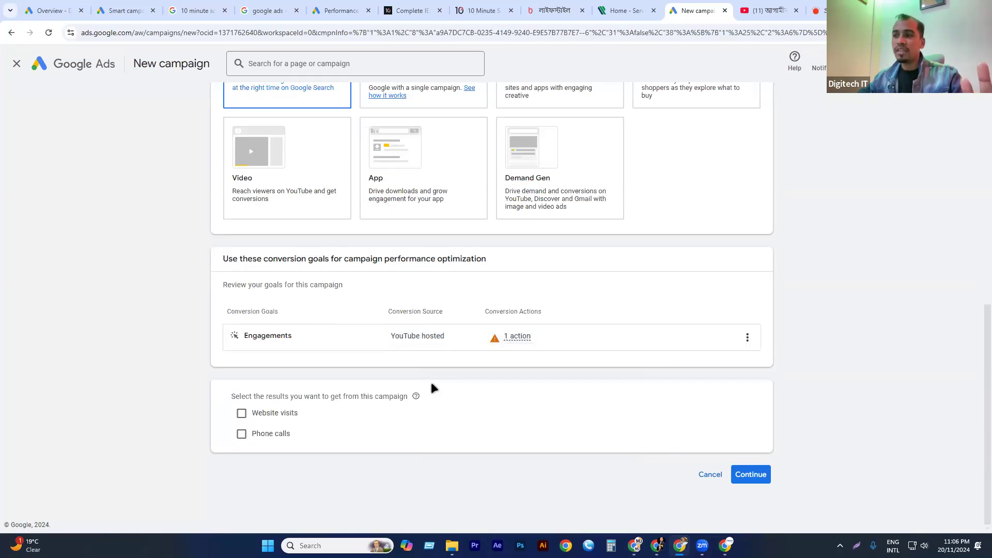
{"action": "left_click", "coordinate": [269, 412]}
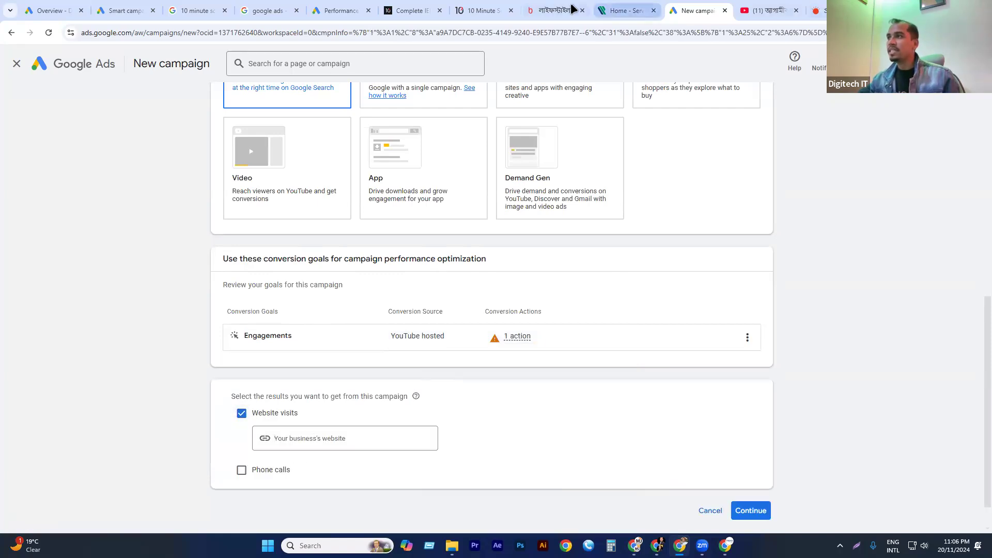
Copy the domain from the 10 Minute School checkout page and enter 10minuteschool.com as the business's website.
{"action": "left_click", "coordinate": [483, 10]}
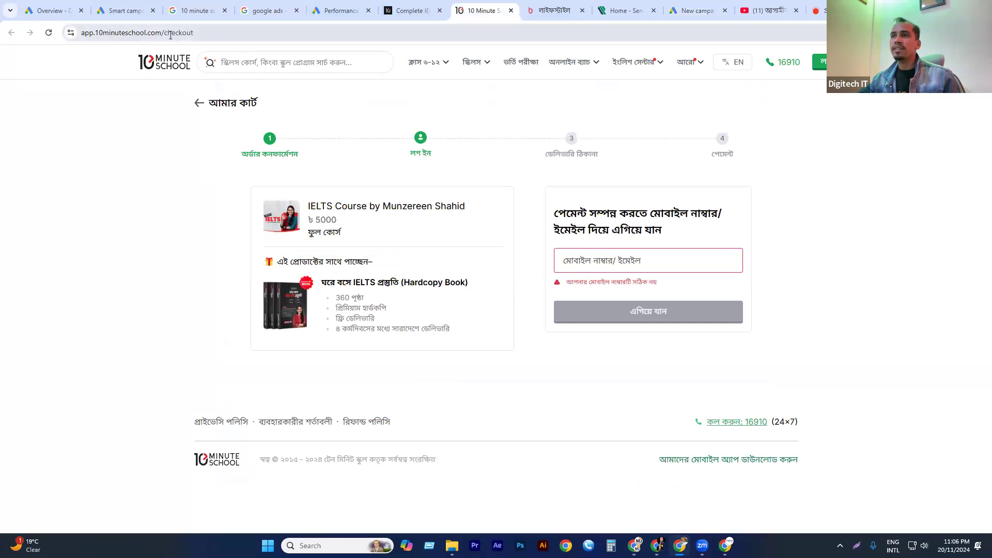
{"action": "left_click_drag", "start_coordinate": [161, 33], "coordinate": [95, 32]}
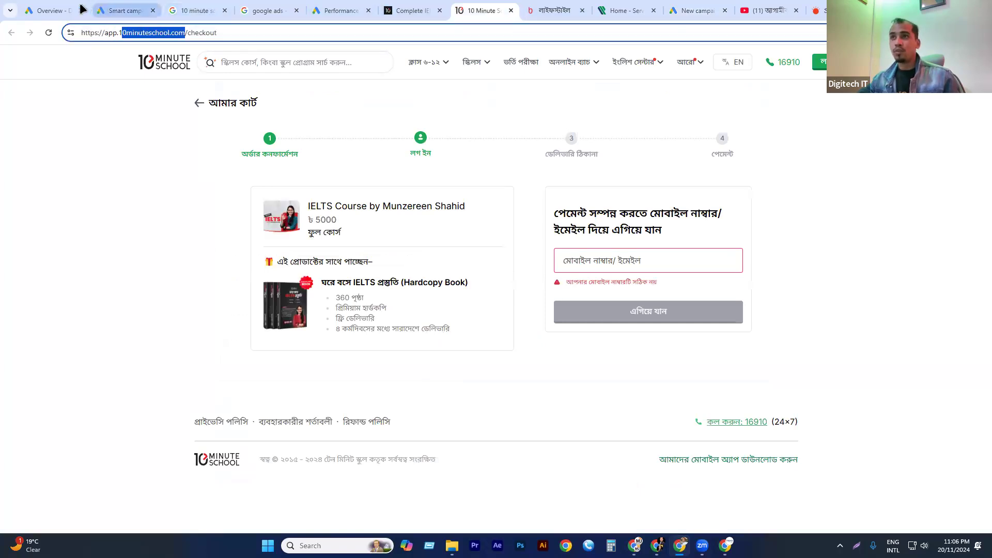
{"action": "left_click", "coordinate": [109, 9]}
{"action": "left_click", "coordinate": [687, 11]}
{"action": "scroll", "coordinate": [291, 442], "scroll_direction": "up", "scroll_amount": 2}
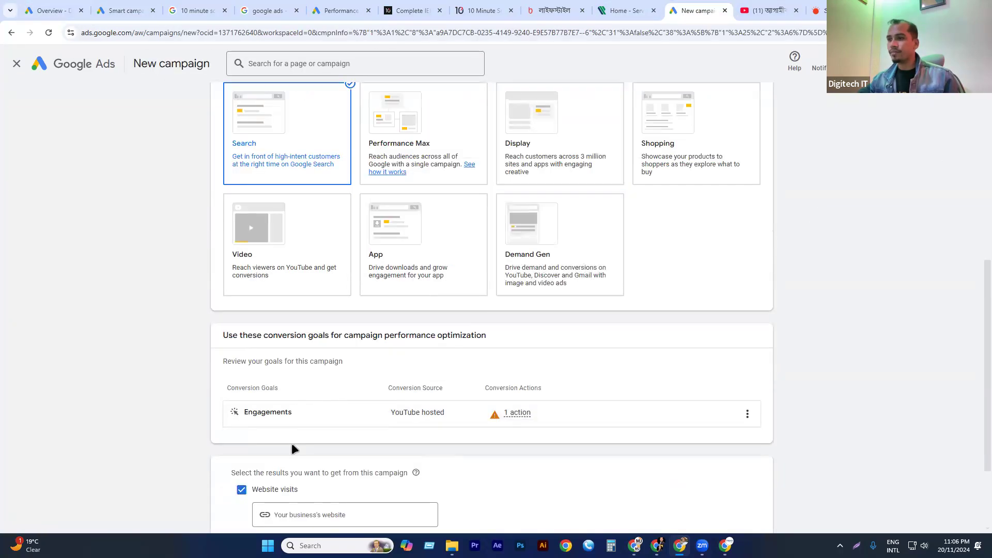
{"action": "scroll", "coordinate": [291, 443], "scroll_direction": "down", "scroll_amount": 3}
{"action": "left_click", "coordinate": [340, 392]}
{"action": "type", "text": ".10minuteschool.com"}
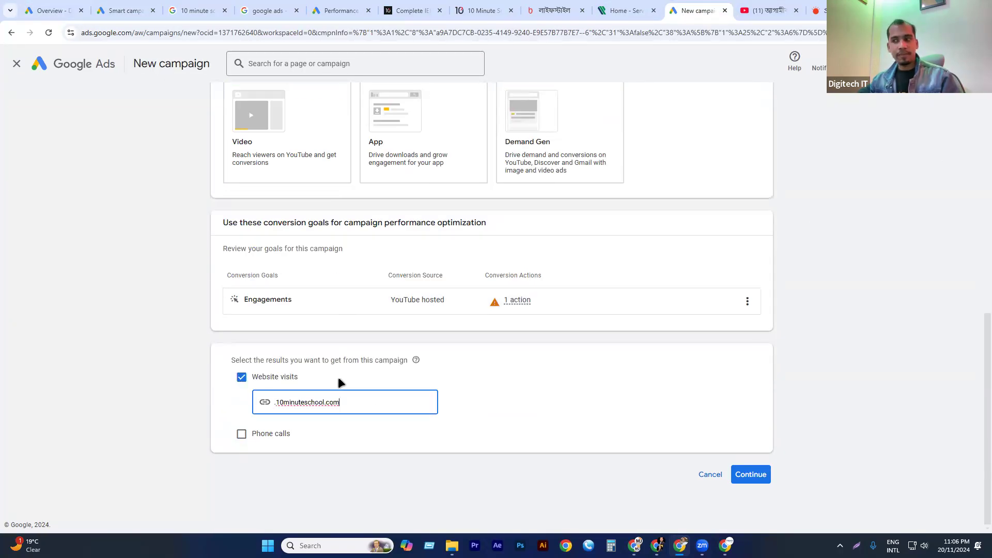
{"action": "left_click", "coordinate": [277, 405]}
{"action": "key", "text": "BackSpace"}
{"action": "key", "text": "Delete"}
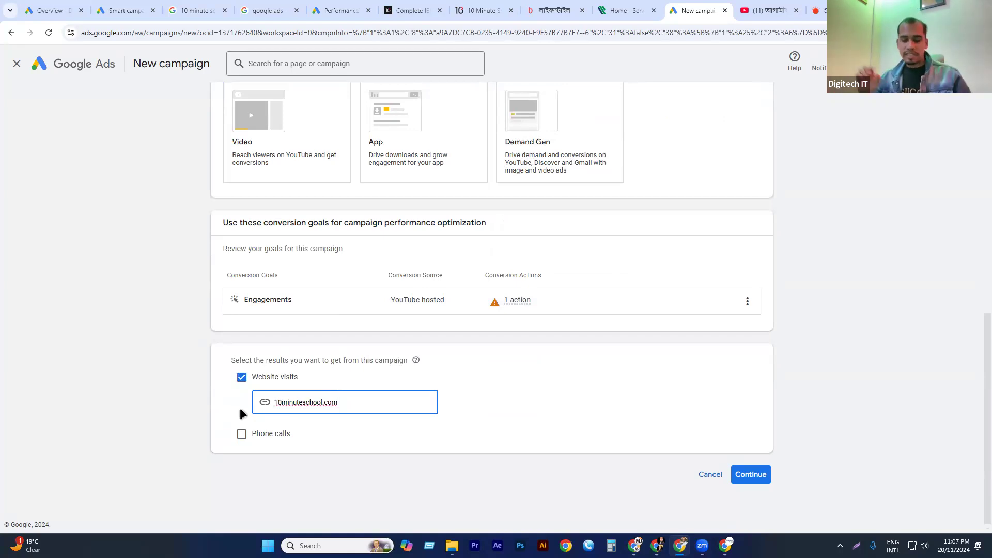
{"action": "type", "text": "RA"}
{"action": "key", "text": "BackSpace"}
{"action": "type", "text": "jib-"}
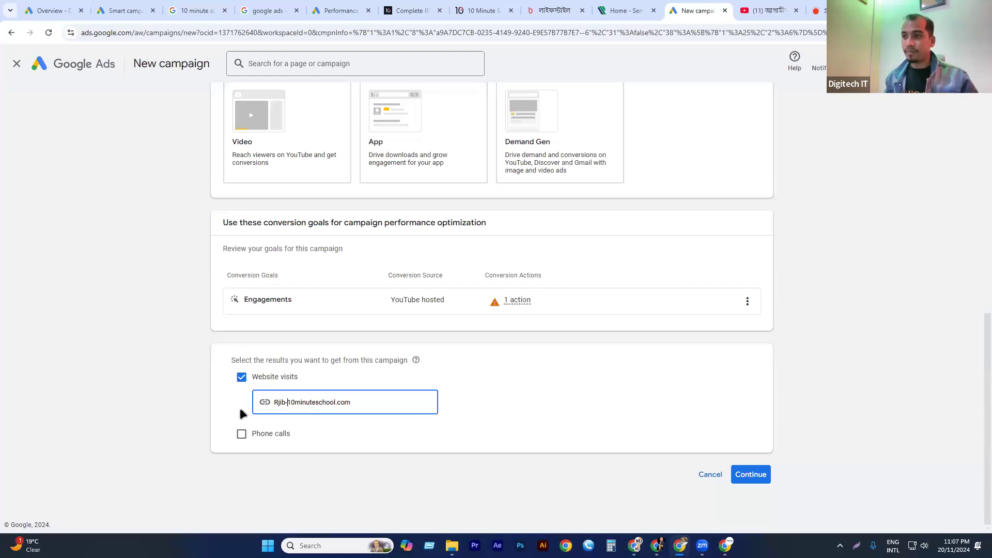
{"action": "key", "text": "BackSpace"}
{"action": "key", "text": "BackSpace"}
{"action": "key", "text": "BackSpace"}
{"action": "type", "text": "ajib---"}
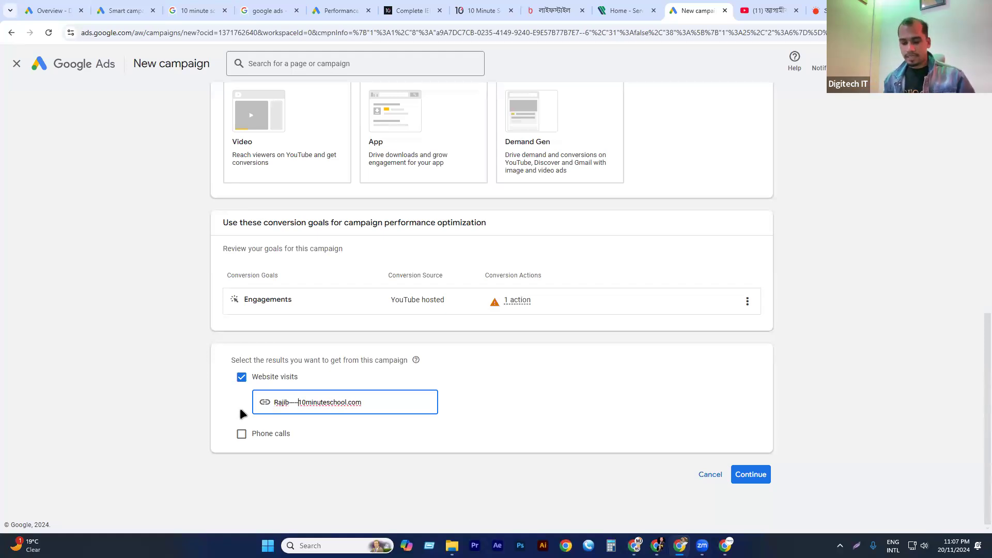
{"action": "type", "text": "Search "}
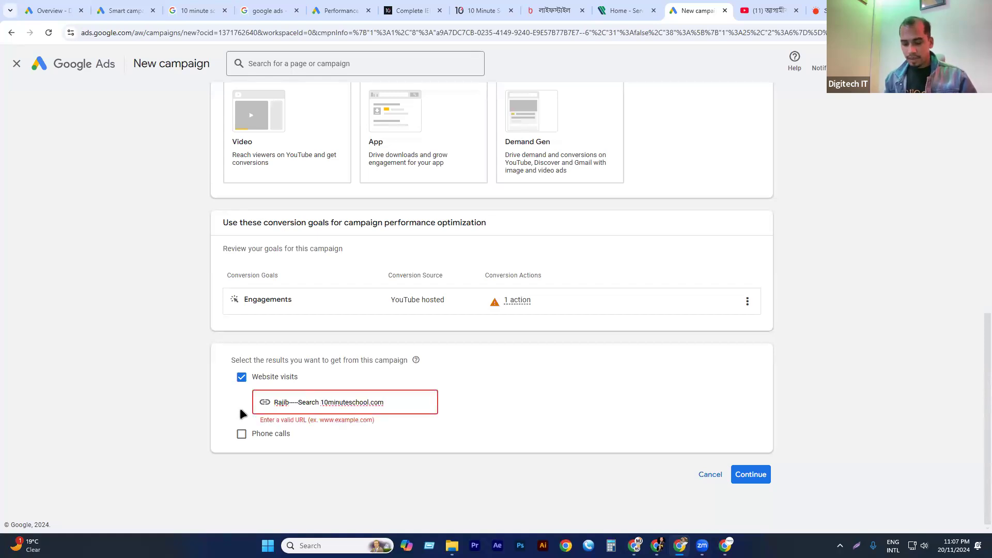
{"action": "type", "text": "Campaign"}
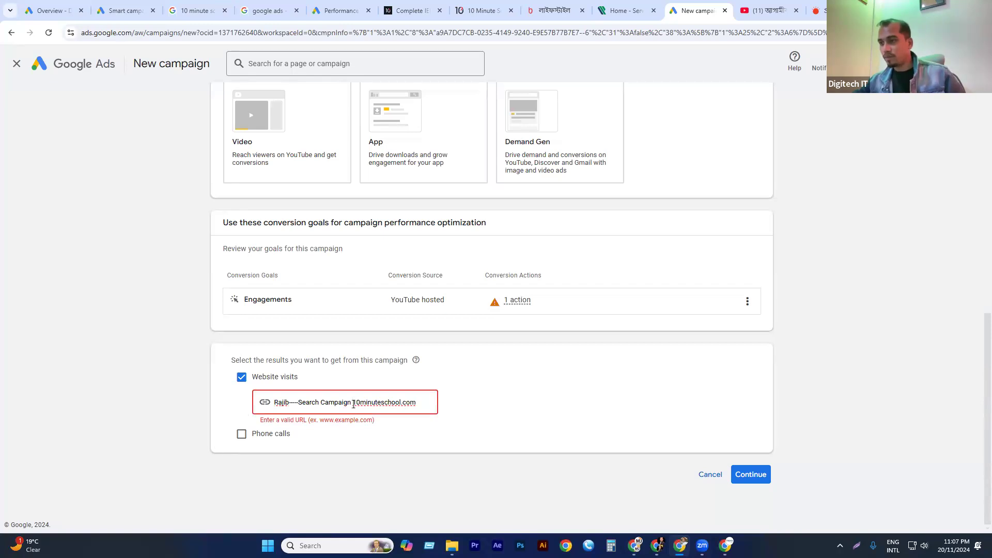
{"action": "left_click_drag", "start_coordinate": [353, 402], "coordinate": [242, 388]}
{"action": "key", "text": "BackSpace"}
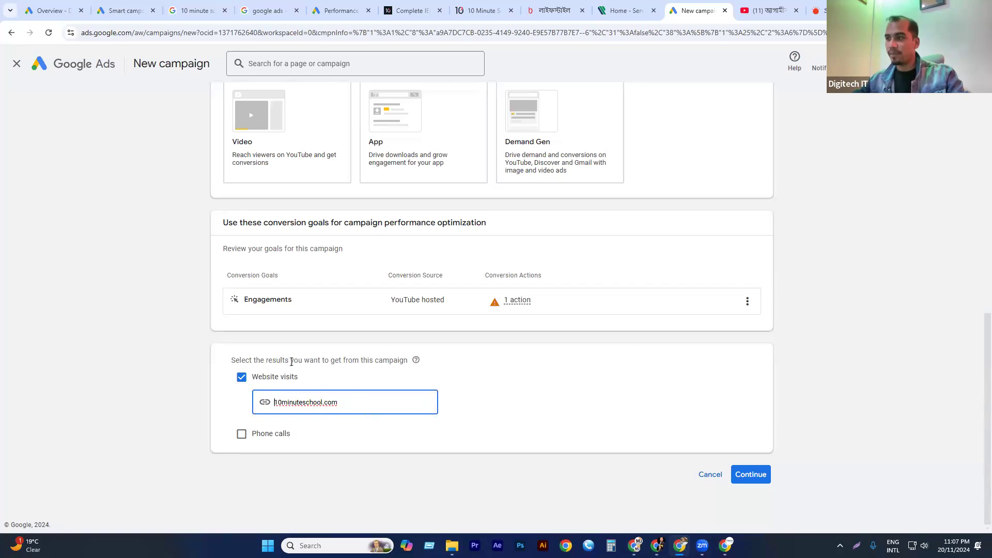
Name the campaign with the advertiser's first name followed by "Search Campaign" and start it as new instead of resuming a saved draft.
{"action": "left_click", "coordinate": [750, 473]}
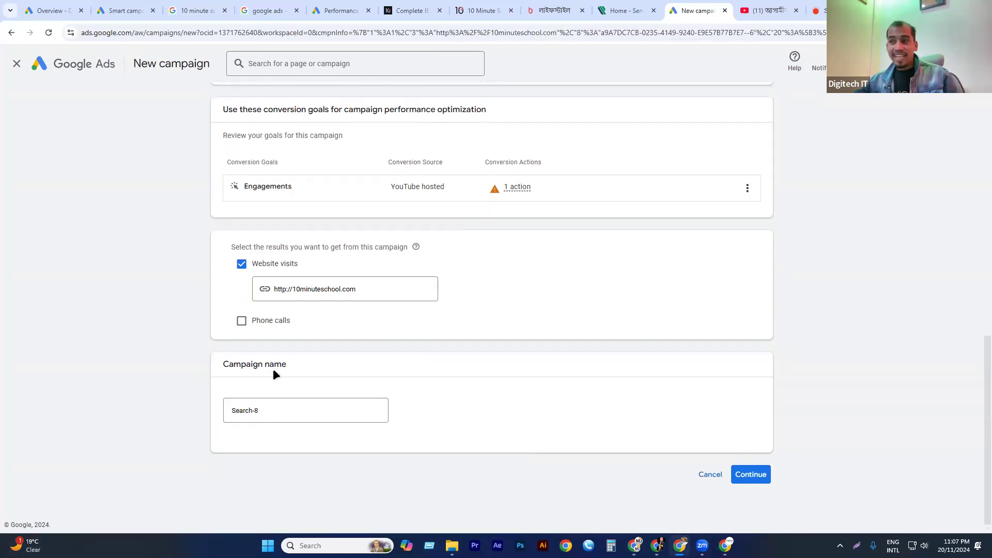
{"action": "left_click_drag", "start_coordinate": [264, 412], "coordinate": [228, 411]}
{"action": "type", "text": "Rajib----Search Campaign"}
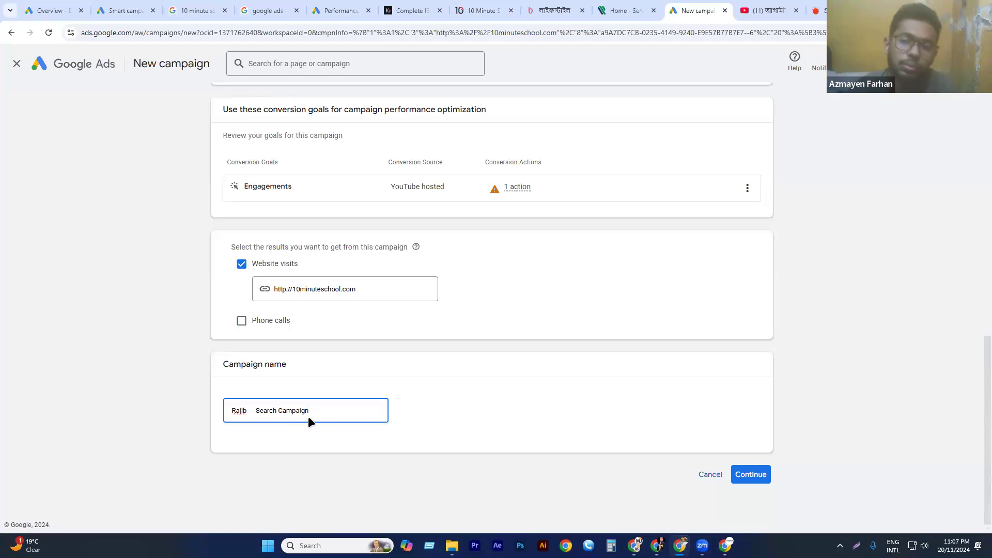
{"action": "left_click", "coordinate": [752, 474]}
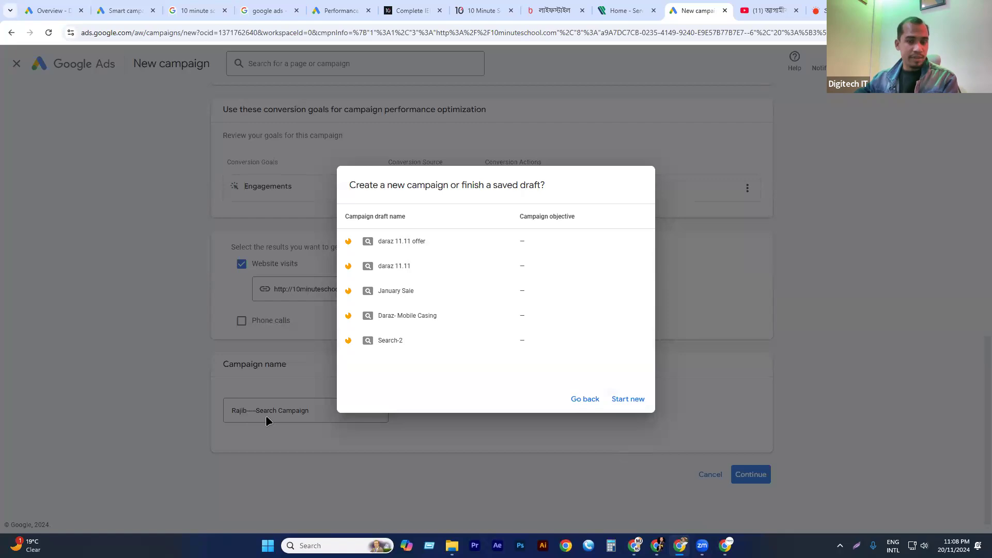
{"action": "left_click", "coordinate": [631, 400]}
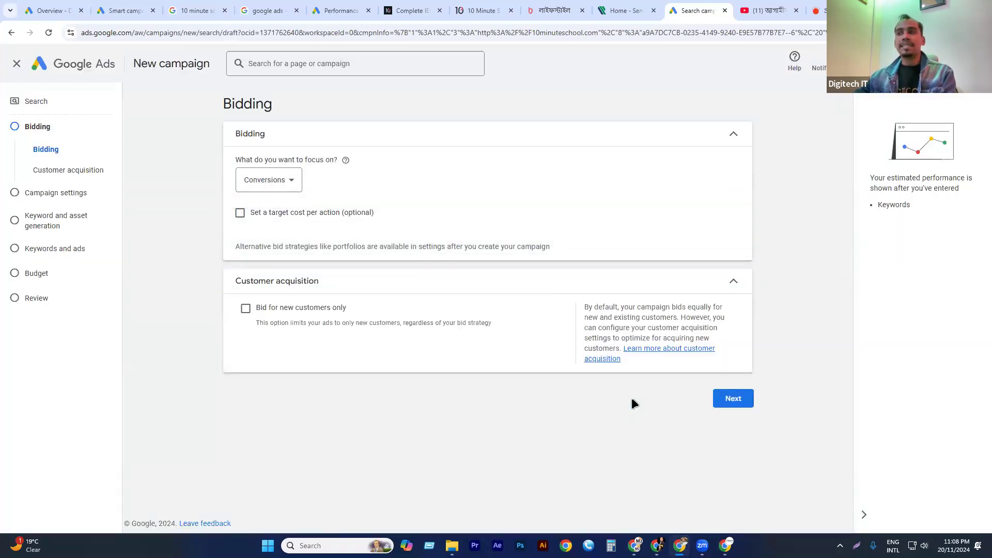
Set the bidding focus to Clicks and continue to the campaign settings, dismissing the account notices.
{"action": "left_click", "coordinate": [282, 185]}
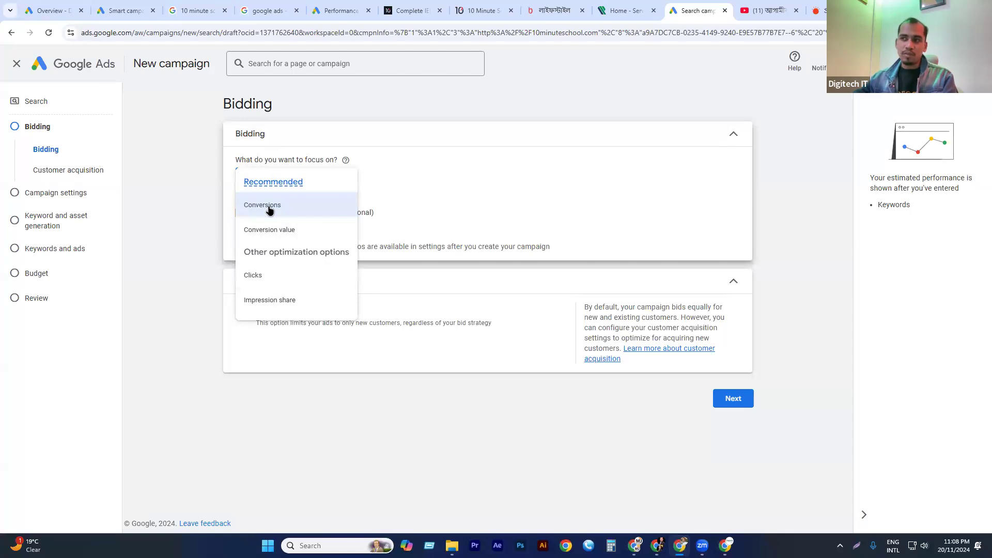
{"action": "mouse_move", "coordinate": [268, 207]}
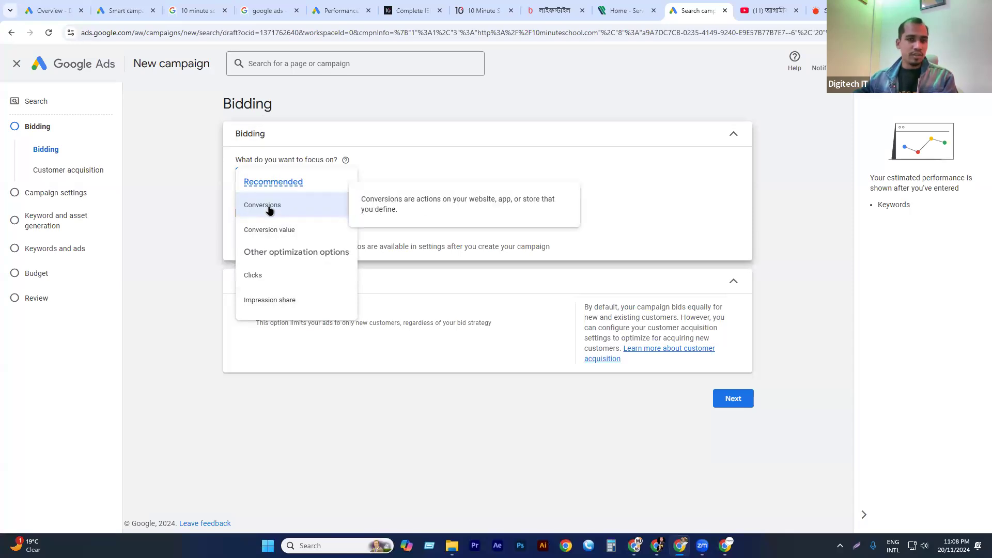
{"action": "left_click", "coordinate": [257, 275]}
{"action": "left_click", "coordinate": [260, 188]}
{"action": "left_click", "coordinate": [283, 278]}
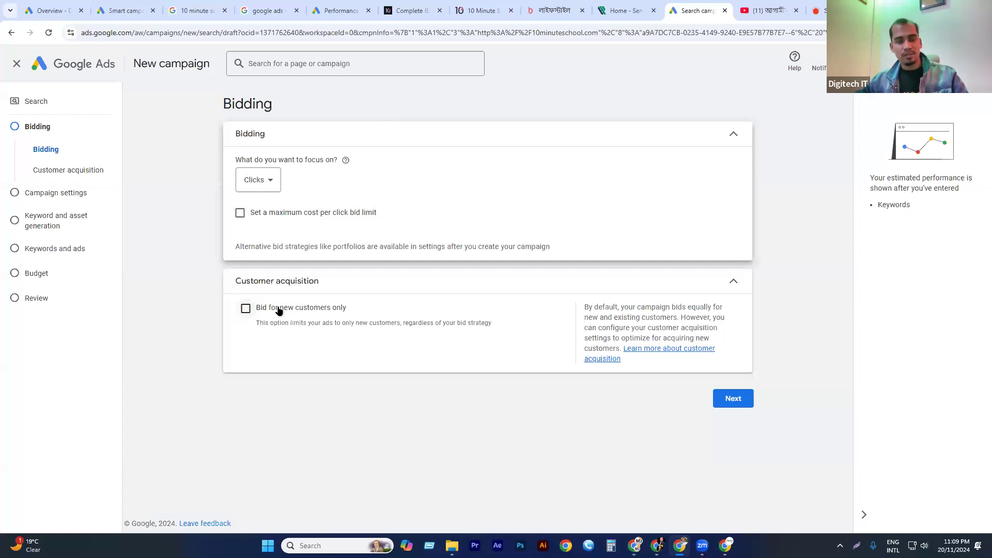
{"action": "left_click", "coordinate": [733, 398]}
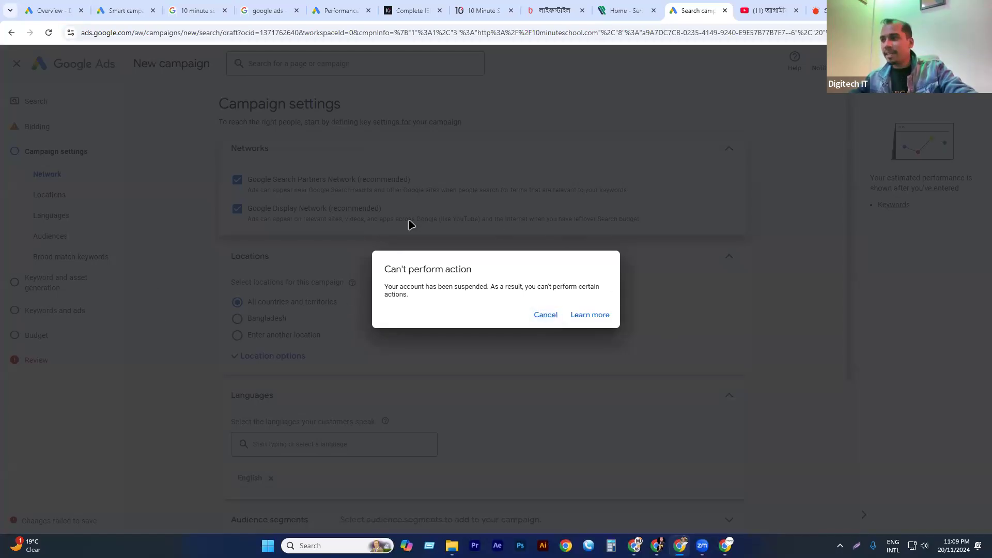
{"action": "left_click", "coordinate": [555, 316]}
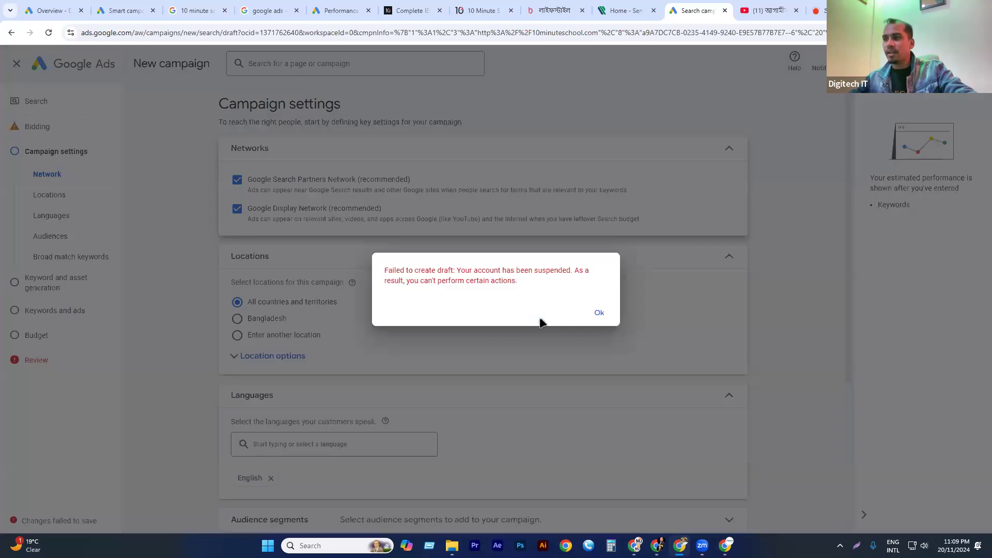
{"action": "left_click", "coordinate": [599, 315]}
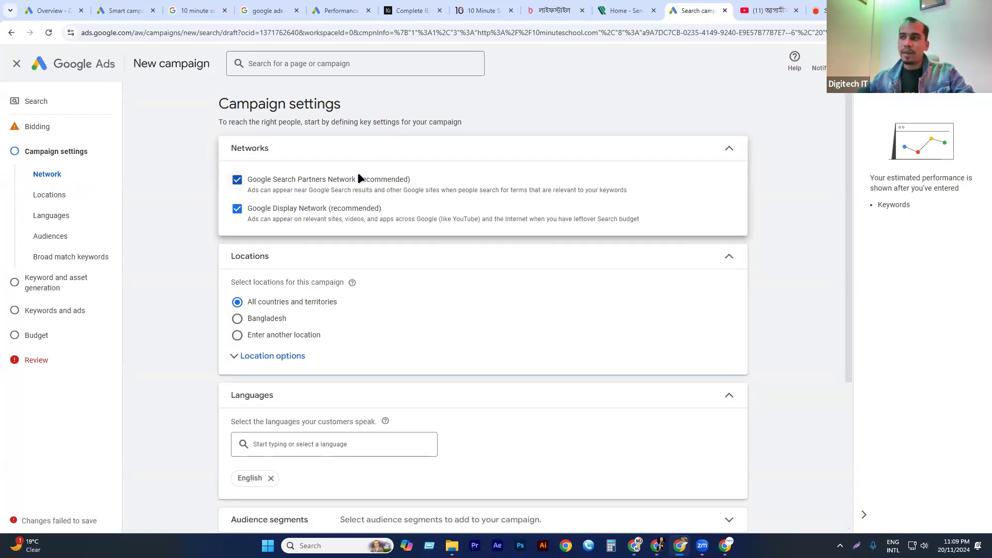
Expand the location options and target Dhaka Division, Bangladesh as a custom campaign location.
{"action": "left_click", "coordinate": [274, 319]}
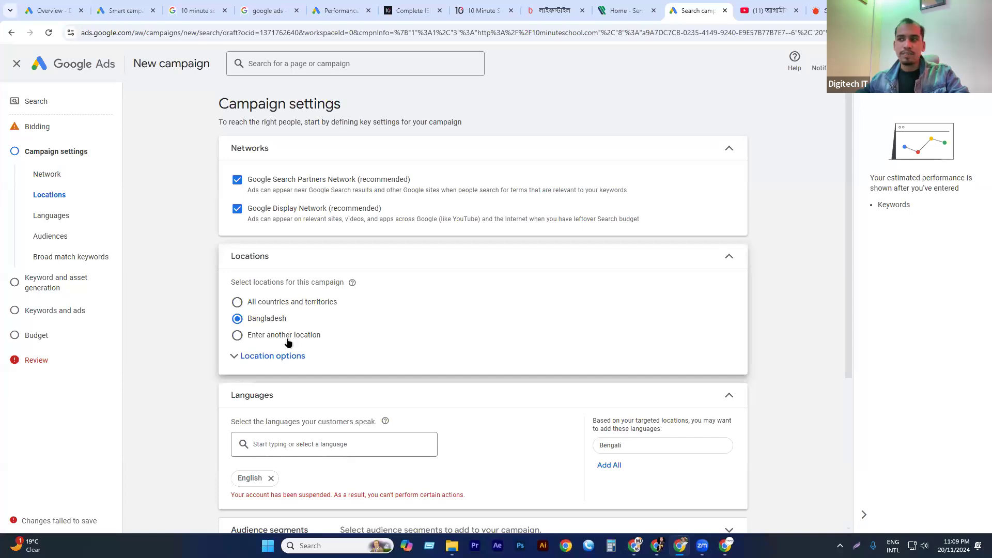
{"action": "scroll", "coordinate": [288, 343], "scroll_direction": "down", "scroll_amount": 2}
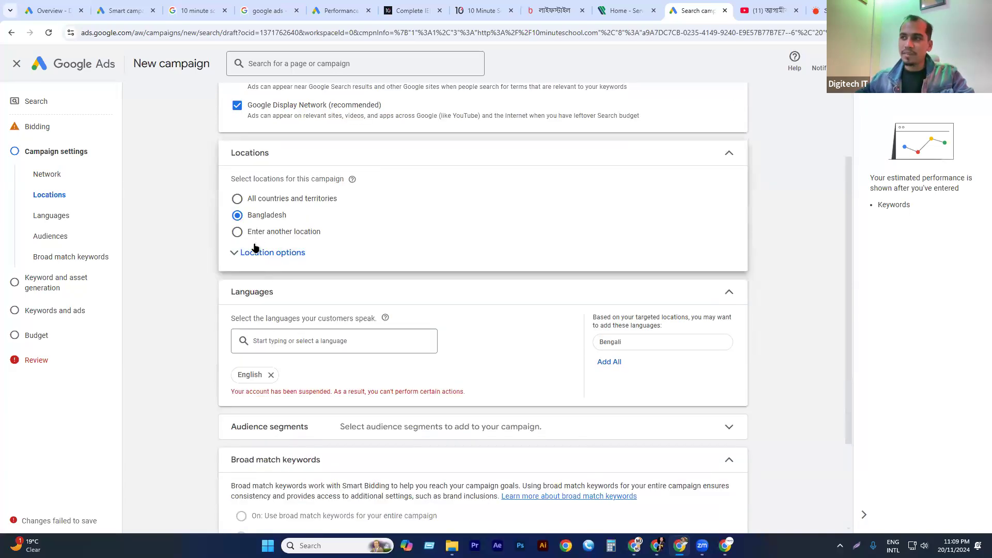
{"action": "left_click", "coordinate": [256, 252]}
{"action": "left_click", "coordinate": [285, 232]}
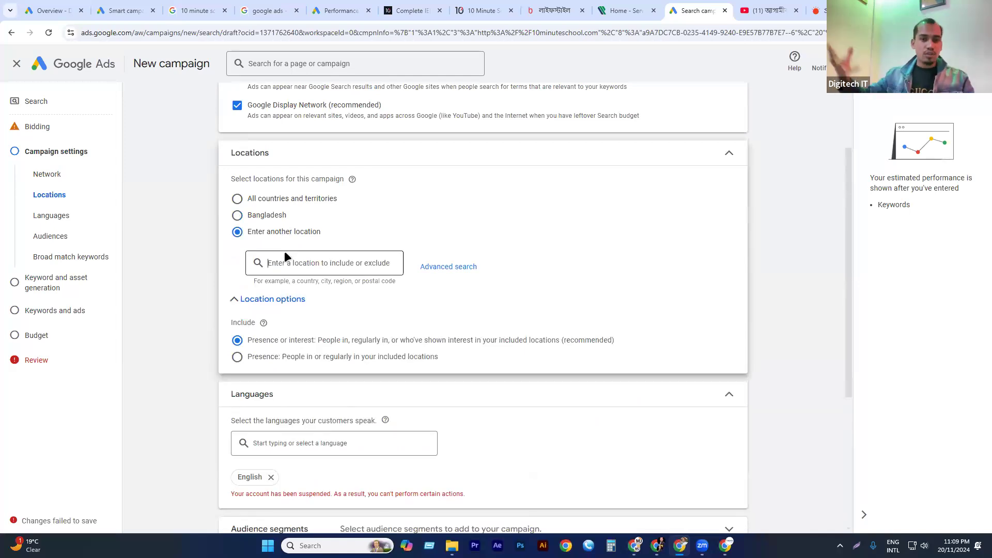
{"action": "type", "text": "dhaka"}
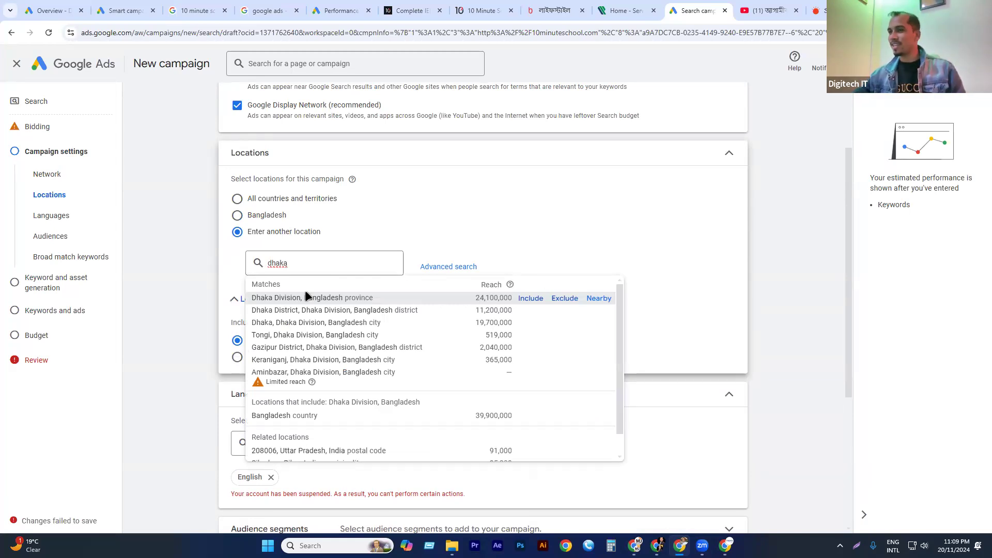
{"action": "left_click", "coordinate": [290, 298]}
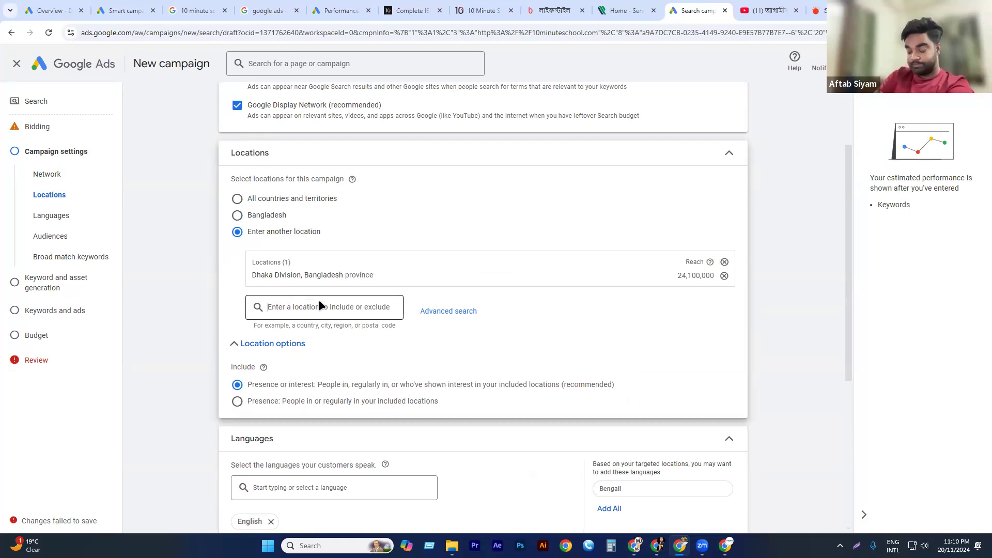
Add Chittagong Division, Bangladesh to the targeted locations through the advanced location search.
{"action": "left_click", "coordinate": [459, 312]}
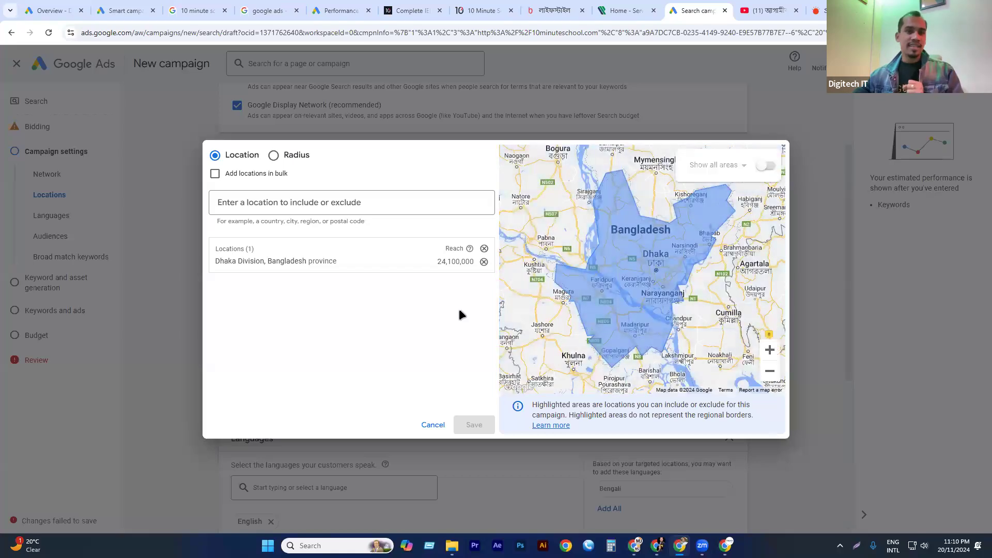
{"action": "left_click", "coordinate": [224, 203]}
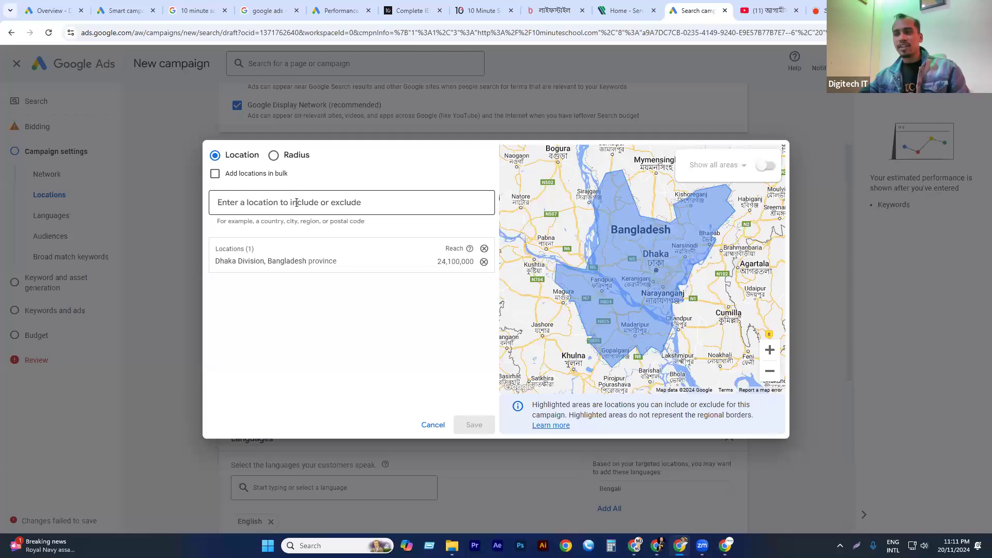
{"action": "type", "text": "chitta"}
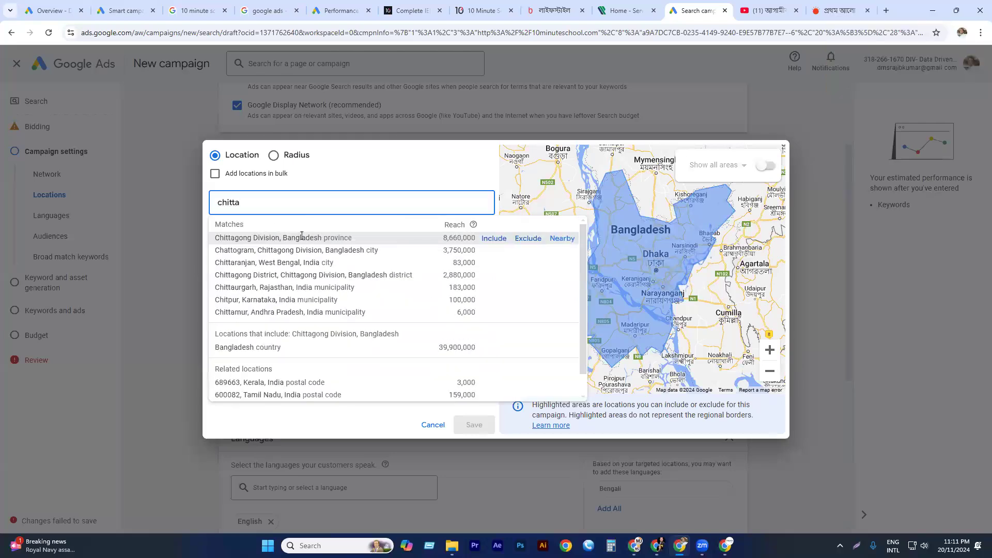
{"action": "left_click", "coordinate": [301, 237]}
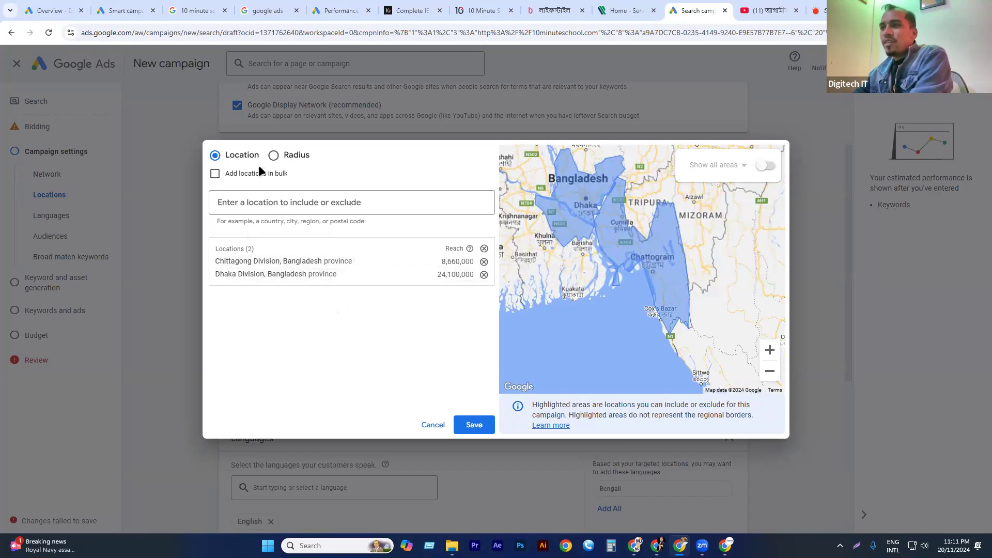
Examine the bulk location entry and the map's Show all areas option, leaving both turned off.
{"action": "left_click", "coordinate": [238, 178]}
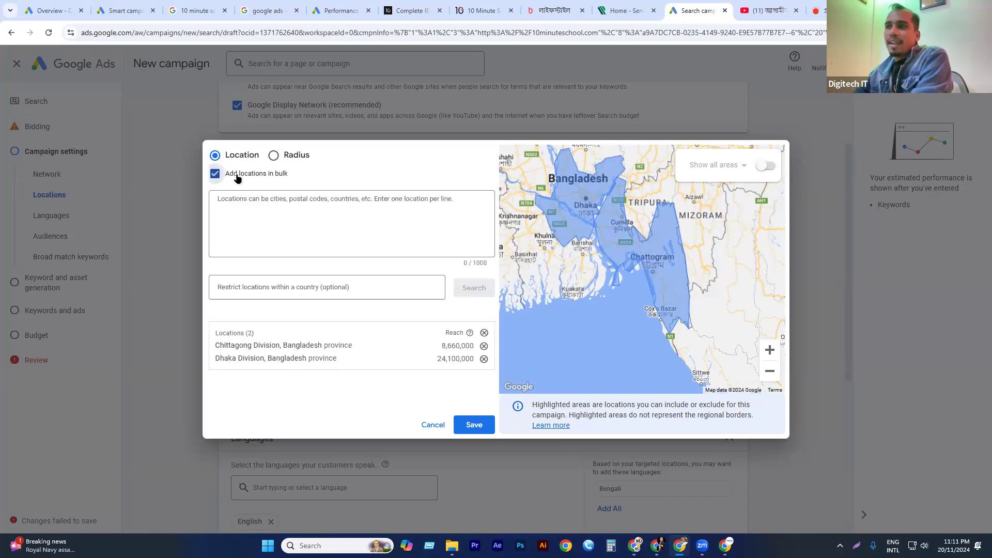
{"action": "left_click", "coordinate": [239, 204]}
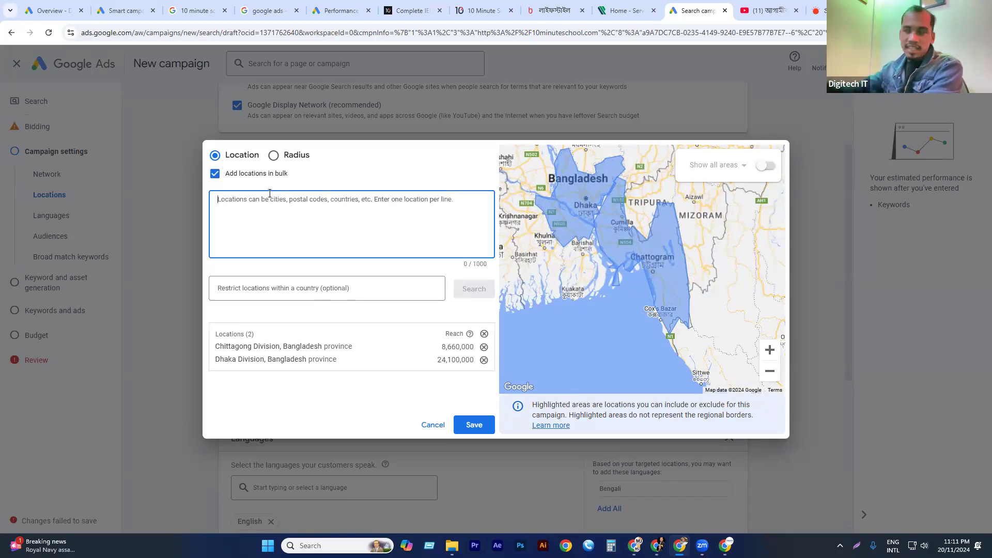
{"action": "left_click", "coordinate": [215, 173]}
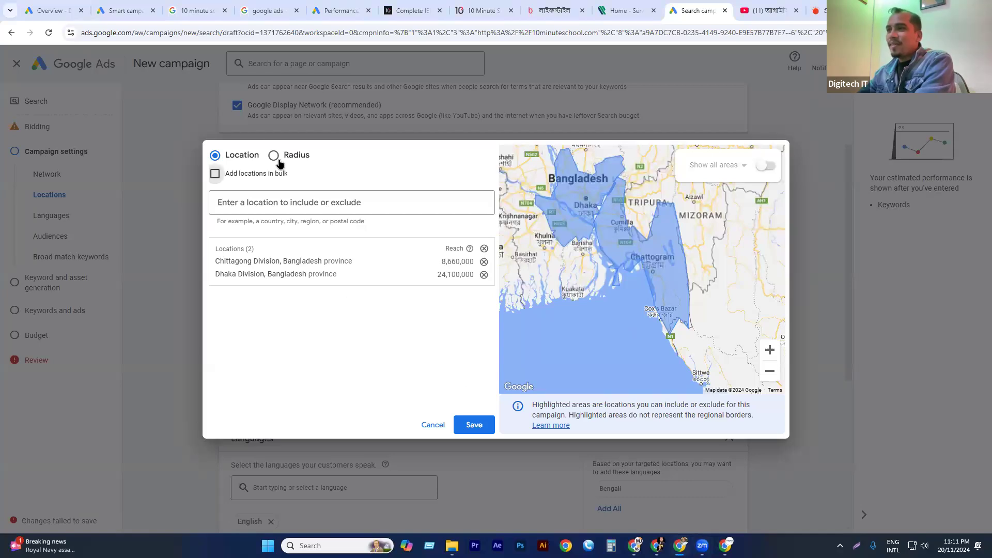
{"action": "left_click", "coordinate": [312, 207]}
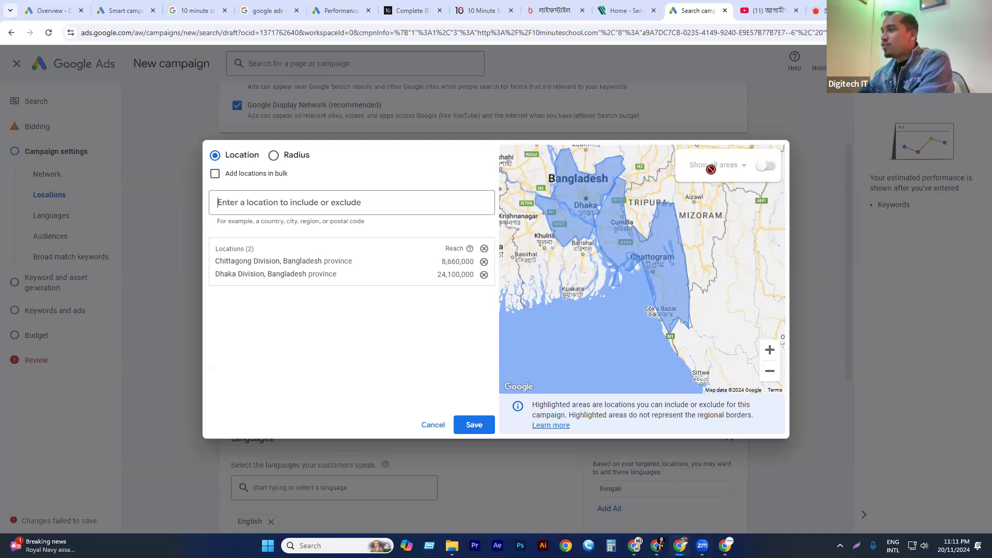
{"action": "left_click", "coordinate": [750, 167]}
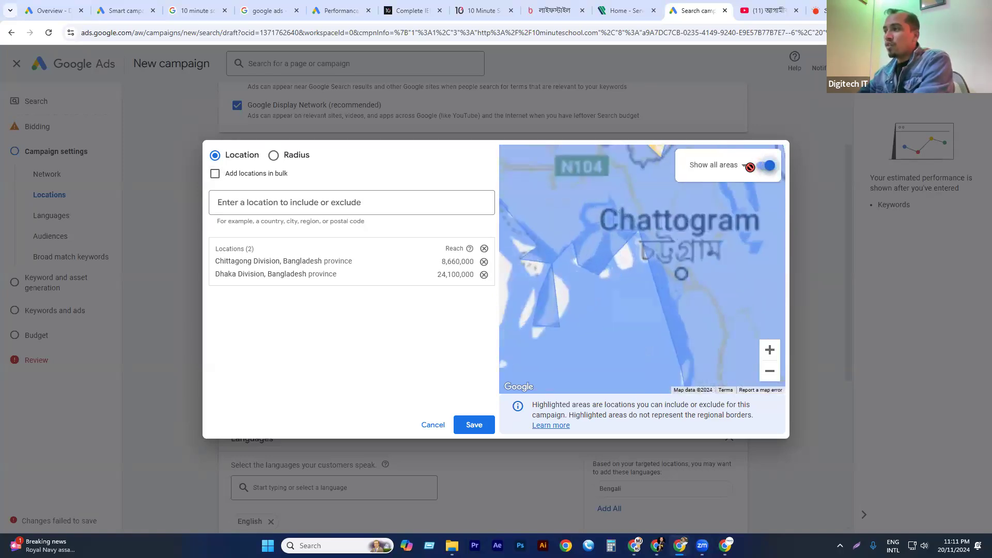
{"action": "left_click", "coordinate": [766, 166]}
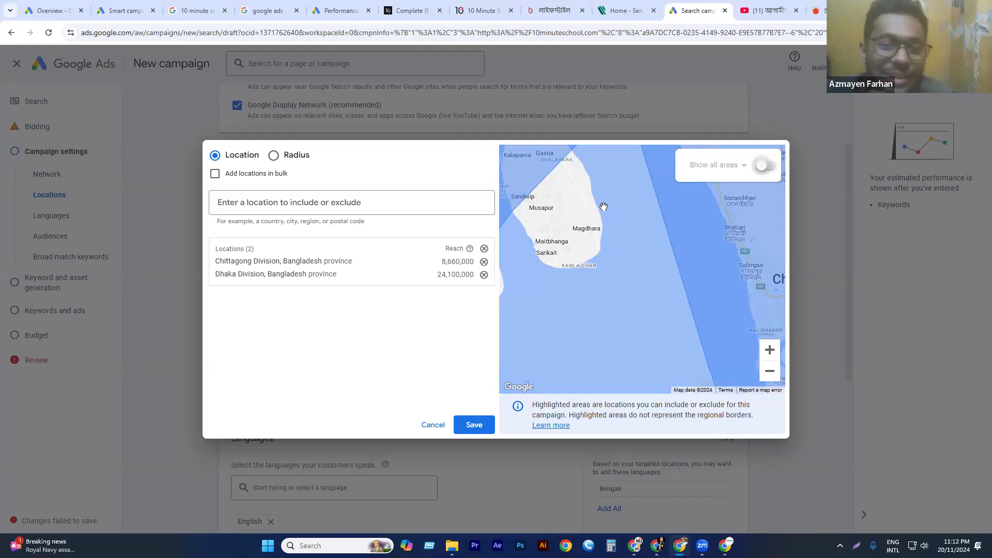
{"action": "left_click", "coordinate": [288, 206]}
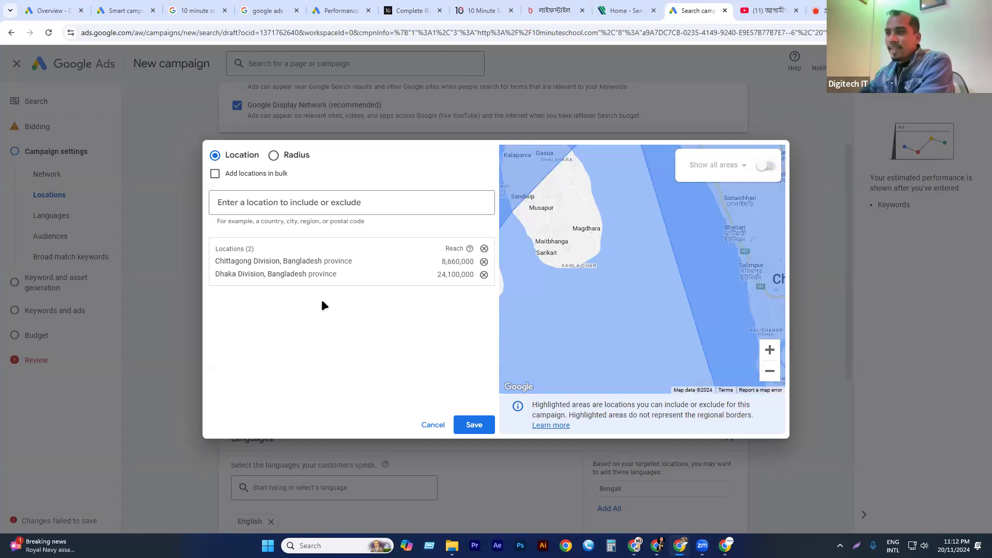
Switch to radius targeting and include a 20 mi custom radius around a map pin just south of Sylhet.
{"action": "left_click", "coordinate": [274, 156]}
{"action": "scroll", "coordinate": [705, 262], "scroll_direction": "down", "scroll_amount": 2}
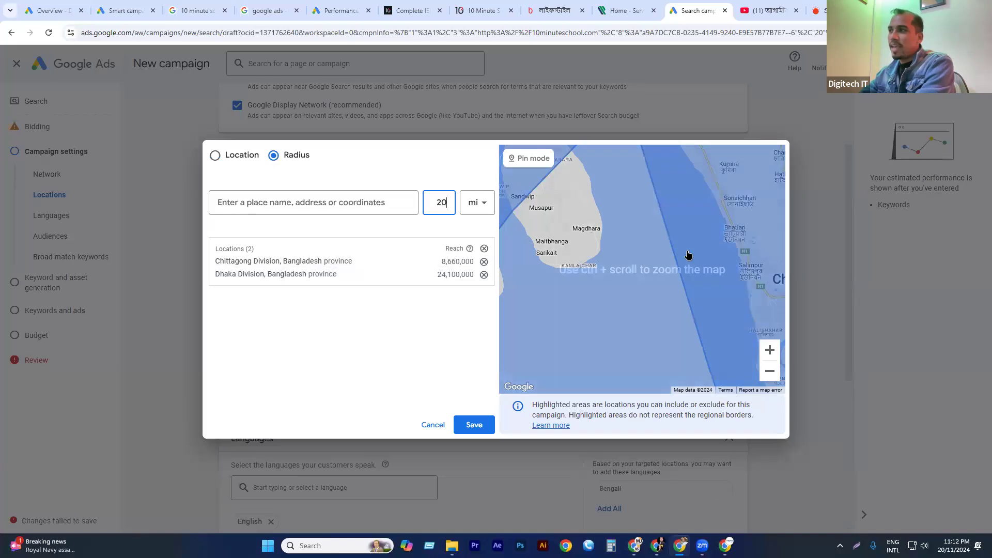
{"action": "left_click", "coordinate": [770, 371]}
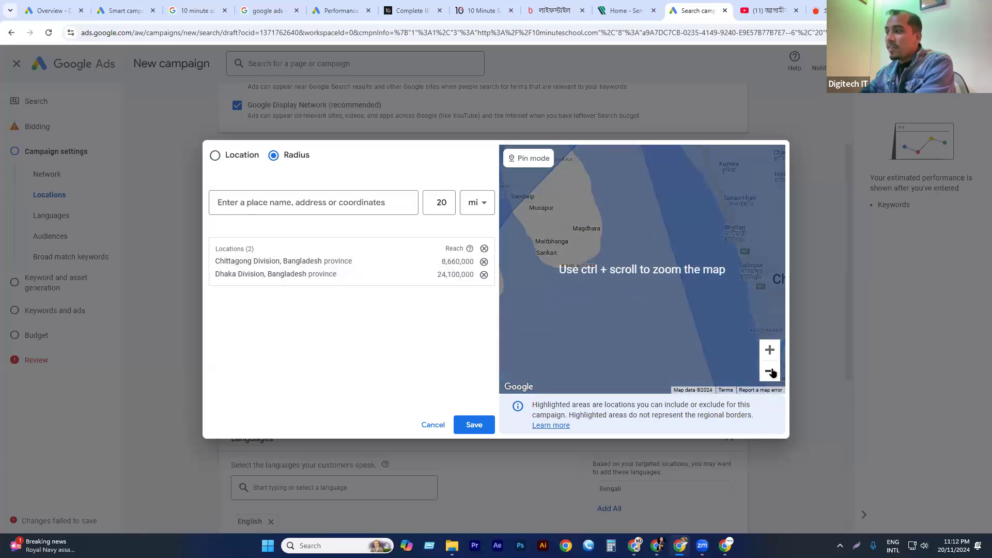
{"action": "scroll", "coordinate": [660, 246], "scroll_direction": "down", "scroll_amount": 3}
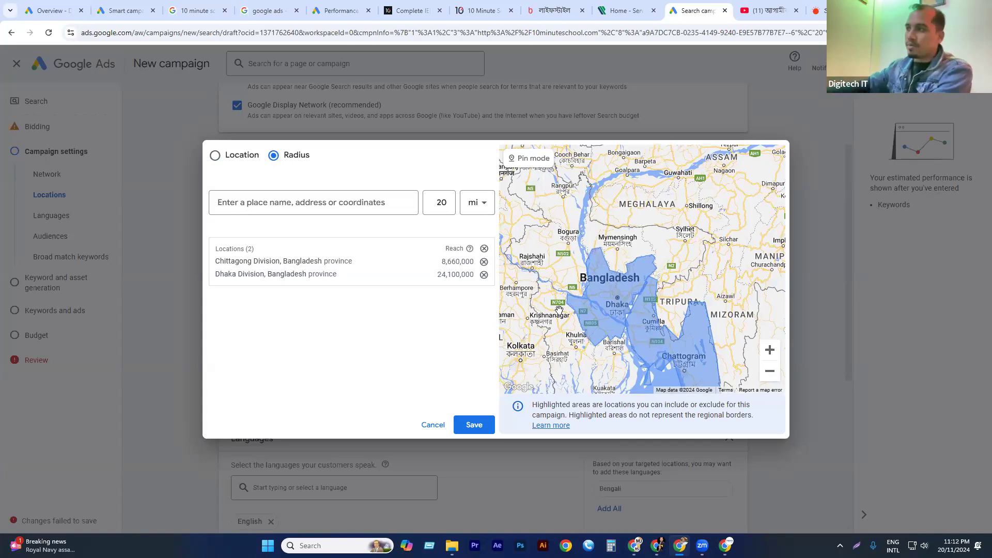
{"action": "scroll", "coordinate": [664, 225], "scroll_direction": "down", "scroll_amount": 2}
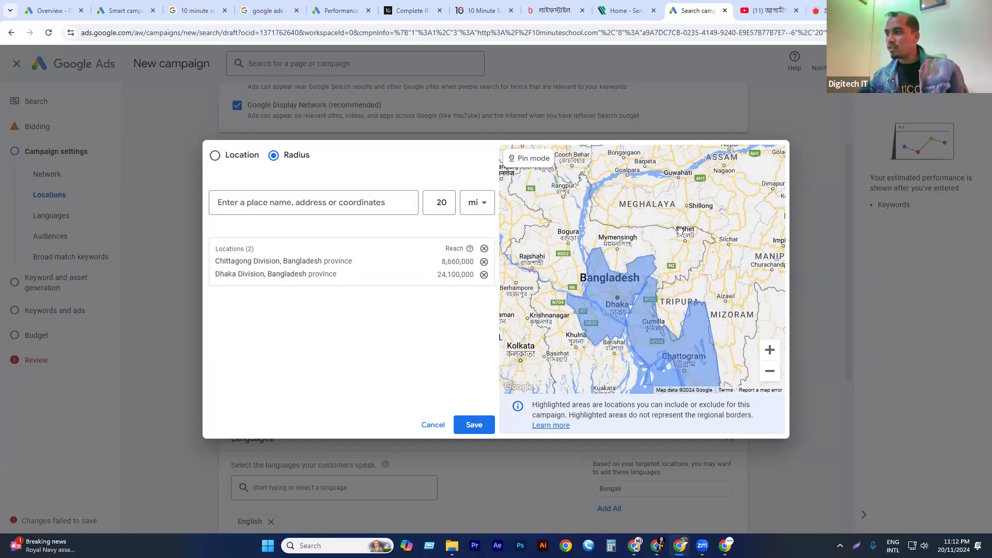
{"action": "scroll", "coordinate": [681, 231], "scroll_direction": "up", "scroll_amount": 2}
{"action": "scroll", "coordinate": [690, 208], "scroll_direction": "up", "scroll_amount": 2}
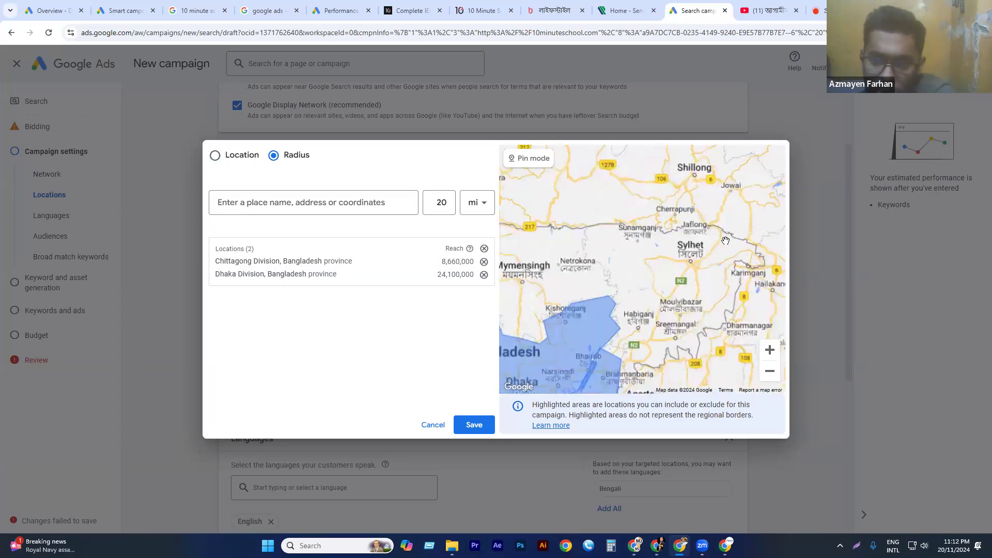
{"action": "left_click_drag", "start_coordinate": [716, 225], "coordinate": [652, 238]}
{"action": "scroll", "coordinate": [609, 317], "scroll_direction": "up", "scroll_amount": 1}
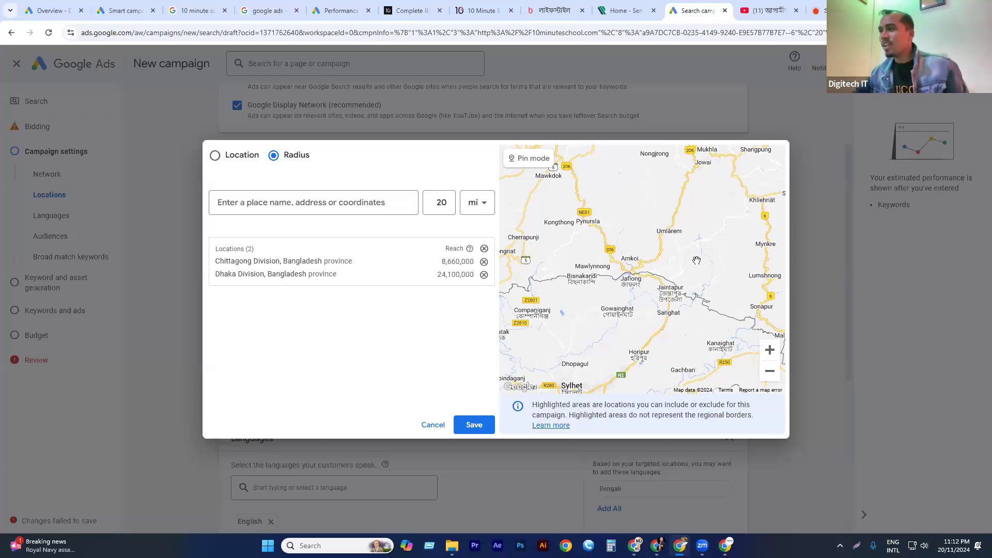
{"action": "scroll", "coordinate": [569, 229], "scroll_direction": "down", "scroll_amount": 1}
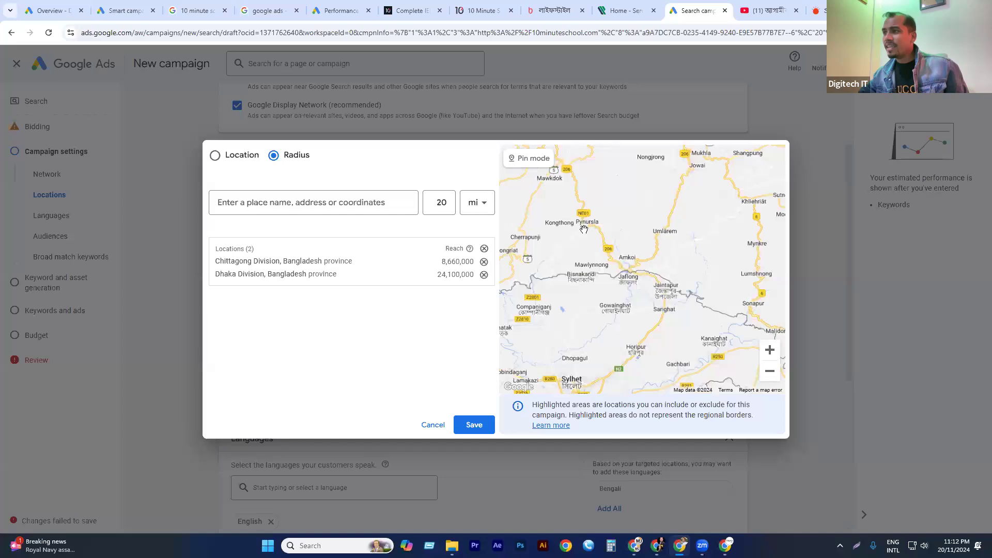
{"action": "scroll", "coordinate": [574, 211], "scroll_direction": "down", "scroll_amount": 2}
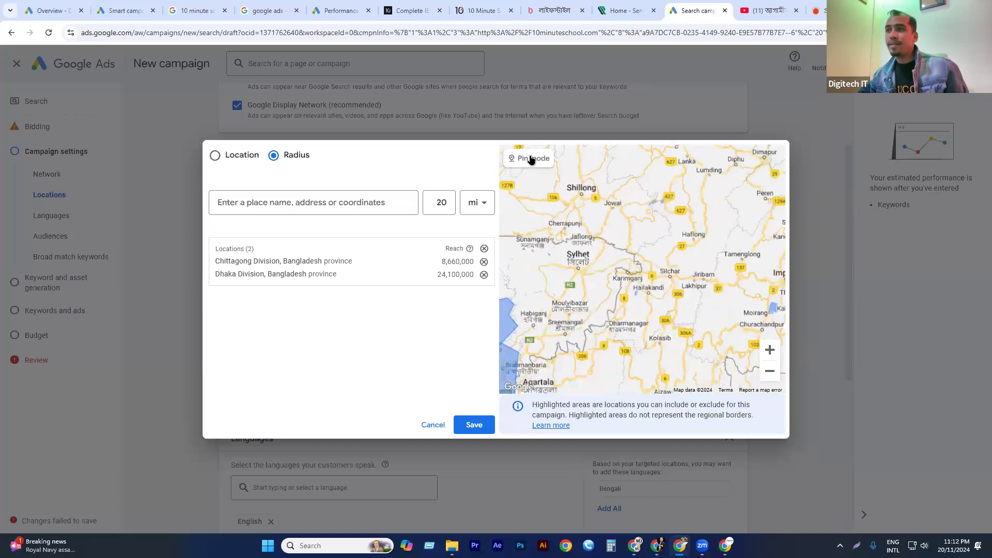
{"action": "left_click", "coordinate": [534, 157]}
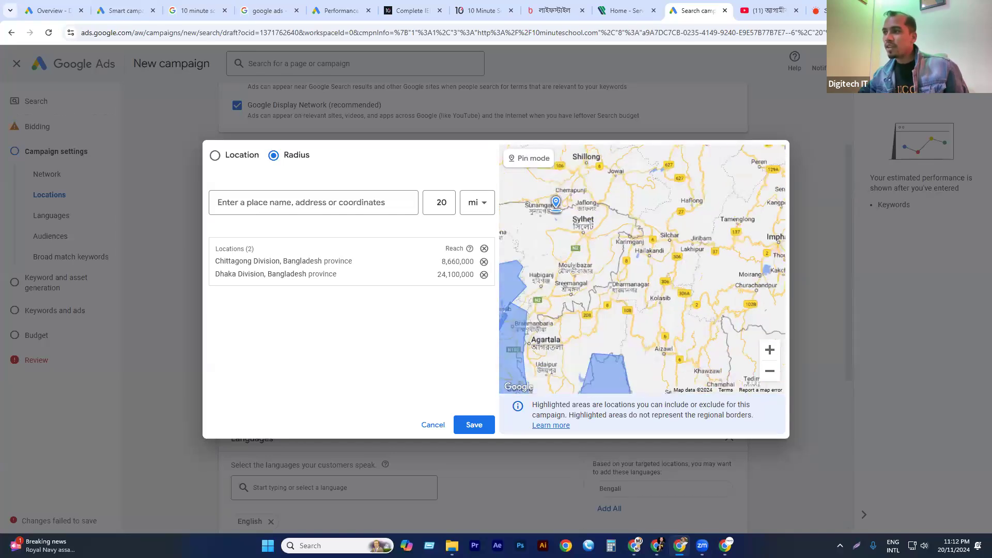
{"action": "left_click", "coordinate": [556, 206]}
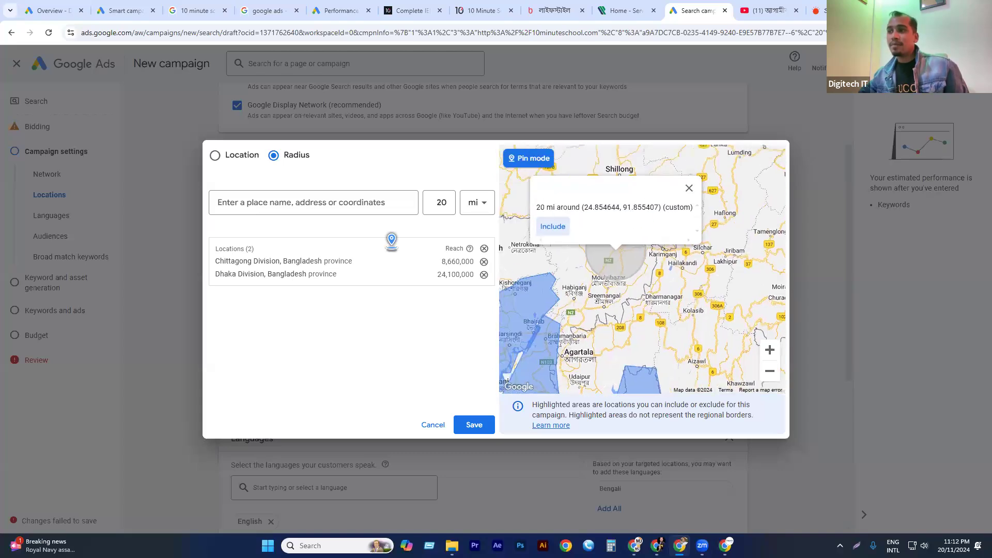
{"action": "left_click", "coordinate": [558, 228]}
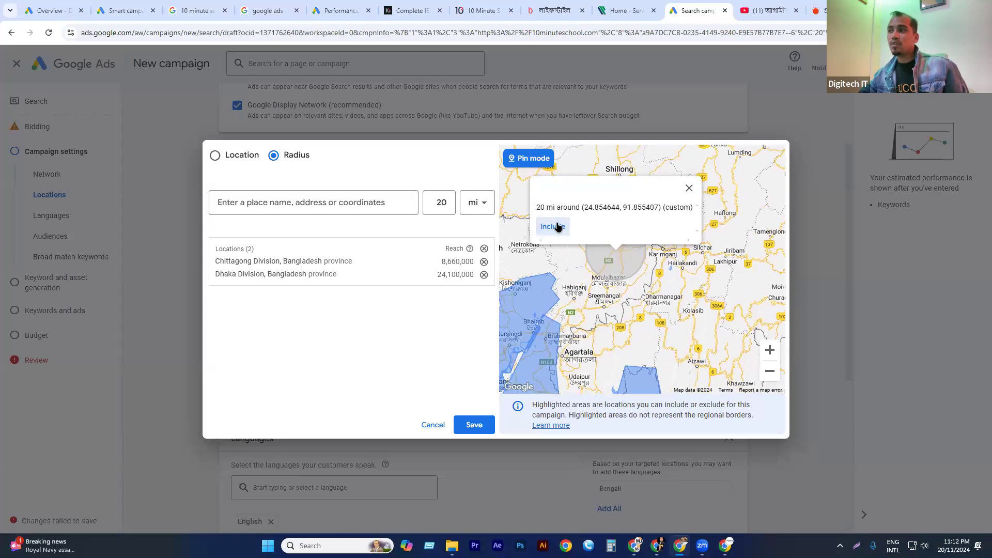
Set the distance unit for new radius targets to kilometres.
{"action": "left_click", "coordinate": [447, 204]}
{"action": "left_click", "coordinate": [476, 202]}
{"action": "left_click", "coordinate": [469, 234]}
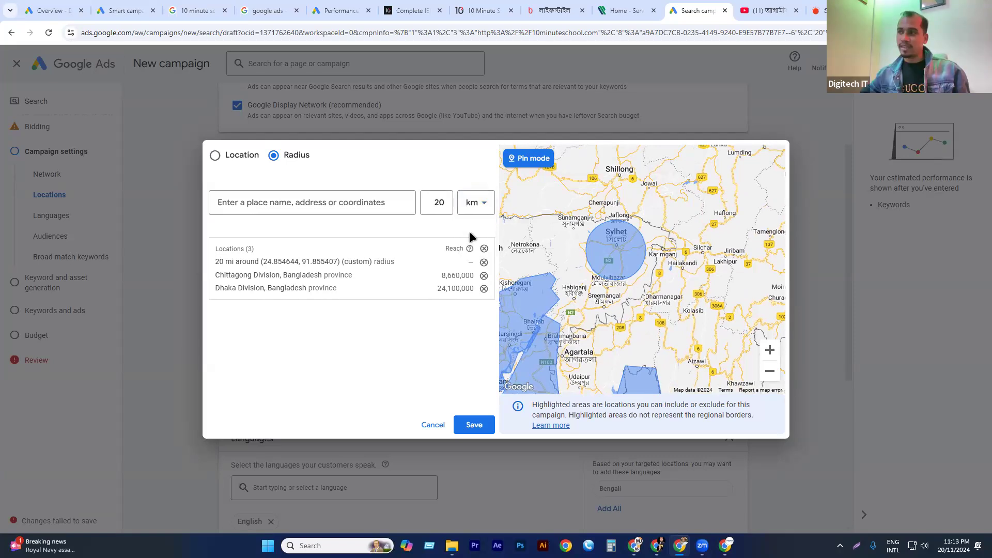
Edit the custom radius target around Sylhet, setting it to 10 km.
{"action": "left_click", "coordinate": [619, 264]}
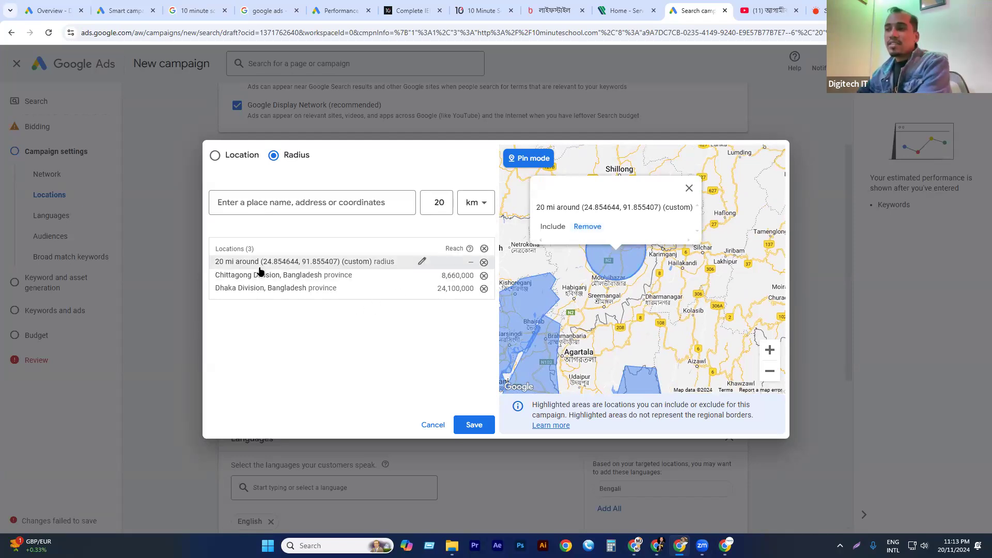
{"action": "left_click", "coordinate": [298, 262]}
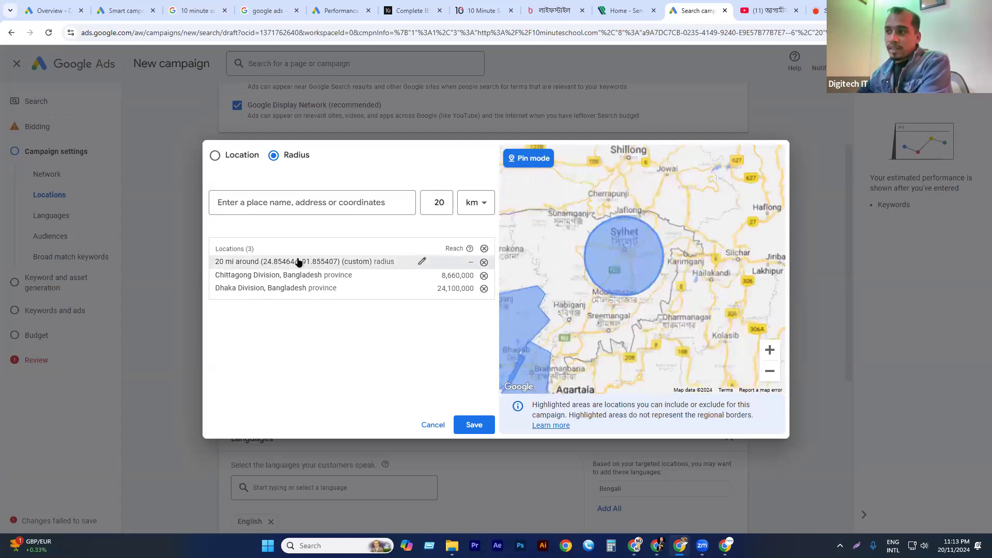
{"action": "left_click", "coordinate": [422, 263]}
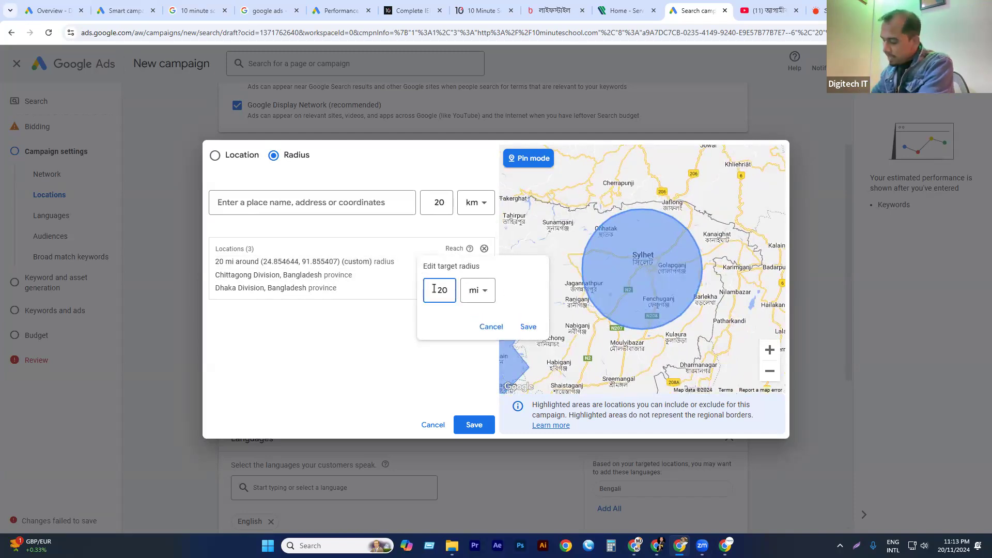
{"action": "key", "text": "BackSpace"}
{"action": "type", "text": "10"}
{"action": "left_click", "coordinate": [478, 290]}
{"action": "left_click", "coordinate": [467, 314]}
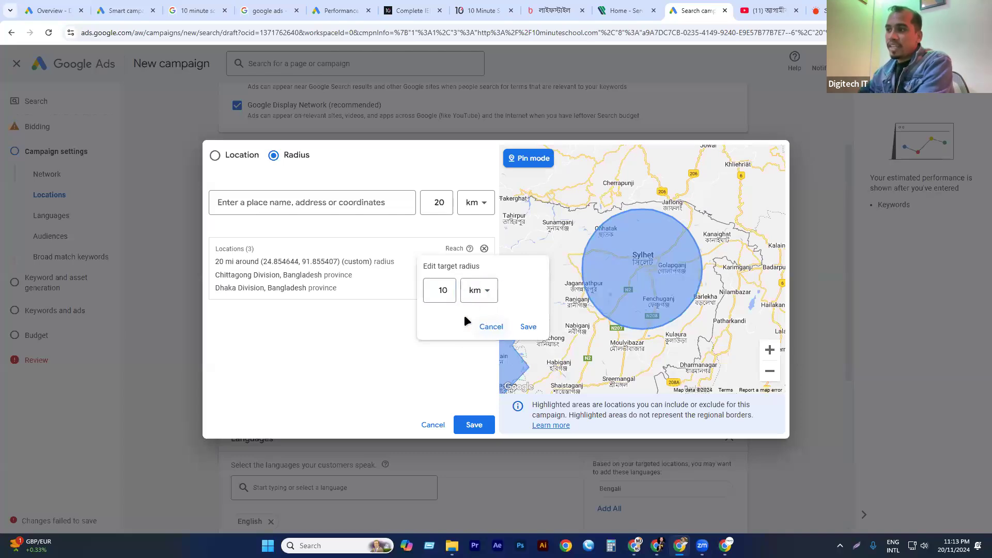
{"action": "left_click", "coordinate": [529, 328]}
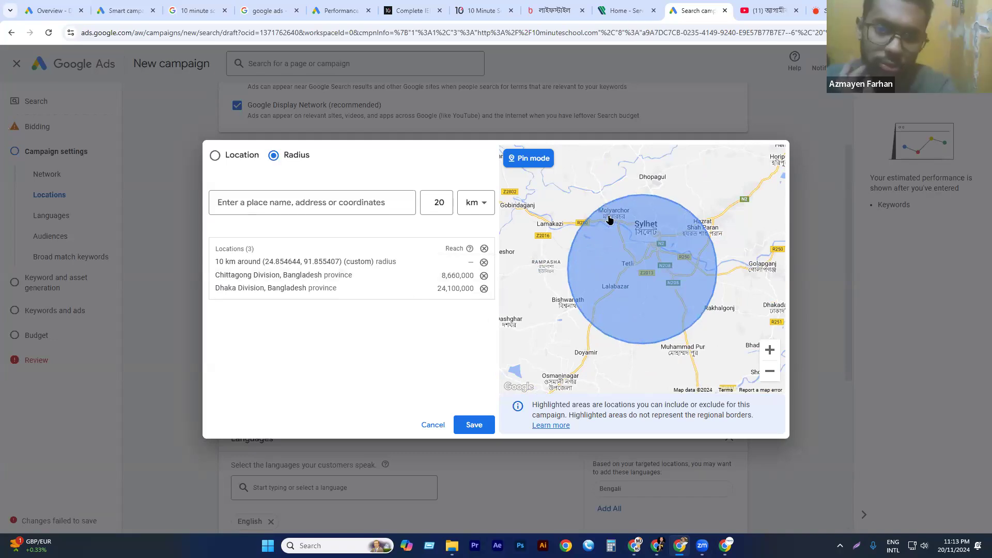
Turn off Pin mode and examine the map from Sylhet across northern Bangladesh and into neighbouring India.
{"action": "left_click", "coordinate": [770, 371]}
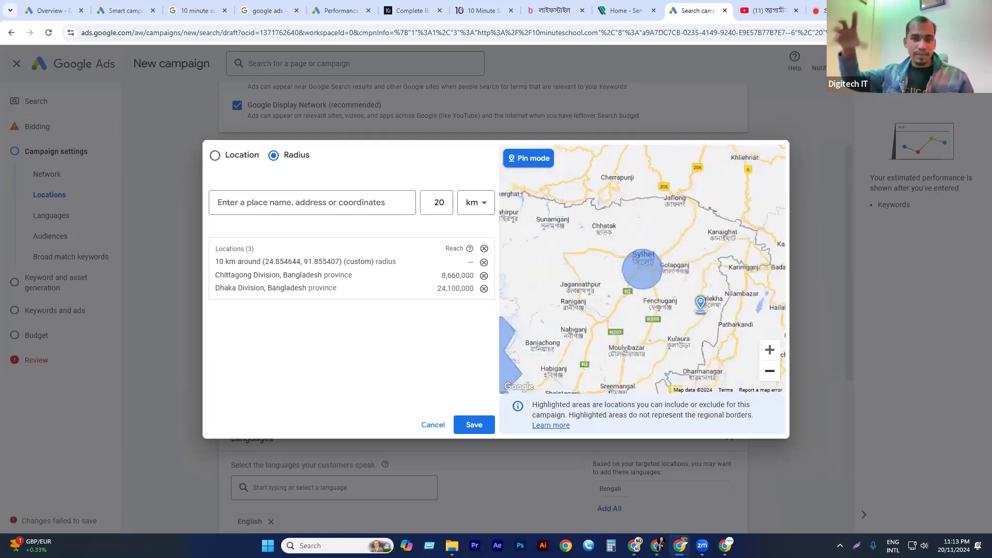
{"action": "left_click", "coordinate": [528, 156]}
{"action": "left_click_drag", "start_coordinate": [504, 191], "coordinate": [602, 290]}
{"action": "left_click_drag", "start_coordinate": [625, 259], "coordinate": [695, 288]}
{"action": "left_click_drag", "start_coordinate": [605, 235], "coordinate": [708, 264]}
{"action": "left_click_drag", "start_coordinate": [618, 261], "coordinate": [638, 323]}
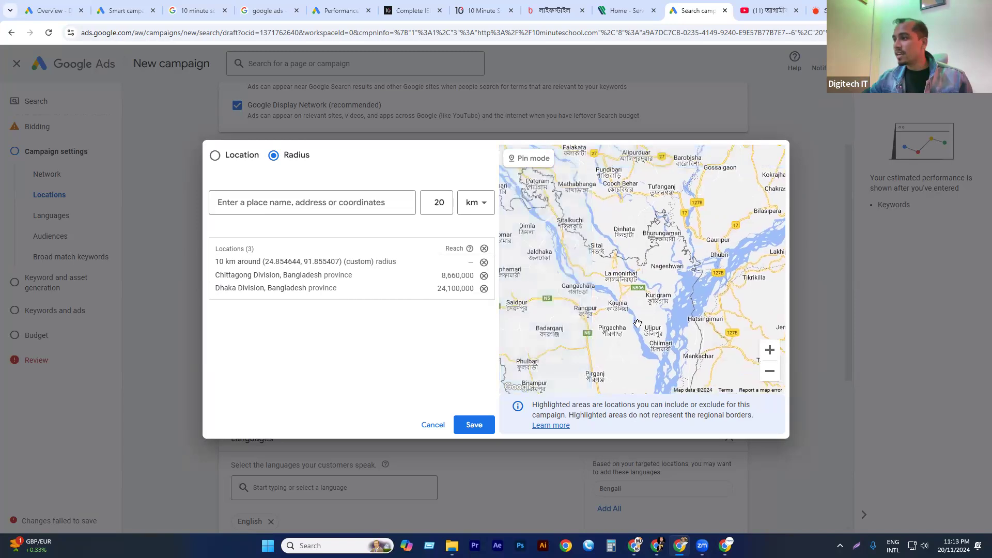
{"action": "scroll", "coordinate": [634, 227], "scroll_direction": "down", "scroll_amount": 3}
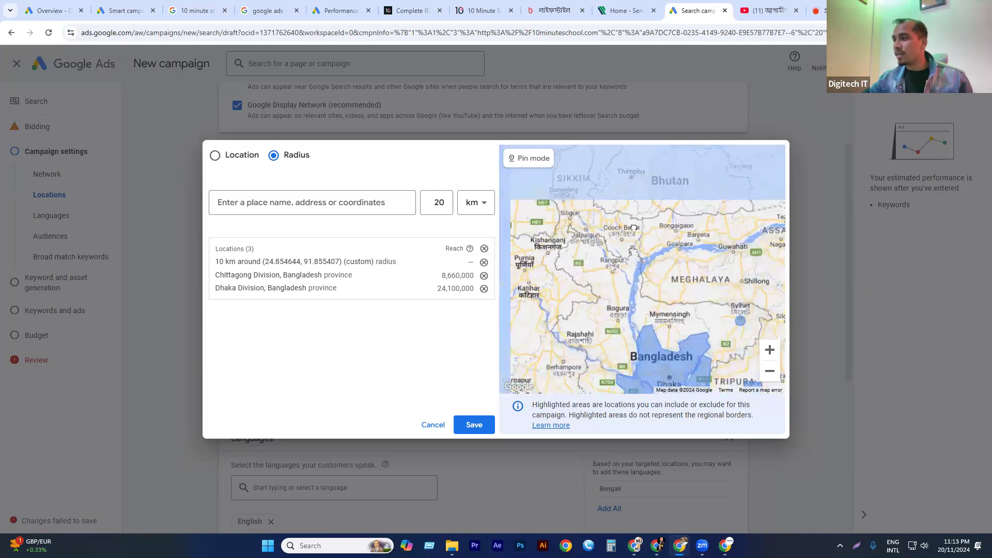
{"action": "scroll", "coordinate": [631, 238], "scroll_direction": "down", "scroll_amount": 1}
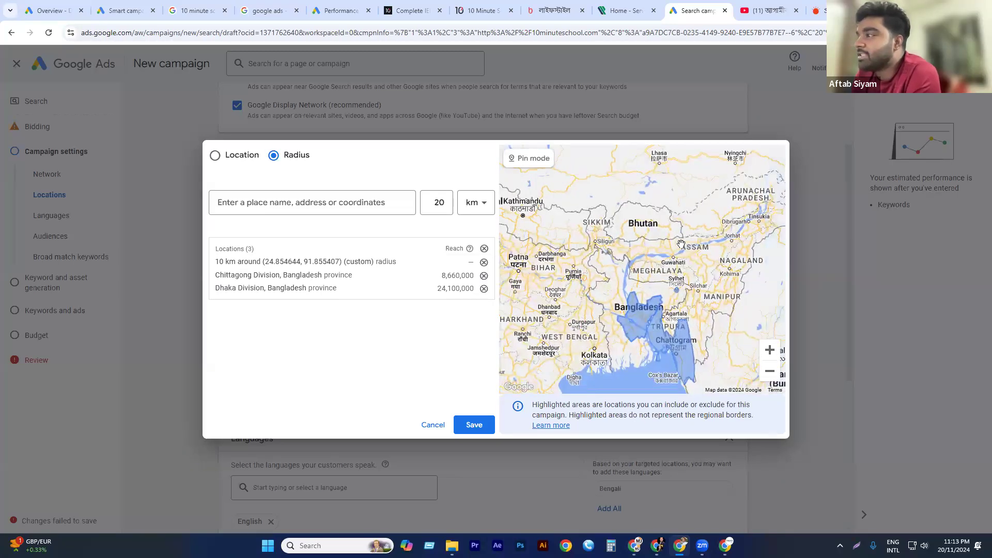
{"action": "left_click_drag", "start_coordinate": [681, 243], "coordinate": [762, 237]}
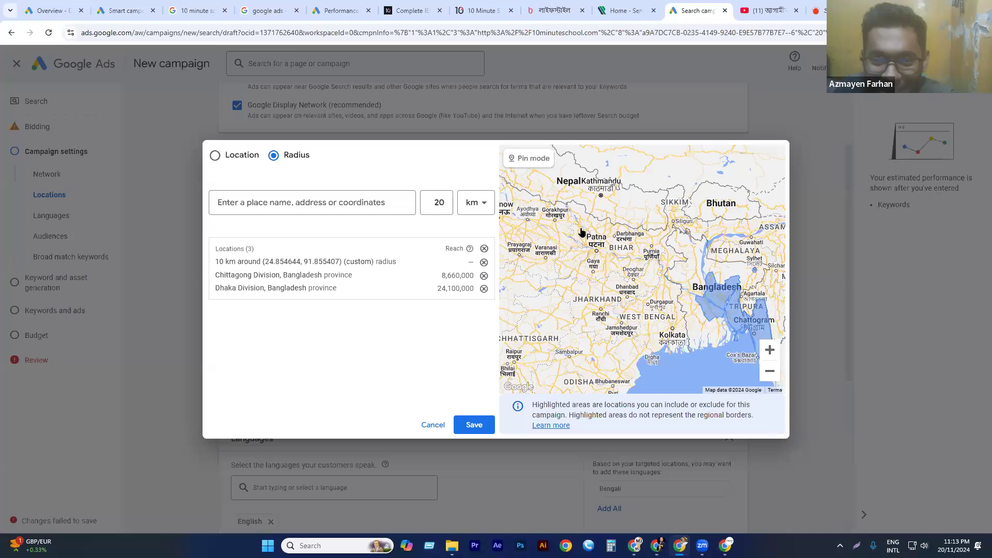
{"action": "scroll", "coordinate": [589, 248], "scroll_direction": "up", "scroll_amount": 1}
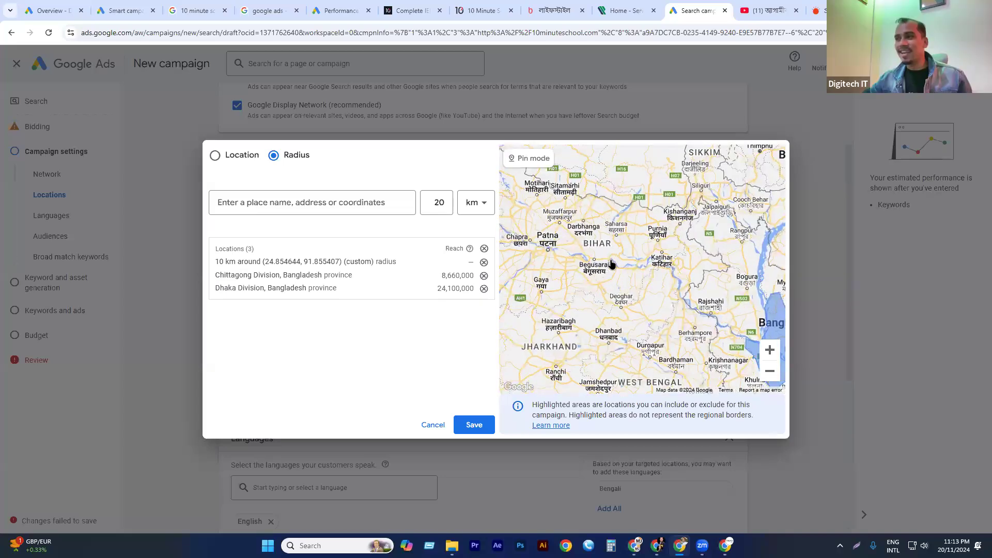
Examine Dhaka on the map down to the Badda area, and try switching Pin mode on and off.
{"action": "left_click_drag", "start_coordinate": [623, 254], "coordinate": [612, 264]}
{"action": "left_click_drag", "start_coordinate": [673, 268], "coordinate": [612, 277]}
{"action": "left_click_drag", "start_coordinate": [663, 312], "coordinate": [610, 271]}
{"action": "scroll", "coordinate": [610, 269], "scroll_direction": "up", "scroll_amount": 5}
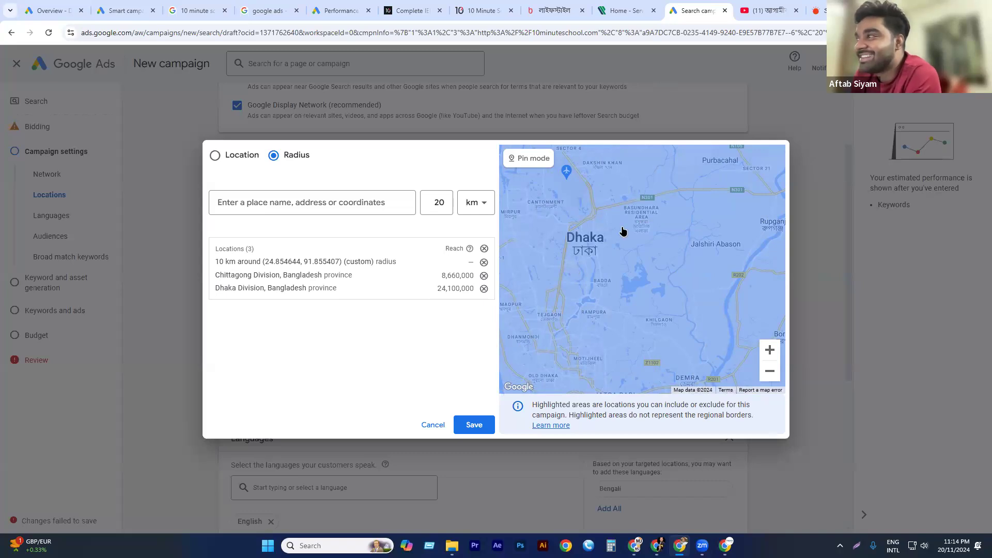
{"action": "left_click_drag", "start_coordinate": [584, 279], "coordinate": [609, 316]}
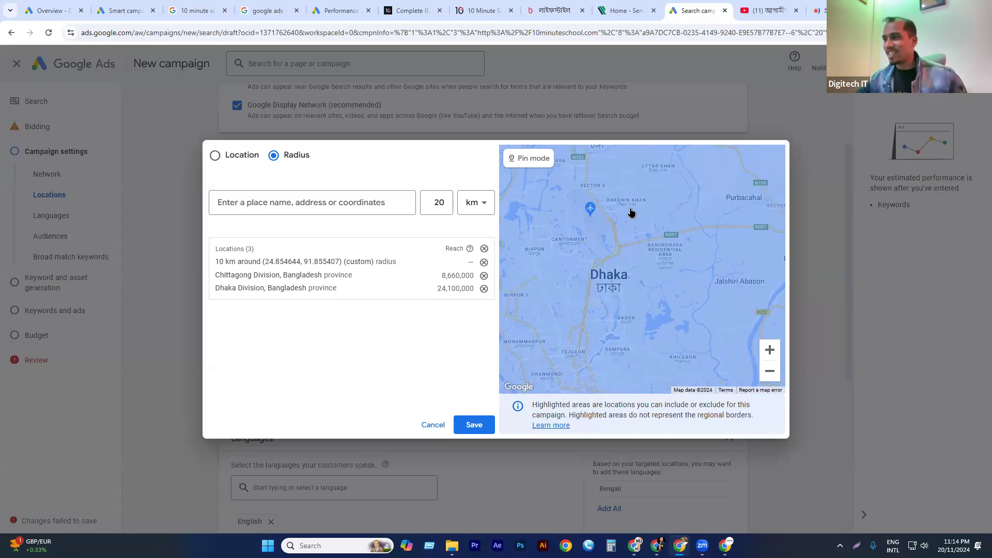
{"action": "scroll", "coordinate": [624, 214], "scroll_direction": "up", "scroll_amount": 2}
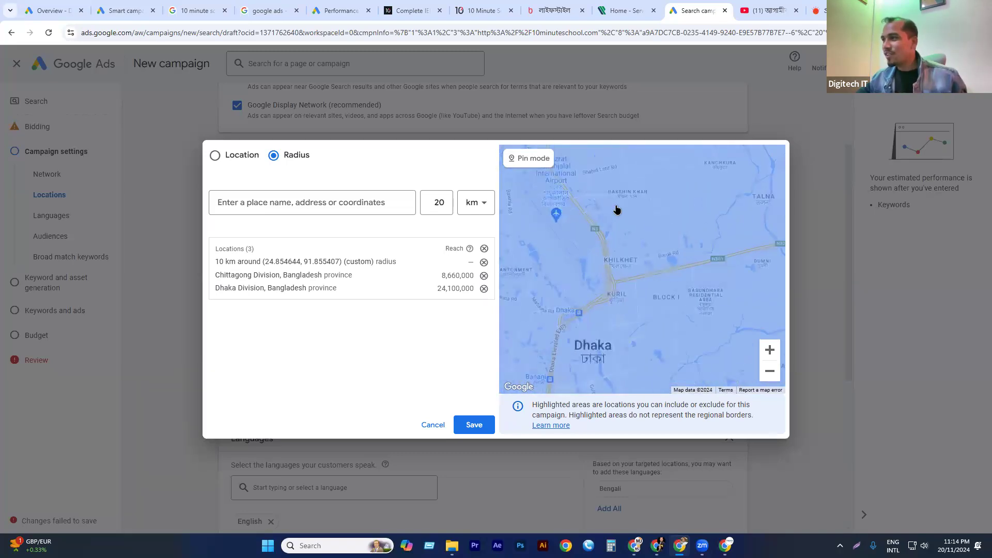
{"action": "scroll", "coordinate": [598, 204], "scroll_direction": "up", "scroll_amount": 2}
{"action": "left_click_drag", "start_coordinate": [598, 216], "coordinate": [594, 202]}
{"action": "left_click_drag", "start_coordinate": [621, 253], "coordinate": [607, 310]}
{"action": "scroll", "coordinate": [608, 310], "scroll_direction": "up", "scroll_amount": 3}
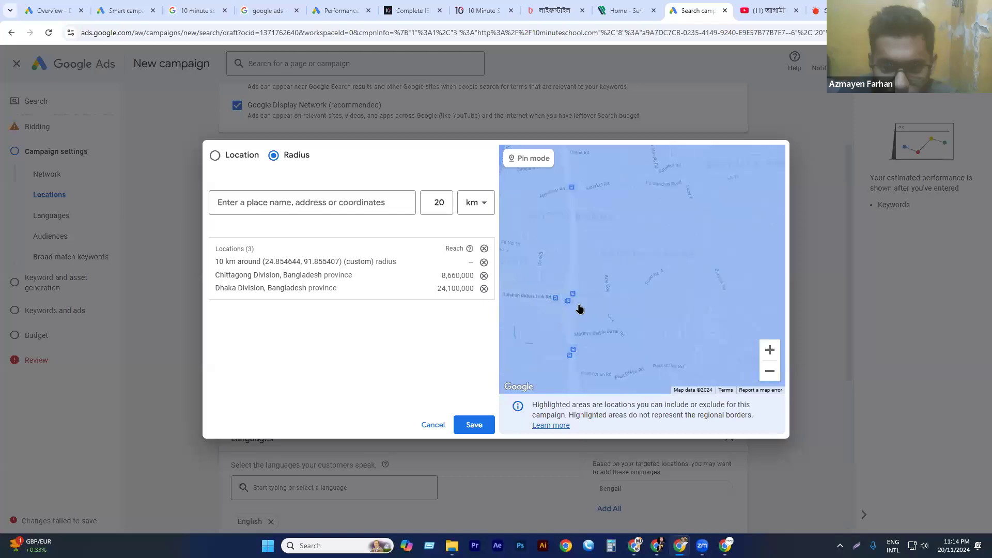
{"action": "scroll", "coordinate": [580, 309], "scroll_direction": "down", "scroll_amount": 2}
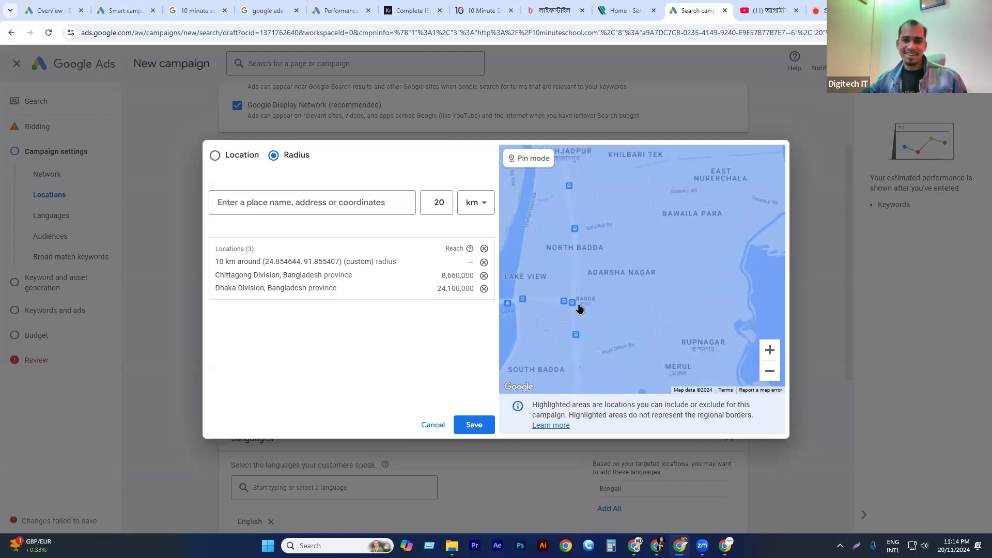
{"action": "left_click", "coordinate": [530, 158]}
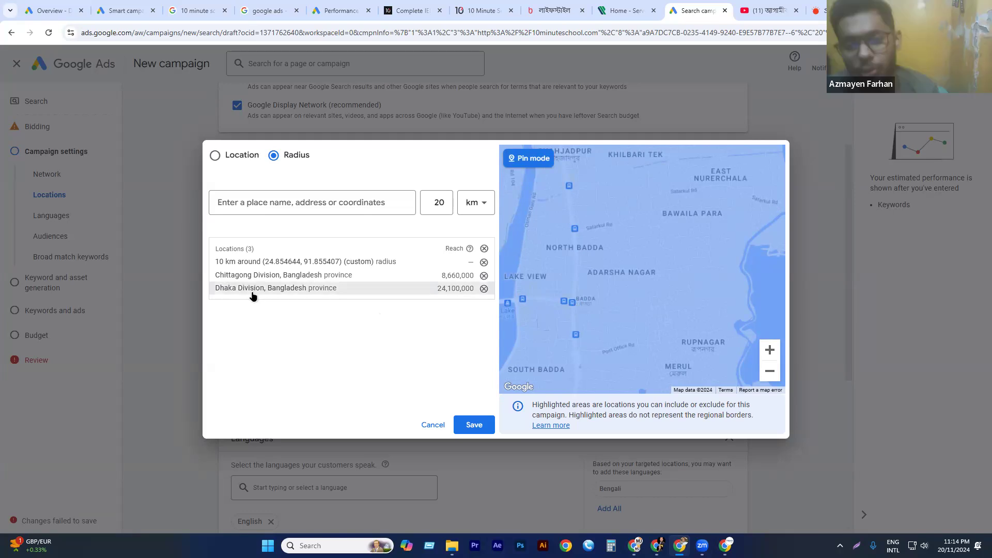
{"action": "left_click", "coordinate": [525, 163]}
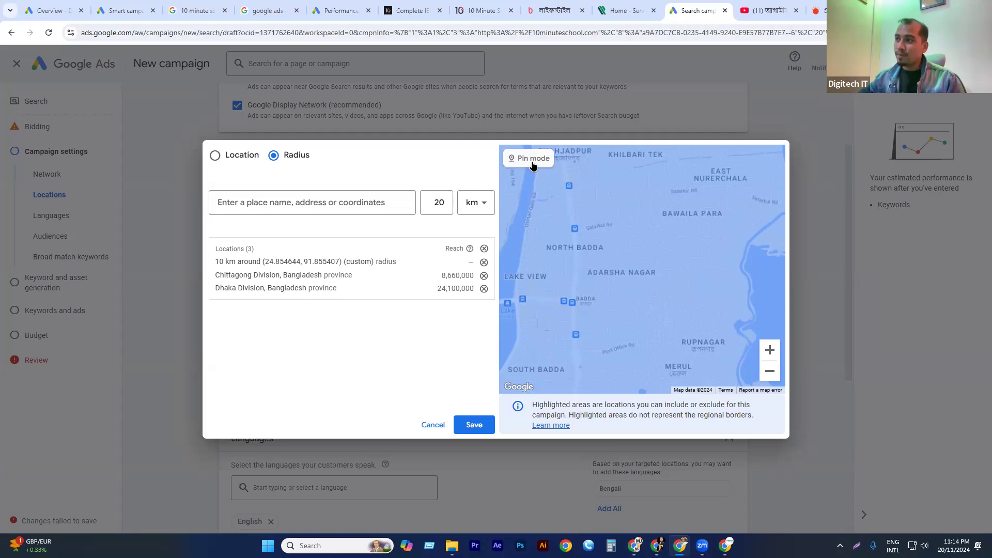
{"action": "left_click", "coordinate": [527, 158]}
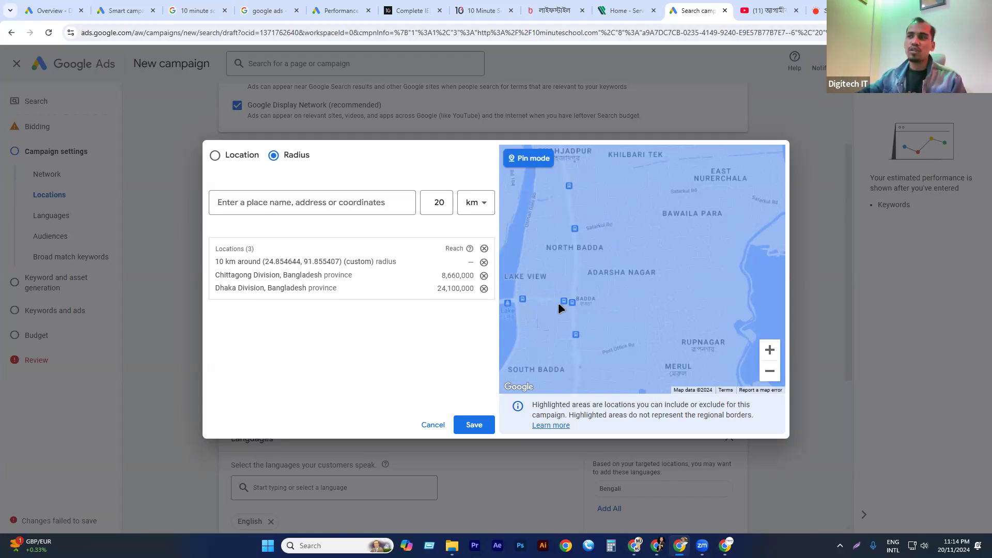
{"action": "scroll", "coordinate": [592, 271], "scroll_direction": "down", "scroll_amount": 2}
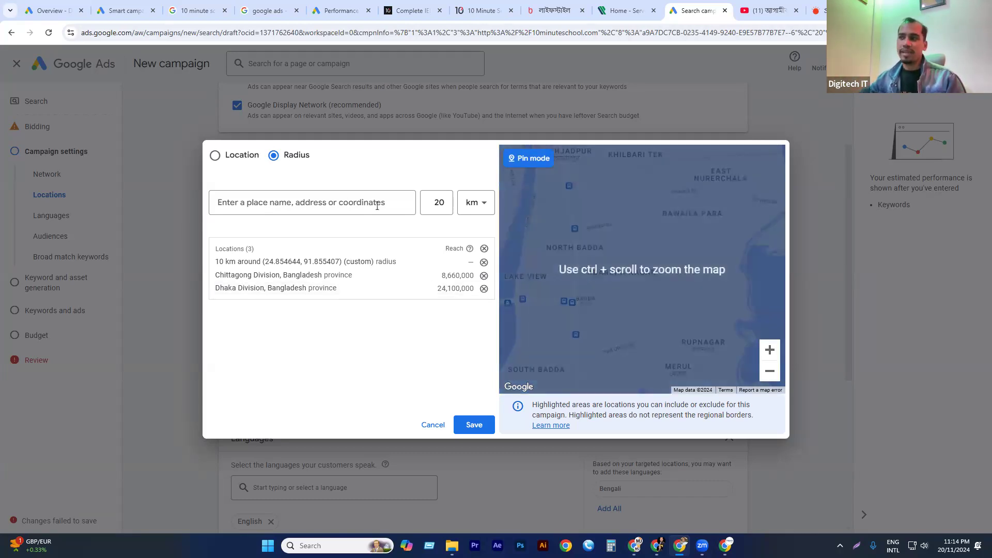
Save the targeted locations to the campaign, leave the location options expanded, and activate the field for including or excluding a location.
{"action": "left_click", "coordinate": [484, 425]}
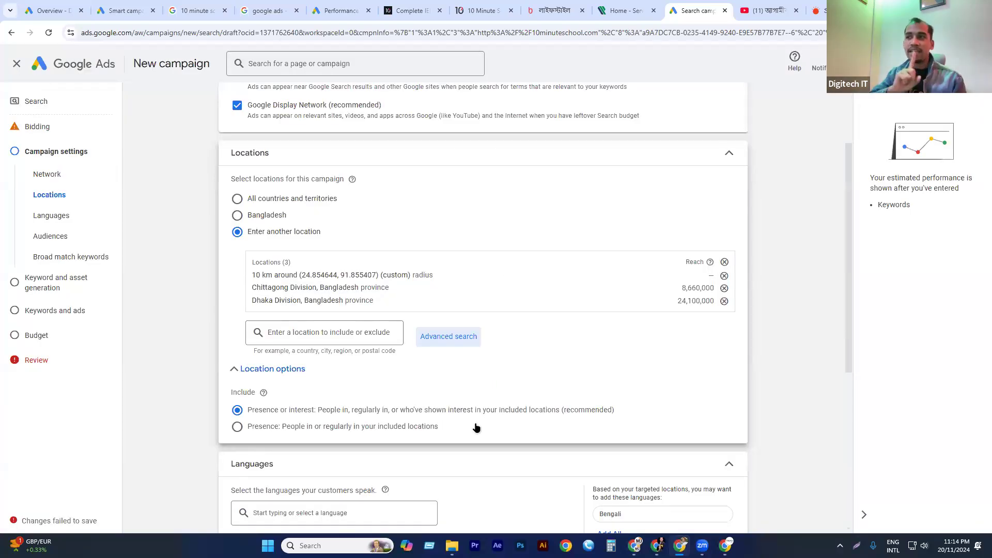
{"action": "left_click", "coordinate": [295, 374]}
{"action": "left_click", "coordinate": [284, 370]}
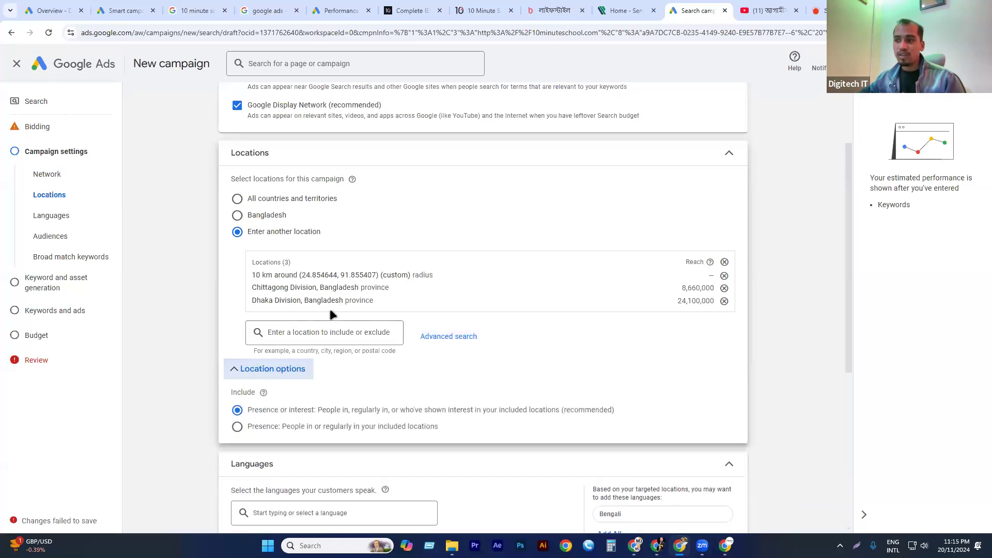
{"action": "scroll", "coordinate": [330, 309], "scroll_direction": "down", "scroll_amount": 1}
{"action": "left_click", "coordinate": [354, 280]}
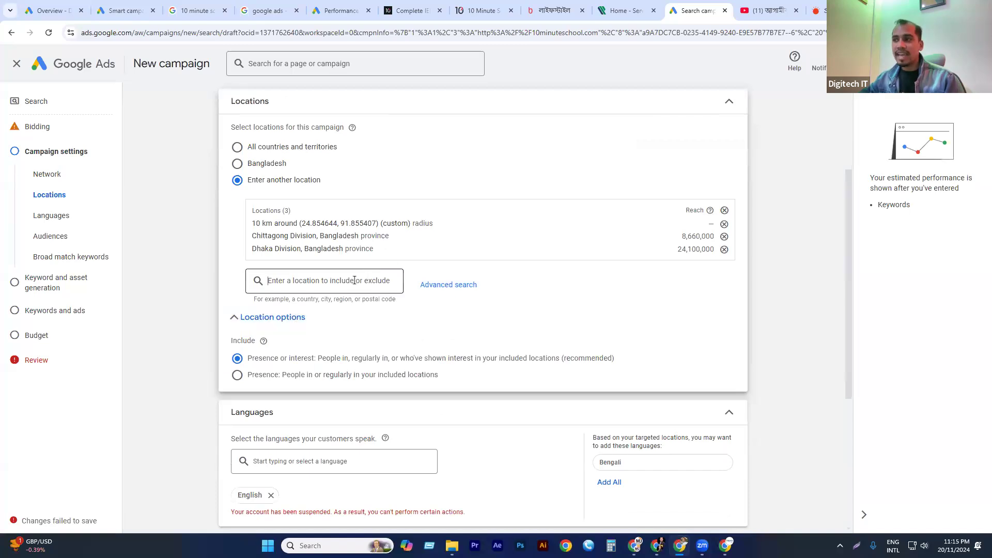
Open the advanced location search, look up uttara, try adding Dhaka to the query, and clear the search text.
{"action": "left_click", "coordinate": [441, 292]}
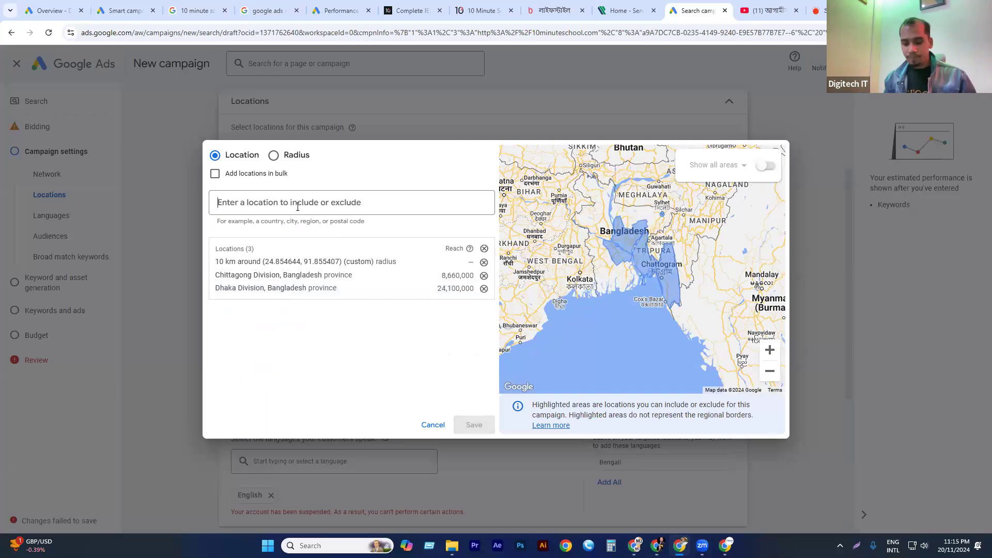
{"action": "type", "text": "uttara"}
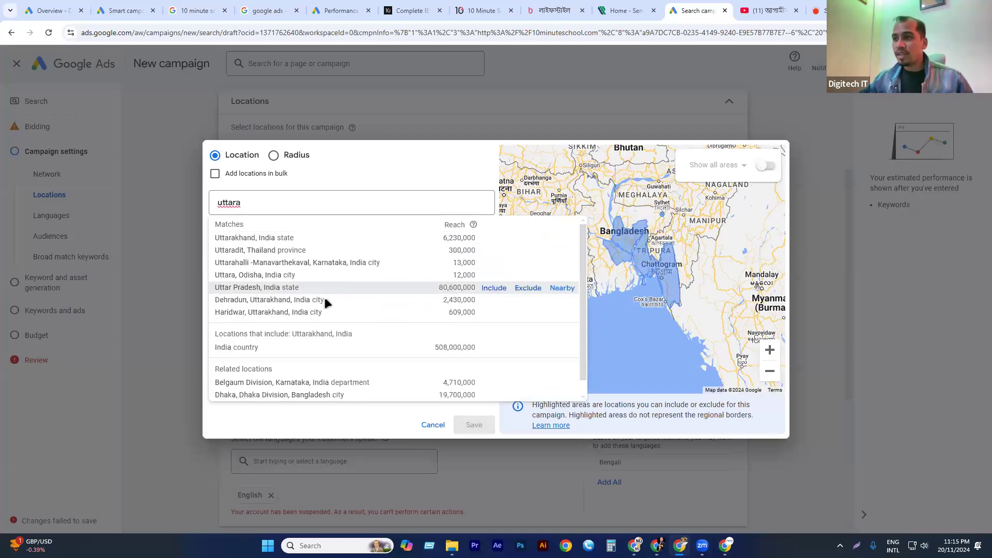
{"action": "scroll", "coordinate": [290, 253], "scroll_direction": "down", "scroll_amount": 1}
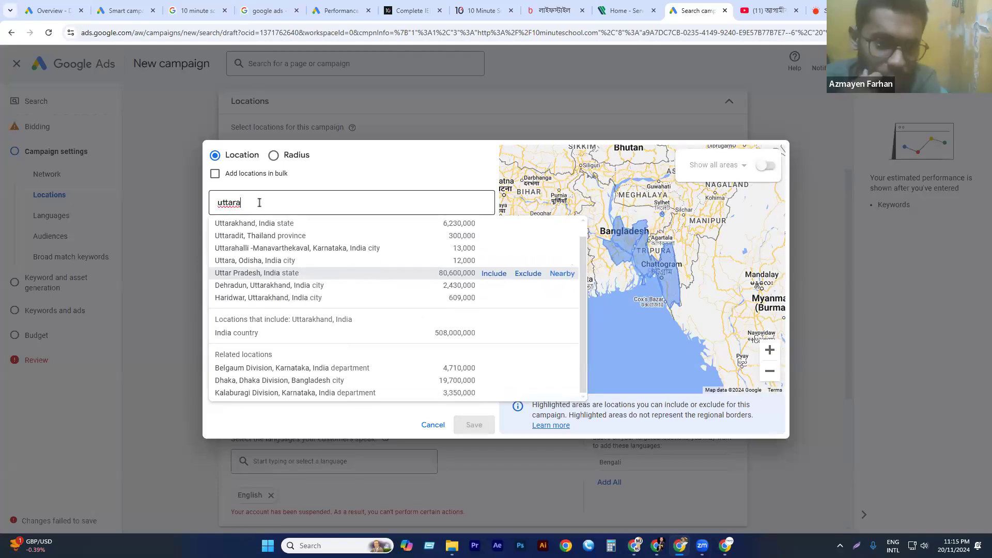
{"action": "type", "text": "dh"}
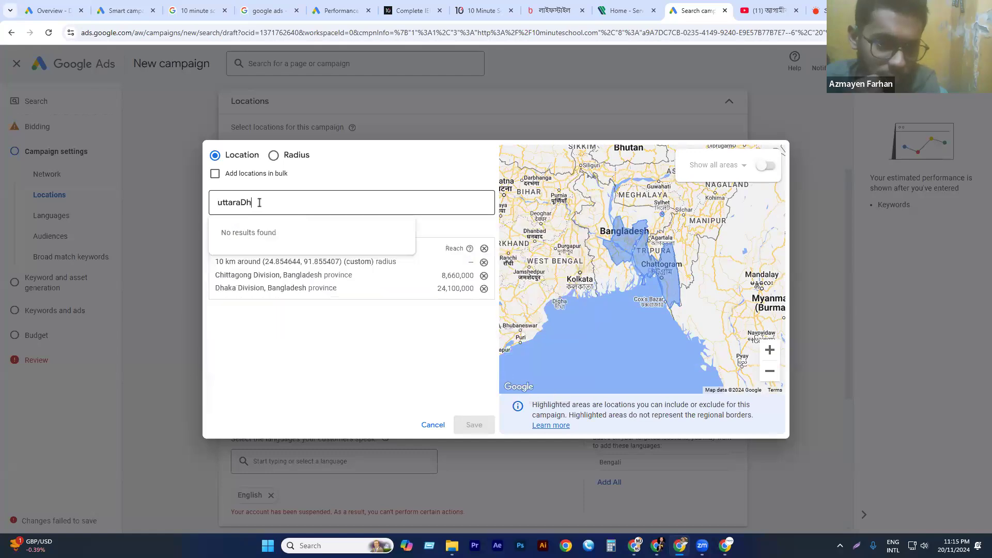
{"action": "key", "text": "BackSpace"}
{"action": "key", "text": "BackSpace"}
{"action": "key", "text": "BackSpace"}
{"action": "key", "text": "BackSpace"}
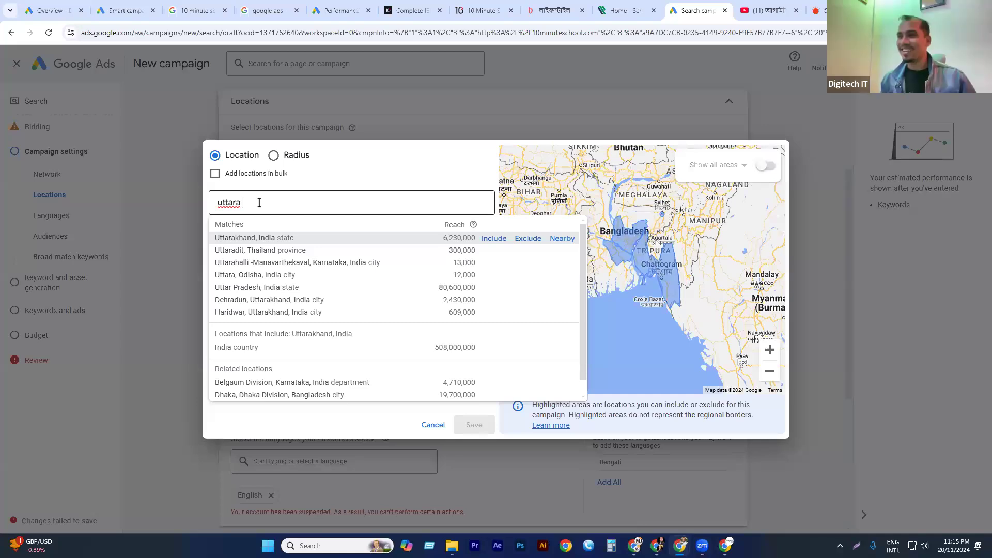
{"action": "type", "text": "dhaka"}
{"action": "key", "text": "BackSpace"}
{"action": "key", "text": "BackSpace"}
{"action": "key", "text": "BackSpace"}
{"action": "key", "text": "BackSpace"}
{"action": "key", "text": "BackSpace"}
{"action": "key", "text": "BackSpace"}
{"action": "key", "text": "BackSpace"}
{"action": "key", "text": "BackSpace"}
{"action": "key", "text": "BackSpace"}
{"action": "key", "text": "BackSpace"}
{"action": "key", "text": "BackSpace"}
{"action": "key", "text": "BackSpace"}
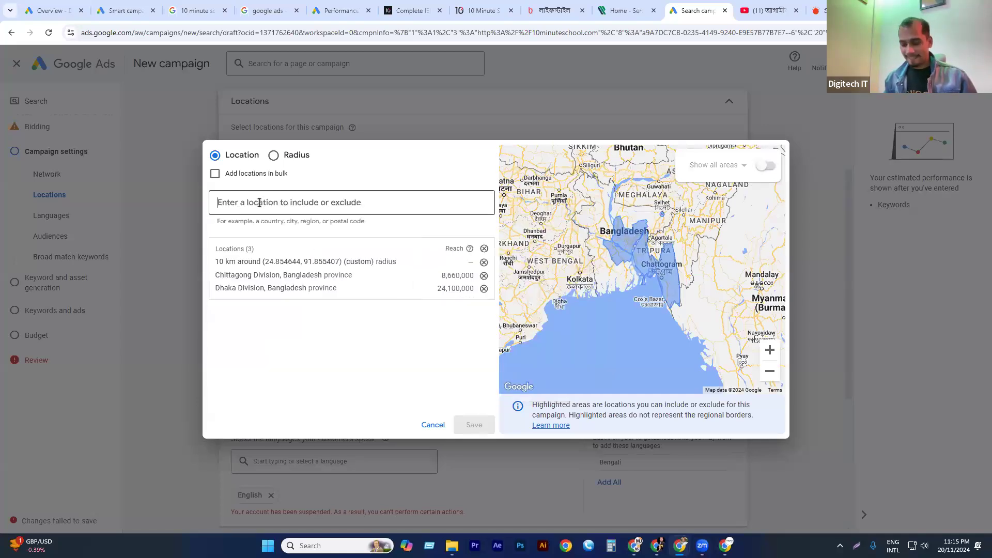
Exclude the city of Narayanganj, Dhaka Division, Bangladesh from the campaign's locations and save the location targeting.
{"action": "type", "text": "Nayaran"}
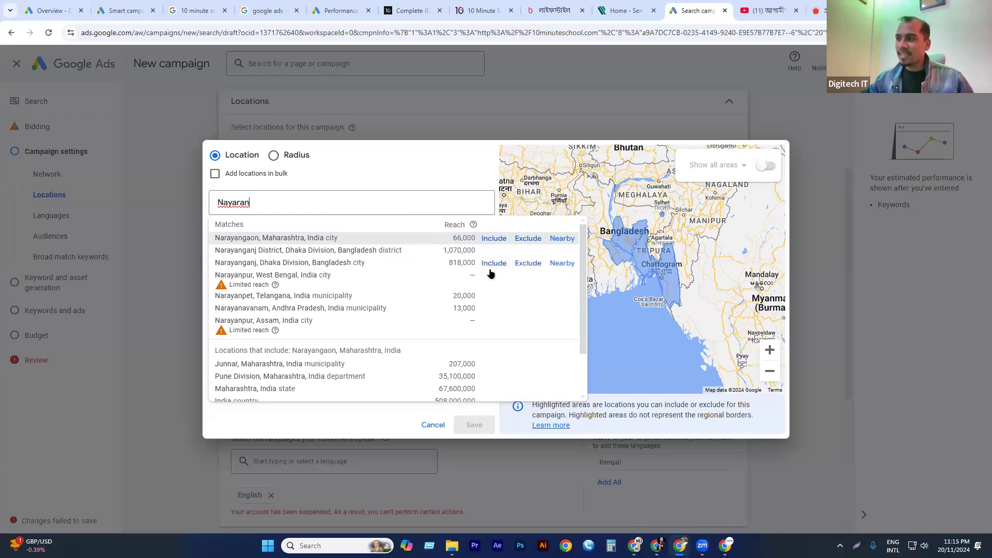
{"action": "left_click", "coordinate": [530, 265]}
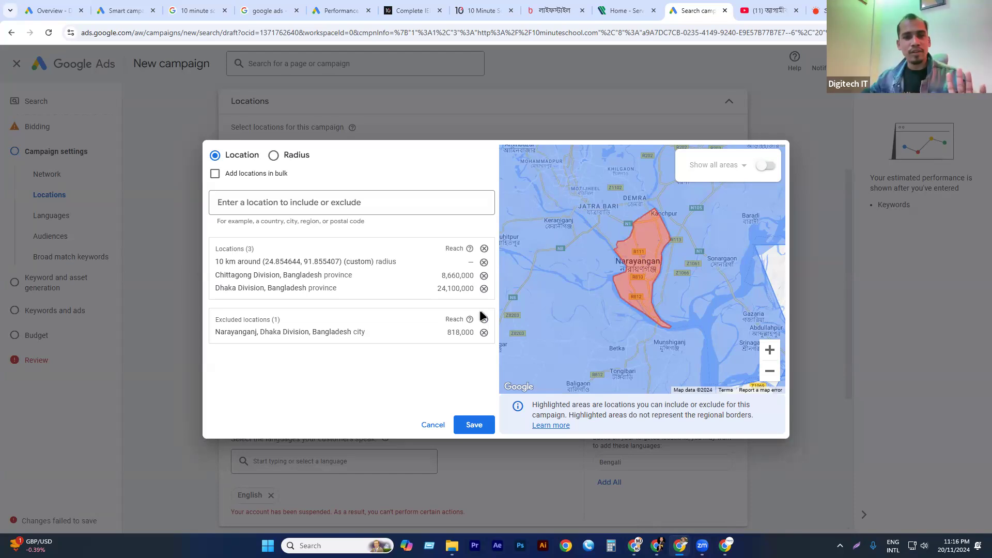
{"action": "left_click", "coordinate": [473, 424]}
Search the advanced location targeting for sylhet, examine the locations near Habiganj District, and leave without adding any.
{"action": "scroll", "coordinate": [310, 274], "scroll_direction": "down", "scroll_amount": 3}
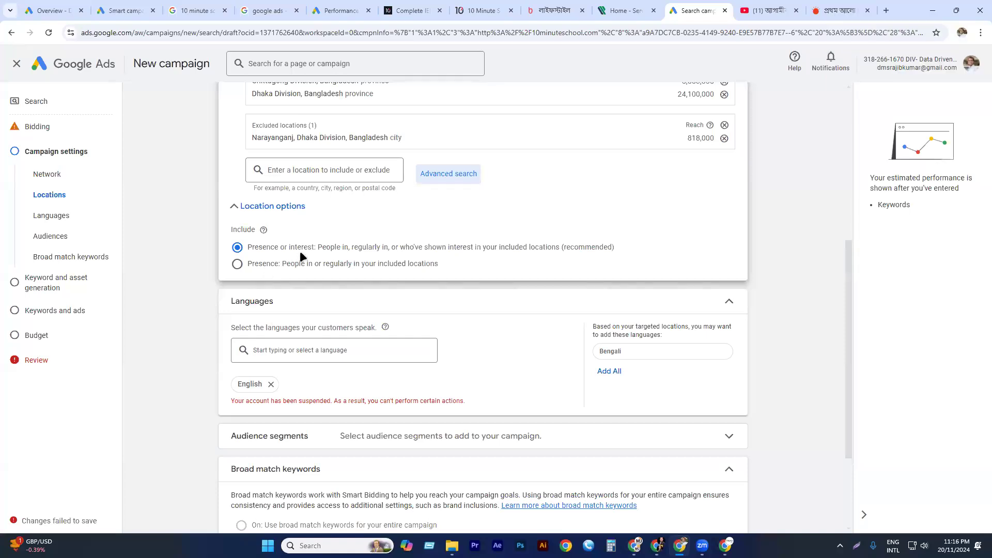
{"action": "left_click", "coordinate": [342, 174]}
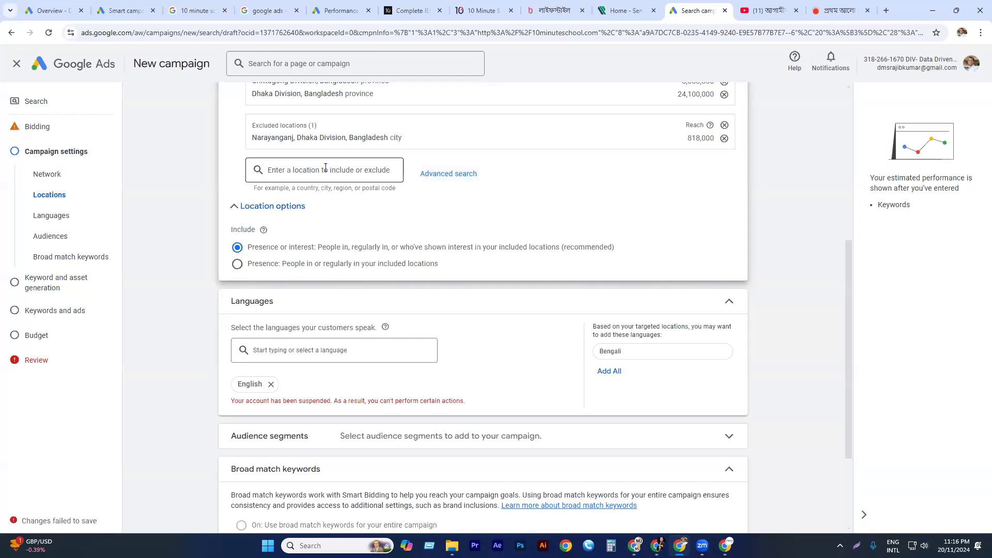
{"action": "left_click", "coordinate": [428, 173]}
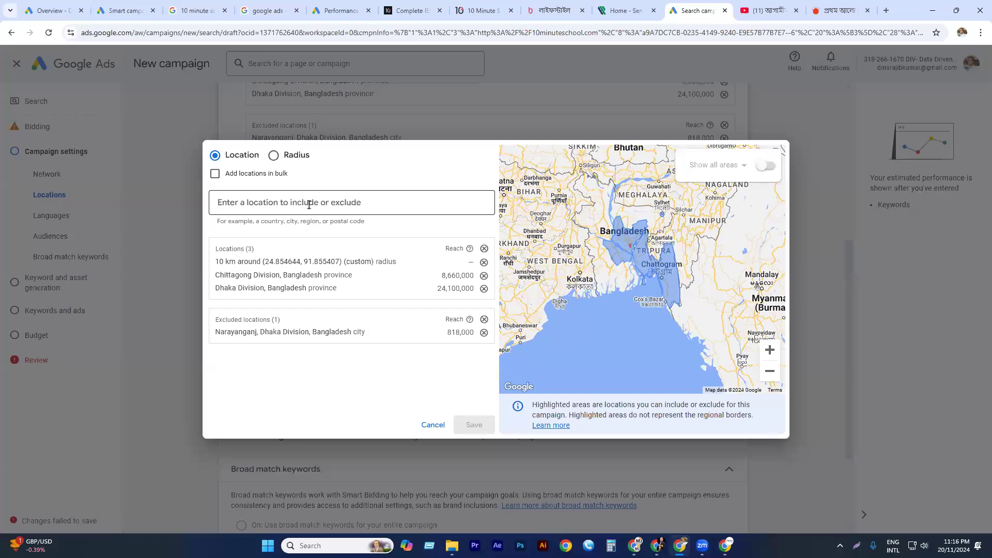
{"action": "type", "text": "s"}
{"action": "type", "text": "y"}
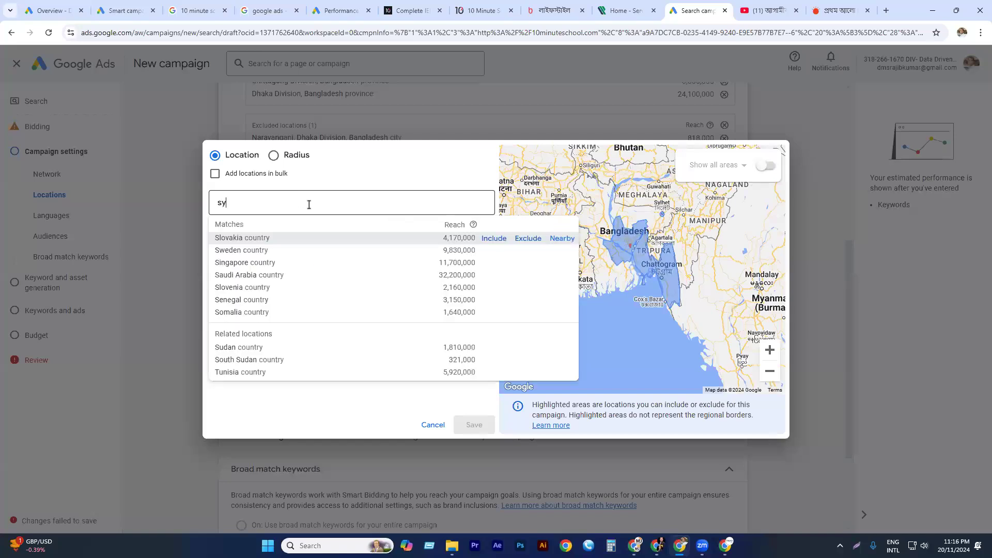
{"action": "type", "text": "lhet"}
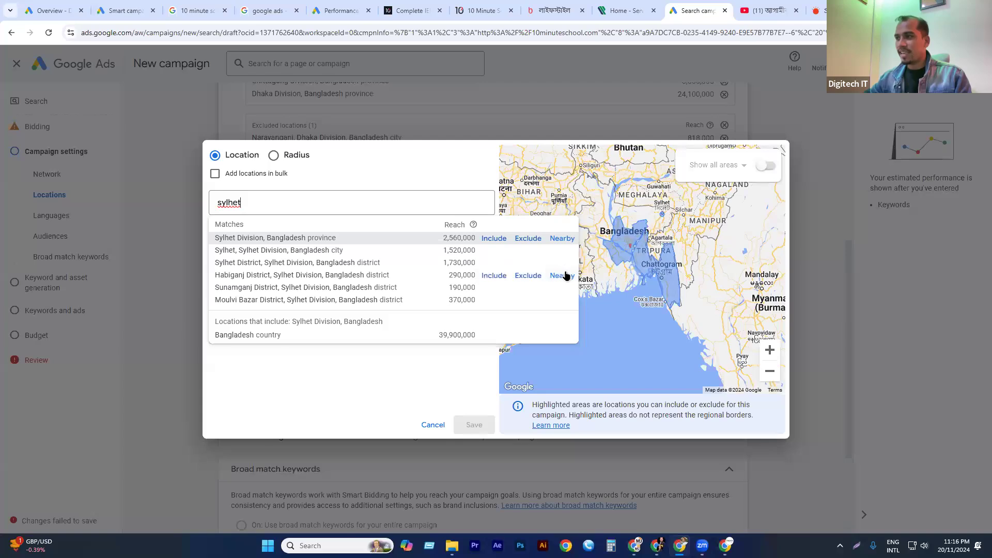
{"action": "left_click", "coordinate": [563, 275]}
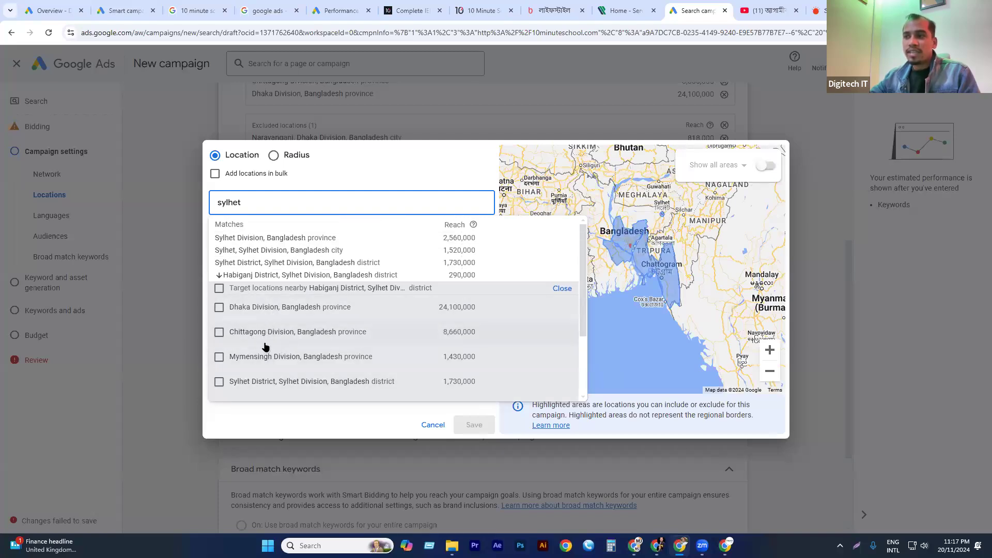
{"action": "scroll", "coordinate": [264, 348], "scroll_direction": "down", "scroll_amount": 1}
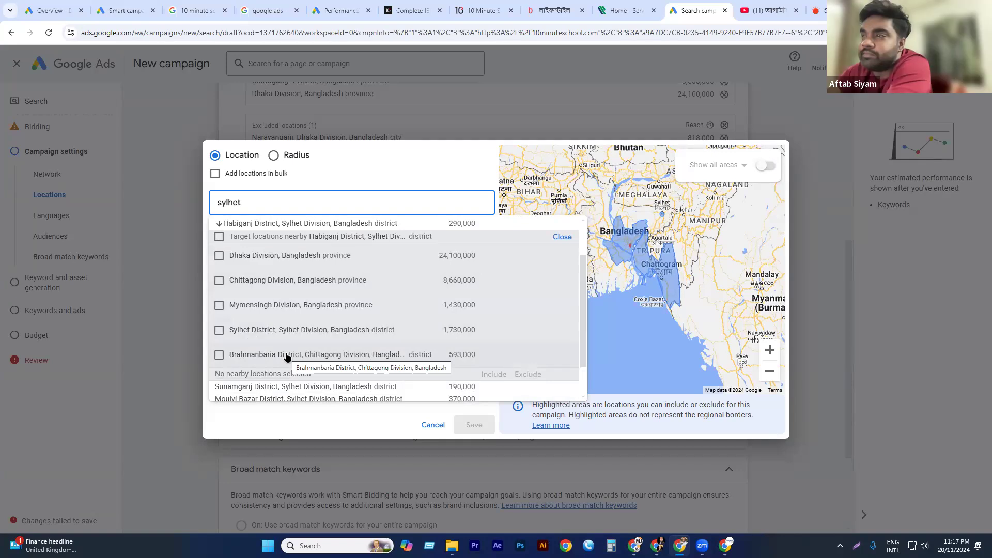
{"action": "scroll", "coordinate": [298, 323], "scroll_direction": "down", "scroll_amount": 1}
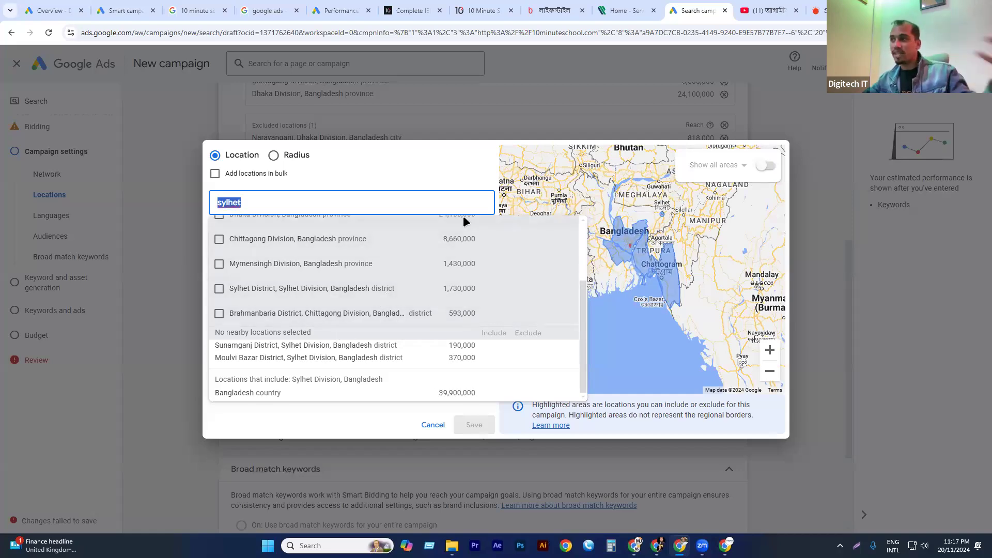
{"action": "left_click", "coordinate": [401, 163]}
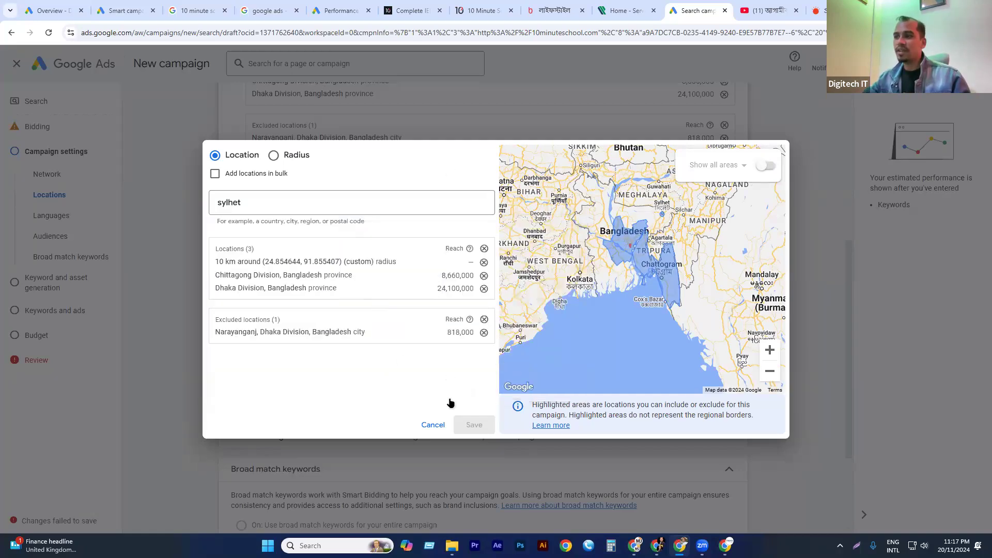
{"action": "left_click", "coordinate": [438, 425]}
Add the suggested Bengali language to the campaign's customer languages.
{"action": "scroll", "coordinate": [315, 224], "scroll_direction": "down", "scroll_amount": 2}
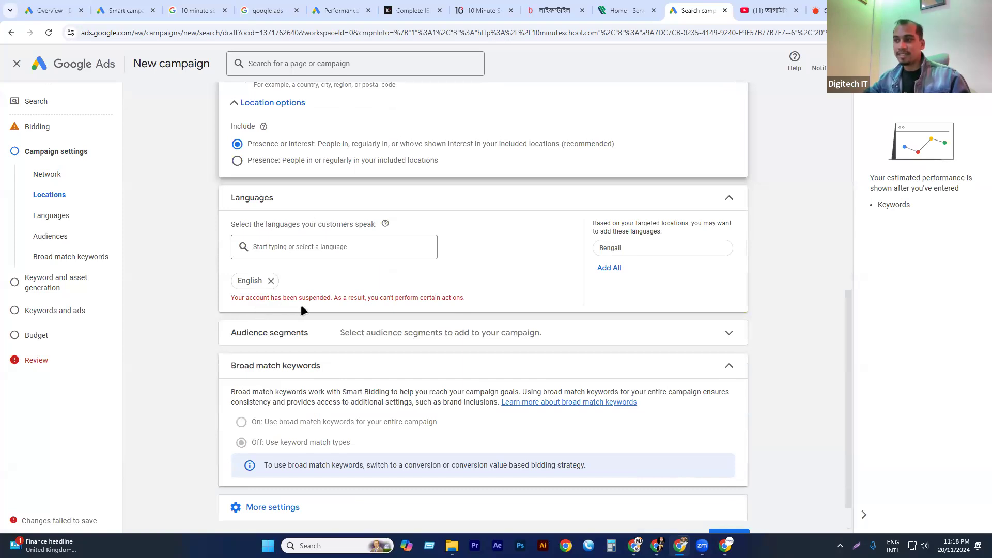
{"action": "double_click", "coordinate": [405, 298]}
{"action": "triple_click", "coordinate": [405, 298]}
{"action": "left_click", "coordinate": [398, 297]}
{"action": "left_click", "coordinate": [620, 247]}
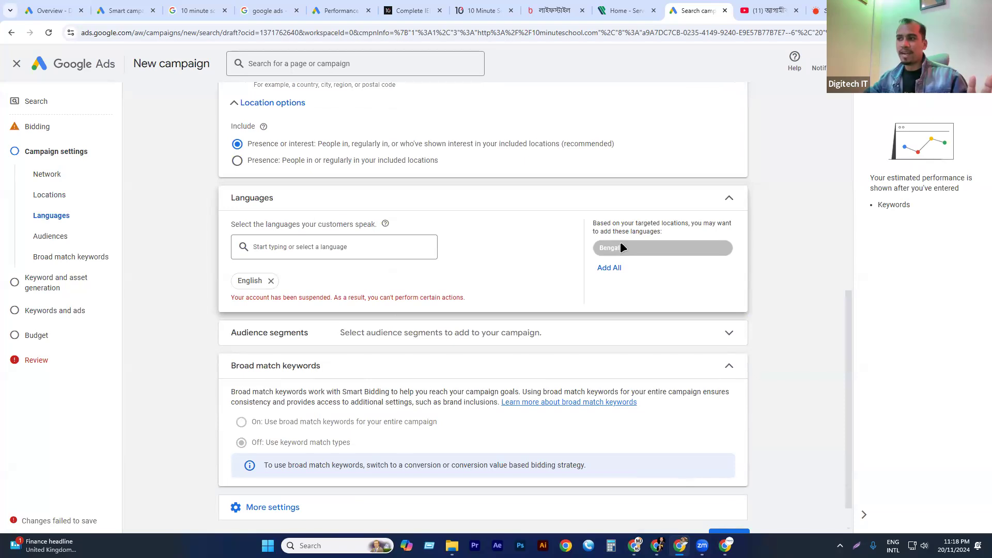
{"action": "scroll", "coordinate": [320, 410], "scroll_direction": "down", "scroll_amount": 2}
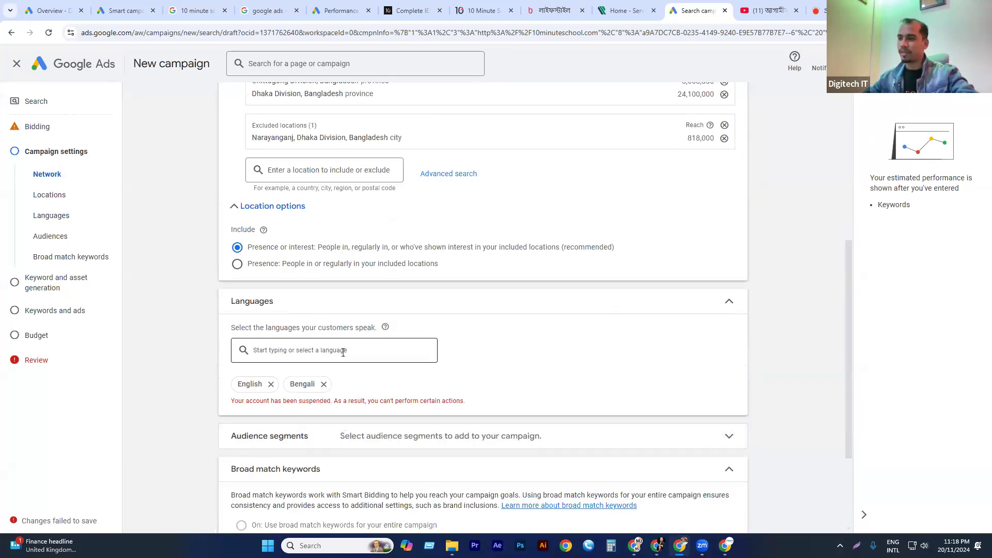
Expand the audience segments and browse the detailed demographics down to the Parents group under Parental Status.
{"action": "scroll", "coordinate": [341, 349], "scroll_direction": "down", "scroll_amount": 2}
{"action": "left_click", "coordinate": [336, 336]}
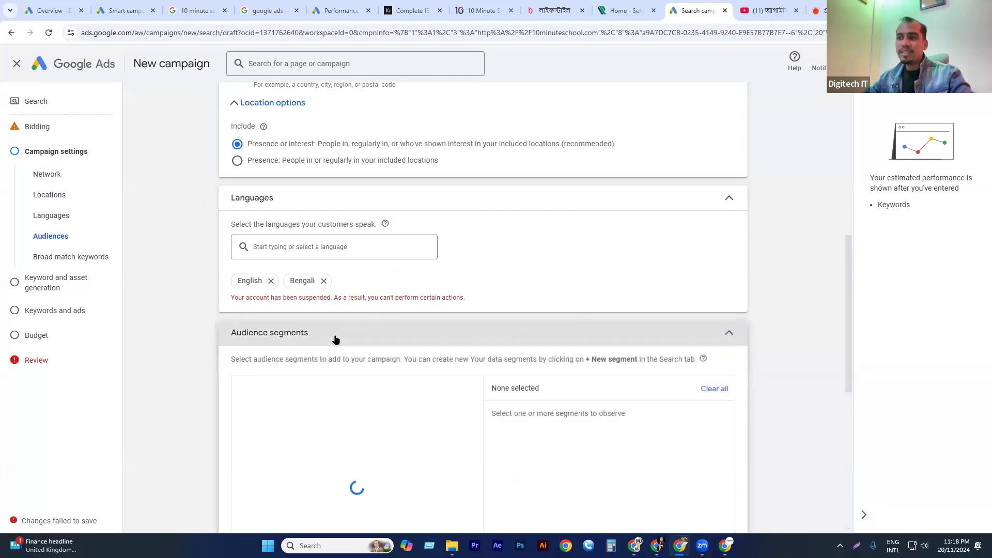
{"action": "scroll", "coordinate": [493, 241], "scroll_direction": "down", "scroll_amount": 2}
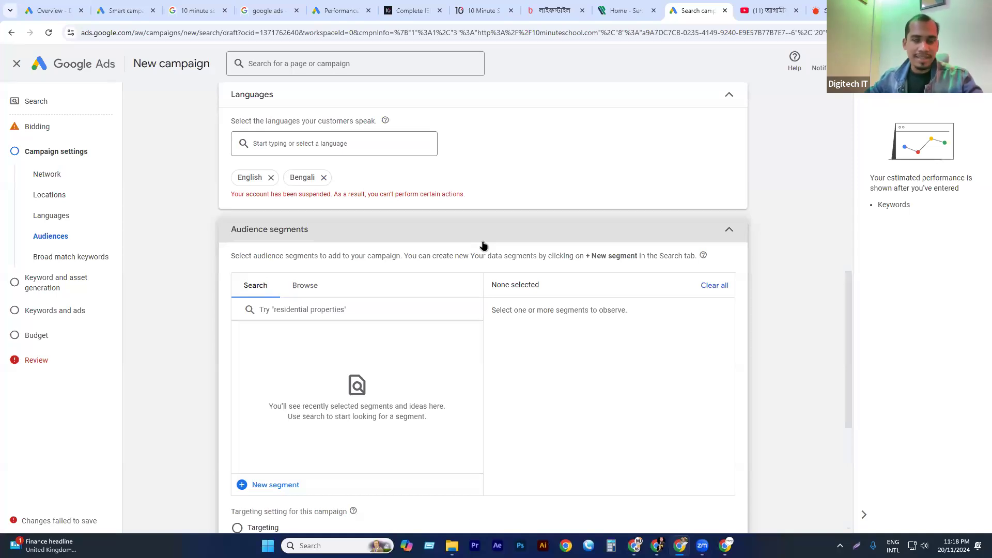
{"action": "left_click", "coordinate": [308, 286]}
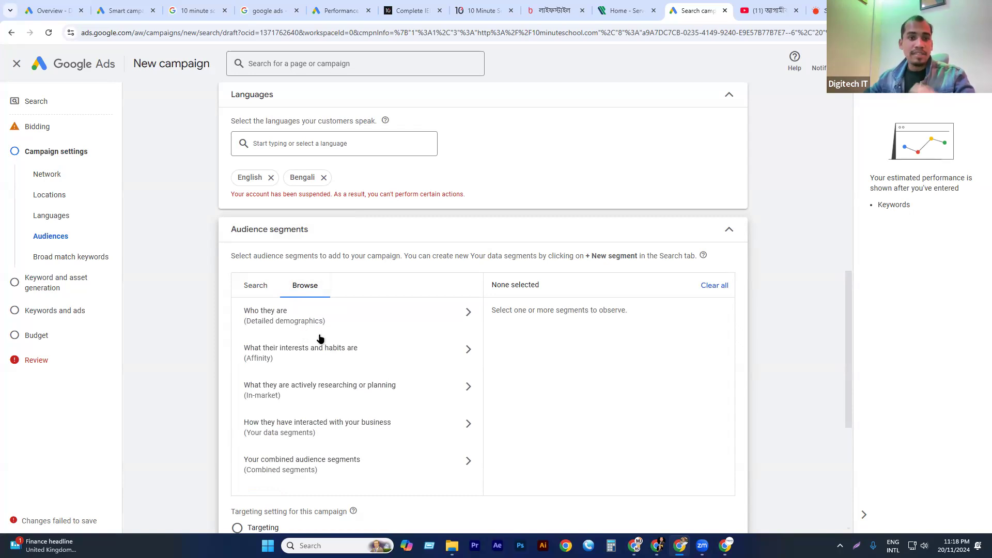
{"action": "left_click", "coordinate": [279, 321]}
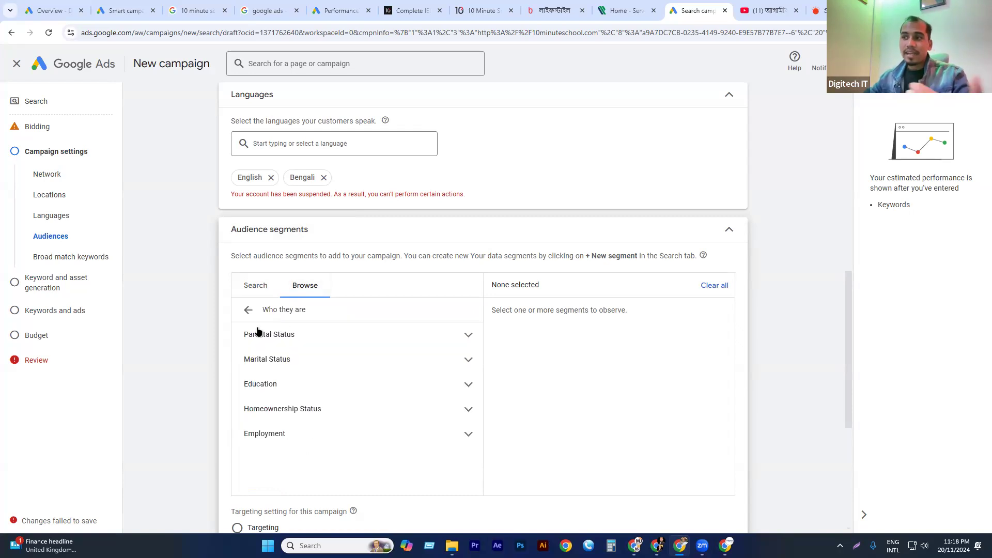
{"action": "left_click", "coordinate": [274, 339]}
{"action": "left_click", "coordinate": [292, 364]}
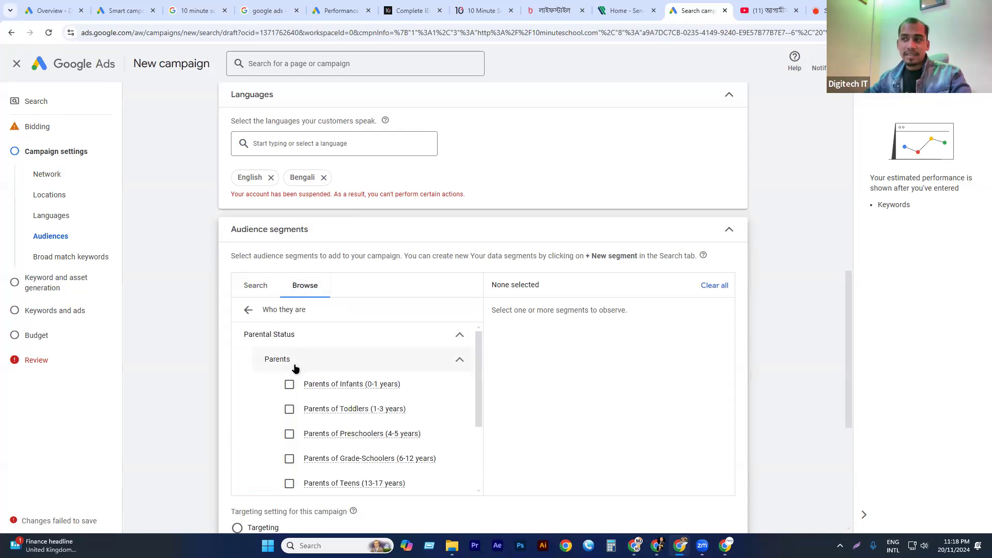
Examine the parent segments by child age, from infants to teens, including the details for preschoolers and teens.
{"action": "mouse_move", "coordinate": [393, 437]}
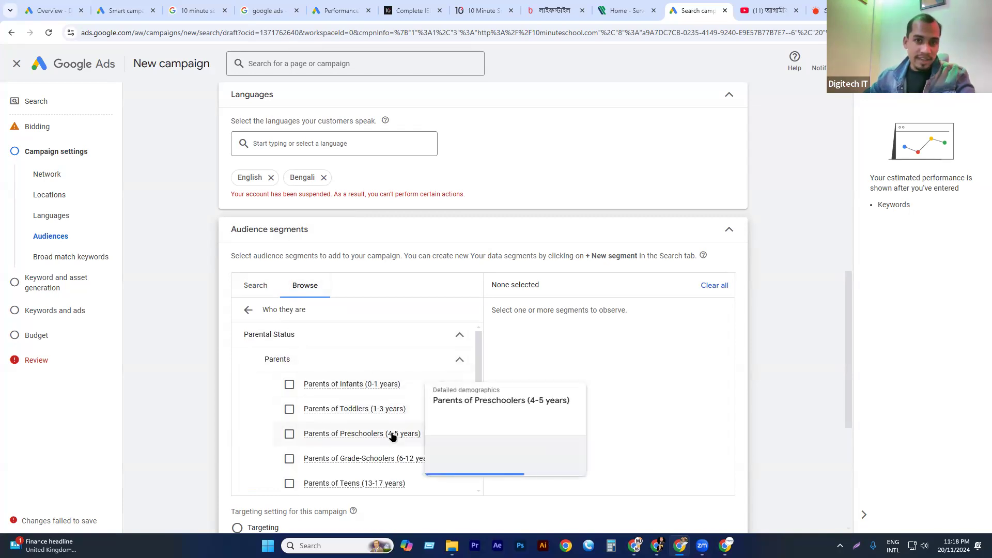
{"action": "scroll", "coordinate": [401, 401], "scroll_direction": "down", "scroll_amount": 1}
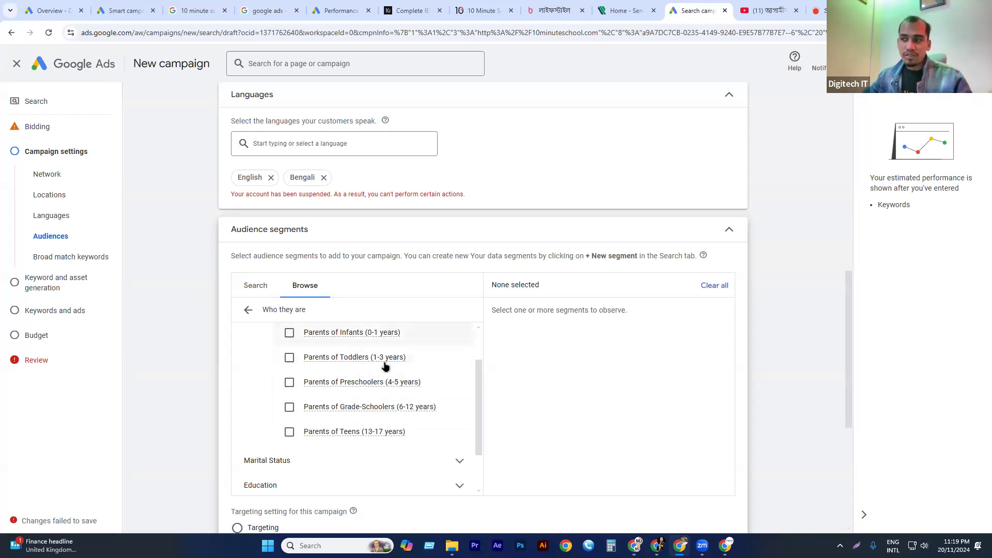
{"action": "mouse_move", "coordinate": [384, 366]}
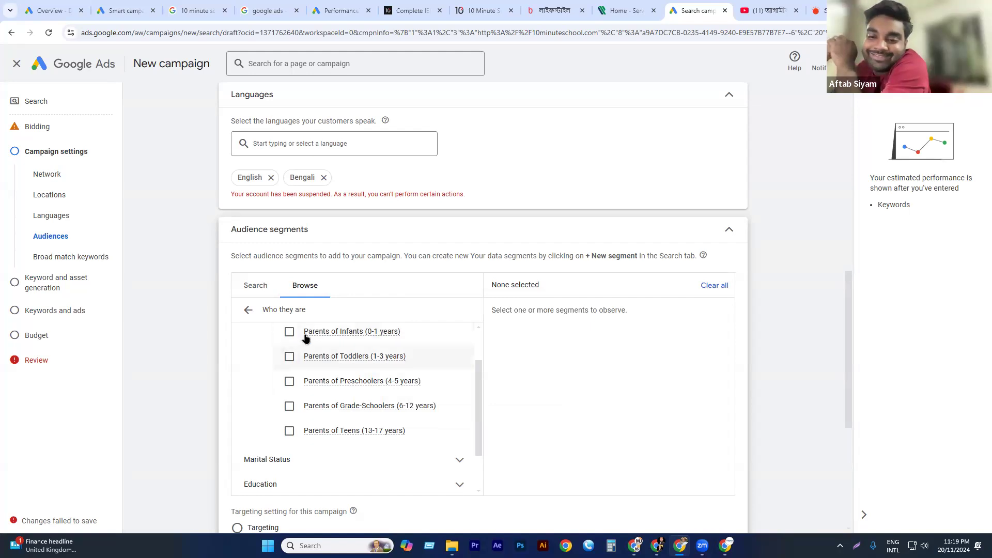
{"action": "scroll", "coordinate": [362, 381], "scroll_direction": "down", "scroll_amount": 1}
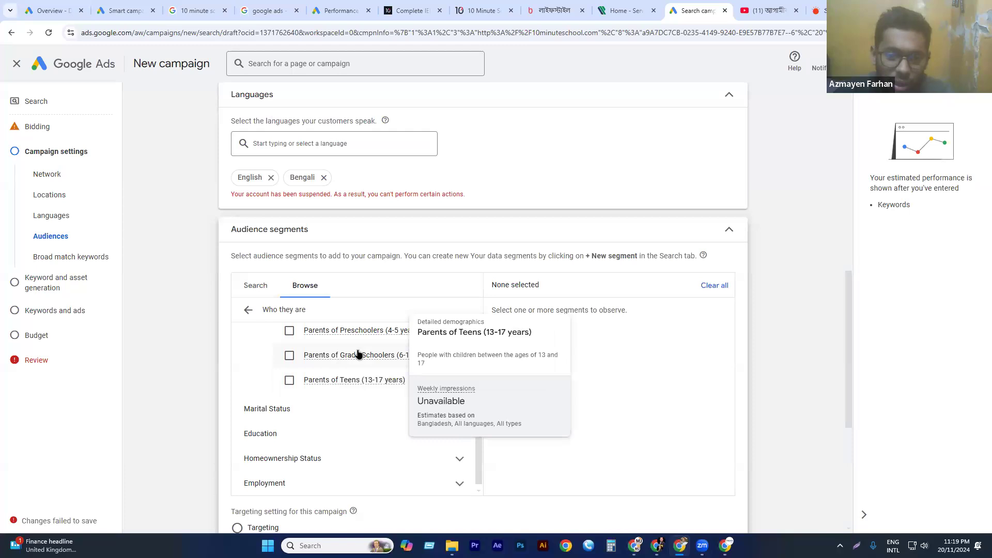
{"action": "scroll", "coordinate": [445, 379], "scroll_direction": "up", "scroll_amount": 1}
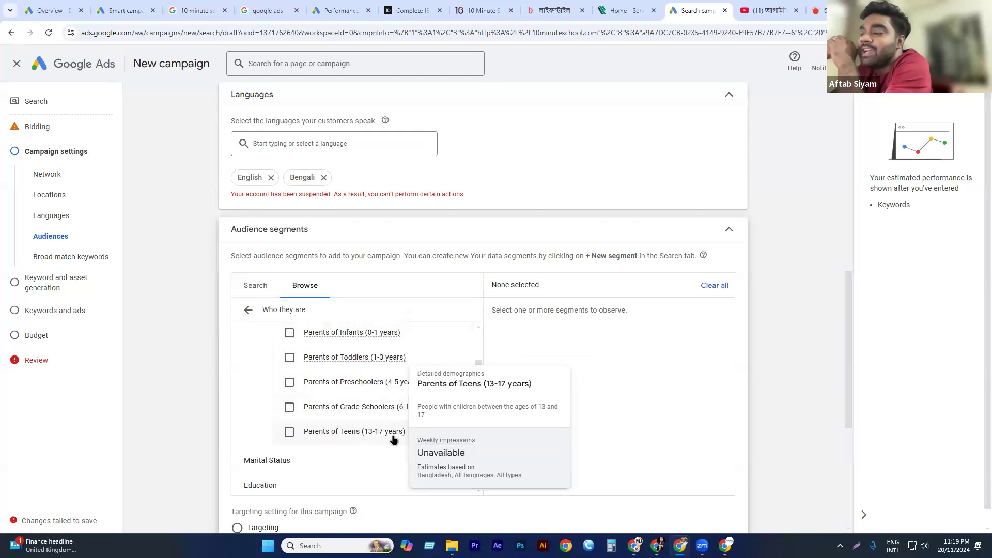
{"action": "scroll", "coordinate": [408, 392], "scroll_direction": "down", "scroll_amount": 2}
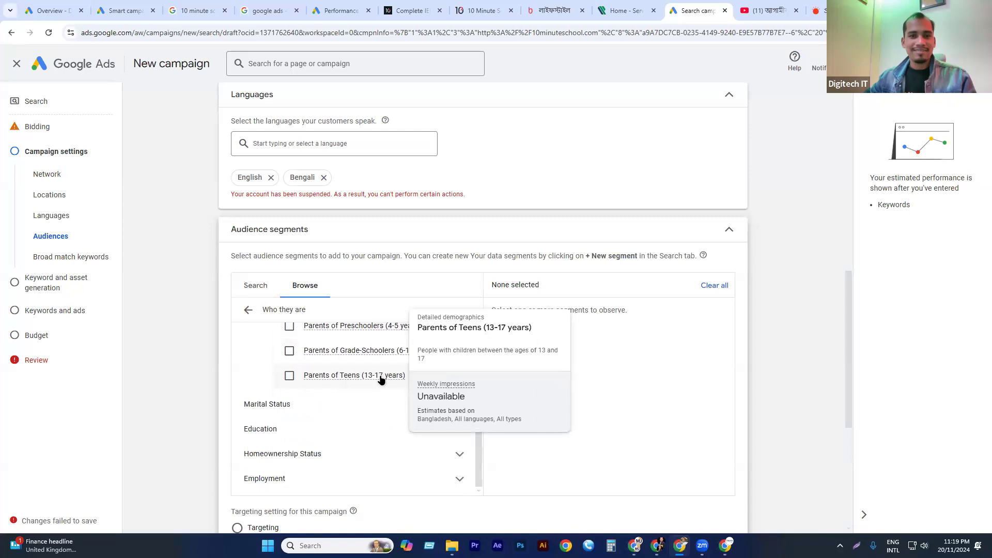
{"action": "scroll", "coordinate": [381, 379], "scroll_direction": "up", "scroll_amount": 3}
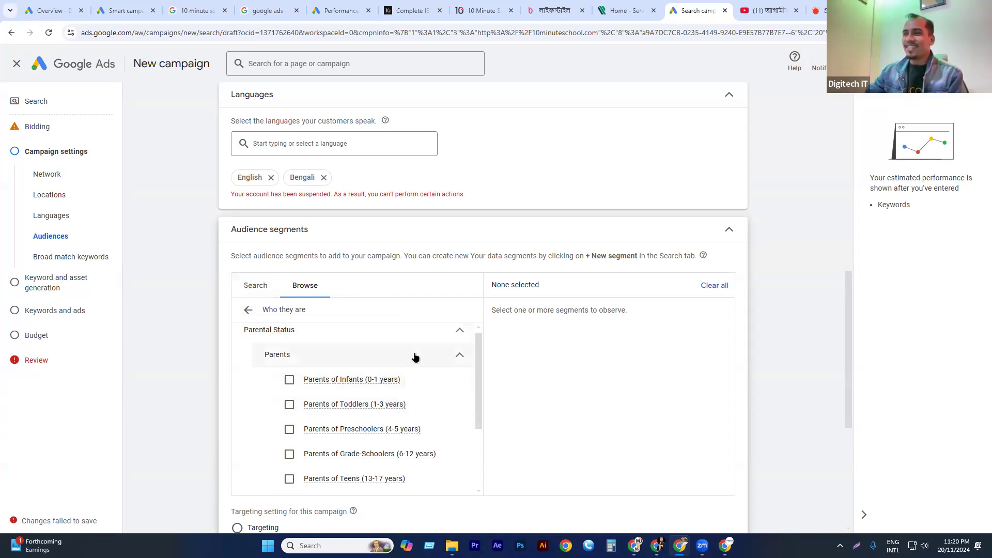
Collapse the Parents group and expand Marital Status and Education to review their segments.
{"action": "left_click", "coordinate": [368, 359]}
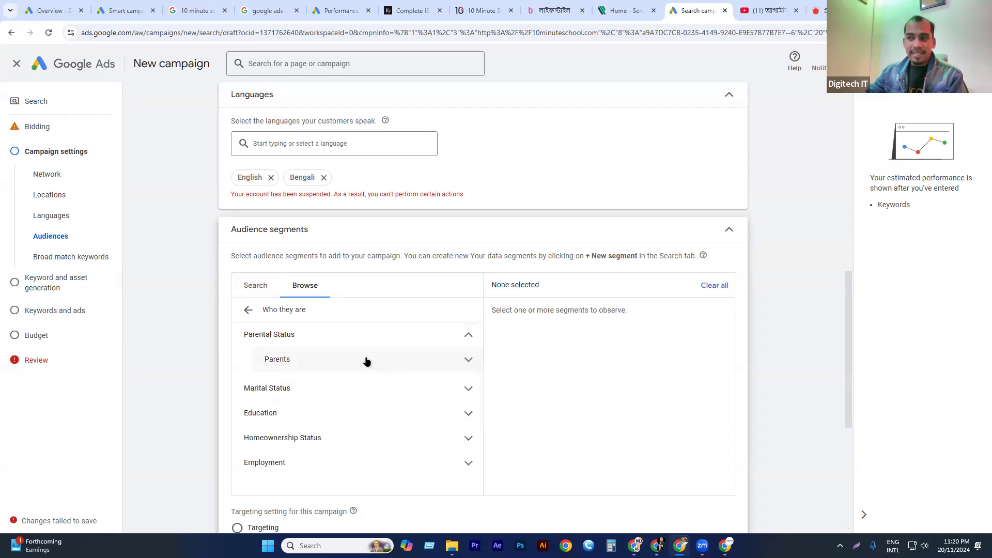
{"action": "left_click", "coordinate": [304, 387]}
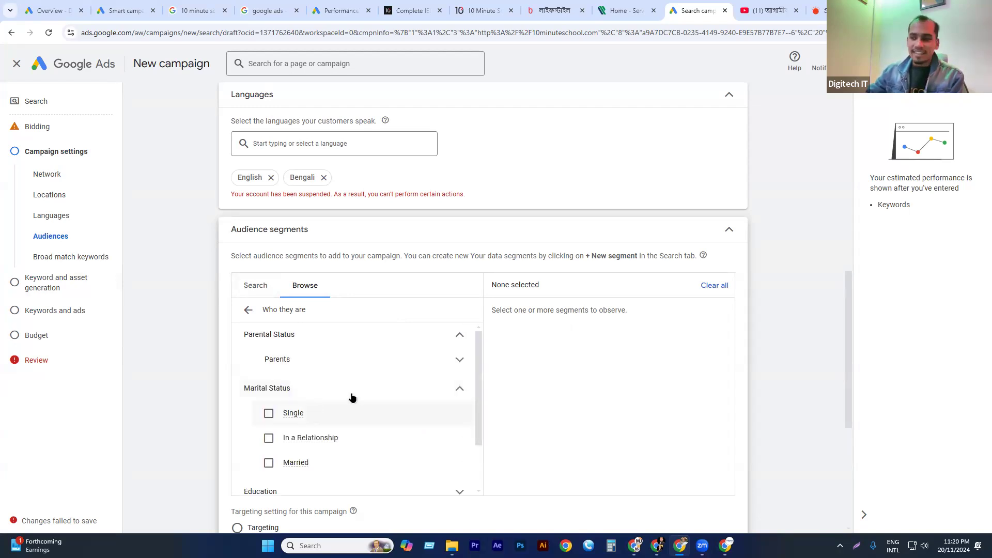
{"action": "scroll", "coordinate": [351, 397], "scroll_direction": "down", "scroll_amount": 1}
{"action": "left_click", "coordinate": [333, 439]}
{"action": "scroll", "coordinate": [362, 398], "scroll_direction": "down", "scroll_amount": 1}
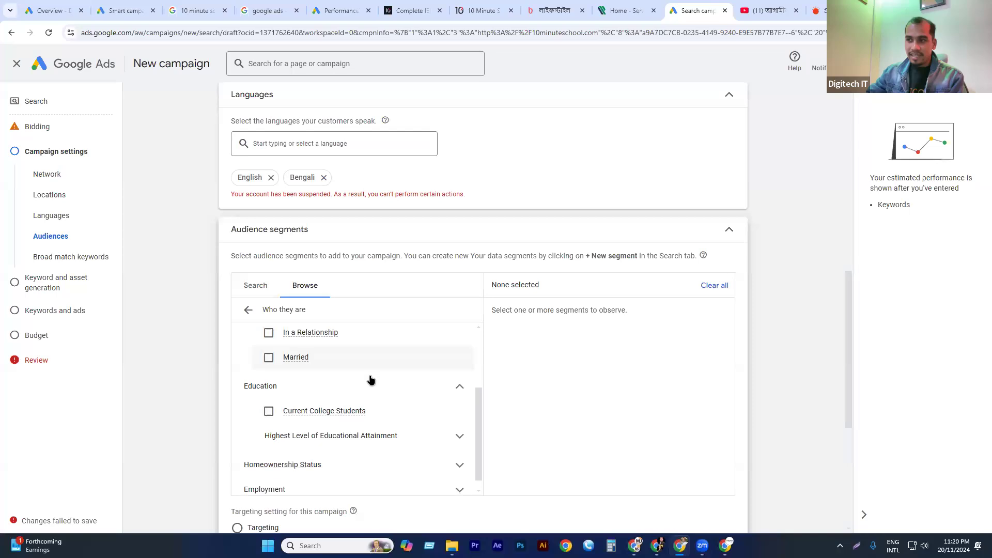
Review the Current College Students details and expand the Homeownership Status and Employment groups in the detailed demographics.
{"action": "mouse_move", "coordinate": [317, 406]}
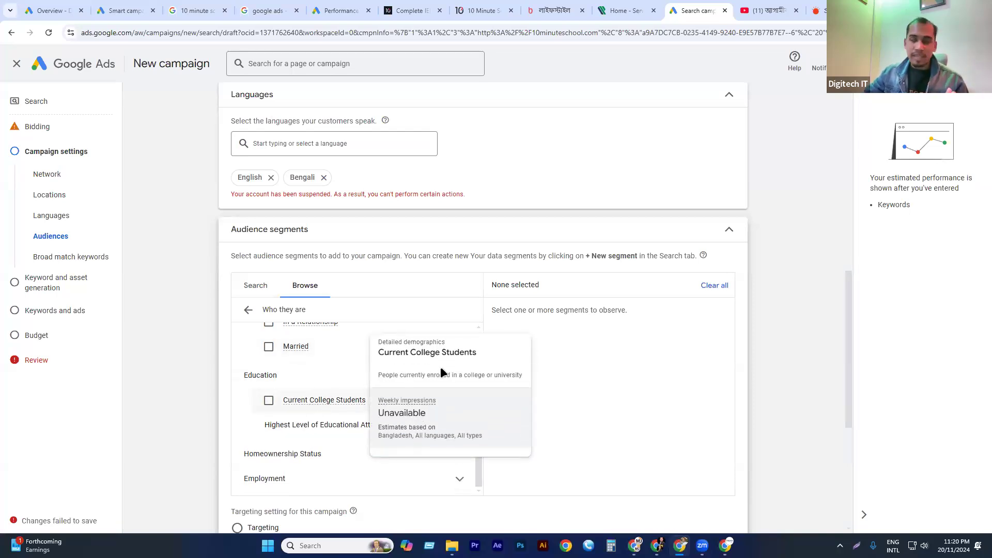
{"action": "scroll", "coordinate": [598, 347], "scroll_direction": "down", "scroll_amount": 1}
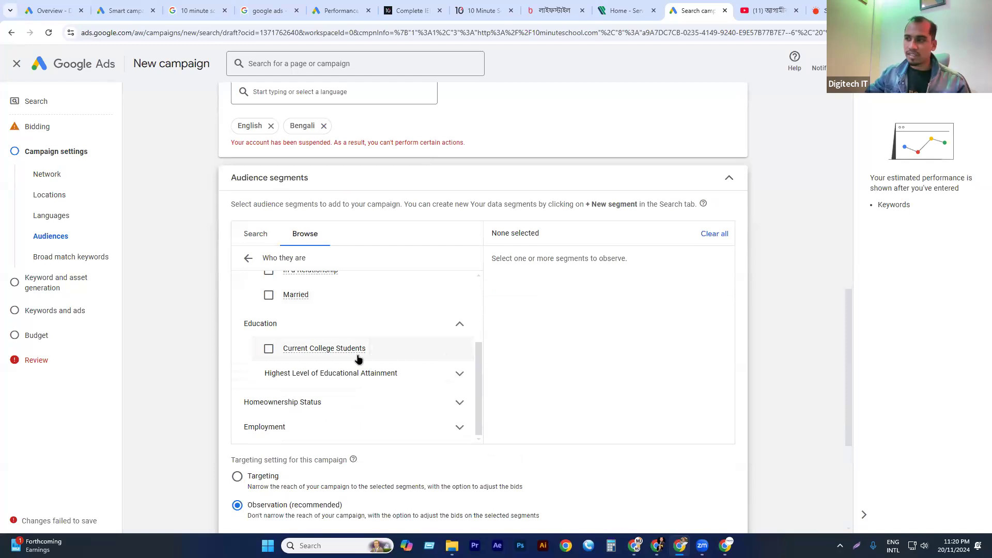
{"action": "left_click", "coordinate": [333, 395]}
{"action": "scroll", "coordinate": [333, 390], "scroll_direction": "down", "scroll_amount": 1}
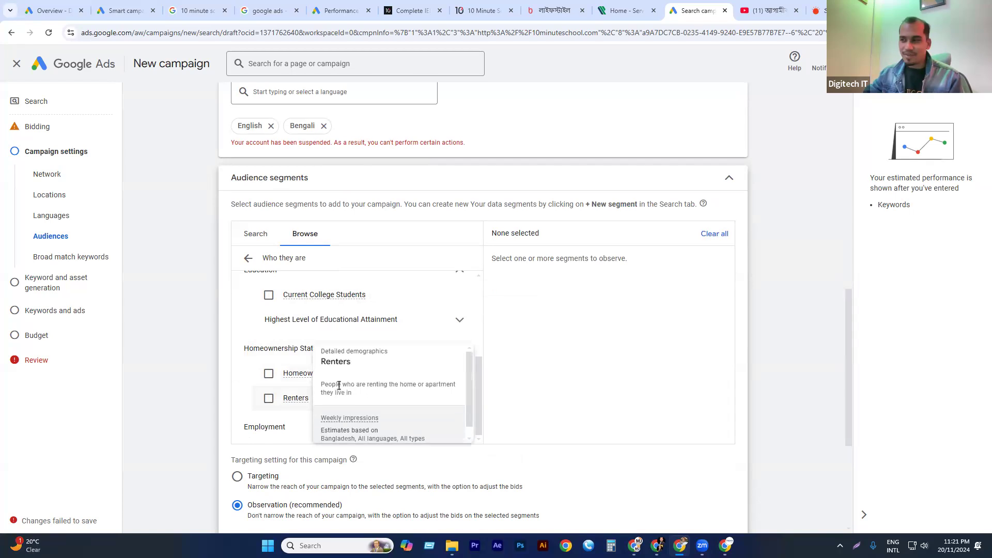
{"action": "scroll", "coordinate": [405, 329], "scroll_direction": "down", "scroll_amount": 2}
{"action": "left_click", "coordinate": [335, 326]}
{"action": "scroll", "coordinate": [457, 313], "scroll_direction": "down", "scroll_amount": 1}
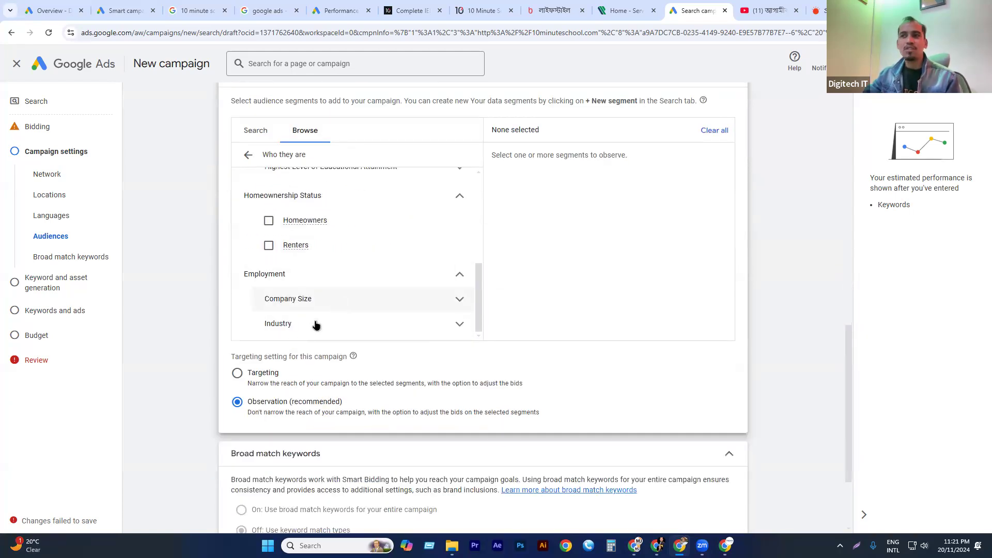
Expand the Industry group under Employment, look back over the demographics list, and return to the audience segment categories.
{"action": "left_click", "coordinate": [335, 325]}
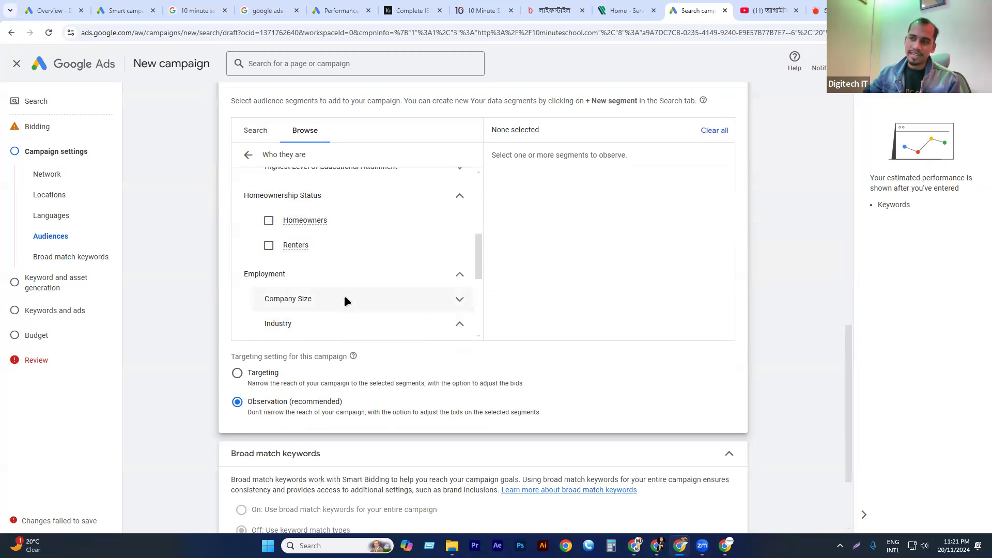
{"action": "scroll", "coordinate": [357, 287], "scroll_direction": "down", "scroll_amount": 3}
{"action": "scroll", "coordinate": [364, 279], "scroll_direction": "up", "scroll_amount": 3}
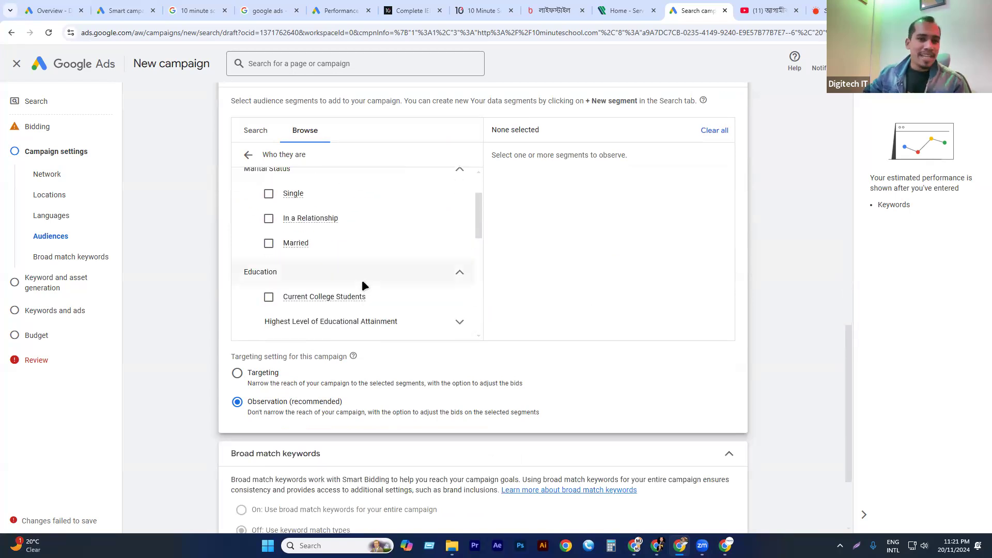
{"action": "scroll", "coordinate": [362, 280], "scroll_direction": "up", "scroll_amount": 5}
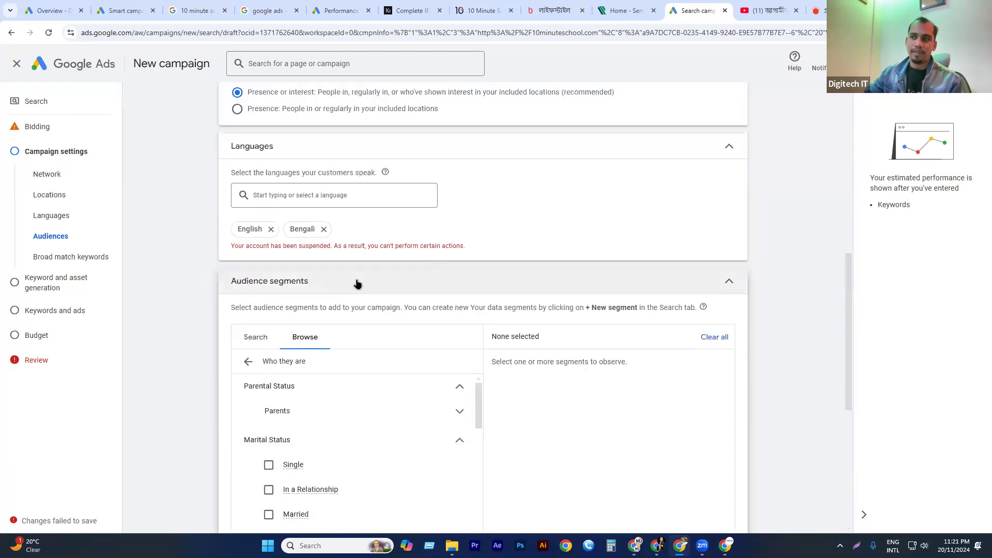
{"action": "left_click", "coordinate": [248, 362]}
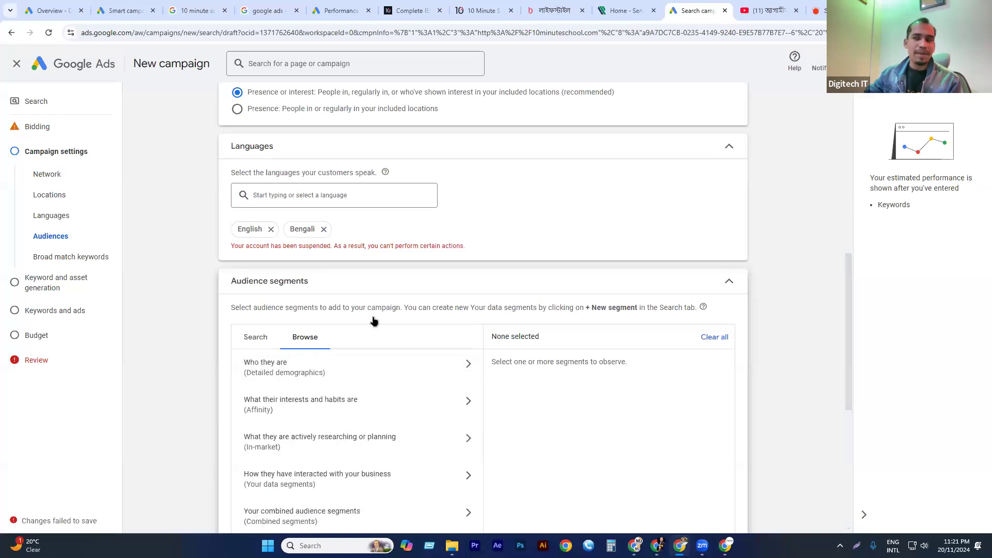
Browse the Affinity segments for interests and habits, expanding Banking & Finance and looking through the other categories.
{"action": "scroll", "coordinate": [372, 318], "scroll_direction": "down", "scroll_amount": 2}
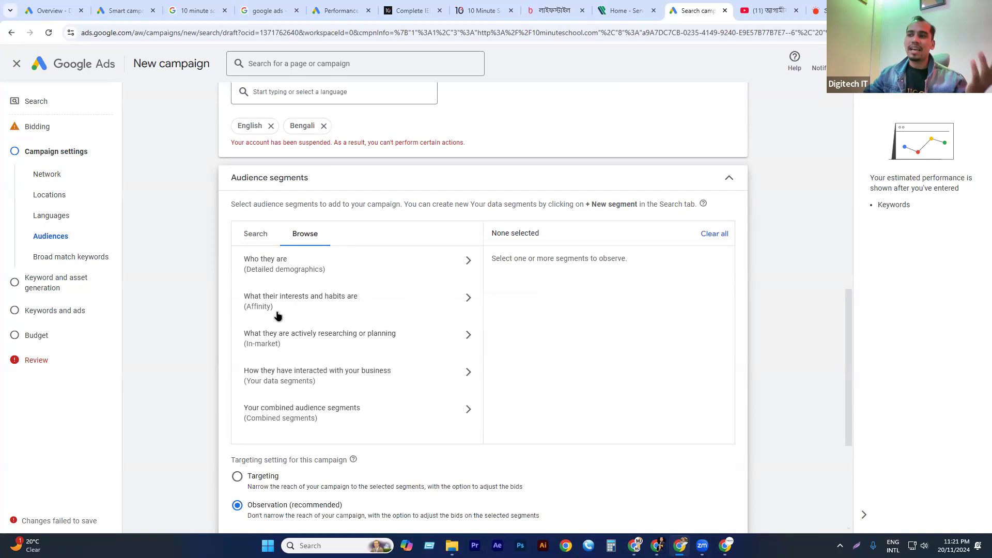
{"action": "left_click", "coordinate": [304, 307]}
{"action": "mouse_move", "coordinate": [310, 308]}
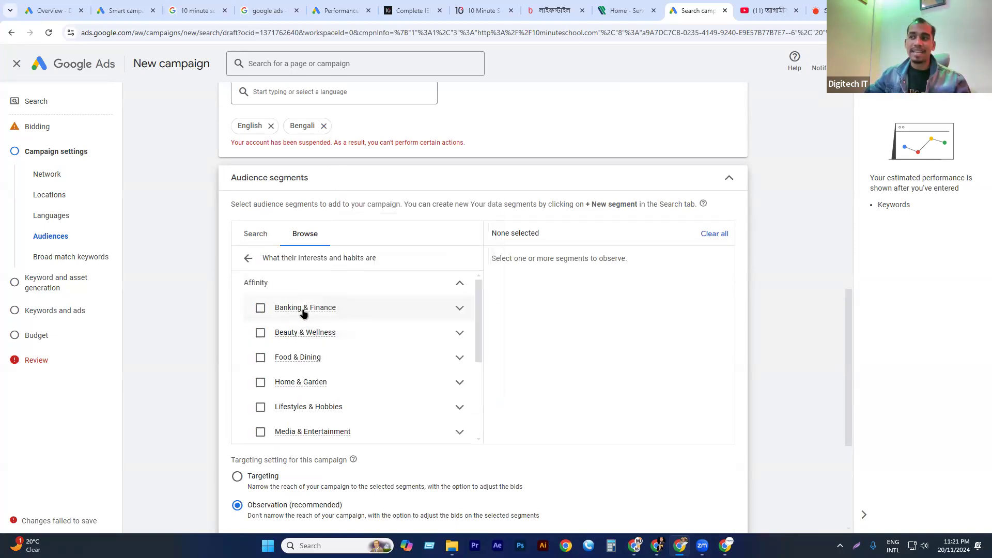
{"action": "left_click", "coordinate": [459, 308]}
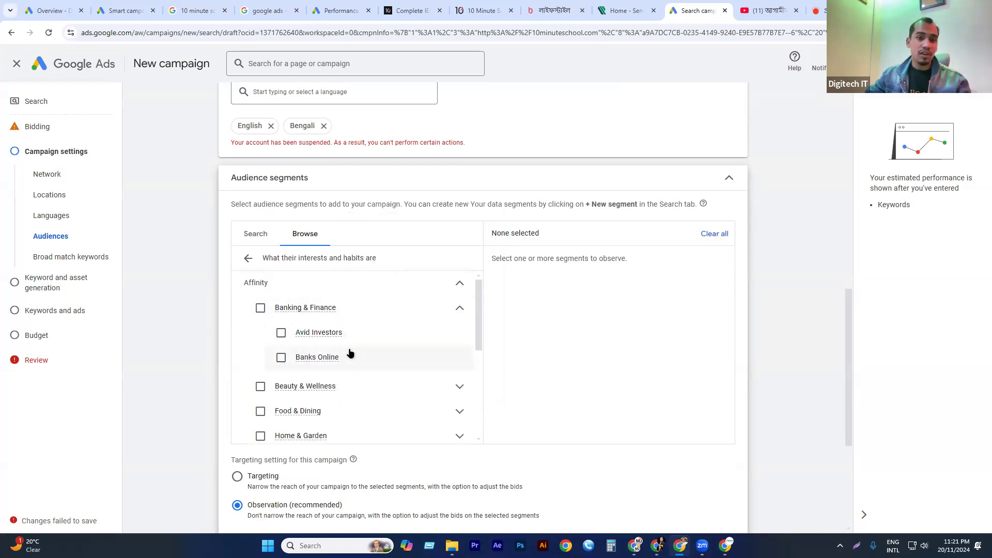
{"action": "scroll", "coordinate": [350, 354], "scroll_direction": "down", "scroll_amount": 1}
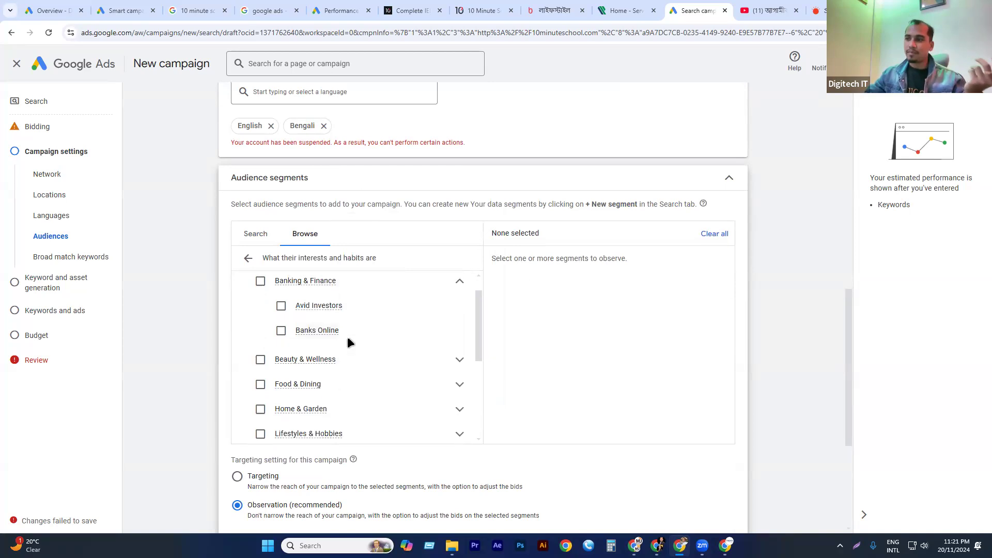
{"action": "left_click", "coordinate": [341, 337]}
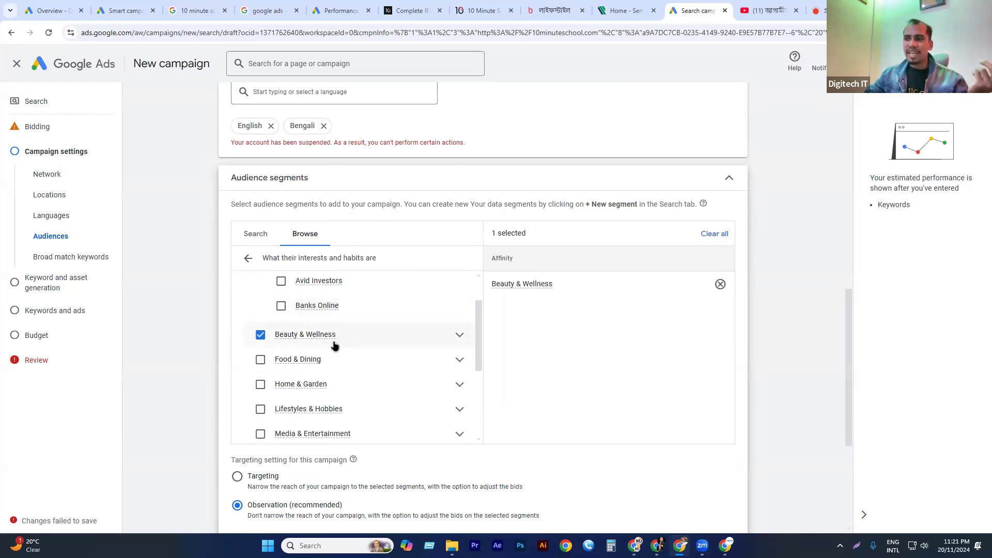
{"action": "left_click", "coordinate": [339, 339]}
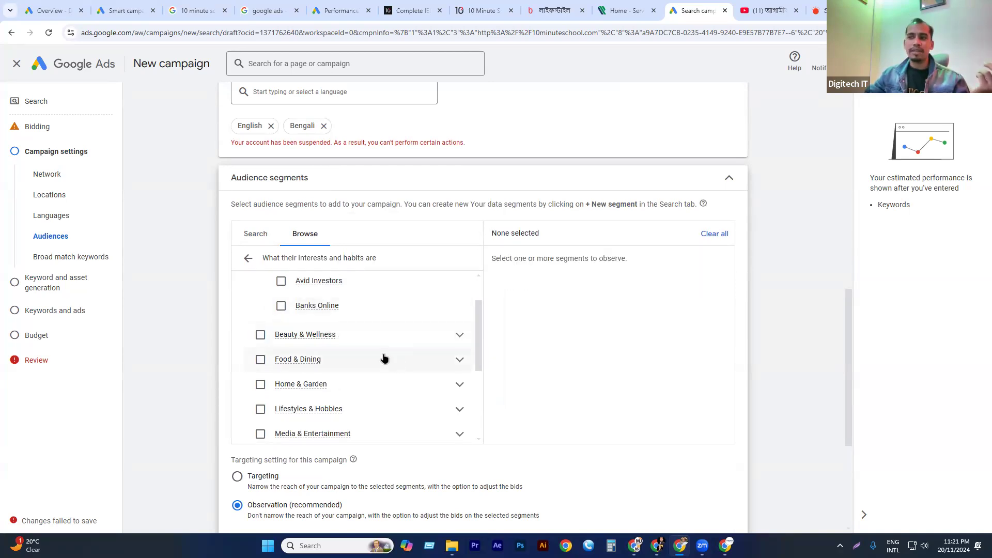
{"action": "scroll", "coordinate": [383, 358], "scroll_direction": "down", "scroll_amount": 1}
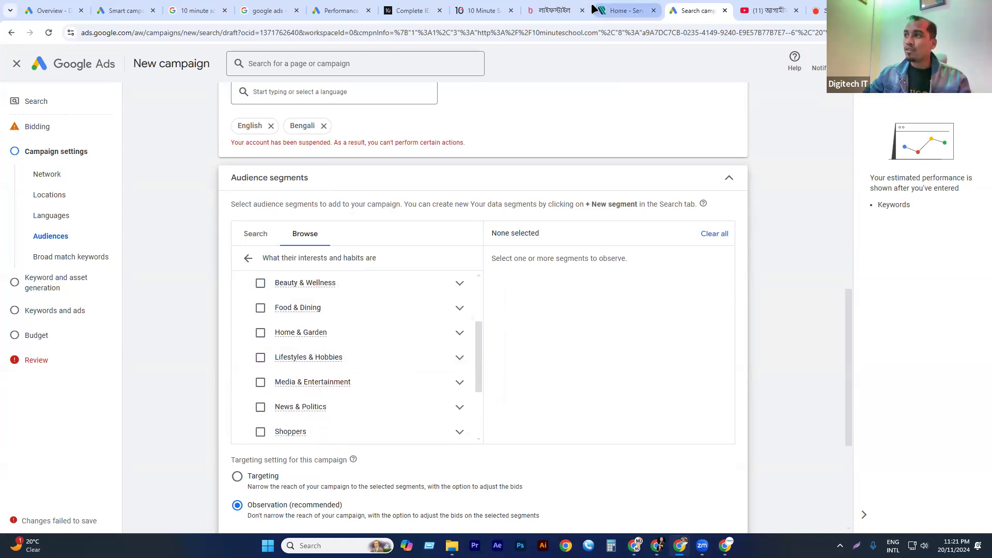
Switch to the bdnews24.com lifestyle page, look over its articles and ads, and go to the site's home page.
{"action": "left_click", "coordinate": [553, 10]}
{"action": "scroll", "coordinate": [328, 207], "scroll_direction": "up", "scroll_amount": 6}
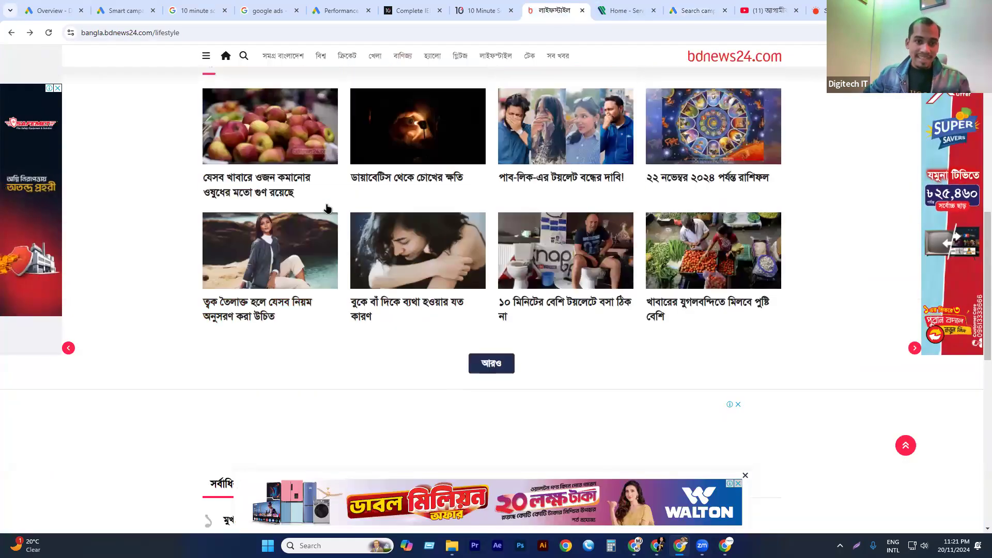
{"action": "scroll", "coordinate": [115, 170], "scroll_direction": "up", "scroll_amount": 6}
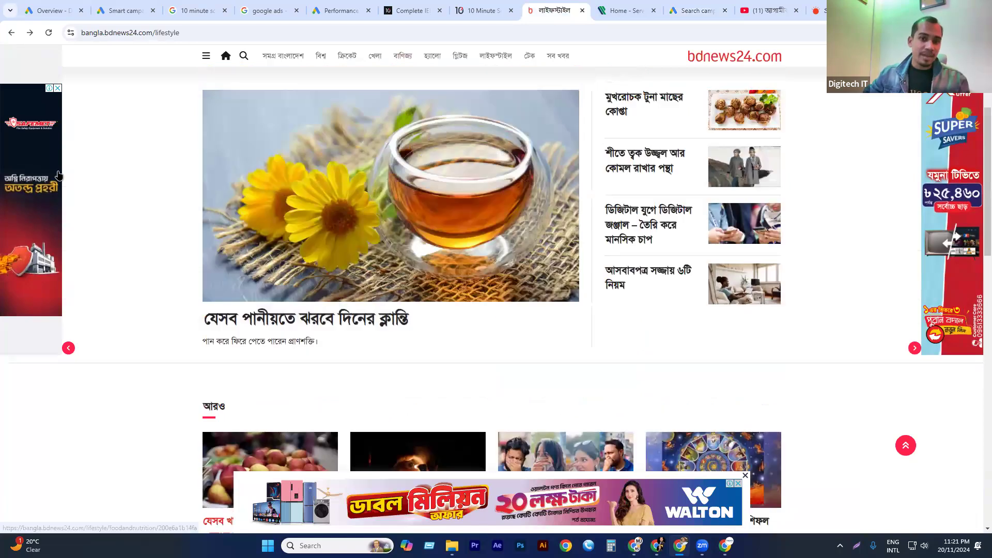
{"action": "scroll", "coordinate": [371, 60], "scroll_direction": "up", "scroll_amount": 3}
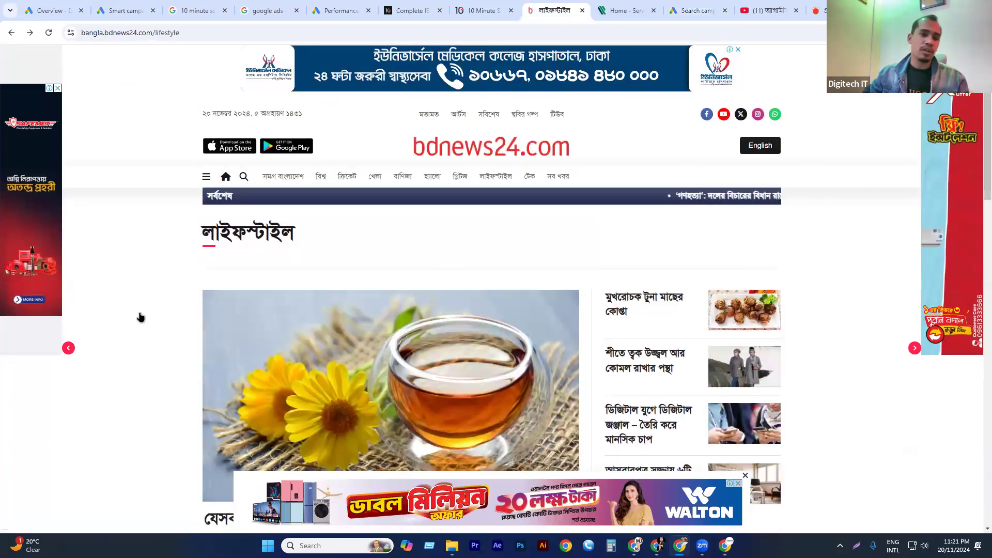
{"action": "left_click", "coordinate": [471, 146]}
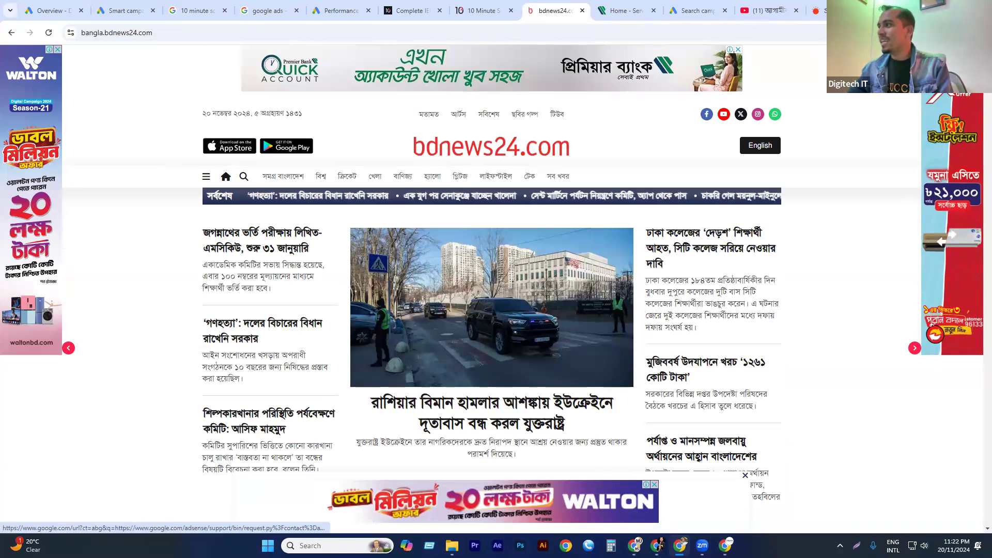
Open the ad information page from a bdnews24.com ad, look at How personalized ads work, and return to the Search campaign draft.
{"action": "left_click", "coordinate": [953, 235]}
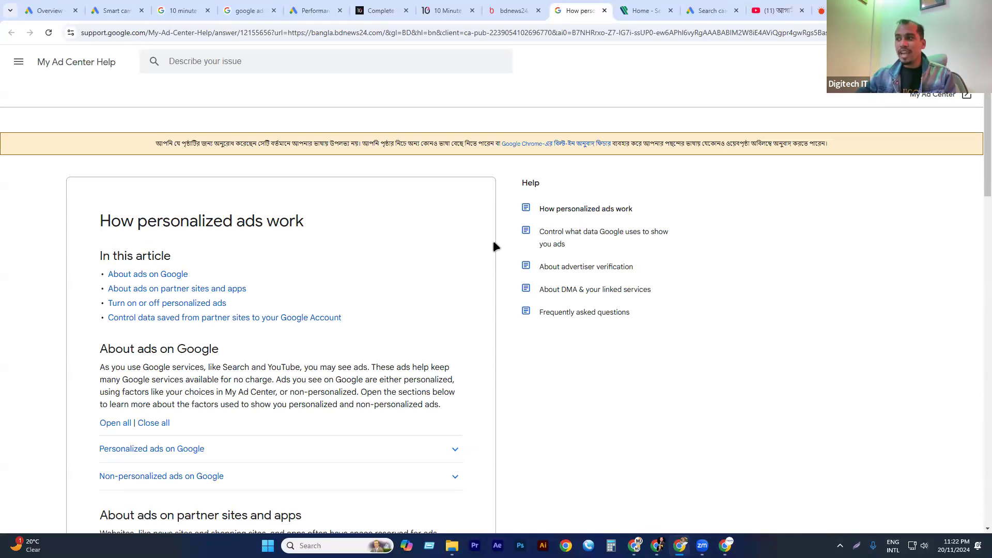
{"action": "left_click_drag", "start_coordinate": [499, 265], "coordinate": [494, 279]}
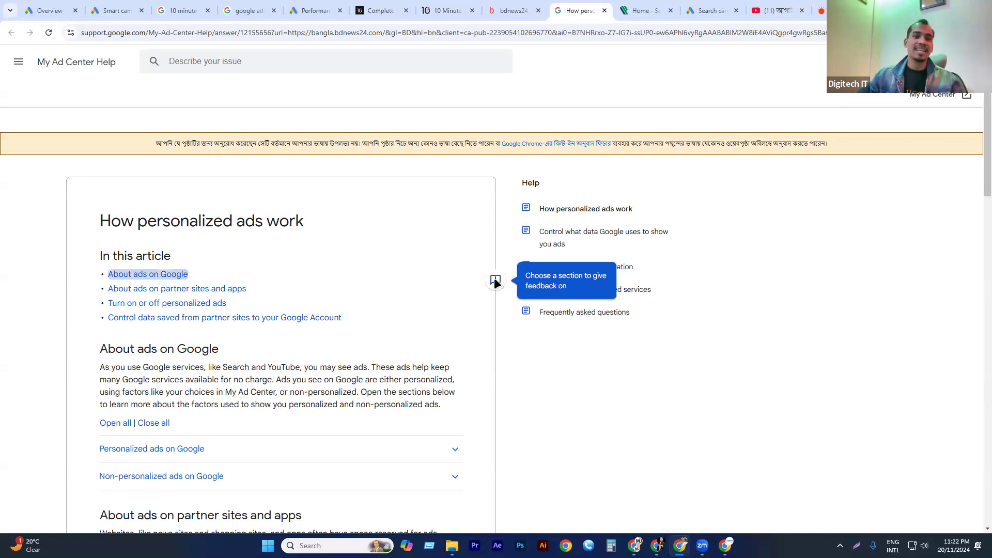
{"action": "left_click", "coordinate": [494, 280]}
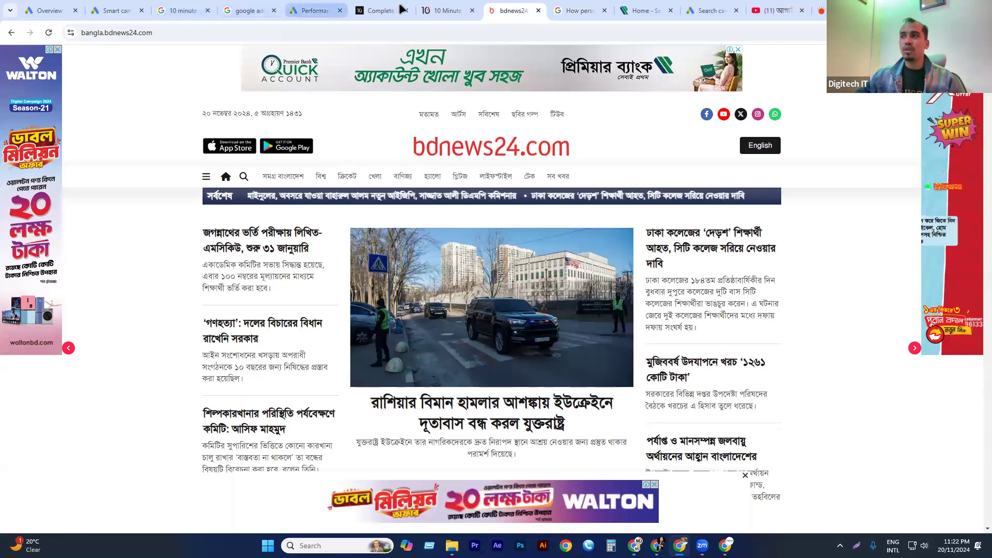
{"action": "left_click", "coordinate": [323, 6]}
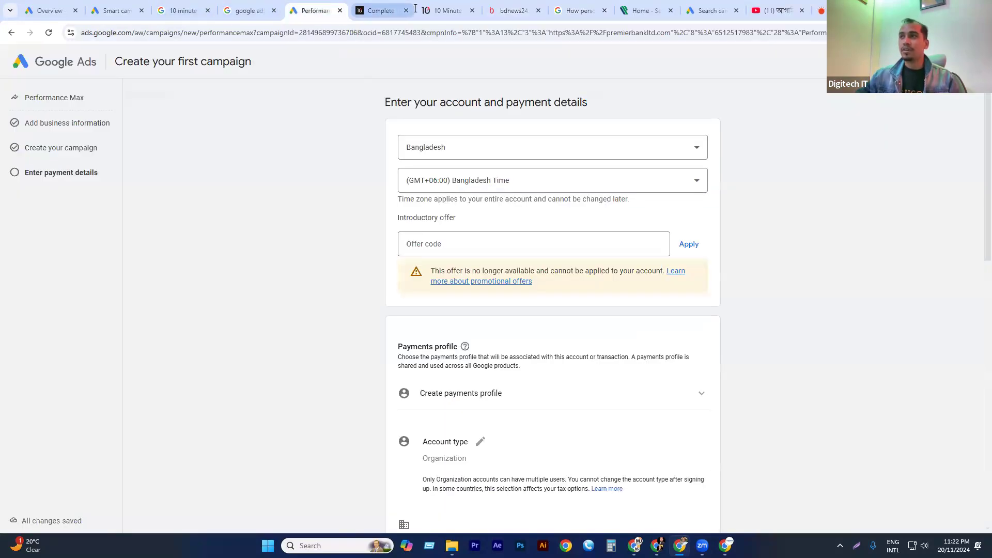
{"action": "left_click", "coordinate": [712, 9]}
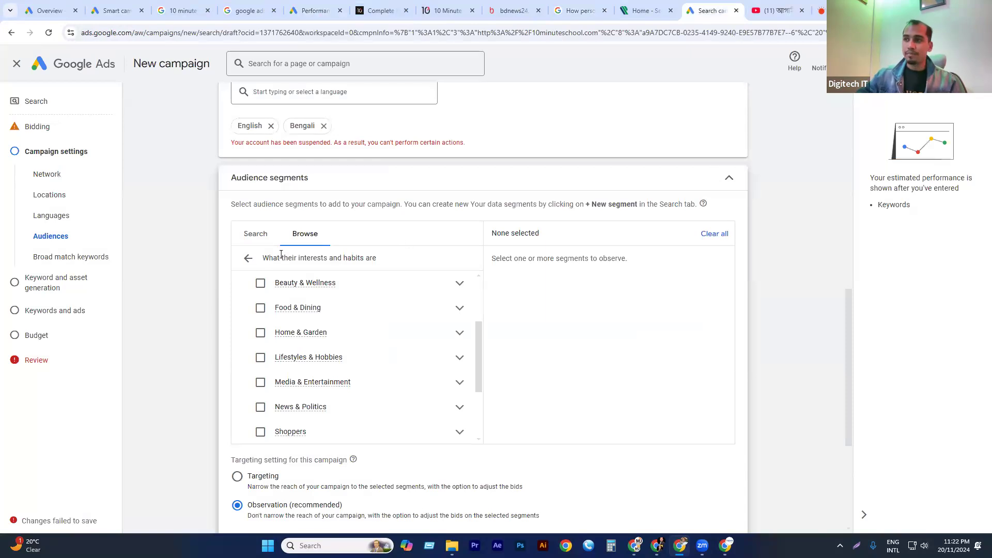
Leave the Affinity list, collapse the Audience segments section, and review the Broad match keywords options.
{"action": "left_click", "coordinate": [249, 258]}
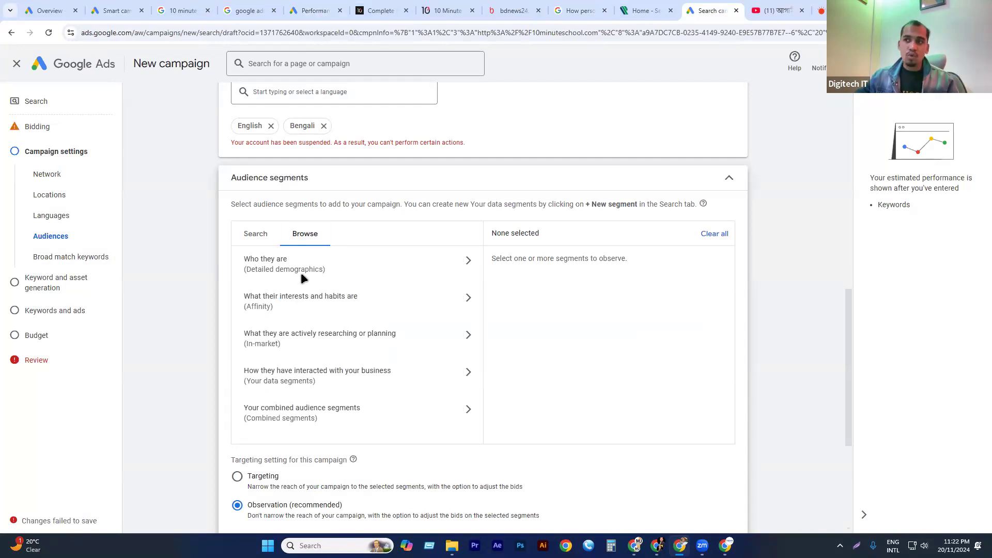
{"action": "left_click", "coordinate": [729, 181]}
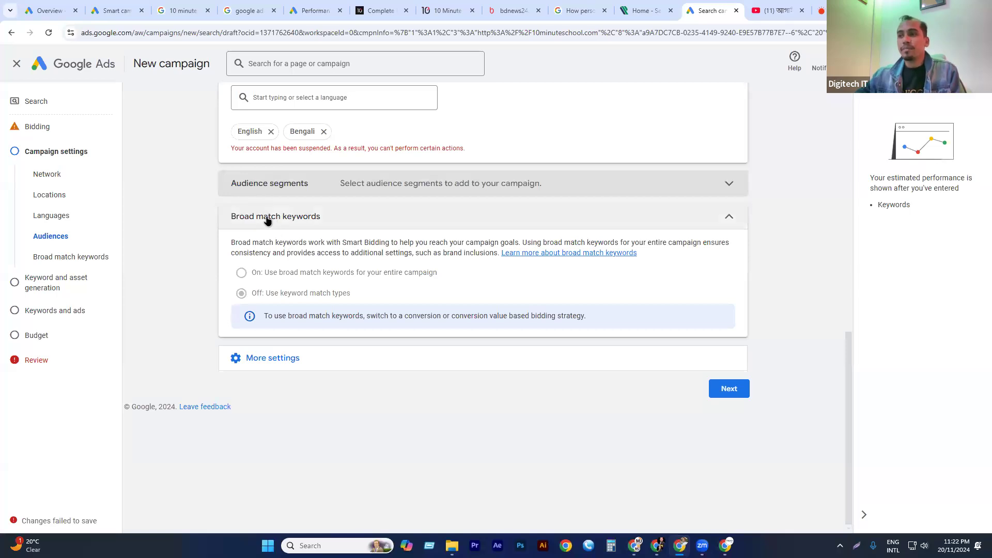
{"action": "left_click", "coordinate": [293, 217]}
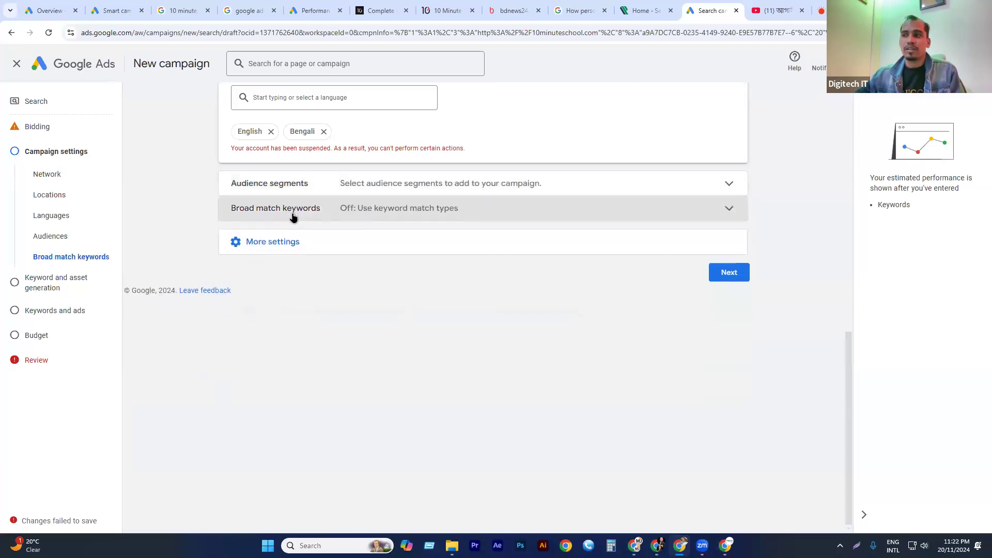
{"action": "left_click", "coordinate": [293, 216]}
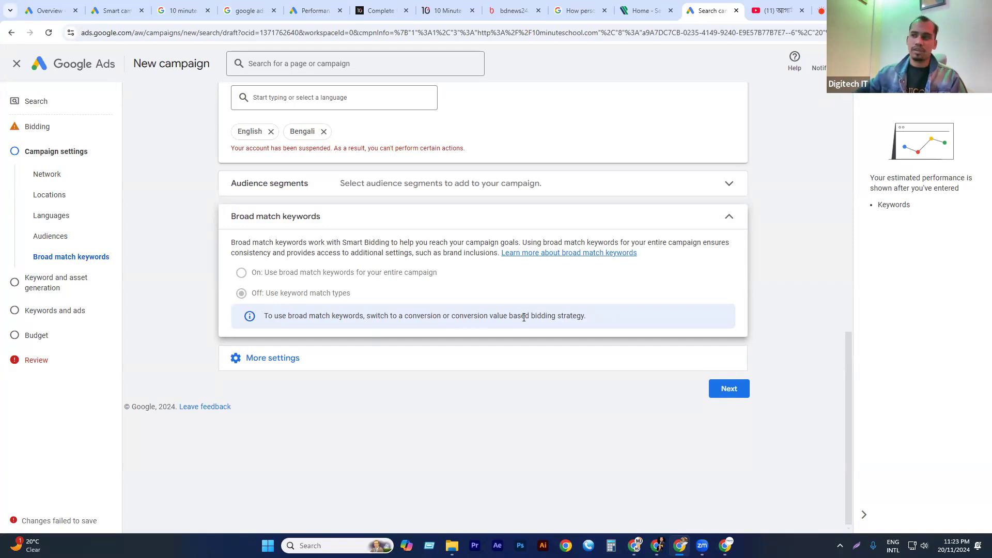
Expand the additional campaign settings for review, proceed to Keyword and asset generation, and dismiss the account suspension notice.
{"action": "left_click", "coordinate": [278, 365]}
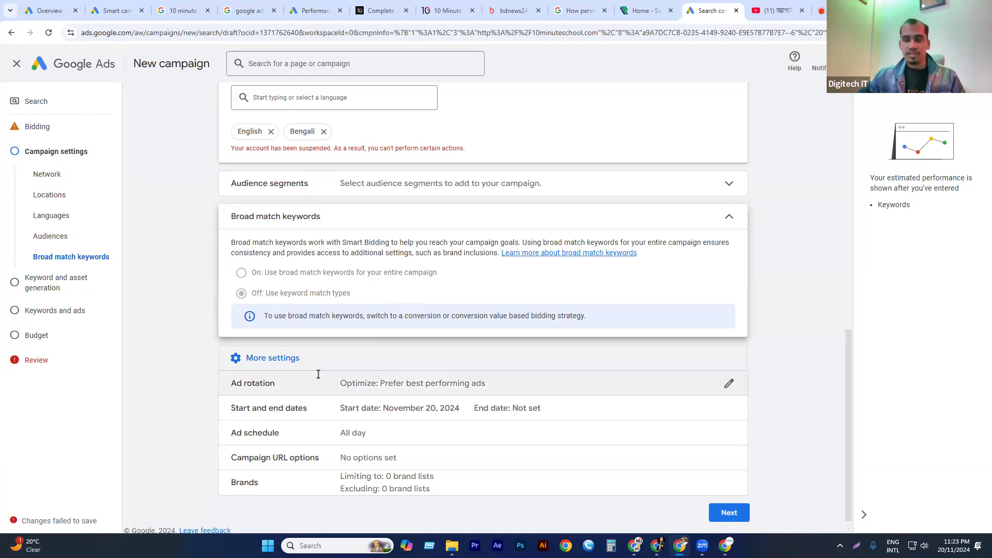
{"action": "scroll", "coordinate": [318, 374], "scroll_direction": "down", "scroll_amount": 1}
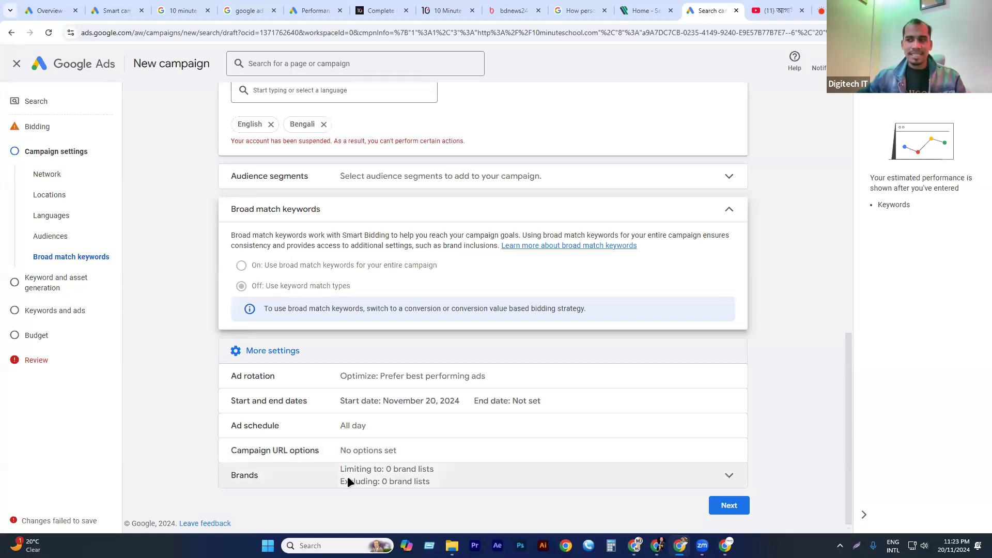
{"action": "left_click", "coordinate": [729, 505]}
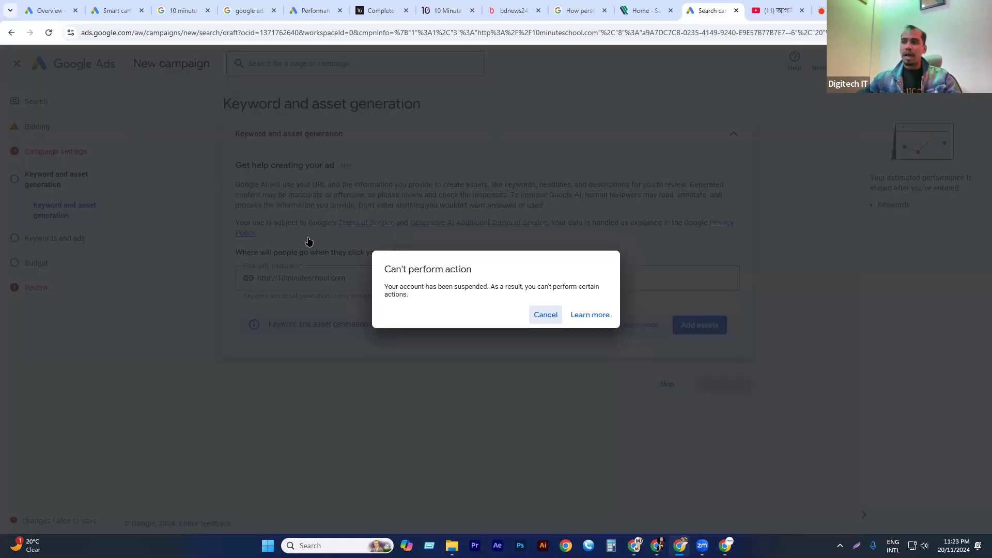
{"action": "left_click", "coordinate": [549, 316]}
{"action": "left_click", "coordinate": [595, 310]}
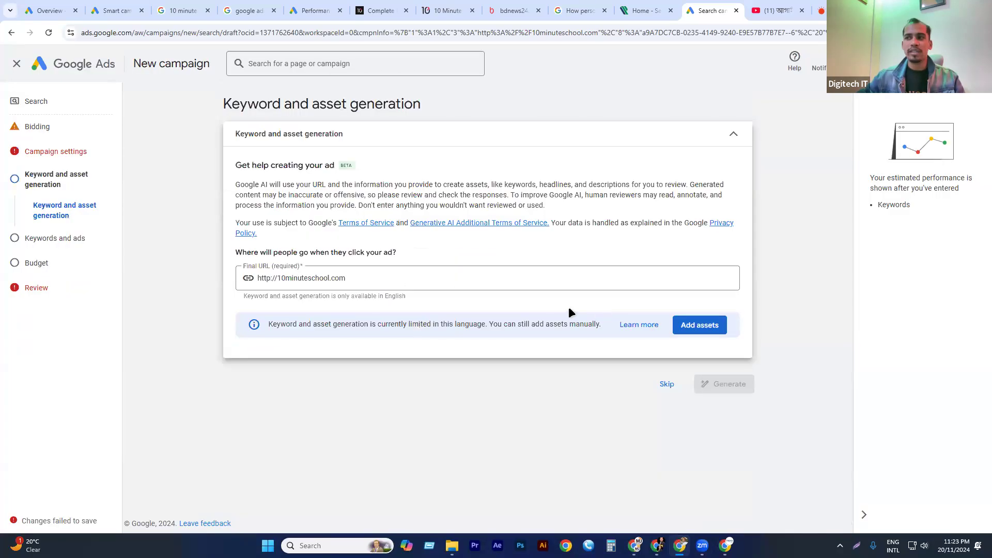
{"action": "left_click_drag", "start_coordinate": [366, 278], "coordinate": [192, 287]}
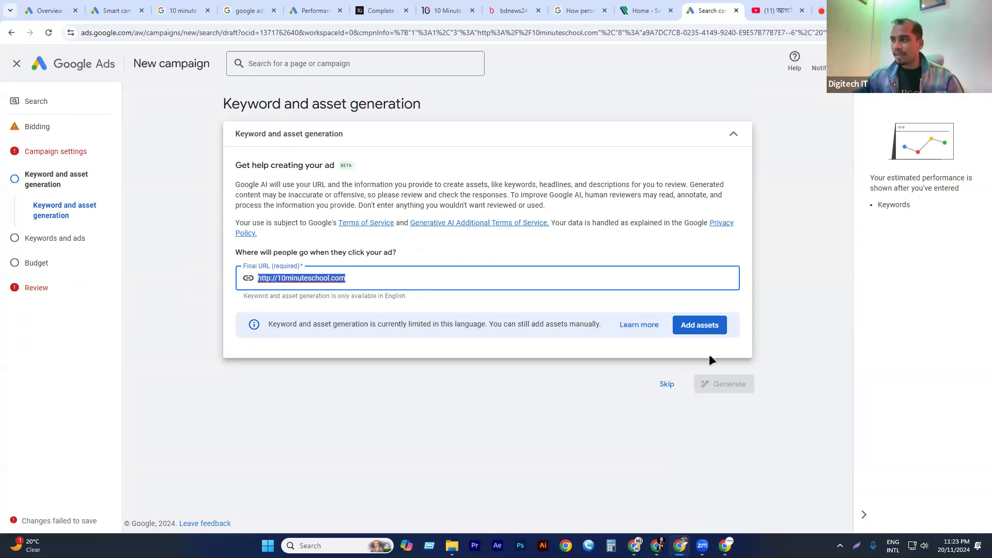
{"action": "left_click", "coordinate": [699, 325]}
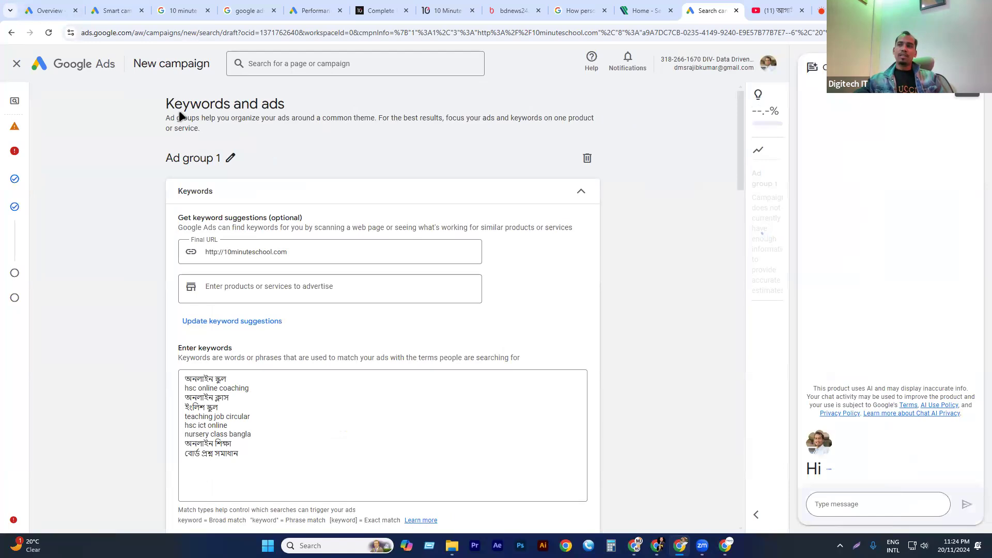
{"action": "triple_click", "coordinate": [207, 106]}
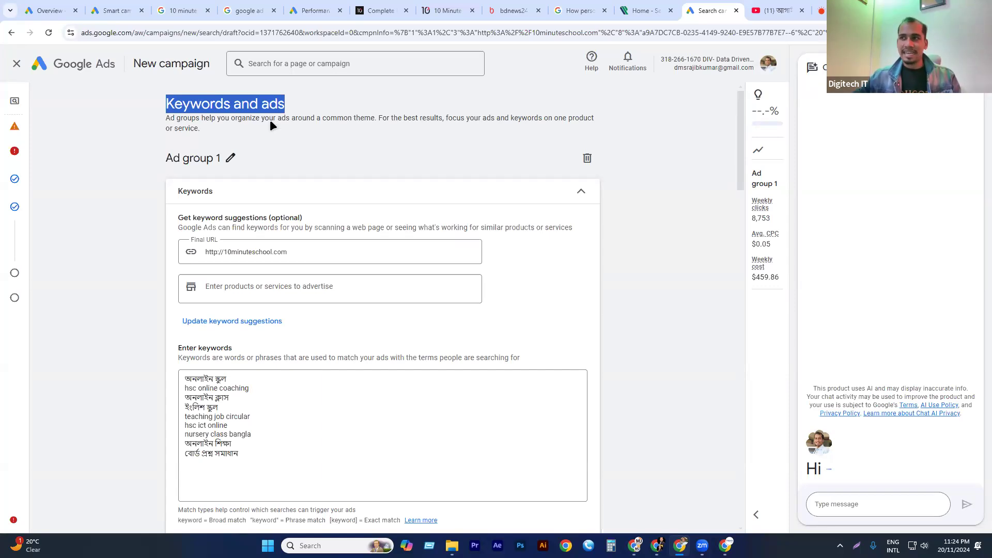
Rename Ad group 1 as "10ms - 01".
{"action": "left_click", "coordinate": [269, 102]}
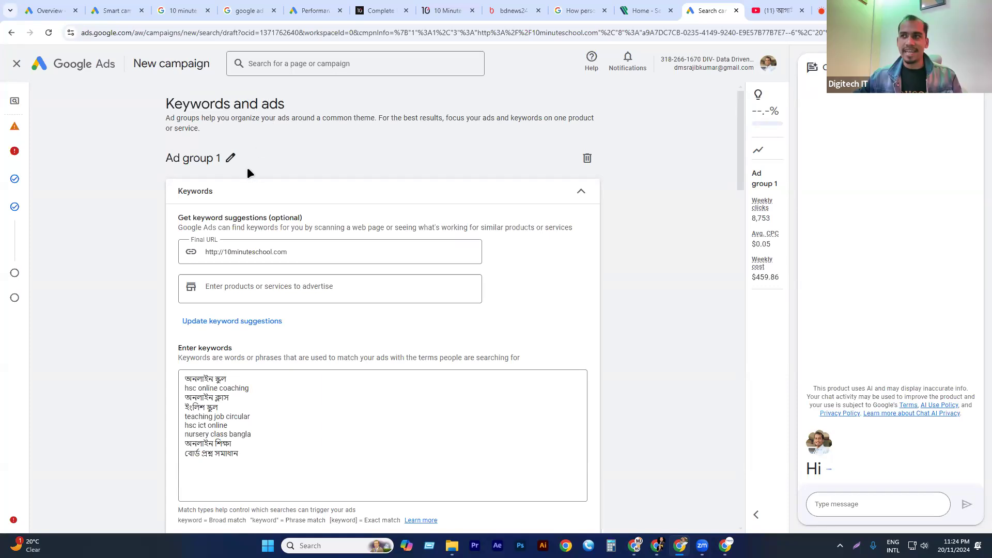
{"action": "left_click", "coordinate": [231, 158]}
{"action": "left_click_drag", "start_coordinate": [234, 155], "coordinate": [146, 160]}
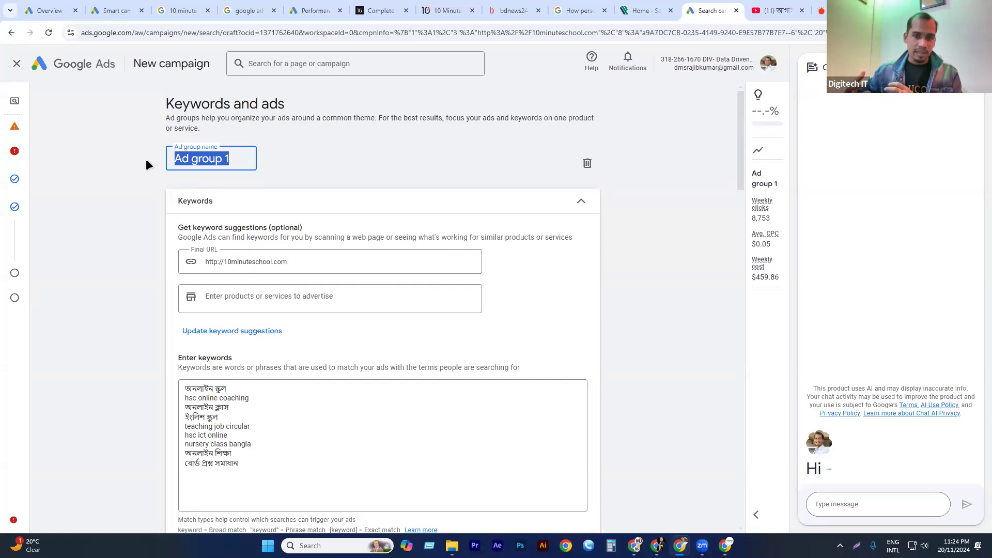
{"action": "left_click_drag", "start_coordinate": [284, 470], "coordinate": [161, 350]}
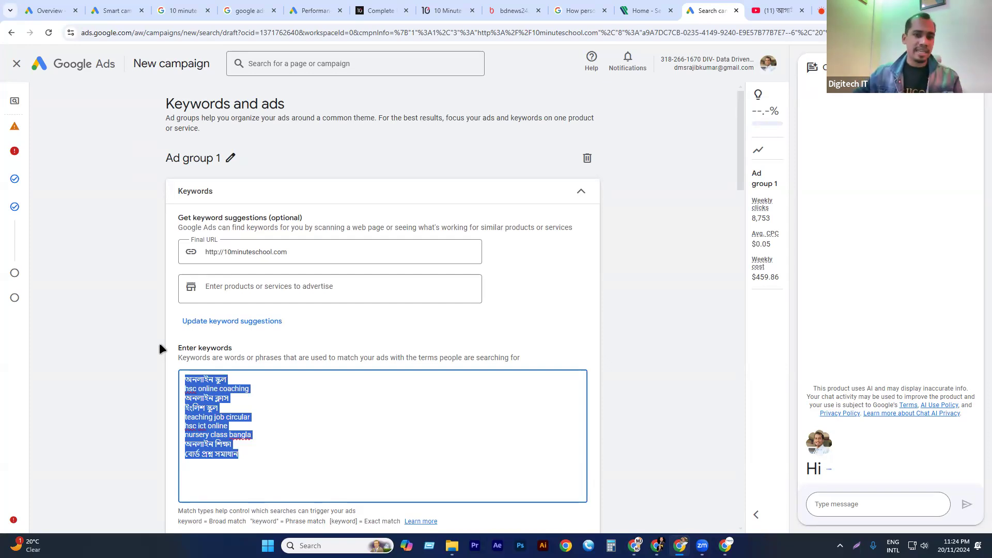
{"action": "left_click", "coordinate": [239, 160]}
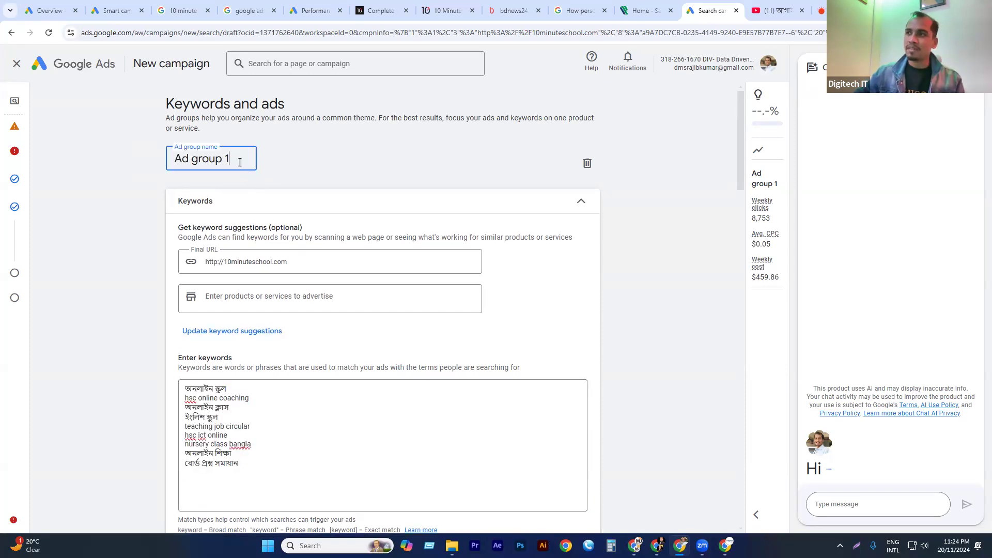
{"action": "triple_click", "coordinate": [228, 160]}
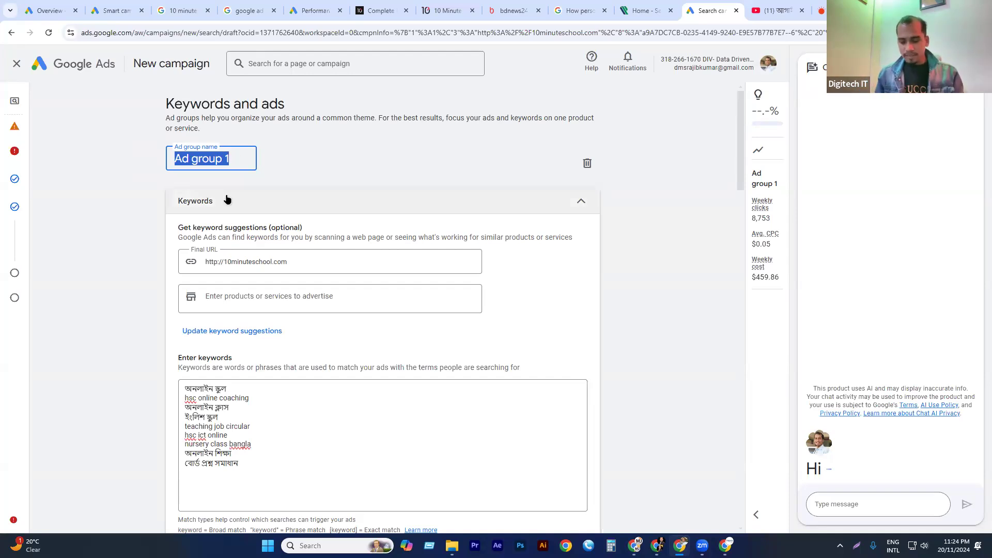
{"action": "type", "text": "10ms"}
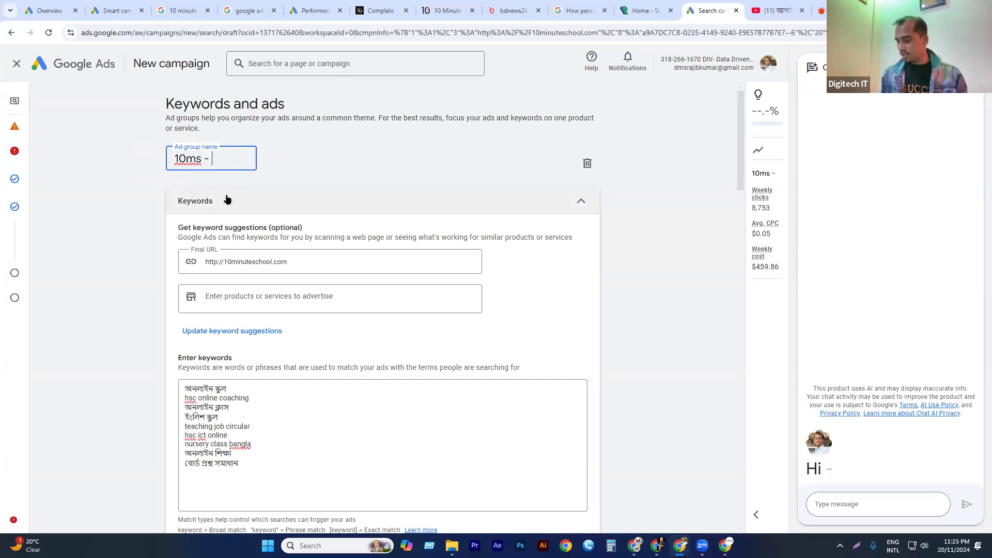
{"action": "type", "text": " - 01"}
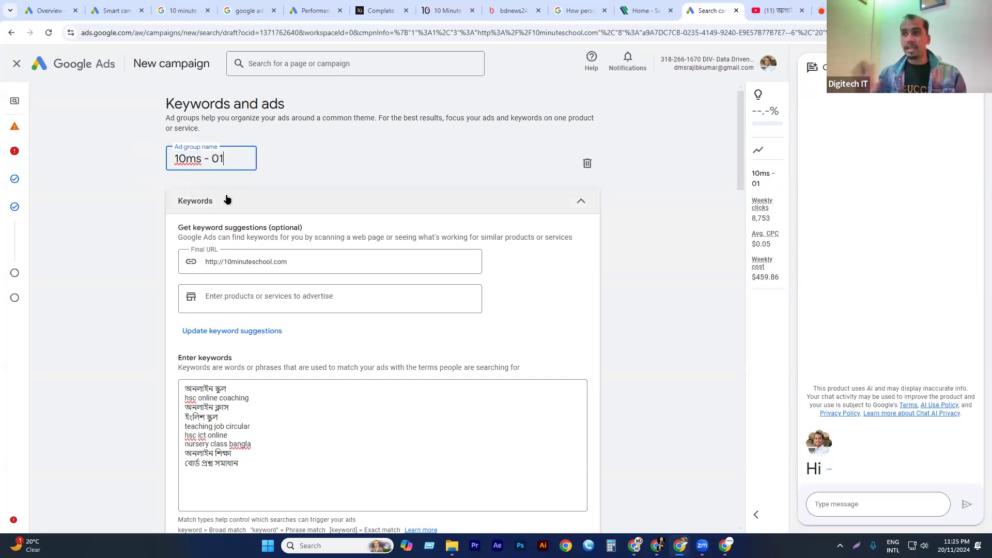
{"action": "left_click", "coordinate": [311, 176]}
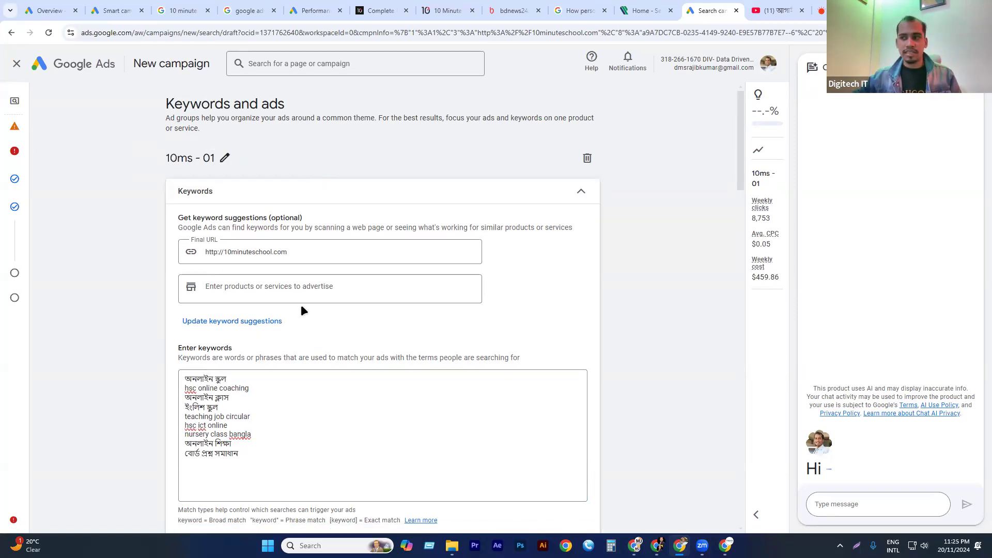
Examine the suggested Bangla and English keywords in the ad group's keyword list.
{"action": "scroll", "coordinate": [303, 310], "scroll_direction": "down", "scroll_amount": 2}
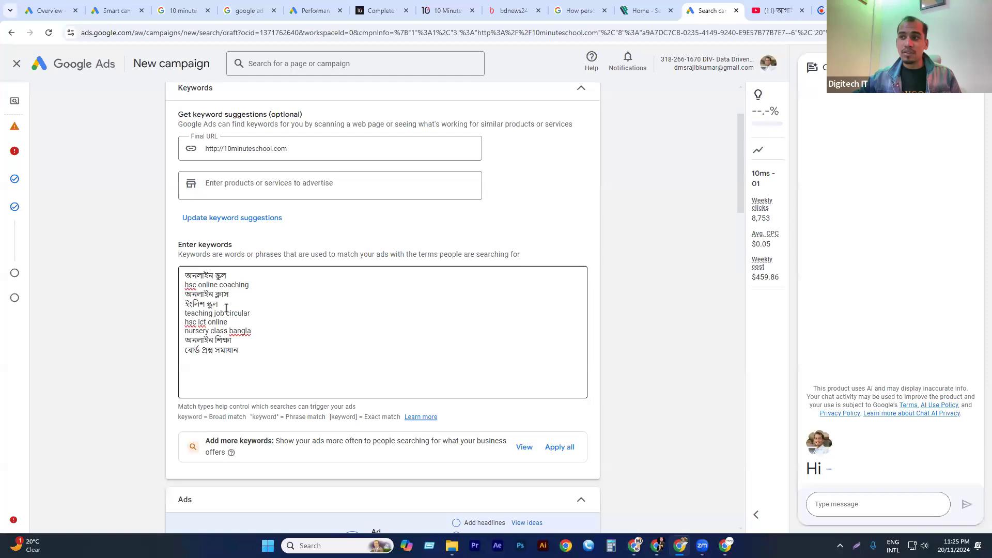
{"action": "key", "text": "ctrl+a"}
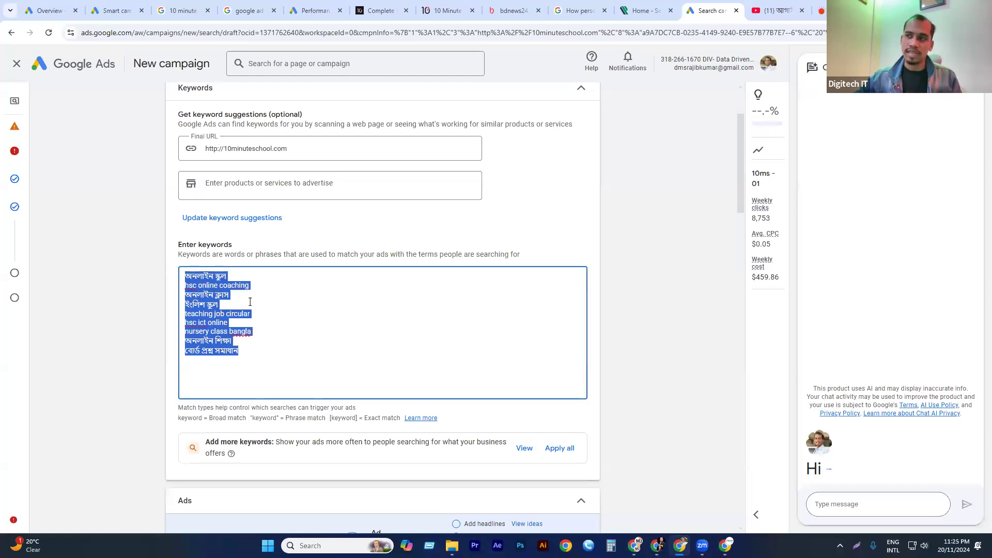
{"action": "double_click", "coordinate": [220, 276]}
{"action": "left_click", "coordinate": [206, 285]}
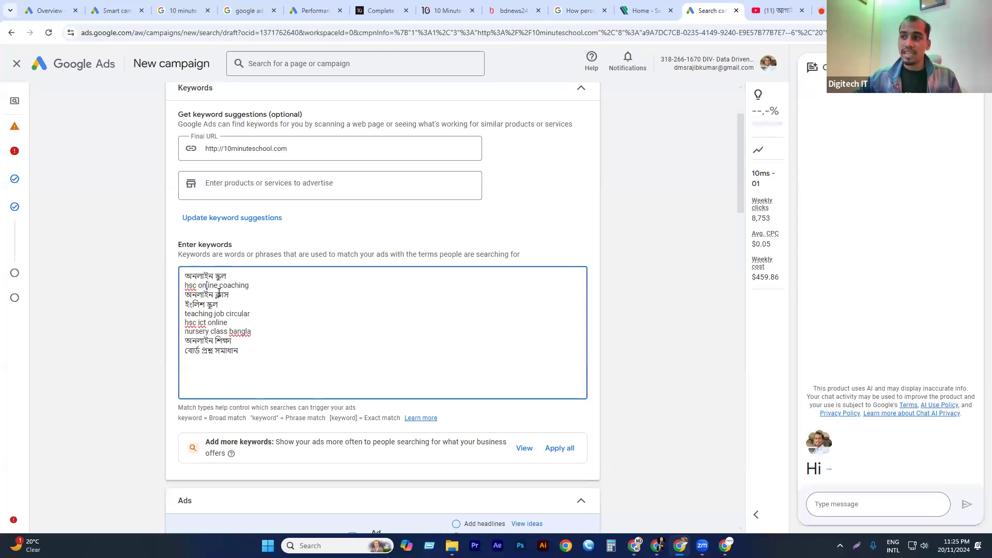
{"action": "left_click_drag", "start_coordinate": [239, 295], "coordinate": [171, 289]}
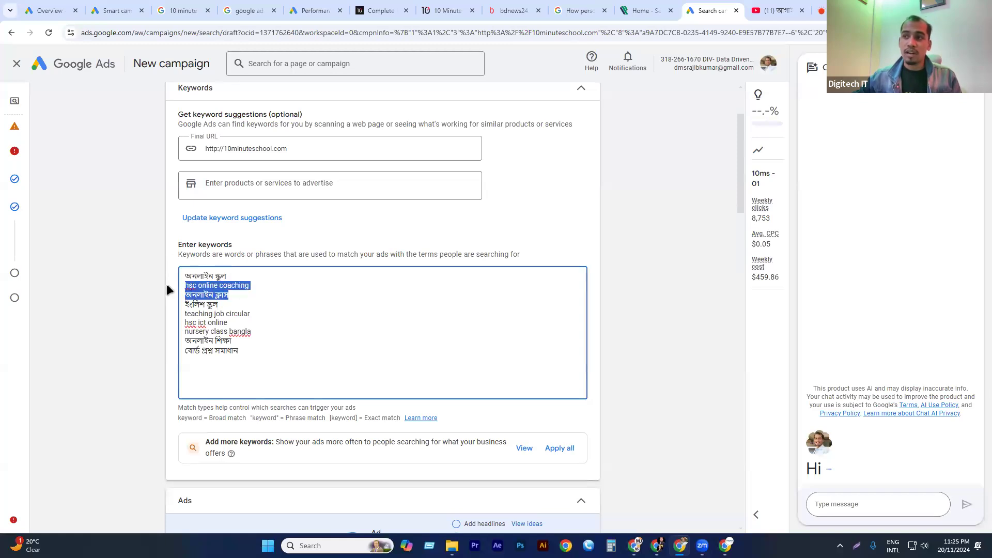
{"action": "double_click", "coordinate": [220, 314]}
{"action": "left_click_drag", "start_coordinate": [229, 323], "coordinate": [173, 315]}
{"action": "left_click_drag", "start_coordinate": [238, 355], "coordinate": [170, 263]}
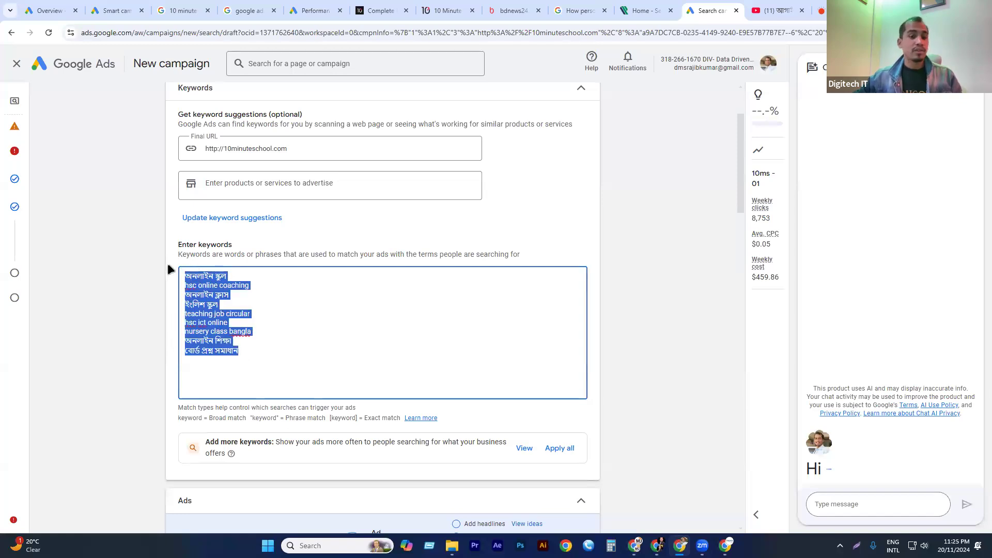
{"action": "left_click_drag", "start_coordinate": [255, 369], "coordinate": [158, 229]}
Cut the entire suggested keyword list and paste it back into the keyword box.
{"action": "left_click_drag", "start_coordinate": [265, 356], "coordinate": [169, 257]}
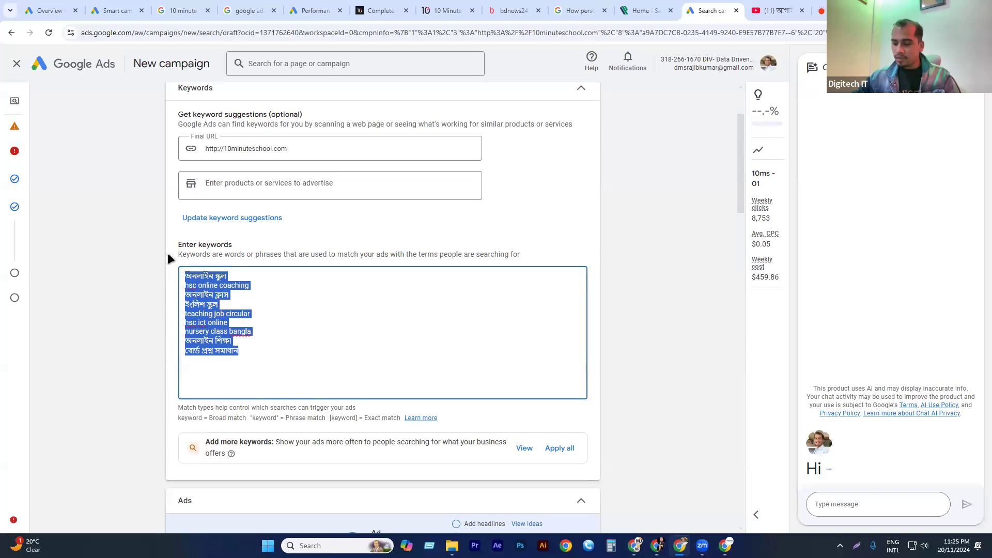
{"action": "key", "text": "ctrl+x"}
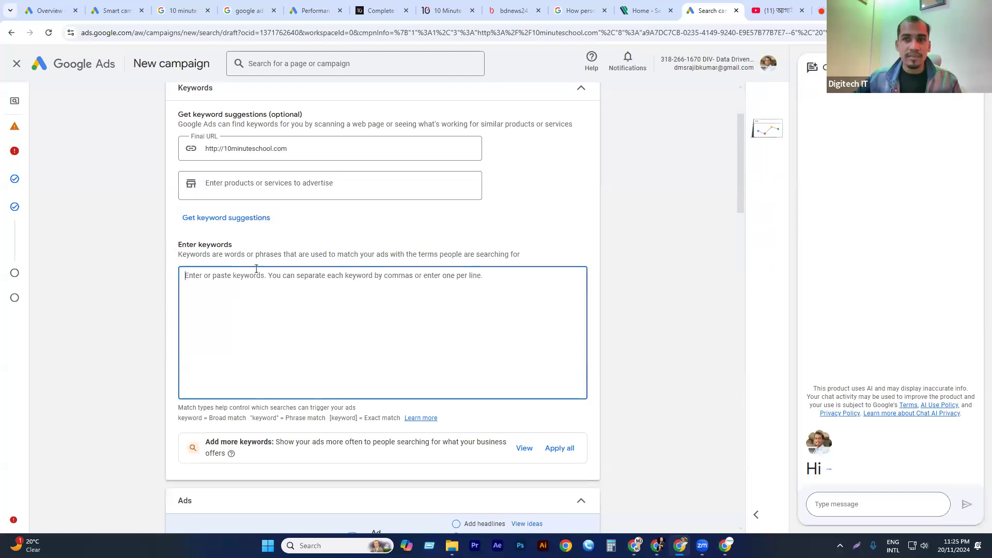
{"action": "key", "text": "ctrl+v"}
{"action": "key", "text": "ctrl+a"}
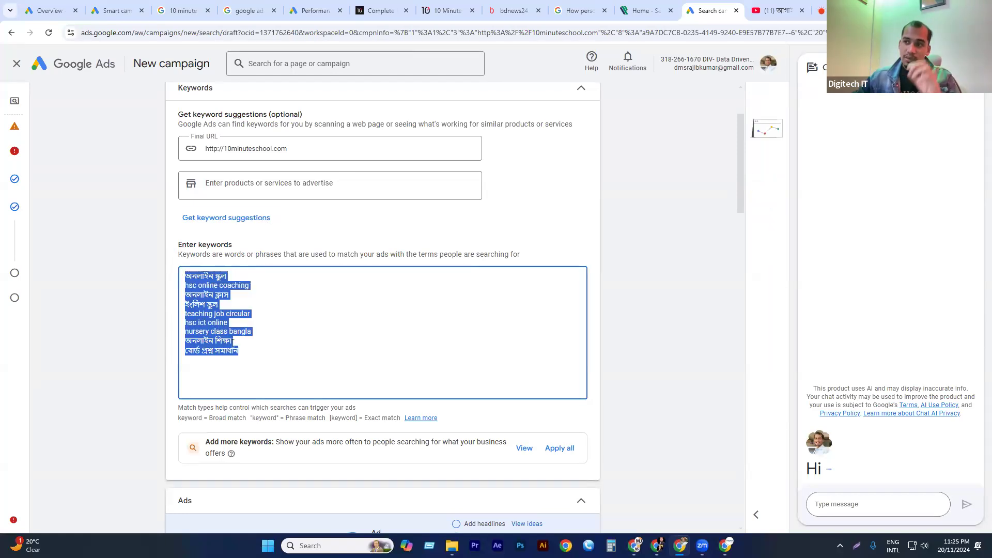
{"action": "left_click", "coordinate": [232, 343]}
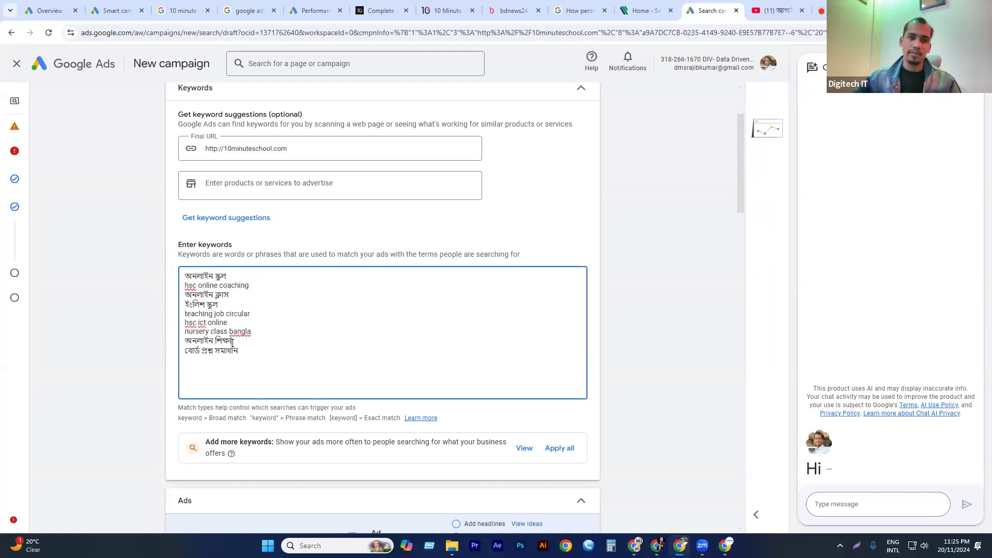
Examine the broad, phrase and exact match notation explained below the keyword list, comparing it with the entered keywords.
{"action": "scroll", "coordinate": [301, 275], "scroll_direction": "down", "scroll_amount": 1}
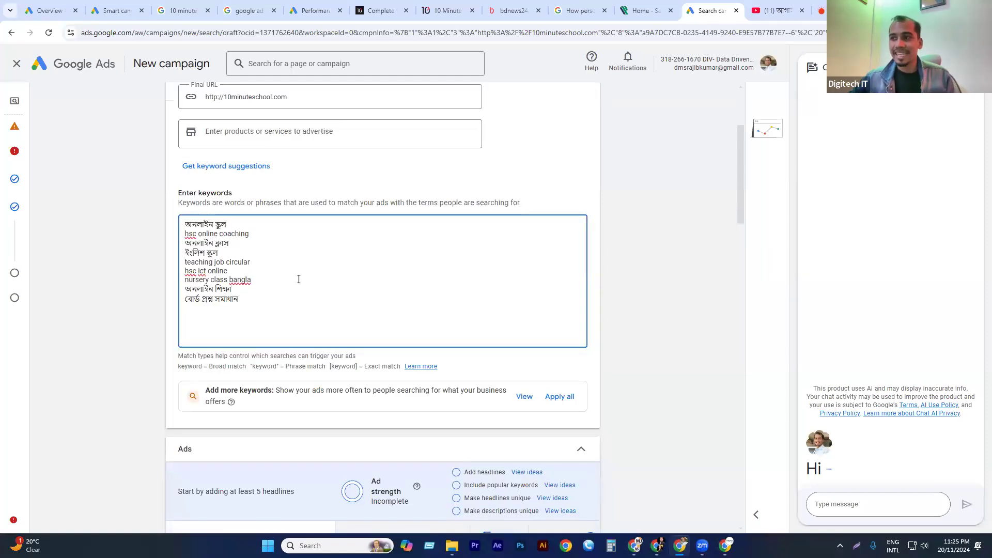
{"action": "left_click_drag", "start_coordinate": [177, 366], "coordinate": [206, 367]}
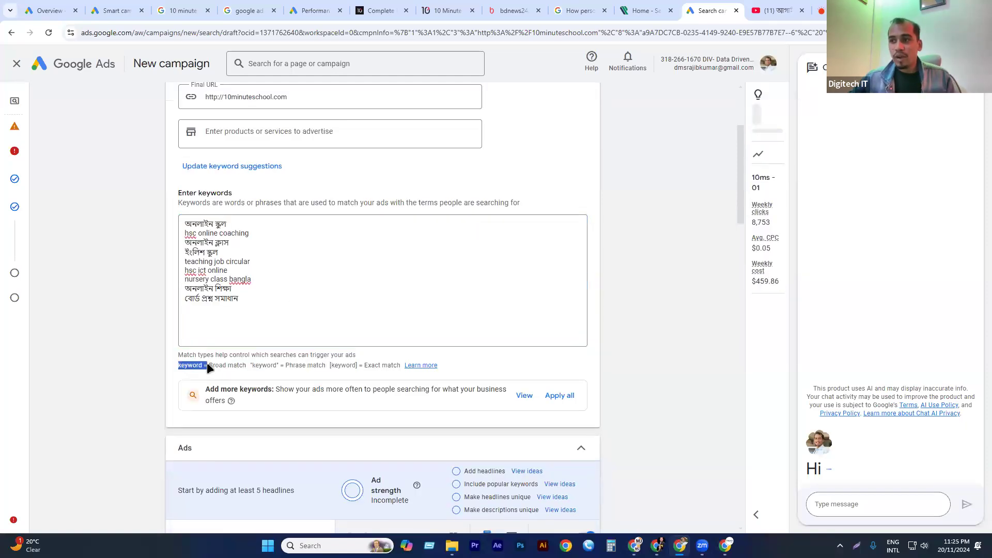
{"action": "left_click", "coordinate": [225, 365]}
{"action": "triple_click", "coordinate": [225, 365]}
{"action": "left_click_drag", "start_coordinate": [277, 364], "coordinate": [167, 374]}
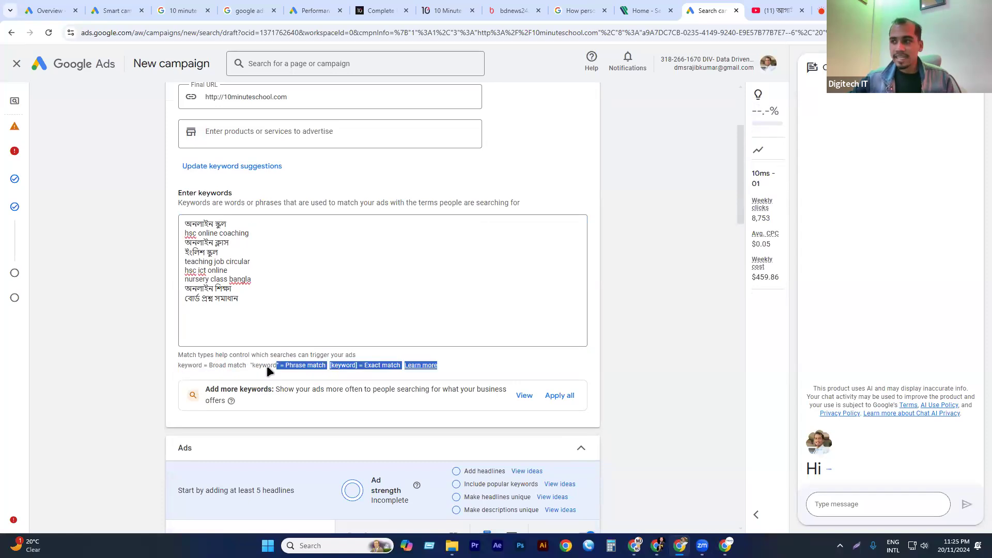
{"action": "left_click", "coordinate": [286, 366]}
{"action": "left_click_drag", "start_coordinate": [284, 366], "coordinate": [402, 366]}
{"action": "left_click", "coordinate": [473, 367]}
{"action": "left_click_drag", "start_coordinate": [479, 368], "coordinate": [161, 345]}
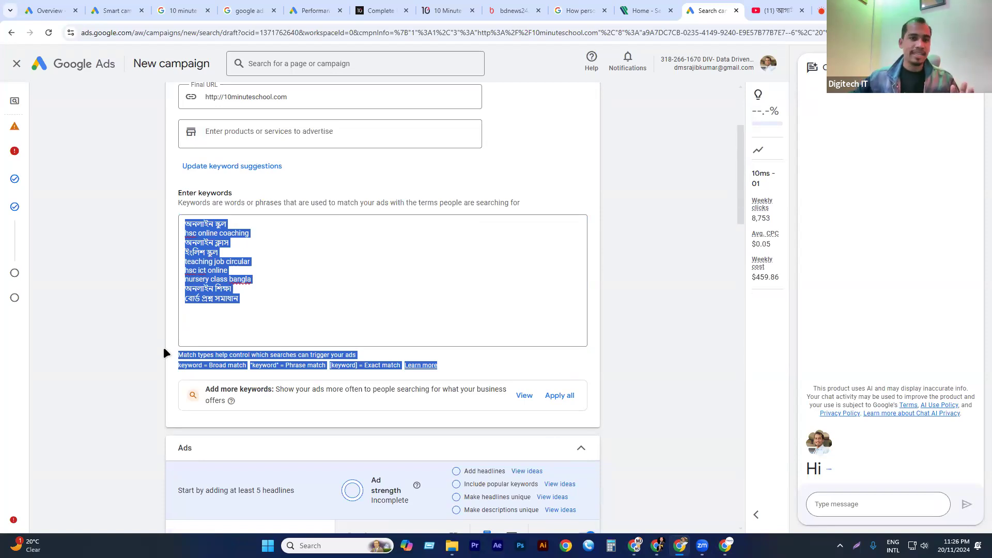
{"action": "left_click", "coordinate": [164, 350]}
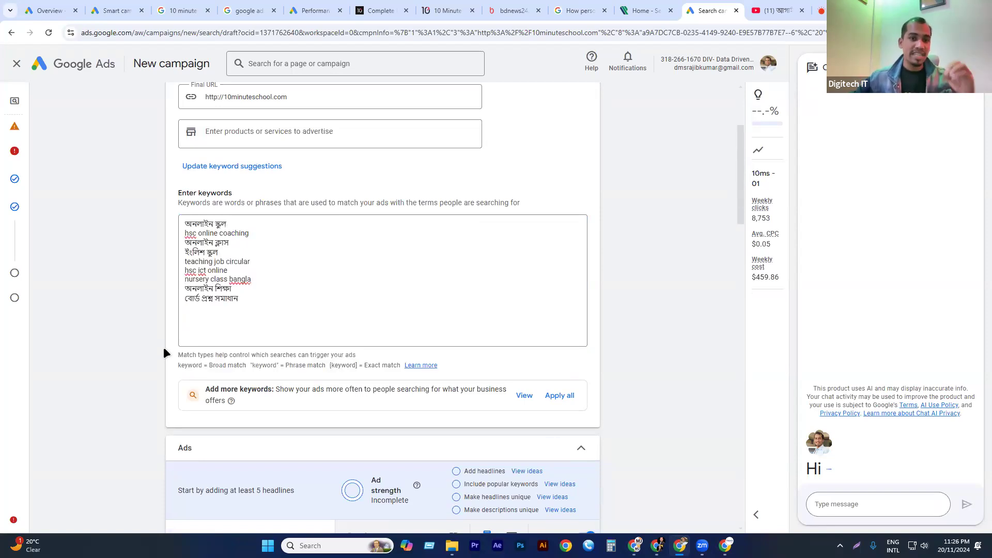
{"action": "left_click", "coordinate": [219, 334]}
{"action": "scroll", "coordinate": [247, 321], "scroll_direction": "down", "scroll_amount": 1}
{"action": "left_click_drag", "start_coordinate": [279, 262], "coordinate": [154, 144]}
{"action": "left_click", "coordinate": [152, 252]}
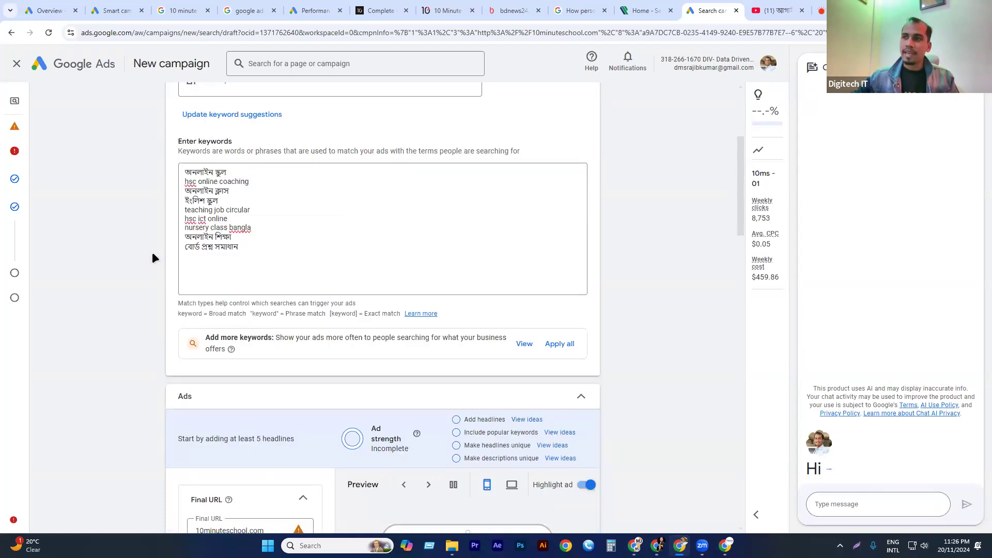
{"action": "left_click_drag", "start_coordinate": [255, 249], "coordinate": [153, 135]}
Set the ad's display path to ielts/course, keeping 10minuteschool.com as the final URL.
{"action": "scroll", "coordinate": [288, 299], "scroll_direction": "down", "scroll_amount": 3}
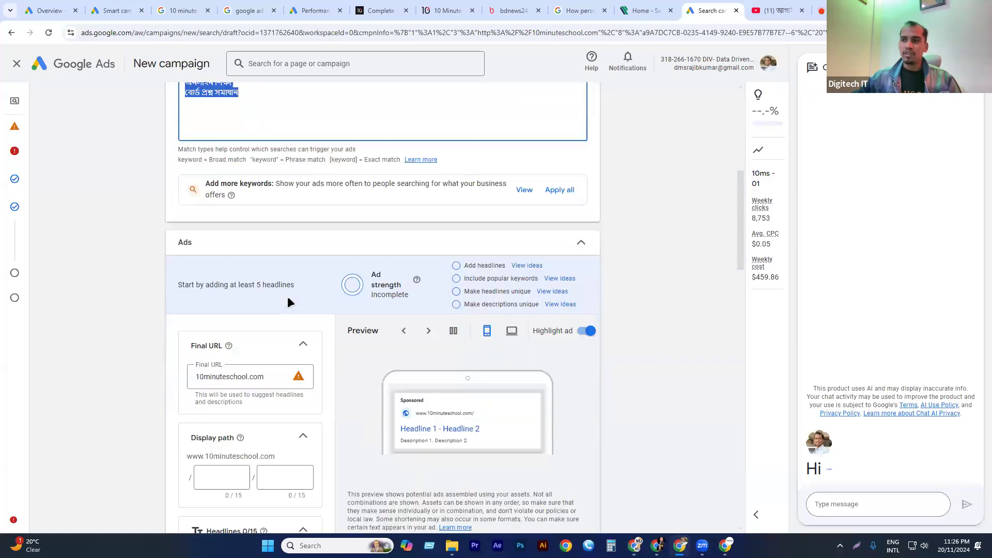
{"action": "left_click", "coordinate": [265, 379]}
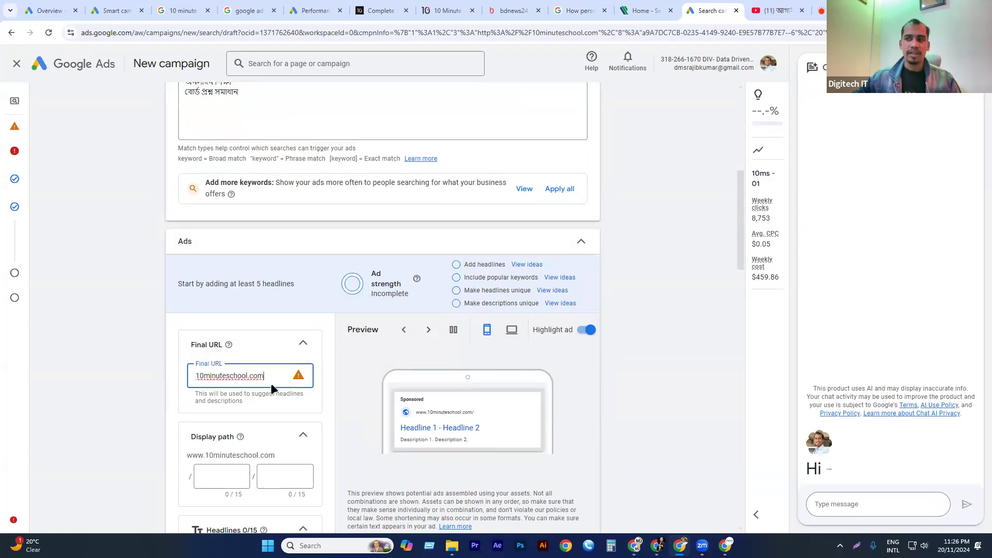
{"action": "scroll", "coordinate": [270, 380], "scroll_direction": "down", "scroll_amount": 2}
{"action": "left_click", "coordinate": [208, 378]}
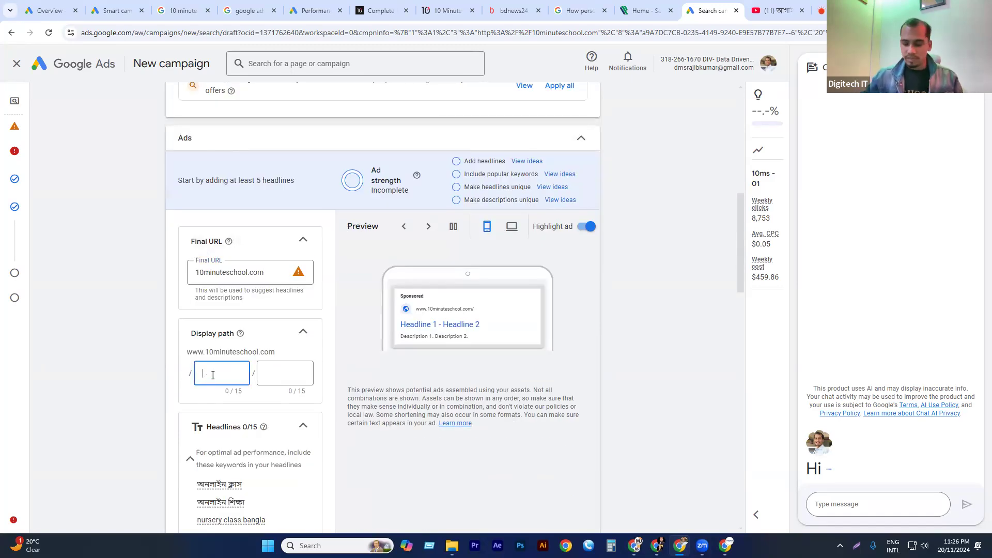
{"action": "type", "text": "ielts"}
{"action": "left_click", "coordinate": [277, 367]}
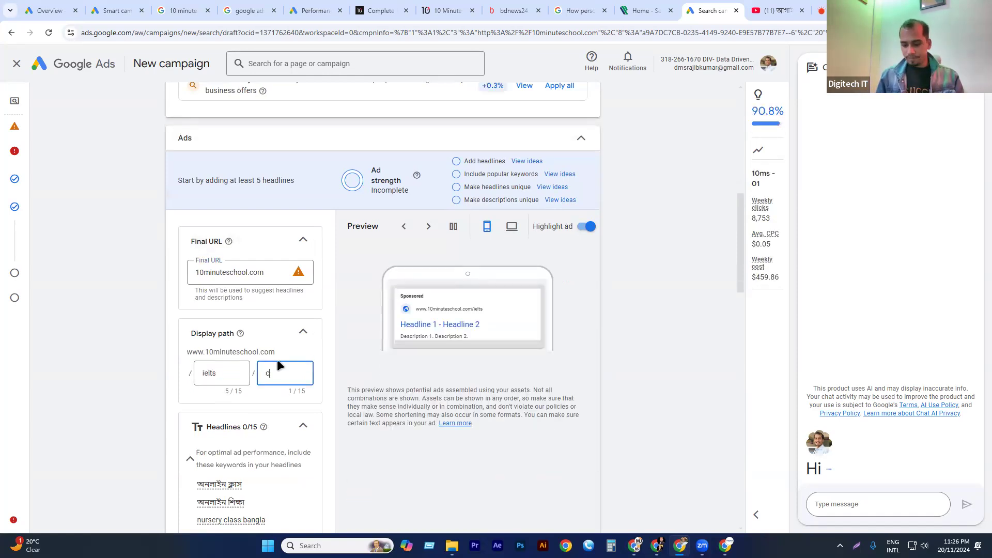
{"action": "type", "text": "course"}
Use the suggested keyword অনলাইন ক্লাস as the ad's first headline.
{"action": "scroll", "coordinate": [250, 395], "scroll_direction": "down", "scroll_amount": 3}
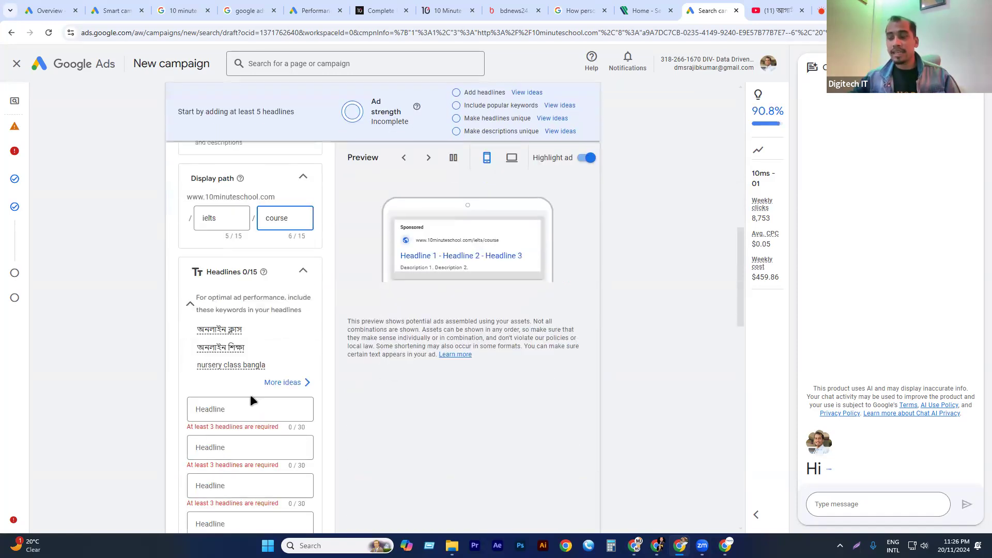
{"action": "scroll", "coordinate": [223, 271], "scroll_direction": "down", "scroll_amount": 1}
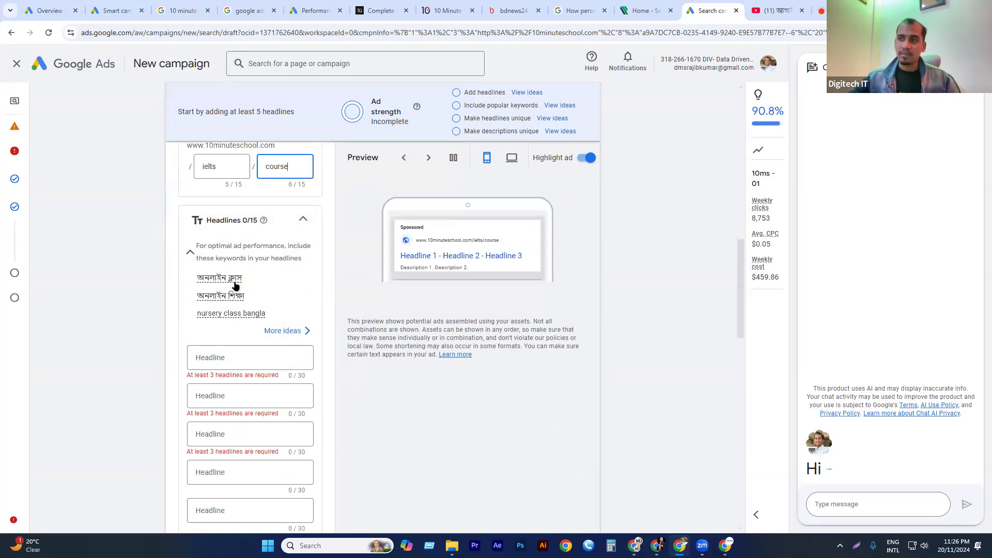
{"action": "left_click", "coordinate": [219, 284]}
{"action": "left_click", "coordinate": [232, 355]}
{"action": "left_click_drag", "start_coordinate": [254, 279], "coordinate": [233, 357]}
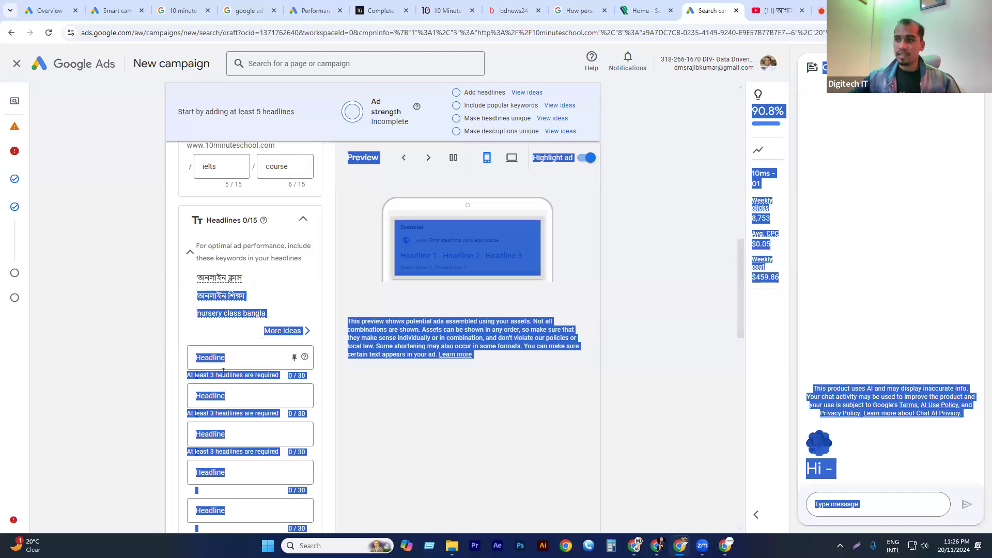
{"action": "left_click", "coordinate": [221, 379]}
{"action": "left_click", "coordinate": [216, 357]}
{"action": "type", "text": "অনলাইন ক্লাস"}
Enter "10ms Online Class" as the ad's second headline.
{"action": "left_click", "coordinate": [406, 419]}
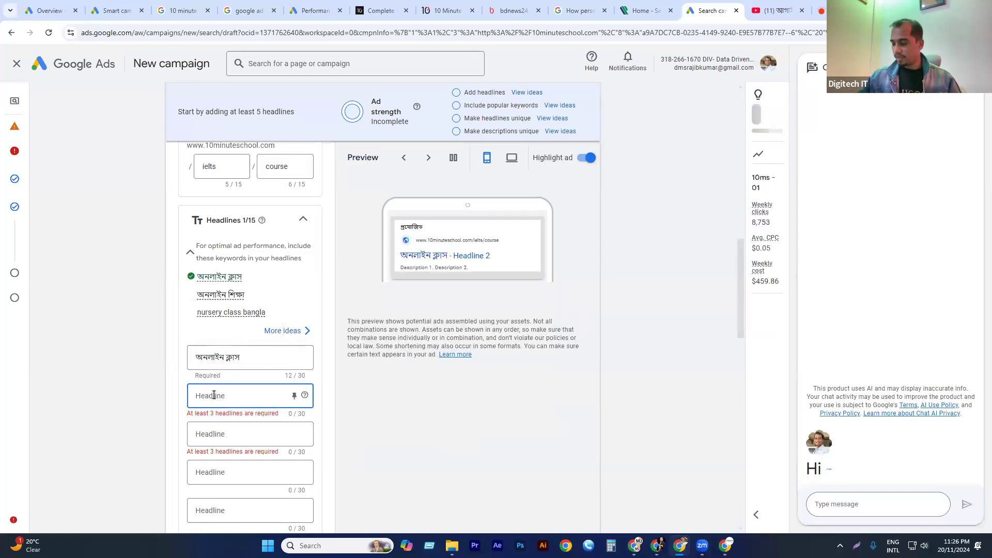
{"action": "type", "text": "1"}
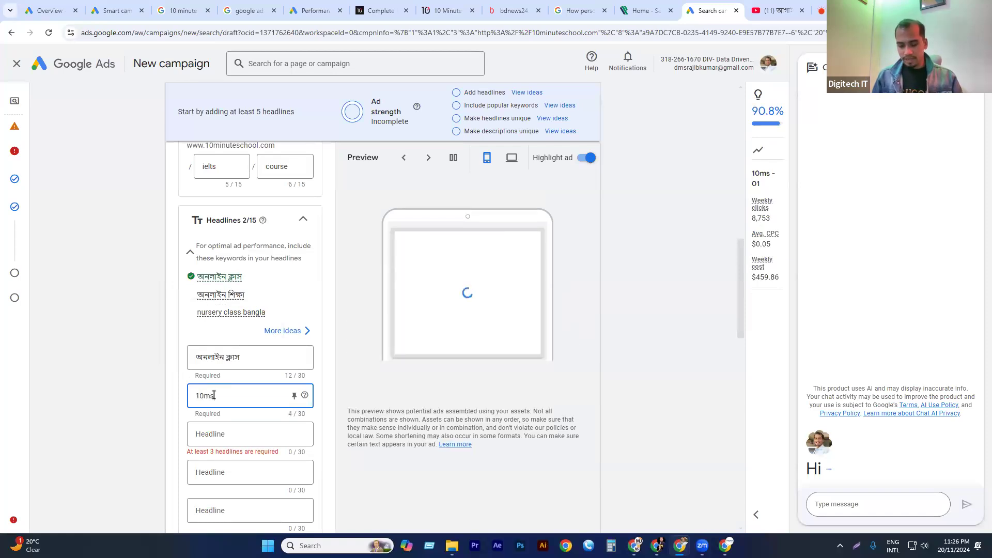
{"action": "type", "text": "0ms"}
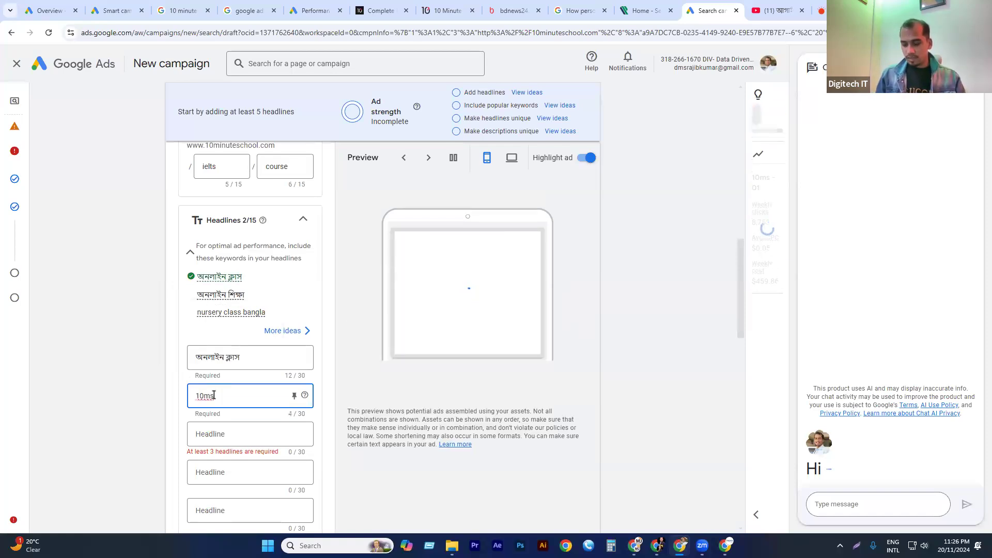
{"action": "type", "text": " Online Class"}
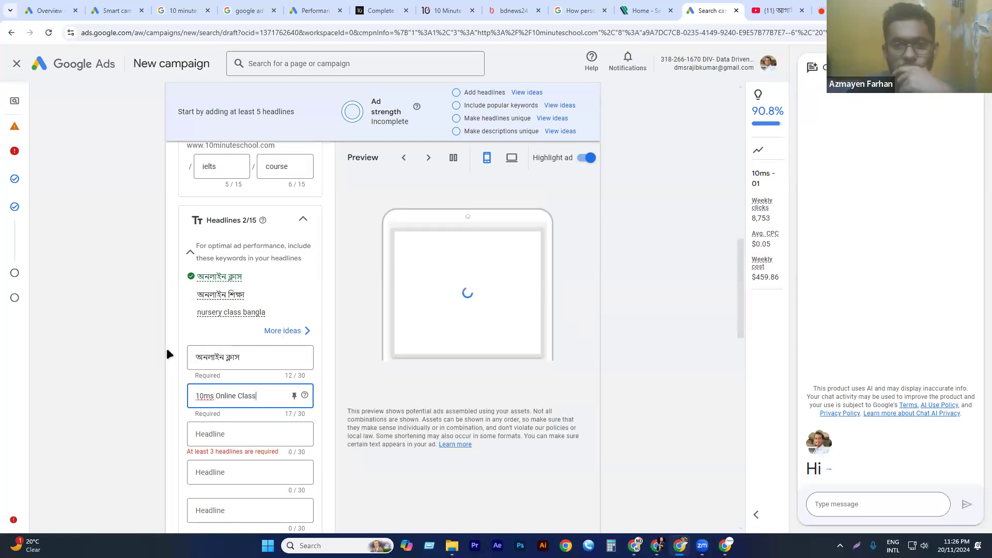
Enter "IELTS Course" as the ad's third headline.
{"action": "scroll", "coordinate": [171, 351], "scroll_direction": "down", "scroll_amount": 1}
{"action": "left_click", "coordinate": [224, 386]}
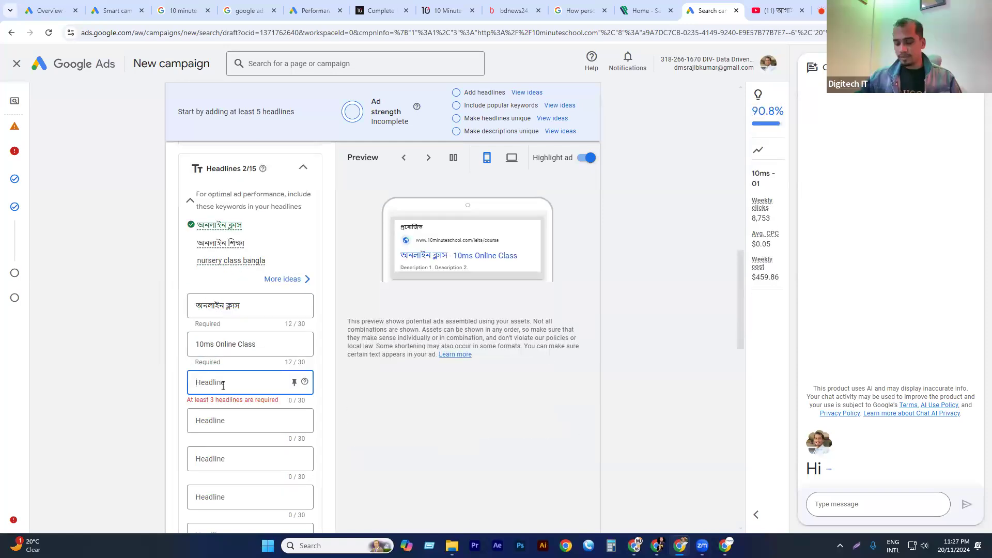
{"action": "type", "text": "IE"}
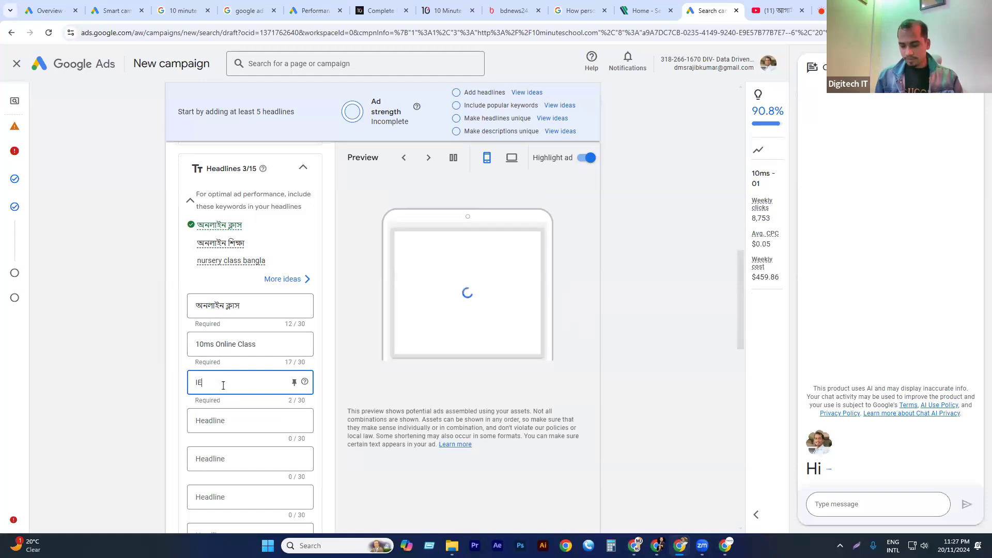
{"action": "type", "text": "LTS"}
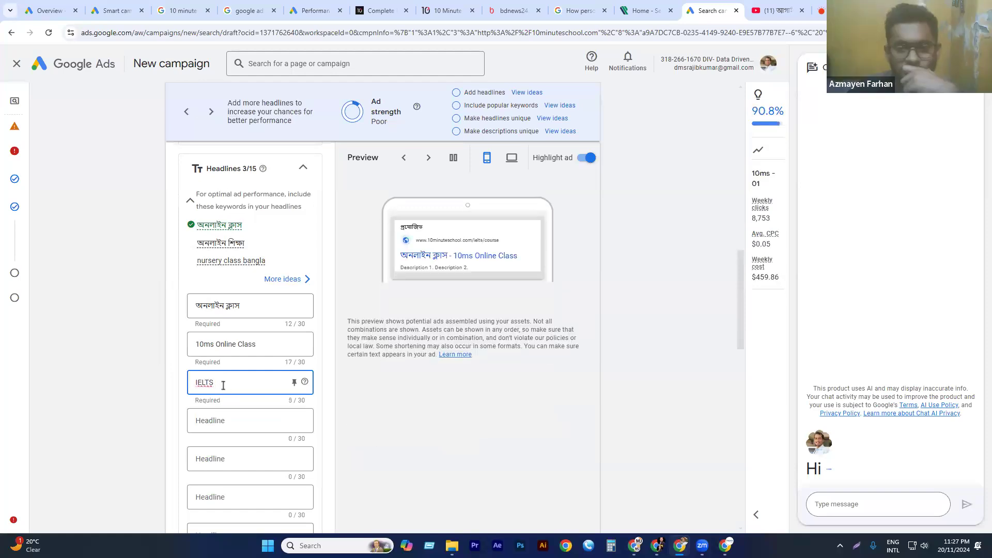
{"action": "type", "text": " Course"}
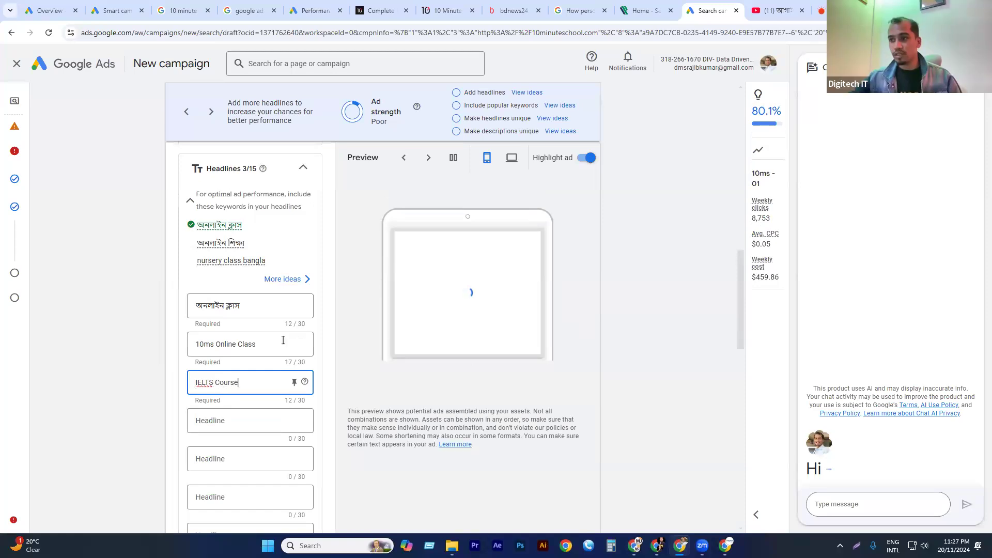
{"action": "key", "text": "Tab"}
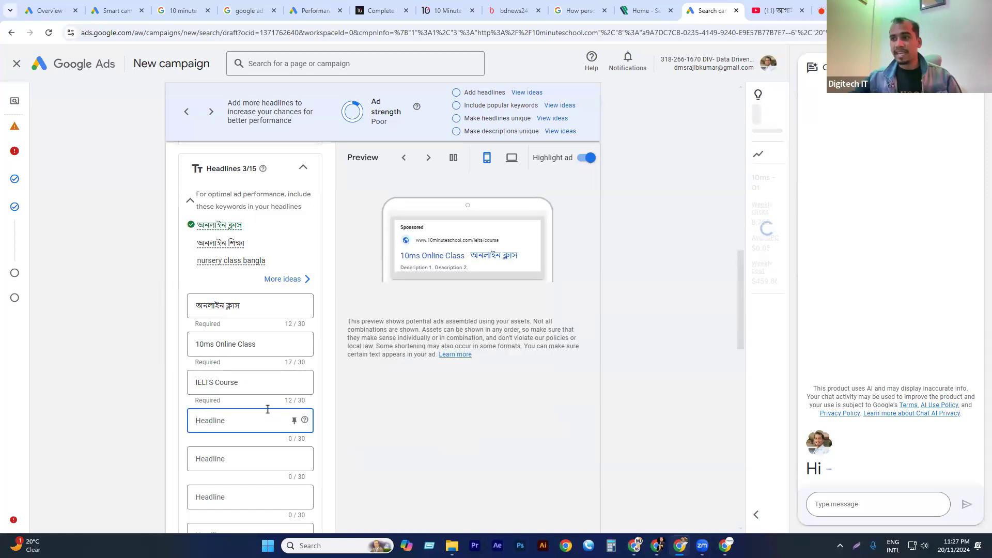
Copy the title of the sponsored 10 Minute School ad from the Google search results for 10 minute school.
{"action": "scroll", "coordinate": [231, 405], "scroll_direction": "down", "scroll_amount": 2}
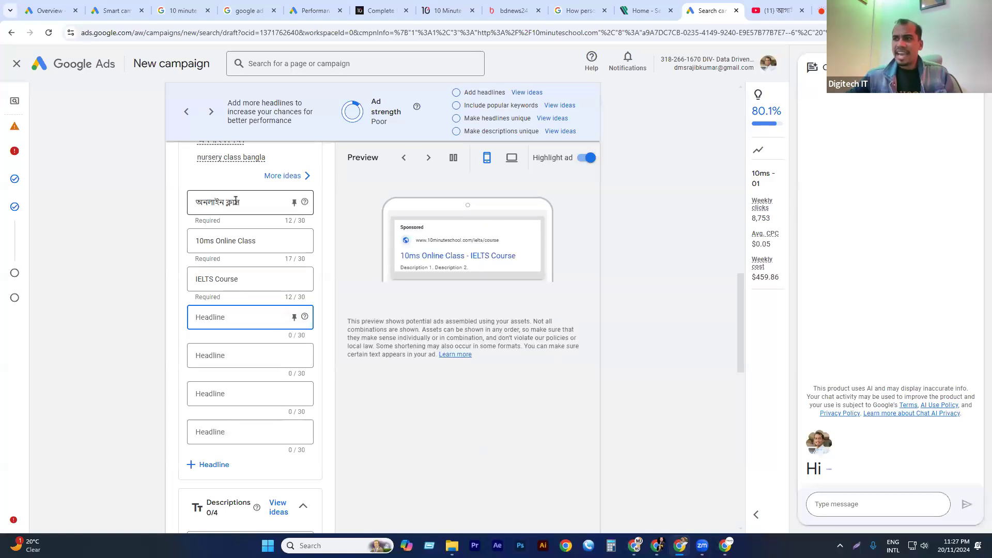
{"action": "left_click", "coordinate": [310, 11]}
{"action": "left_click", "coordinate": [183, 11]}
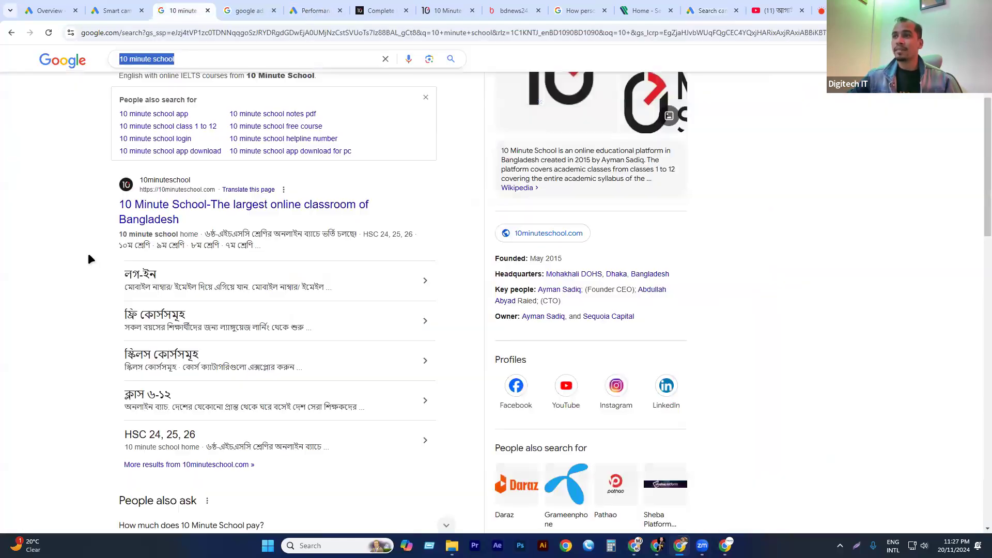
{"action": "scroll", "coordinate": [90, 259], "scroll_direction": "up", "scroll_amount": 3}
{"action": "left_click_drag", "start_coordinate": [137, 208], "coordinate": [298, 205]}
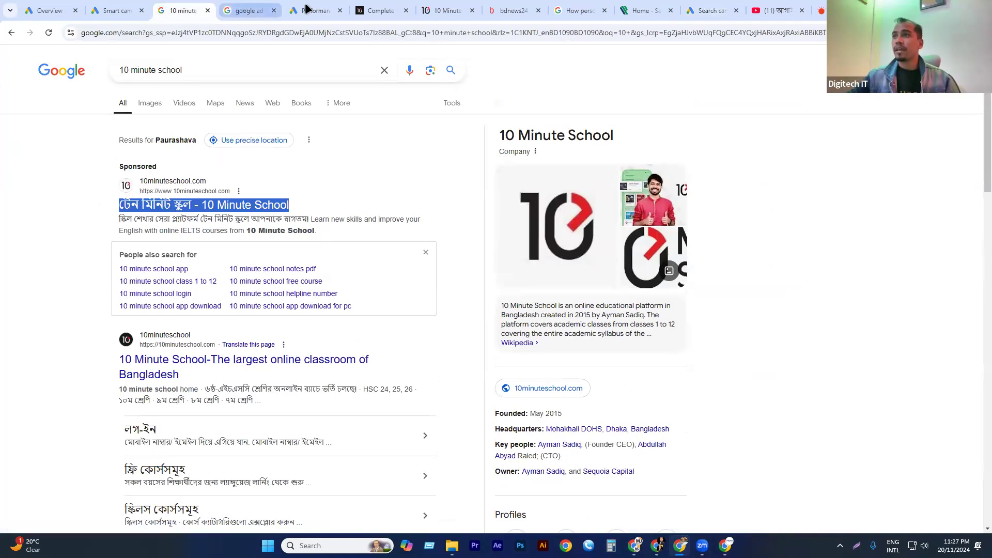
{"action": "left_click", "coordinate": [261, 10]}
{"action": "left_click", "coordinate": [326, 7]}
{"action": "left_click", "coordinate": [127, 7]}
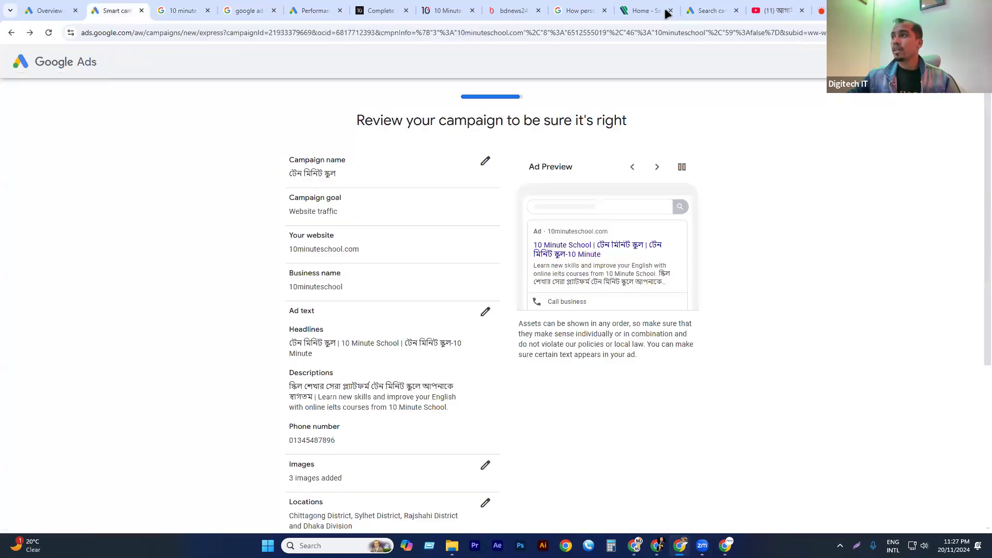
Split the copied ad title in the new Search campaign into টেন মিনিট স্কুল as the fourth headline and 10 Minute School as the fifth, without the dash.
{"action": "left_click", "coordinate": [702, 10]}
{"action": "type", "text": "টেন মিনিট স্কুল - 10 Minute School"}
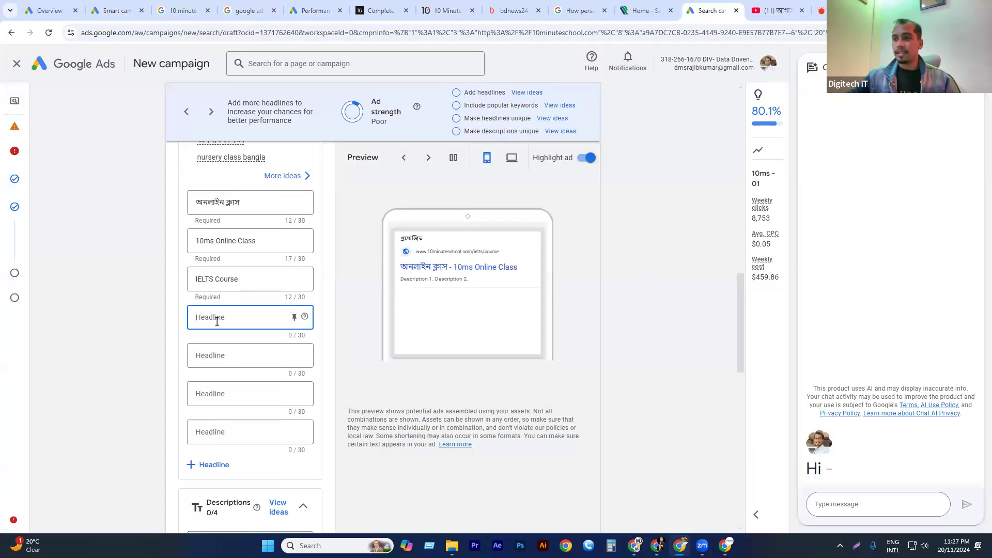
{"action": "left_click_drag", "start_coordinate": [228, 318], "coordinate": [311, 317]}
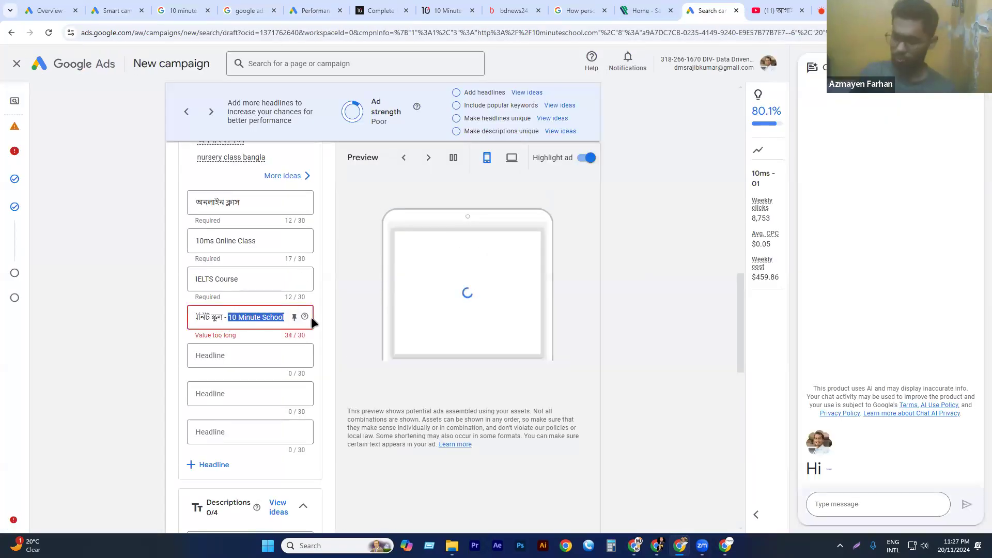
{"action": "key", "text": "BackSpace"}
{"action": "left_click", "coordinate": [225, 356]}
{"action": "type", "text": "10 Minute School"}
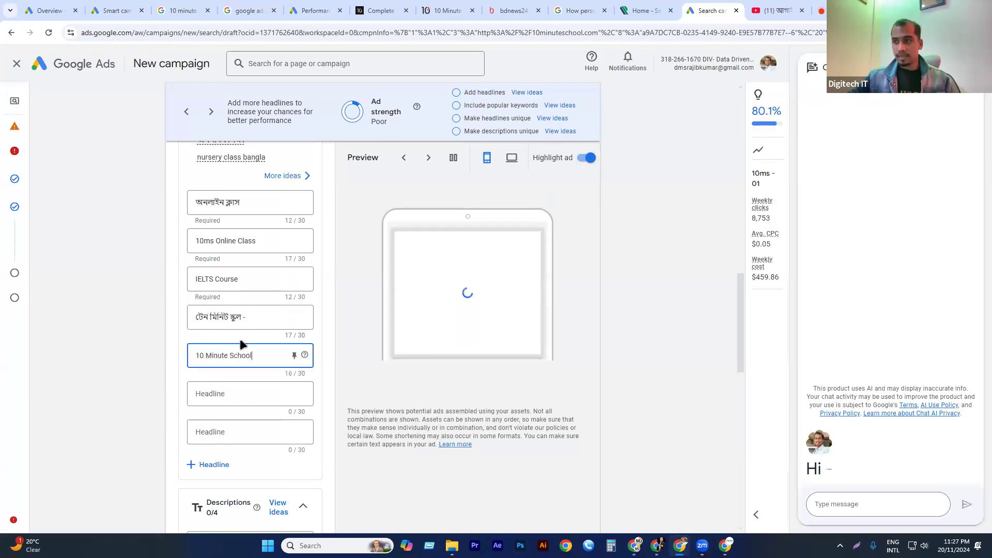
{"action": "left_click", "coordinate": [262, 320]}
{"action": "key", "text": "BackSpace"}
{"action": "key", "text": "BackSpace"}
Add "10ms", "IELTS" and "Online IELTS" as the sixth, seventh and eighth headlines.
{"action": "left_click", "coordinate": [220, 391]}
{"action": "type", "text": "10ms"}
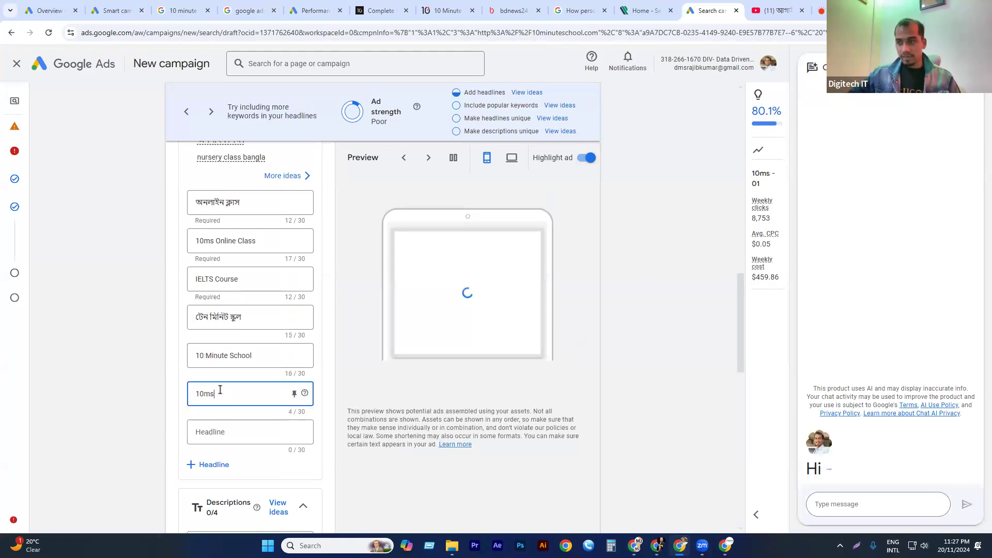
{"action": "left_click", "coordinate": [228, 432]}
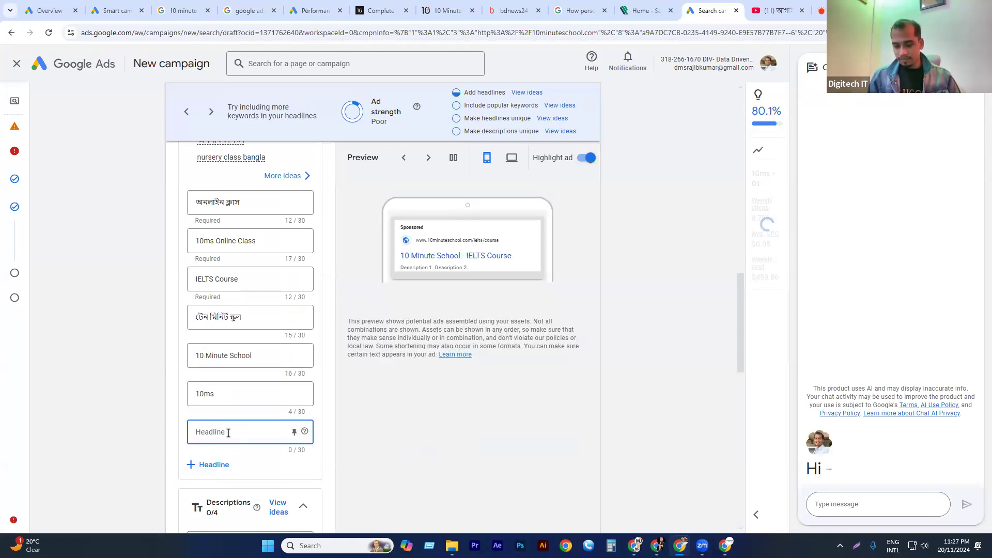
{"action": "type", "text": "IELTS"}
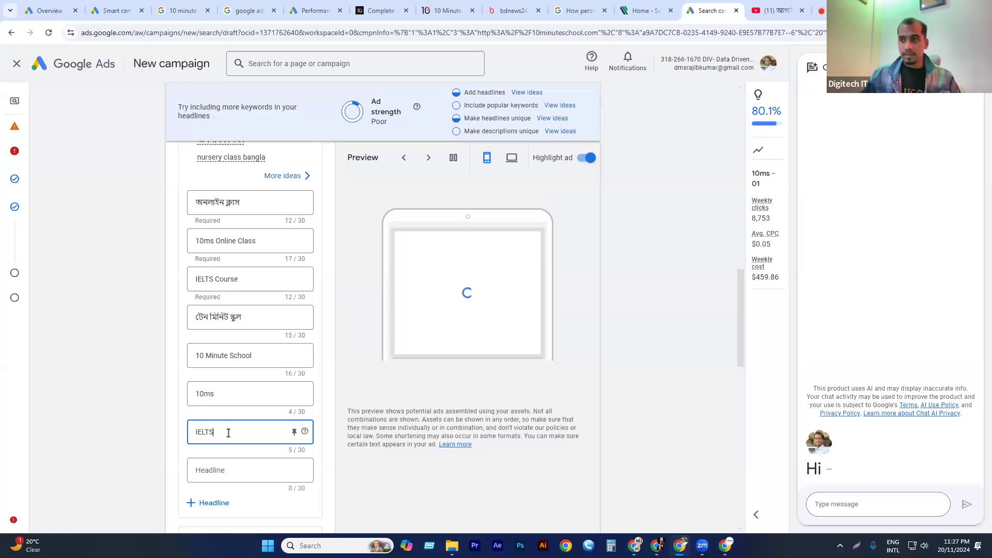
{"action": "left_click", "coordinate": [221, 473]}
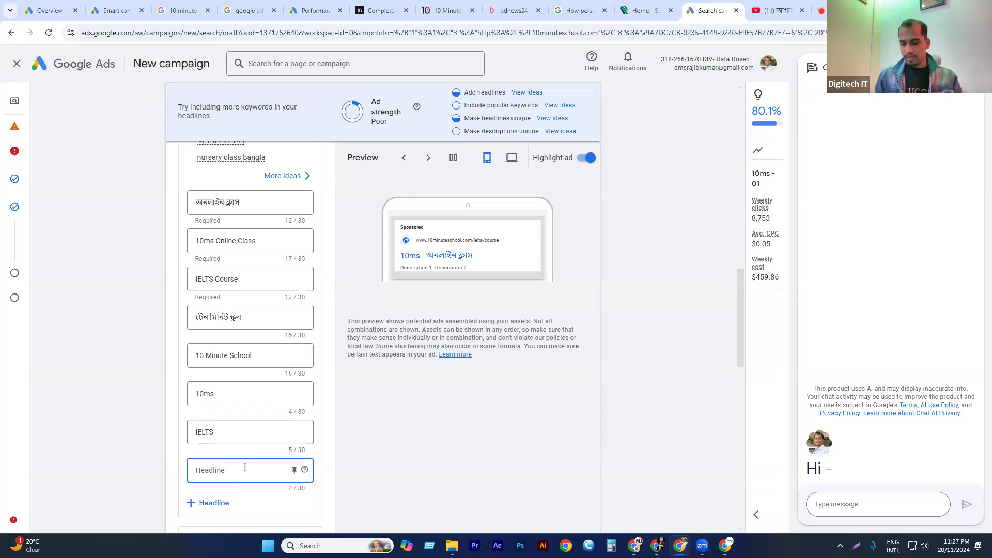
{"action": "type", "text": "Online "}
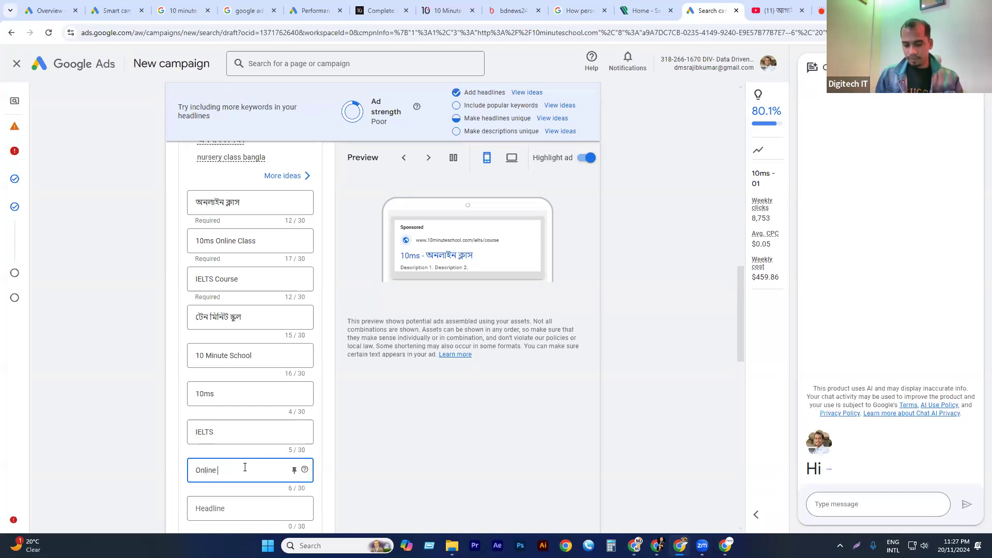
{"action": "type", "text": "IELTS"}
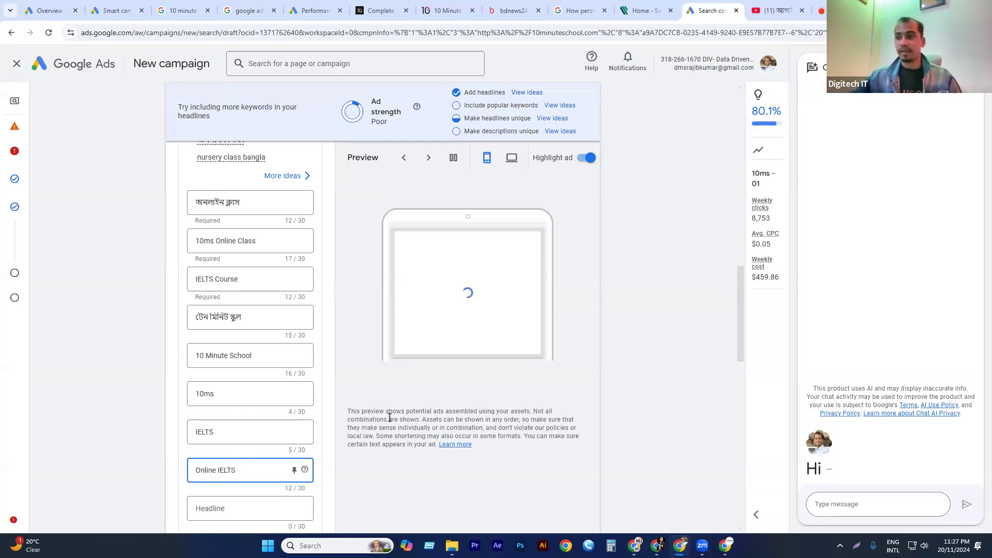
{"action": "left_click", "coordinate": [135, 239]}
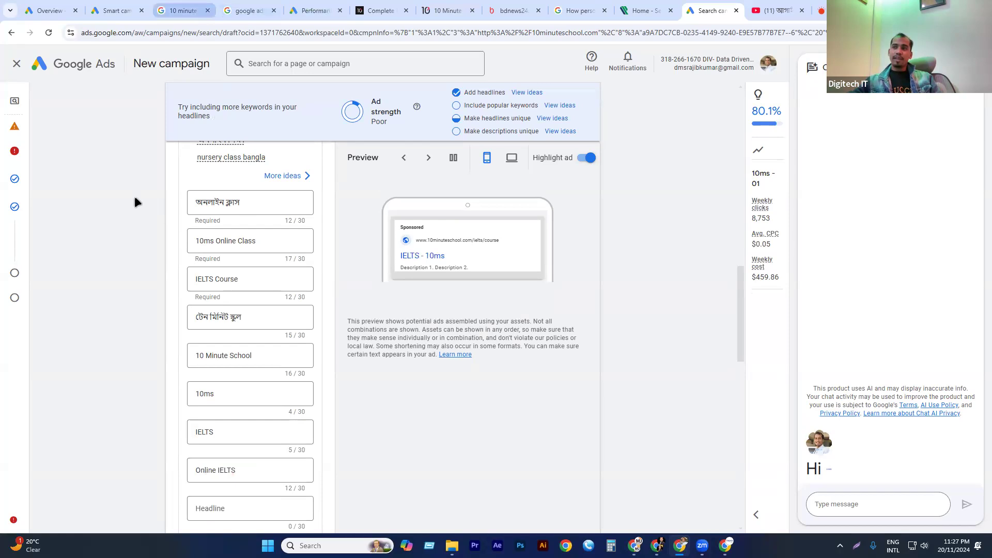
Examine how the sponsored 10 Minute School ad combines its headlines in the Google search results, and return to the campaign draft.
{"action": "left_click", "coordinate": [181, 11]}
{"action": "left_click_drag", "start_coordinate": [106, 204], "coordinate": [321, 218]}
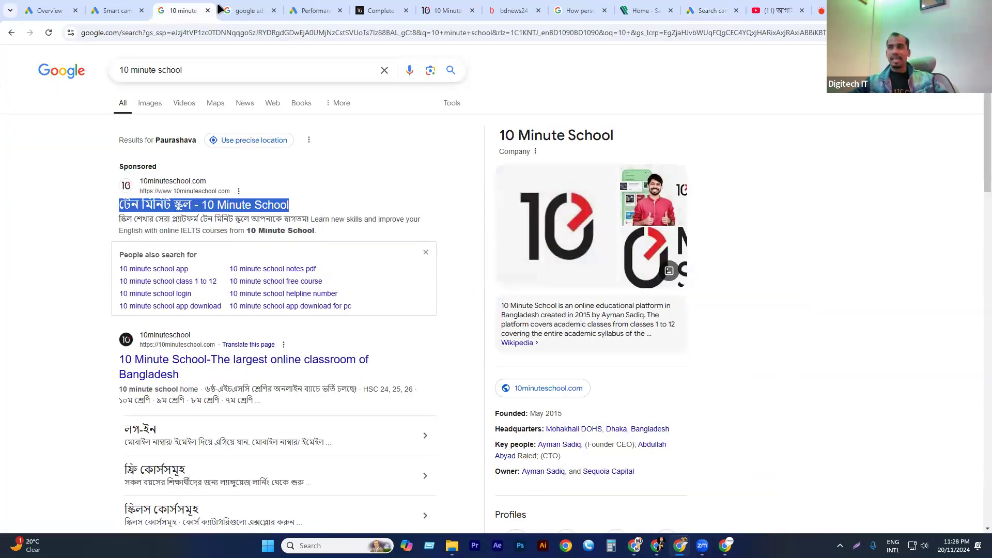
{"action": "left_click", "coordinate": [692, 9]}
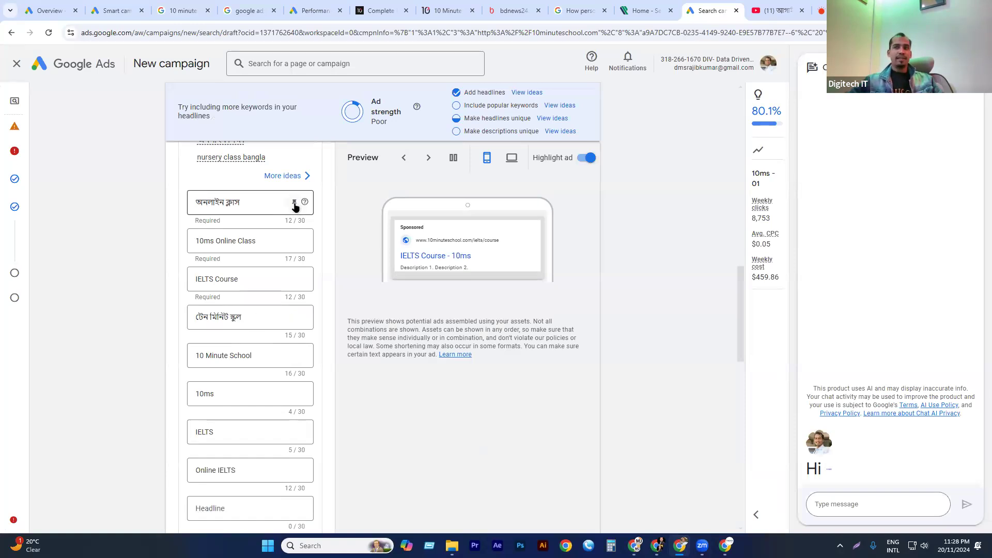
Pin the headline অনলাইন ক্লাস to position 1, 10ms Online Class to position 2 and টেন মিনিট স্কুল to position 3.
{"action": "left_click", "coordinate": [295, 203]}
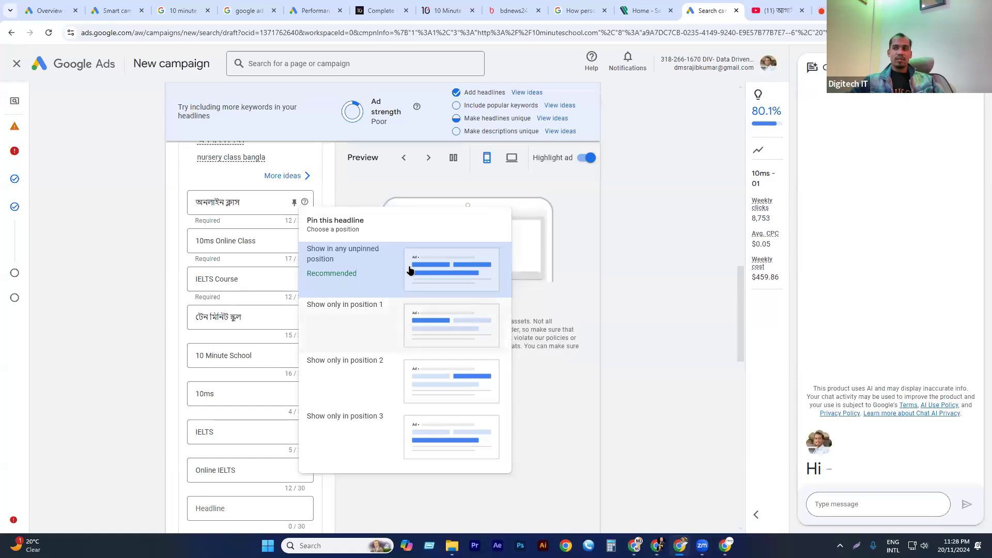
{"action": "left_click", "coordinate": [428, 325]}
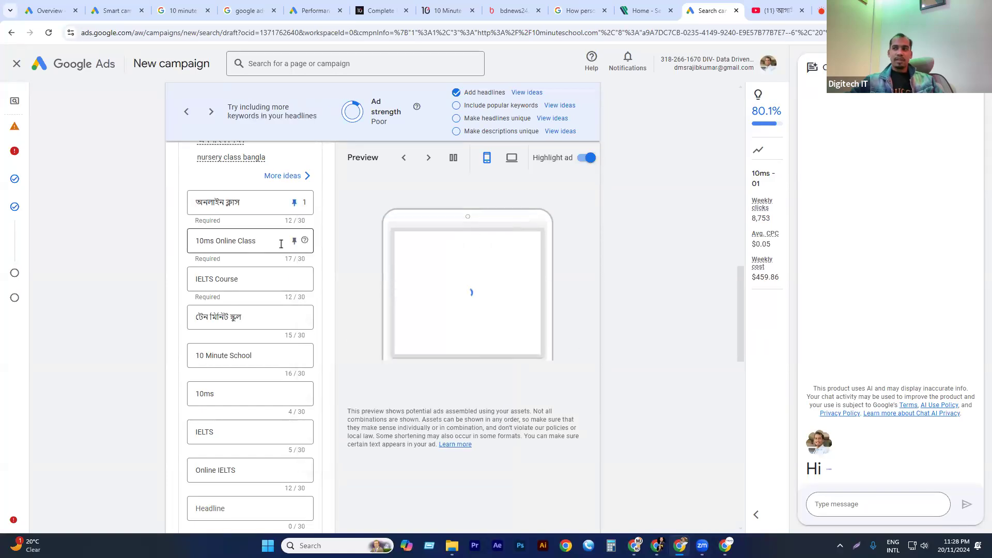
{"action": "left_click", "coordinate": [294, 242]}
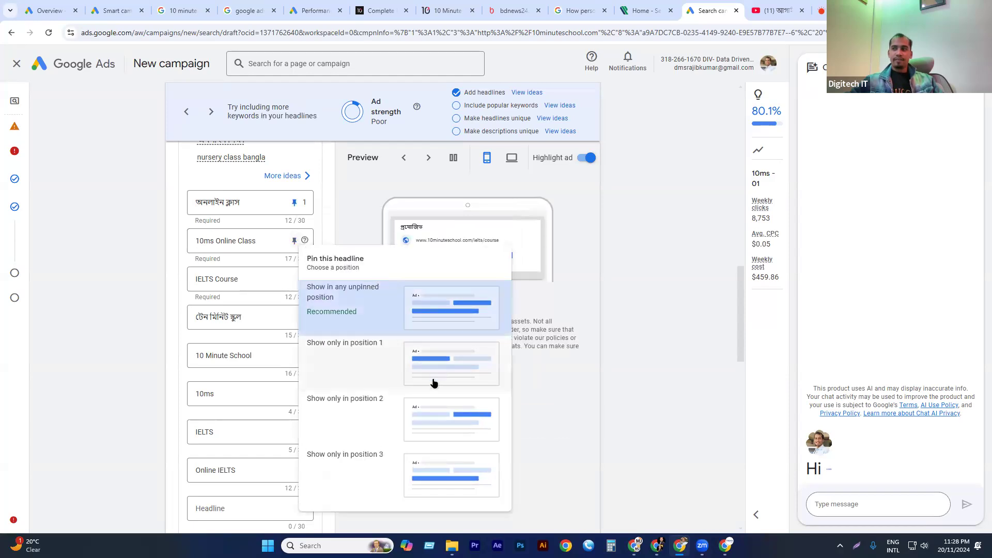
{"action": "left_click", "coordinate": [437, 421]}
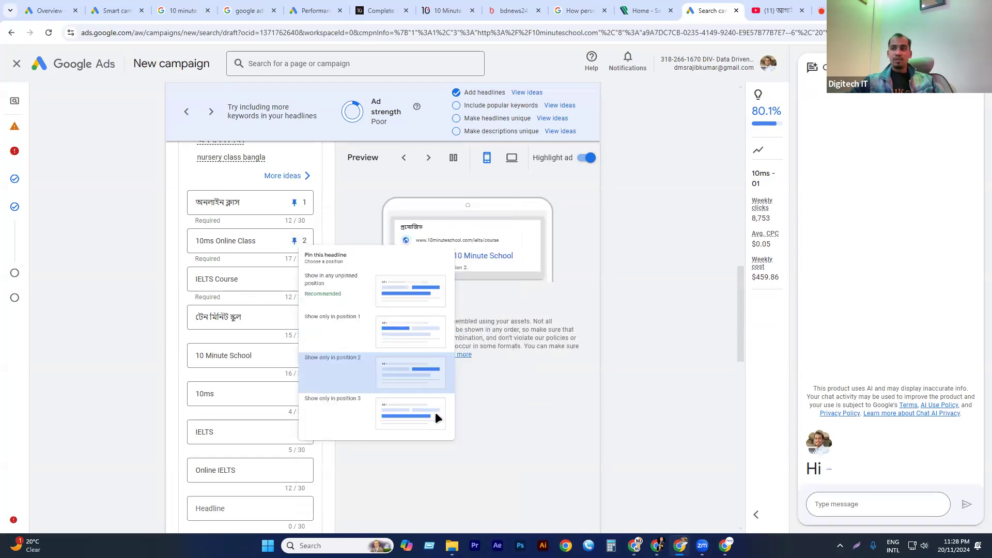
{"action": "left_click", "coordinate": [294, 316]}
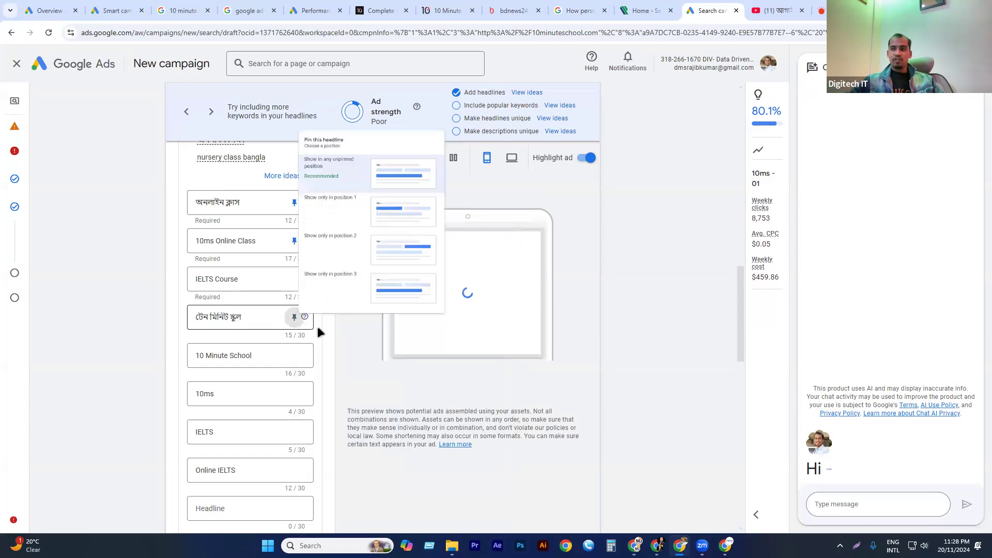
{"action": "left_click", "coordinate": [431, 278]}
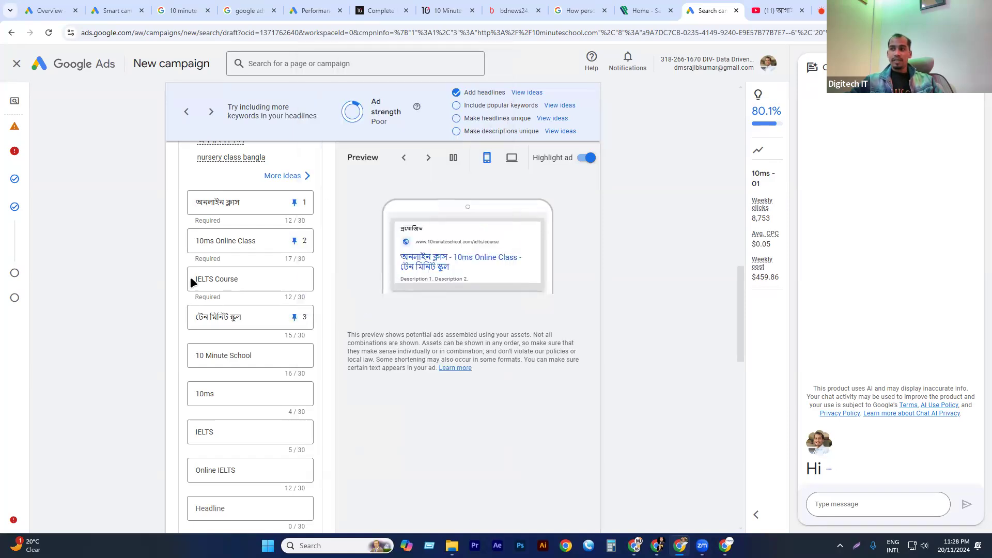
{"action": "left_click", "coordinate": [293, 355]}
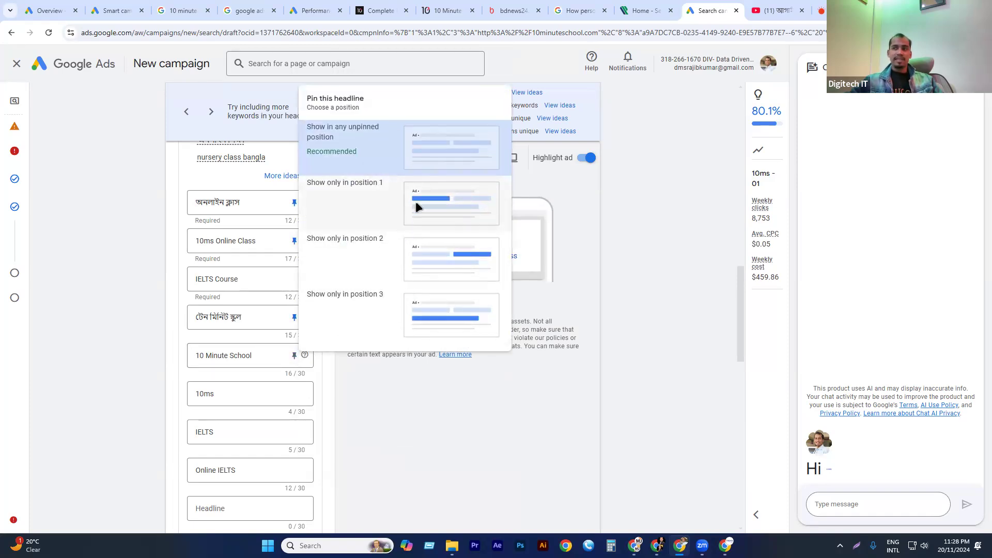
{"action": "left_click", "coordinate": [255, 207]}
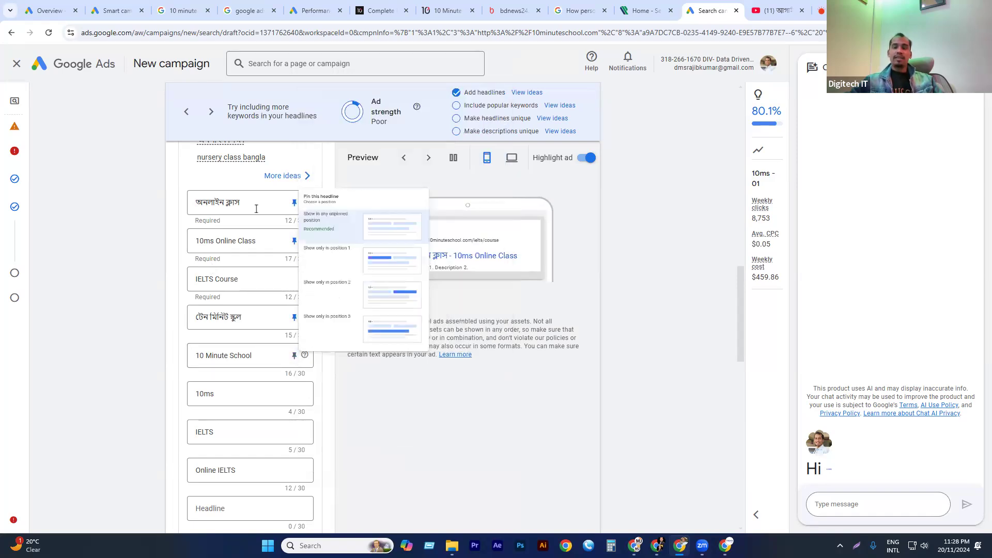
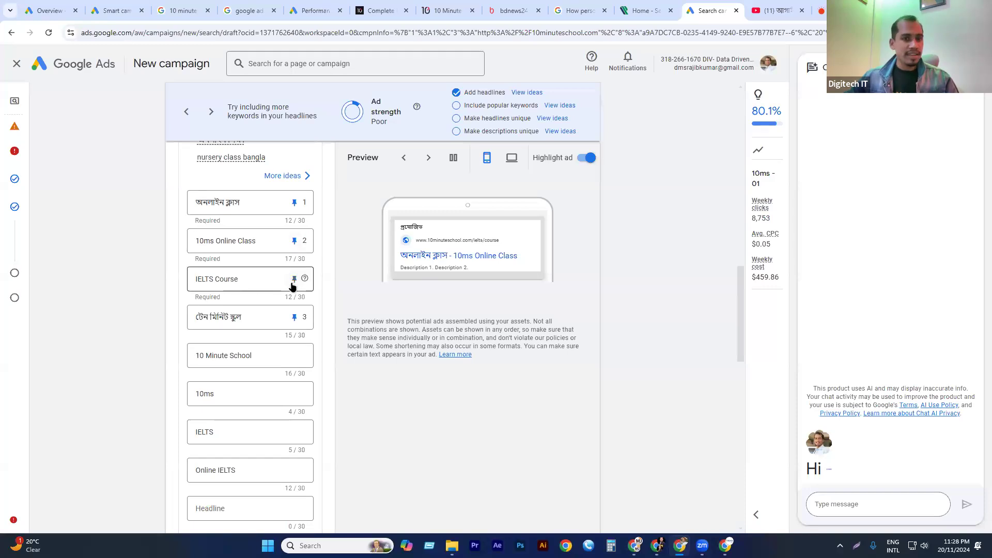
Add the suggested text "10 Minute School-The largest online classroom of Bangladesh" as the ad's first description.
{"action": "scroll", "coordinate": [279, 291], "scroll_direction": "down", "scroll_amount": 6}
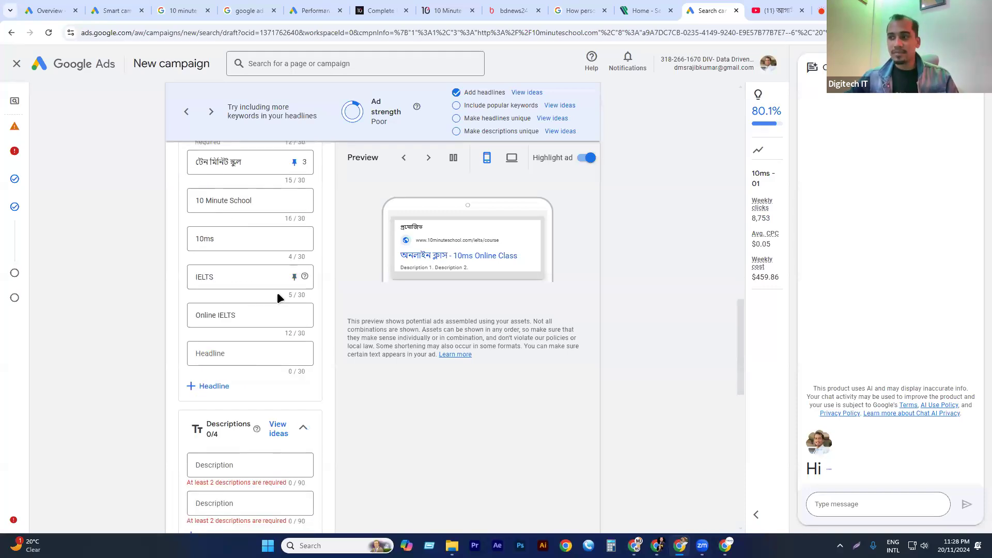
{"action": "left_click", "coordinate": [250, 311]}
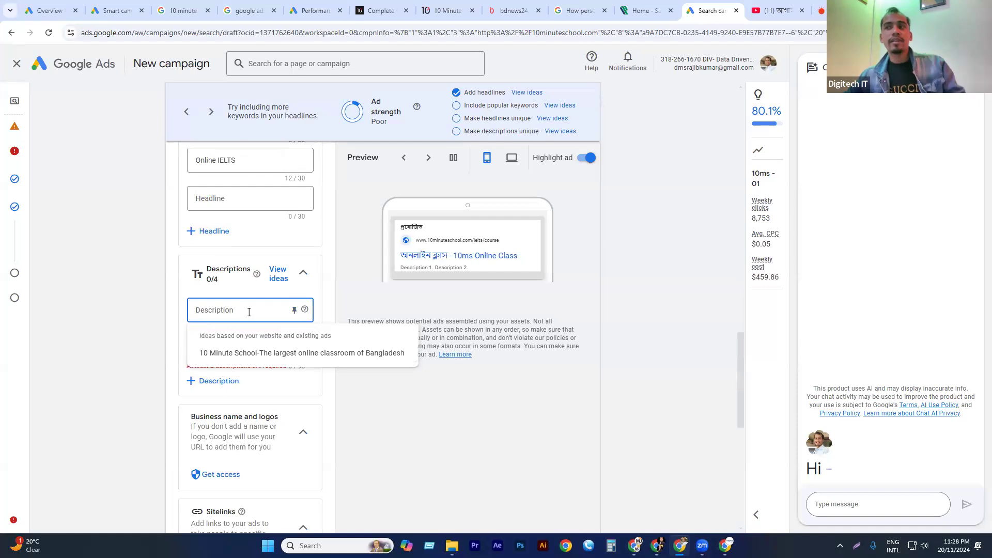
{"action": "left_click", "coordinate": [257, 353]}
{"action": "left_click", "coordinate": [259, 352]}
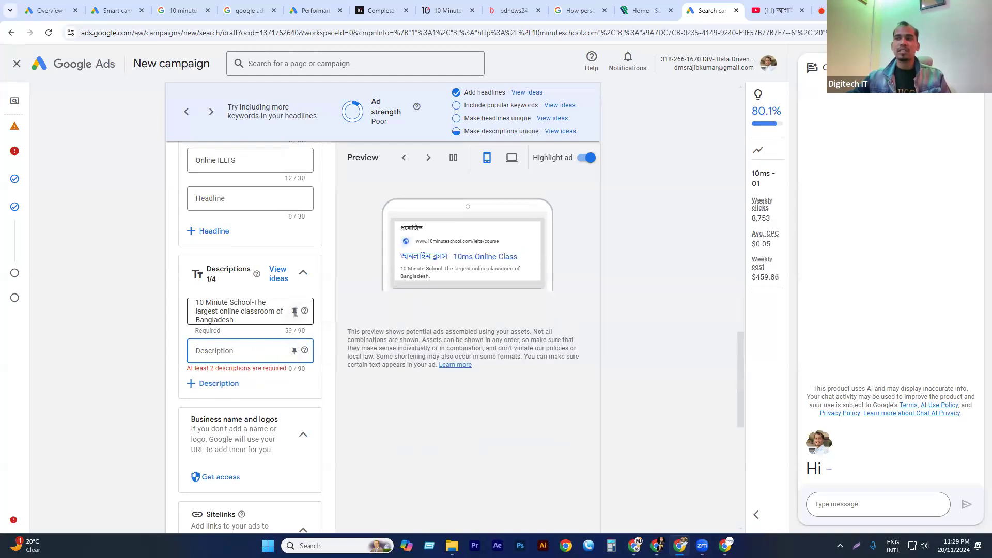
Try to copy the Bangla description of the sponsored 10 Minute School ad in the Google results into the second description.
{"action": "left_click", "coordinate": [181, 8]}
{"action": "left_click_drag", "start_coordinate": [111, 215], "coordinate": [314, 219]}
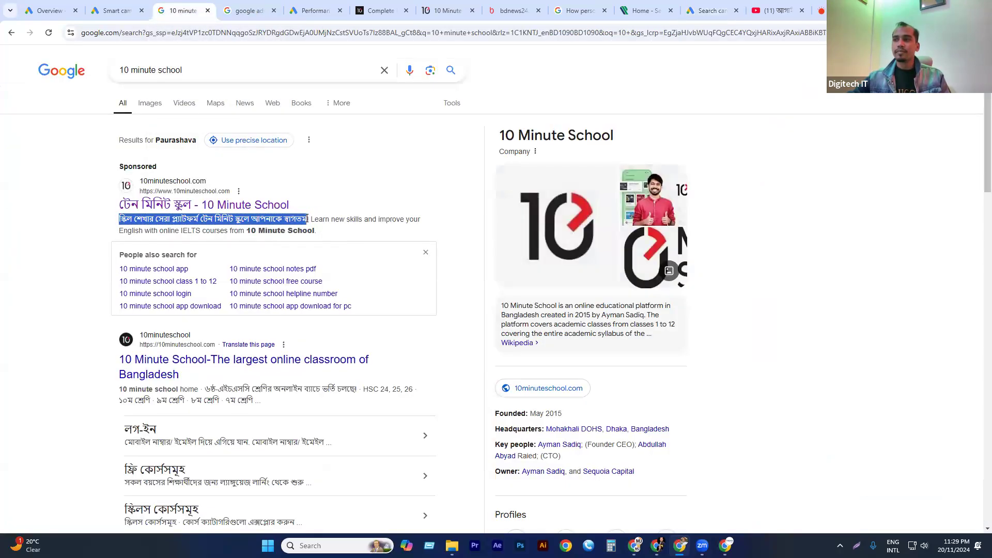
{"action": "left_click_drag", "start_coordinate": [311, 216], "coordinate": [306, 207]}
{"action": "key", "text": "ctrl+c"}
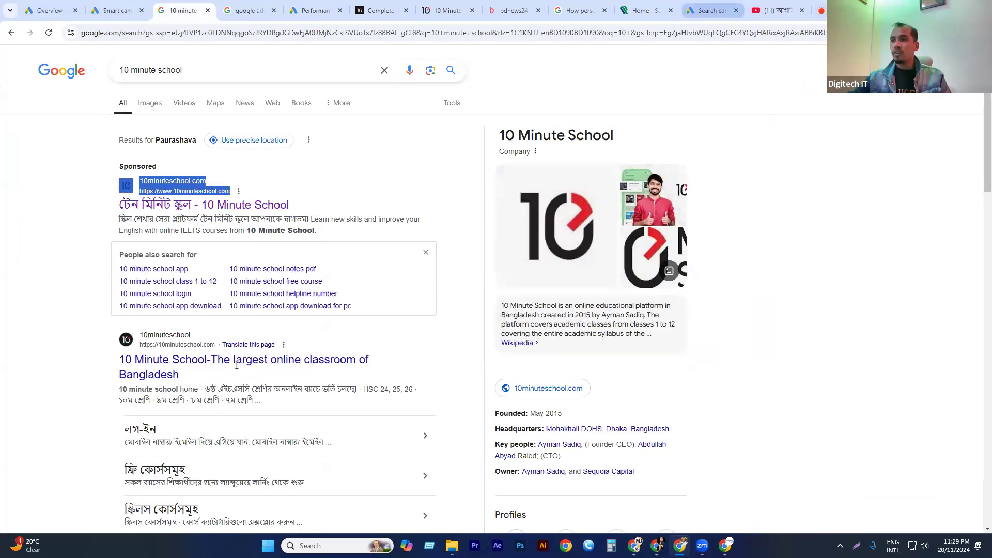
{"action": "left_click", "coordinate": [713, 11]}
{"action": "key", "text": "ctrl+v"}
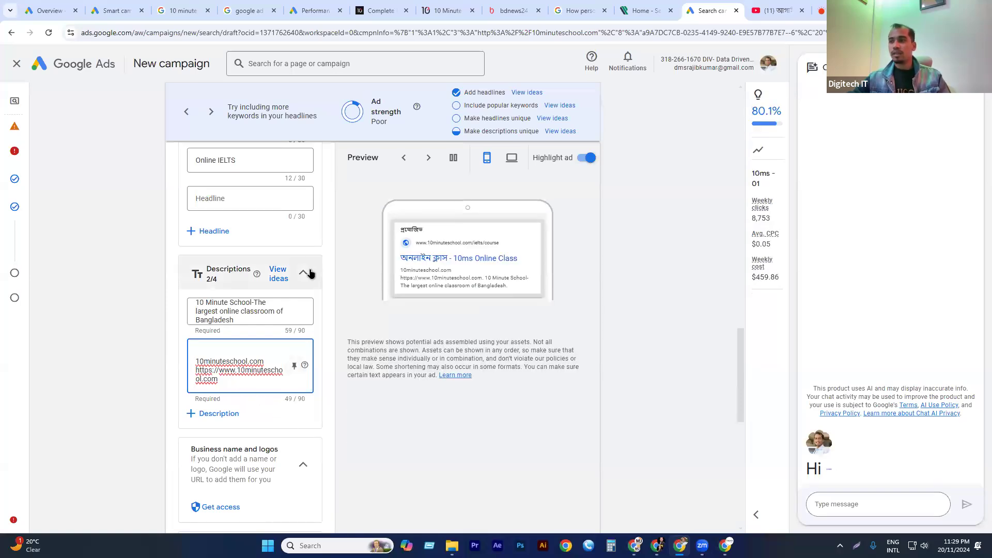
Replace the second description with the sponsored ad's line স্কিল শেখার সেরা প্ল্যাটফর্ম টেন মিনিট স্কুলে আপনাকে স্বাগতম! copied from the Google search results.
{"action": "left_click", "coordinate": [193, 10]}
{"action": "left_click_drag", "start_coordinate": [193, 9], "coordinate": [724, 9]}
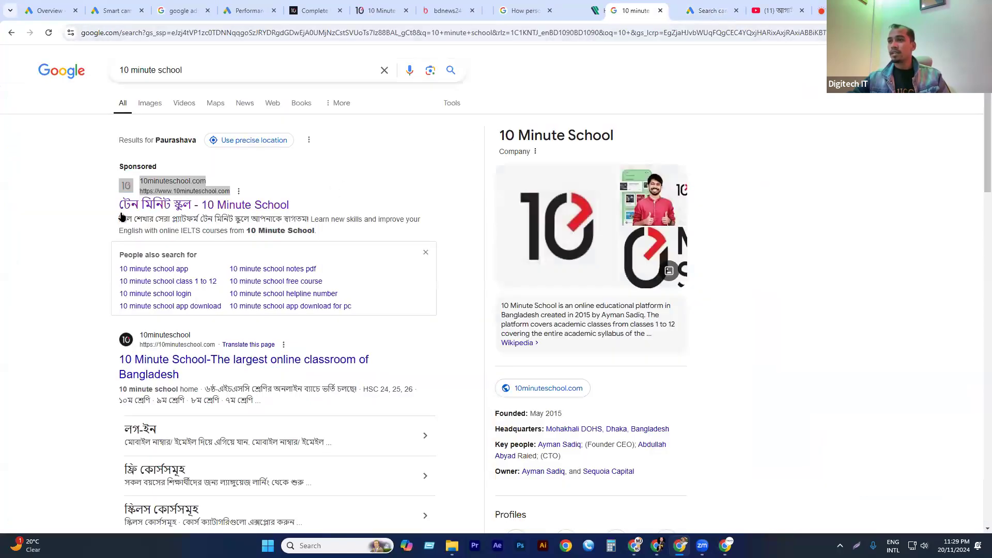
{"action": "left_click", "coordinate": [288, 227]}
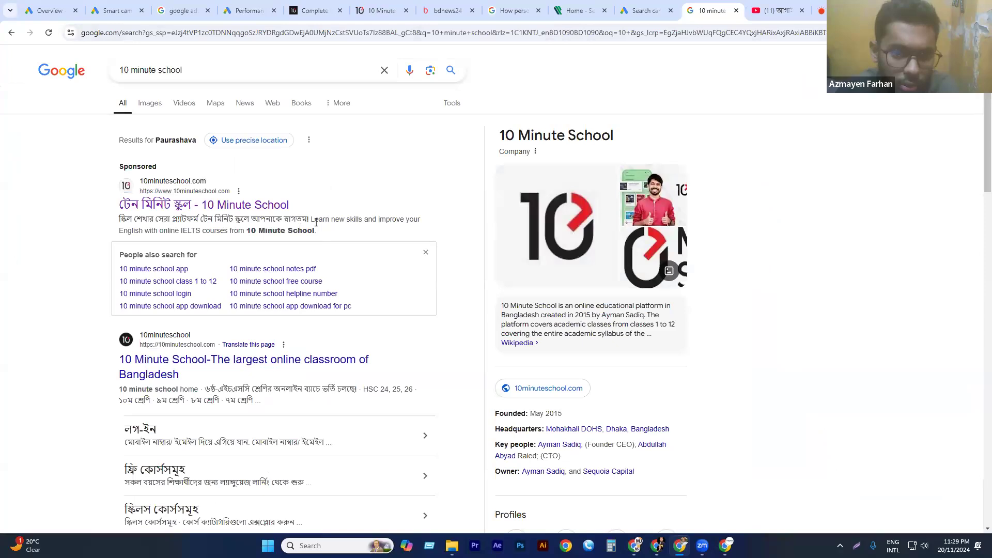
{"action": "left_click_drag", "start_coordinate": [309, 219], "coordinate": [120, 219]}
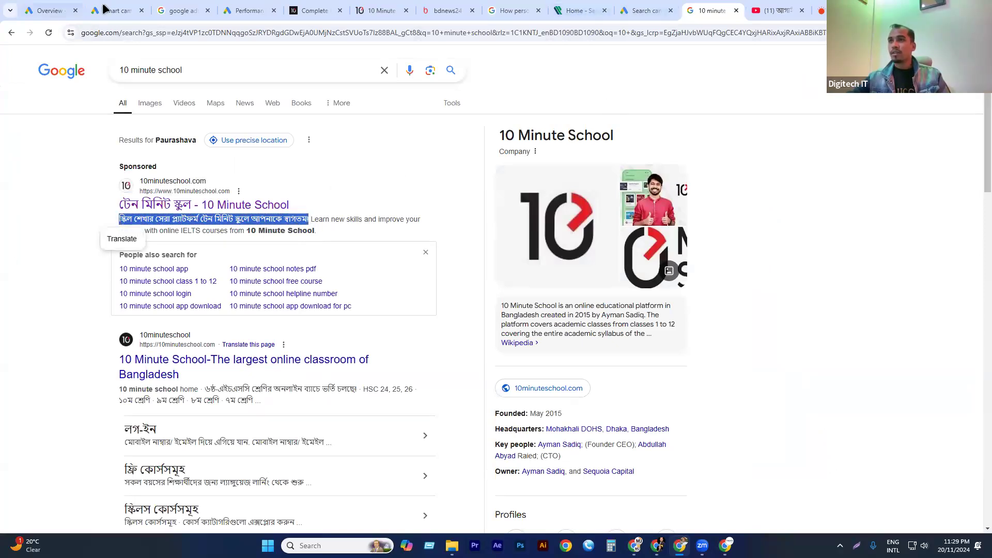
{"action": "left_click", "coordinate": [661, 8]}
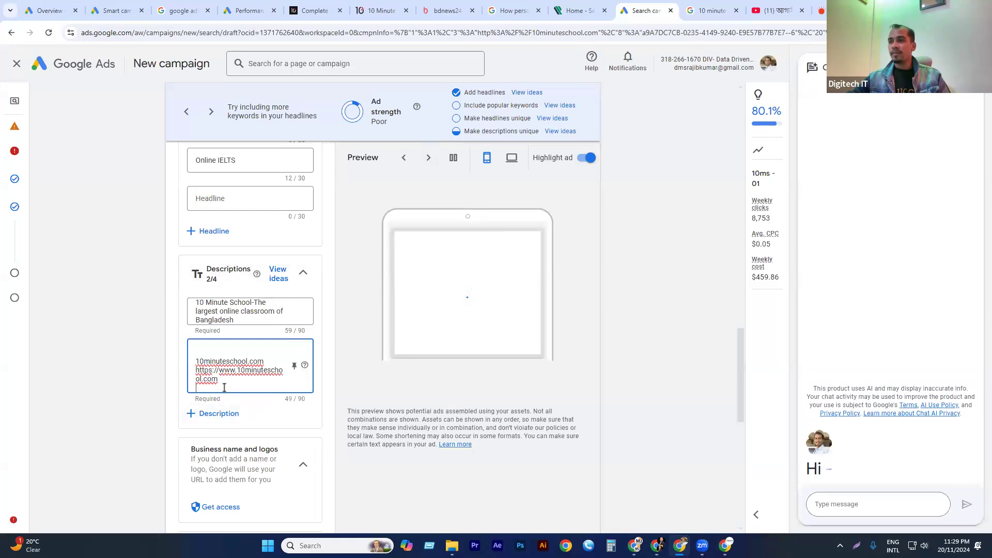
{"action": "left_click_drag", "start_coordinate": [222, 385], "coordinate": [151, 324]}
{"action": "type", "text": "স্কিল শেখার সেরা প্ল্যাটফর্ম টেন মিনিট স্কুলে আপনাকে স্বাগতম!"}
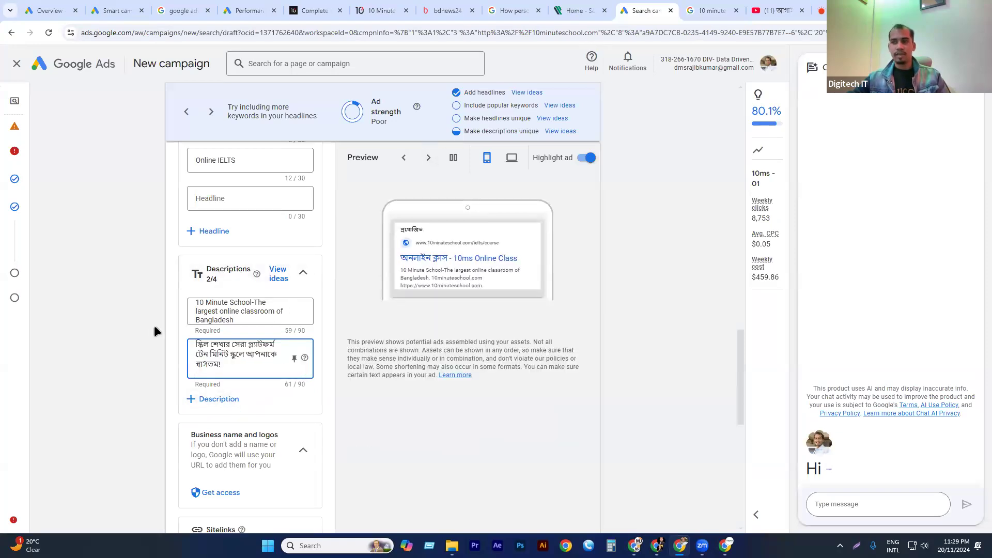
Add a third description with the sponsored ad's text "Learn new skills and improve your English with online IELTS courses from 10 Minute School.".
{"action": "left_click", "coordinate": [216, 399]}
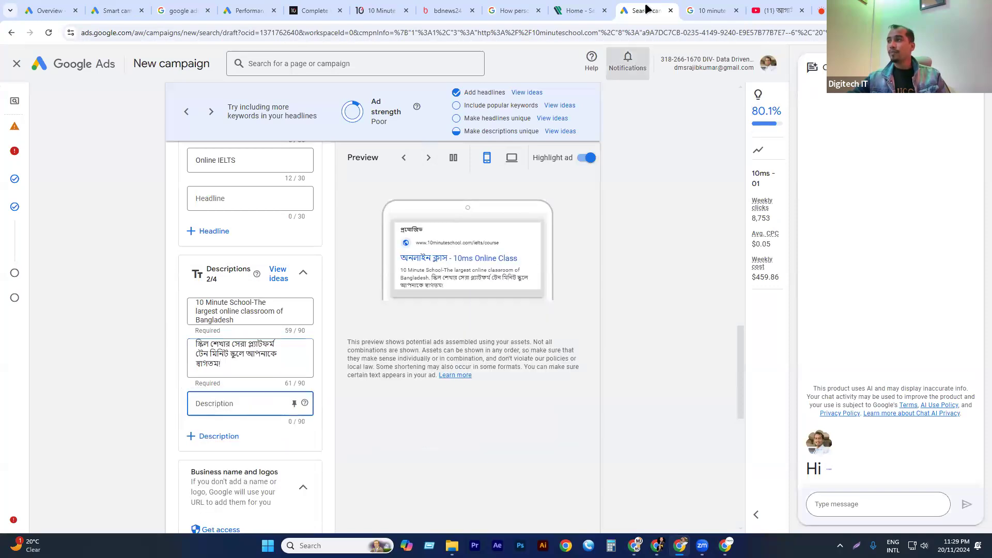
{"action": "left_click", "coordinate": [704, 10]}
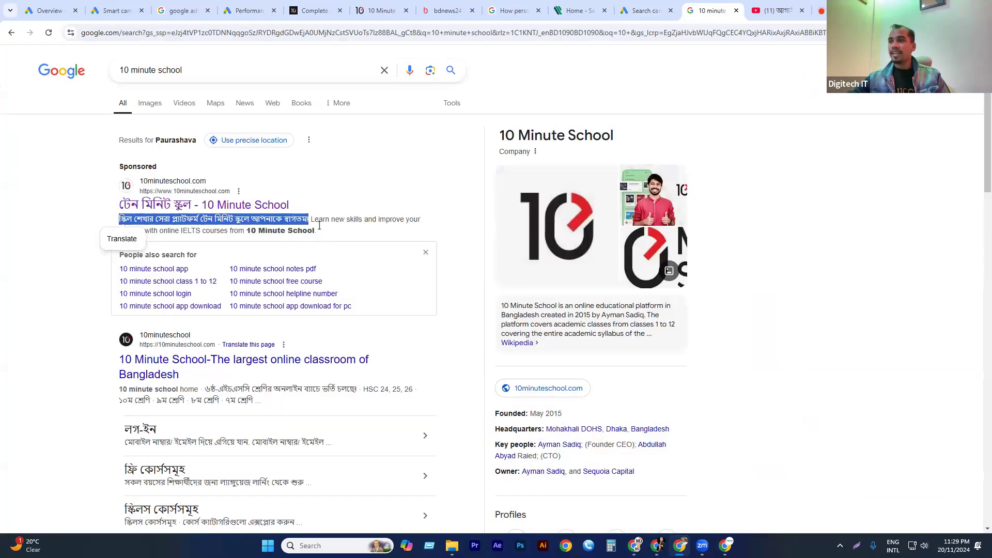
{"action": "left_click_drag", "start_coordinate": [313, 220], "coordinate": [318, 234]}
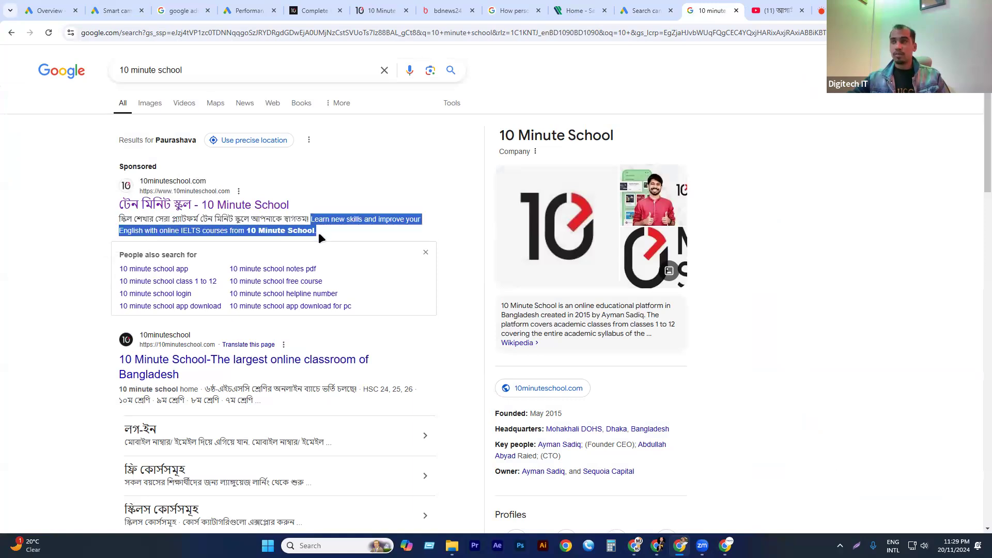
{"action": "left_click", "coordinate": [248, 10]}
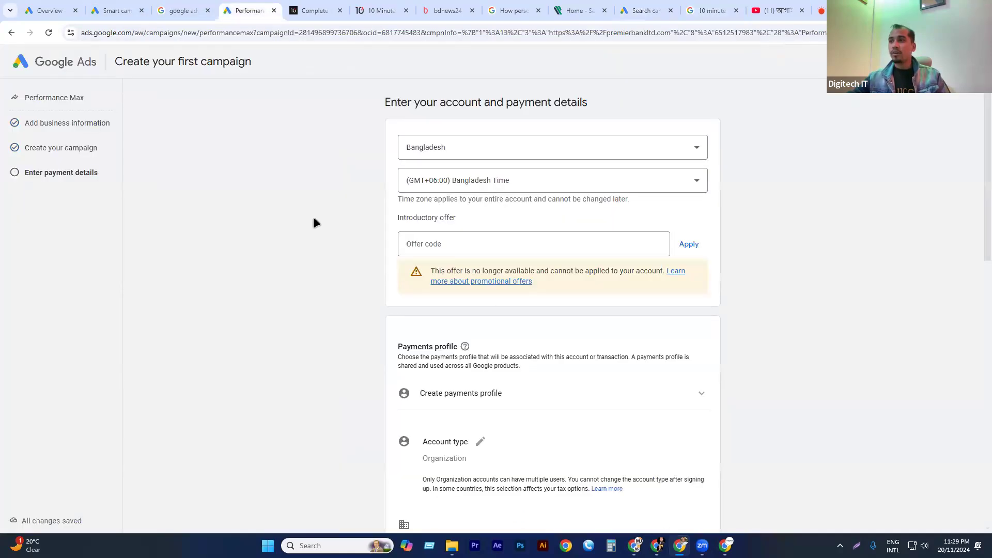
{"action": "left_click", "coordinate": [643, 10]}
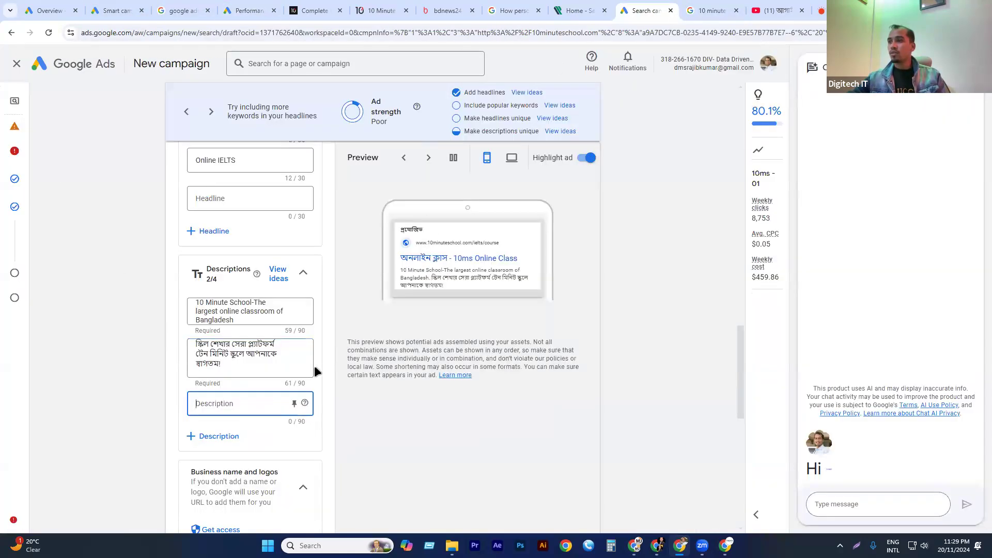
{"action": "key", "text": "ctrl+v"}
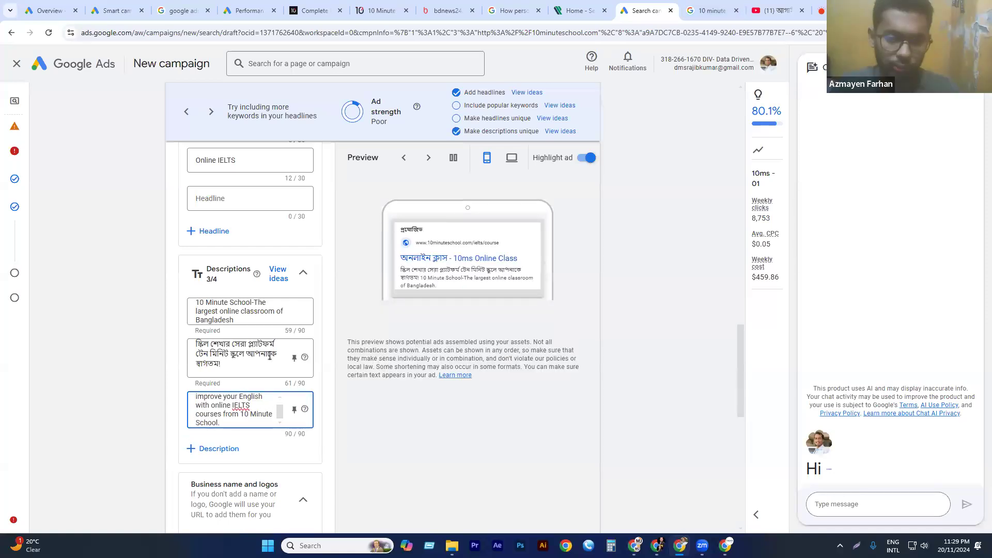
Pin the first description to position 1 and the third, English IELTS description to position 2.
{"action": "left_click", "coordinate": [295, 313]}
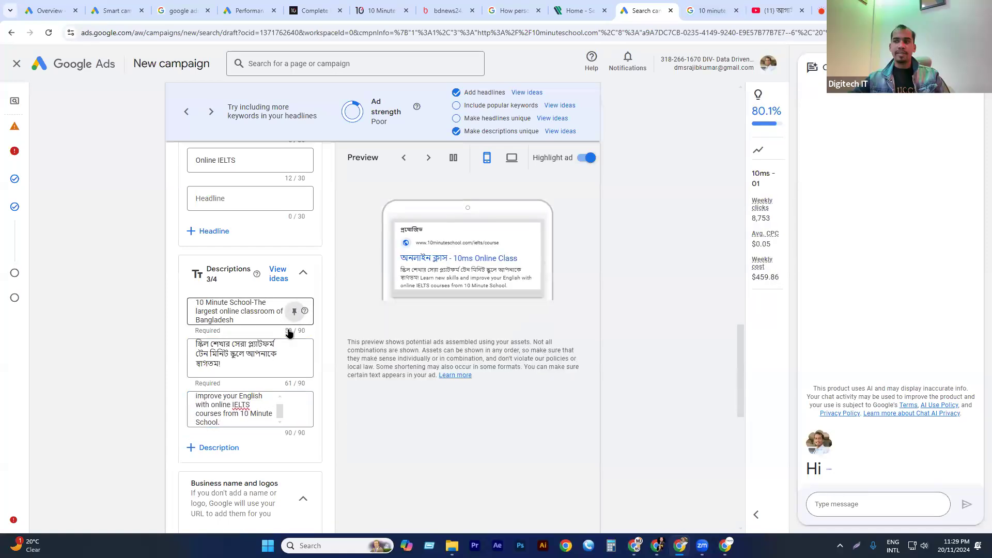
{"action": "left_click", "coordinate": [405, 438]}
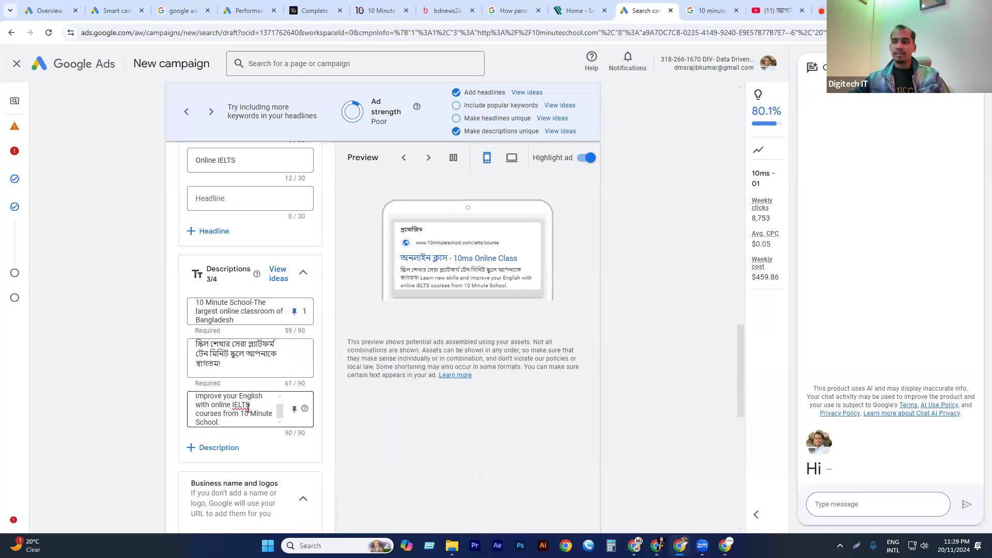
{"action": "left_click", "coordinate": [295, 409]}
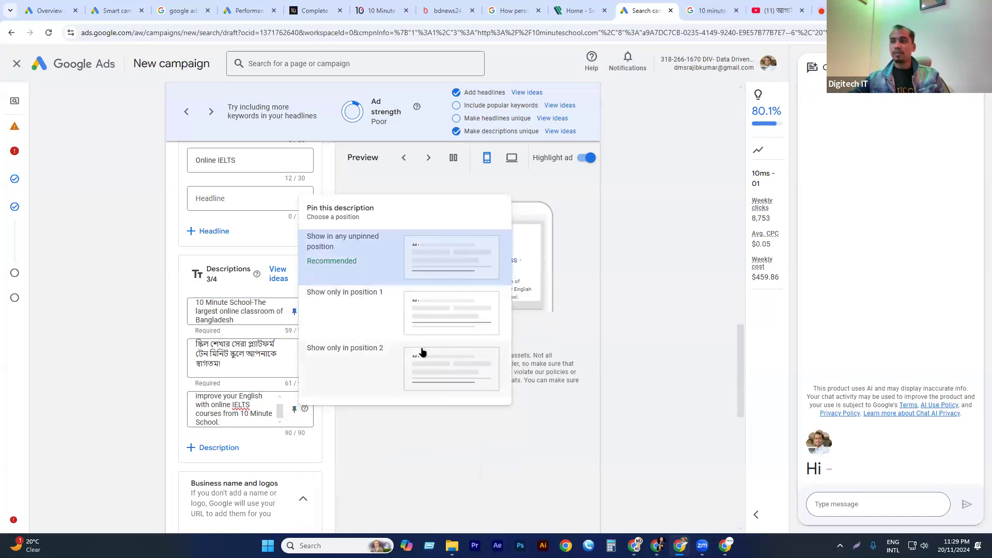
{"action": "left_click", "coordinate": [357, 365]}
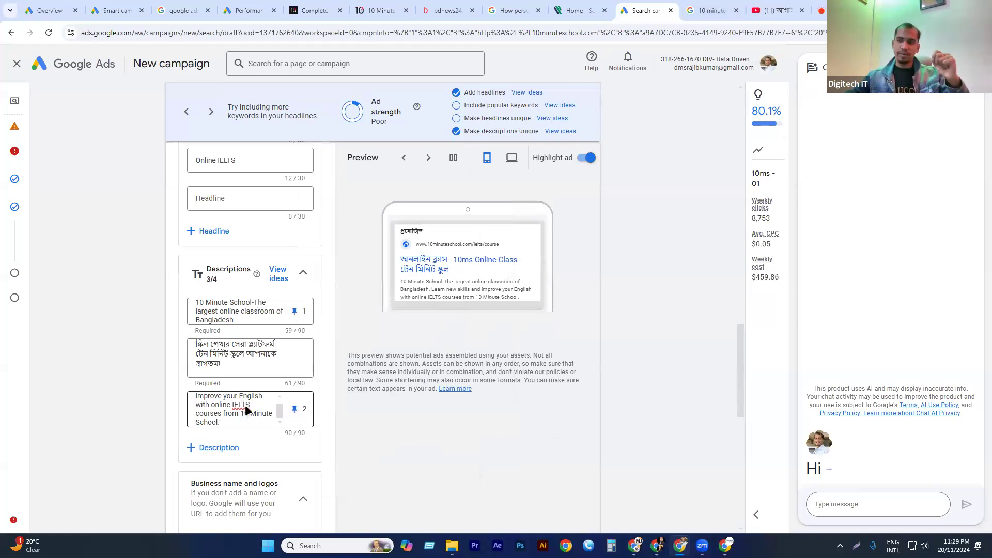
Examine the ad preview, the sponsored ads on the YouTube home page and the 10 Minute School search ad, and return to the campaign draft.
{"action": "scroll", "coordinate": [246, 411], "scroll_direction": "down", "scroll_amount": 2}
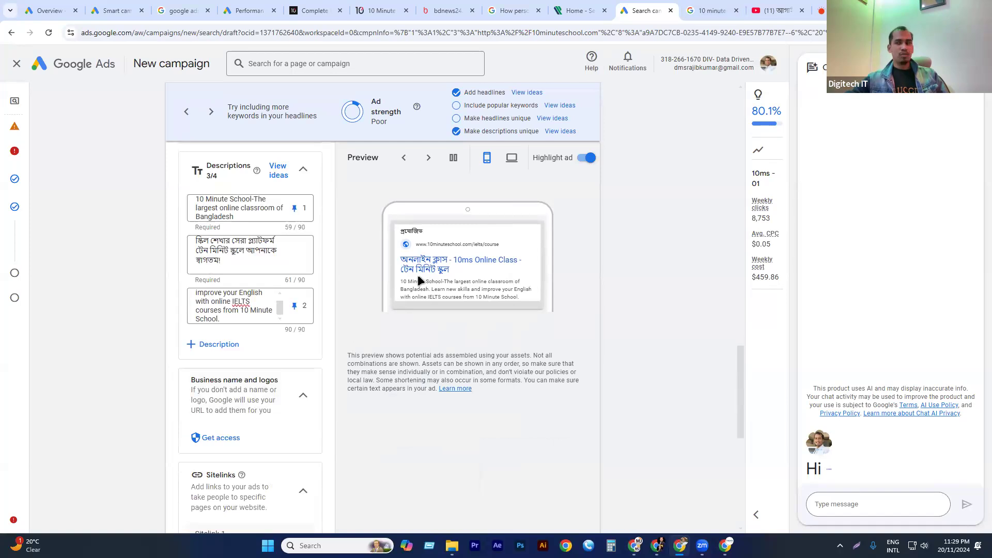
{"action": "scroll", "coordinate": [234, 333], "scroll_direction": "down", "scroll_amount": 2}
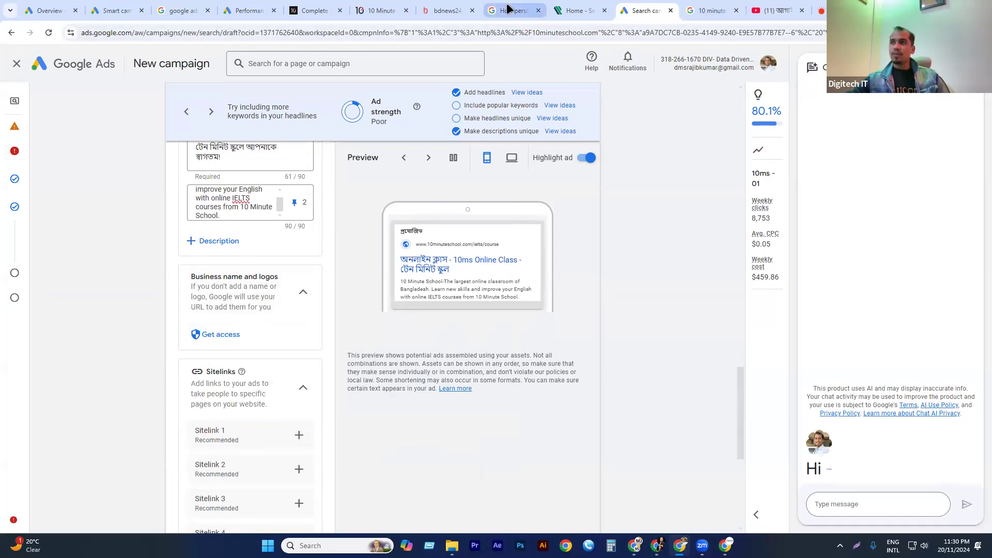
{"action": "left_click", "coordinate": [250, 10]}
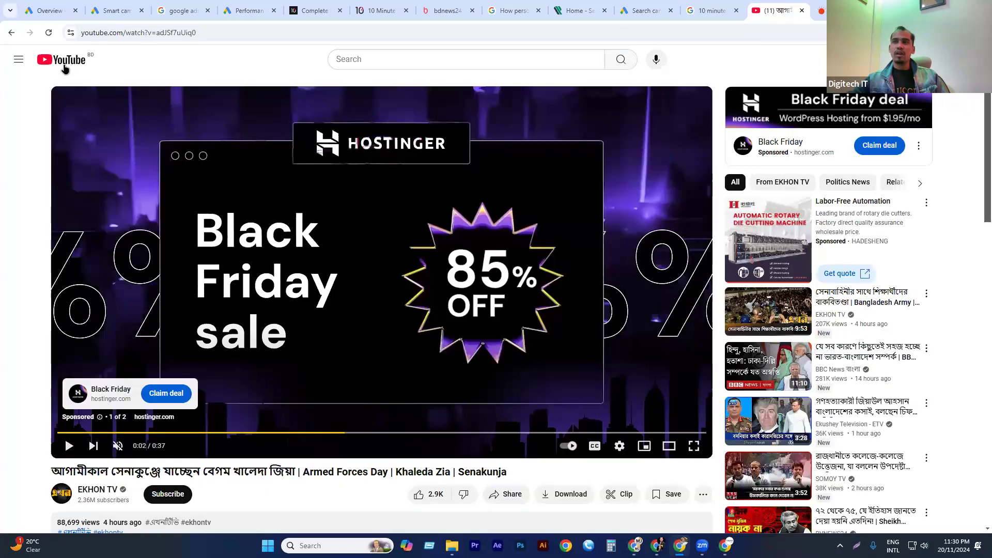
{"action": "left_click", "coordinate": [64, 67]}
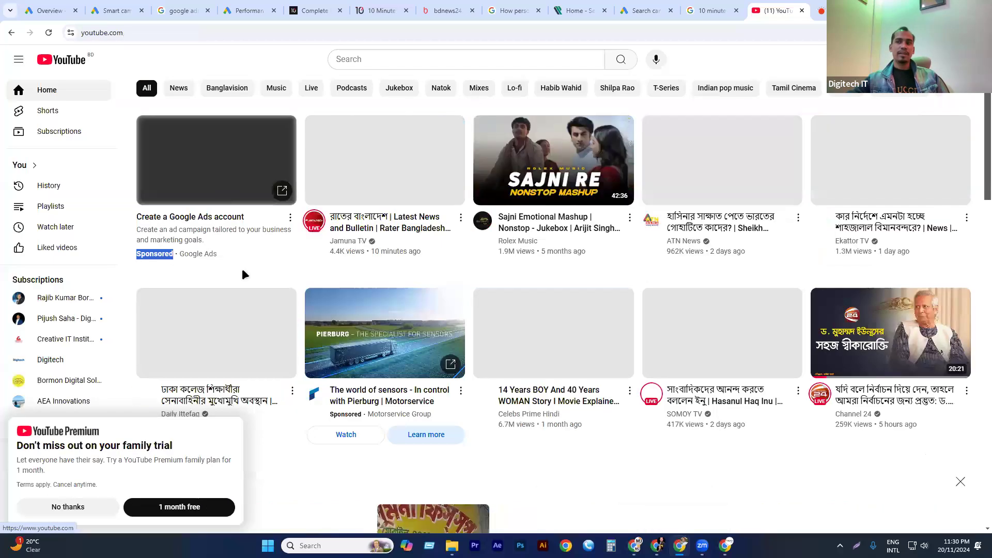
{"action": "left_click", "coordinate": [92, 509]}
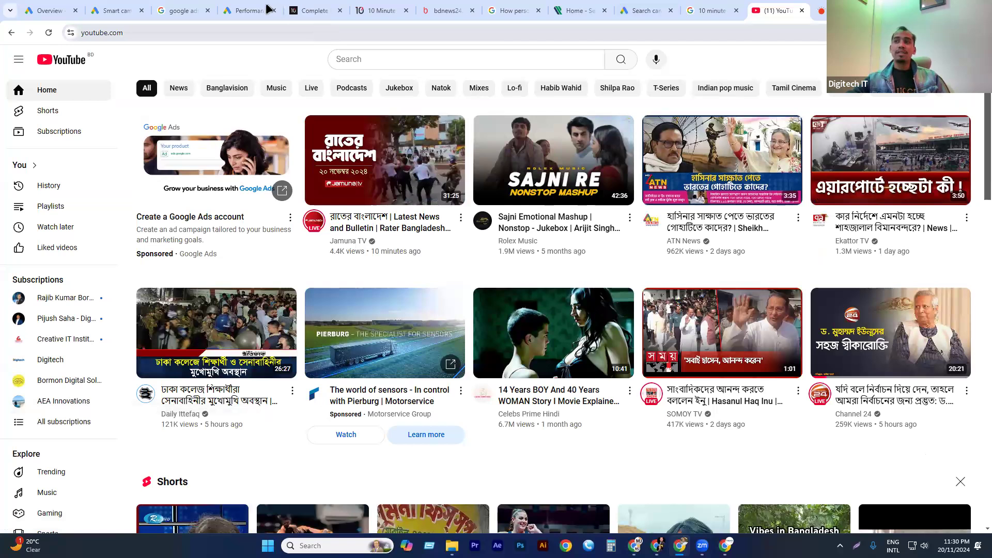
{"action": "left_click", "coordinate": [250, 10]}
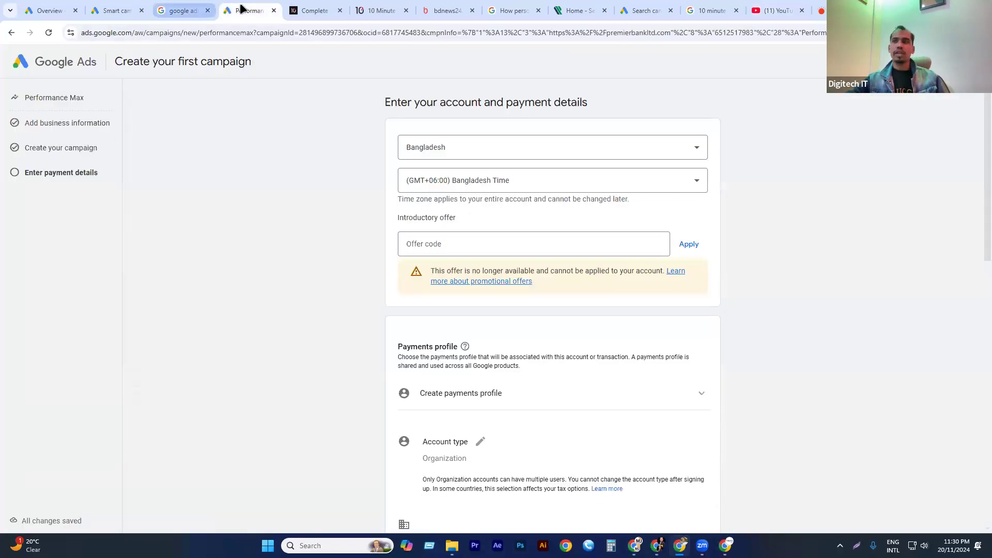
{"action": "left_click", "coordinate": [184, 10]}
{"action": "left_click", "coordinate": [718, 10]}
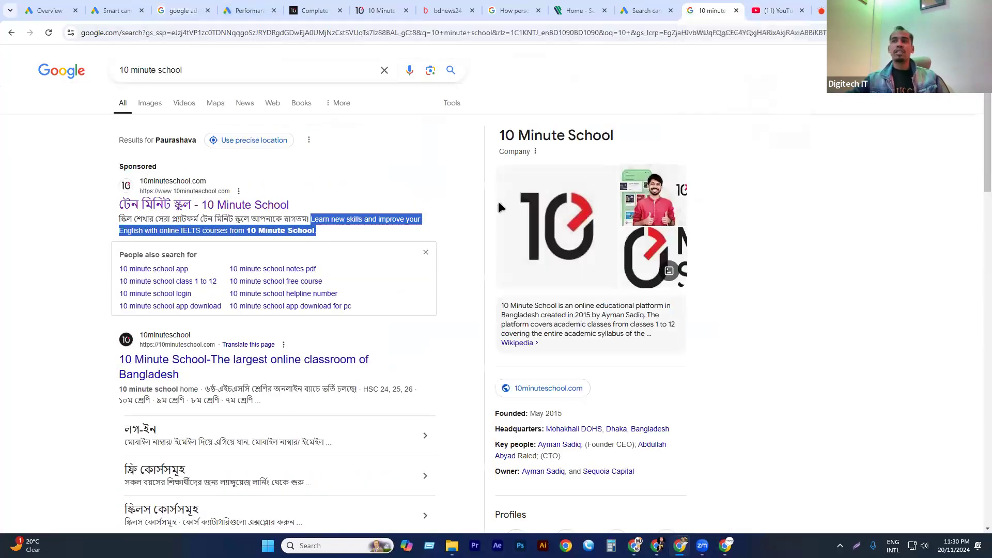
{"action": "left_click", "coordinate": [641, 10]}
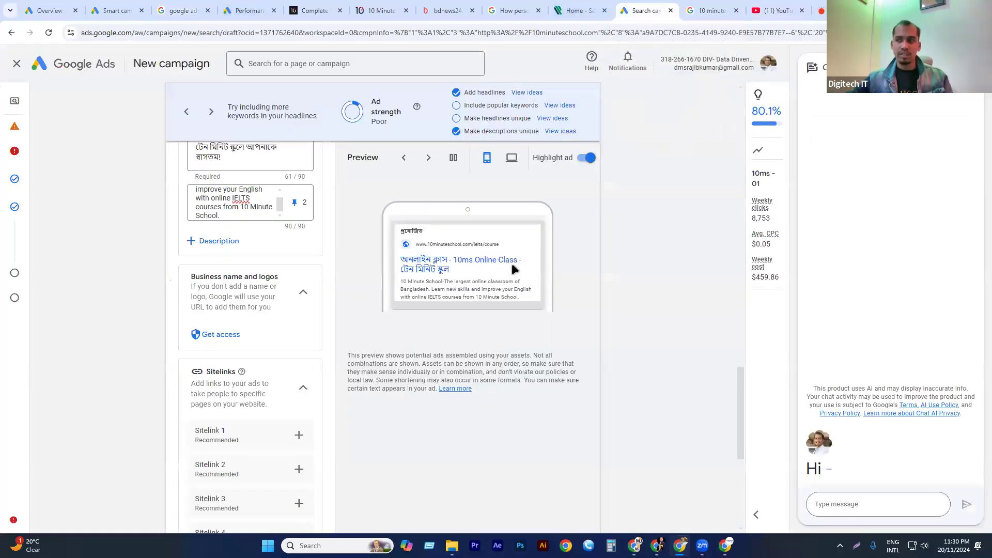
Open the access request for business name and logos, review the billing setup form, and close it without submitting.
{"action": "left_click", "coordinate": [220, 333]}
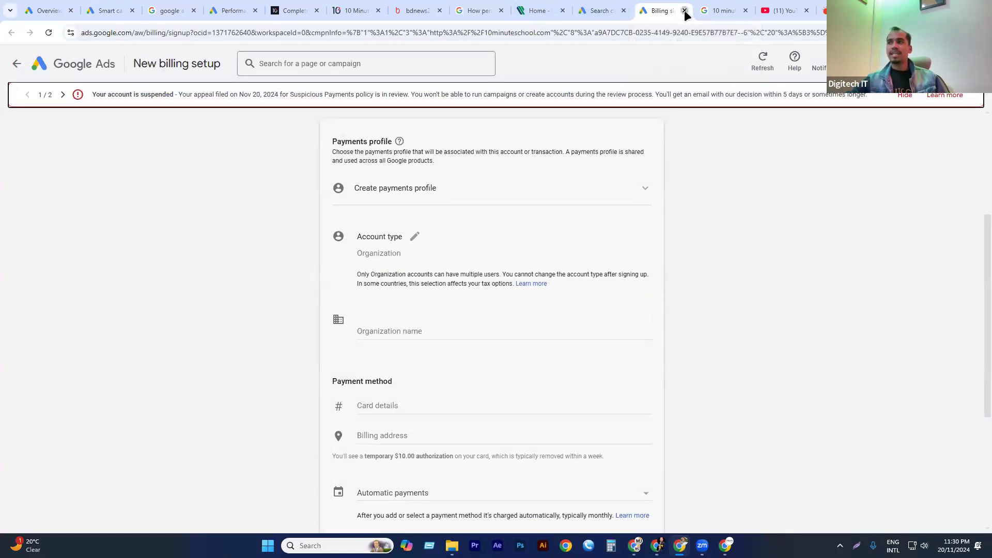
{"action": "scroll", "coordinate": [465, 230], "scroll_direction": "down", "scroll_amount": 4}
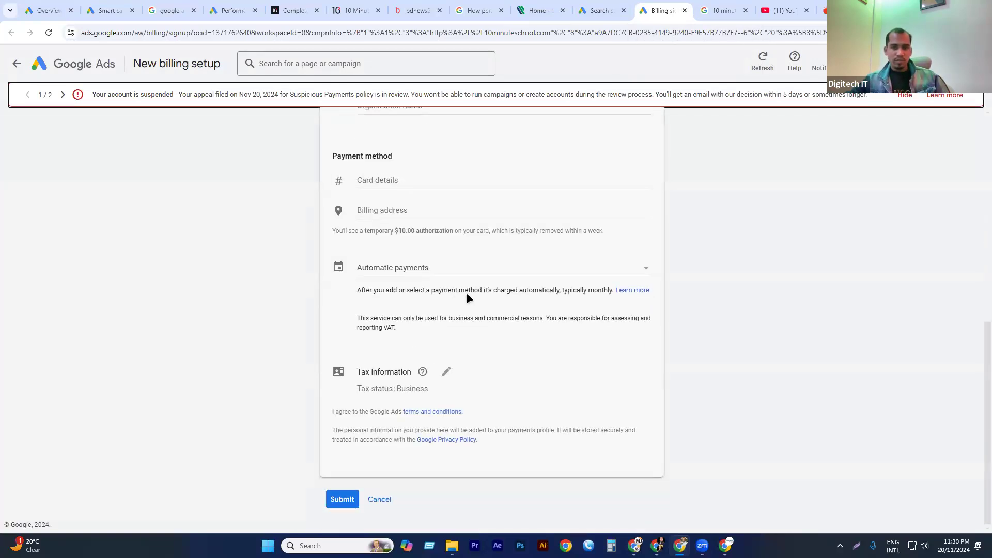
{"action": "left_click", "coordinate": [684, 10]}
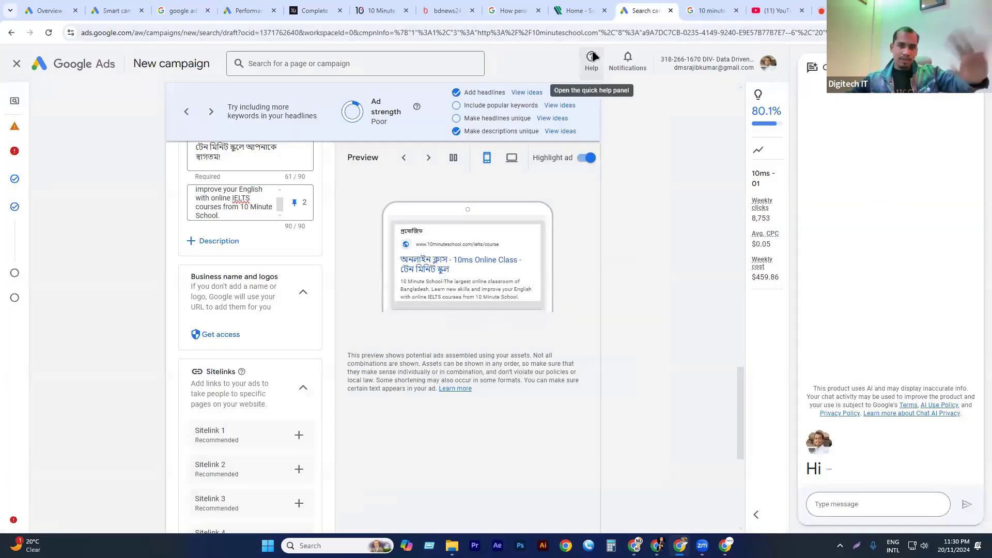
Start creating sitelink 1 and set its text to "লগ-ইন", copied from the 10 Minute School search result.
{"action": "scroll", "coordinate": [257, 338], "scroll_direction": "down", "scroll_amount": 2}
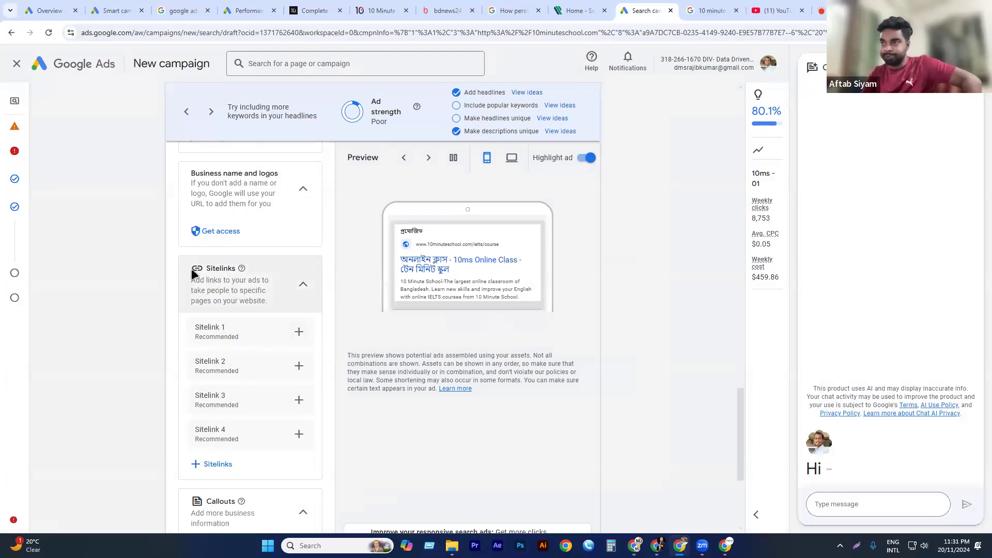
{"action": "left_click", "coordinate": [300, 333]}
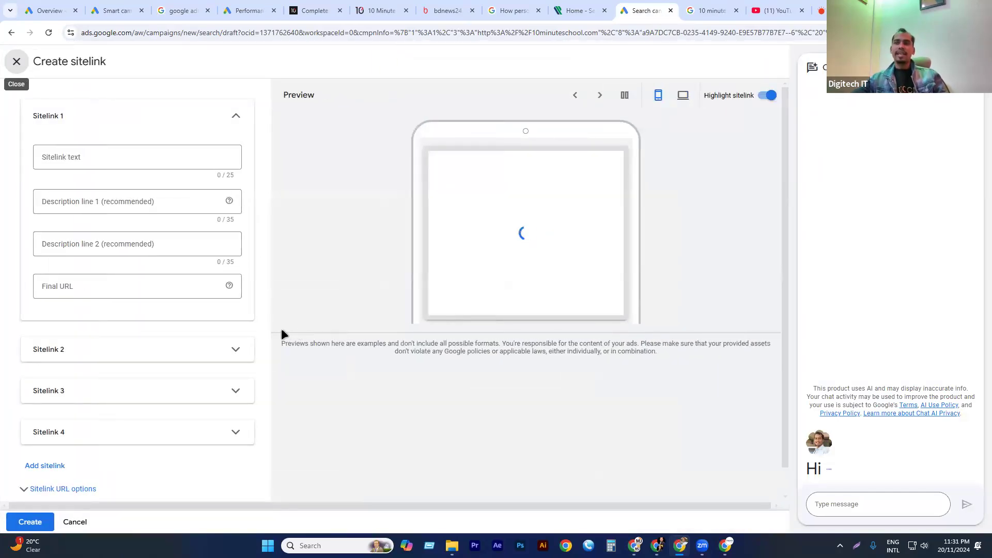
{"action": "left_click", "coordinate": [69, 155]}
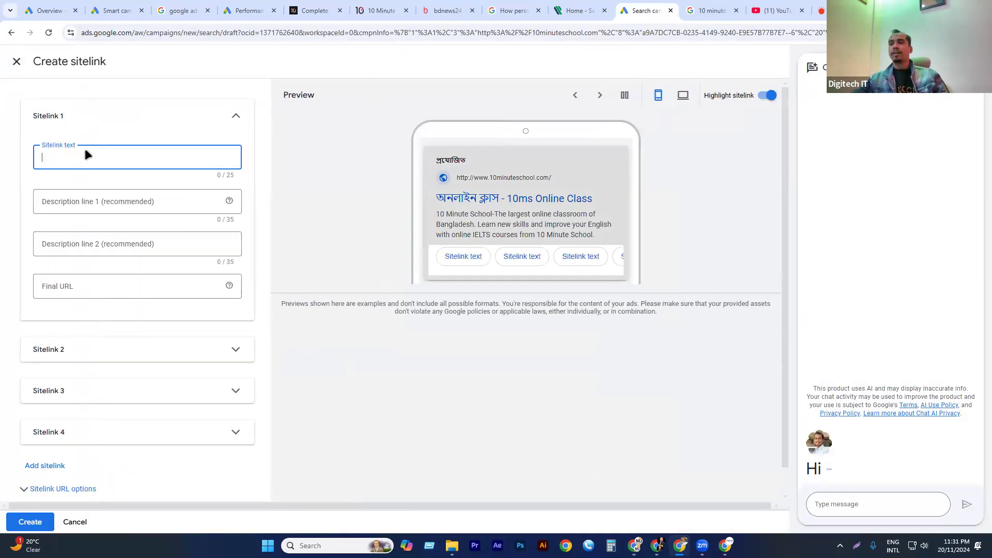
{"action": "left_click", "coordinate": [712, 10]}
{"action": "scroll", "coordinate": [95, 259], "scroll_direction": "down", "scroll_amount": 3}
{"action": "left_click_drag", "start_coordinate": [114, 272], "coordinate": [157, 269]}
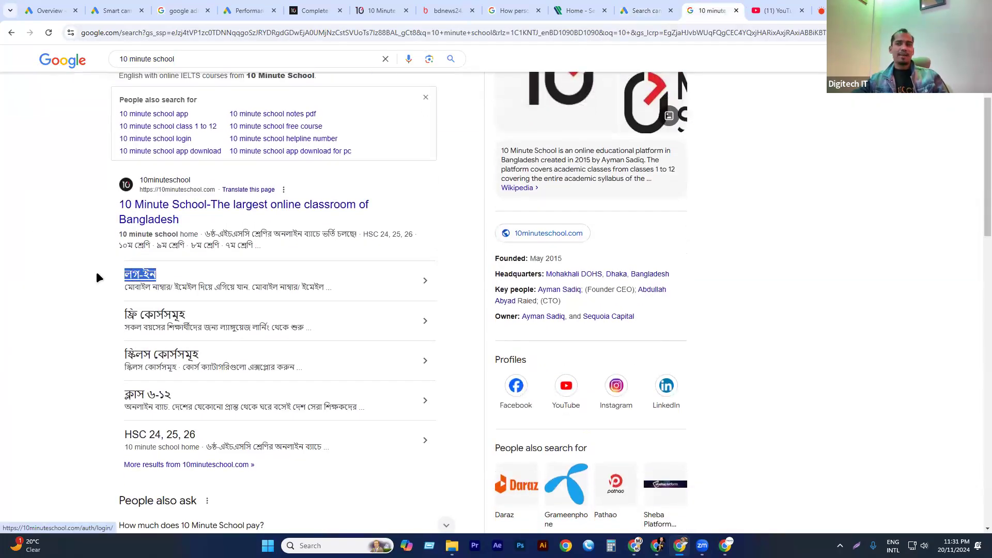
{"action": "left_click", "coordinate": [118, 282]}
{"action": "triple_click", "coordinate": [169, 265]}
{"action": "key", "text": "ctrl+c"}
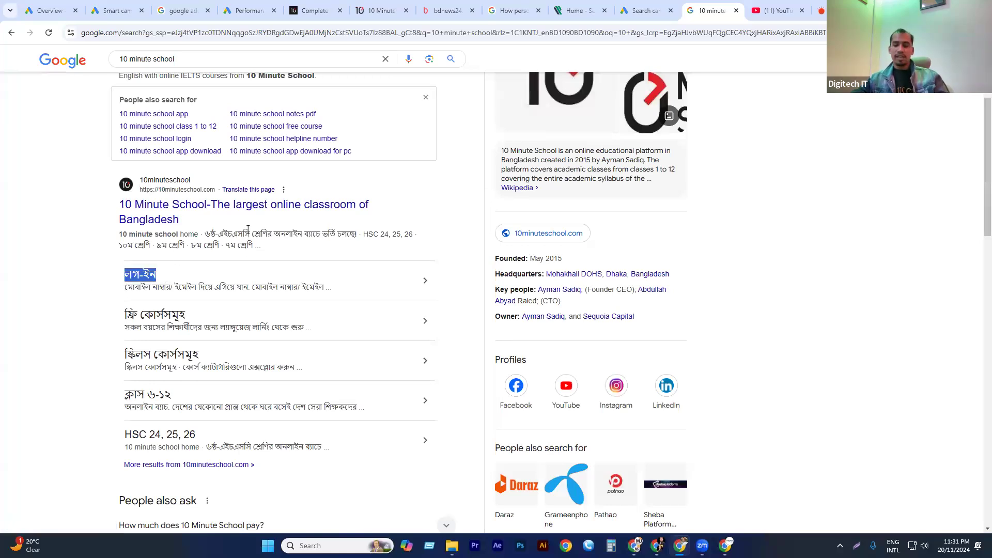
{"action": "left_click", "coordinate": [642, 11]}
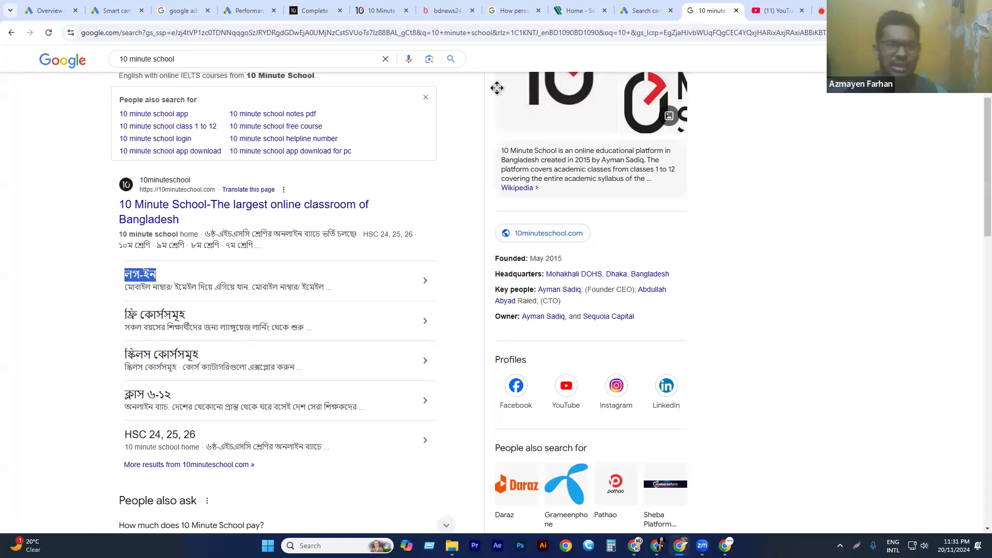
{"action": "key", "text": "ctrl+v"}
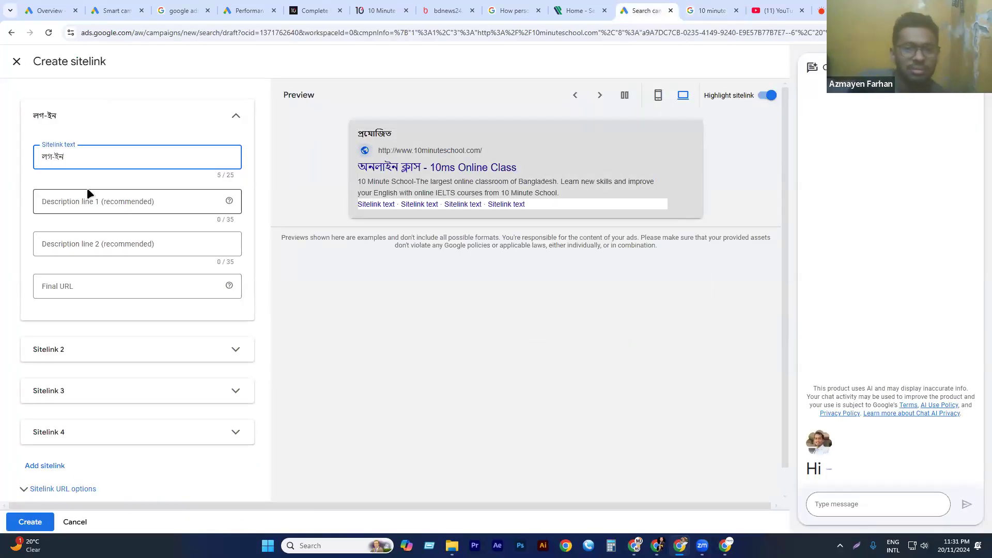
Fill the login sitelink's description line 1 with its search snippet "মোবাইল নাম্বার/ ইমেইল দিয়ে এগিয়ে যান. মোবাইল নাম্বার/ ইমেইল".
{"action": "left_click", "coordinate": [86, 200]}
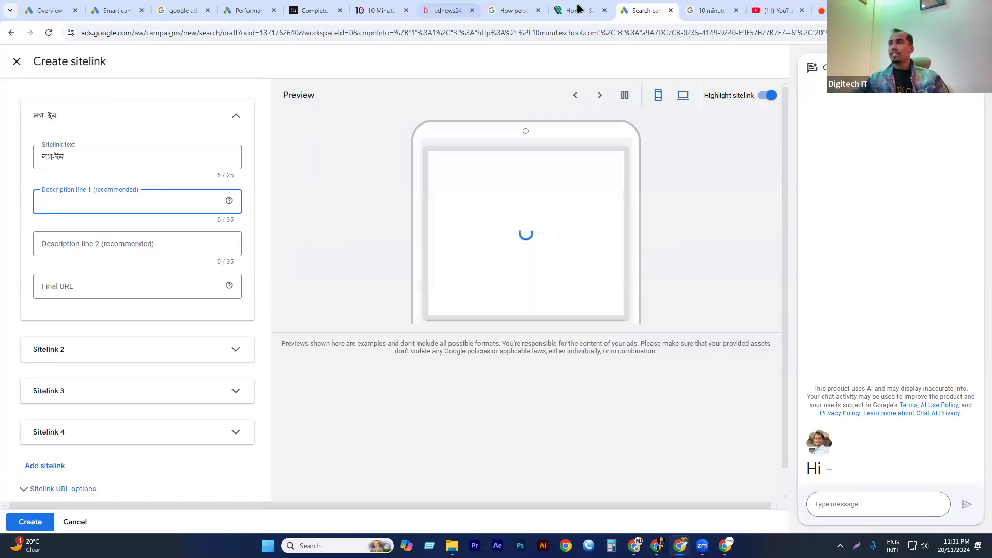
{"action": "left_click", "coordinate": [712, 11]}
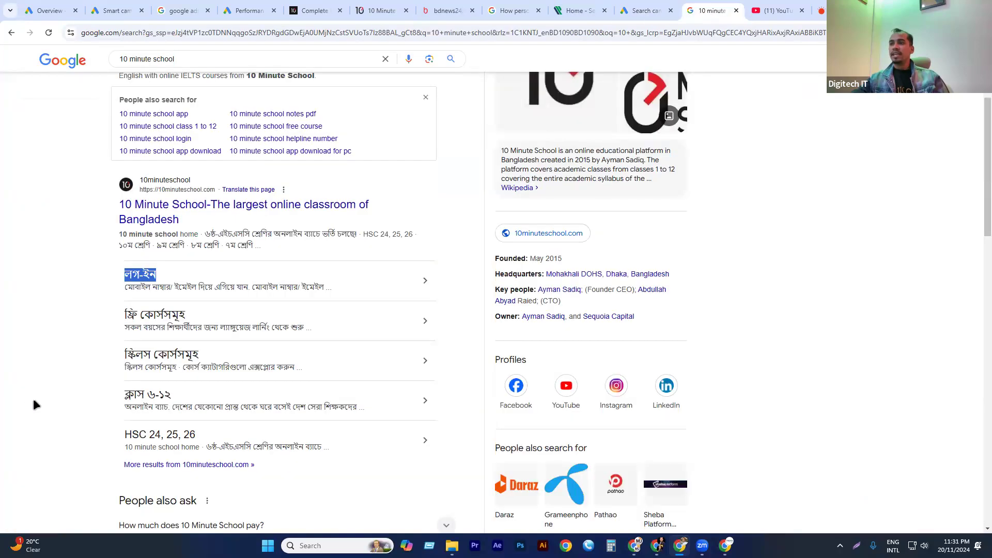
{"action": "triple_click", "coordinate": [144, 291]}
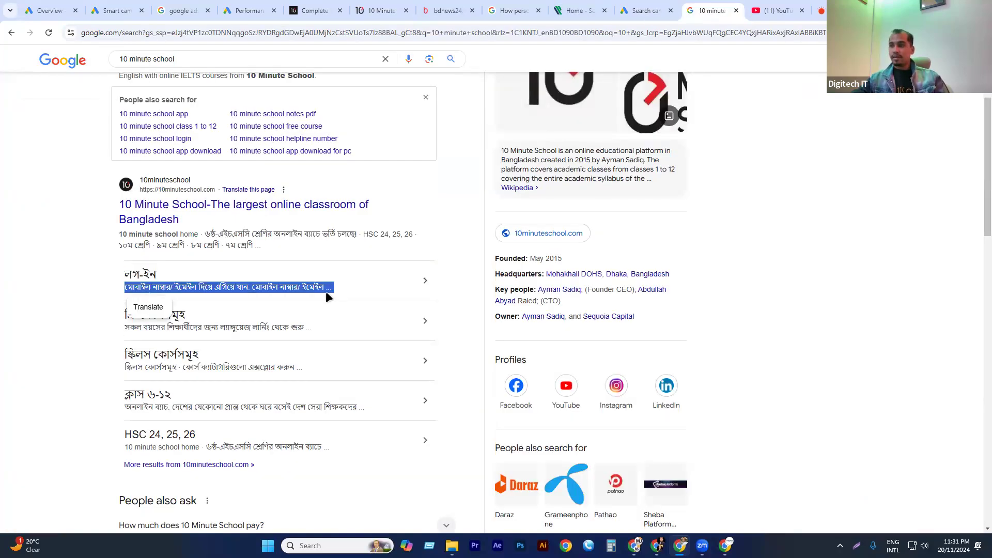
{"action": "left_click", "coordinate": [324, 291]}
{"action": "left_click_drag", "start_coordinate": [258, 287], "coordinate": [119, 292]}
{"action": "key", "text": "ctrl+c"}
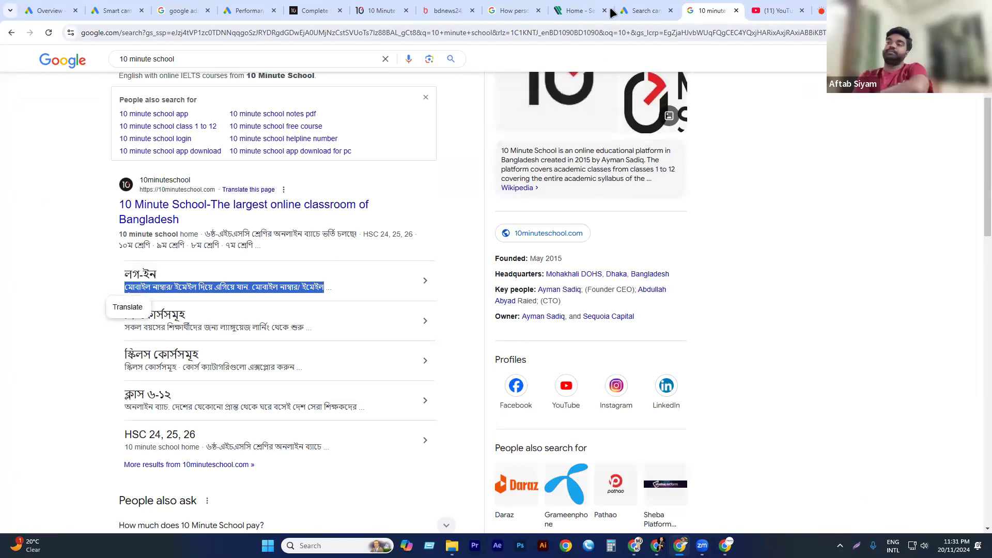
{"action": "left_click", "coordinate": [641, 11]}
{"action": "left_click", "coordinate": [88, 206]}
{"action": "key", "text": "ctrl+v"}
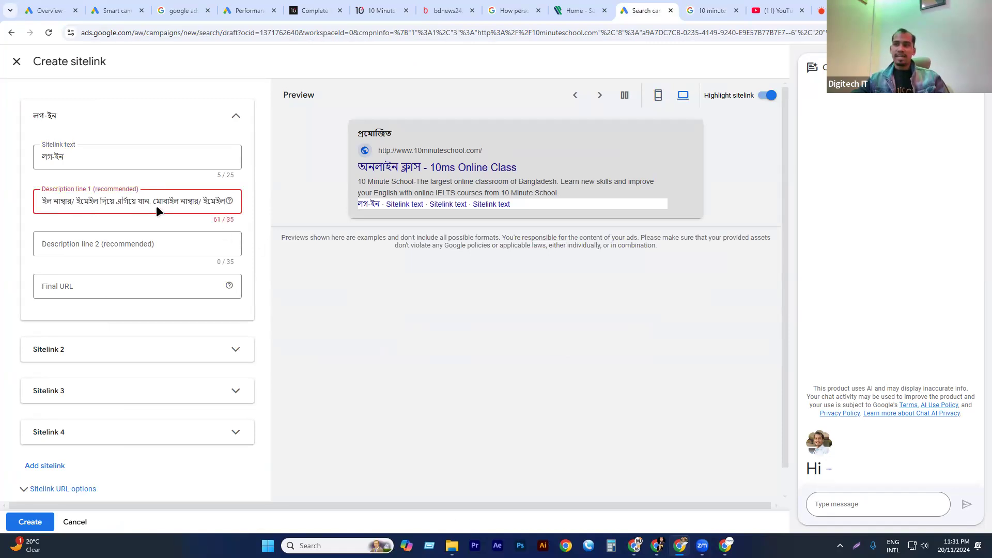
{"action": "left_click_drag", "start_coordinate": [153, 202], "coordinate": [243, 199]}
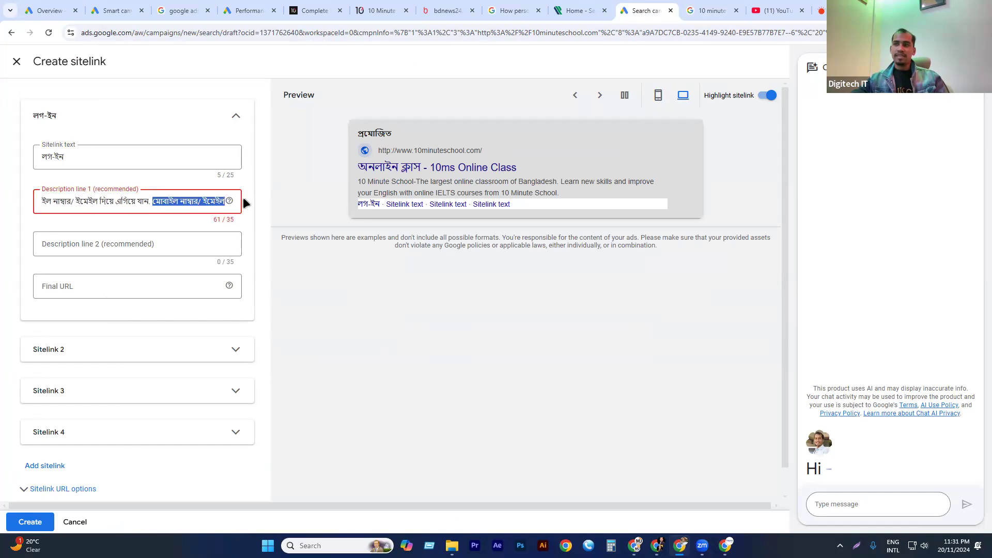
{"action": "key", "text": "BackSpace"}
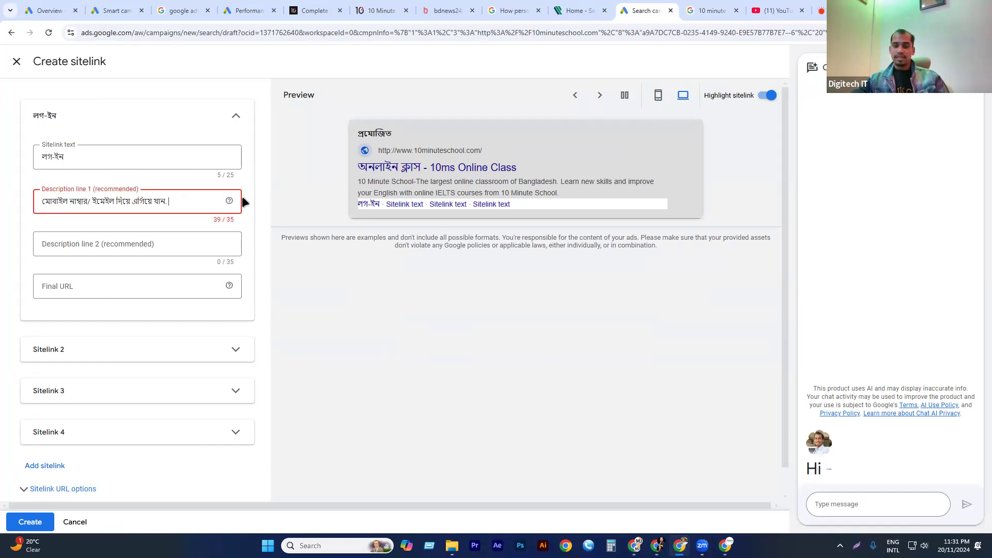
{"action": "key", "text": "ctrl+z"}
Shorten description line 1 to "মোবাইল নাম্বার/ ইমেইল দিয়ে" and move the rest, "এগিয়ে যান. মোবাইল নাম্বার/ ইমেইল", to description line 2.
{"action": "left_click", "coordinate": [112, 201]}
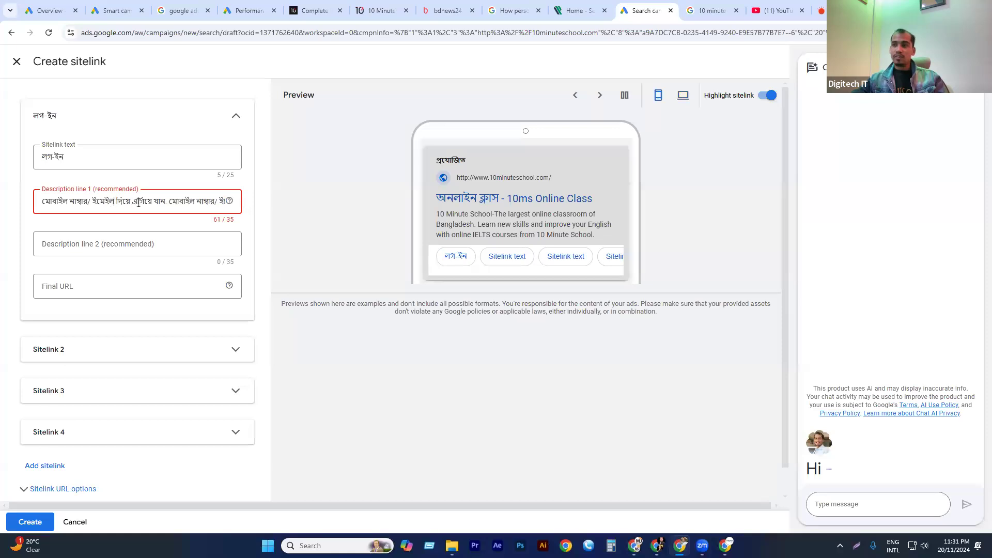
{"action": "left_click_drag", "start_coordinate": [94, 202], "coordinate": [31, 208]}
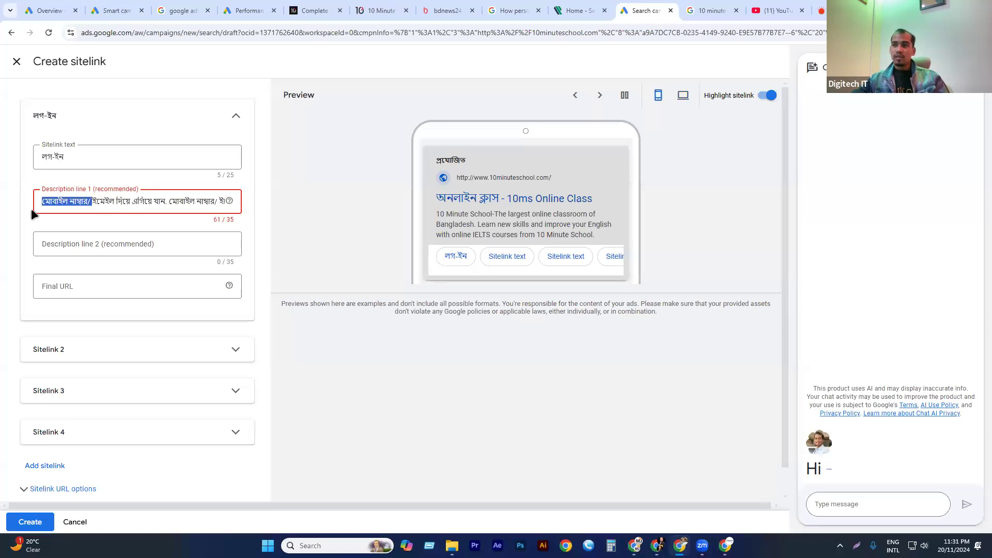
{"action": "left_click", "coordinate": [131, 203]}
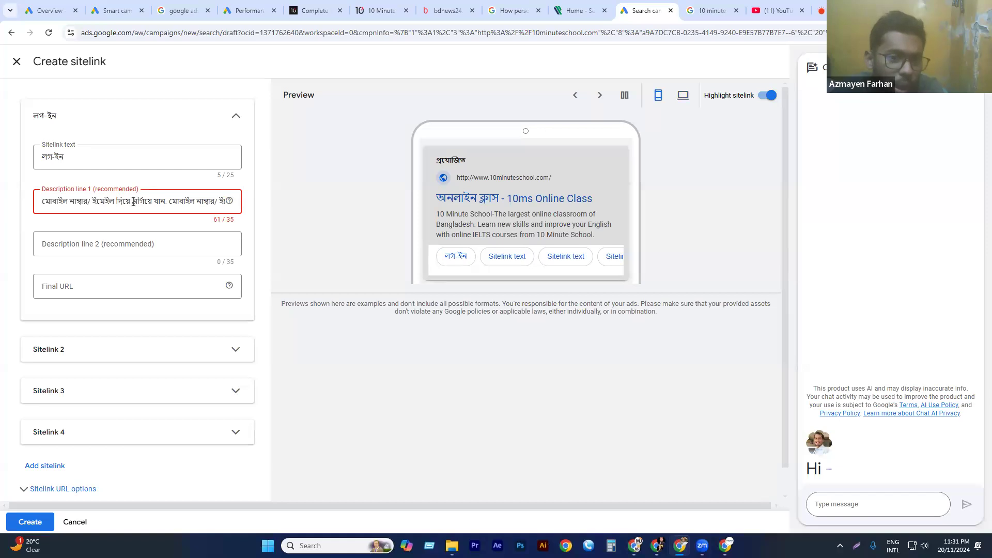
{"action": "left_click_drag", "start_coordinate": [154, 202], "coordinate": [237, 205]}
{"action": "key", "text": "ctrl+c"}
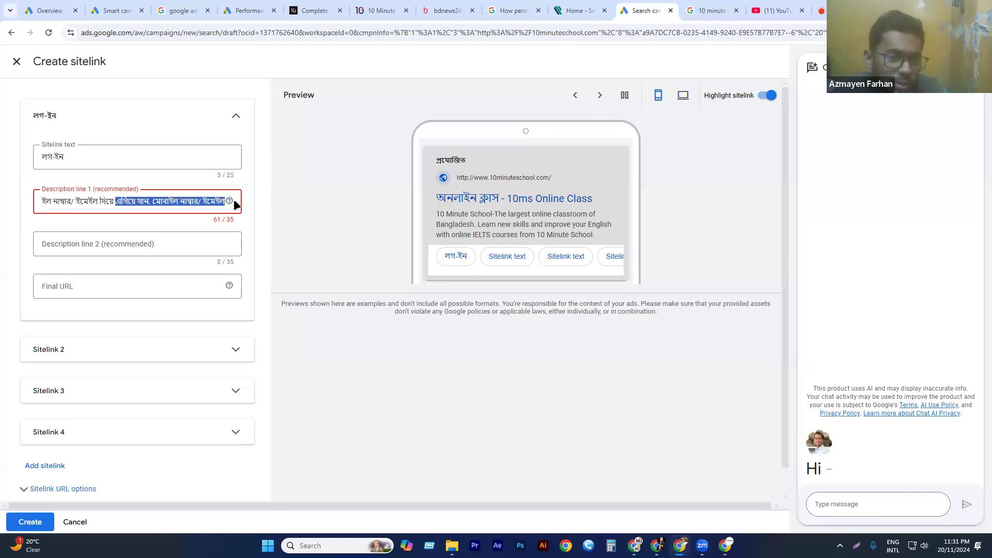
{"action": "key", "text": "BackSpace"}
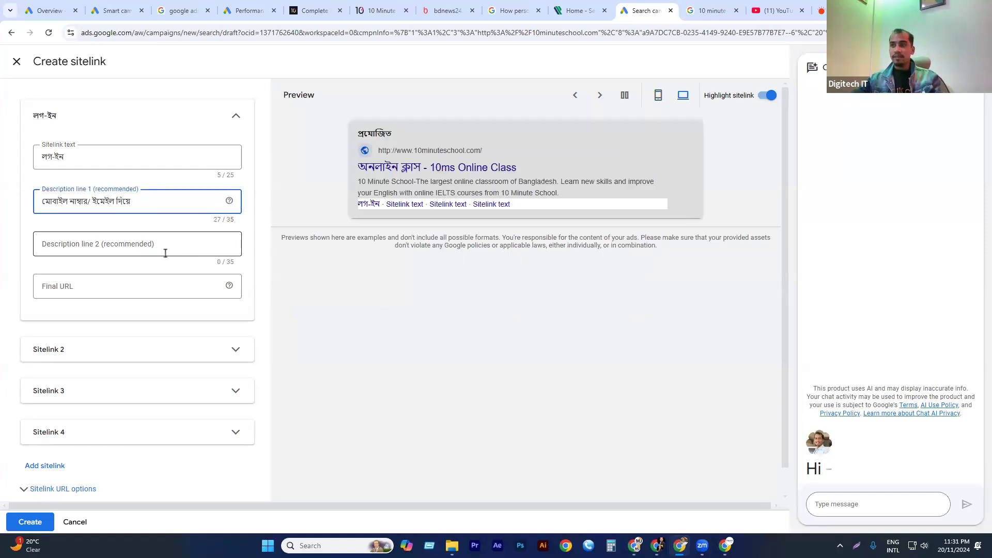
{"action": "left_click", "coordinate": [151, 245]}
{"action": "key", "text": "ctrl+v"}
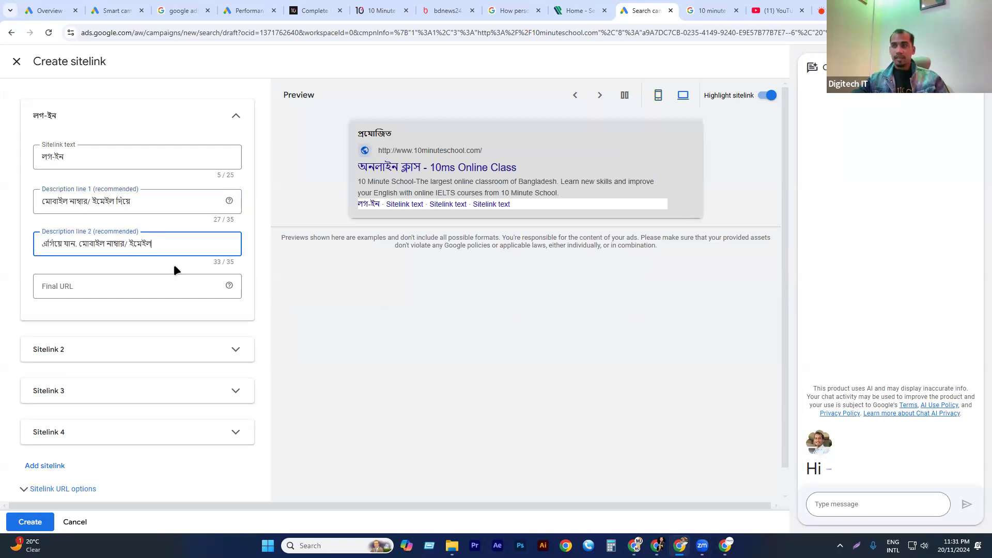
{"action": "left_click", "coordinate": [104, 284]}
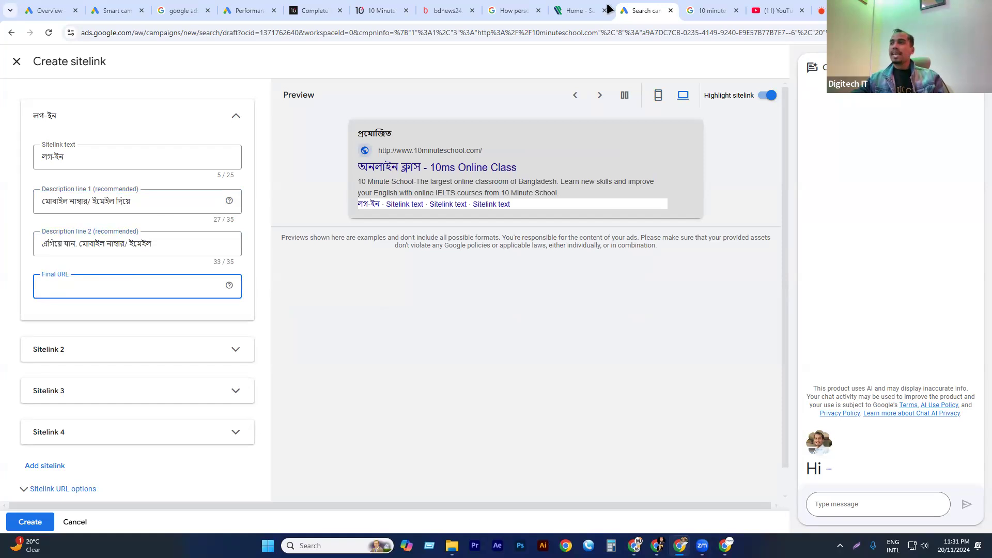
{"action": "left_click", "coordinate": [712, 10]}
{"action": "left_click", "coordinate": [334, 287]}
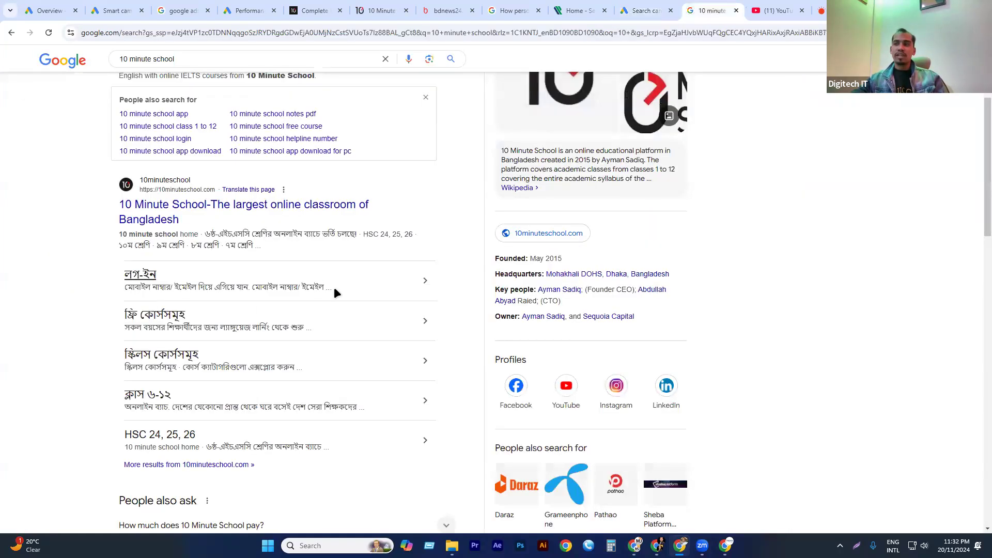
{"action": "left_click", "coordinate": [426, 284], "text": "ctrl"}
{"action": "left_click", "coordinate": [723, 11]}
{"action": "left_click", "coordinate": [201, 29]}
{"action": "key", "text": "ctrl+c"}
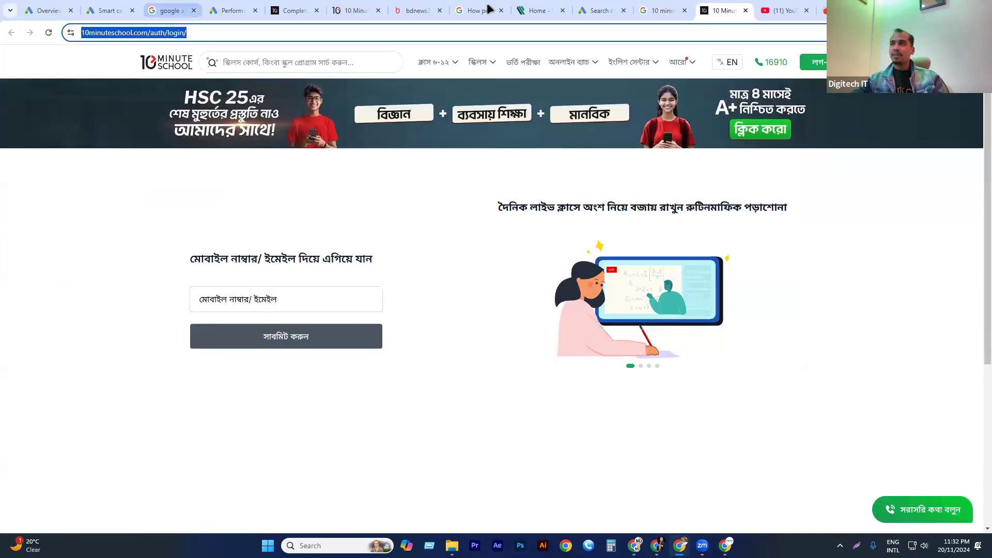
{"action": "left_click", "coordinate": [601, 10]}
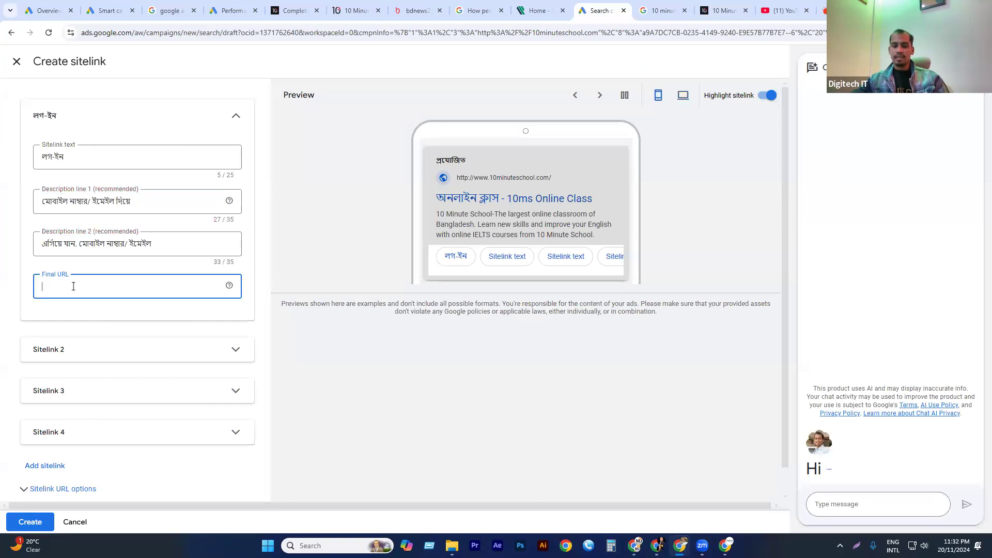
{"action": "key", "text": "ctrl+v"}
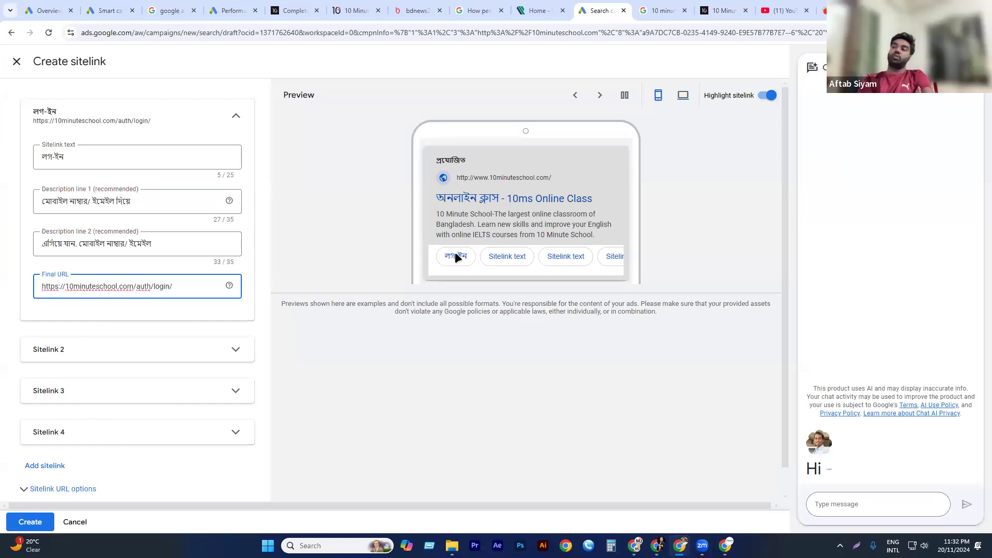
{"action": "left_click", "coordinate": [362, 231]}
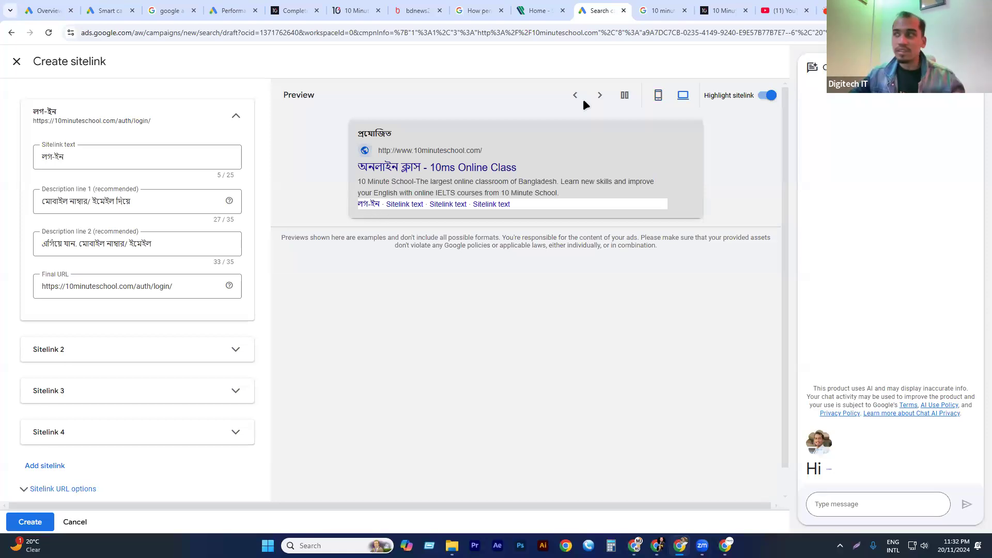
Search Google for "web hosting in uk" in a new tab to view the sitelinks under sponsored ads.
{"action": "key", "text": "ctrl+t"}
{"action": "type", "text": "web"}
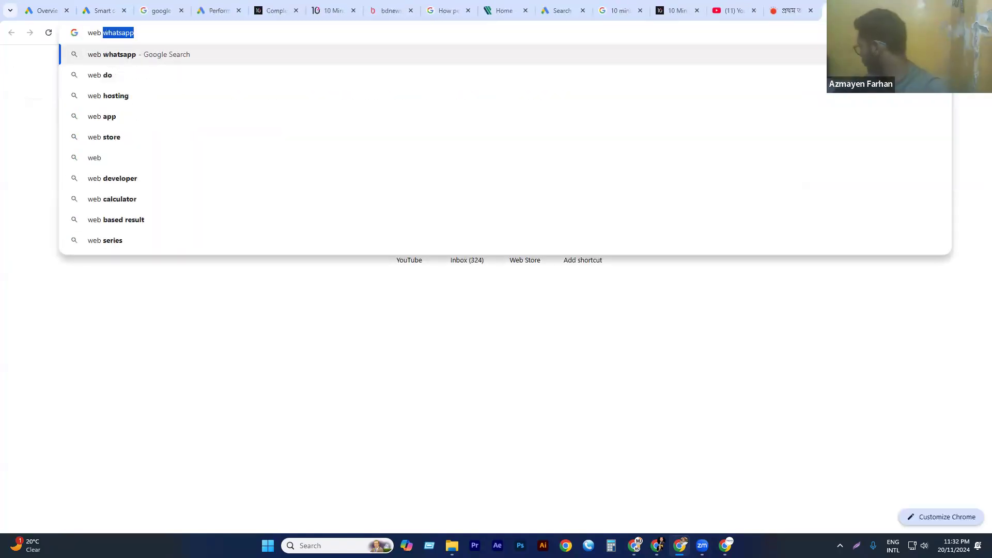
{"action": "key", "text": "Down"}
{"action": "key", "text": "Down"}
{"action": "type", "text": "in "}
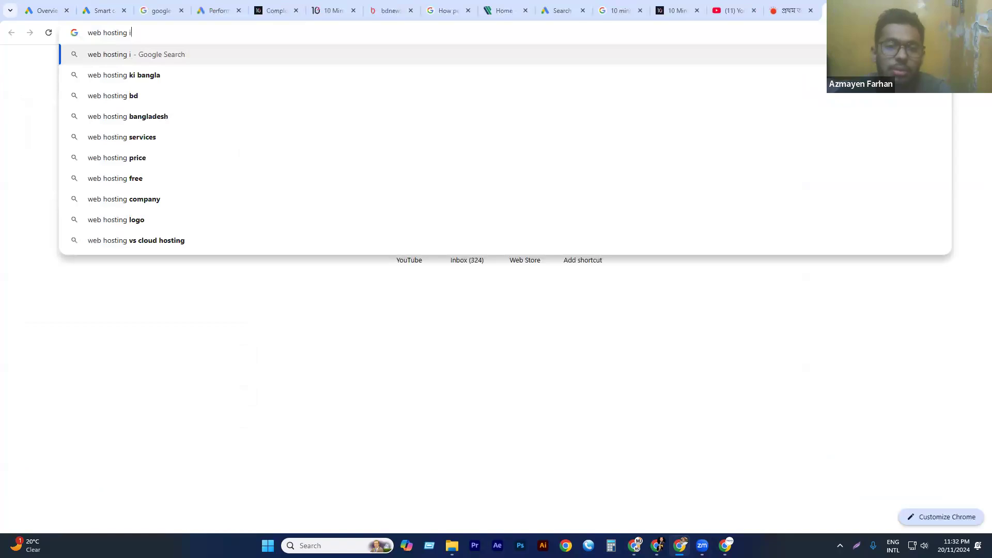
{"action": "type", "text": "uk"}
{"action": "key", "text": "Return"}
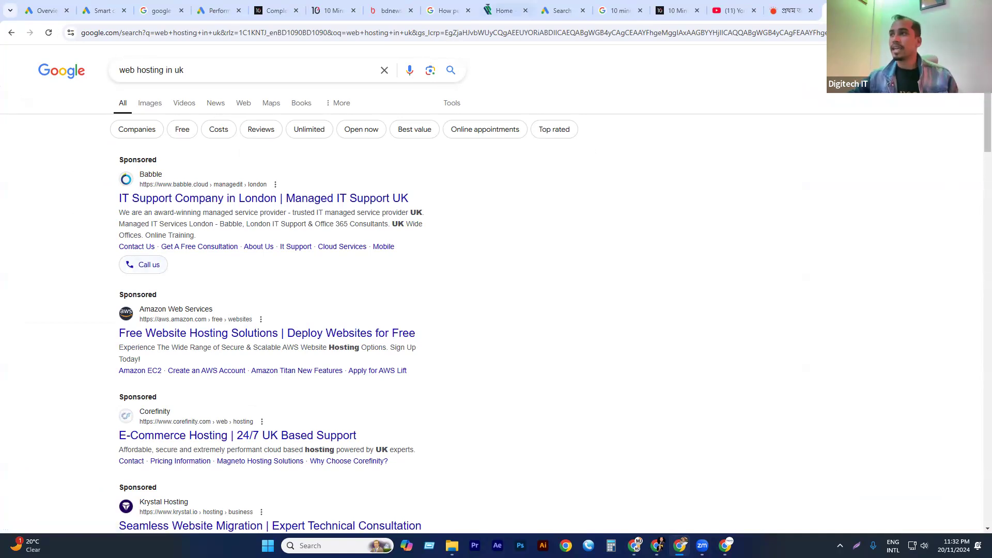
Return to the campaign's sitelink form and collapse the completed login sitelink.
{"action": "left_click", "coordinate": [564, 10]}
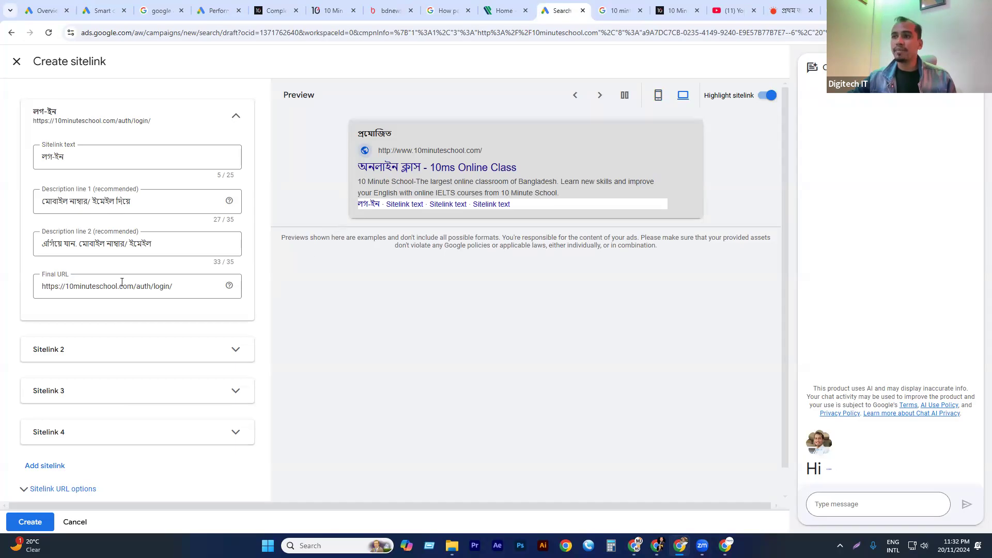
{"action": "scroll", "coordinate": [168, 236], "scroll_direction": "down", "scroll_amount": 1}
{"action": "scroll", "coordinate": [168, 235], "scroll_direction": "up", "scroll_amount": 1}
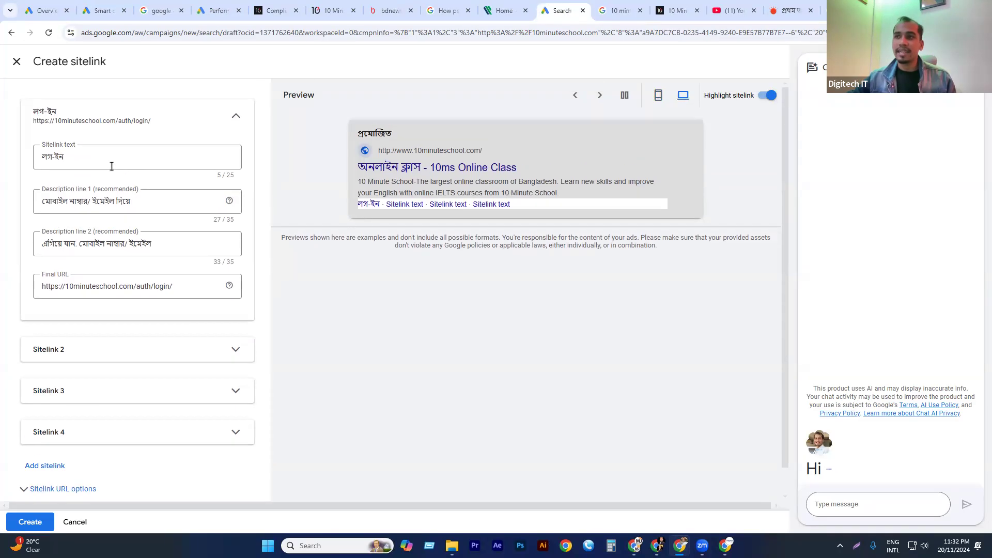
{"action": "left_click", "coordinate": [243, 113]}
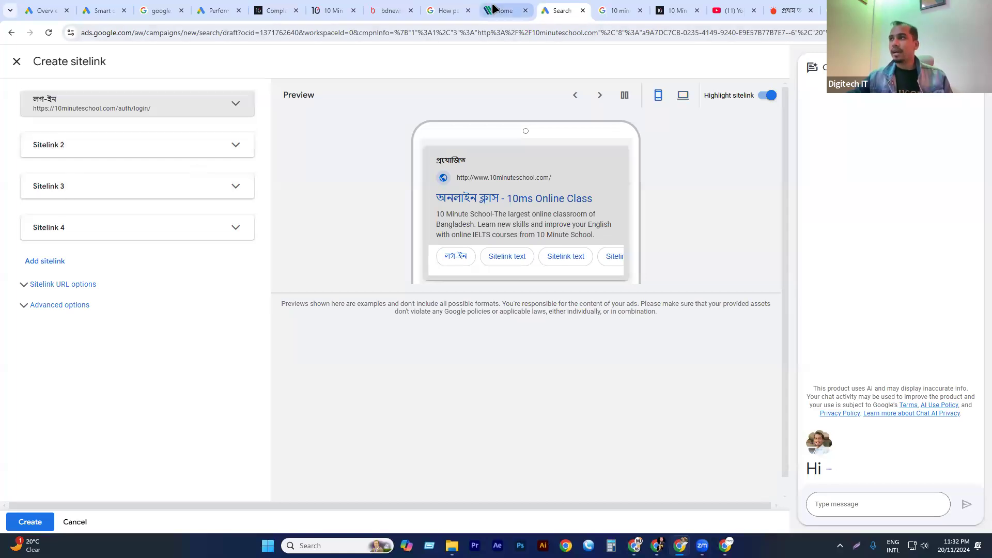
Set the second sitelink's text to "ফ্রি কোর্সসমূহ", copied from the 10 Minute School Google search result.
{"action": "left_click", "coordinate": [622, 10]}
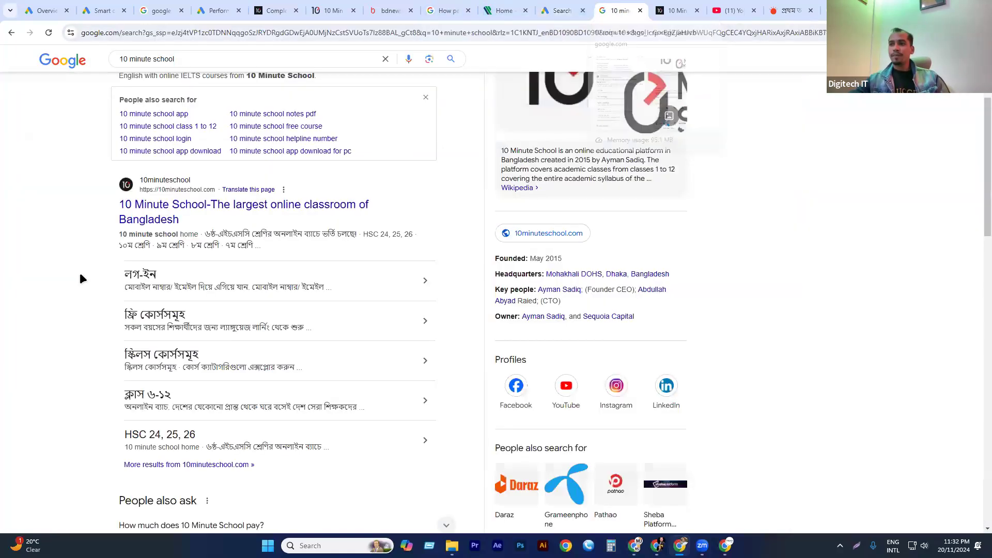
{"action": "left_click_drag", "start_coordinate": [125, 270], "coordinate": [178, 315]}
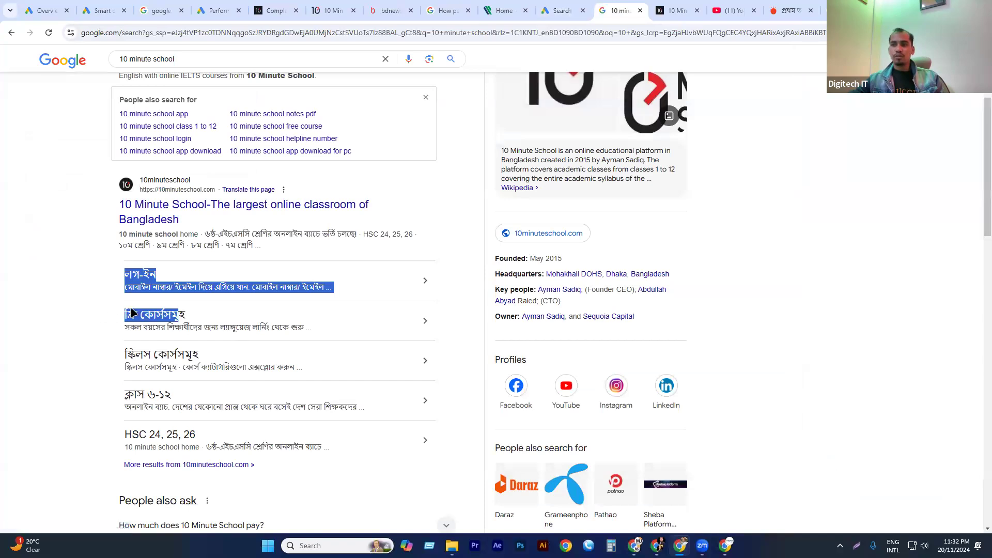
{"action": "left_click", "coordinate": [104, 237]}
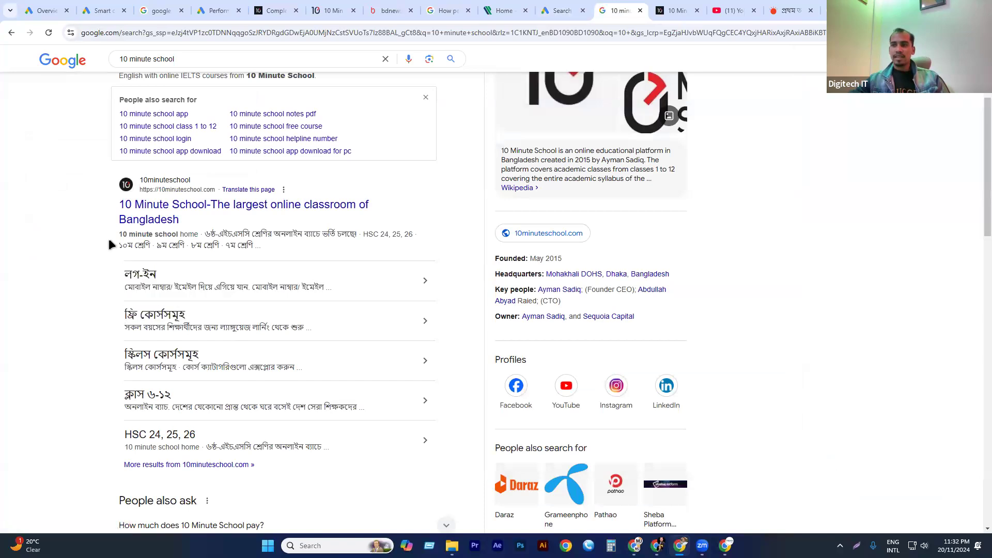
{"action": "left_click_drag", "start_coordinate": [121, 312], "coordinate": [186, 318]}
{"action": "key", "text": "ctrl+c"}
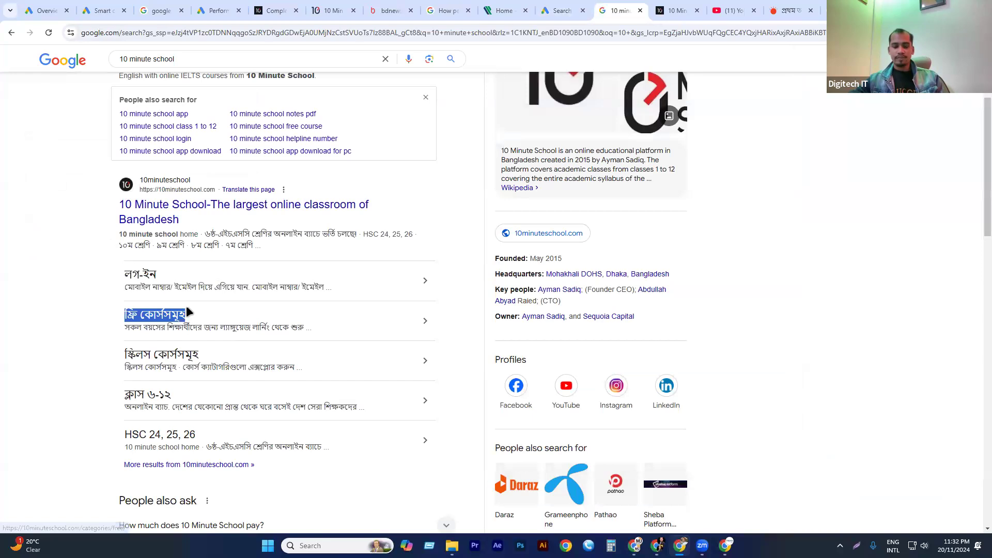
{"action": "left_click", "coordinate": [550, 11]}
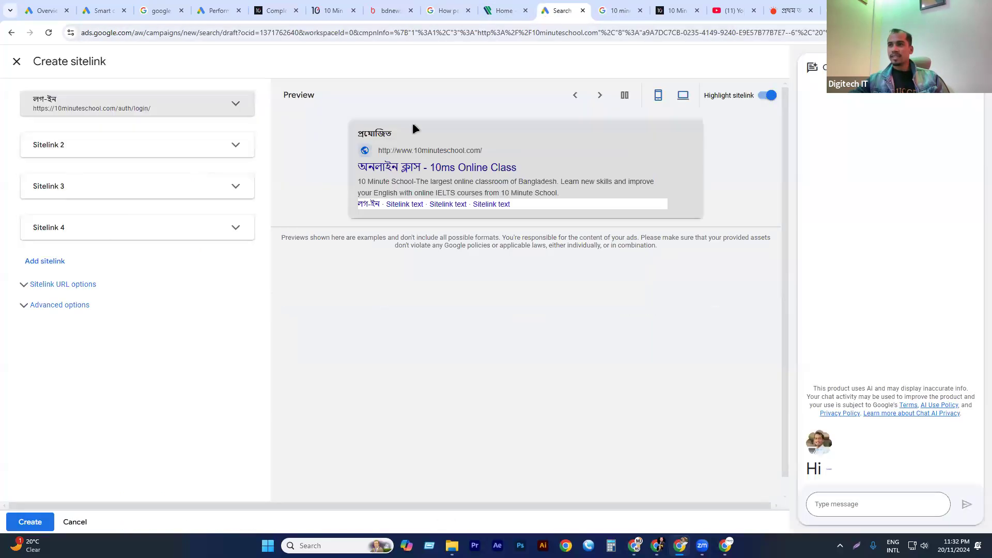
{"action": "left_click", "coordinate": [73, 150]}
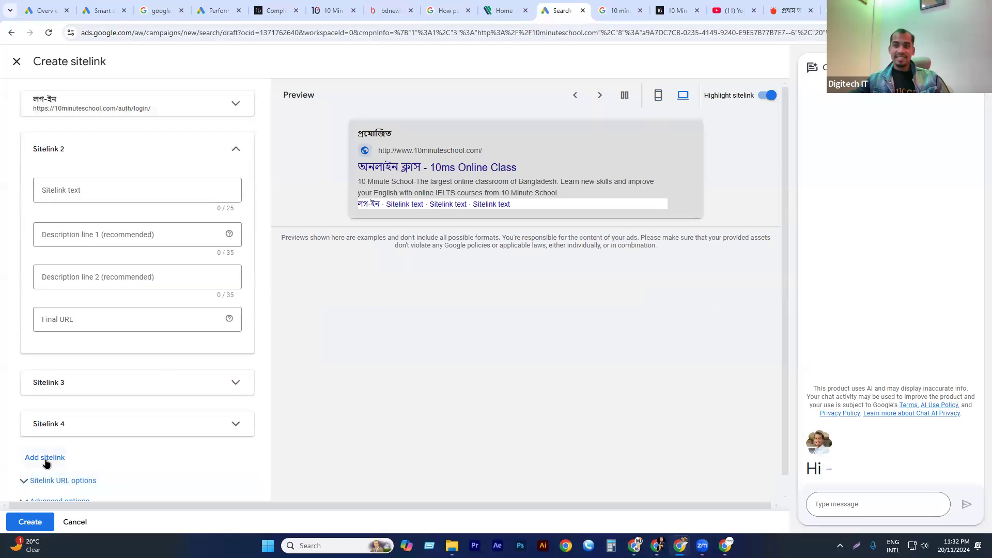
{"action": "left_click", "coordinate": [76, 190]}
{"action": "key", "text": "ctrl+v"}
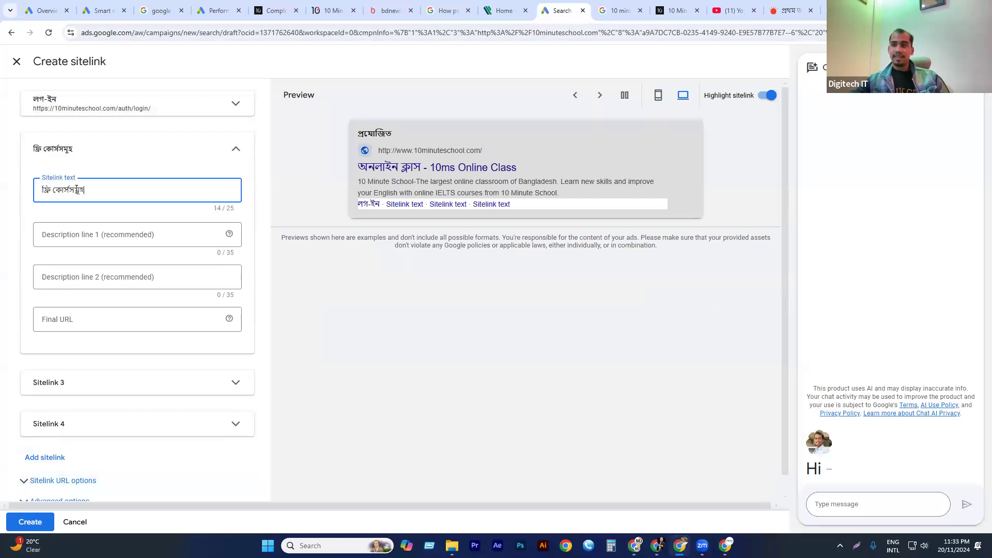
Copy the free courses snippet into the sitelink, with "সকল বয়সের শিক্ষার্থীদের জন্য" as description line 1 and "ল্যাঙ্গুয়েজ লার্নিং থেকে শুরু ..." as line 2.
{"action": "left_click", "coordinate": [618, 11]}
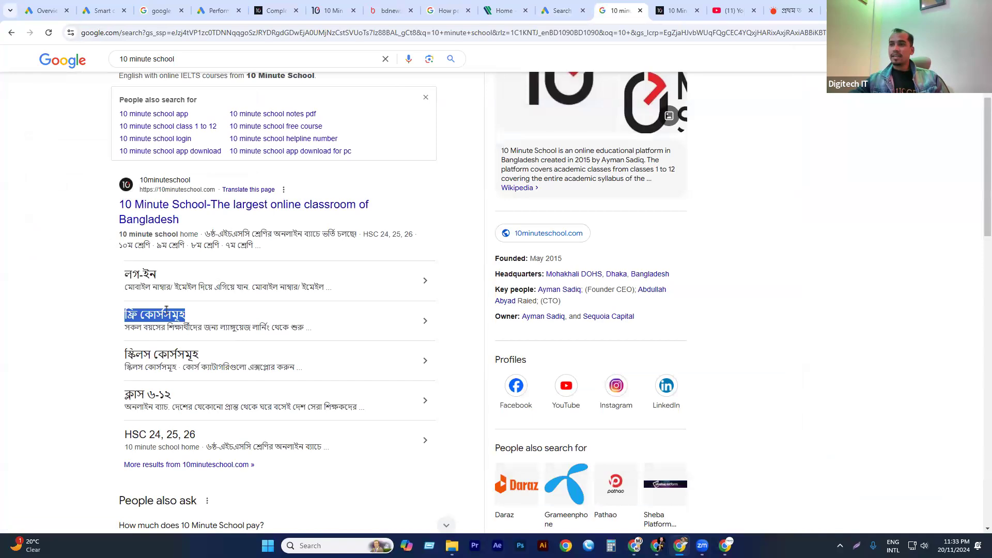
{"action": "triple_click", "coordinate": [203, 329]}
{"action": "key", "text": "ctrl+c"}
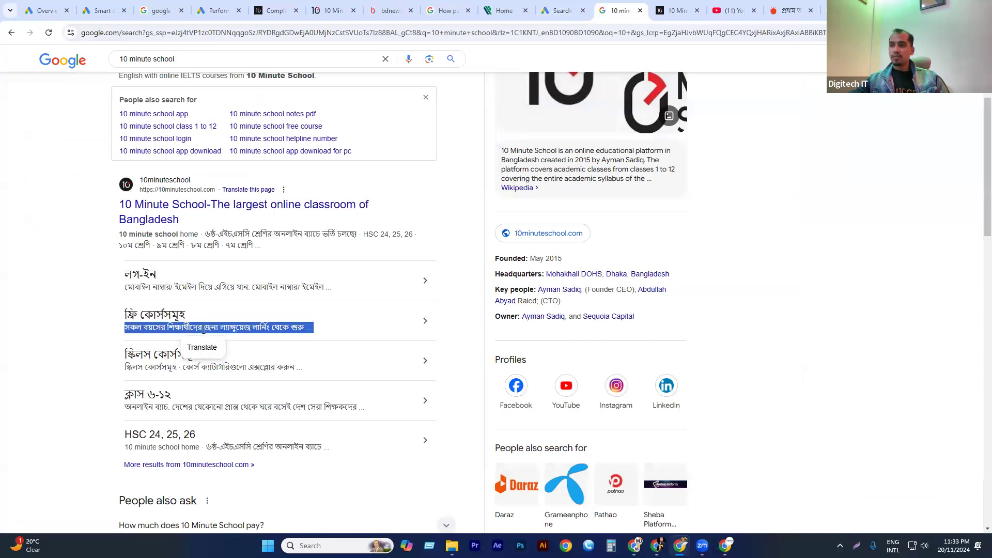
{"action": "left_click", "coordinate": [563, 10]}
{"action": "left_click", "coordinate": [83, 236]}
{"action": "key", "text": "ctrl+v"}
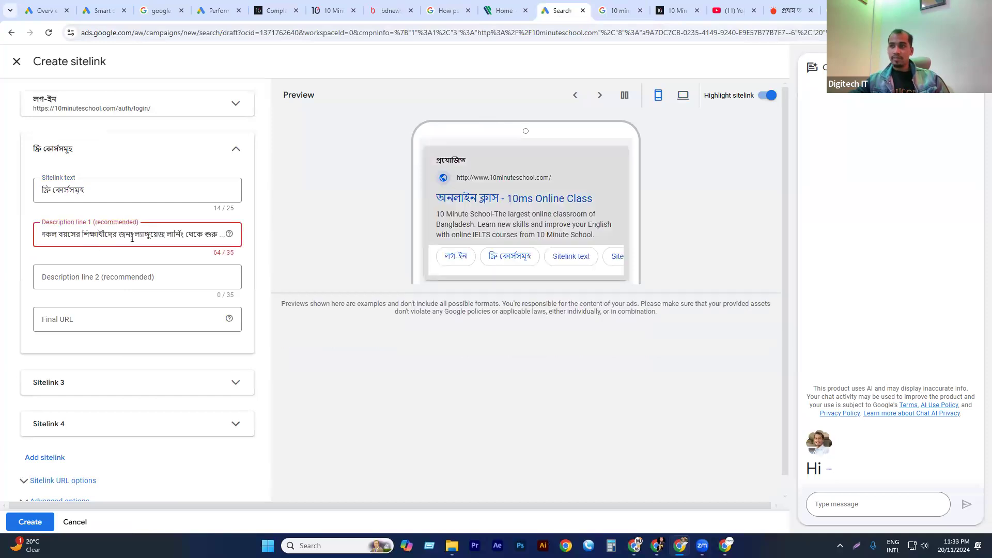
{"action": "left_click_drag", "start_coordinate": [134, 235], "coordinate": [250, 240]}
{"action": "key", "text": "ctrl+c"}
{"action": "key", "text": "BackSpace"}
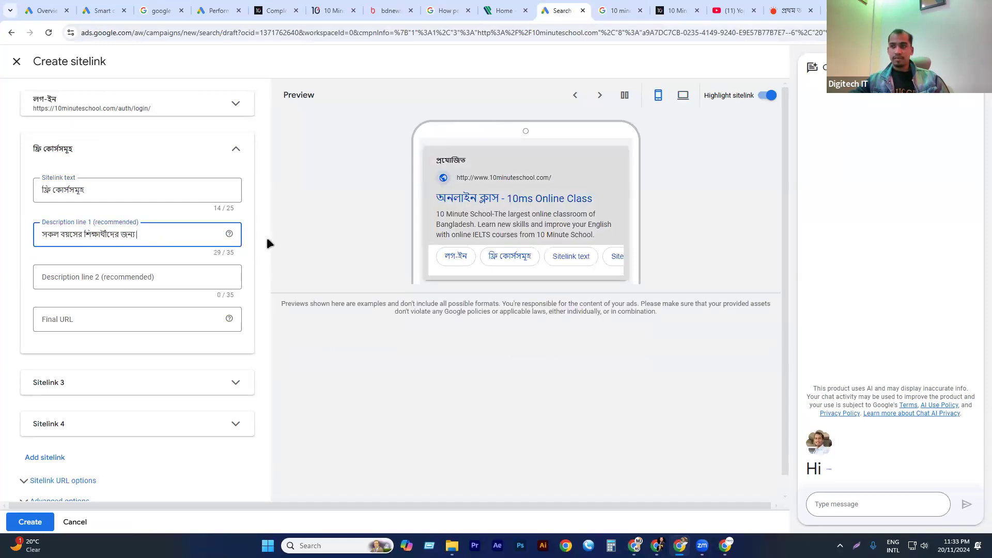
{"action": "left_click", "coordinate": [87, 278]}
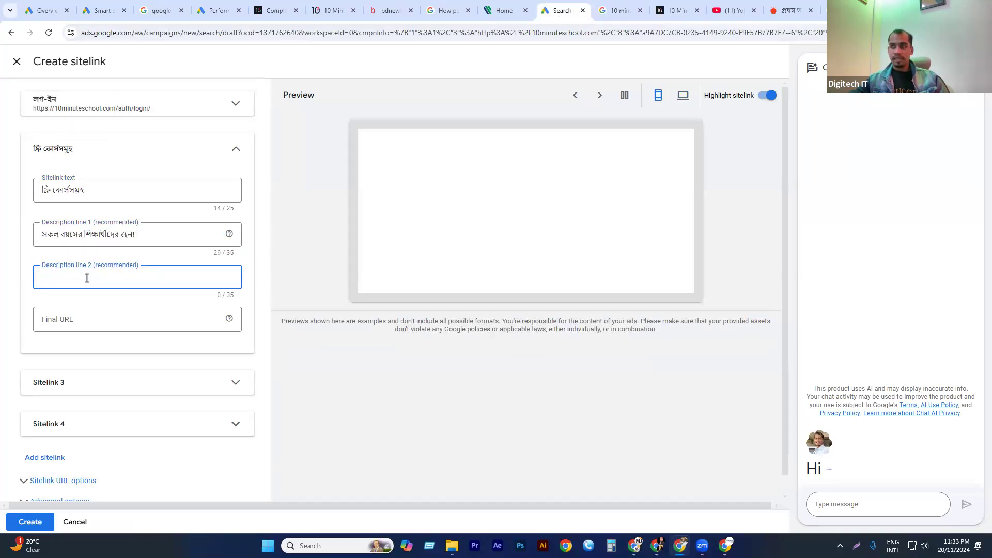
{"action": "key", "text": "ctrl+v"}
{"action": "key", "text": "ctrl+Tab"}
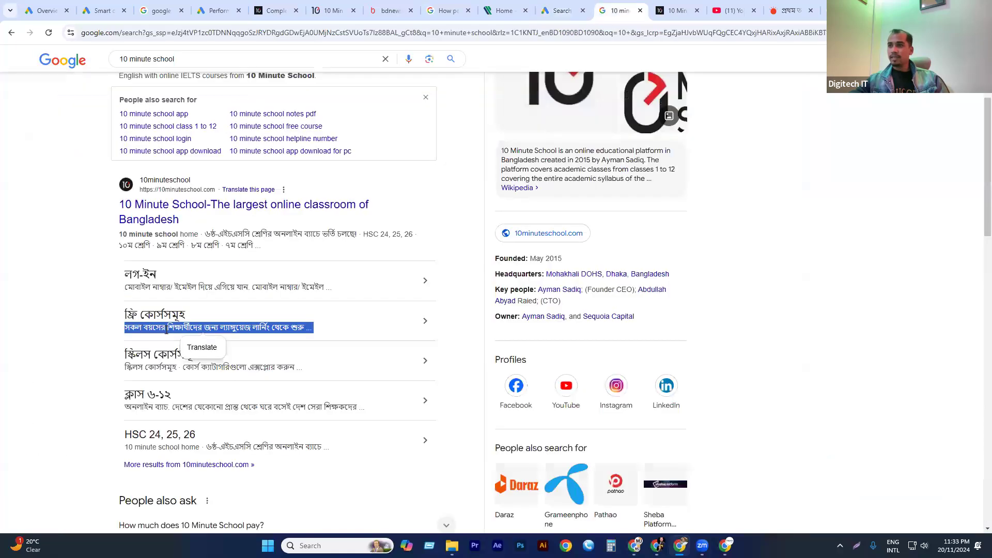
{"action": "middle_click", "coordinate": [183, 311]}
{"action": "left_click", "coordinate": [617, 8]}
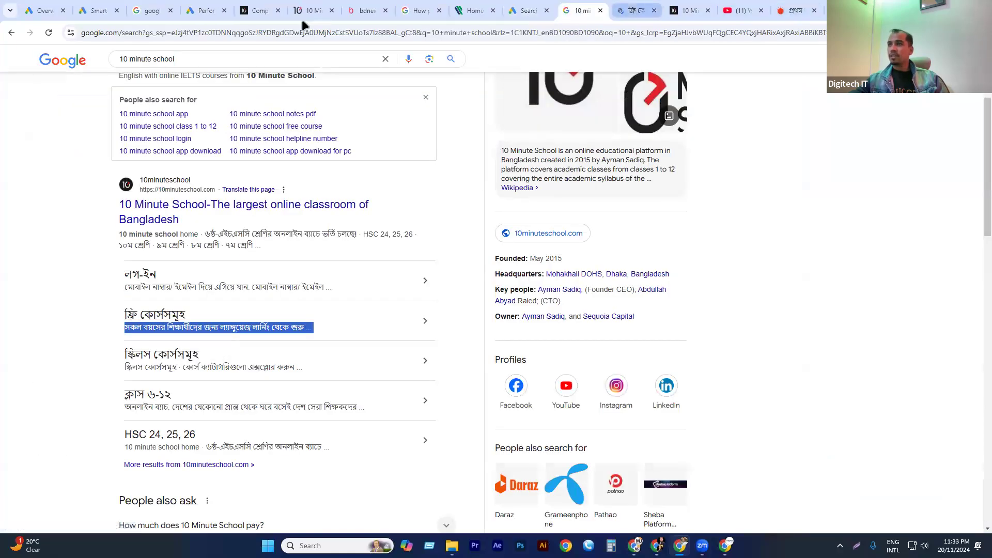
{"action": "left_click", "coordinate": [225, 33]}
{"action": "key", "text": "ctrl+c"}
{"action": "left_click", "coordinate": [584, 10]}
{"action": "left_click", "coordinate": [526, 11]}
{"action": "left_click", "coordinate": [73, 319]}
{"action": "key", "text": "ctrl+v"}
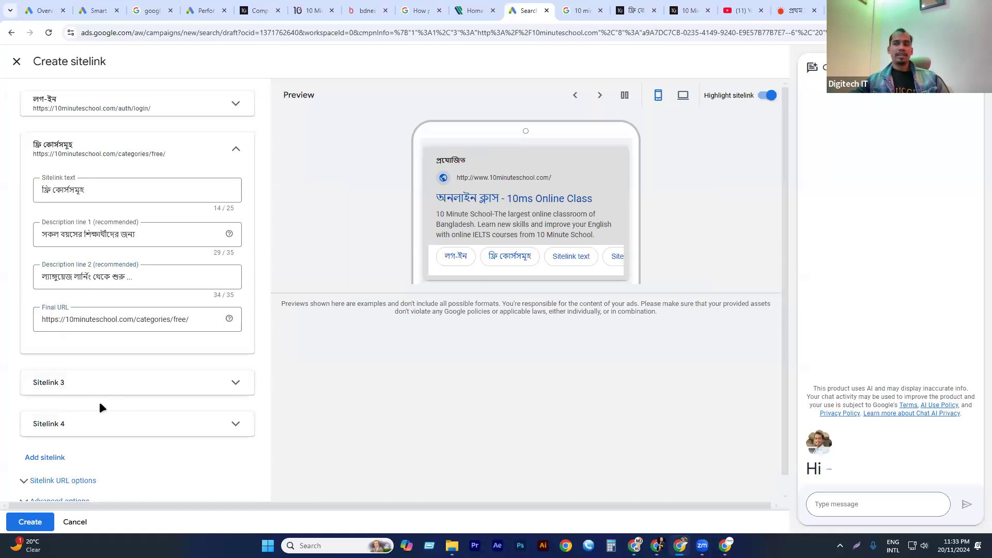
Expand the third sitelink and set its text to "স্কিলস কোর্সসমূহ", copied from the Google search result.
{"action": "left_click", "coordinate": [95, 386]}
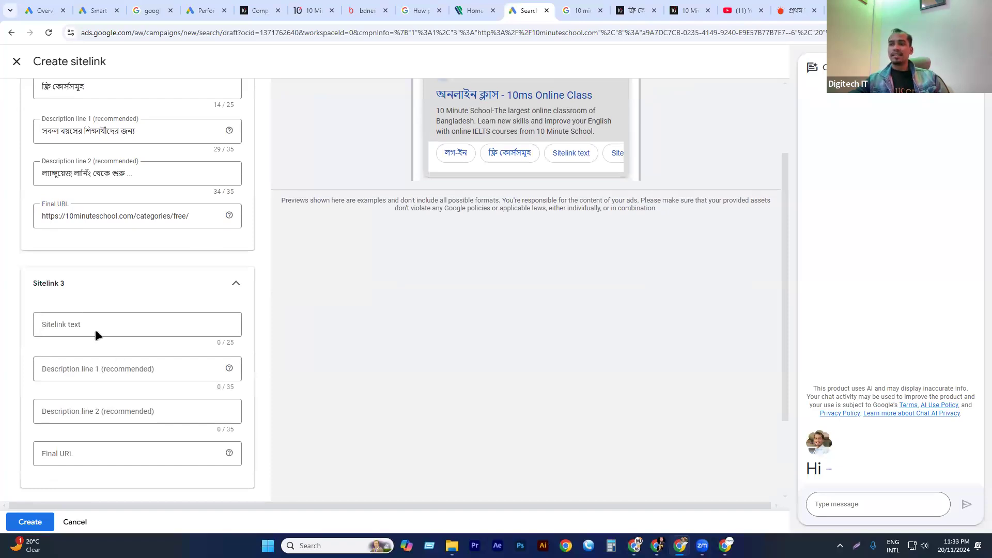
{"action": "key", "text": "ctrl+Tab"}
{"action": "left_click_drag", "start_coordinate": [114, 354], "coordinate": [202, 349]}
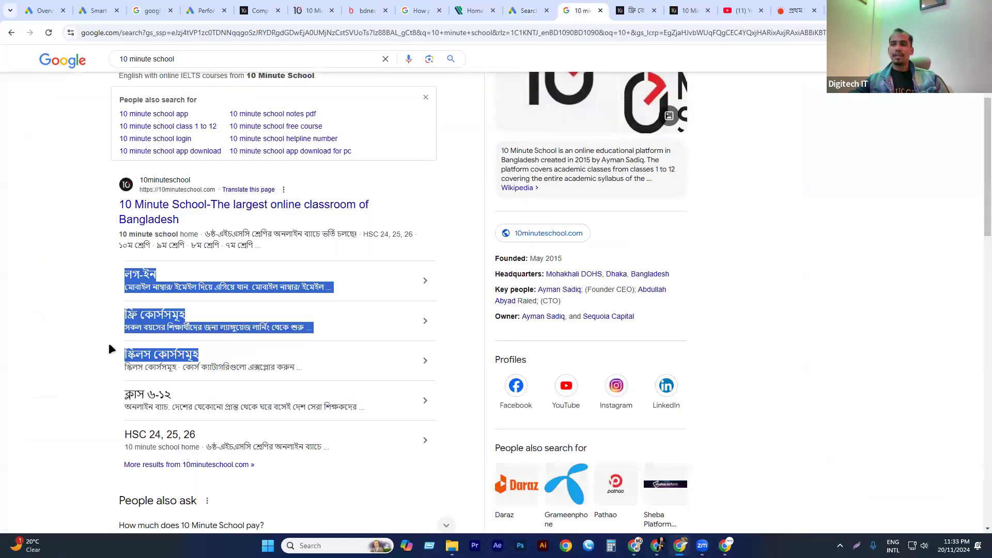
{"action": "left_click", "coordinate": [242, 298]}
{"action": "left_click_drag", "start_coordinate": [220, 353], "coordinate": [125, 354]}
{"action": "key", "text": "ctrl+c"}
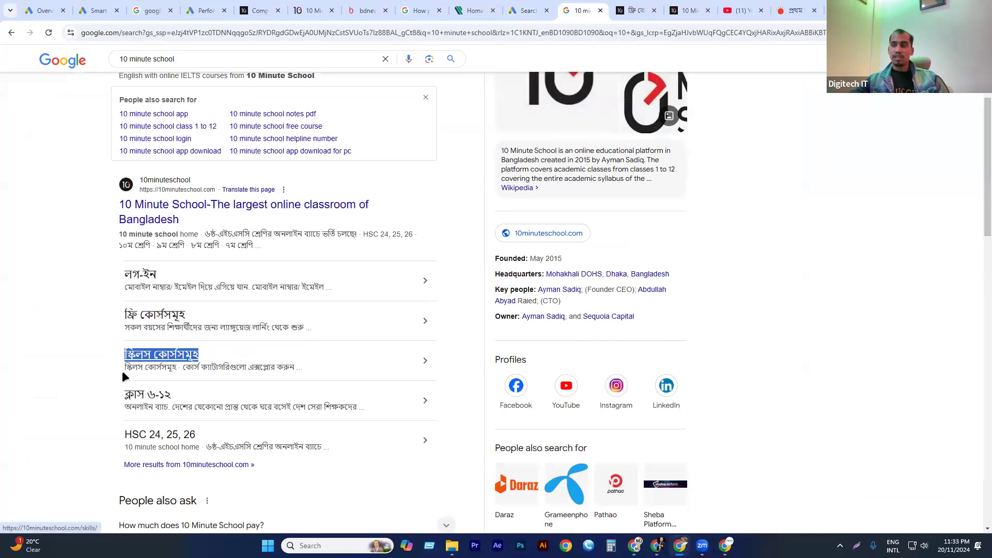
{"action": "left_click", "coordinate": [529, 10]}
{"action": "left_click", "coordinate": [72, 333]}
{"action": "key", "text": "ctrl+v"}
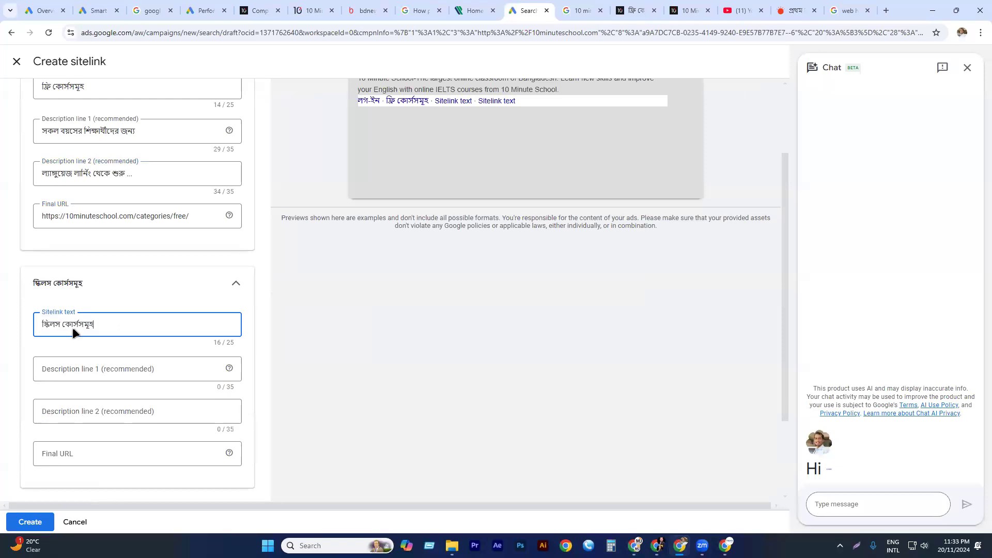
Copy the skills snippet into the third sitelink, with "স্কিলস কোর্সসমূহ ·" as description line 1 and "কোর্স ক্যাটাগরিগুলো এক্সপ্লোর করুন" as line 2, without the ellipsis.
{"action": "key", "text": "ctrl+Tab"}
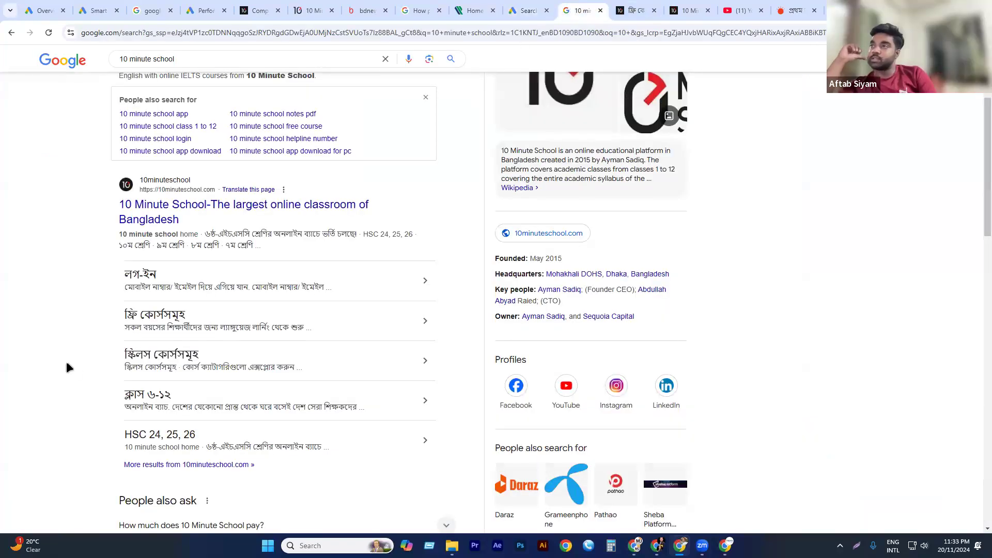
{"action": "left_click_drag", "start_coordinate": [68, 367], "coordinate": [305, 368]}
{"action": "key", "text": "ctrl+c"}
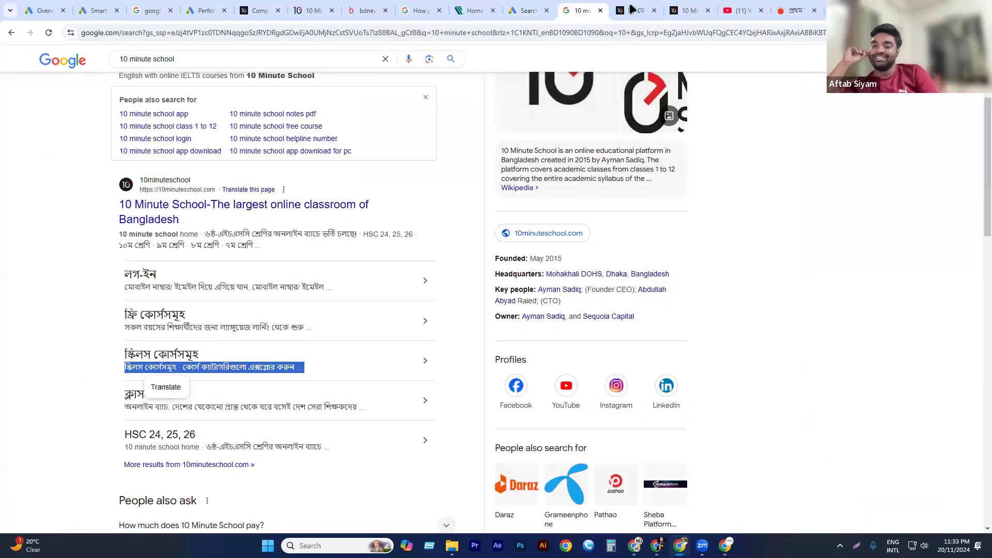
{"action": "key", "text": "ctrl+shift+Tab"}
{"action": "left_click", "coordinate": [60, 371]}
{"action": "key", "text": "ctrl+v"}
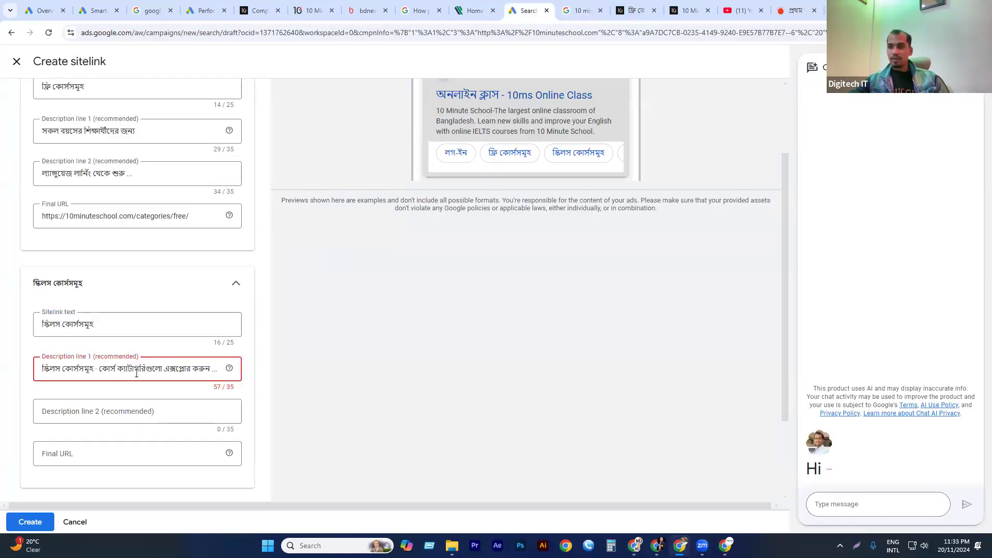
{"action": "left_click_drag", "start_coordinate": [99, 372], "coordinate": [272, 362]}
{"action": "key", "text": "ctrl+c"}
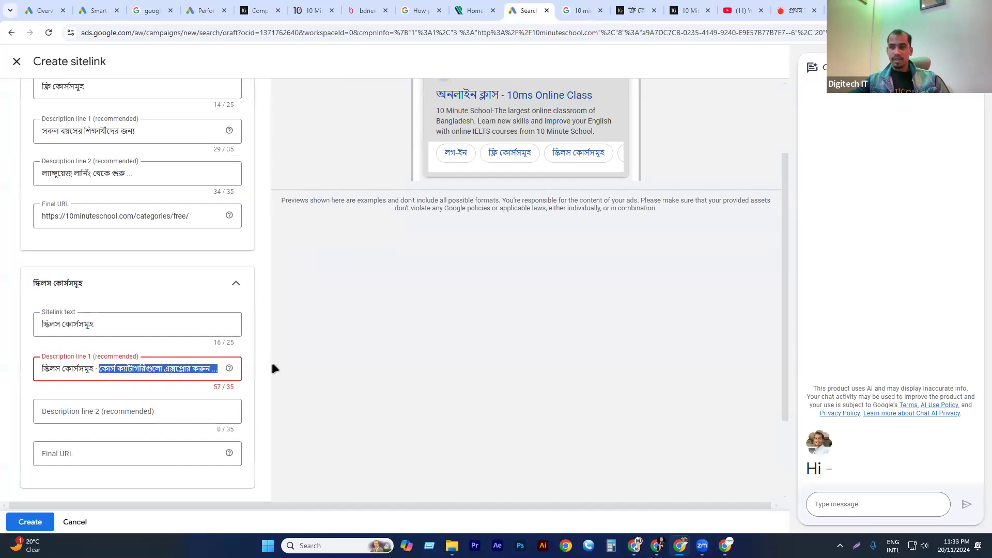
{"action": "key", "text": "BackSpace"}
{"action": "left_click", "coordinate": [80, 402]}
{"action": "key", "text": "ctrl+v"}
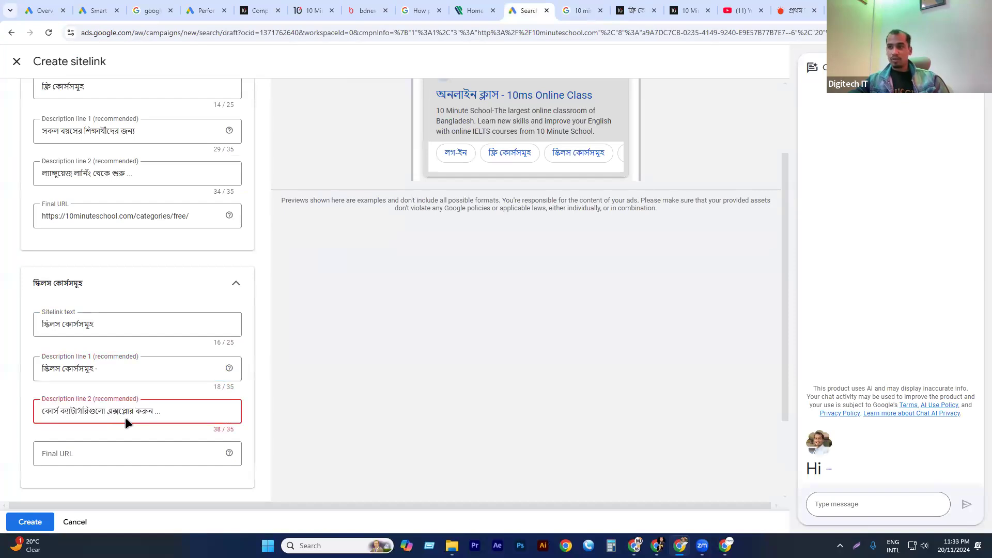
{"action": "key", "text": "BackSpace"}
{"action": "key", "text": "BackSpace"}
{"action": "key", "text": "BackSpace"}
{"action": "key", "text": "BackSpace"}
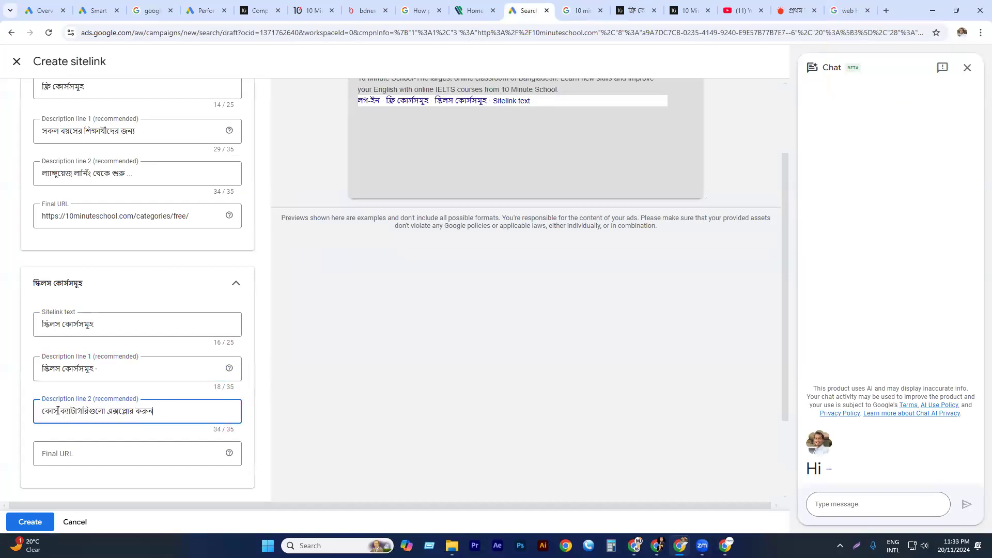
Move the word "কোর্স" from the start of description line 2 to the start of description line 1.
{"action": "left_click_drag", "start_coordinate": [58, 411], "coordinate": [4, 419]}
{"action": "key", "text": "BackSpace"}
{"action": "left_click", "coordinate": [45, 368]}
{"action": "left_click", "coordinate": [26, 376]}
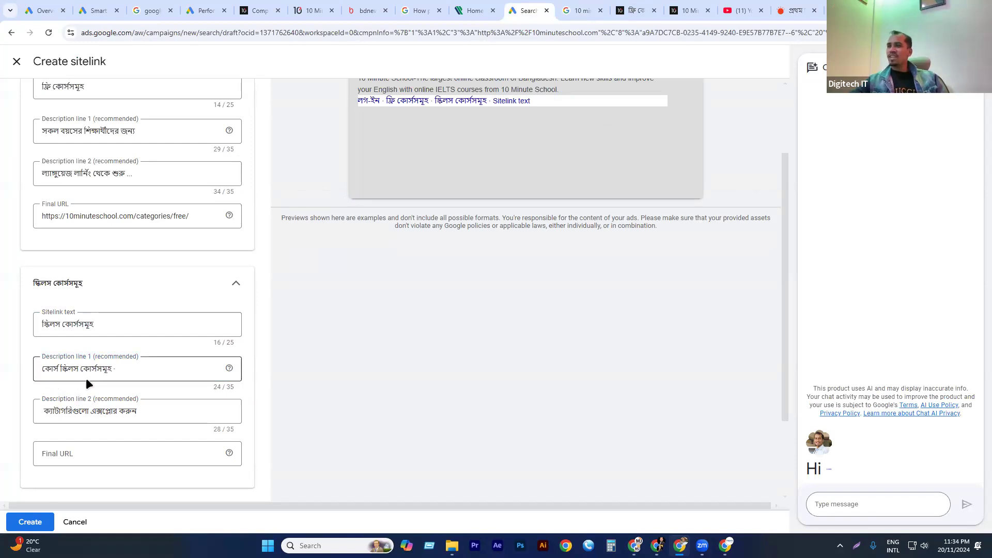
{"action": "scroll", "coordinate": [85, 377], "scroll_direction": "down", "scroll_amount": 1}
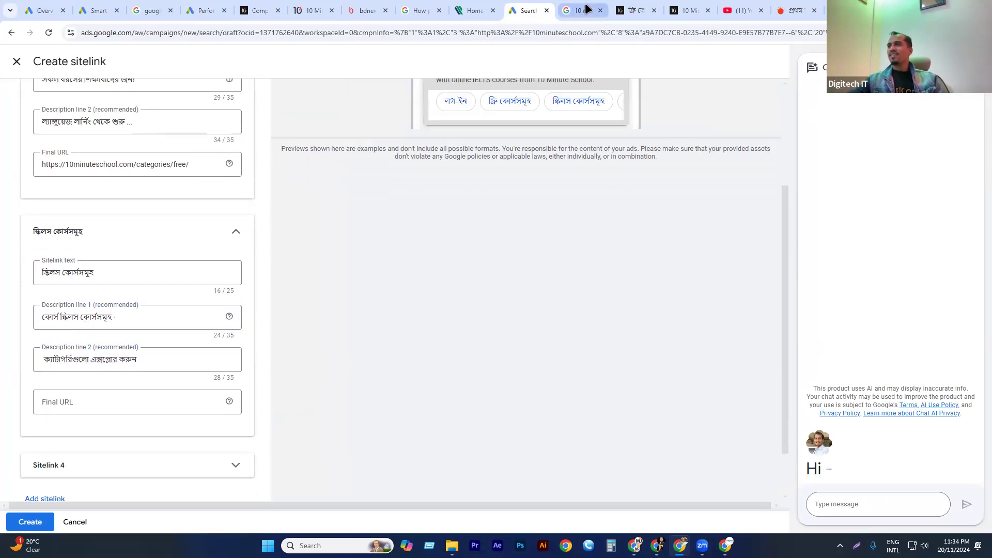
{"action": "left_click", "coordinate": [588, 9]}
{"action": "left_click", "coordinate": [208, 376]}
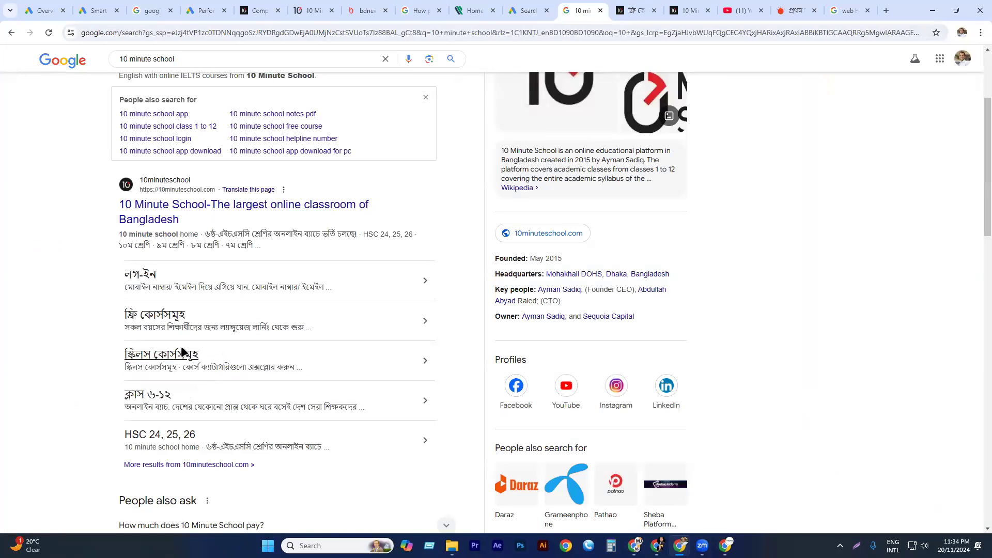
{"action": "left_click", "coordinate": [170, 358]}
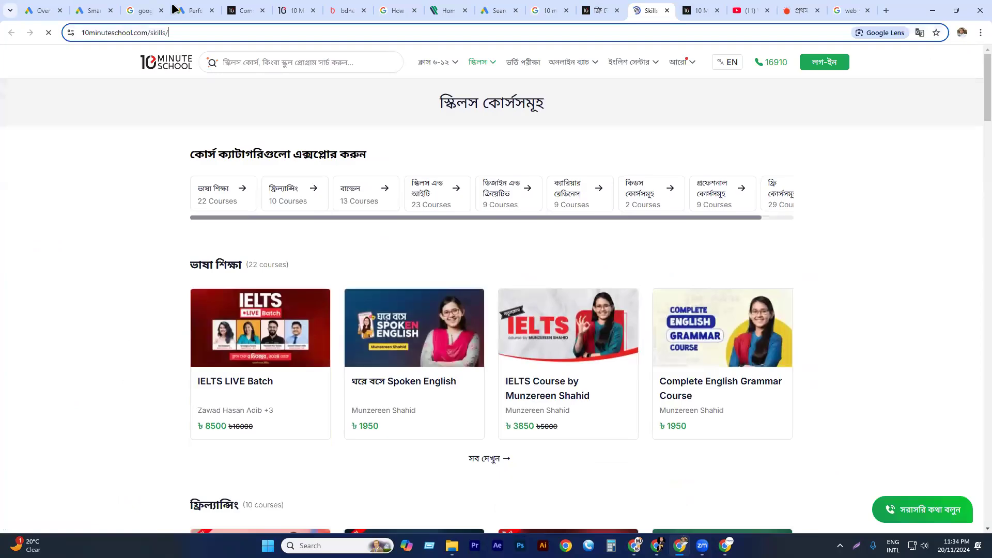
{"action": "left_click", "coordinate": [171, 32]}
{"action": "key", "text": "ctrl+c"}
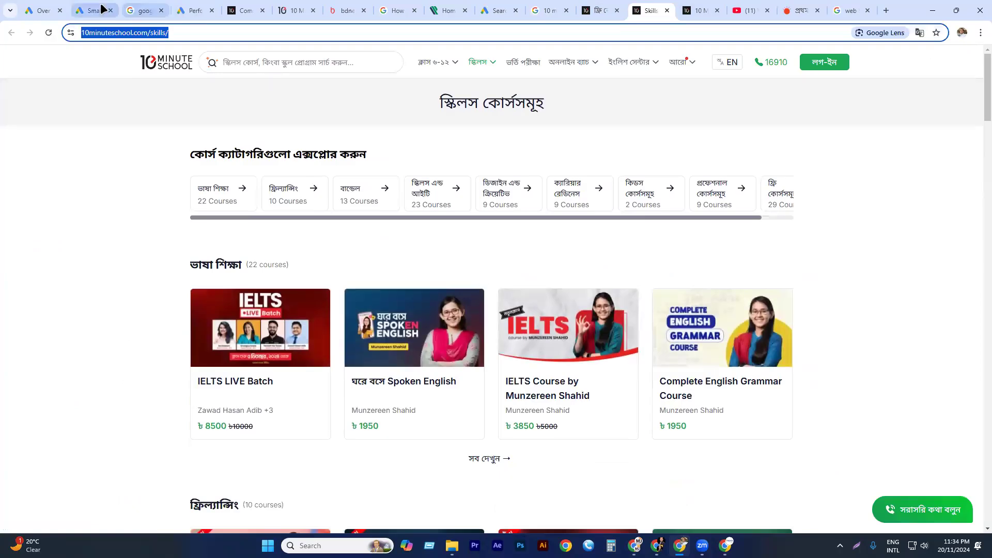
{"action": "left_click", "coordinate": [63, 9]}
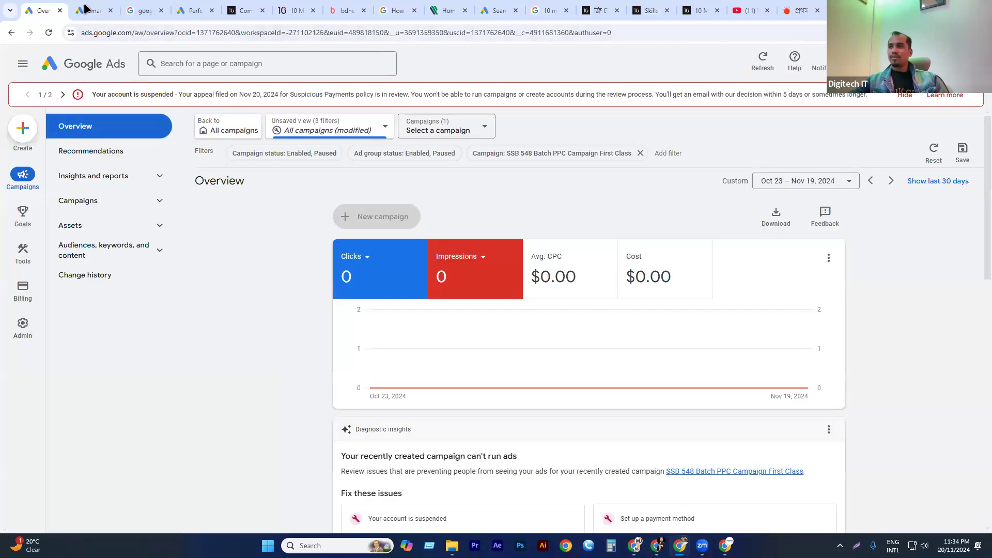
{"action": "left_click", "coordinate": [93, 9]}
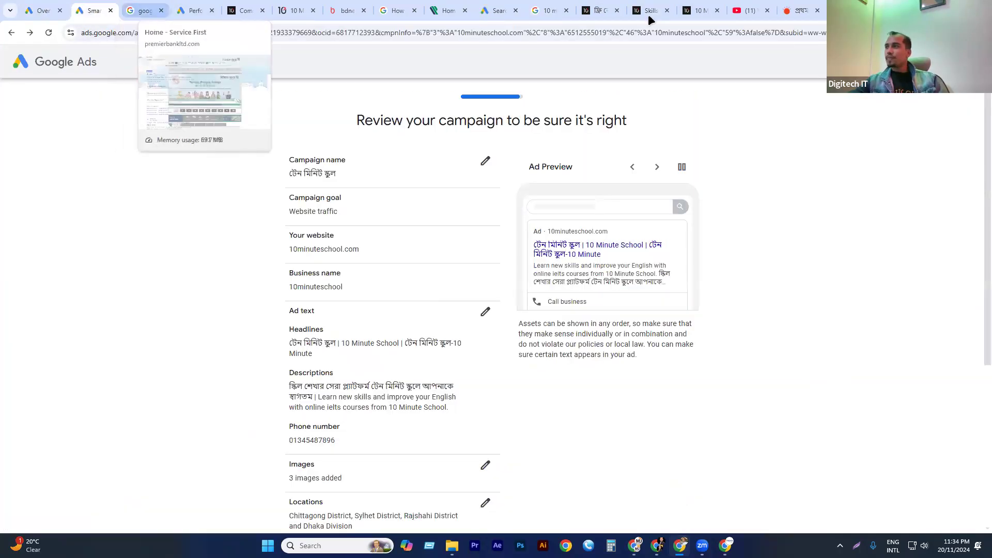
{"action": "left_click", "coordinate": [190, 10]}
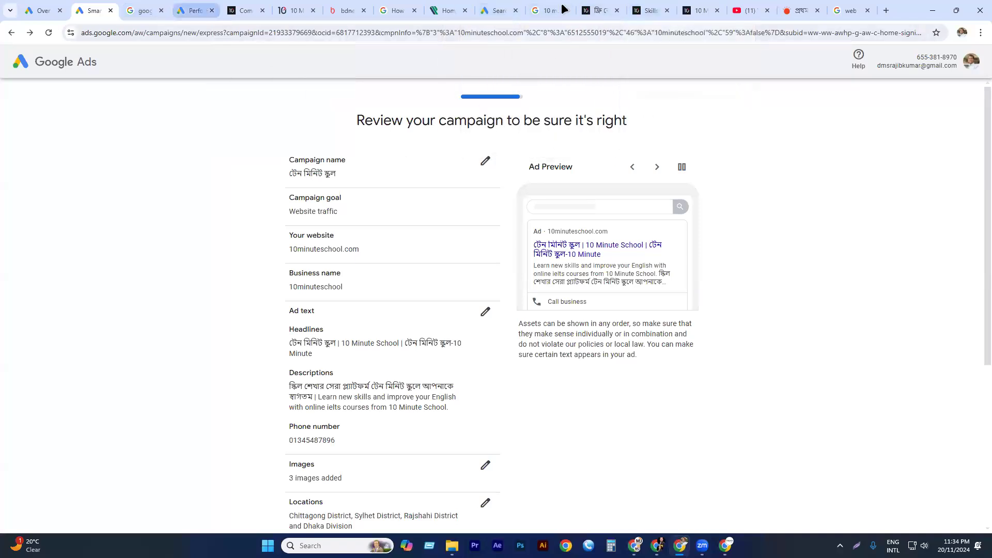
{"action": "left_click", "coordinate": [545, 9]}
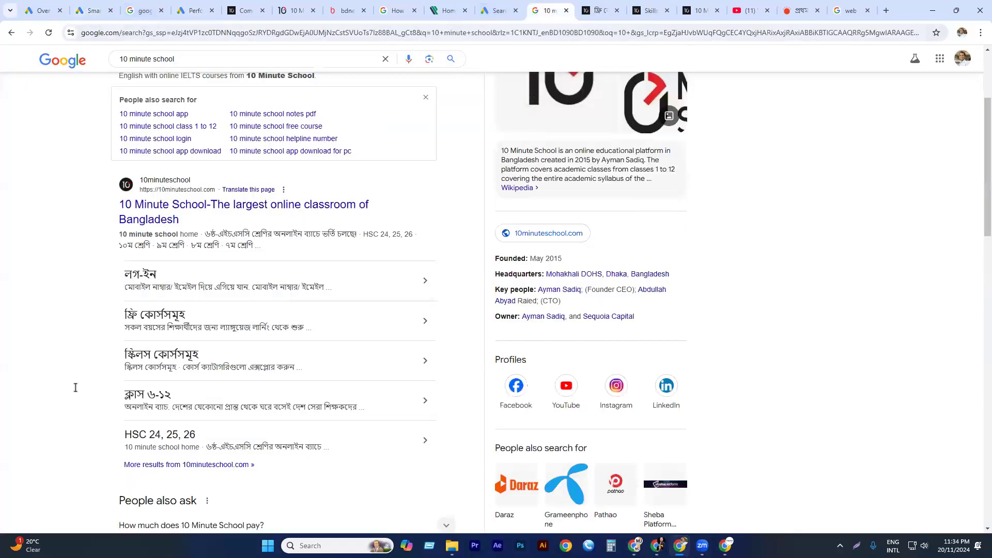
{"action": "key", "text": "ctrl+shift+Tab"}
{"action": "left_click", "coordinate": [65, 405]}
{"action": "key", "text": "ctrl+v"}
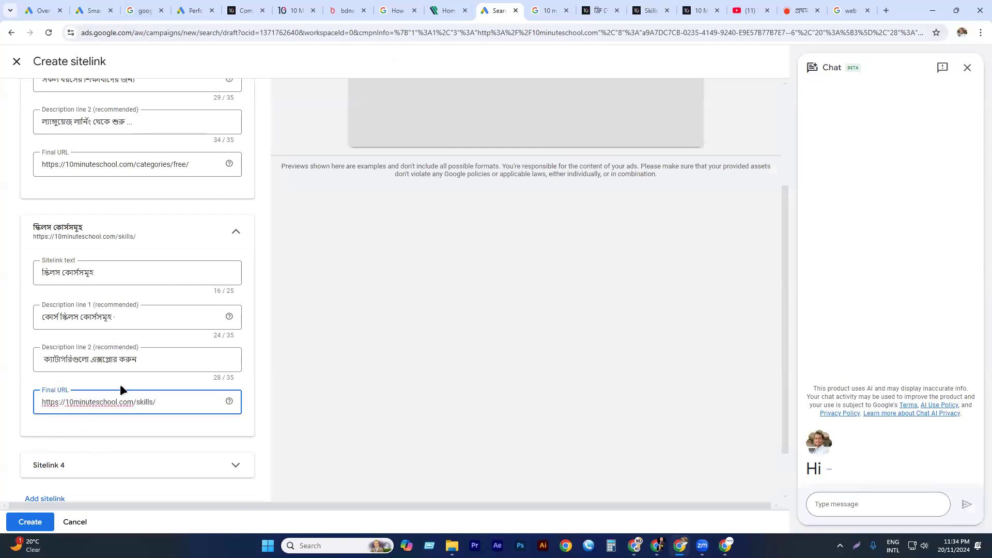
Collapse the skills courses sitelink and set the fourth sitelink's text to "HSC 24, 25, 26", copied from the Google search result.
{"action": "scroll", "coordinate": [307, 212], "scroll_direction": "down", "scroll_amount": 1}
{"action": "left_click", "coordinate": [237, 178]}
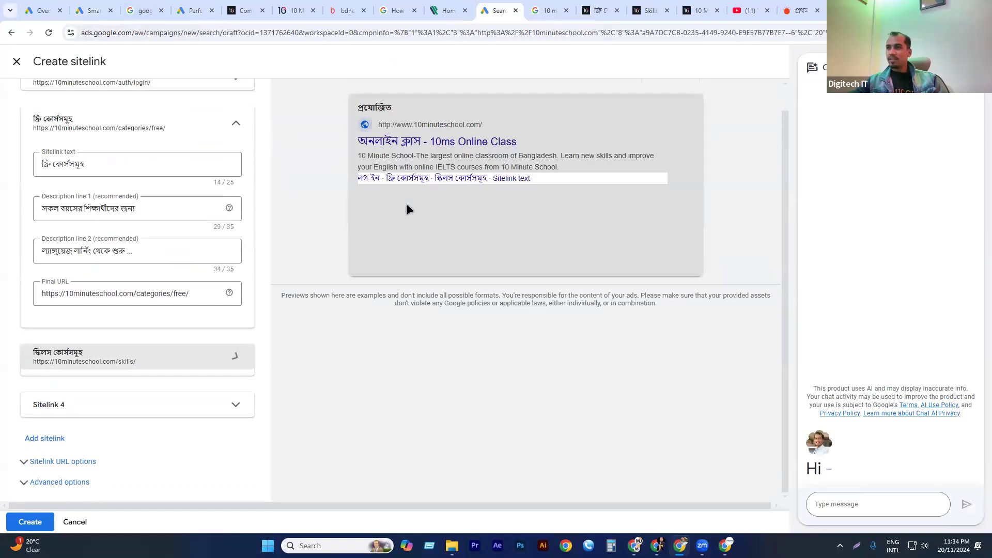
{"action": "left_click", "coordinate": [93, 408]}
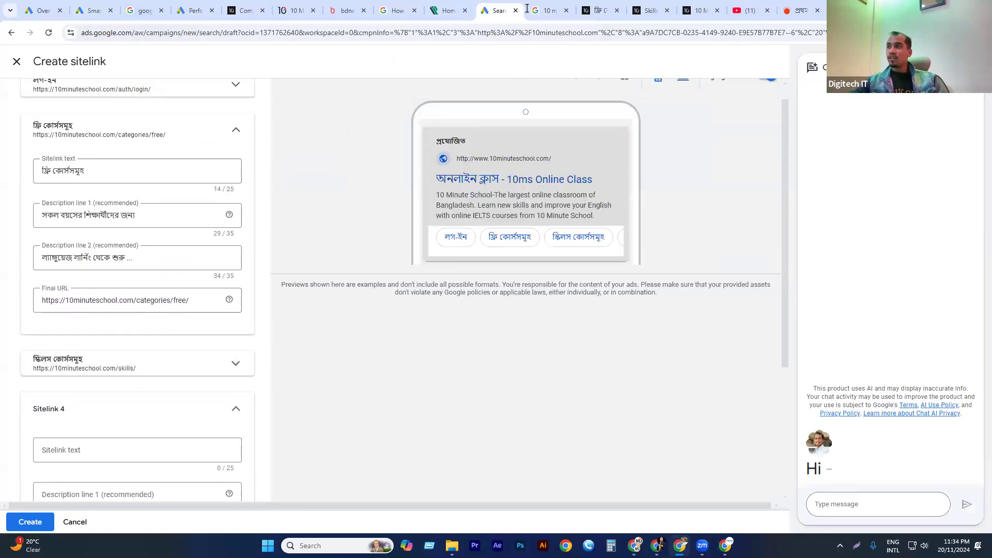
{"action": "key", "text": "ctrl+Tab"}
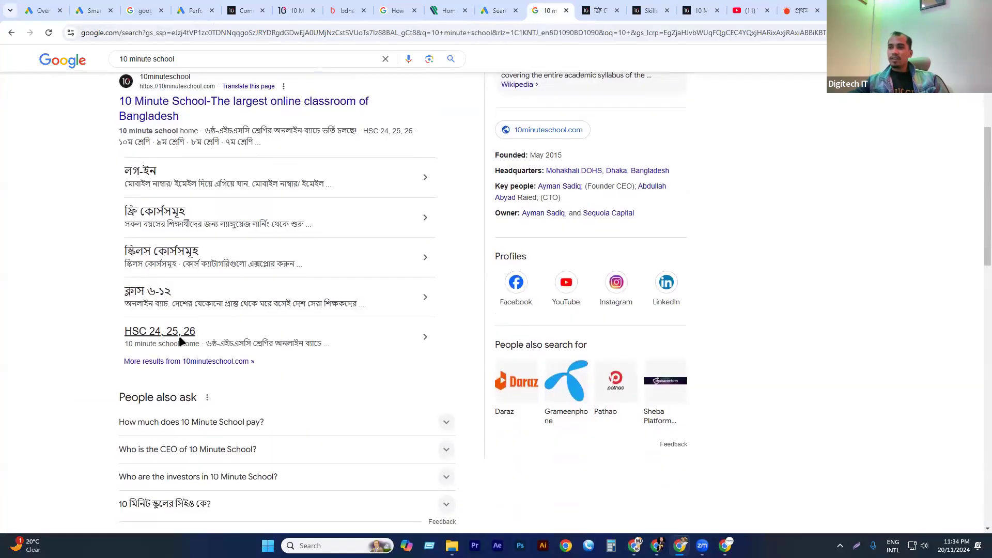
{"action": "left_click_drag", "start_coordinate": [209, 331], "coordinate": [127, 331]}
{"action": "key", "text": "ctrl+c"}
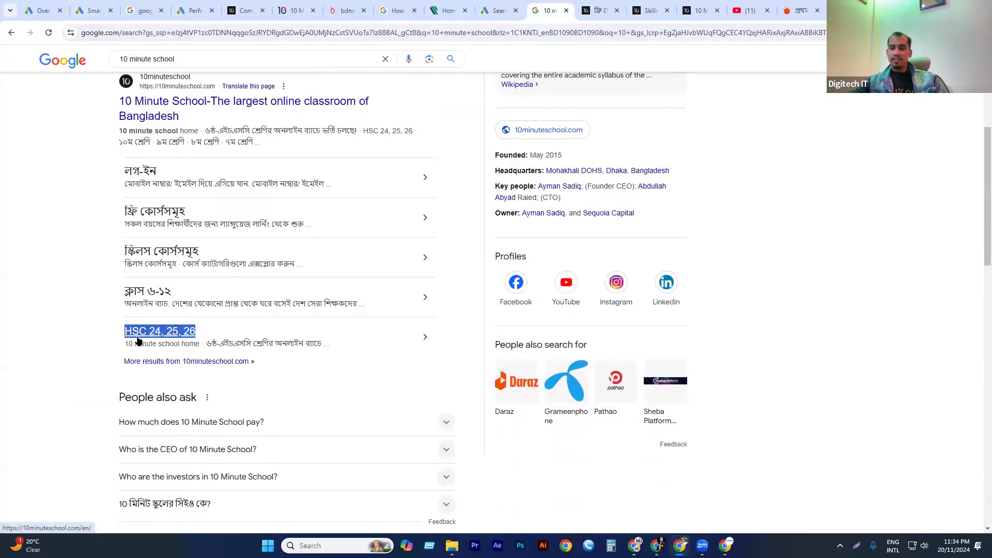
{"action": "key", "text": "ctrl+shift+Tab"}
{"action": "scroll", "coordinate": [222, 345], "scroll_direction": "down", "scroll_amount": 4}
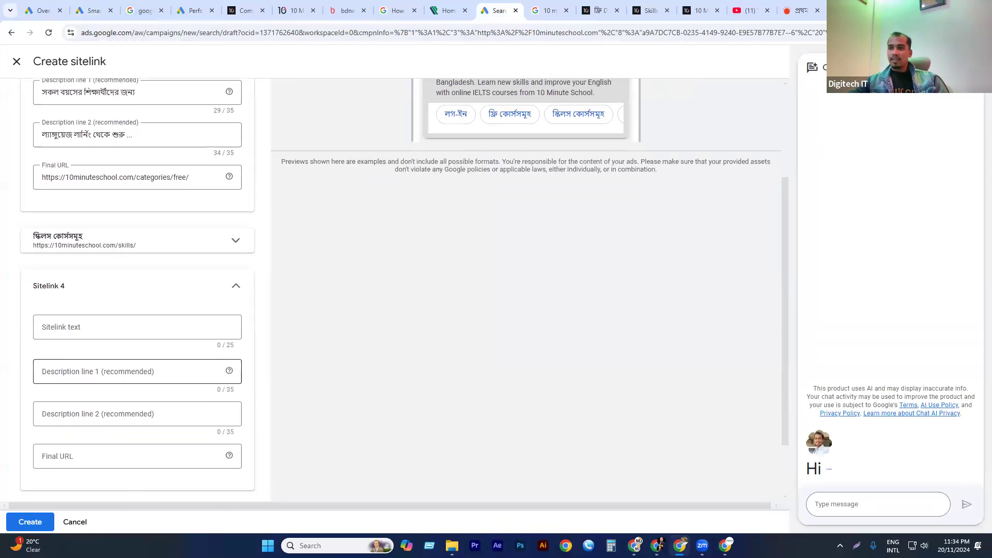
{"action": "left_click", "coordinate": [50, 256]}
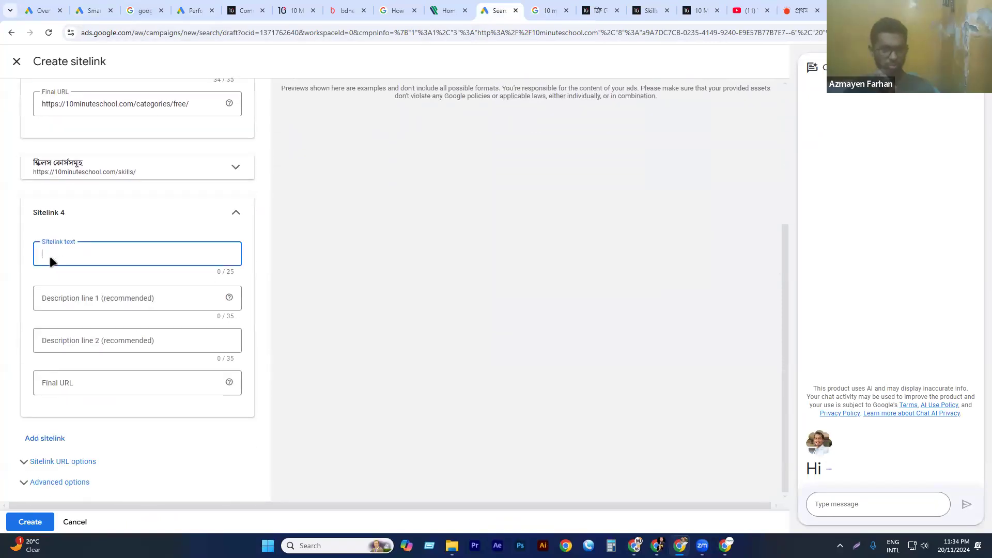
{"action": "key", "text": "ctrl+v"}
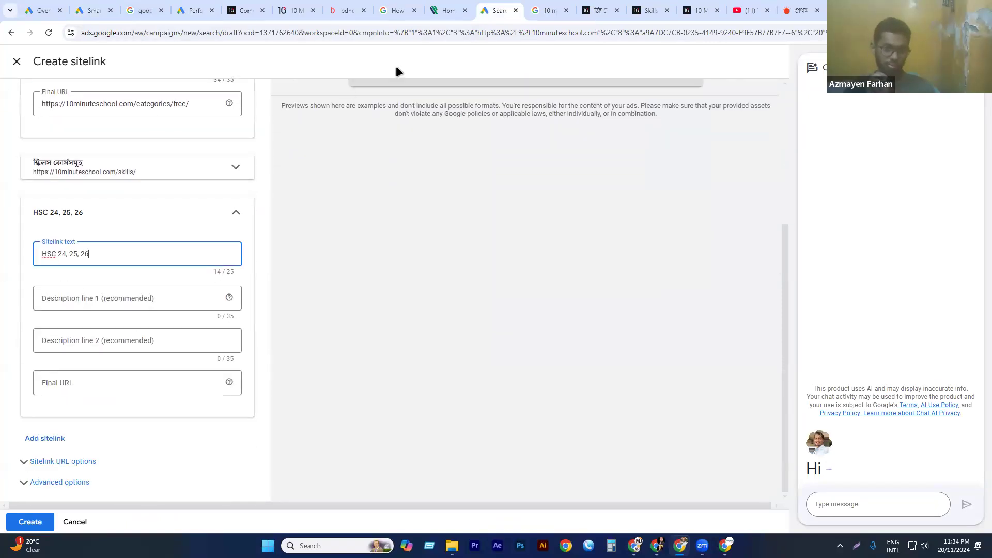
Split the copied HSC snippet into description line 1 "10 minute school home · ৬ষ্ঠ-" and line 2 "এইচএসসি শ্রেণির অনলাইন ব্যাচে", without the ellipsis.
{"action": "left_click", "coordinate": [548, 11]}
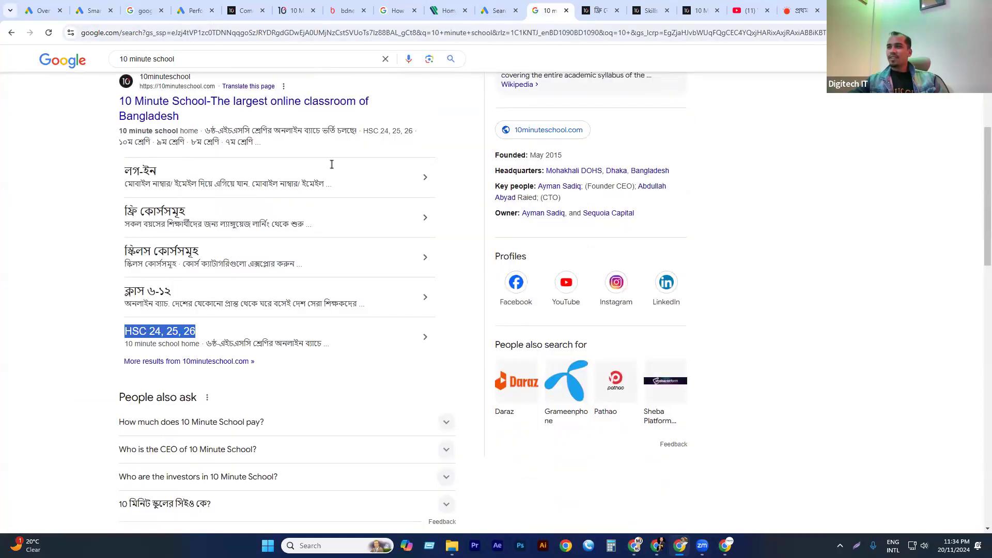
{"action": "triple_click", "coordinate": [172, 346]}
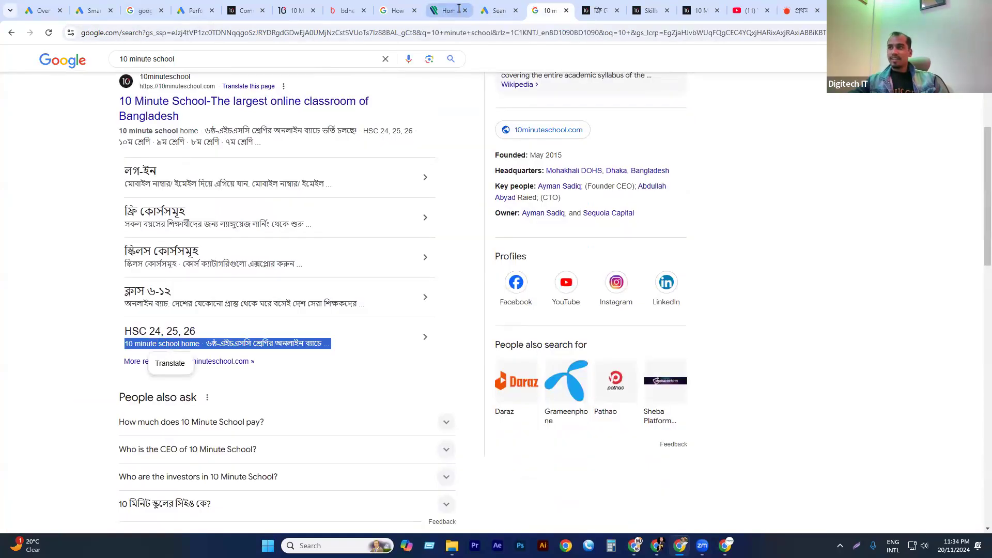
{"action": "left_click", "coordinate": [497, 10]}
{"action": "left_click", "coordinate": [71, 299]}
{"action": "type", "text": "10 minute school home · ৬ষ্ঠ-এইচএসসি শ্রেণির অনলাইন ব্যাচে ..."}
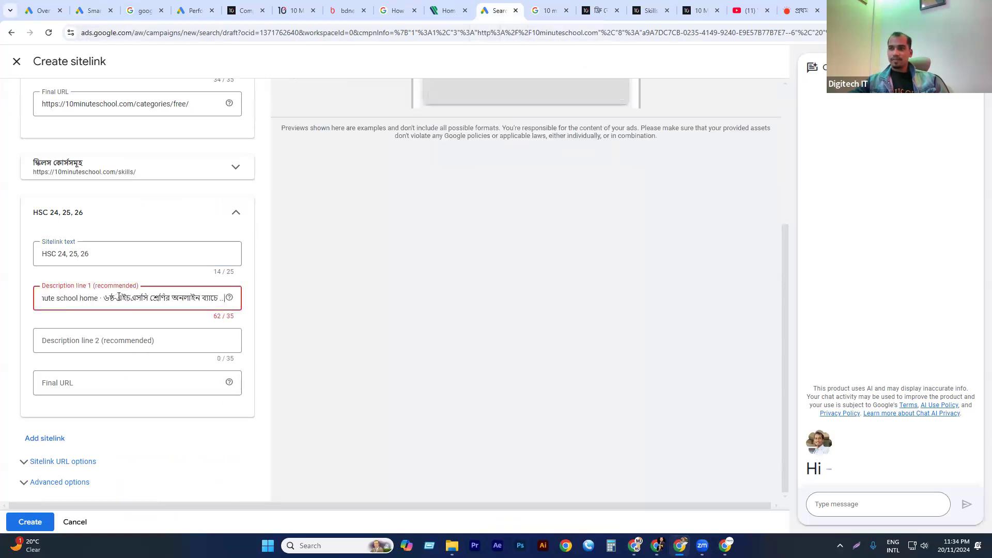
{"action": "key", "text": "ctrl+shift+Left"}
{"action": "key", "text": "ctrl+shift+Left"}
{"action": "key", "text": "ctrl+shift+Left"}
{"action": "key", "text": "ctrl+shift+Left"}
{"action": "key", "text": "ctrl+shift+Left"}
{"action": "key", "text": "ctrl+c"}
{"action": "key", "text": "BackSpace"}
{"action": "left_click", "coordinate": [98, 339]}
{"action": "key", "text": "ctrl+v"}
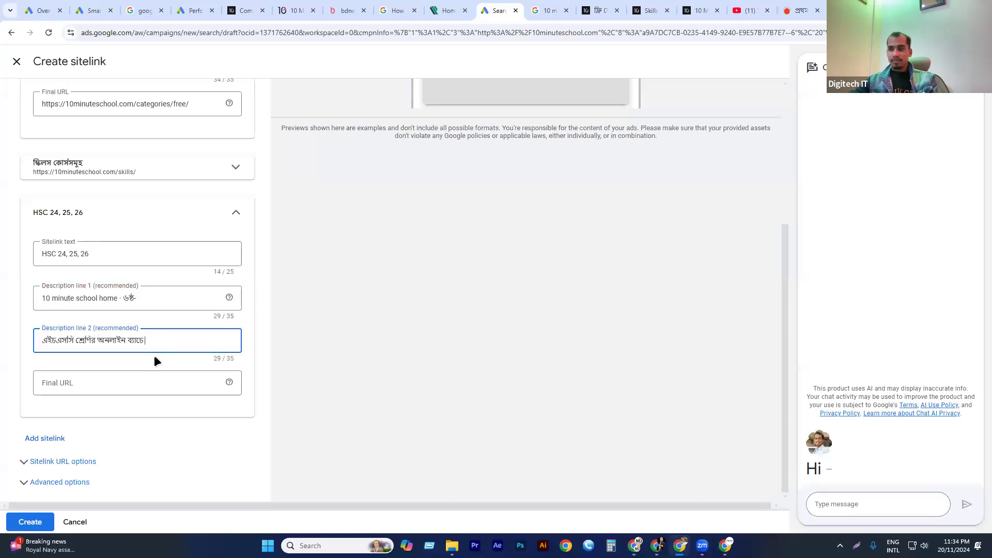
{"action": "left_click", "coordinate": [550, 10]}
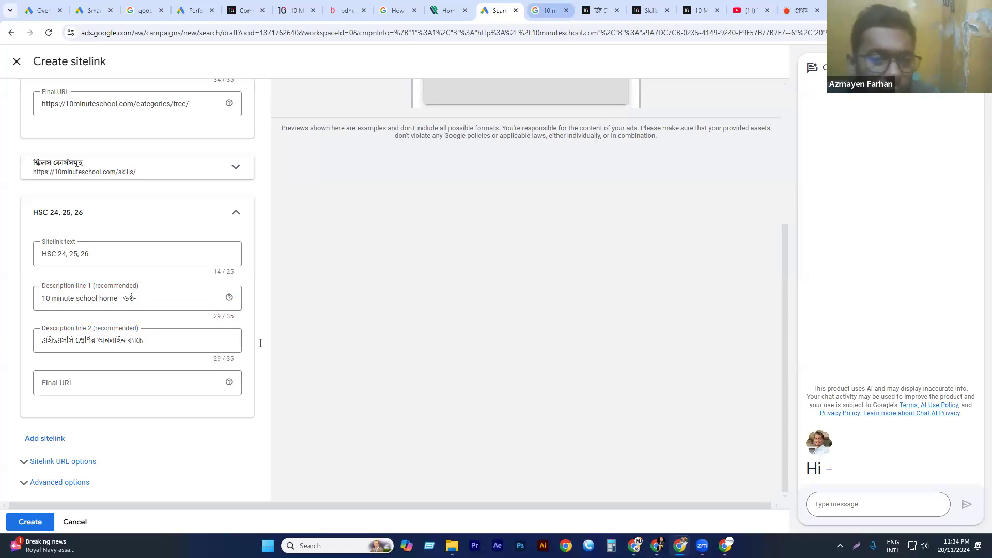
{"action": "left_click", "coordinate": [419, 337]}
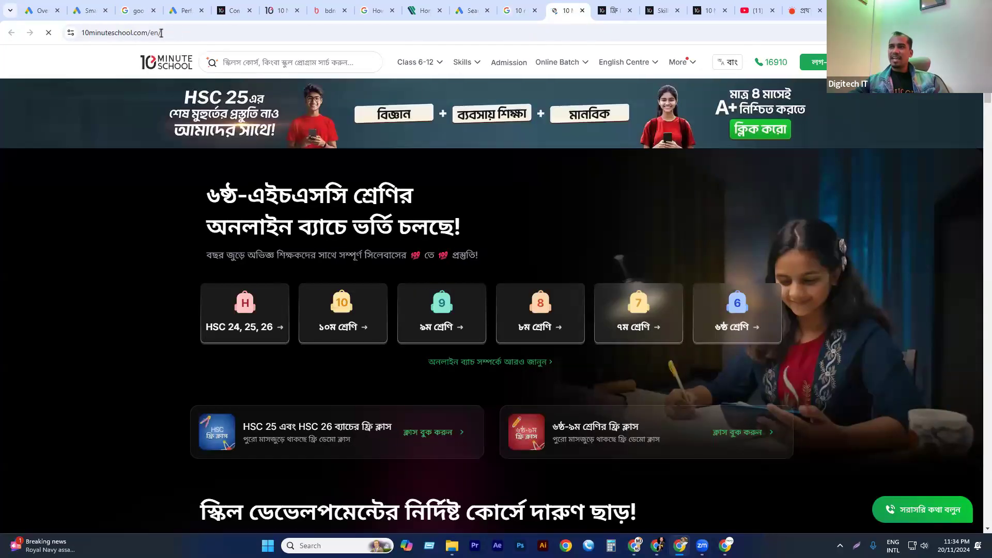
{"action": "left_click_drag", "start_coordinate": [186, 32], "coordinate": [79, 32]}
{"action": "key", "text": "ctrl+c"}
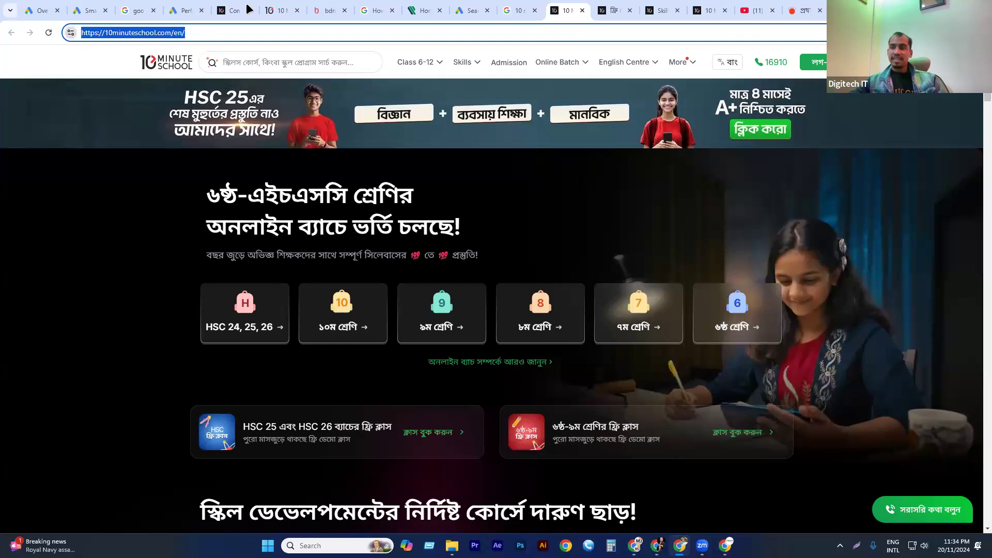
{"action": "left_click", "coordinate": [471, 11]}
{"action": "left_click", "coordinate": [63, 382]}
{"action": "key", "text": "ctrl+v"}
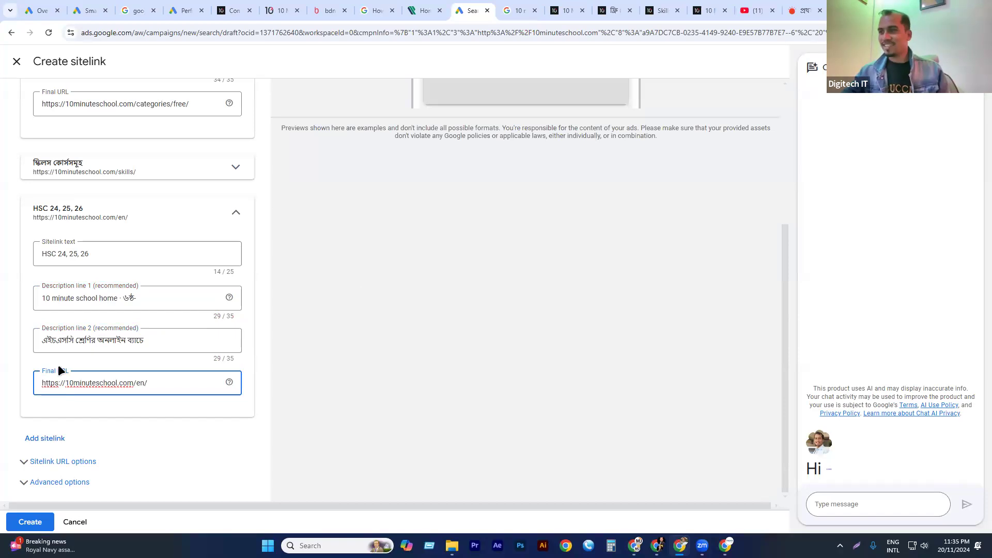
Check how the four sitelinks look in the ad preview, comparing the mobile and desktop versions.
{"action": "scroll", "coordinate": [187, 347], "scroll_direction": "up", "scroll_amount": 3}
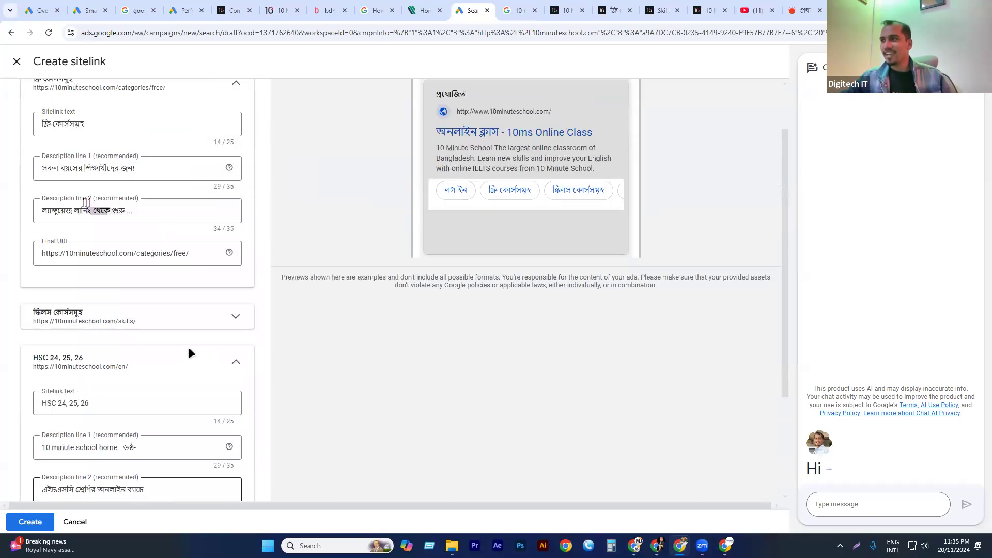
{"action": "scroll", "coordinate": [554, 190], "scroll_direction": "up", "scroll_amount": 2}
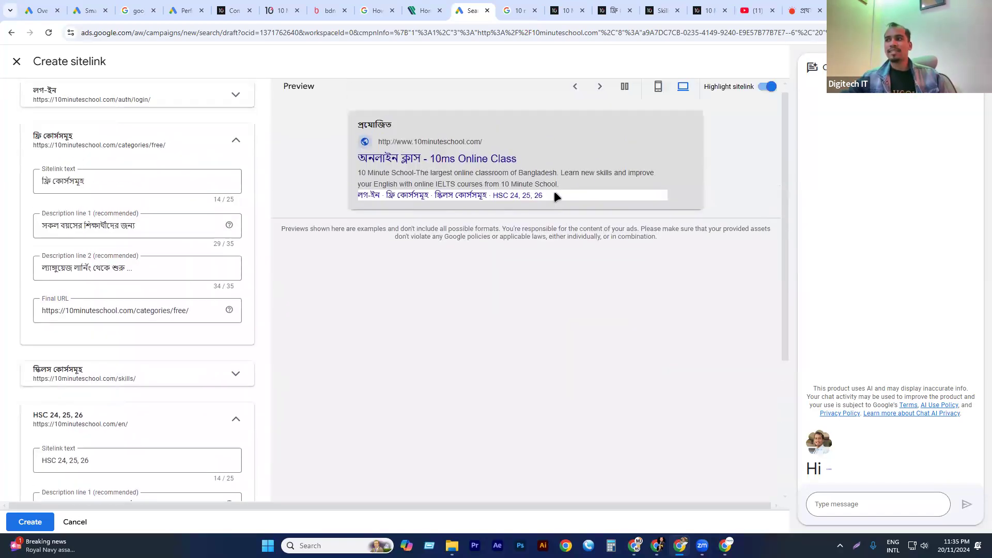
{"action": "left_click", "coordinate": [599, 96]}
{"action": "left_click", "coordinate": [599, 97]}
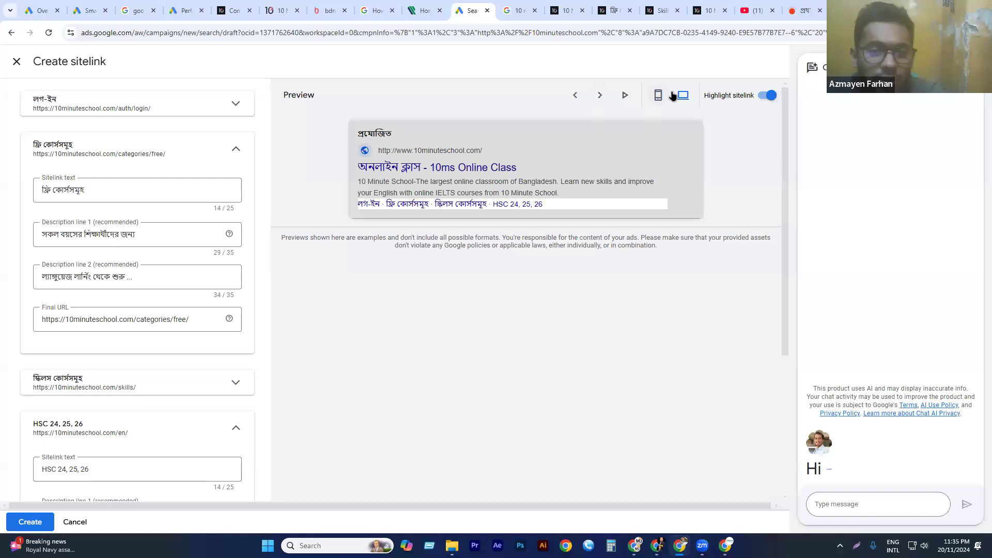
{"action": "left_click", "coordinate": [657, 96]}
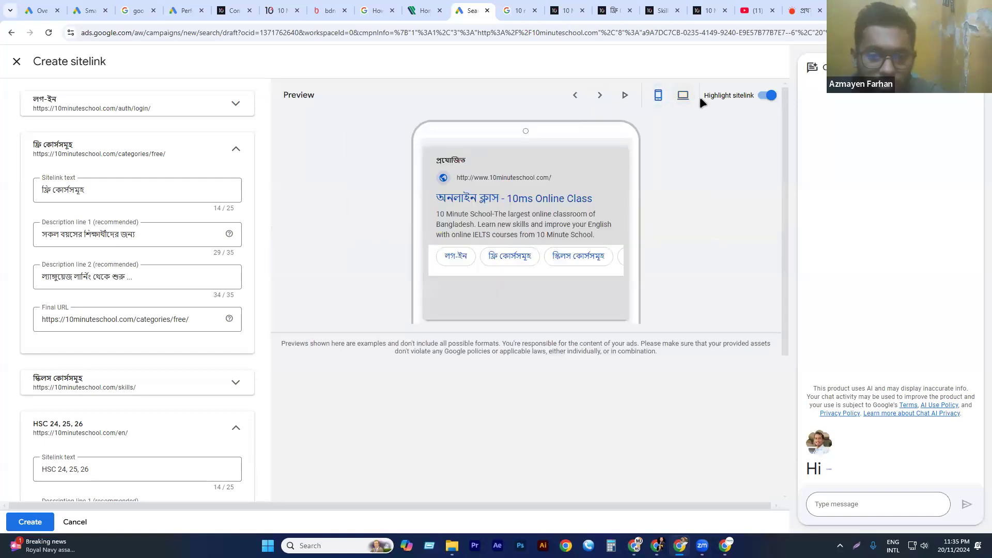
{"action": "left_click", "coordinate": [683, 95]}
Examine the sitelink URL options and the asset scheduling settings under the advanced options, and collapse both sections.
{"action": "scroll", "coordinate": [124, 365], "scroll_direction": "down", "scroll_amount": 4}
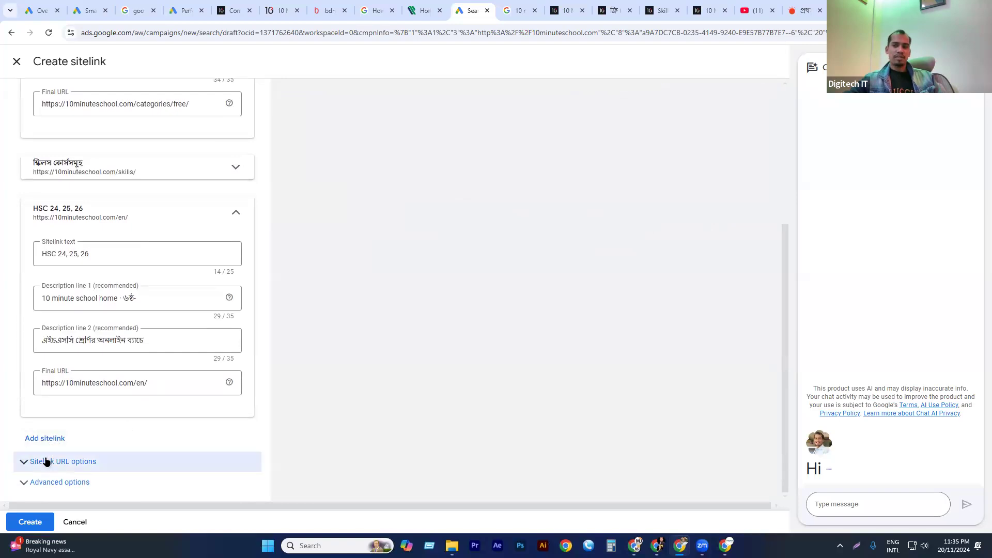
{"action": "left_click", "coordinate": [84, 460]}
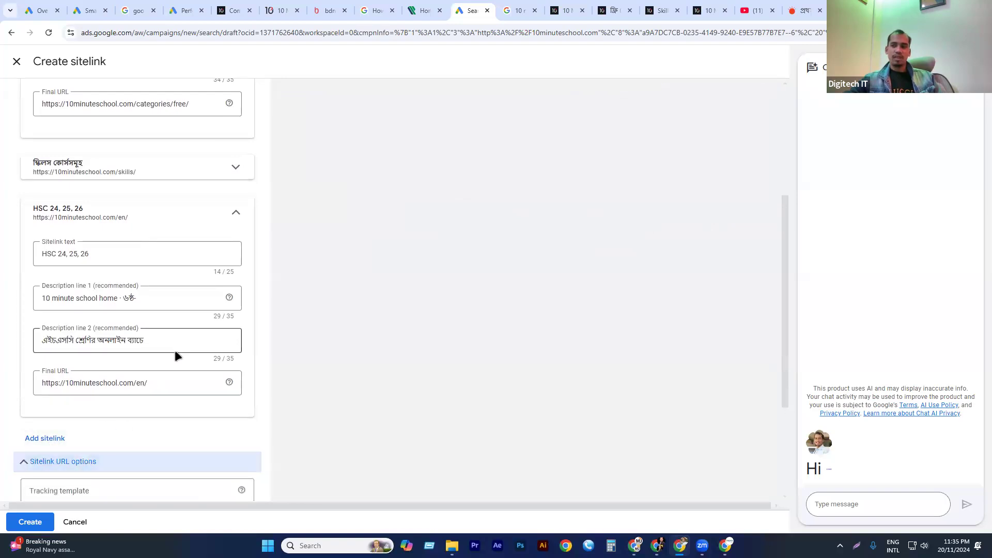
{"action": "scroll", "coordinate": [175, 350], "scroll_direction": "down", "scroll_amount": 3}
{"action": "left_click", "coordinate": [73, 311]}
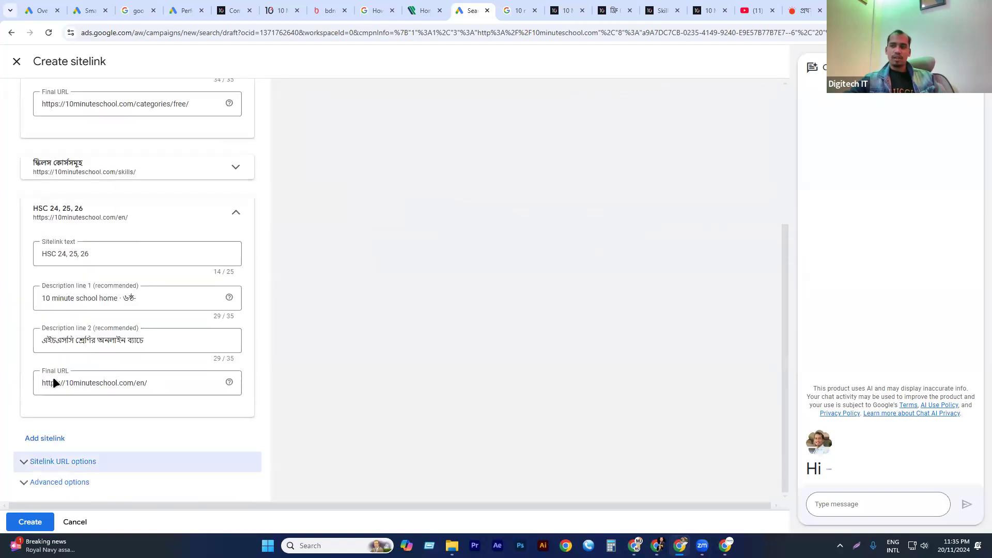
{"action": "left_click", "coordinate": [53, 481]}
{"action": "scroll", "coordinate": [118, 352], "scroll_direction": "down", "scroll_amount": 3}
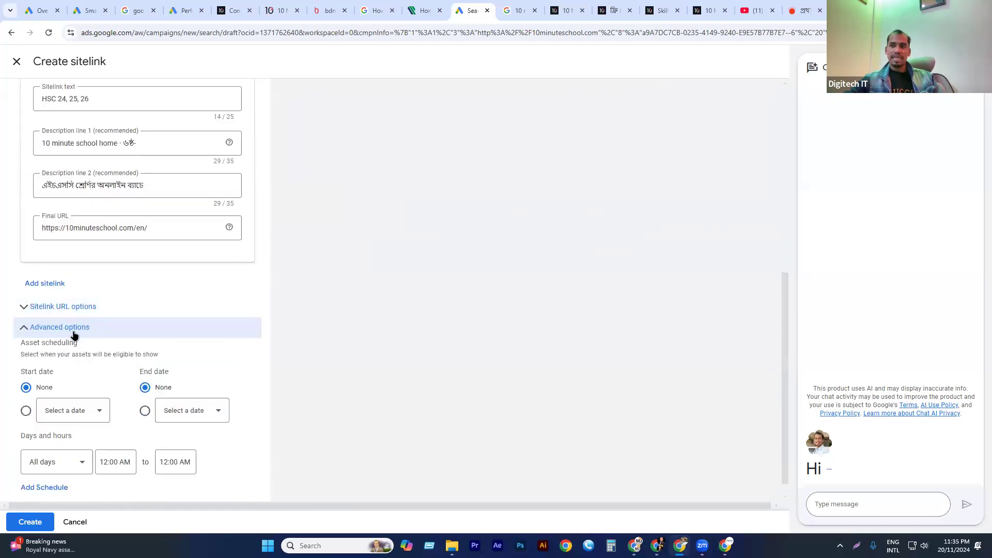
{"action": "scroll", "coordinate": [68, 336], "scroll_direction": "down", "scroll_amount": 1}
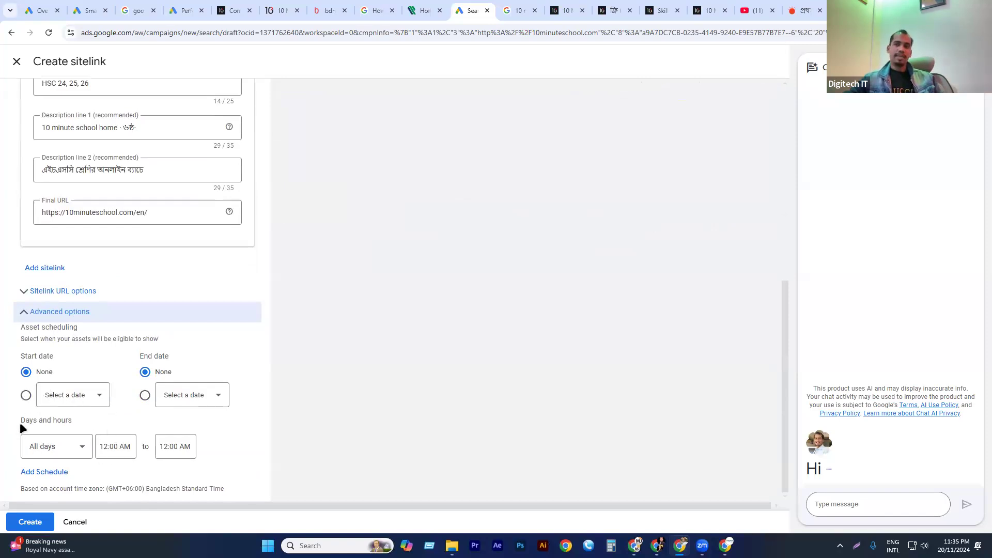
{"action": "left_click", "coordinate": [47, 313]}
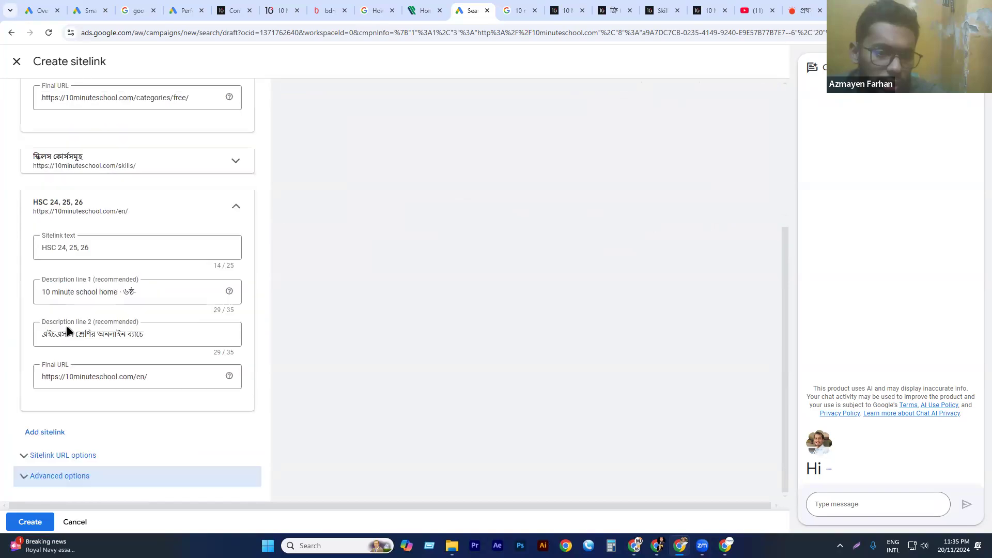
Review the completed sitelink entries and try to create the four sitelinks.
{"action": "scroll", "coordinate": [146, 264], "scroll_direction": "up", "scroll_amount": 2}
{"action": "scroll", "coordinate": [147, 258], "scroll_direction": "up", "scroll_amount": 3}
{"action": "scroll", "coordinate": [176, 252], "scroll_direction": "down", "scroll_amount": 4}
{"action": "scroll", "coordinate": [172, 238], "scroll_direction": "up", "scroll_amount": 4}
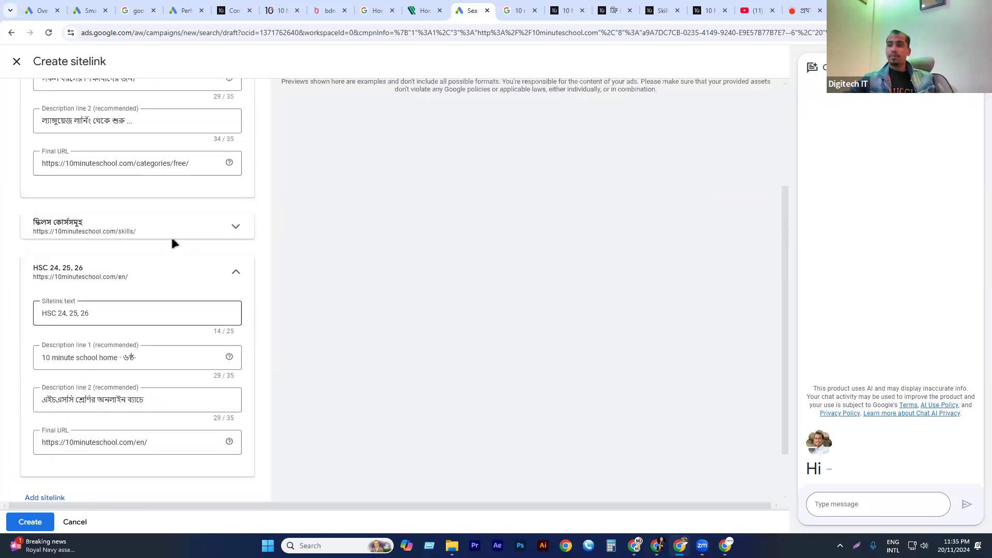
{"action": "scroll", "coordinate": [331, 320], "scroll_direction": "down", "scroll_amount": 4}
{"action": "left_click", "coordinate": [27, 523]}
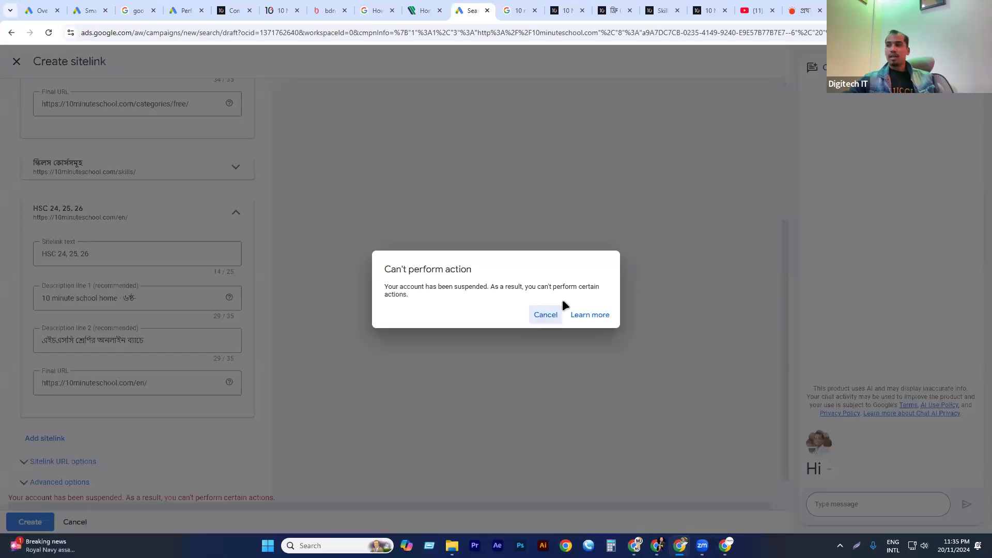
{"action": "left_click", "coordinate": [543, 315]}
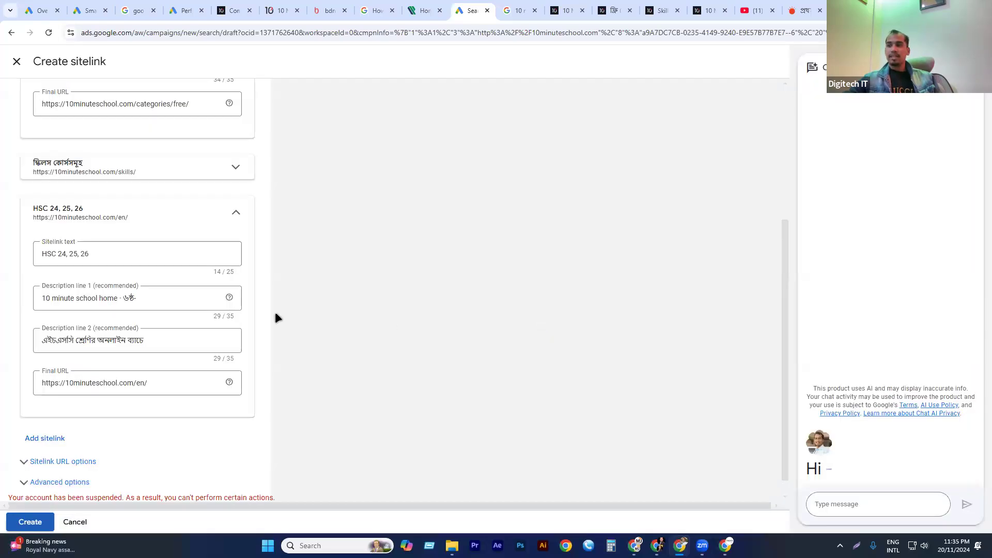
Recheck the sitelink form and its desktop ad preview, and retry creating the four sitelinks.
{"action": "scroll", "coordinate": [244, 344], "scroll_direction": "down", "scroll_amount": 1}
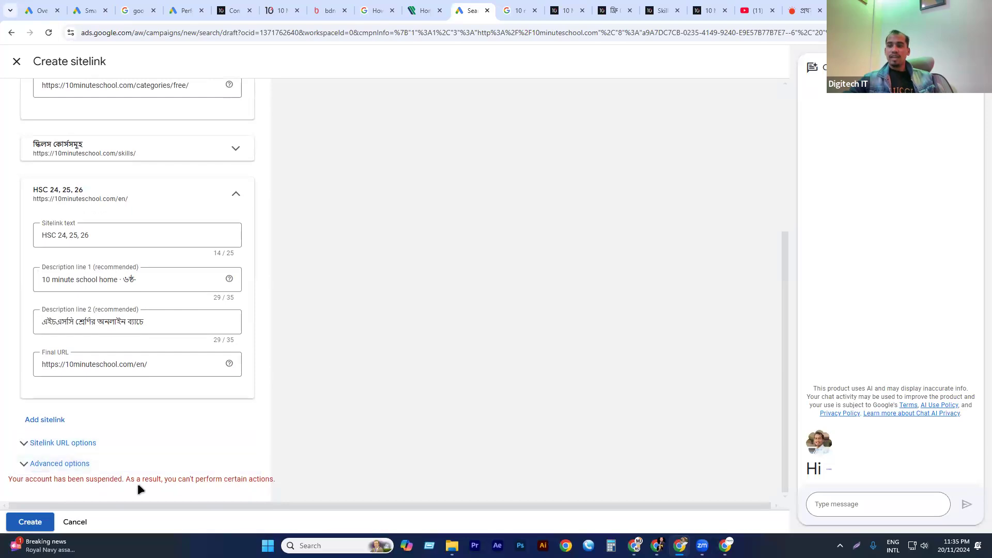
{"action": "left_click_drag", "start_coordinate": [174, 476], "coordinate": [337, 450]}
{"action": "left_click", "coordinate": [337, 451]}
{"action": "scroll", "coordinate": [257, 427], "scroll_direction": "up", "scroll_amount": 5}
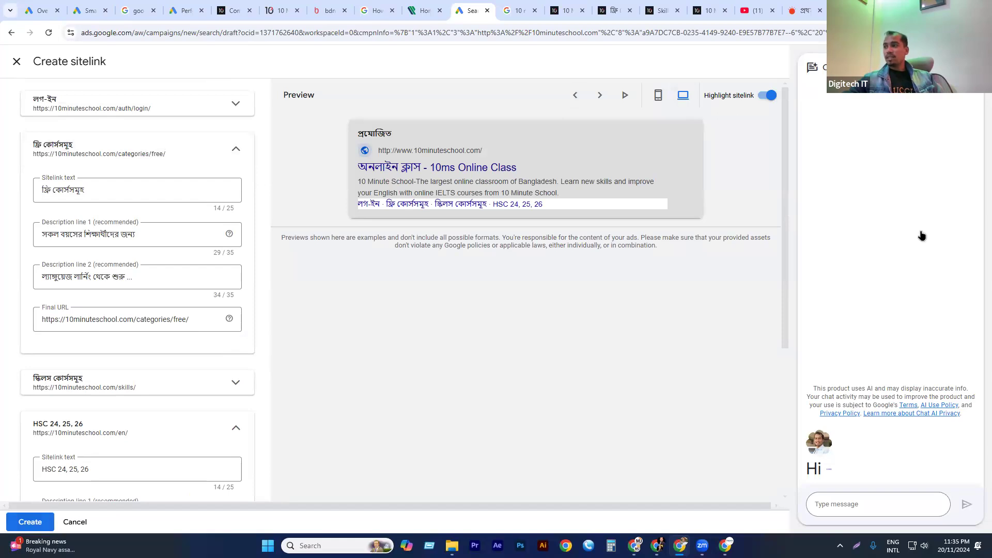
{"action": "scroll", "coordinate": [945, 231], "scroll_direction": "down", "scroll_amount": 5}
{"action": "left_click", "coordinate": [236, 518]}
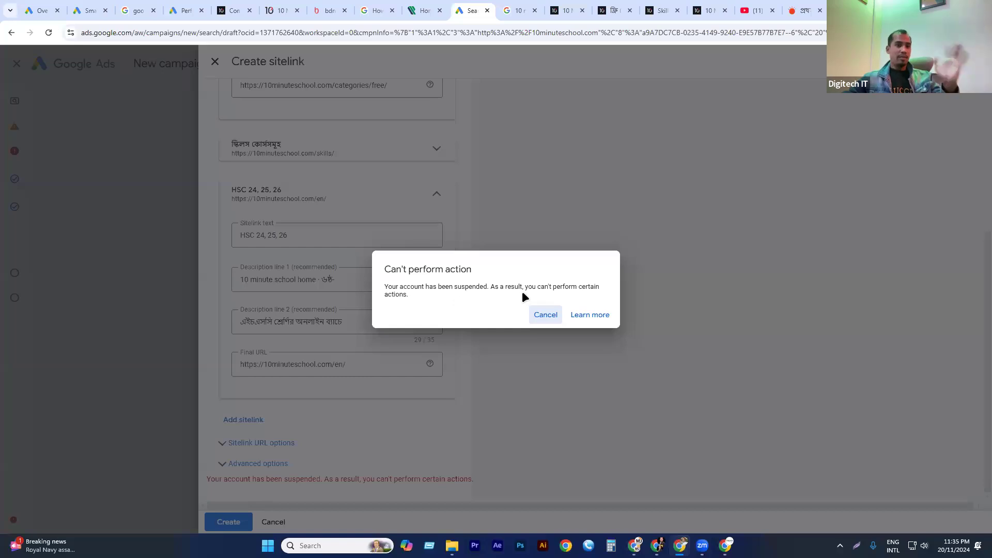
{"action": "left_click", "coordinate": [544, 314]}
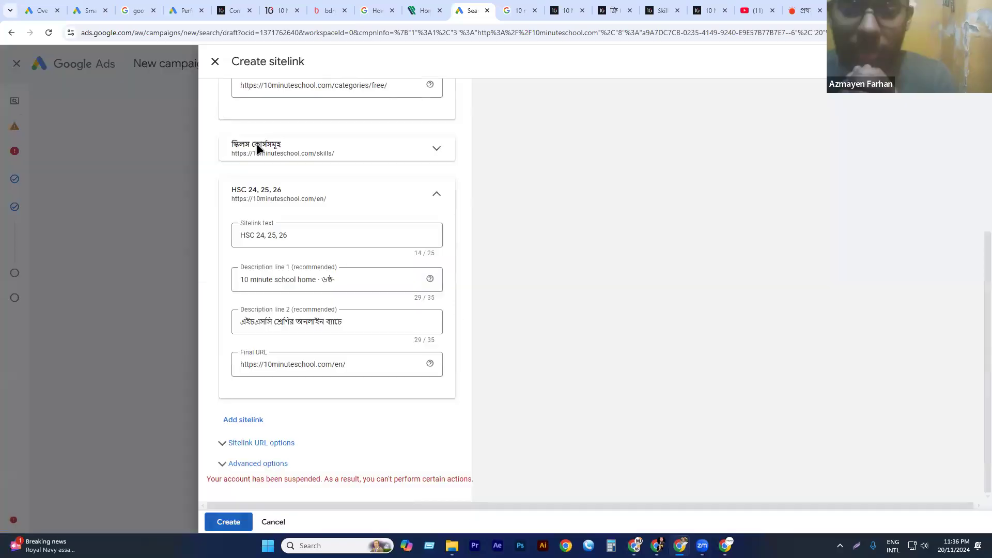
Close the sitelink form without saving and open the form for adding campaign-level callouts.
{"action": "left_click", "coordinate": [215, 61]}
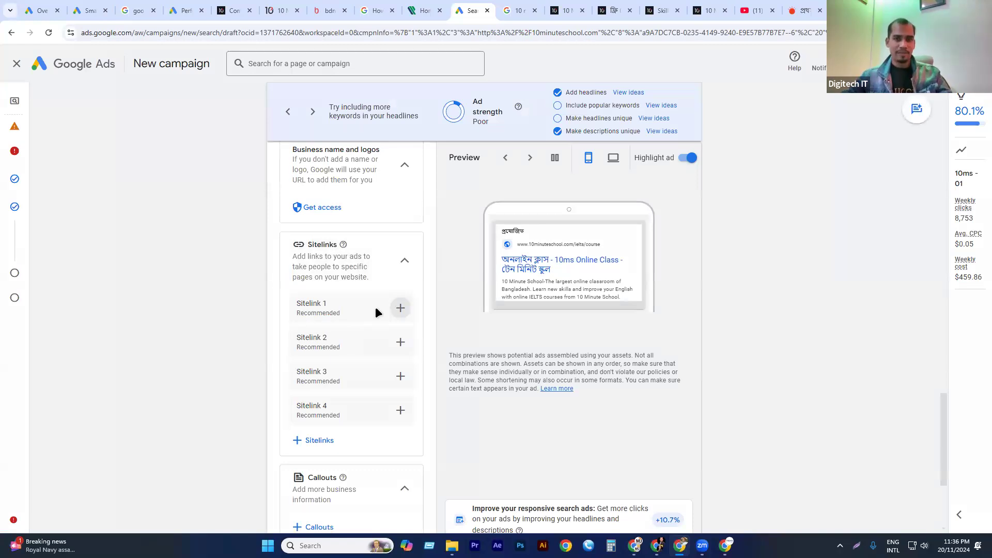
{"action": "scroll", "coordinate": [362, 319], "scroll_direction": "down", "scroll_amount": 2}
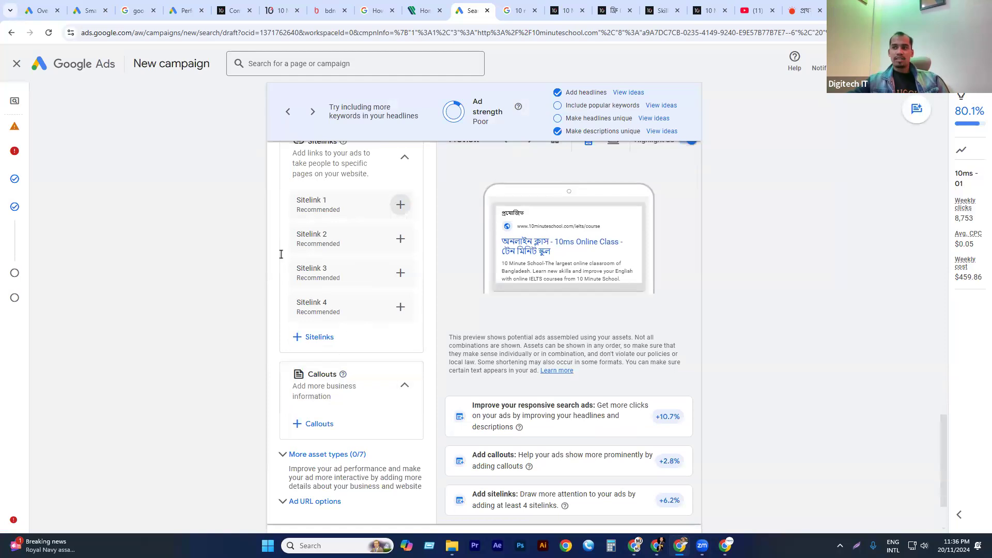
{"action": "left_click", "coordinate": [319, 421]}
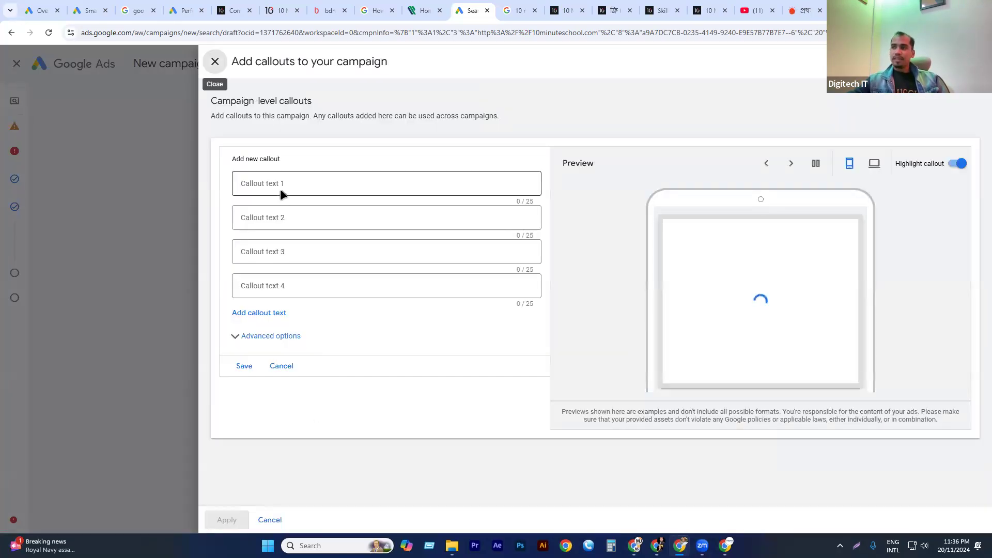
Draft the campaign-level callouts "10 MS" and "IELTS", check them in the desktop ad preview, and close the form without saving.
{"action": "left_click", "coordinate": [281, 184]}
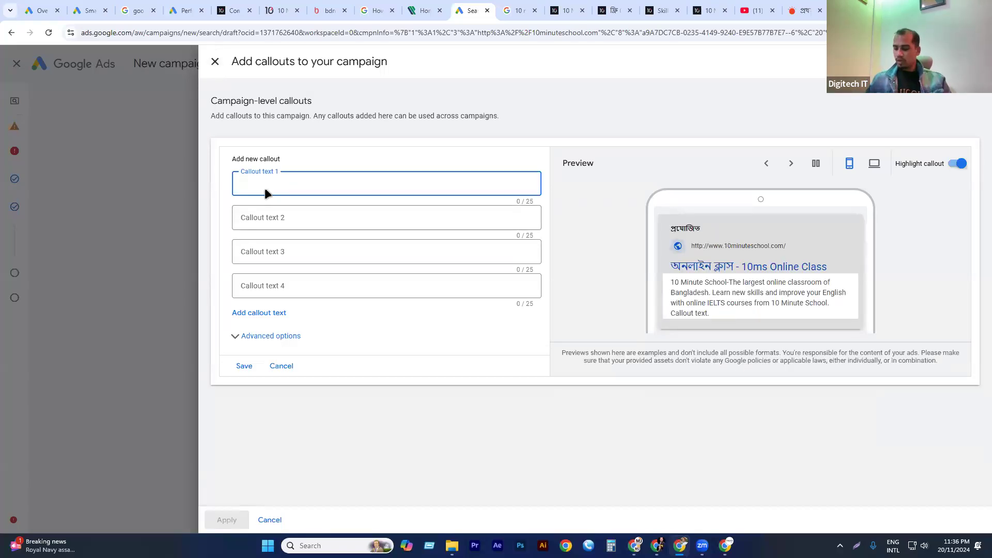
{"action": "type", "text": "10 MS"}
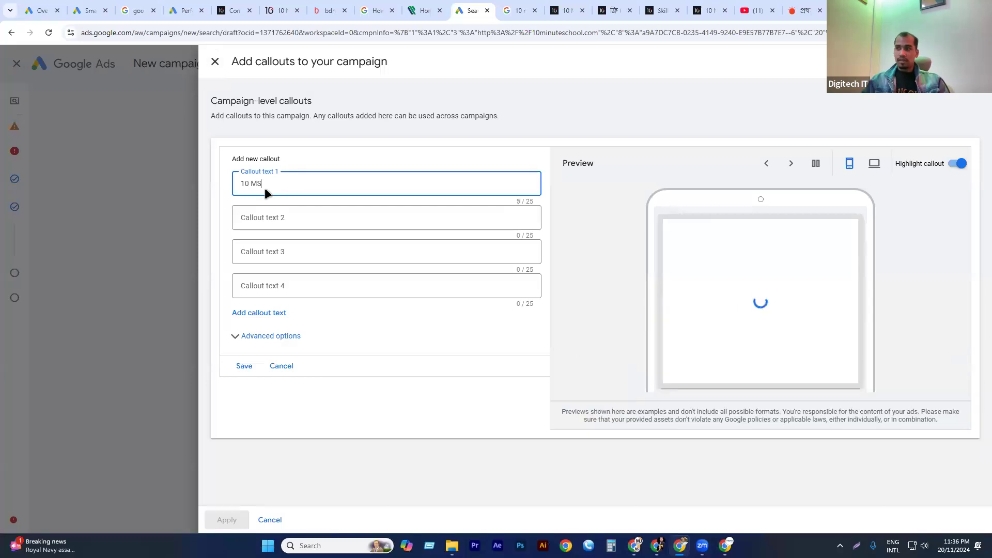
{"action": "left_click", "coordinate": [273, 215]}
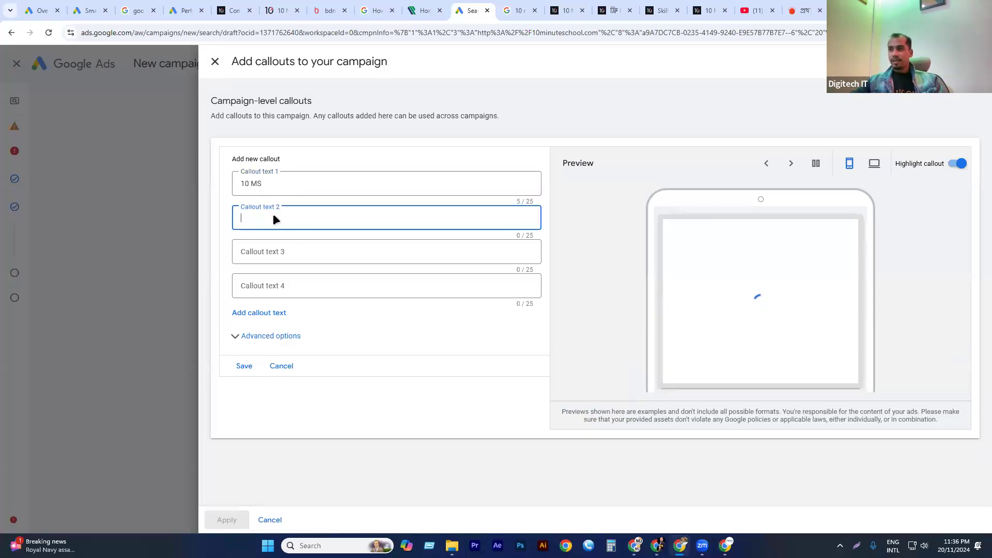
{"action": "type", "text": "I"}
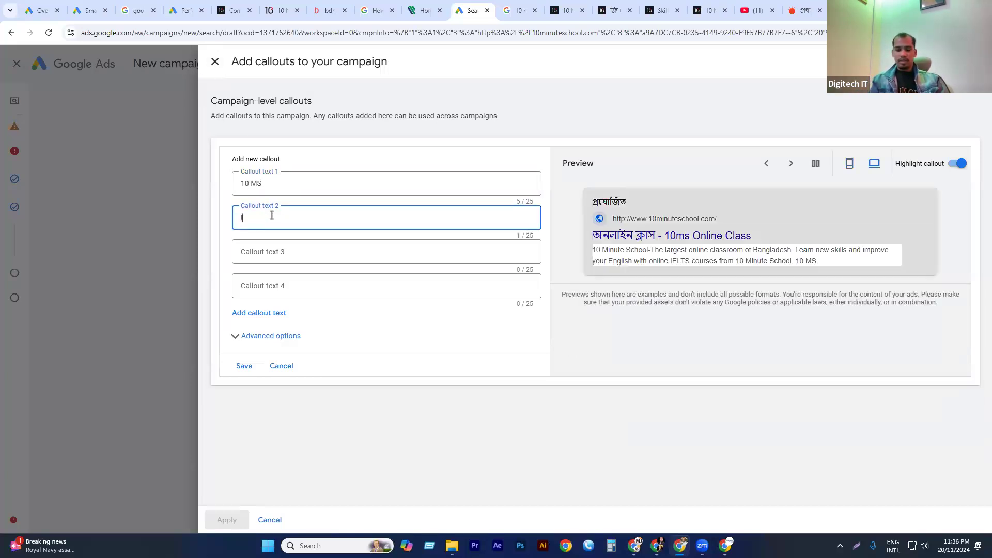
{"action": "type", "text": "ELTS"}
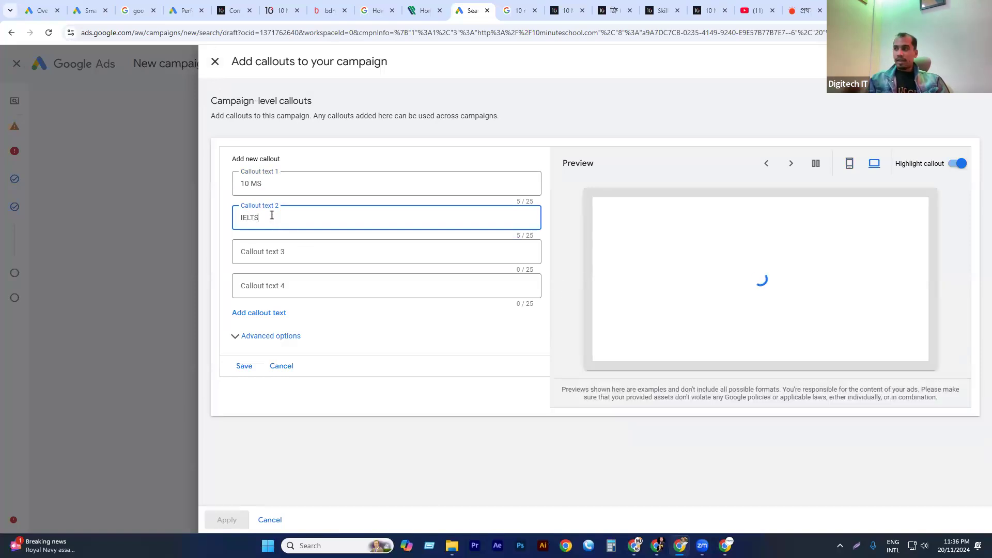
{"action": "left_click", "coordinate": [286, 253]}
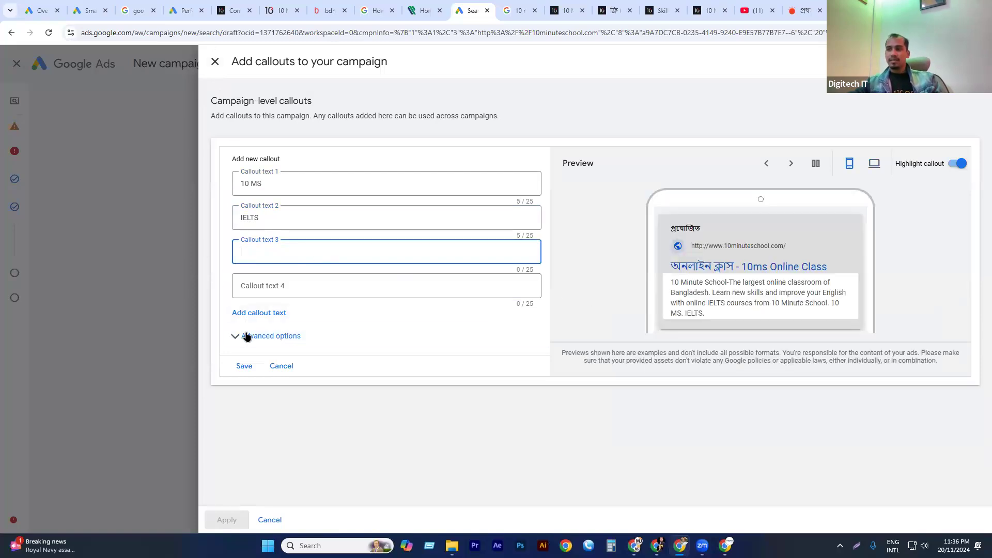
{"action": "left_click", "coordinate": [874, 165]}
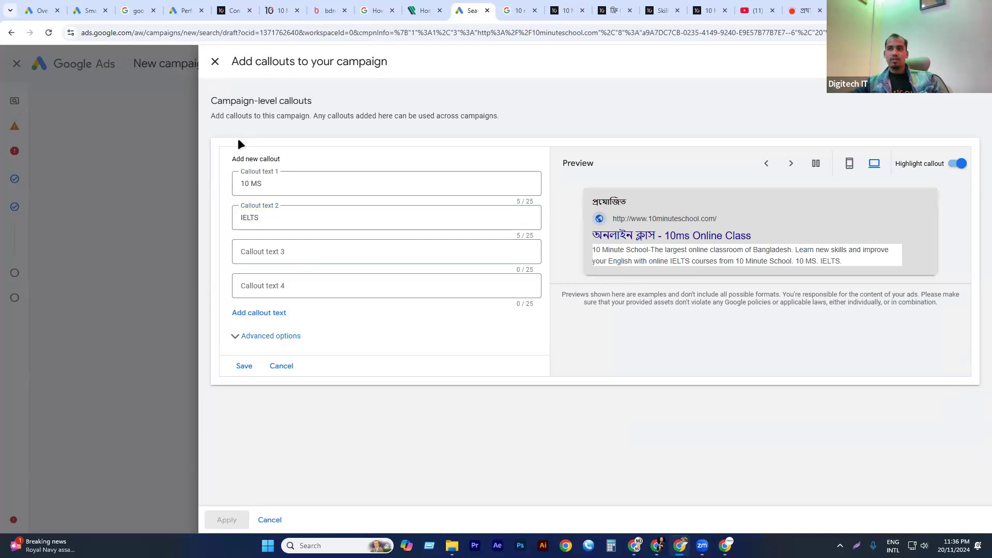
{"action": "left_click", "coordinate": [215, 62]}
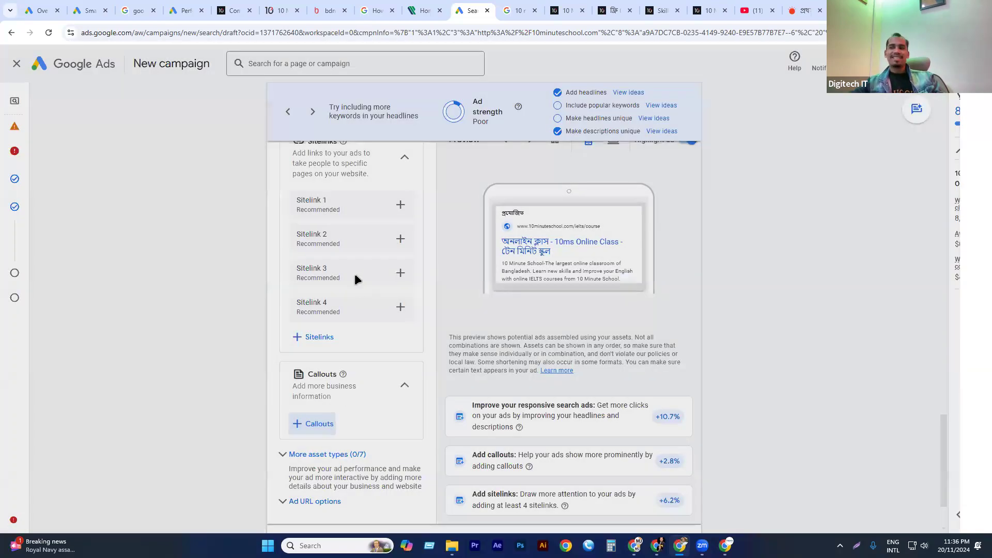
Expand the additional asset types for the ad and open the form for adding campaign-level promotions.
{"action": "scroll", "coordinate": [355, 281], "scroll_direction": "down", "scroll_amount": 2}
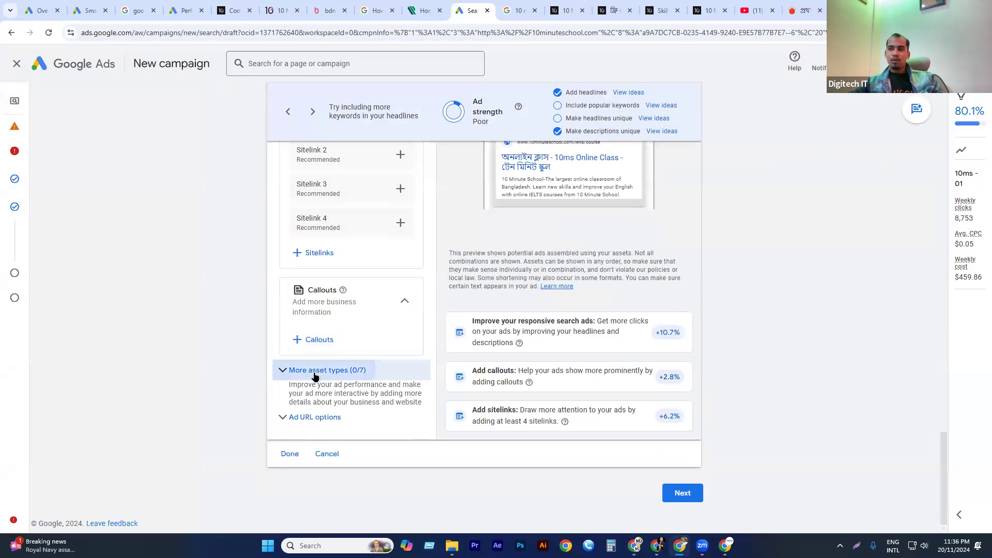
{"action": "left_click", "coordinate": [356, 372]}
{"action": "scroll", "coordinate": [356, 336], "scroll_direction": "down", "scroll_amount": 3}
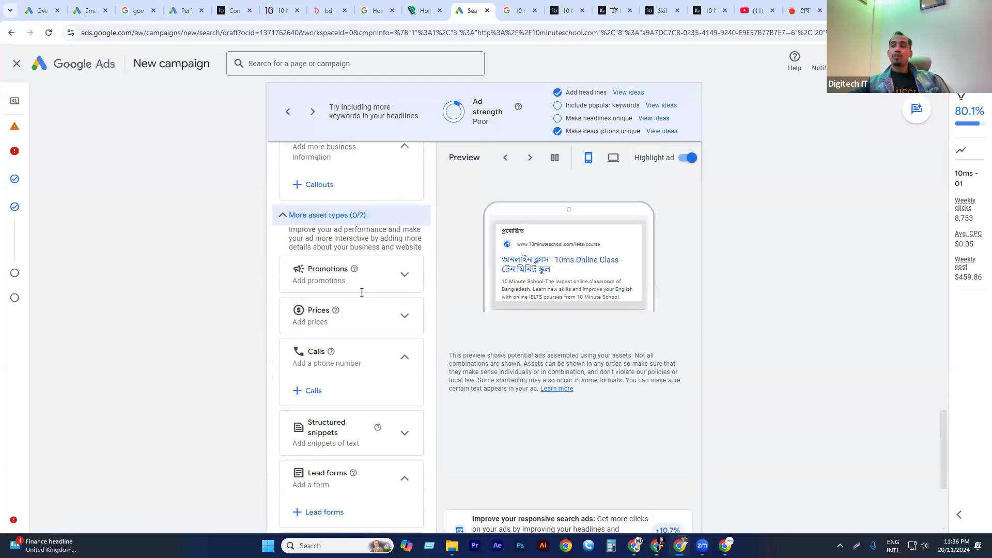
{"action": "left_click", "coordinate": [383, 288]}
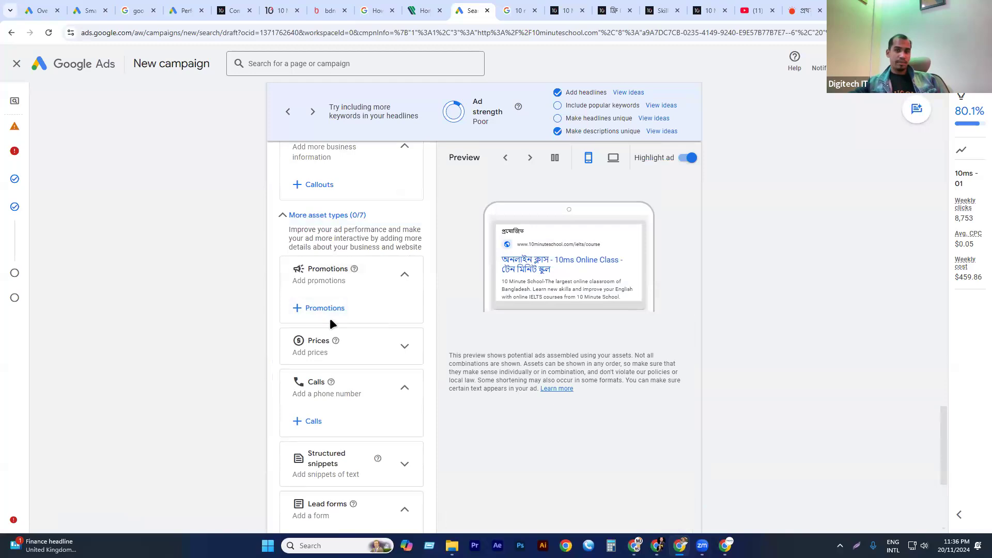
{"action": "left_click", "coordinate": [340, 306]}
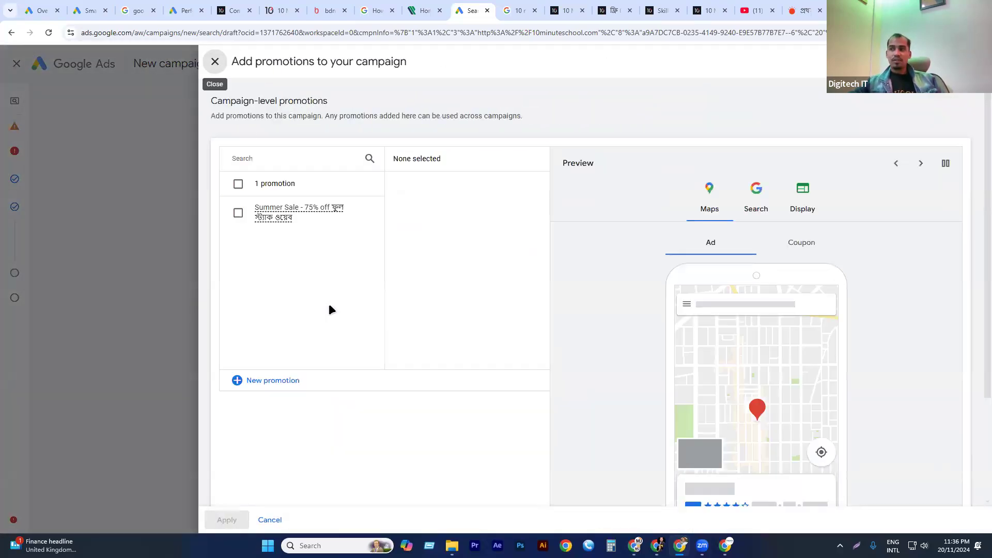
Select the existing Summer Sale 75% off promotion for the campaign and start a new promotion.
{"action": "left_click", "coordinate": [282, 207]}
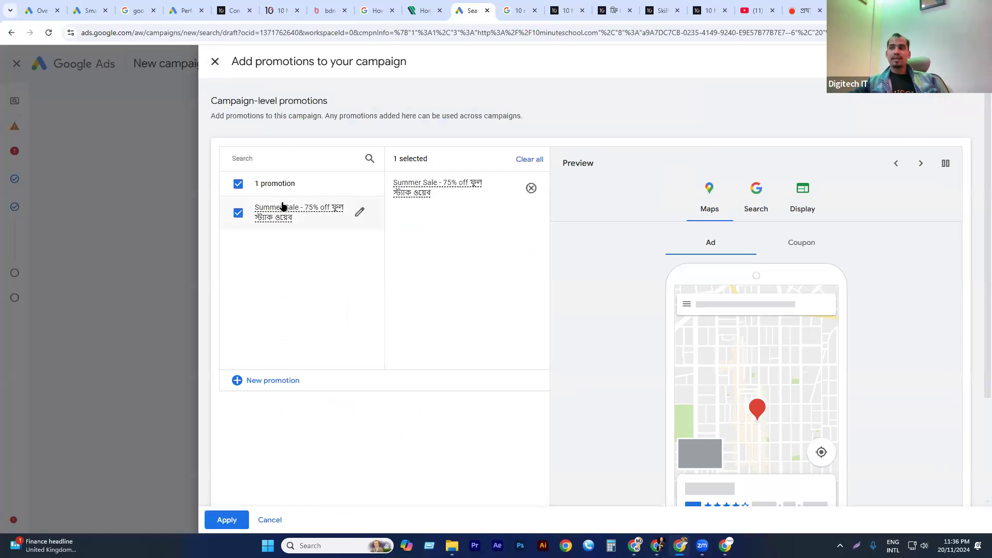
{"action": "scroll", "coordinate": [299, 372], "scroll_direction": "down", "scroll_amount": 3}
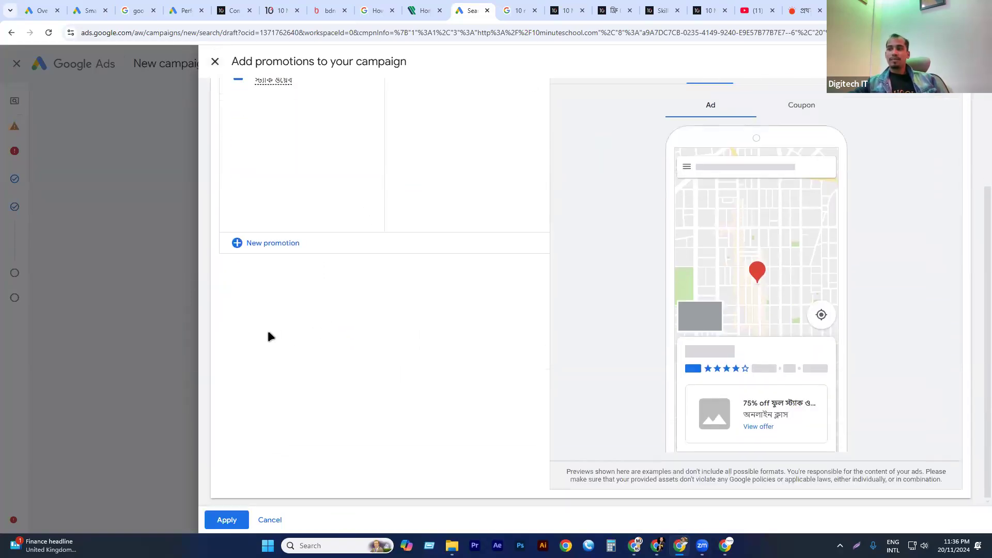
{"action": "left_click", "coordinate": [264, 243]}
{"action": "scroll", "coordinate": [287, 209], "scroll_direction": "up", "scroll_amount": 2}
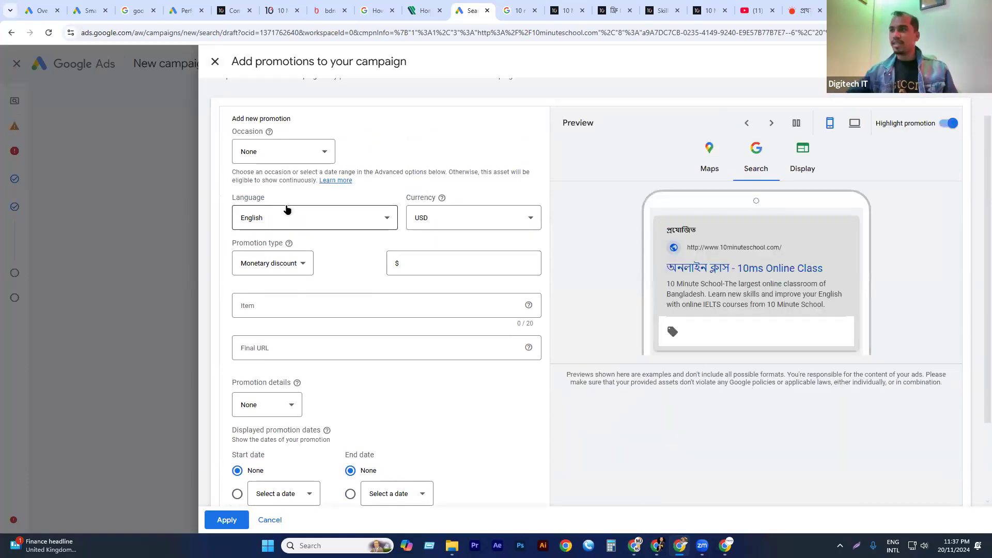
Set the new promotion's type to Percent discount with a value of 56%.
{"action": "left_click", "coordinate": [412, 265]}
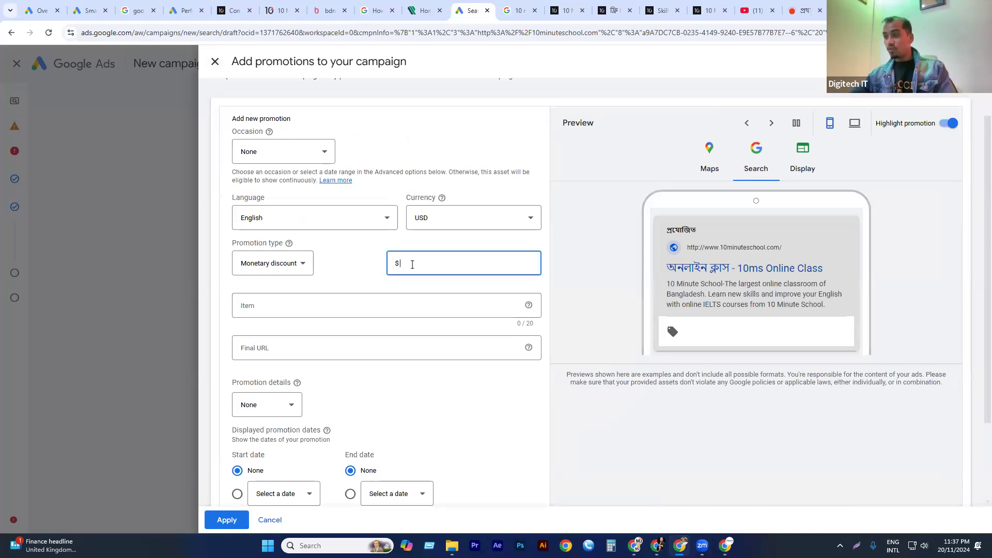
{"action": "left_click", "coordinate": [240, 265]}
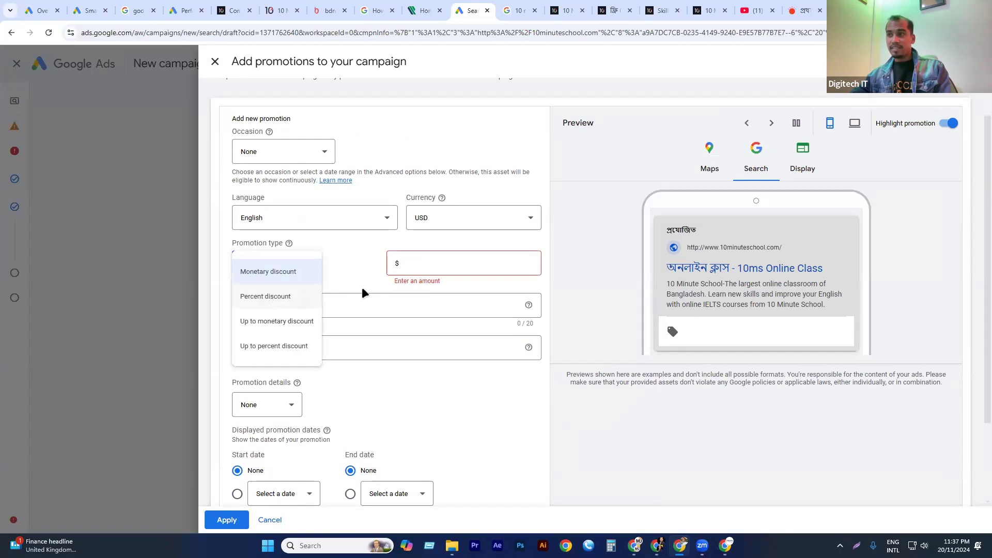
{"action": "left_click", "coordinate": [279, 296]}
{"action": "left_click", "coordinate": [448, 269]}
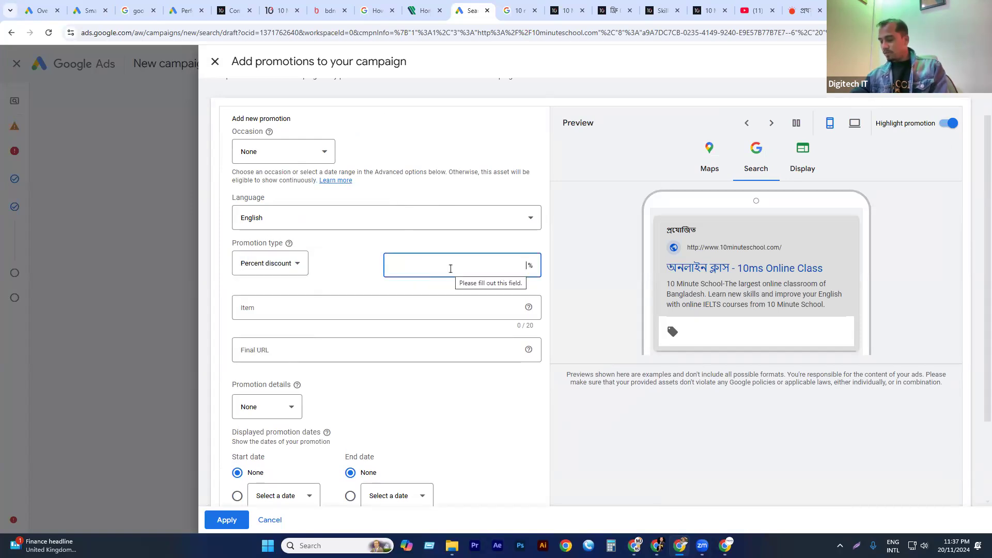
{"action": "type", "text": "56"}
Enter "FB Cousrse" as the new promotion's item.
{"action": "left_click", "coordinate": [263, 304]}
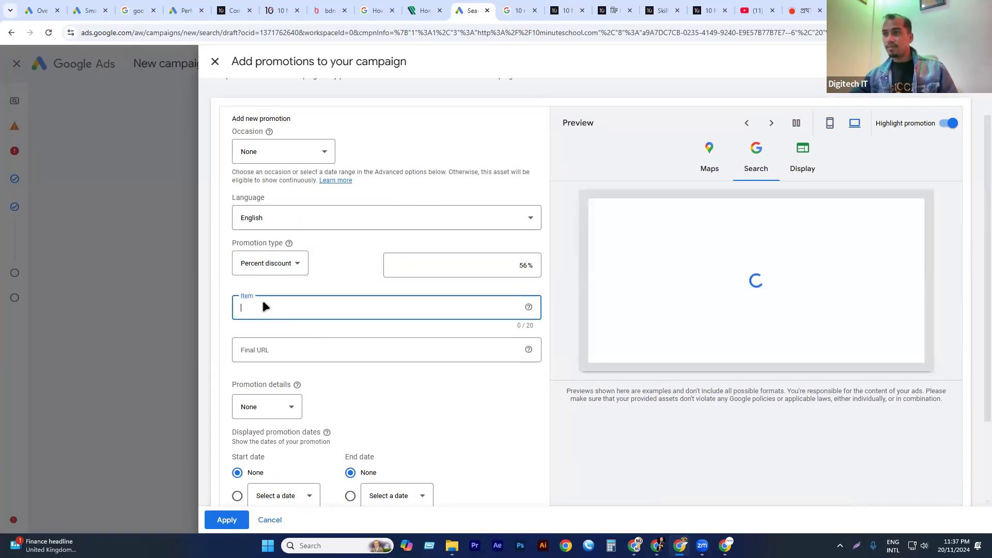
{"action": "type", "text": "FBb Cou"}
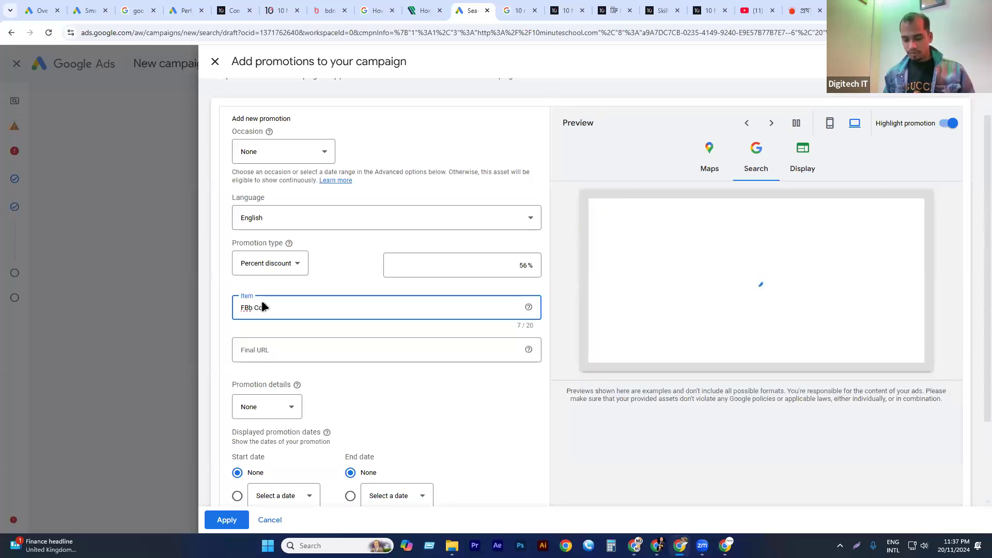
{"action": "type", "text": "rse"}
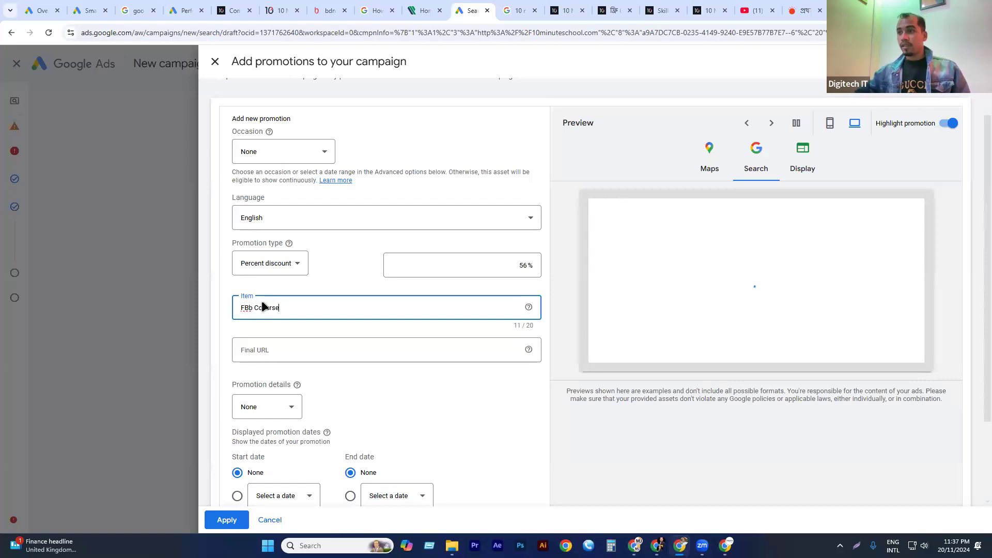
{"action": "left_click", "coordinate": [262, 350]}
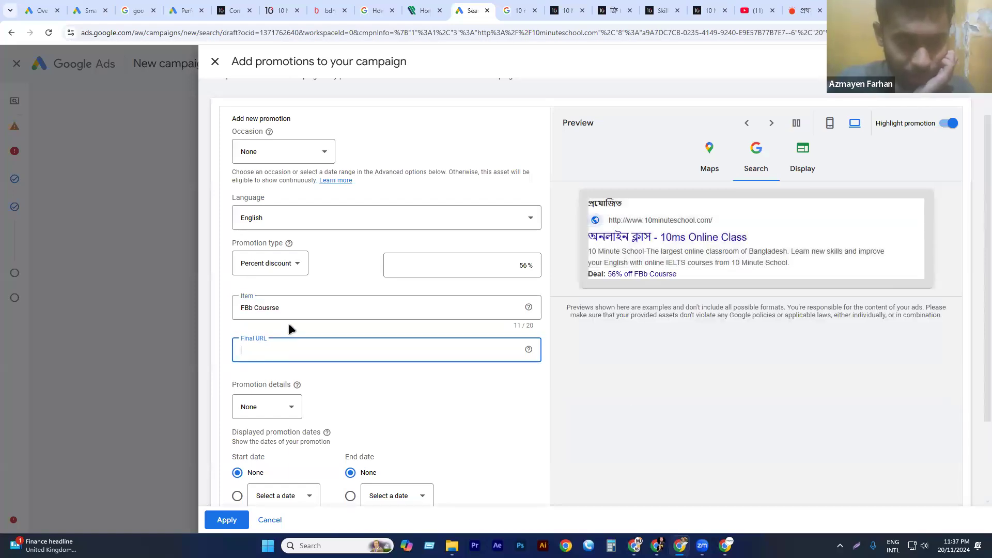
{"action": "left_click", "coordinate": [253, 313]}
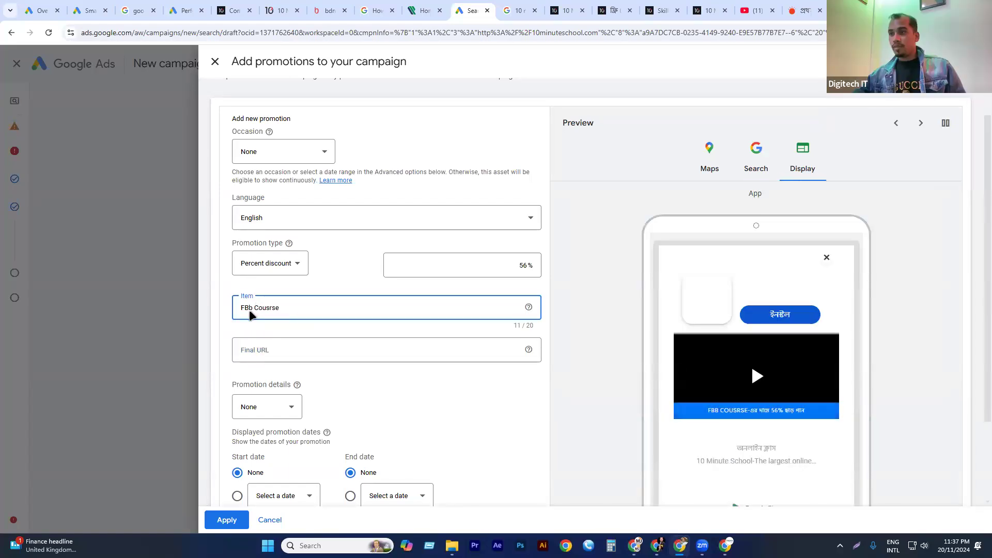
{"action": "key", "text": "BackSpace"}
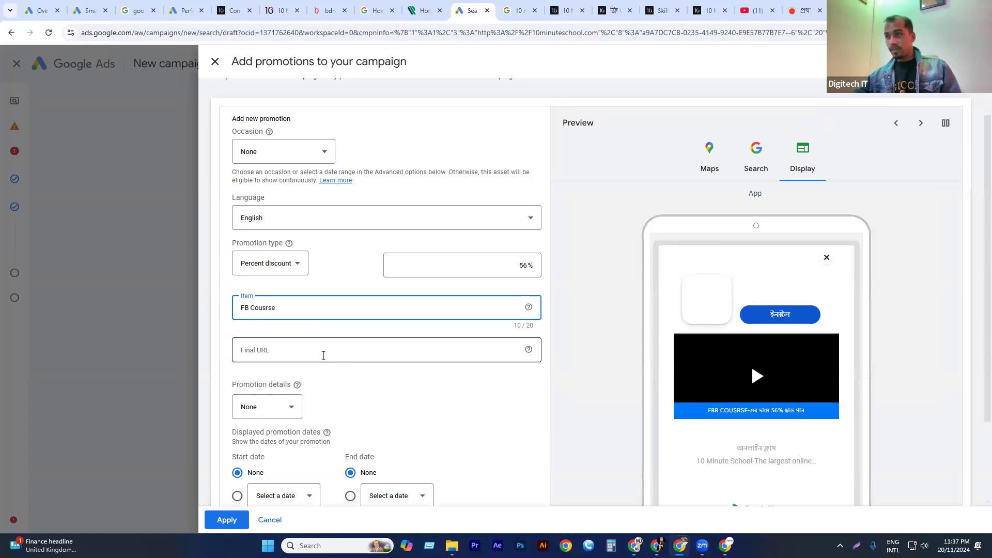
{"action": "scroll", "coordinate": [336, 315], "scroll_direction": "down", "scroll_amount": 1}
{"action": "left_click", "coordinate": [278, 299]}
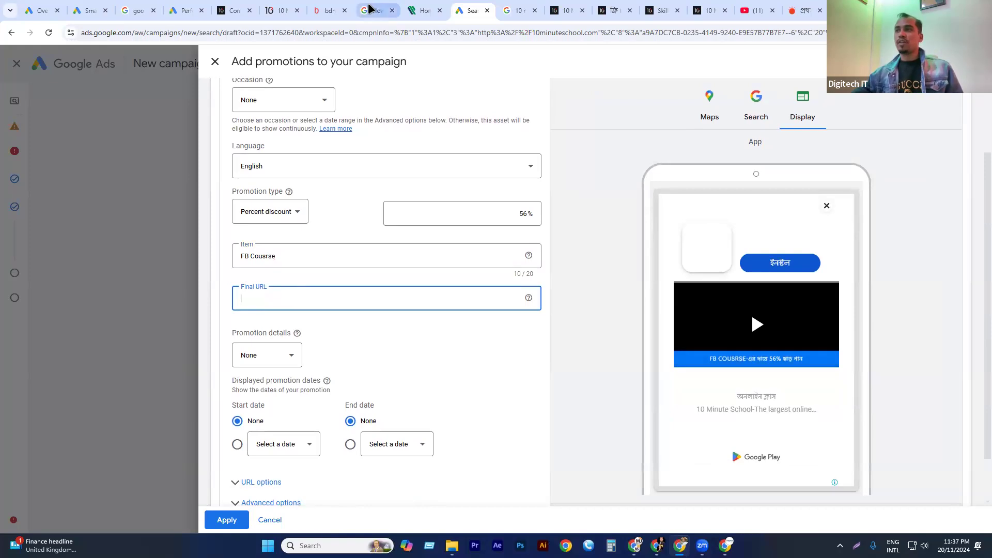
{"action": "left_click", "coordinate": [327, 11]}
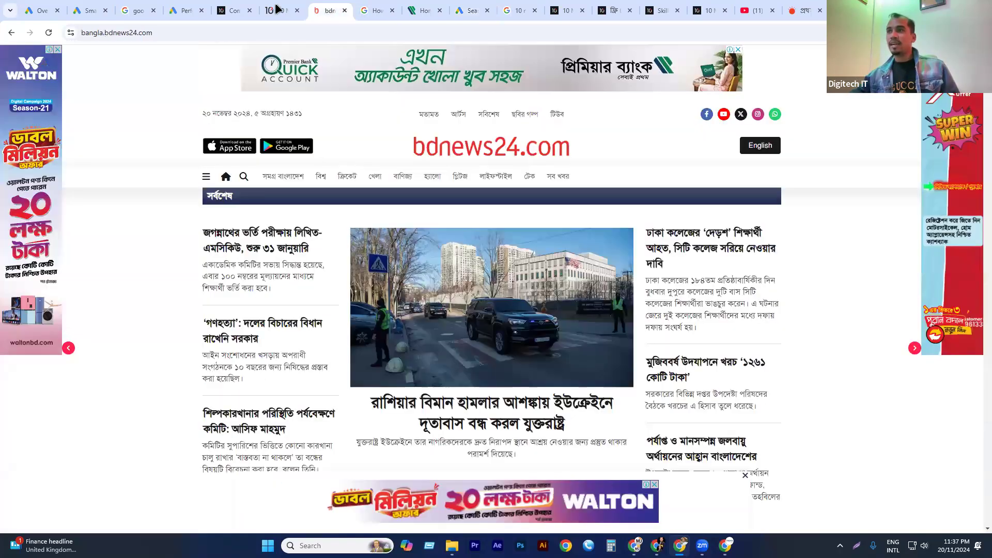
{"action": "left_click", "coordinate": [282, 10]}
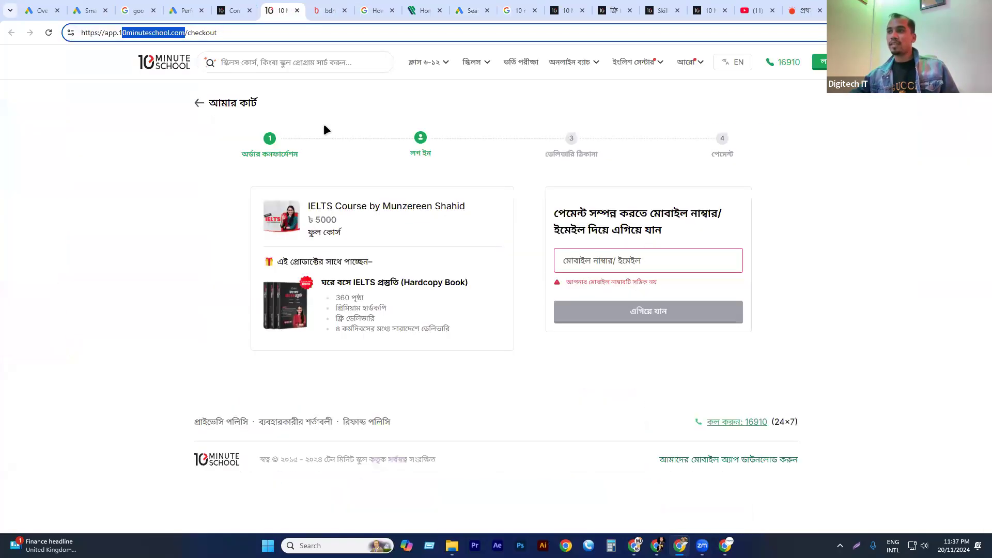
{"action": "triple_click", "coordinate": [232, 32]}
{"action": "key", "text": "ctrl+c"}
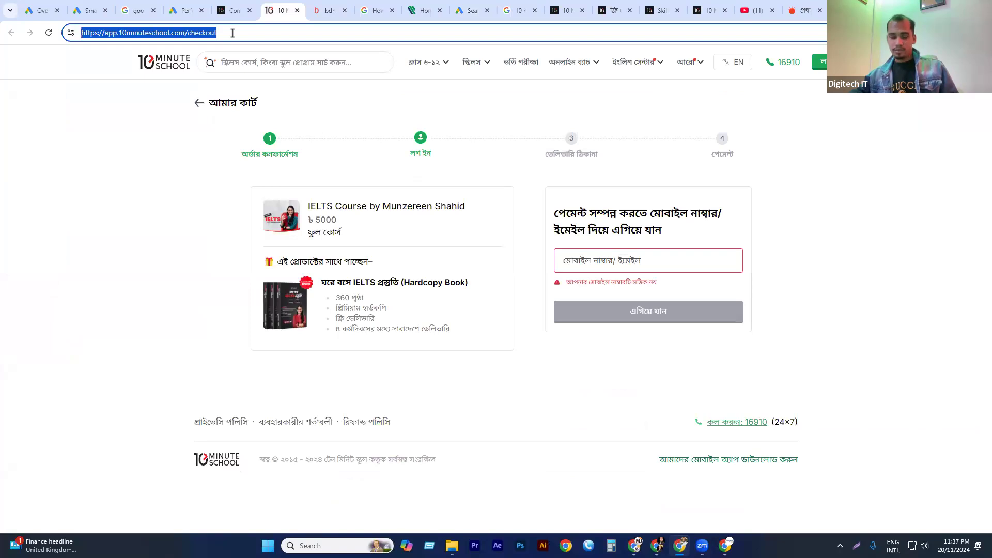
{"action": "left_click", "coordinate": [184, 10]}
{"action": "left_click", "coordinate": [472, 10]}
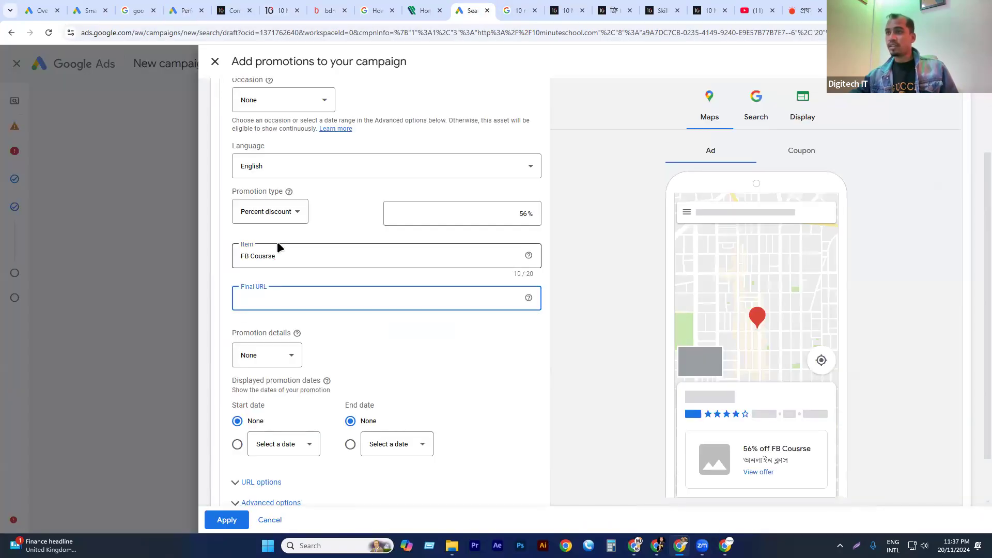
{"action": "key", "text": "ctrl+v"}
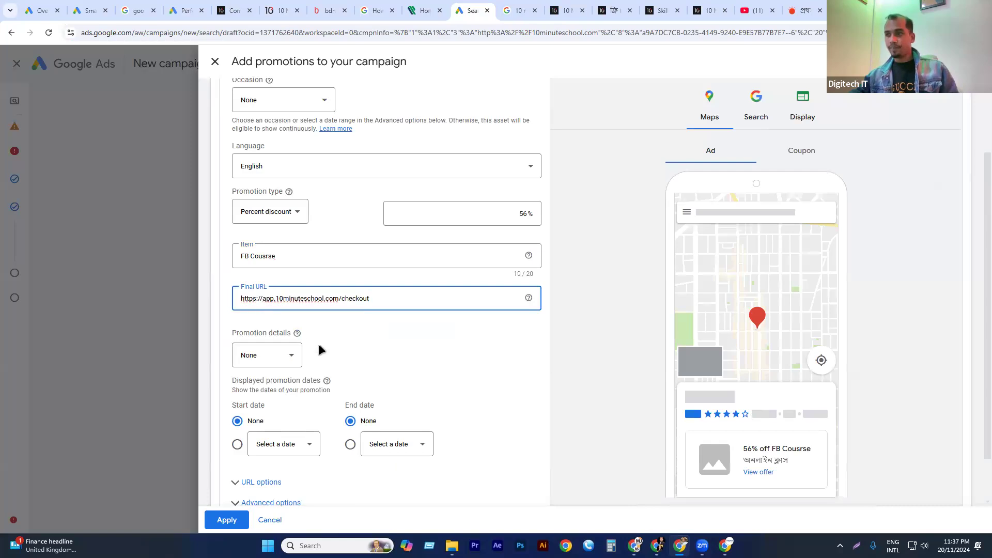
Examine the sponsored ads and other listings in the Google results for "web hosting in uk", and return to the promotion form.
{"action": "scroll", "coordinate": [289, 376], "scroll_direction": "down", "scroll_amount": 1}
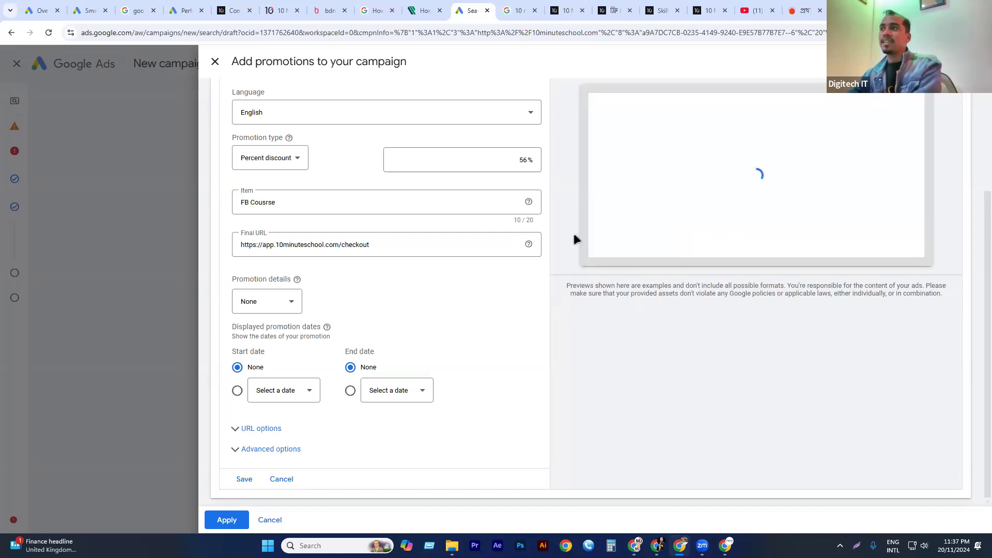
{"action": "left_click", "coordinate": [853, 11]}
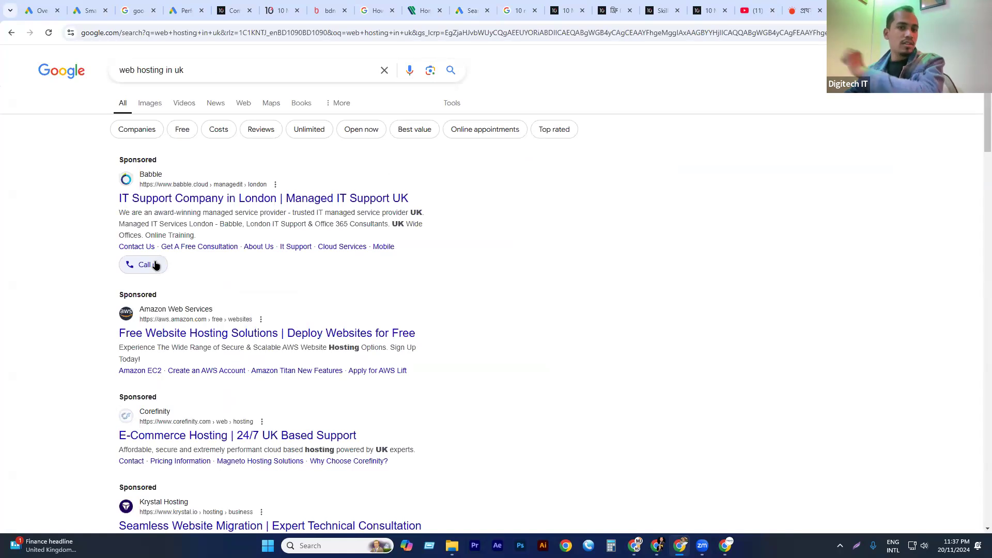
{"action": "scroll", "coordinate": [166, 274], "scroll_direction": "down", "scroll_amount": 4}
{"action": "scroll", "coordinate": [166, 299], "scroll_direction": "down", "scroll_amount": 8}
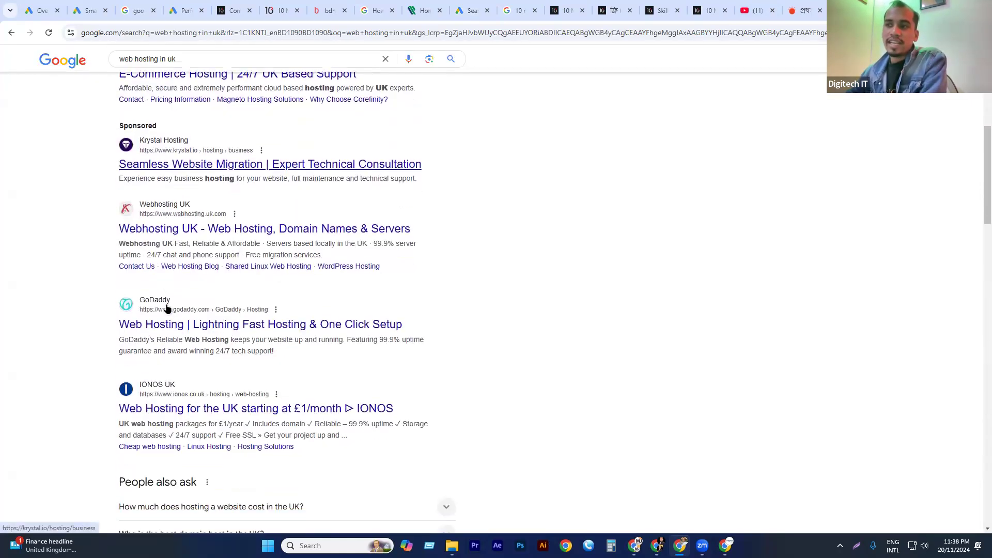
{"action": "scroll", "coordinate": [133, 389], "scroll_direction": "down", "scroll_amount": 5}
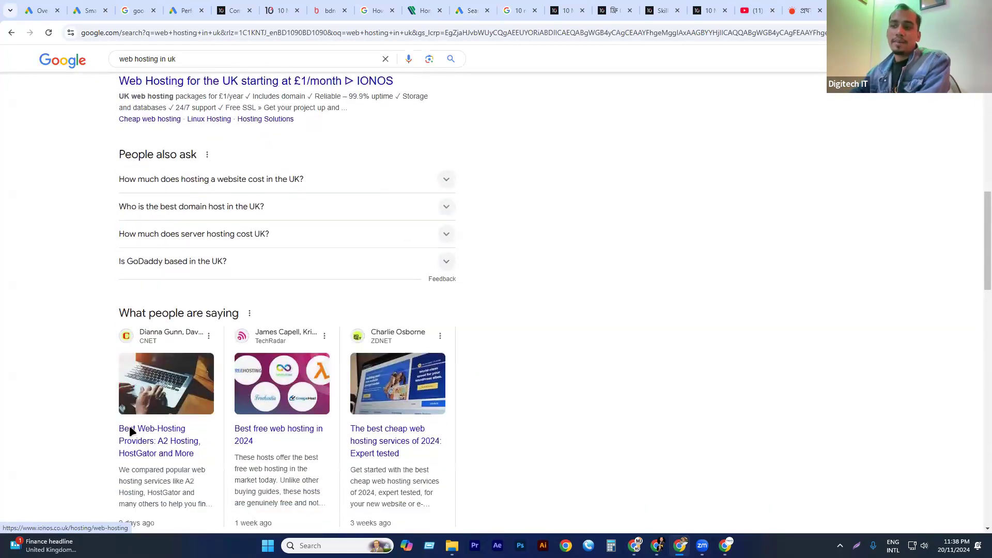
{"action": "scroll", "coordinate": [247, 483], "scroll_direction": "down", "scroll_amount": 6}
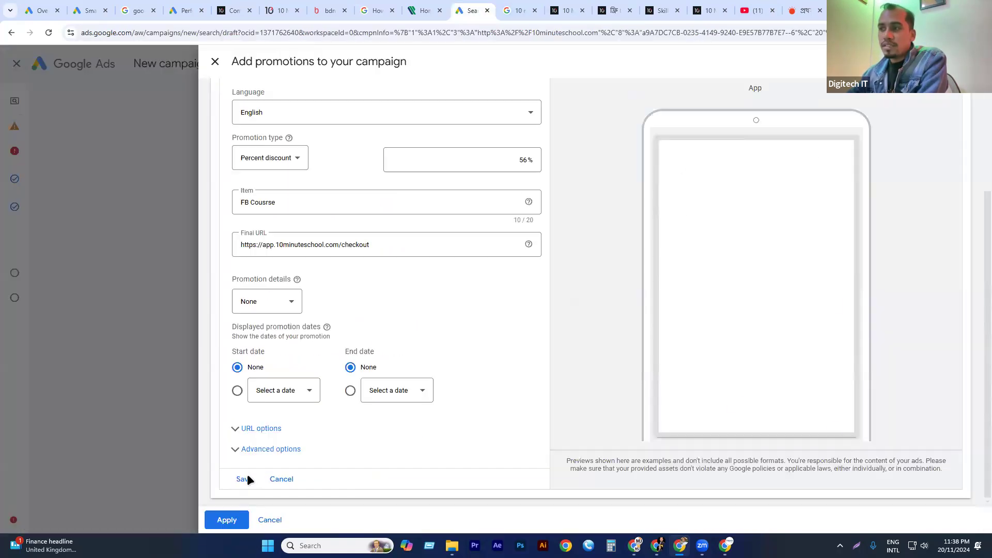
Try to save the new promotion, and leave the promotions form without applying it.
{"action": "left_click", "coordinate": [245, 478]}
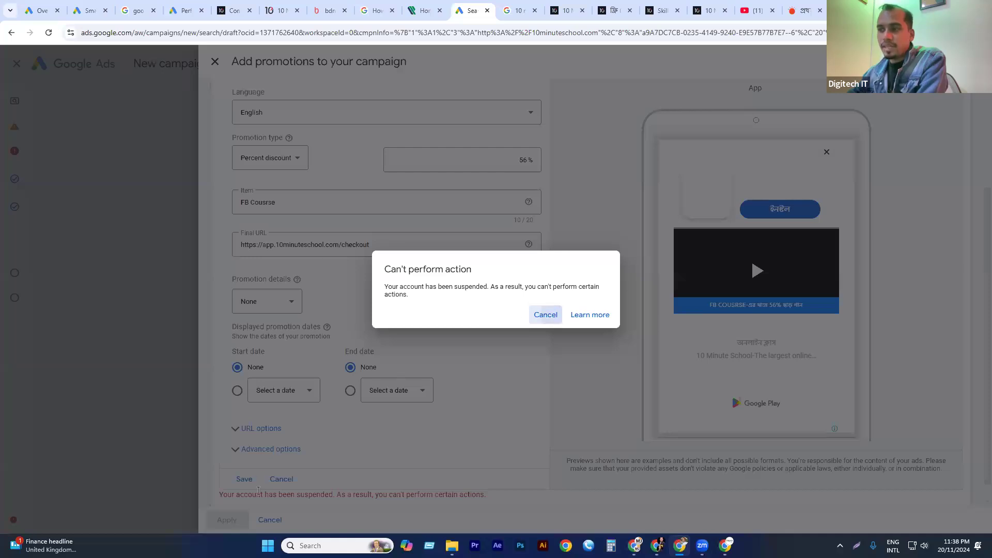
{"action": "left_click", "coordinate": [545, 315]}
{"action": "left_click", "coordinate": [270, 520]}
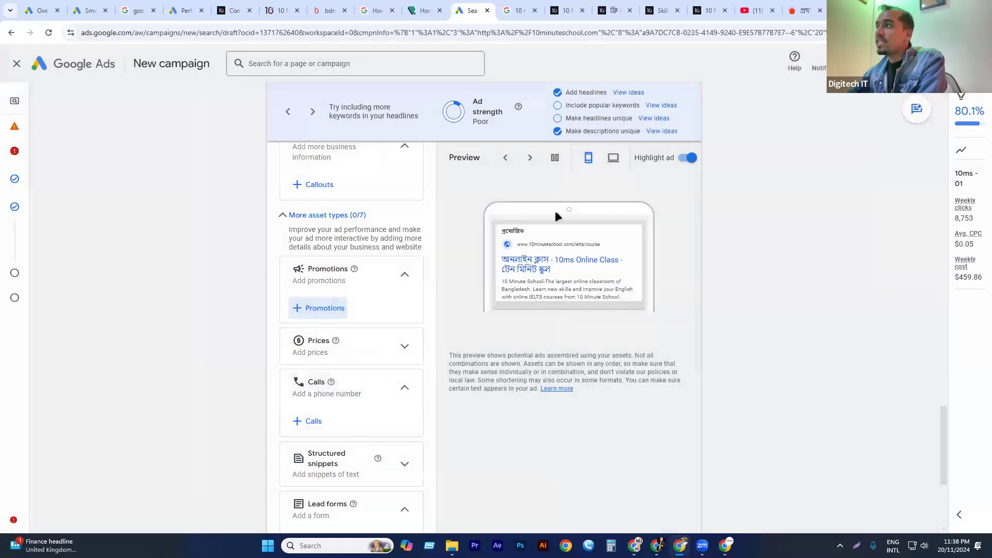
Check the call option in the sponsored results for "web hosting in uk", and add the saved phone number as the campaign's call asset.
{"action": "scroll", "coordinate": [556, 210], "scroll_direction": "down", "scroll_amount": 2}
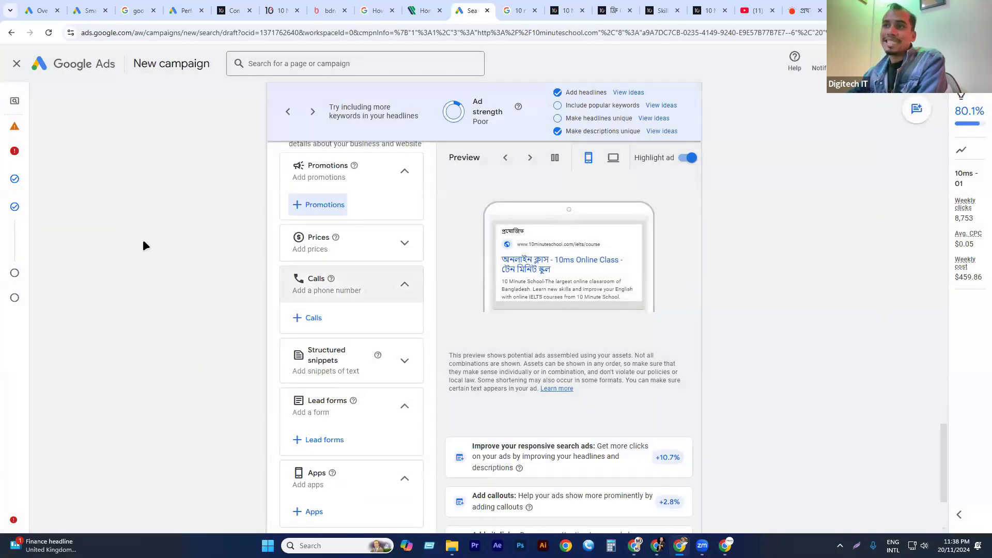
{"action": "key", "text": "ctrl+9"}
{"action": "scroll", "coordinate": [142, 243], "scroll_direction": "up", "scroll_amount": 7}
{"action": "scroll", "coordinate": [140, 268], "scroll_direction": "up", "scroll_amount": 9}
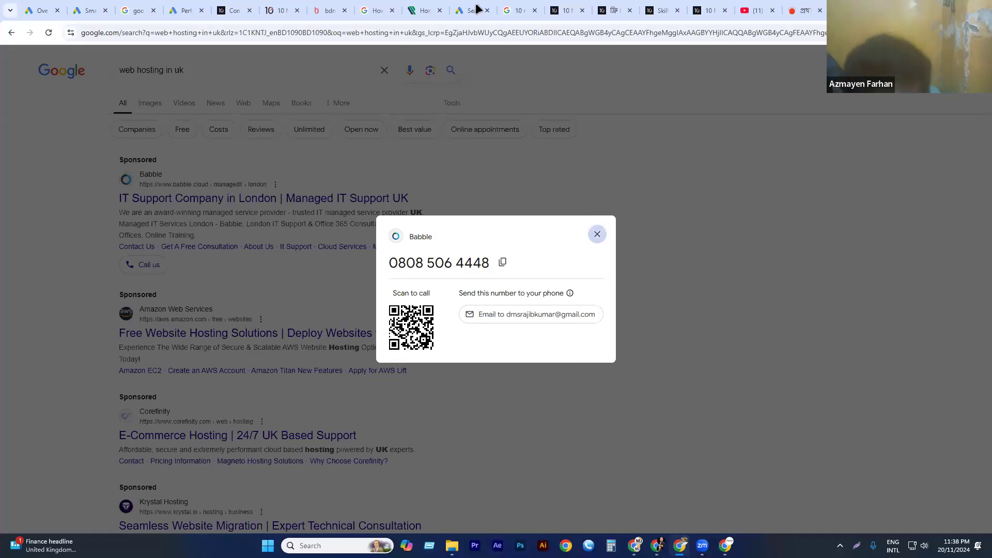
{"action": "left_click", "coordinate": [354, 305]}
{"action": "left_click", "coordinate": [472, 10]}
{"action": "left_click", "coordinate": [310, 316]}
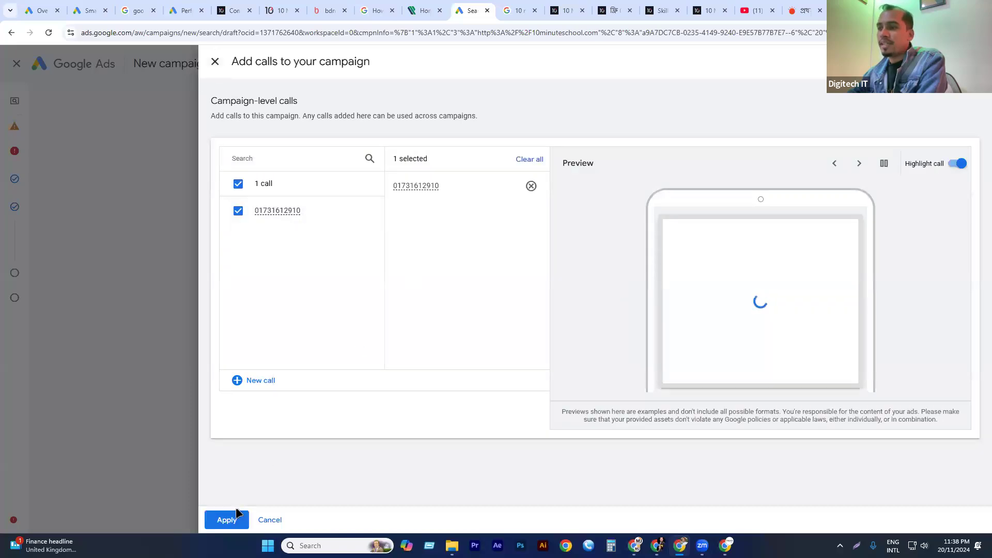
{"action": "left_click", "coordinate": [230, 517]}
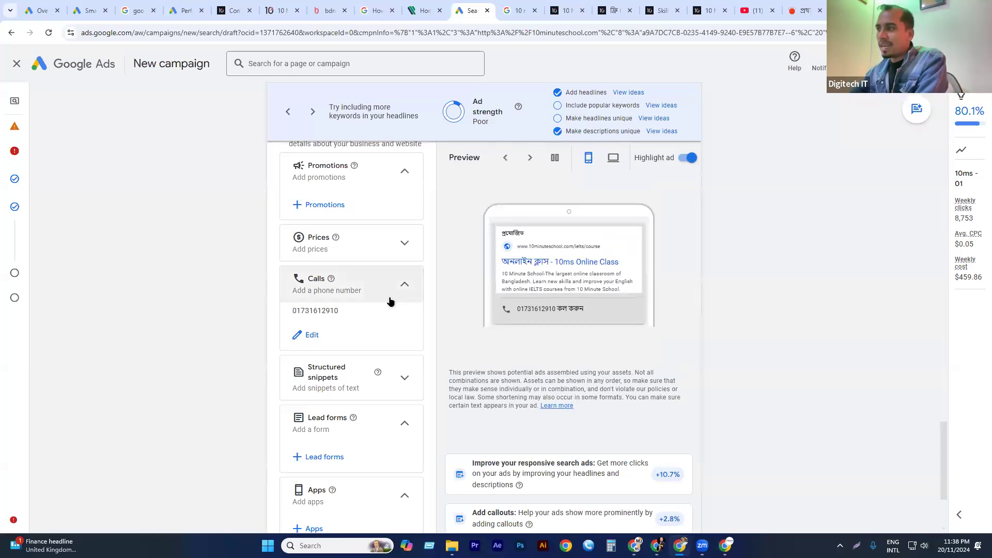
Add the existing structured snippet "Courses: DM, GD, UI/UX, HSC, Motion" to the campaign.
{"action": "scroll", "coordinate": [299, 314], "scroll_direction": "down", "scroll_amount": 1}
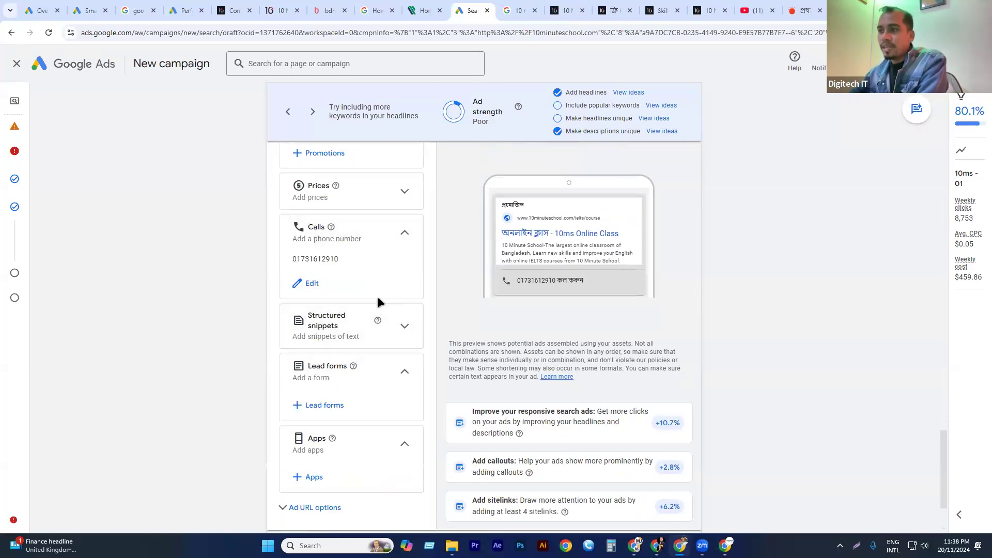
{"action": "left_click", "coordinate": [350, 318]}
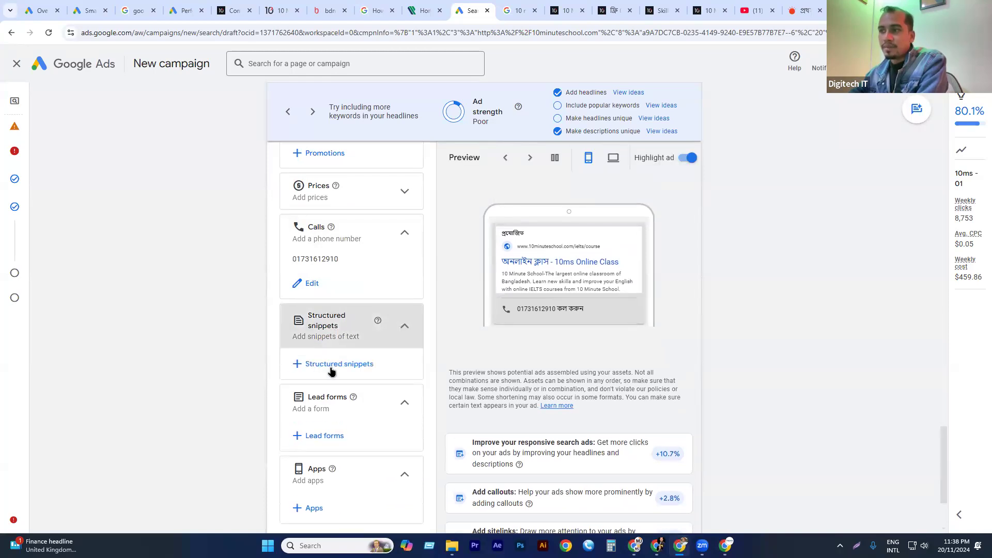
{"action": "left_click", "coordinate": [331, 364]}
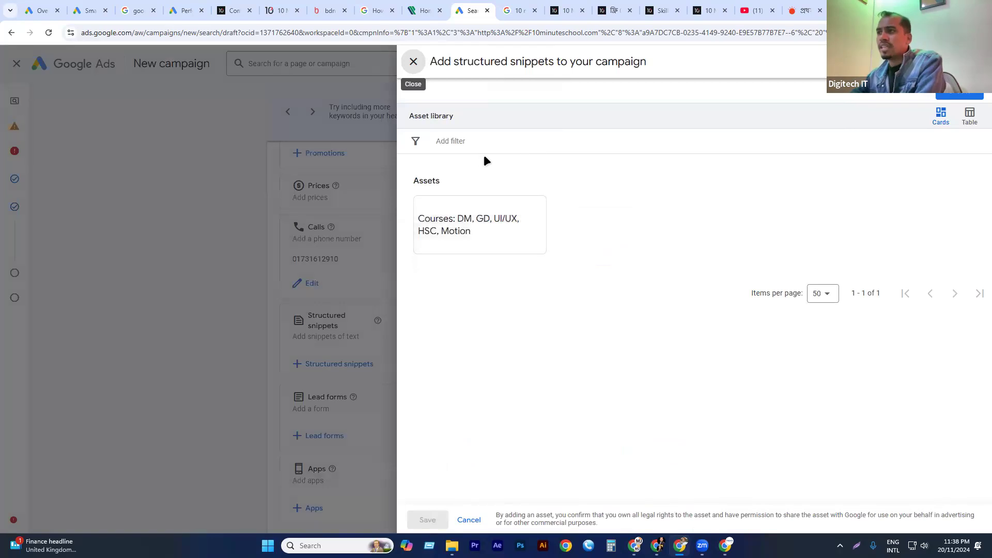
{"action": "left_click", "coordinate": [492, 227]}
{"action": "left_click", "coordinate": [436, 519]}
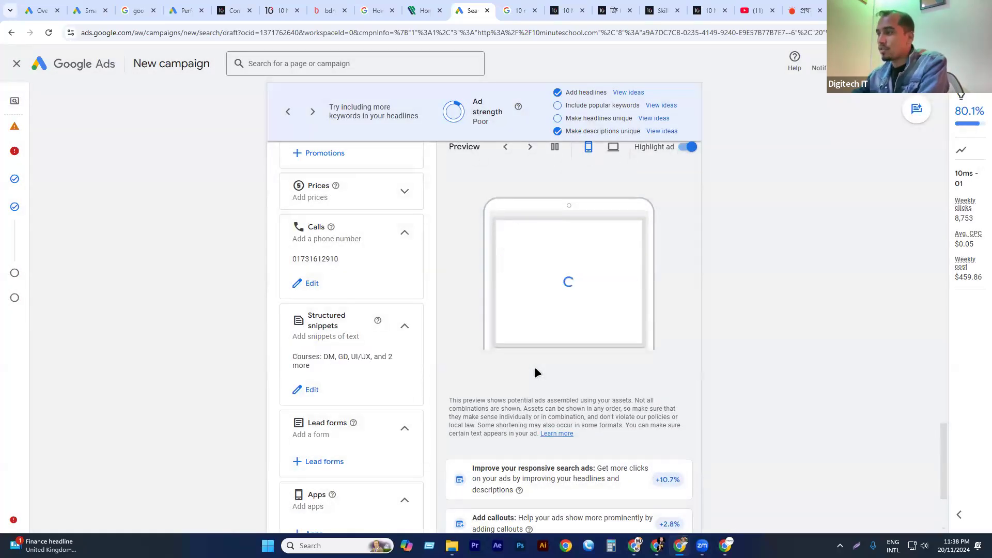
Start a lead form with the headline "Admission", business name "10MS" and description "Online Platform".
{"action": "scroll", "coordinate": [558, 282], "scroll_direction": "down", "scroll_amount": 2}
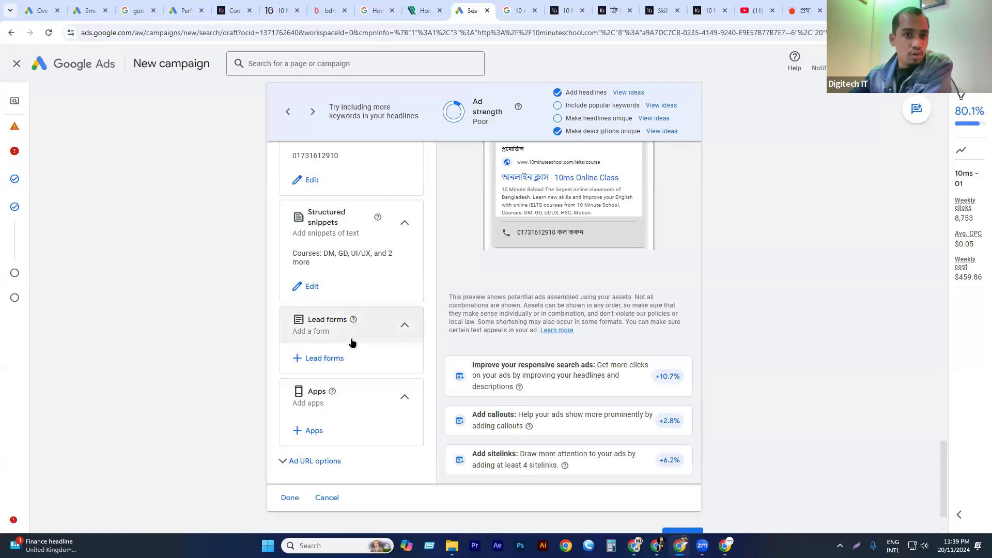
{"action": "left_click", "coordinate": [330, 358]}
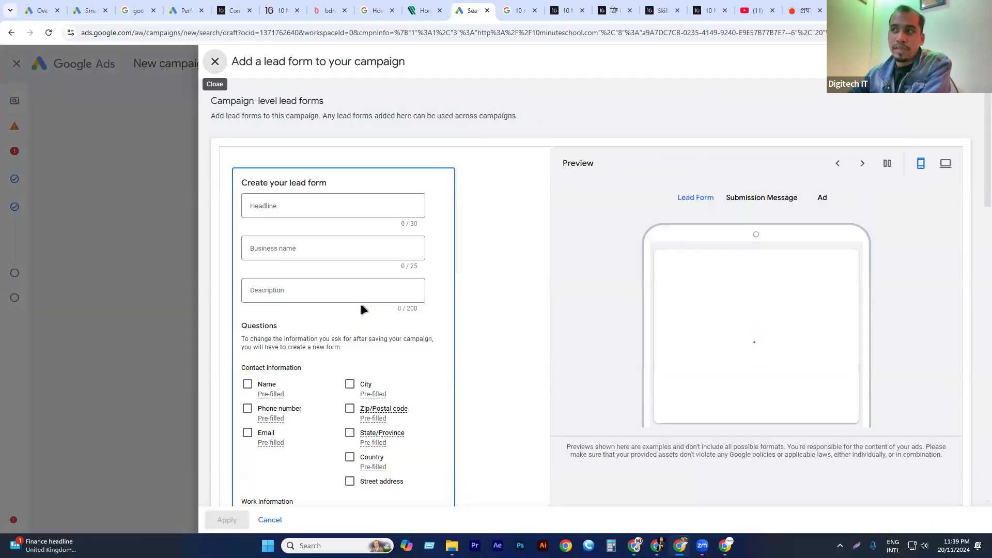
{"action": "left_click", "coordinate": [289, 212]}
{"action": "type", "text": "Admission"}
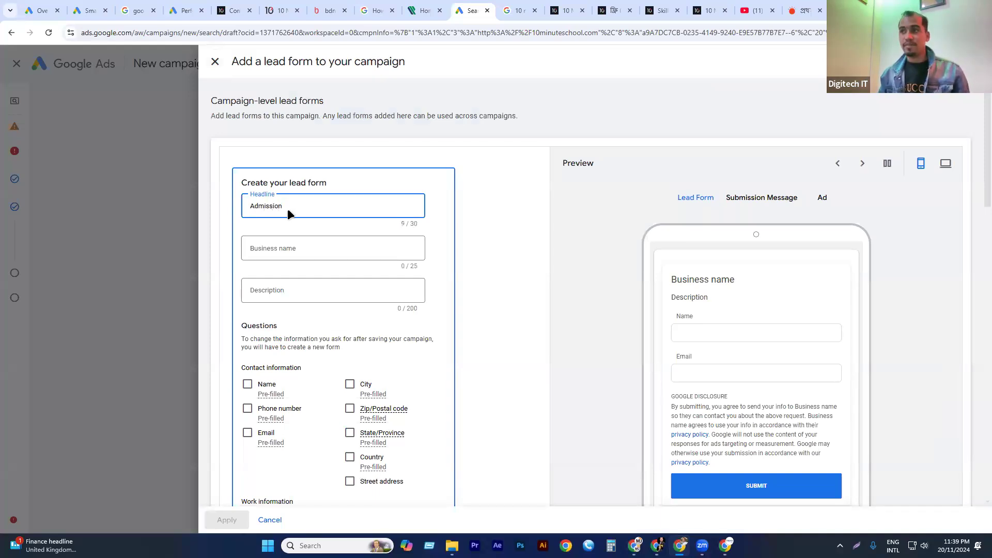
{"action": "left_click", "coordinate": [289, 249]}
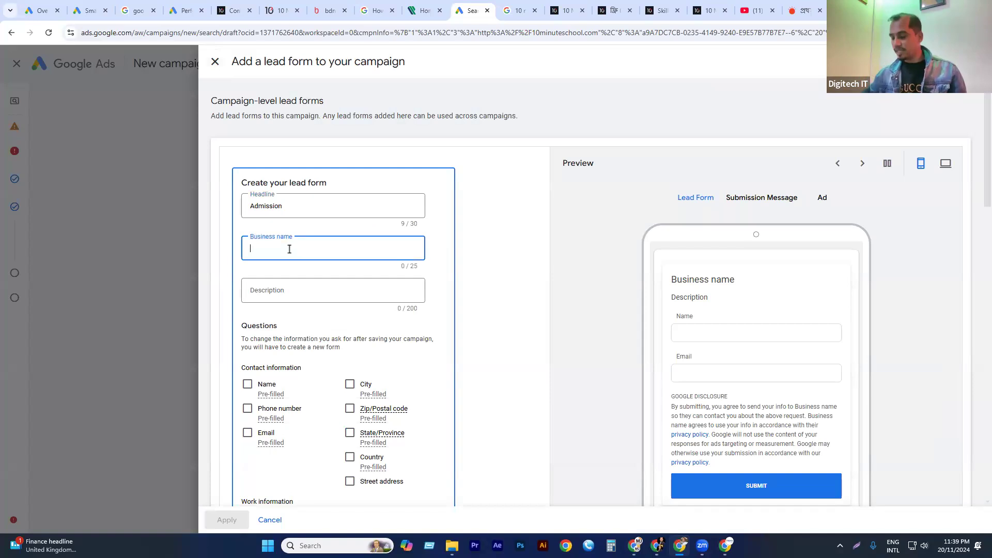
{"action": "type", "text": "10M"}
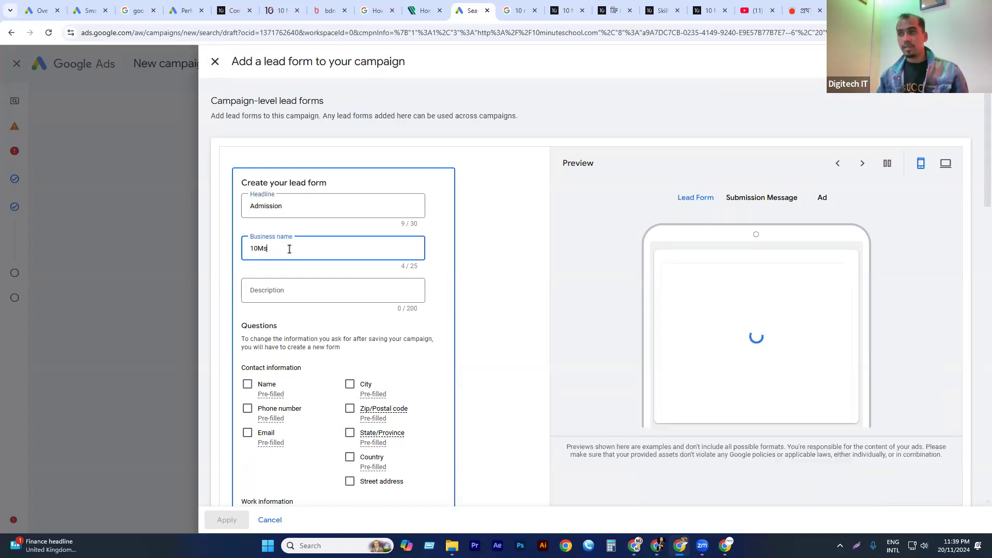
{"action": "type", "text": "S"}
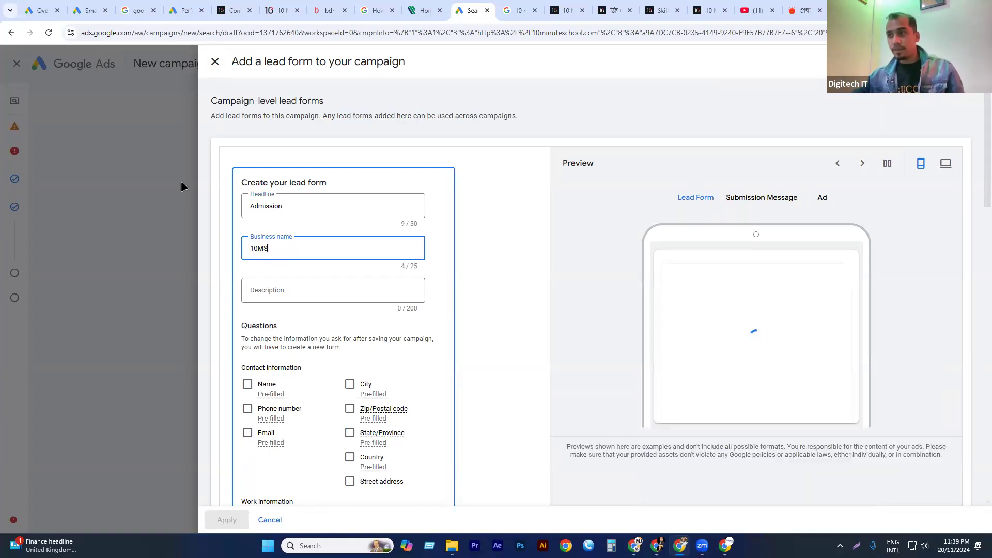
{"action": "left_click", "coordinate": [290, 290]}
{"action": "type", "text": "On"}
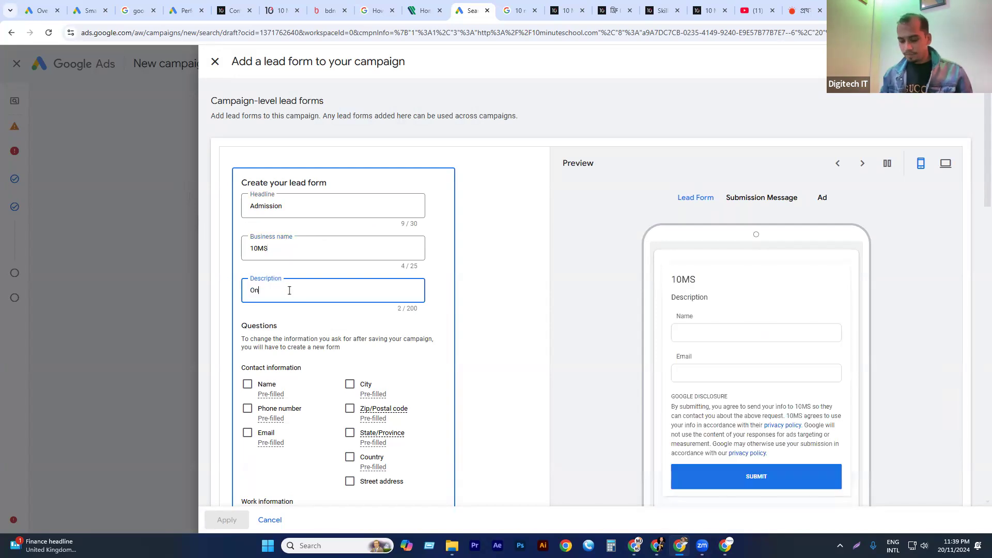
{"action": "type", "text": "line"}
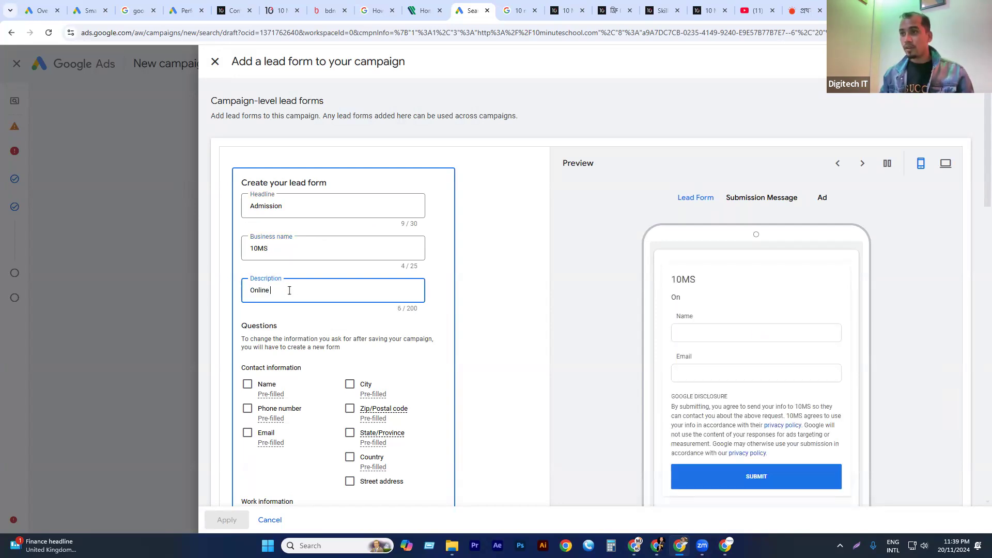
{"action": "type", "text": " Platform"}
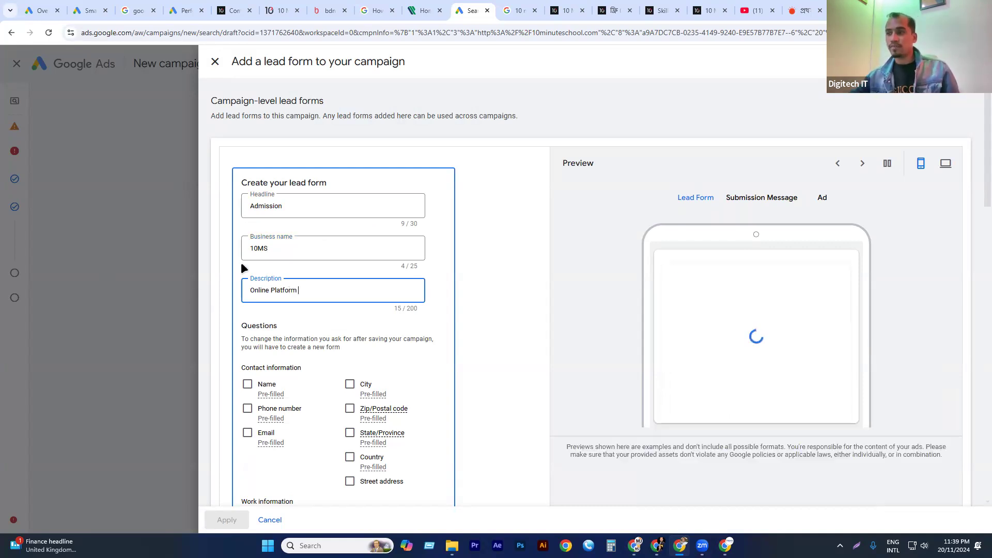
Make the lead form ask for full name, phone number, email and city.
{"action": "scroll", "coordinate": [253, 247], "scroll_direction": "down", "scroll_amount": 1}
{"action": "left_click", "coordinate": [247, 332]}
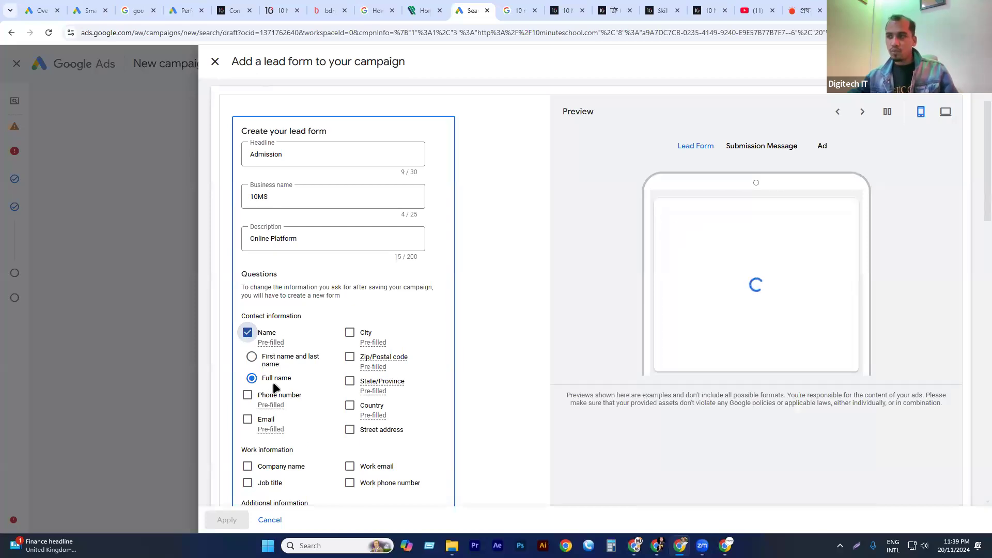
{"action": "left_click", "coordinate": [275, 396]}
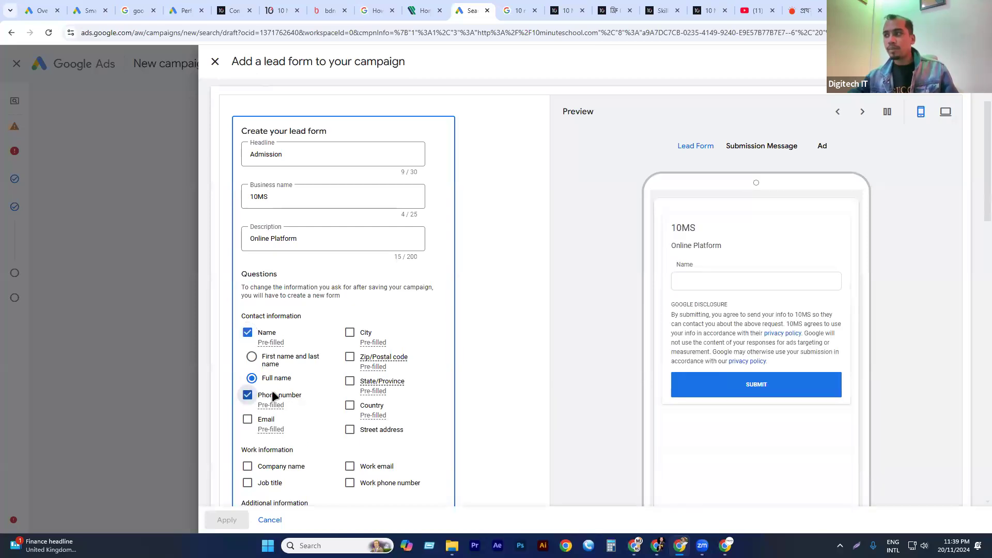
{"action": "scroll", "coordinate": [263, 378], "scroll_direction": "down", "scroll_amount": 1}
{"action": "left_click", "coordinate": [262, 367]}
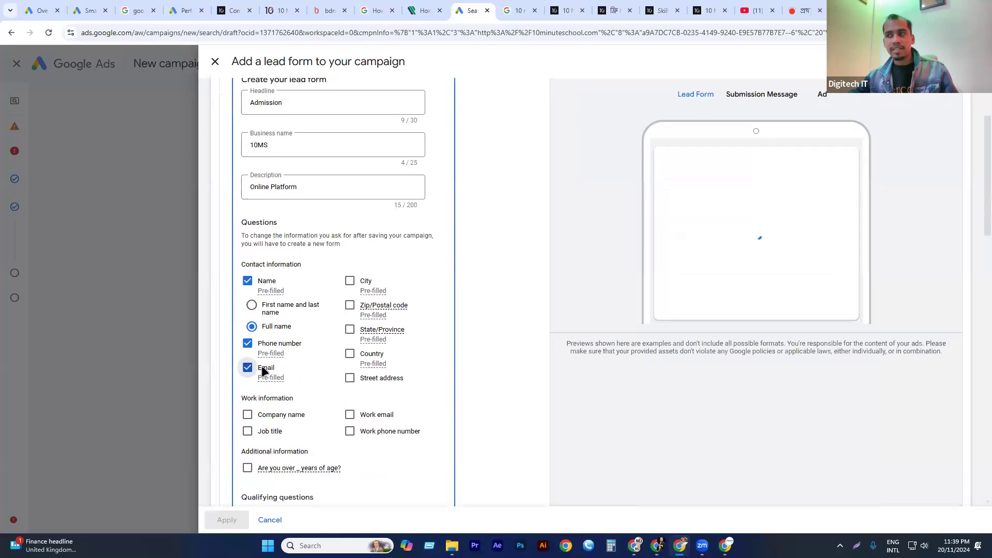
{"action": "left_click", "coordinate": [364, 286]}
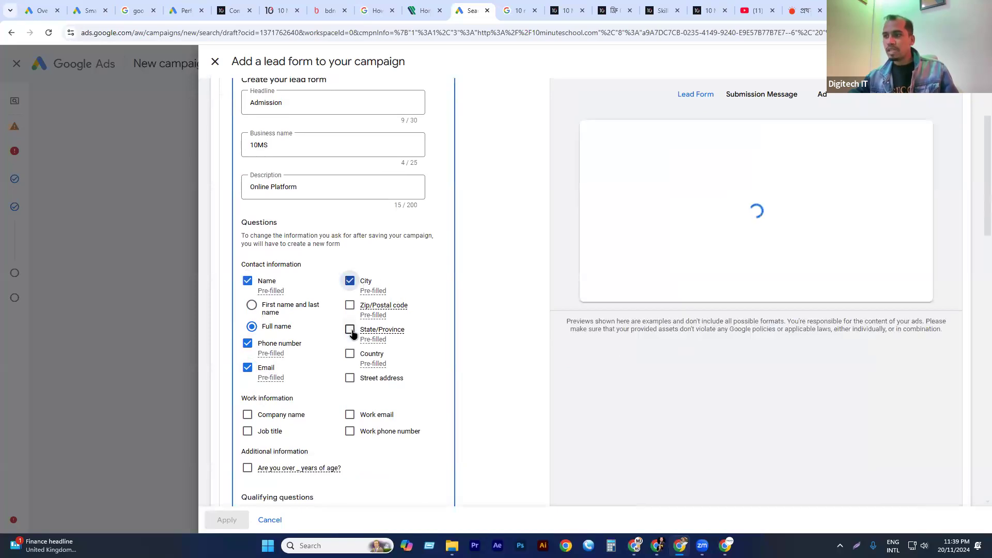
Add the Education qualifying question "When do you want to enroll?" to the lead form.
{"action": "scroll", "coordinate": [301, 345], "scroll_direction": "down", "scroll_amount": 1}
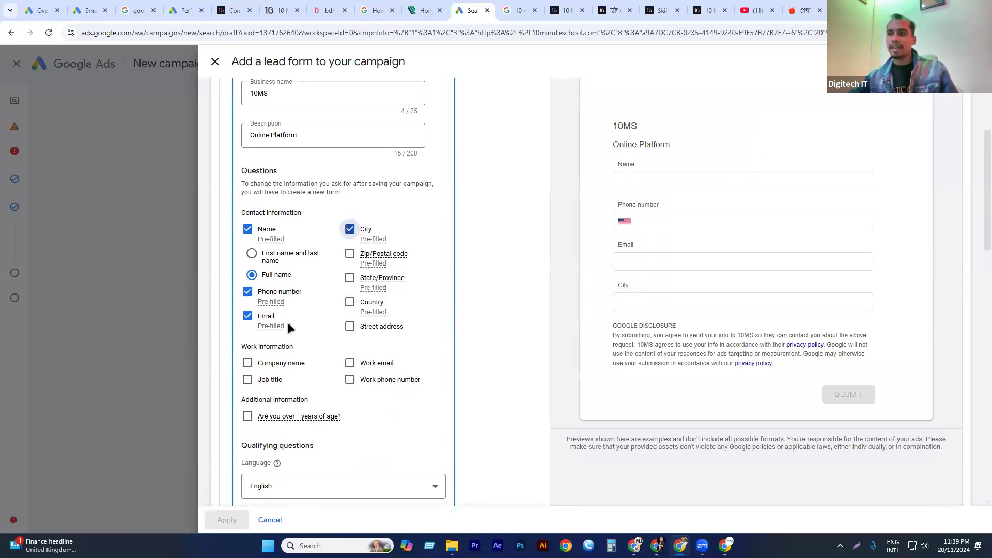
{"action": "scroll", "coordinate": [288, 325], "scroll_direction": "down", "scroll_amount": 1}
{"action": "mouse_move", "coordinate": [263, 369]}
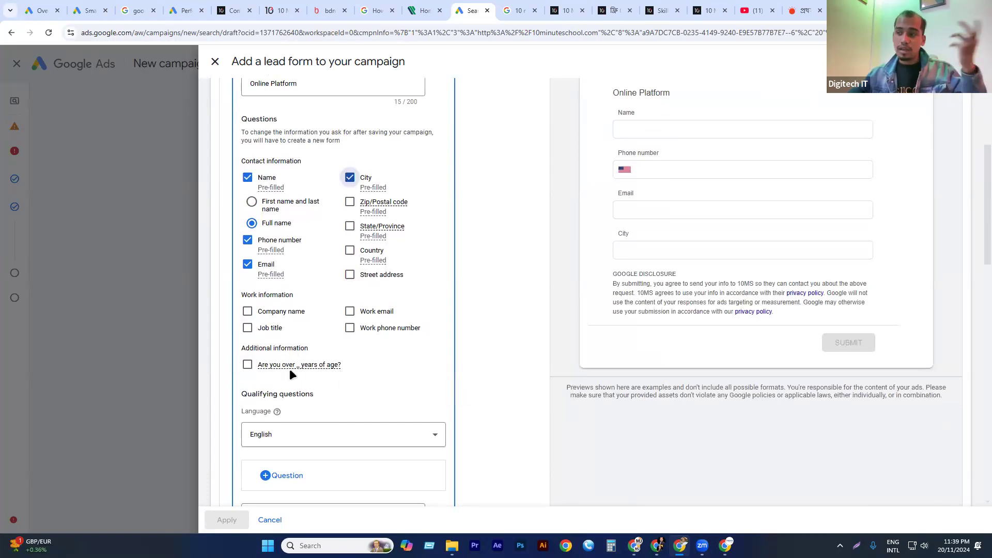
{"action": "scroll", "coordinate": [296, 259], "scroll_direction": "down", "scroll_amount": 2}
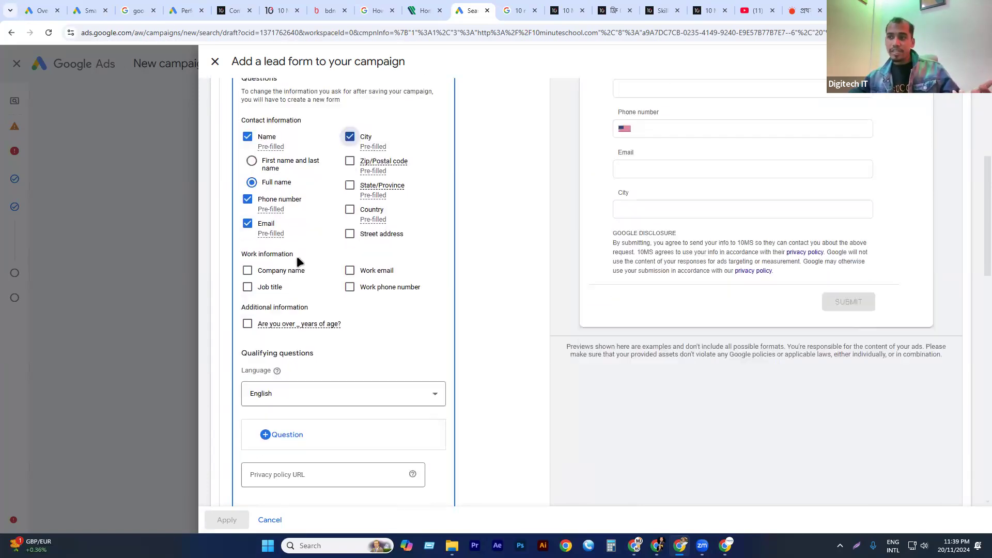
{"action": "mouse_move", "coordinate": [291, 261]}
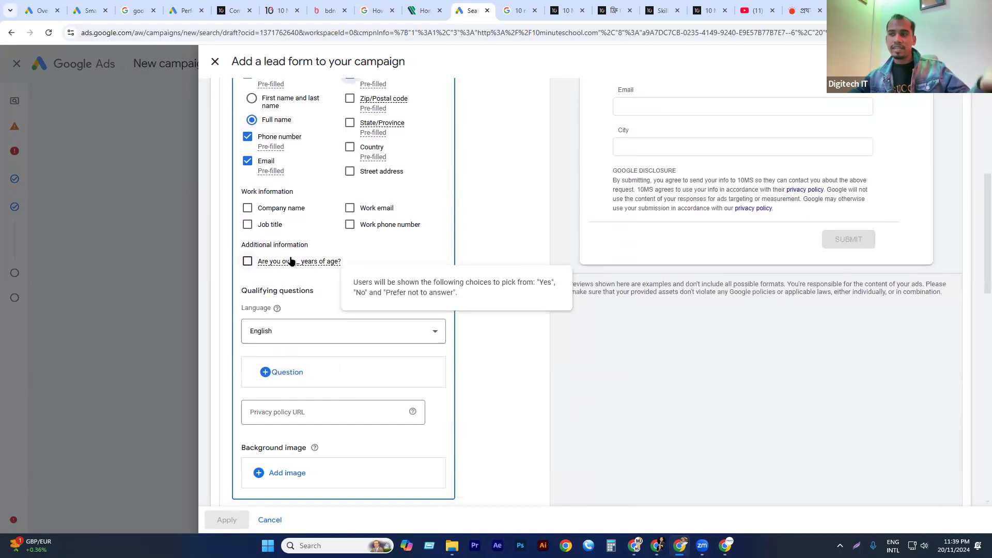
{"action": "left_click", "coordinate": [287, 373]}
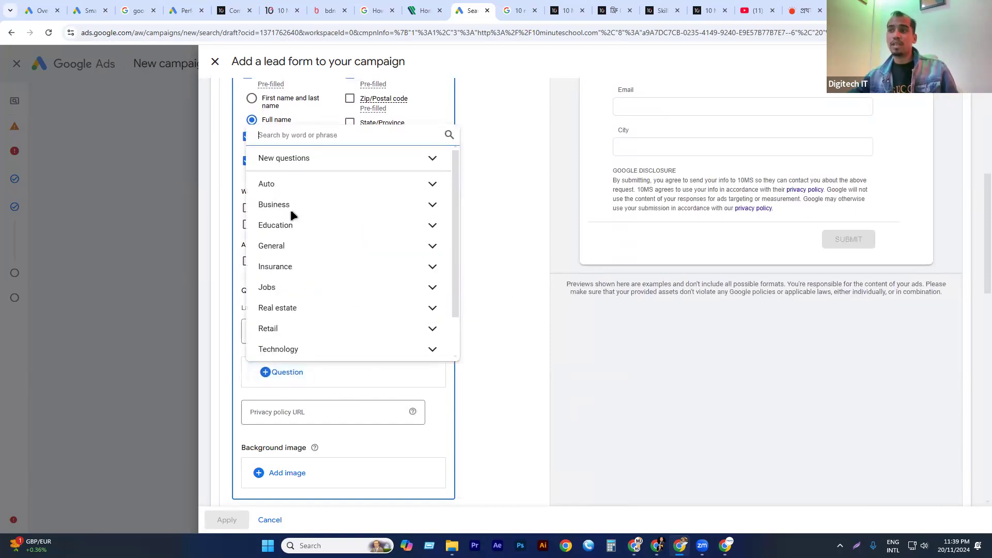
{"action": "left_click", "coordinate": [288, 223]}
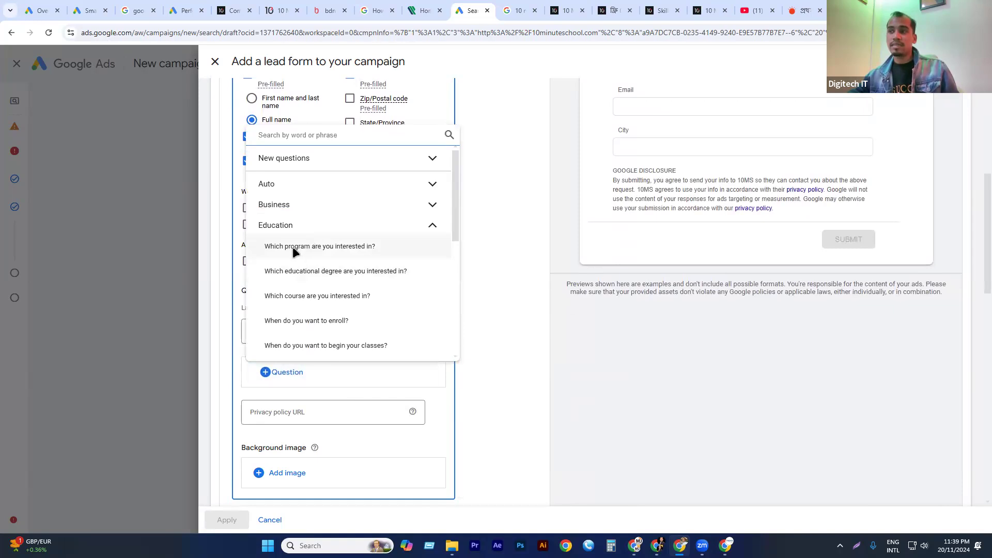
{"action": "scroll", "coordinate": [308, 256], "scroll_direction": "down", "scroll_amount": 1}
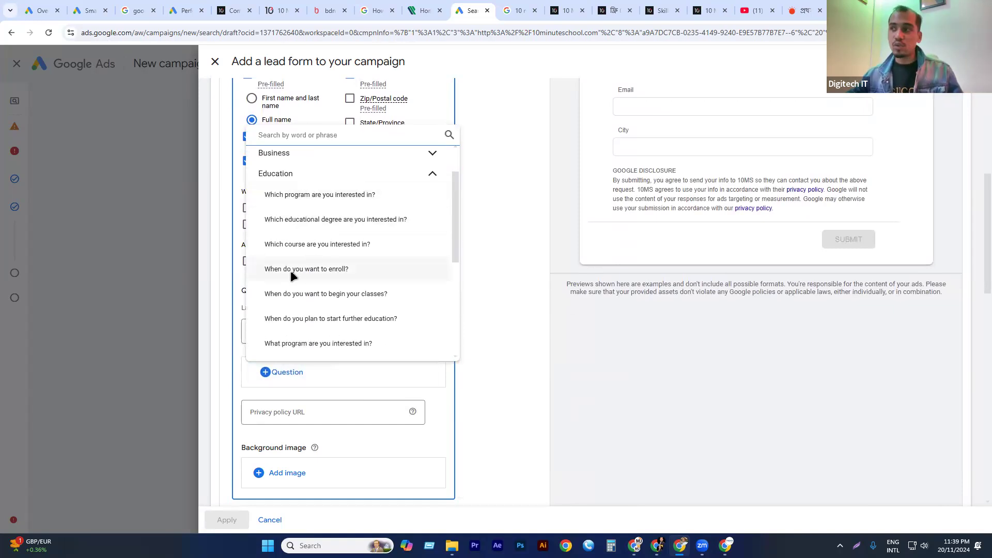
{"action": "left_click", "coordinate": [292, 270]}
Set the enrollment question's answer type to Short answer.
{"action": "scroll", "coordinate": [300, 294], "scroll_direction": "down", "scroll_amount": 2}
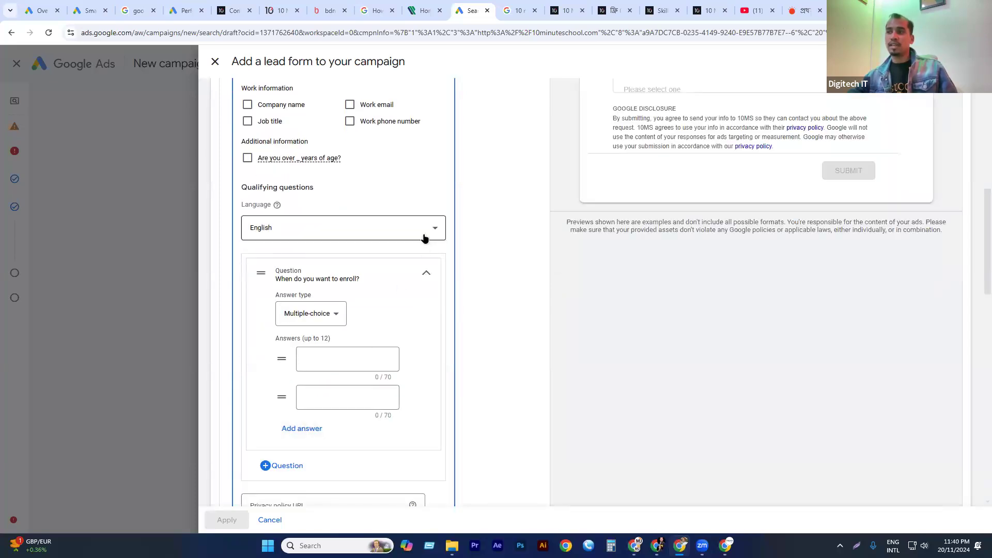
{"action": "left_click", "coordinate": [323, 360]}
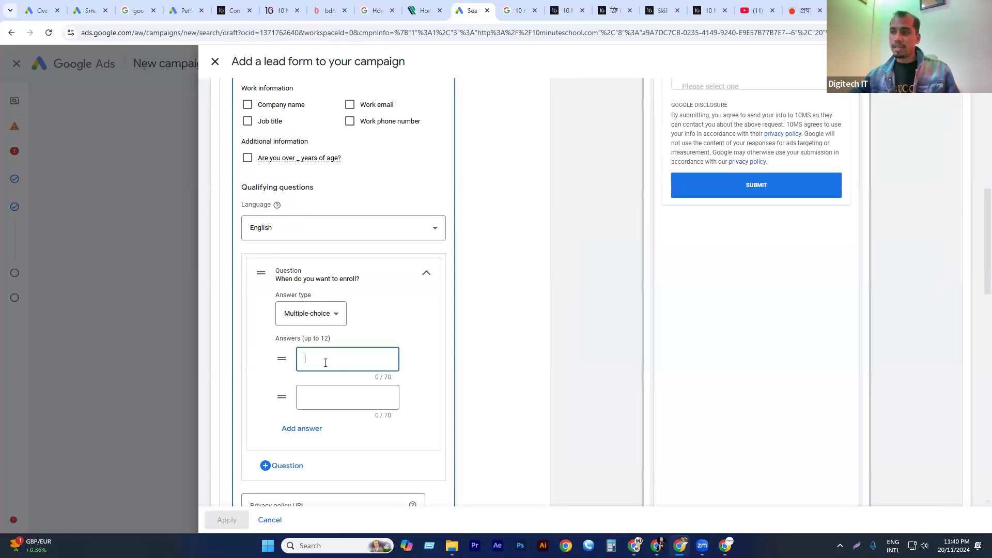
{"action": "left_click", "coordinate": [336, 314]}
{"action": "left_click", "coordinate": [306, 348]}
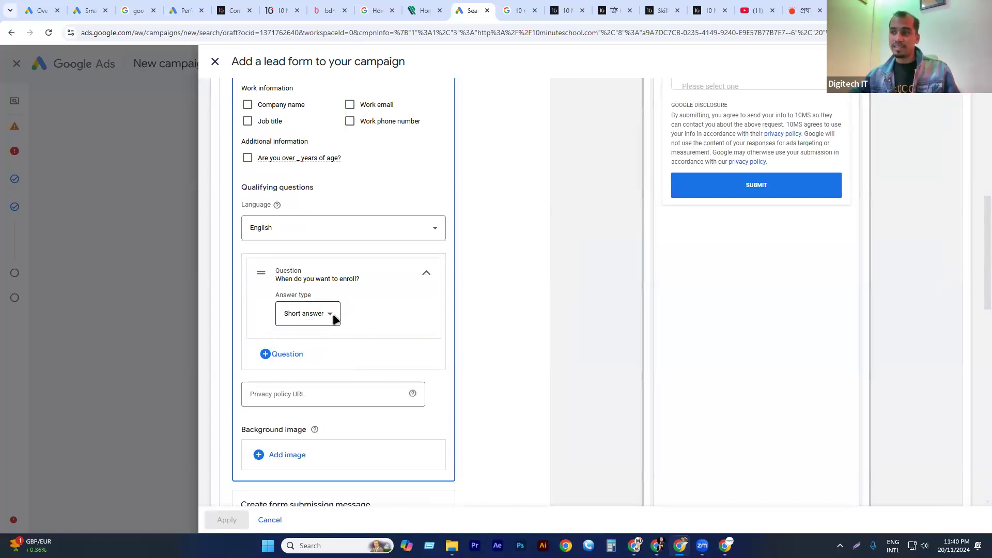
{"action": "scroll", "coordinate": [309, 365], "scroll_direction": "down", "scroll_amount": 1}
{"action": "left_click", "coordinate": [301, 339]}
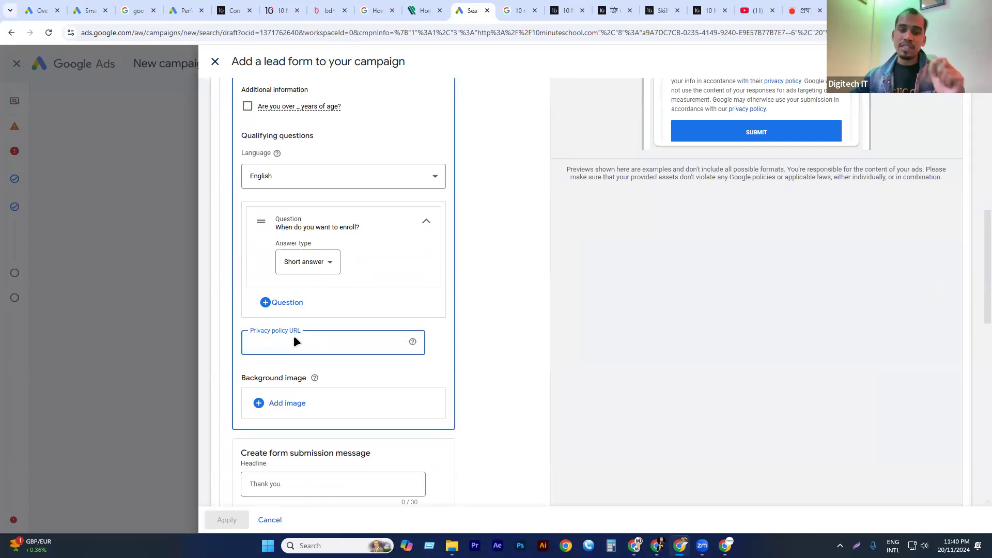
{"action": "left_click", "coordinate": [282, 11]}
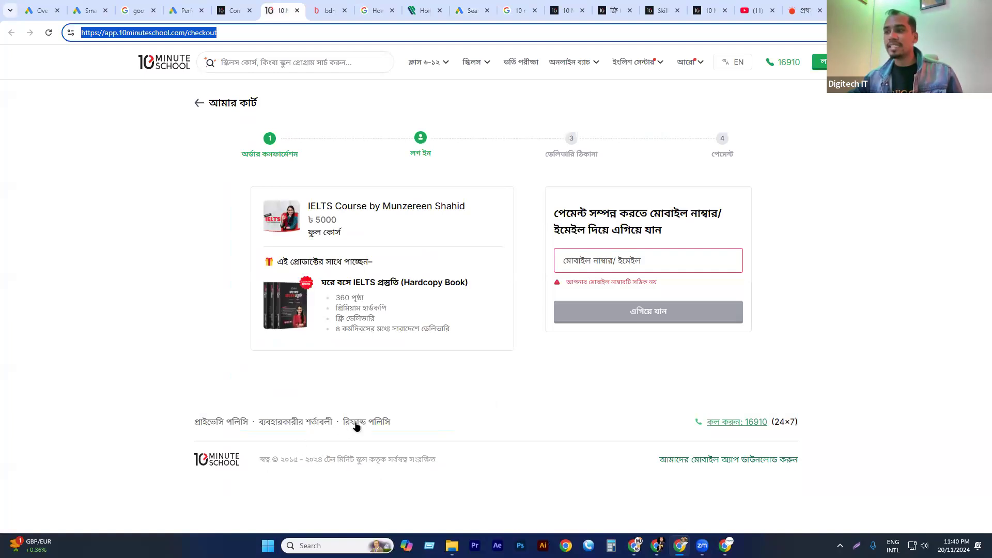
{"action": "left_click", "coordinate": [215, 425]}
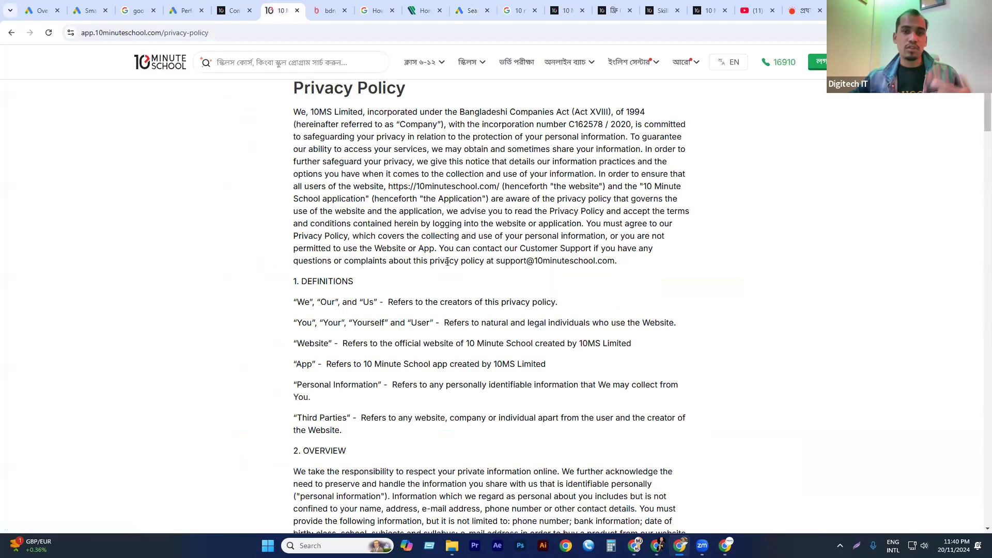
{"action": "scroll", "coordinate": [434, 238], "scroll_direction": "down", "scroll_amount": 5}
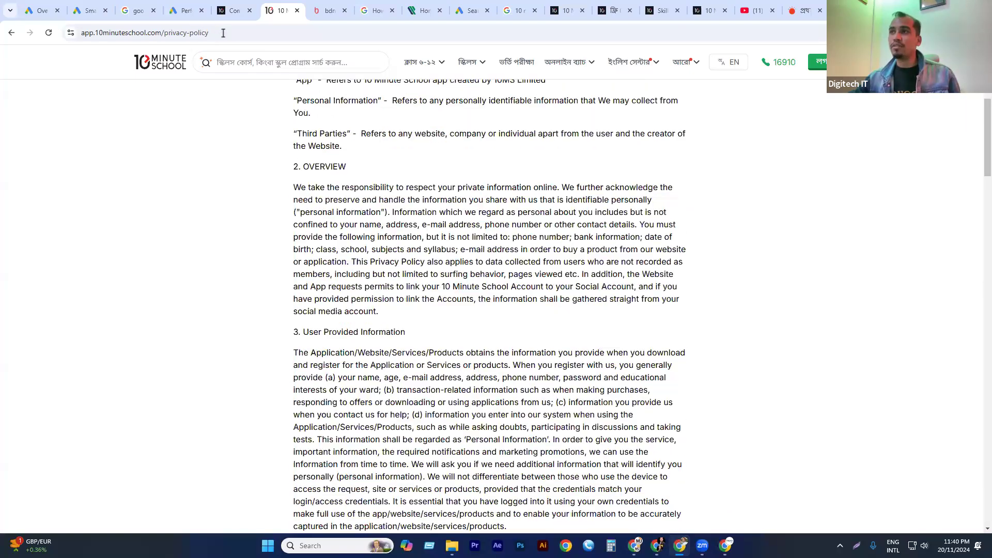
{"action": "scroll", "coordinate": [224, 32], "scroll_direction": "down", "scroll_amount": 11}
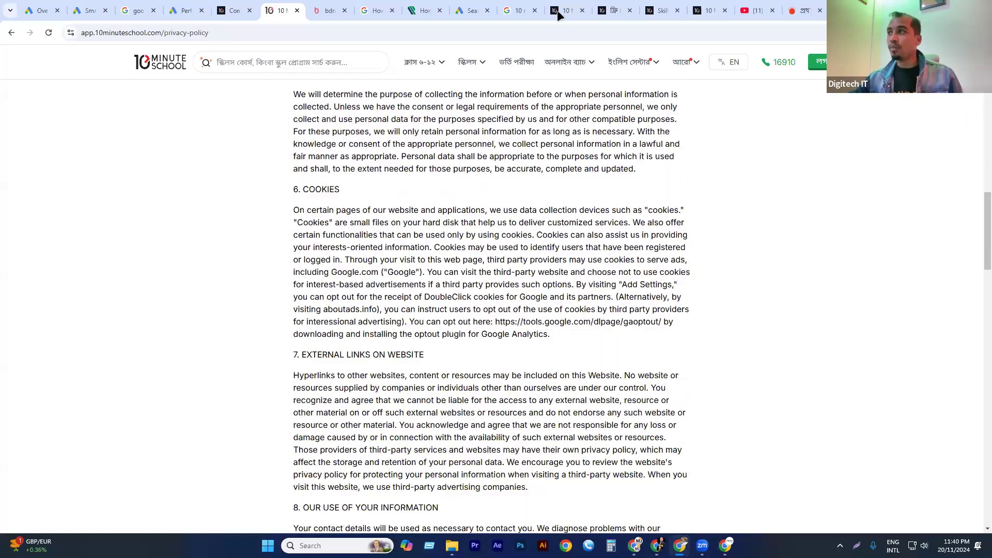
{"action": "scroll", "coordinate": [299, 336], "scroll_direction": "down", "scroll_amount": 8}
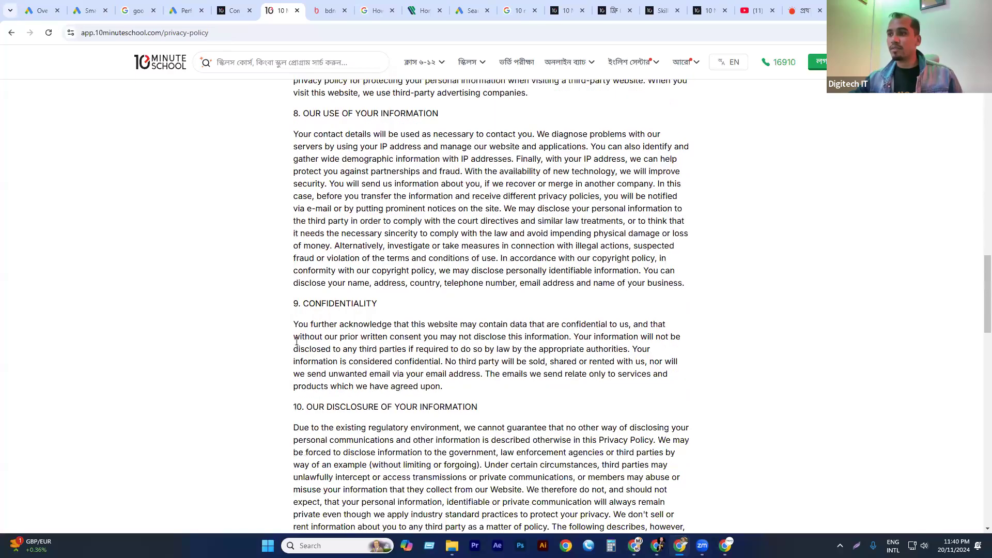
{"action": "scroll", "coordinate": [298, 346], "scroll_direction": "down", "scroll_amount": 4}
{"action": "scroll", "coordinate": [298, 350], "scroll_direction": "down", "scroll_amount": 2}
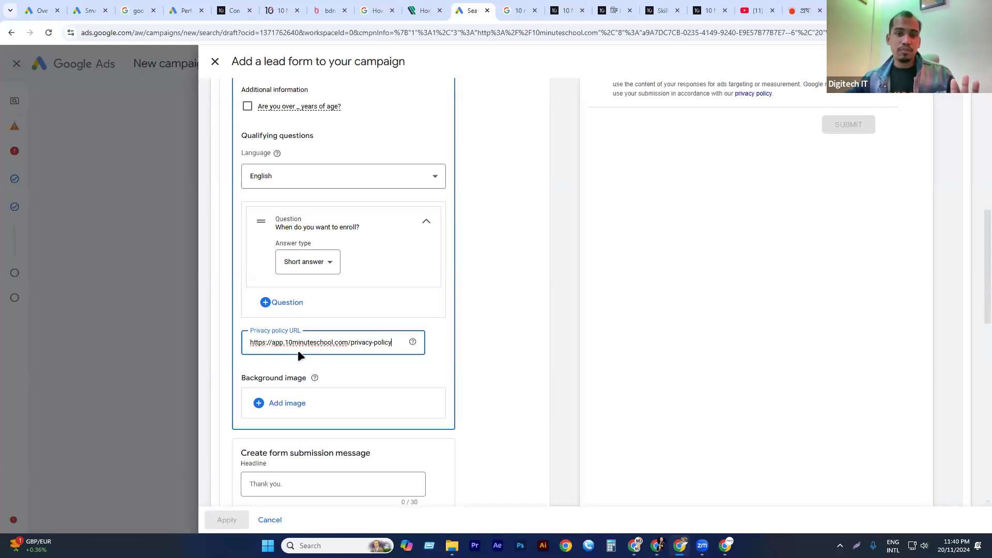
Examine the asset library and upload options for the lead form's background image without choosing an image.
{"action": "scroll", "coordinate": [332, 332], "scroll_direction": "down", "scroll_amount": 2}
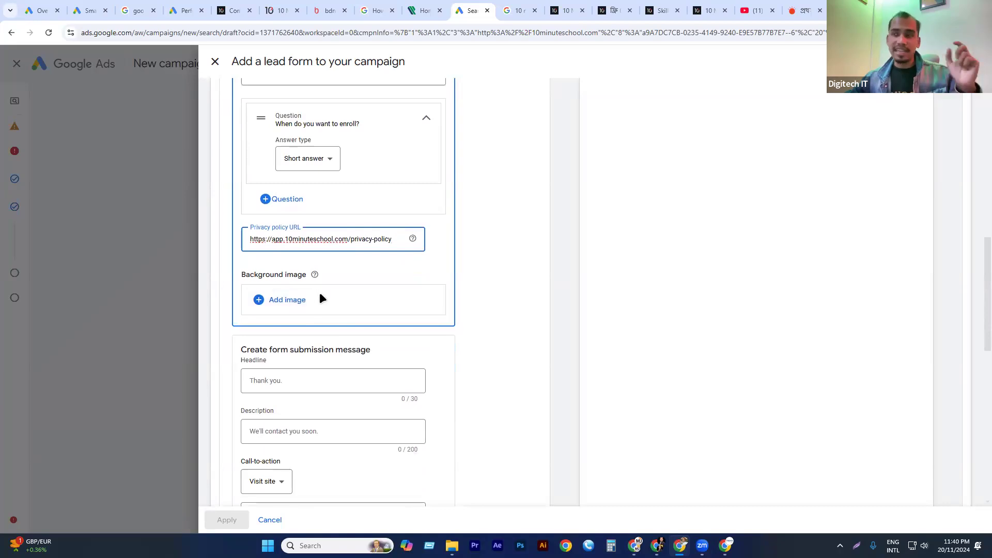
{"action": "left_click", "coordinate": [293, 302]}
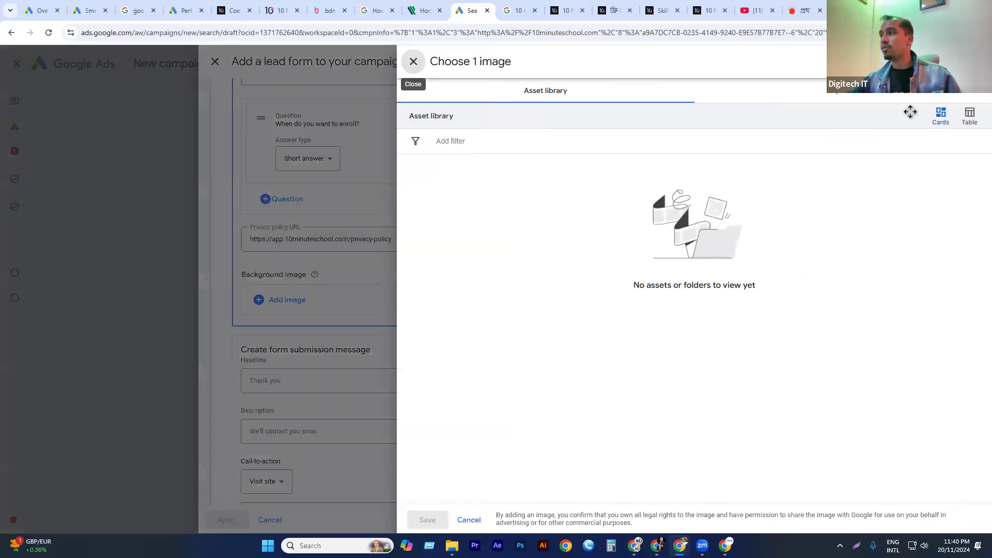
{"action": "left_click", "coordinate": [822, 92]}
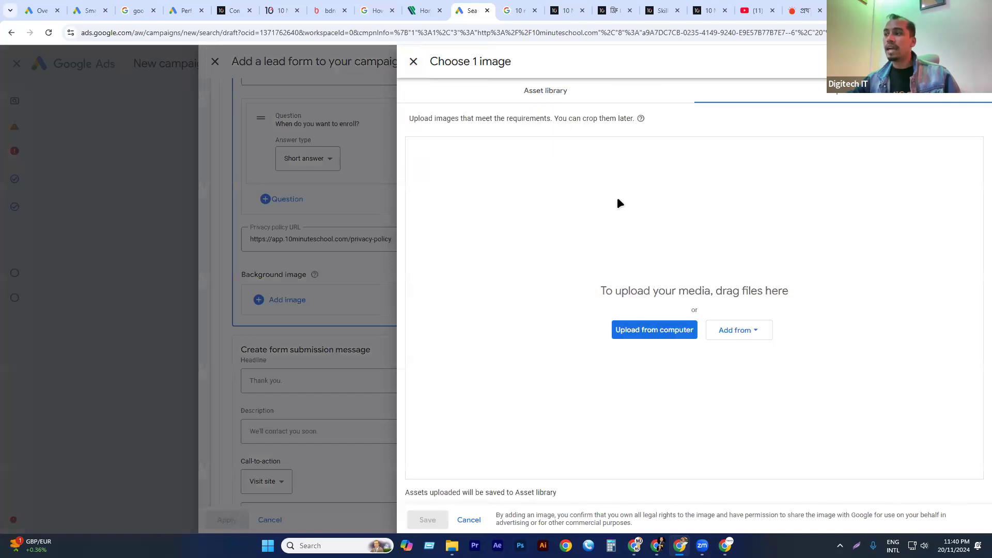
{"action": "left_click", "coordinate": [552, 98]}
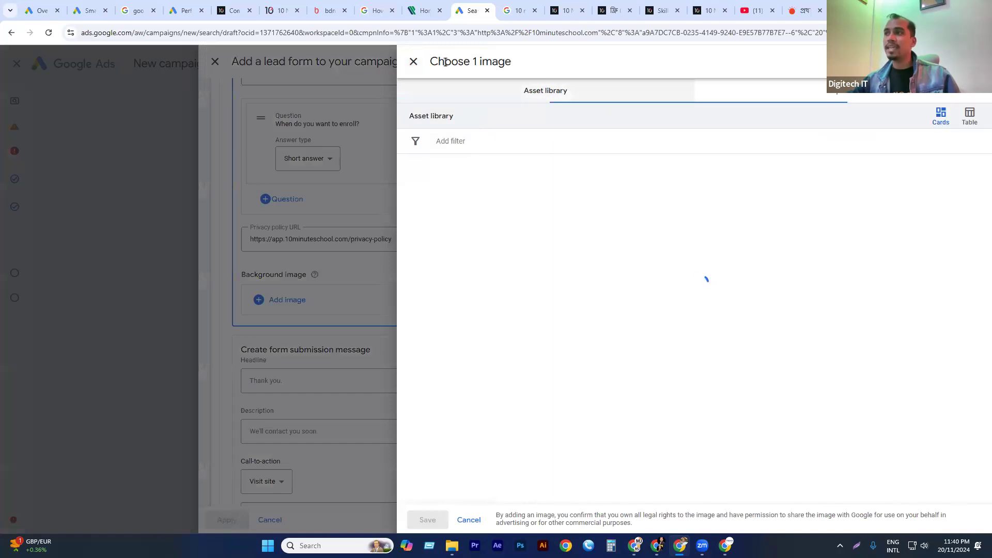
{"action": "left_click", "coordinate": [244, 328]}
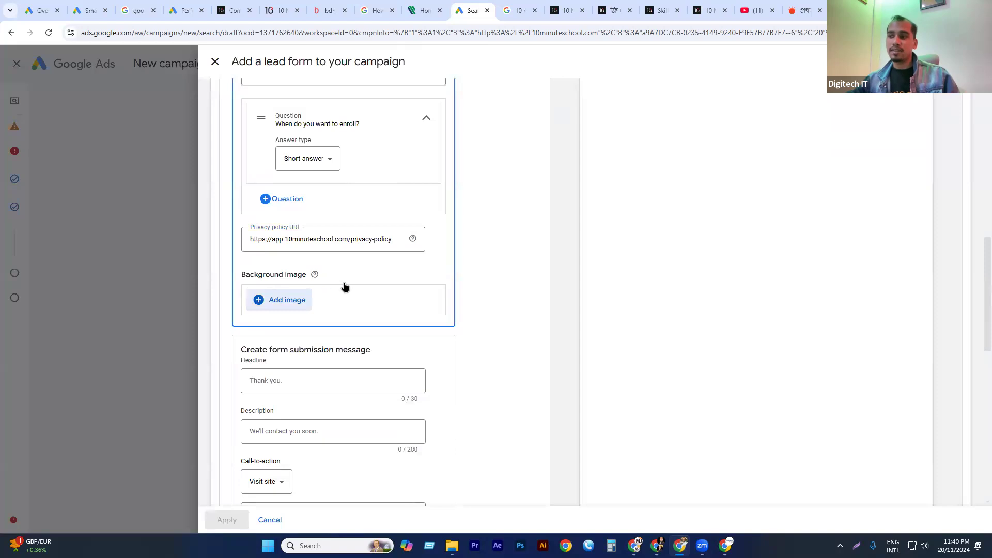
Set the submission message's call-to-action to Visit site, using the copied 10minuteschool.com IELTS course page address as its URL.
{"action": "scroll", "coordinate": [345, 286], "scroll_direction": "down", "scroll_amount": 1}
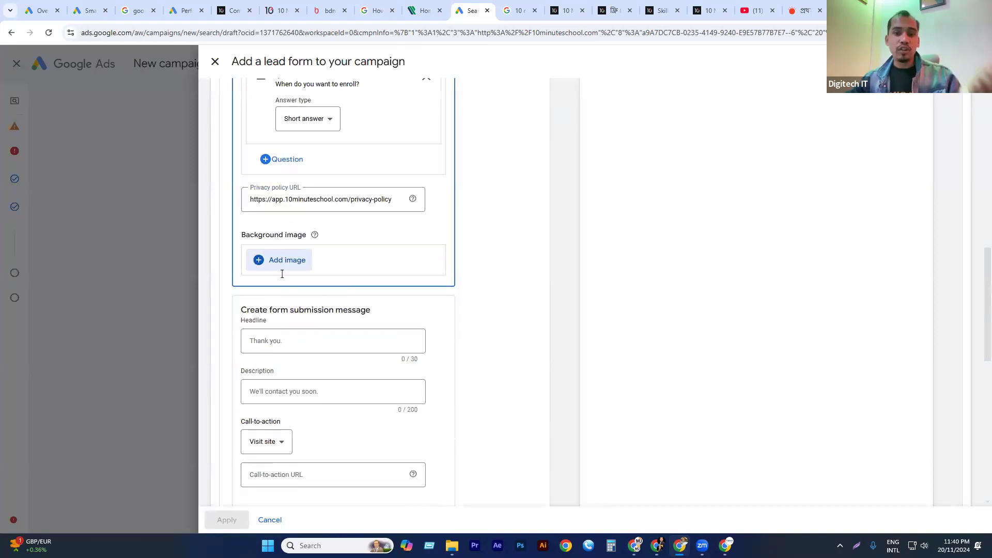
{"action": "scroll", "coordinate": [274, 280], "scroll_direction": "down", "scroll_amount": 1}
{"action": "left_click", "coordinate": [266, 281]}
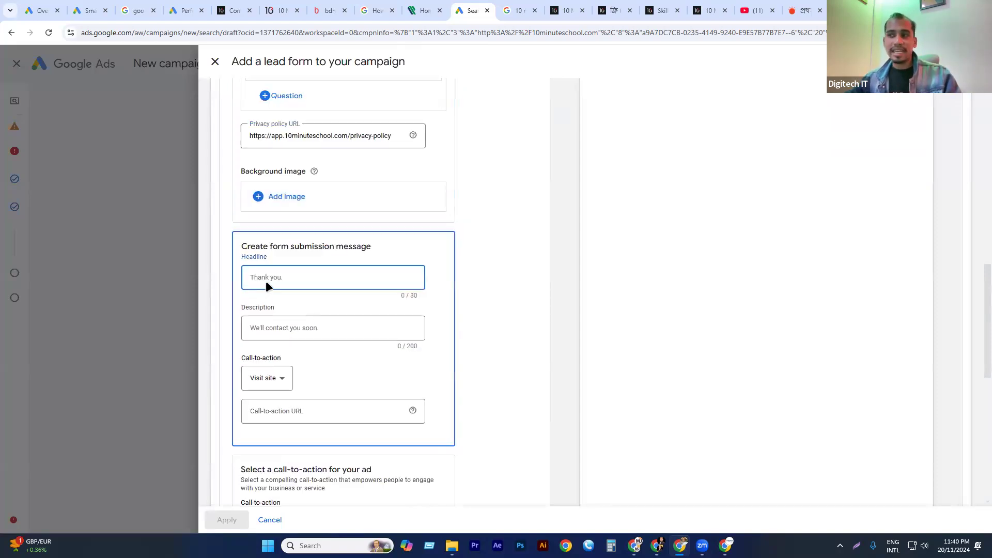
{"action": "left_click", "coordinate": [298, 336]}
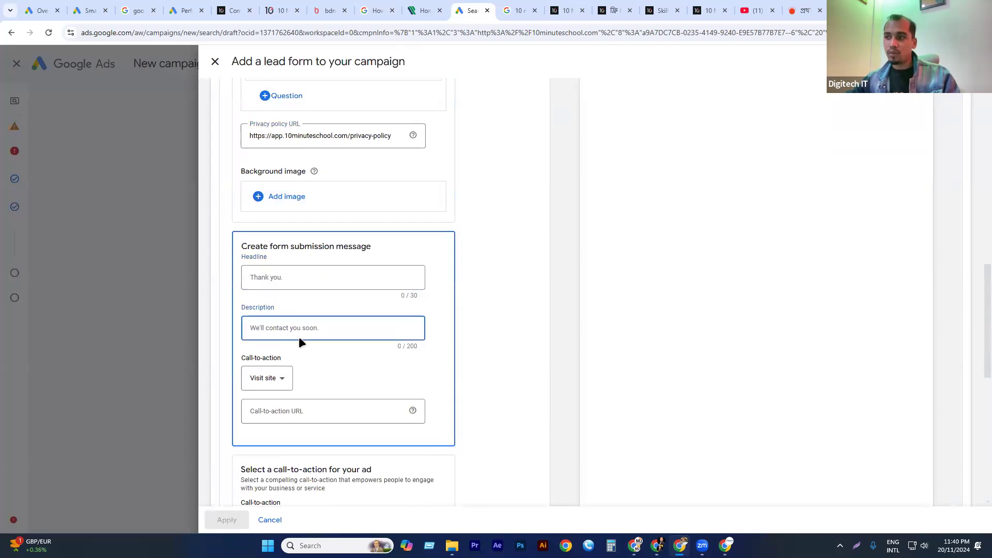
{"action": "left_click", "coordinate": [277, 380]}
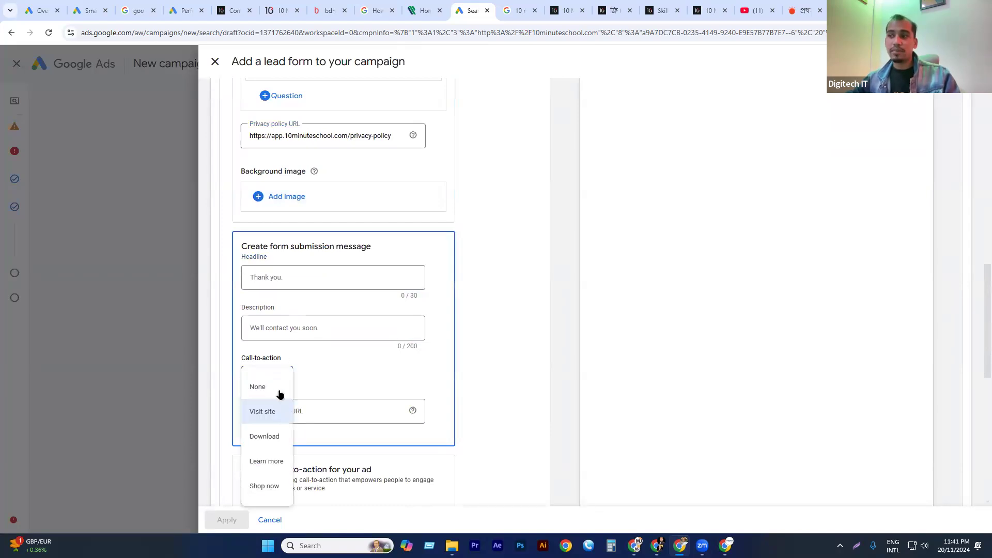
{"action": "left_click", "coordinate": [261, 413]}
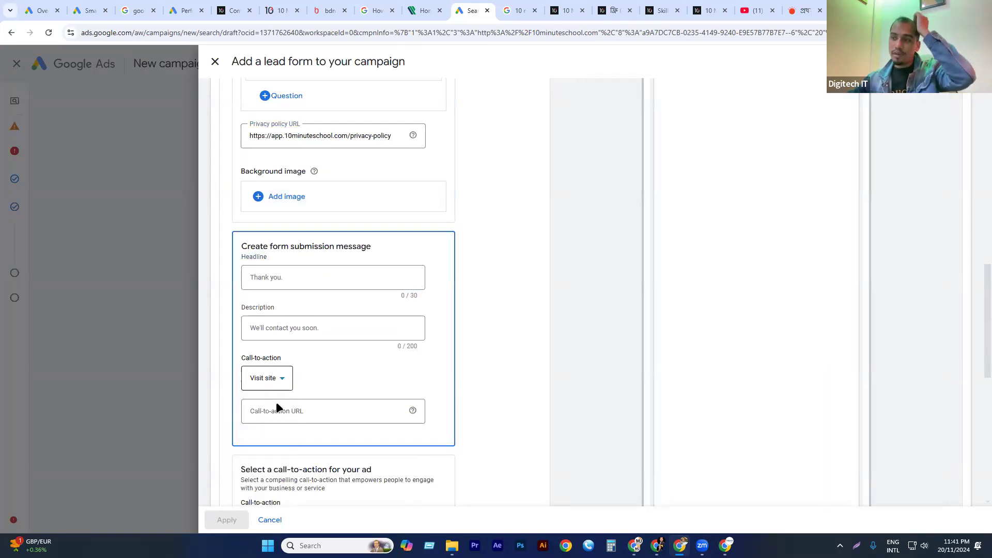
{"action": "left_click", "coordinate": [274, 414]}
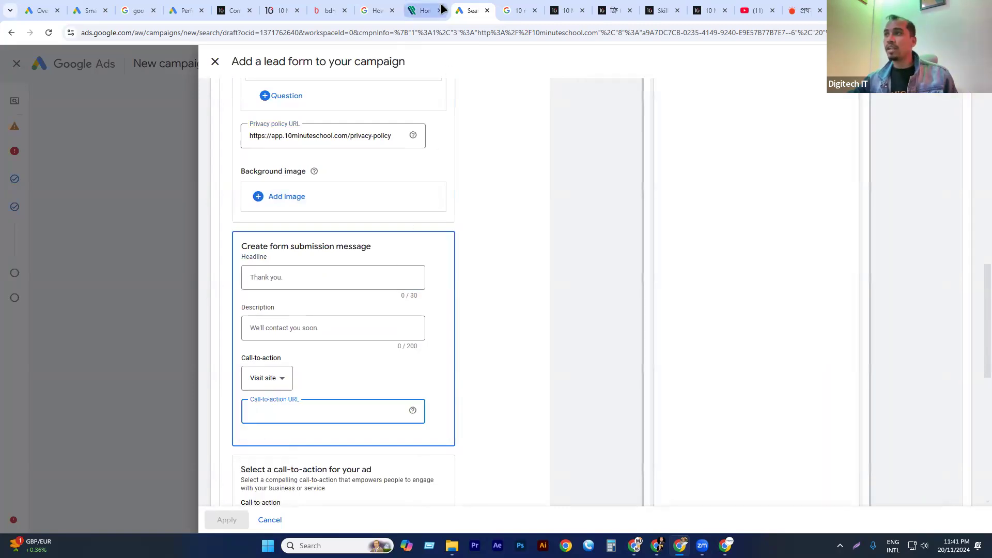
{"action": "left_click", "coordinate": [228, 11]}
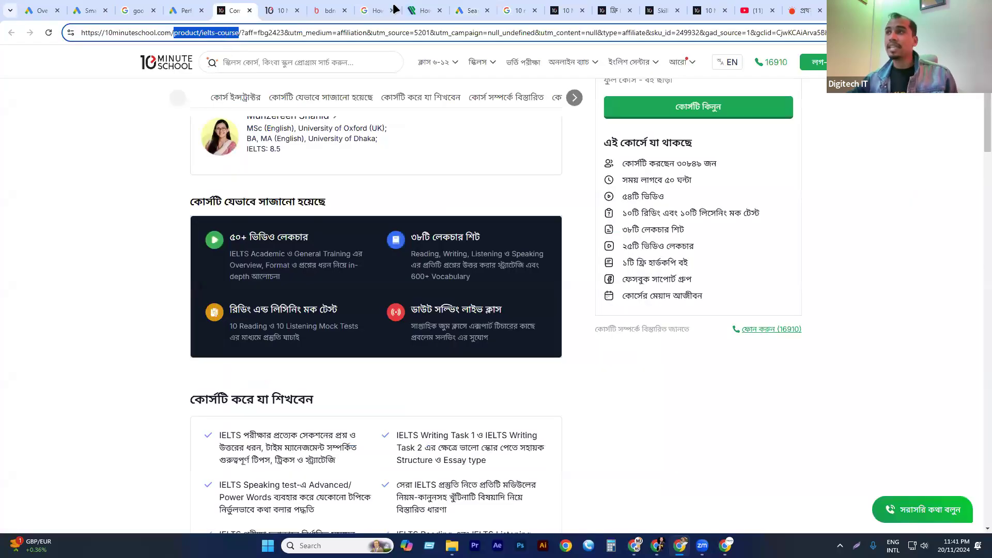
{"action": "key", "text": "ctrl+a"}
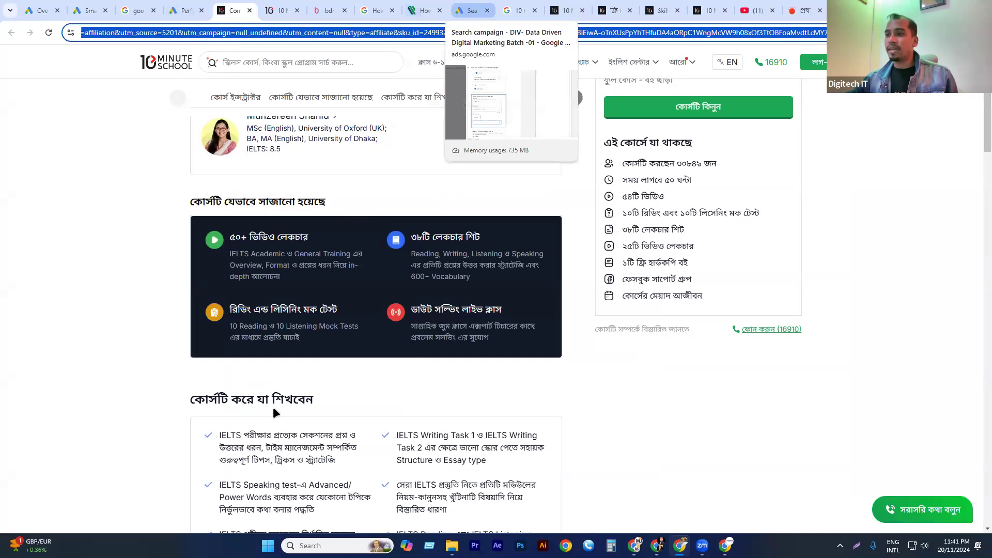
{"action": "left_click", "coordinate": [473, 10]}
{"action": "key", "text": "ctrl+v"}
Set the ad's call-to-action to Learn more with the description "Get more info".
{"action": "scroll", "coordinate": [315, 369], "scroll_direction": "down", "scroll_amount": 3}
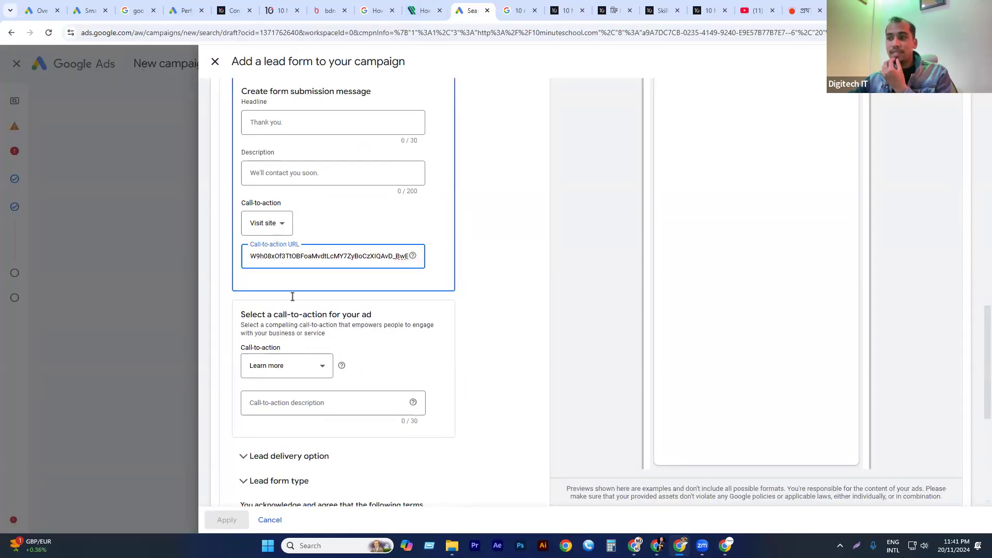
{"action": "left_click", "coordinate": [258, 375]}
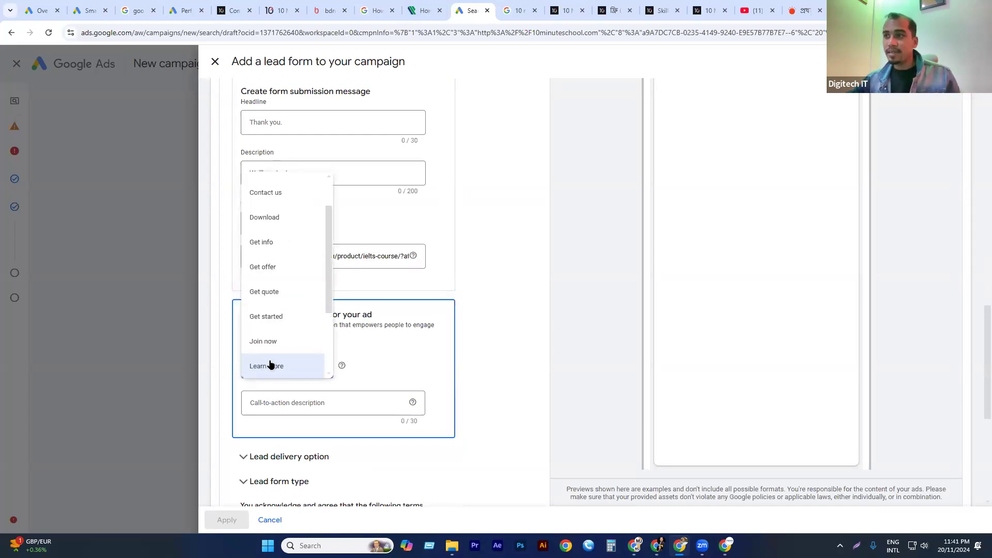
{"action": "left_click", "coordinate": [279, 369]}
{"action": "left_click", "coordinate": [299, 406]}
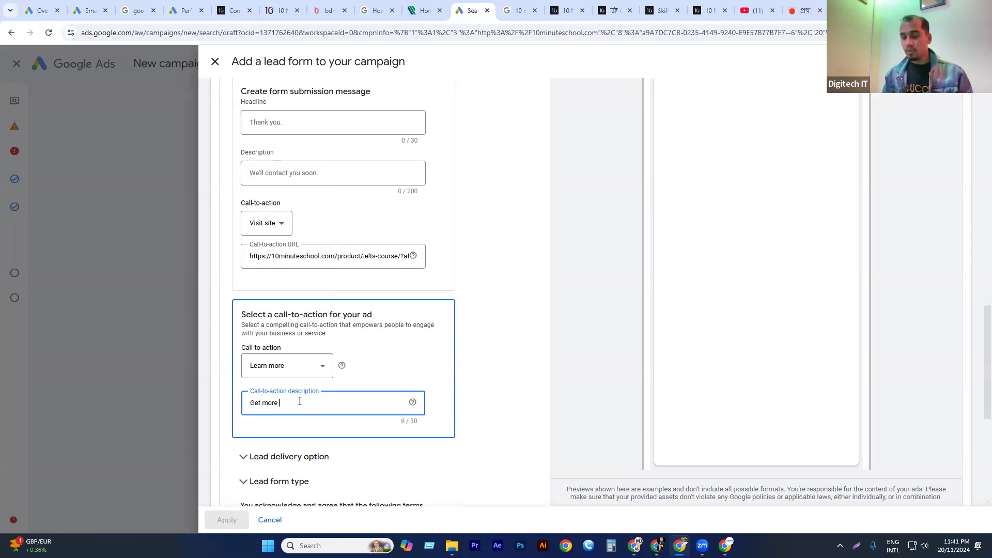
{"action": "type", "text": "Get more info"}
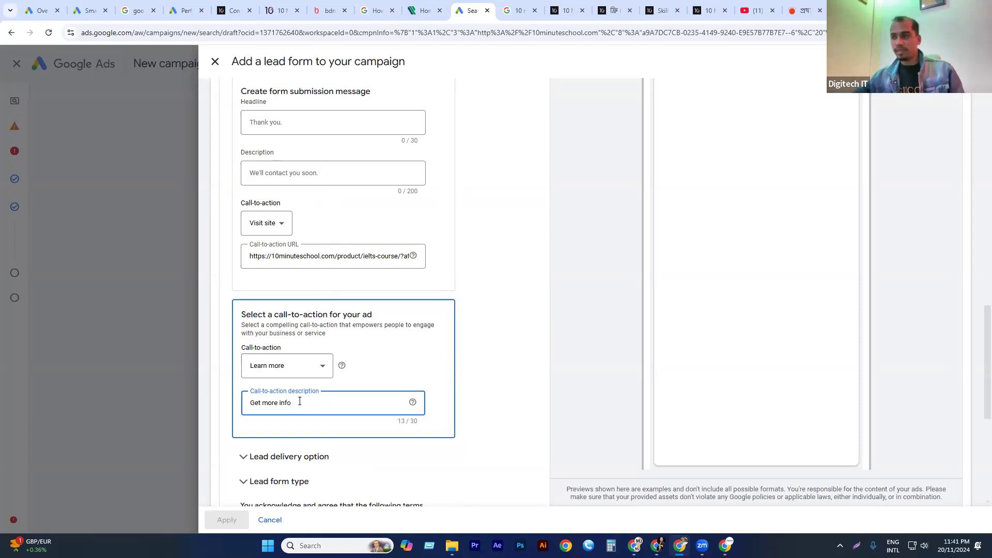
Review the lead form and its preview, try to save it, and close the lead form setup.
{"action": "scroll", "coordinate": [452, 291], "scroll_direction": "down", "scroll_amount": 4}
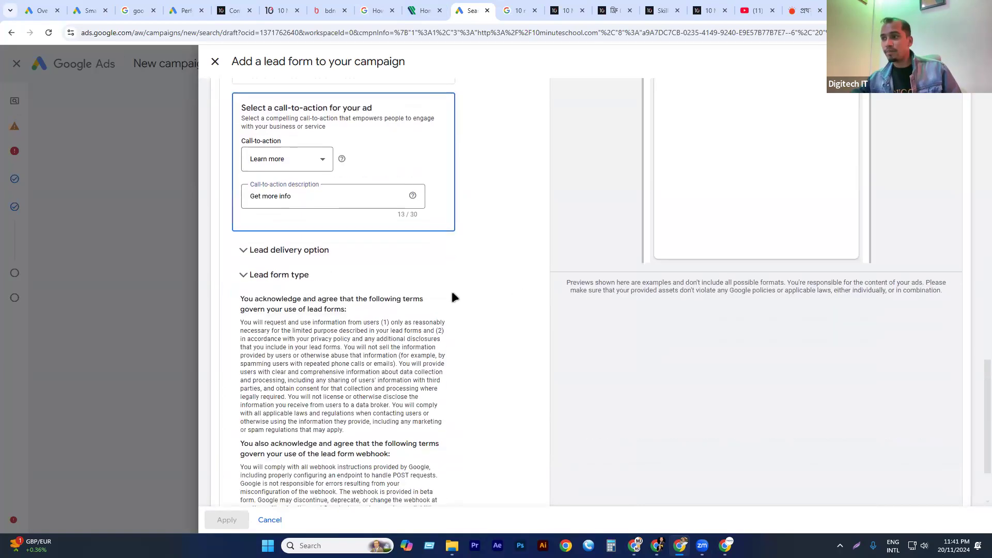
{"action": "scroll", "coordinate": [438, 293], "scroll_direction": "up", "scroll_amount": 12}
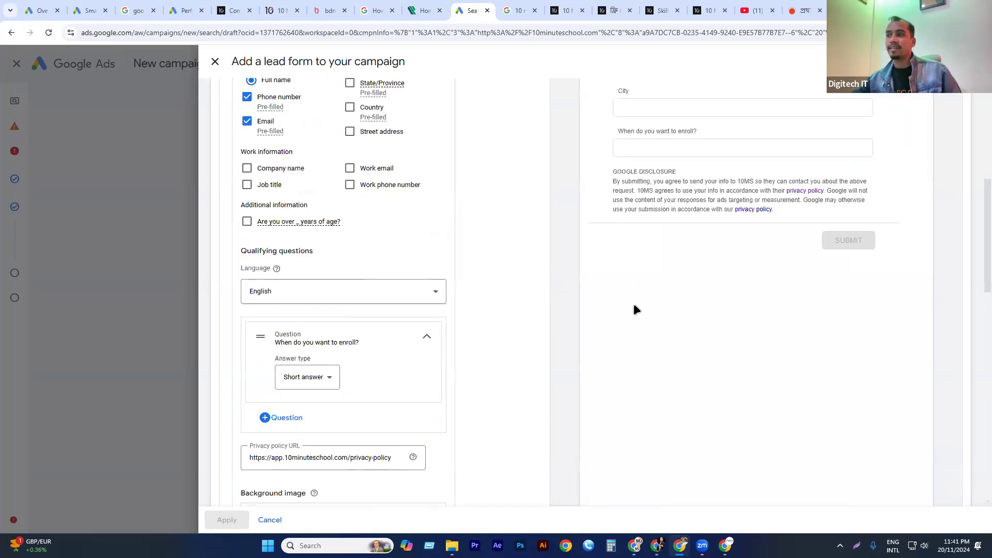
{"action": "scroll", "coordinate": [642, 294], "scroll_direction": "up", "scroll_amount": 6}
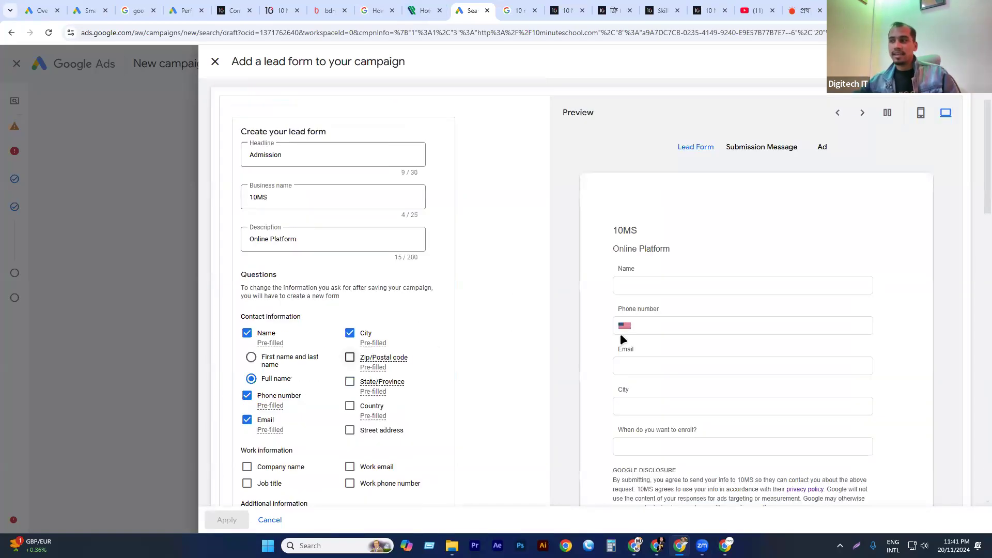
{"action": "scroll", "coordinate": [366, 359], "scroll_direction": "down", "scroll_amount": 1}
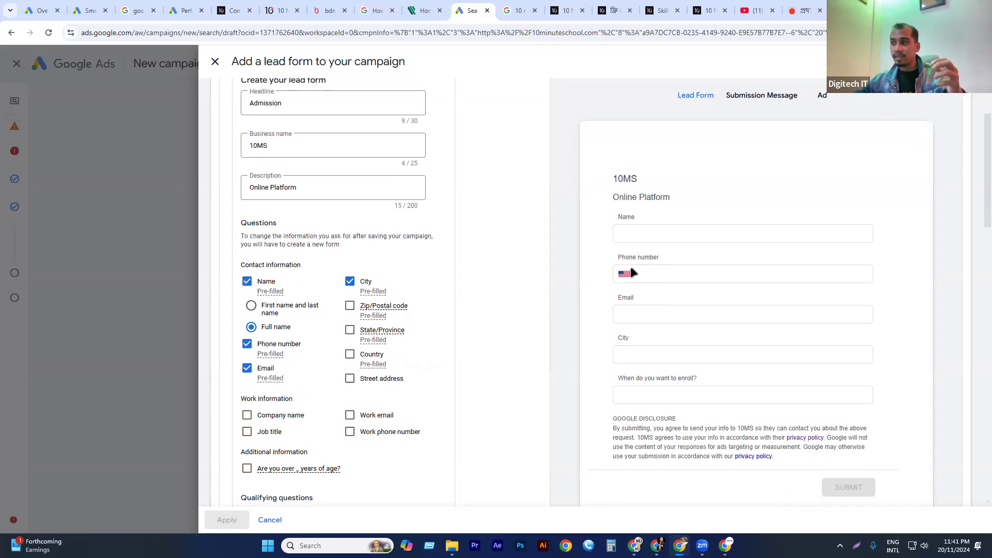
{"action": "scroll", "coordinate": [632, 269], "scroll_direction": "down", "scroll_amount": 1}
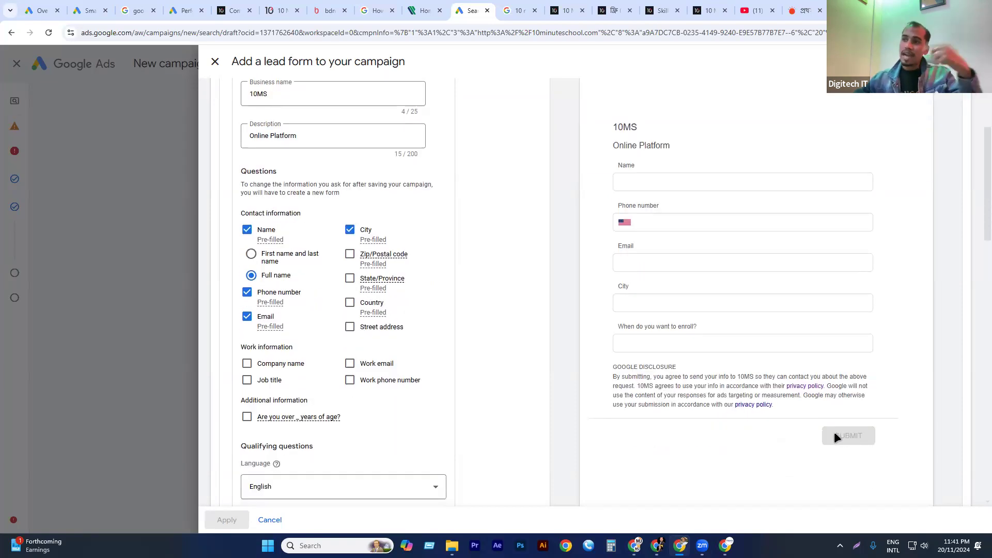
{"action": "scroll", "coordinate": [311, 414], "scroll_direction": "down", "scroll_amount": 15}
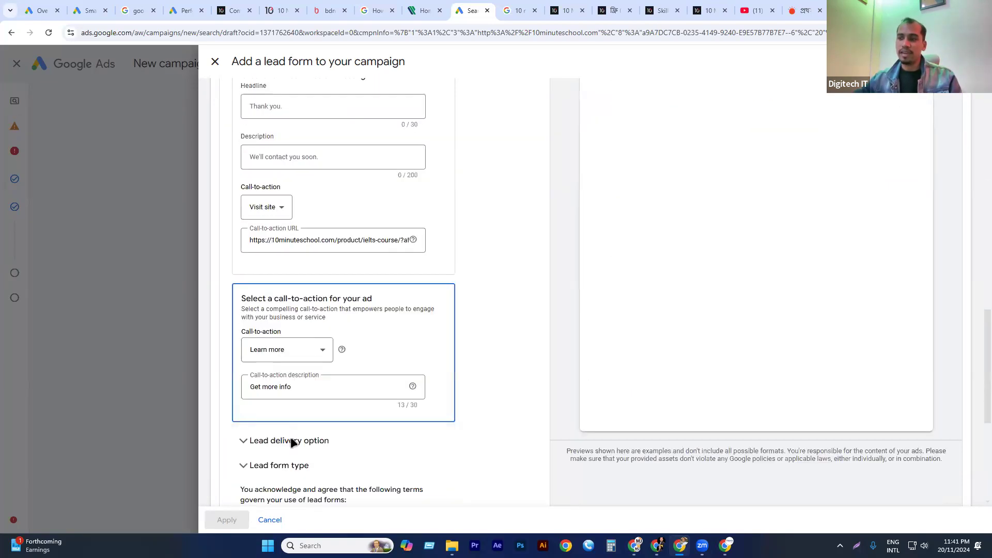
{"action": "scroll", "coordinate": [290, 443], "scroll_direction": "down", "scroll_amount": 5}
{"action": "left_click", "coordinate": [246, 475]}
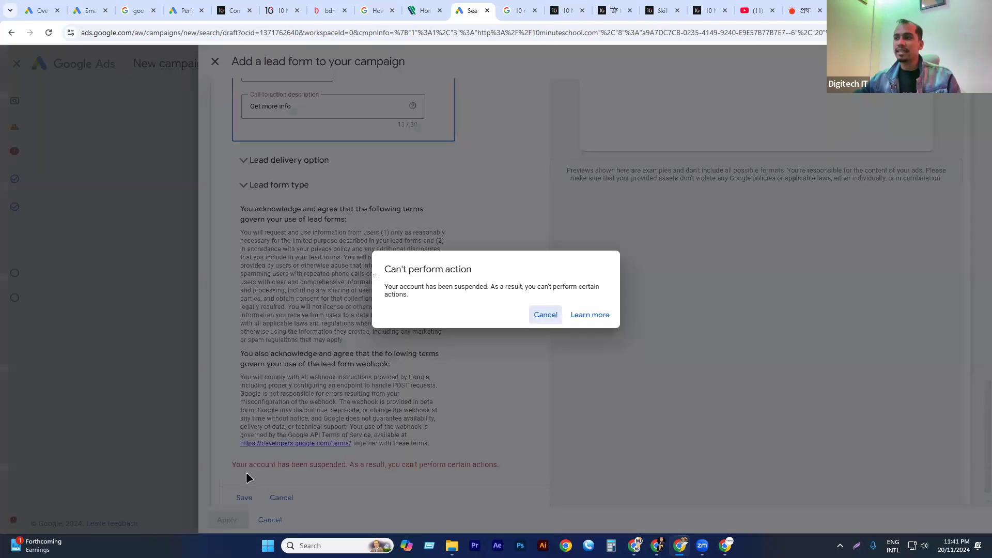
{"action": "left_click", "coordinate": [545, 315]}
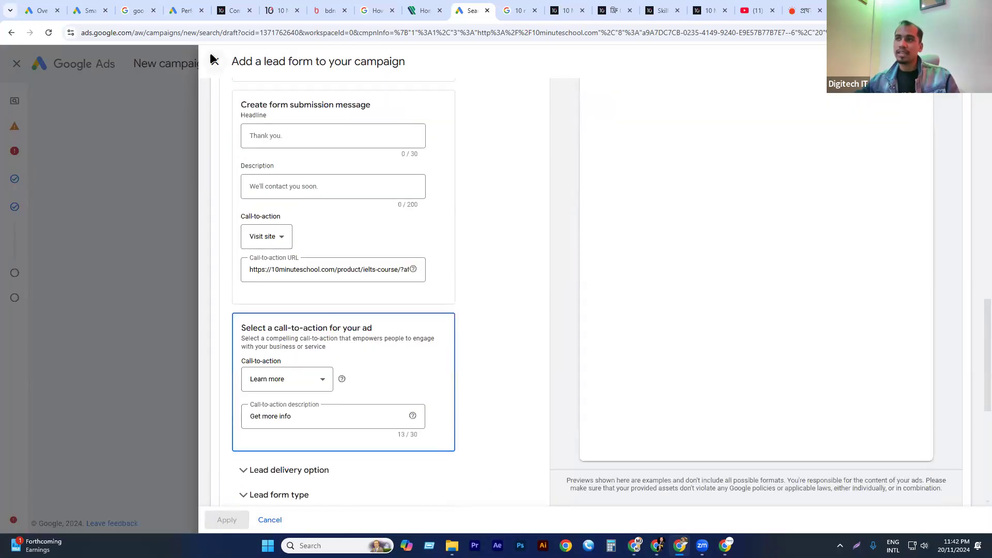
{"action": "left_click", "coordinate": [215, 61]}
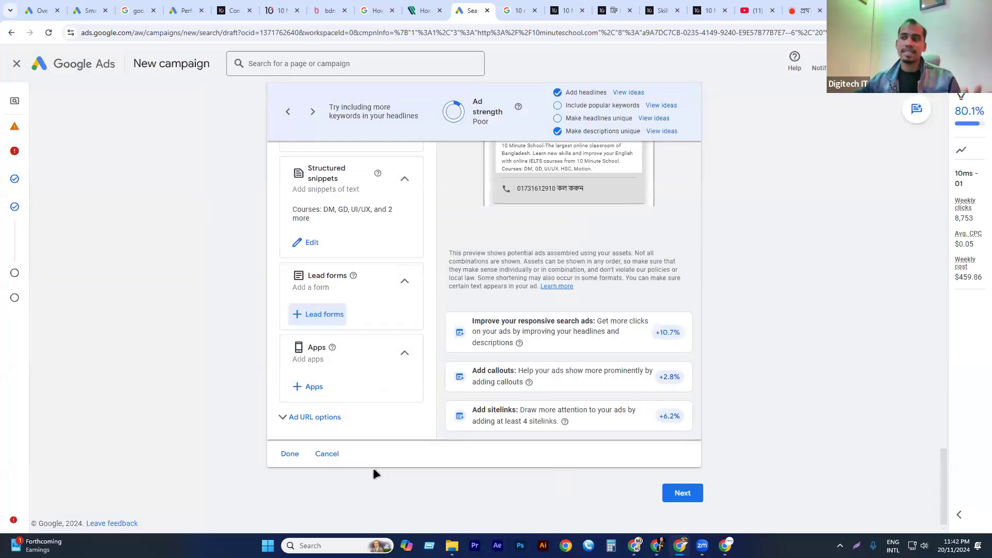
Start adding apps to the campaign and select the existing iOS app extension "Available on the App Store".
{"action": "left_click", "coordinate": [307, 387]}
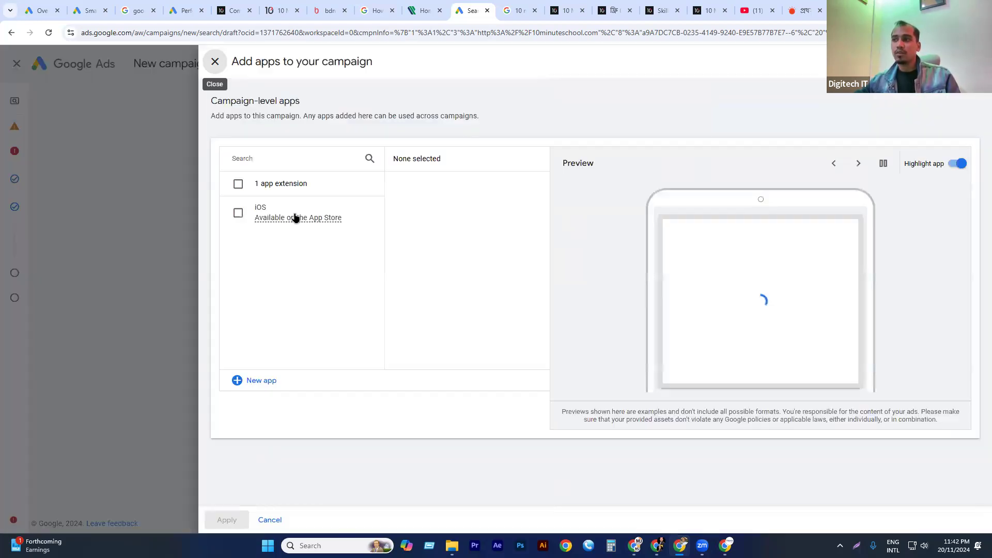
{"action": "mouse_move", "coordinate": [282, 211]}
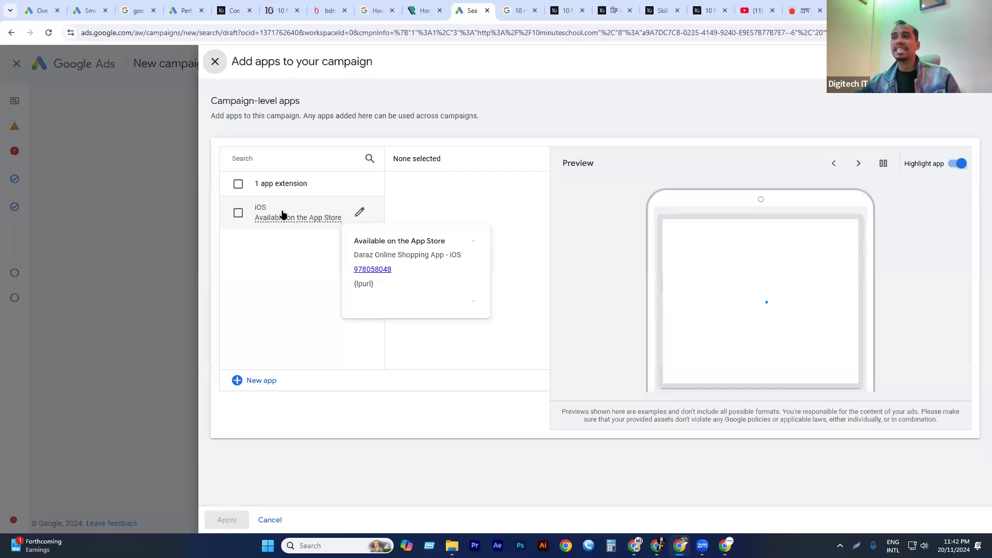
{"action": "left_click", "coordinate": [285, 214]}
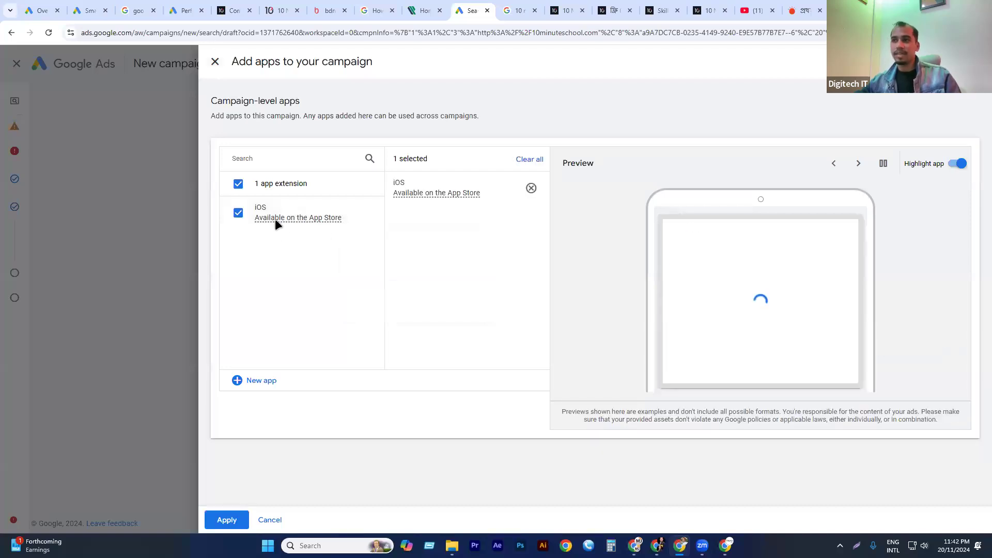
Start a new Android app asset, look up "10 minutes", and choose 10 Minute School: Learning App.
{"action": "left_click", "coordinate": [254, 382]}
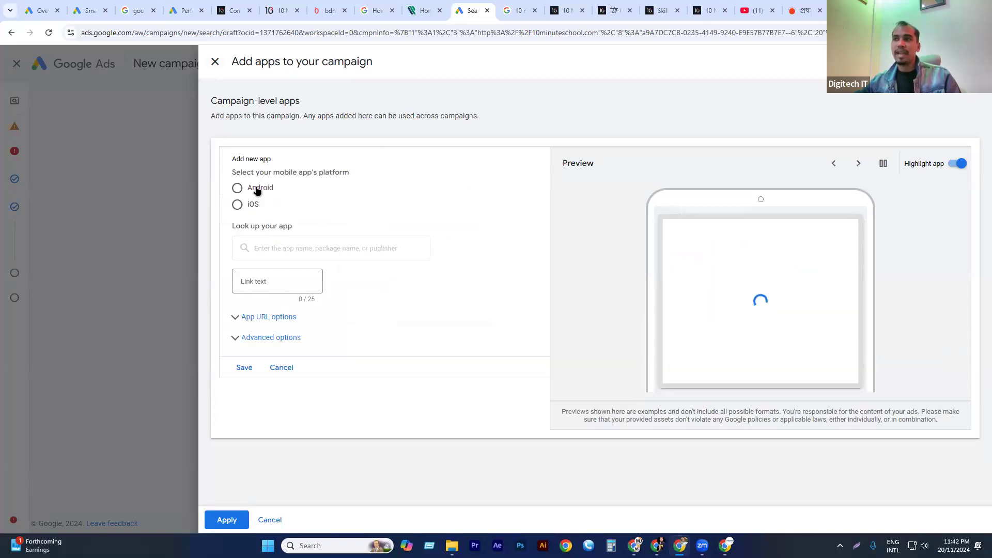
{"action": "left_click", "coordinate": [256, 189]}
{"action": "left_click", "coordinate": [291, 248]}
{"action": "type", "text": "10"}
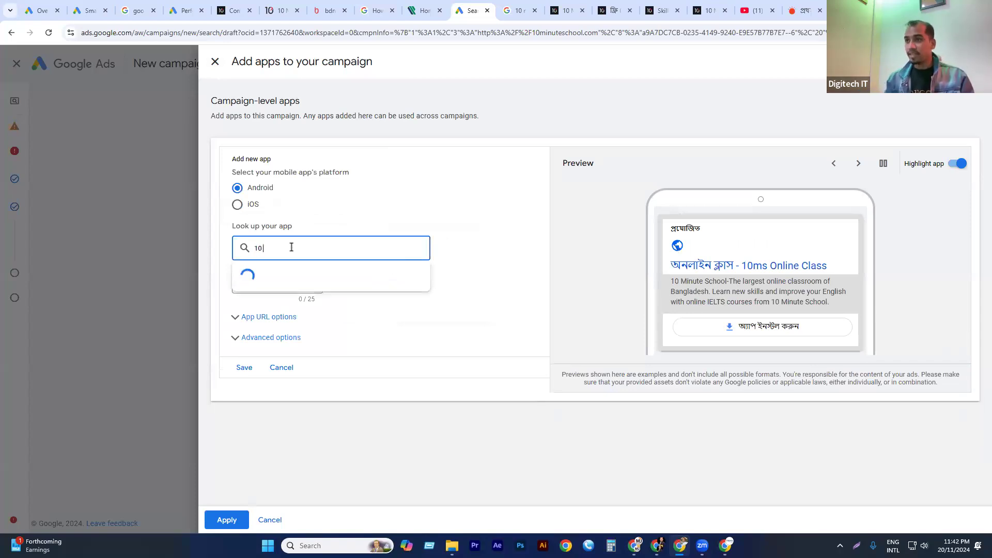
{"action": "type", "text": " minutes"}
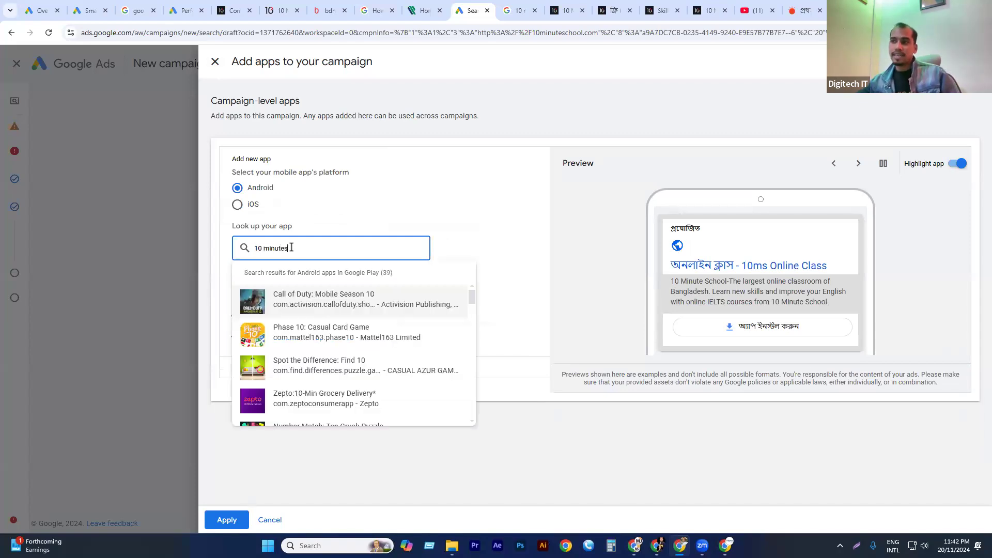
{"action": "scroll", "coordinate": [312, 310], "scroll_direction": "down", "scroll_amount": 2}
{"action": "scroll", "coordinate": [317, 310], "scroll_direction": "up", "scroll_amount": 1}
{"action": "scroll", "coordinate": [318, 307], "scroll_direction": "down", "scroll_amount": 3}
{"action": "scroll", "coordinate": [315, 320], "scroll_direction": "up", "scroll_amount": 2}
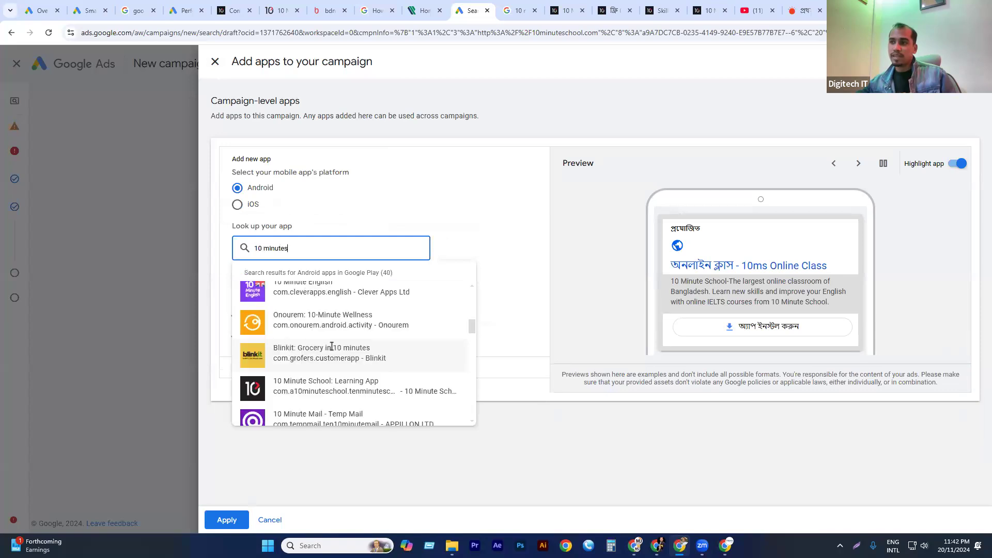
{"action": "scroll", "coordinate": [331, 323], "scroll_direction": "down", "scroll_amount": 3}
{"action": "scroll", "coordinate": [341, 328], "scroll_direction": "down", "scroll_amount": 3}
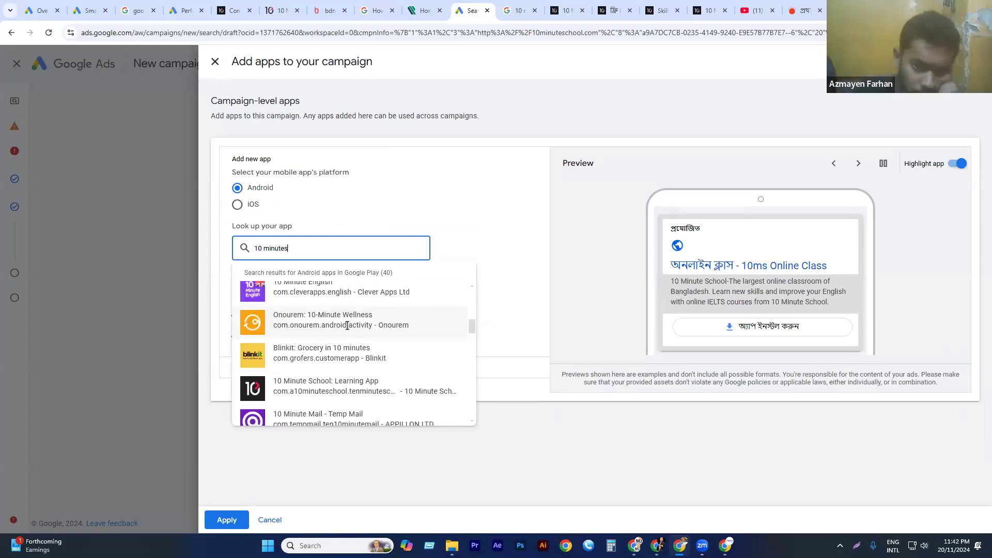
{"action": "left_click", "coordinate": [313, 334]}
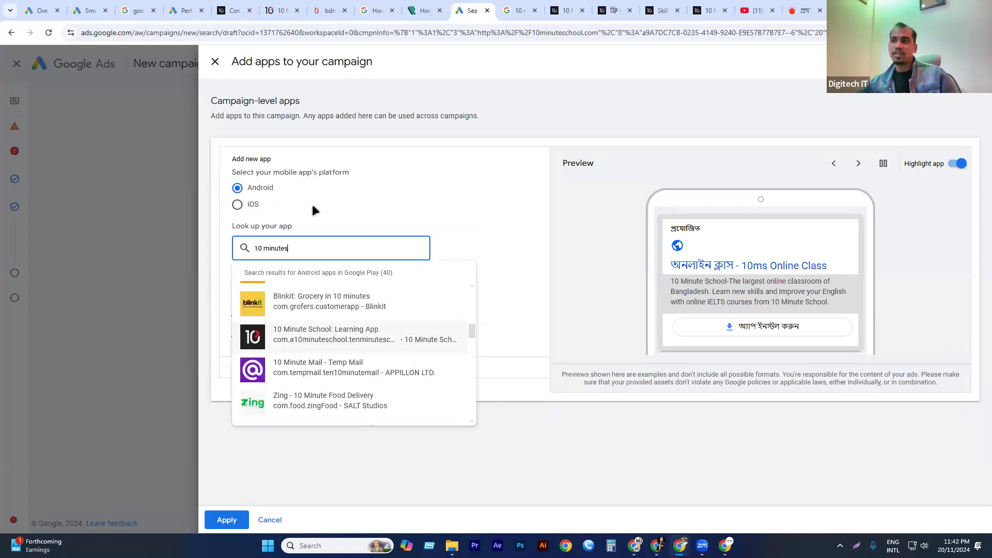
Enter "Online Learning Platform" as the app's link text, try to save it, and close the app setup.
{"action": "left_click", "coordinate": [262, 215]}
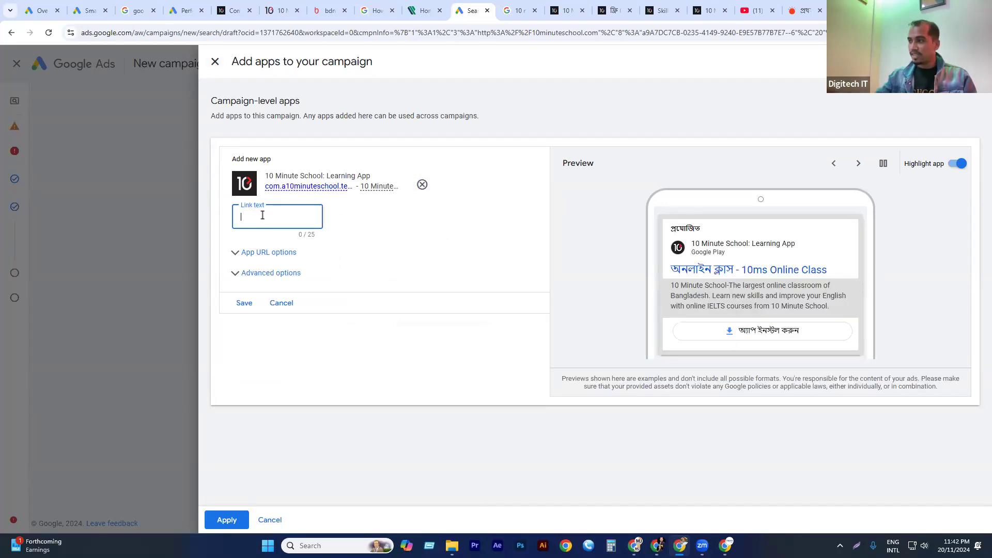
{"action": "type", "text": "Online"}
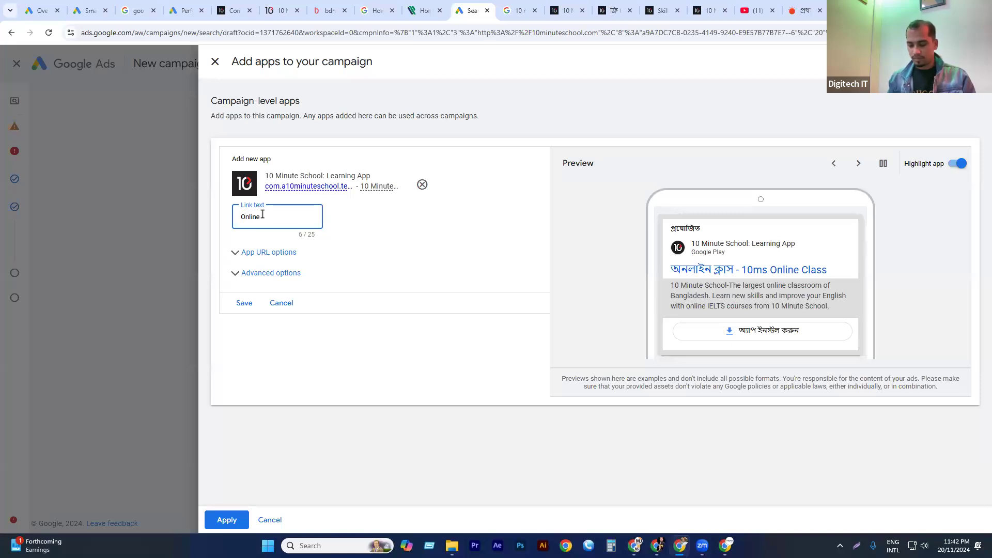
{"action": "type", "text": " LearningPlatform"}
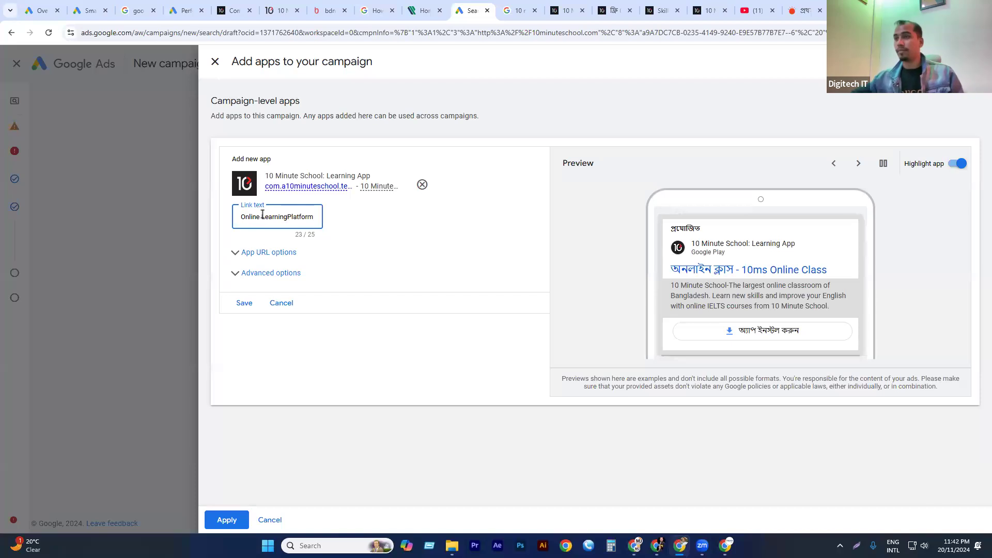
{"action": "left_click", "coordinate": [290, 217]}
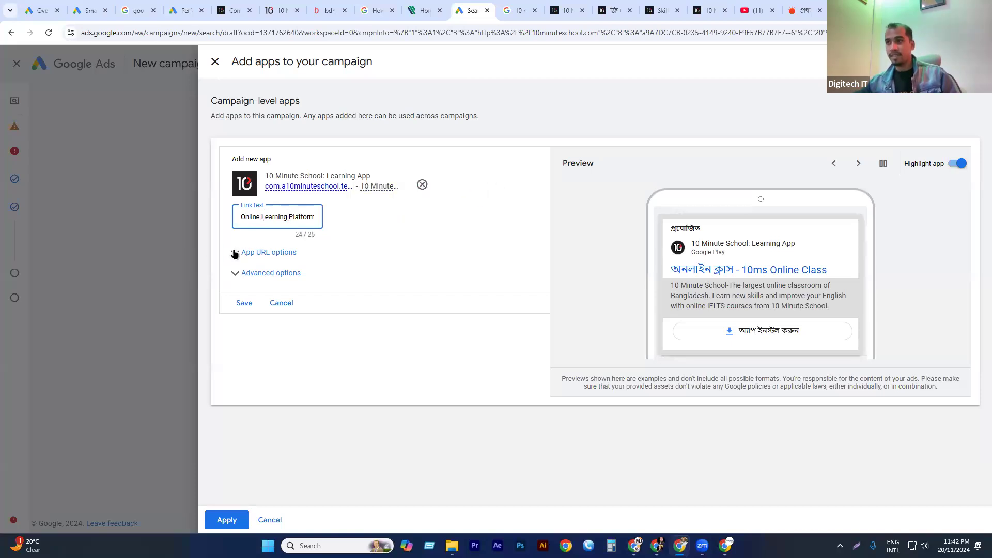
{"action": "left_click", "coordinate": [255, 301]}
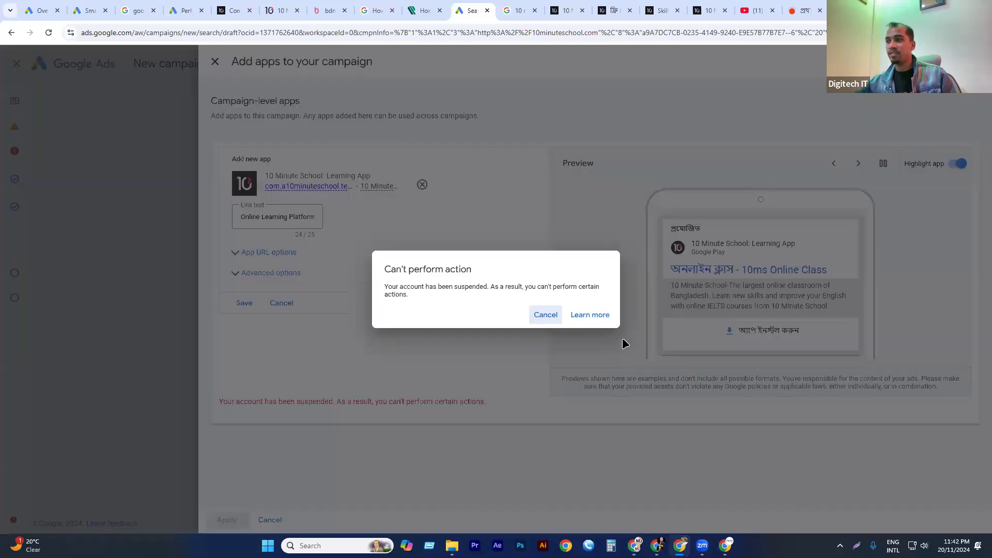
{"action": "left_click", "coordinate": [543, 315]}
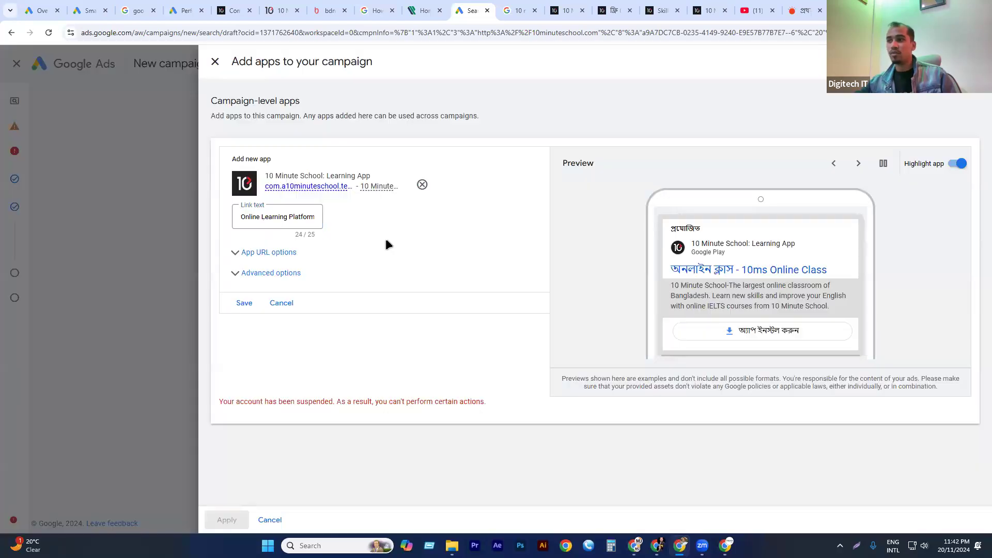
{"action": "left_click", "coordinate": [215, 61]}
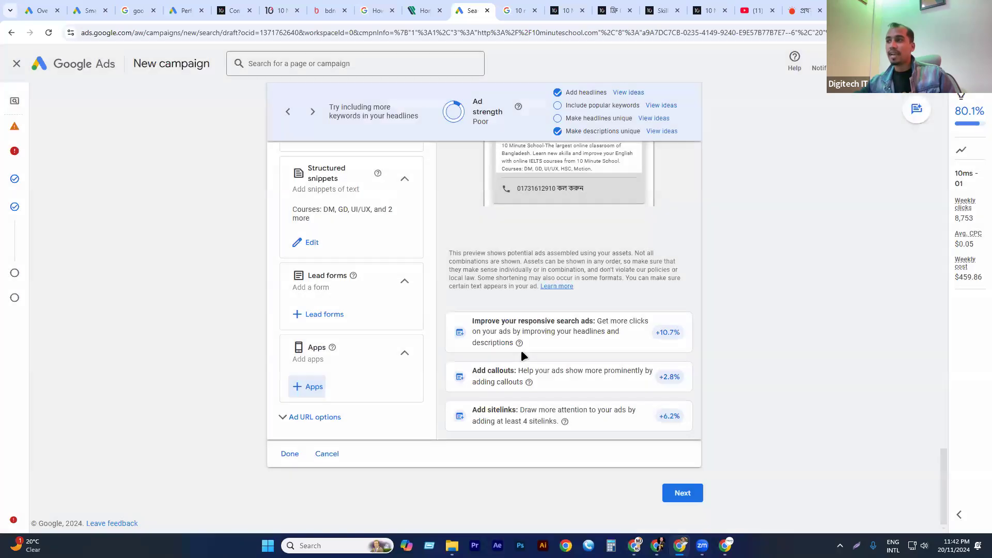
Finish editing the ad and continue from the keywords and ads to the campaign's budget.
{"action": "scroll", "coordinate": [521, 349], "scroll_direction": "up", "scroll_amount": 5}
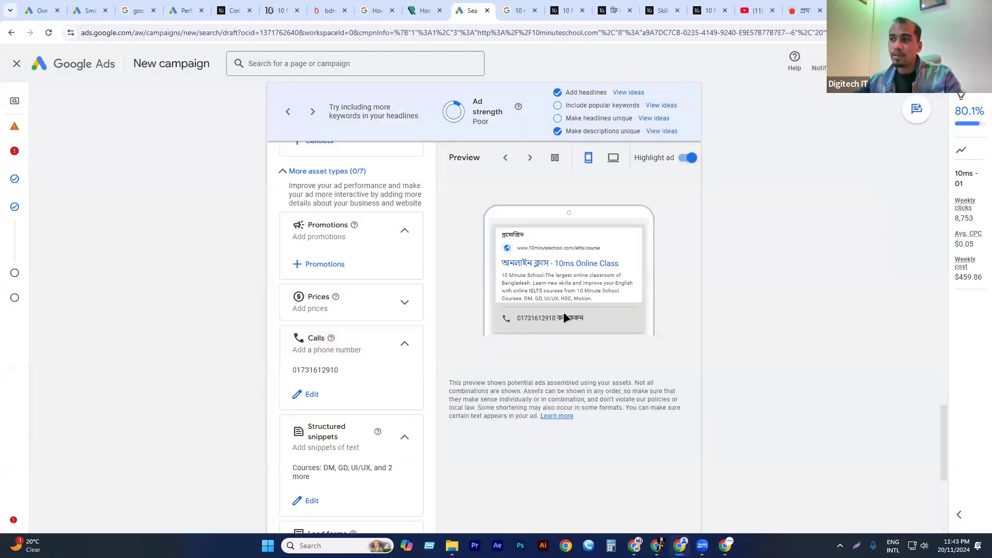
{"action": "scroll", "coordinate": [377, 337], "scroll_direction": "down", "scroll_amount": 5}
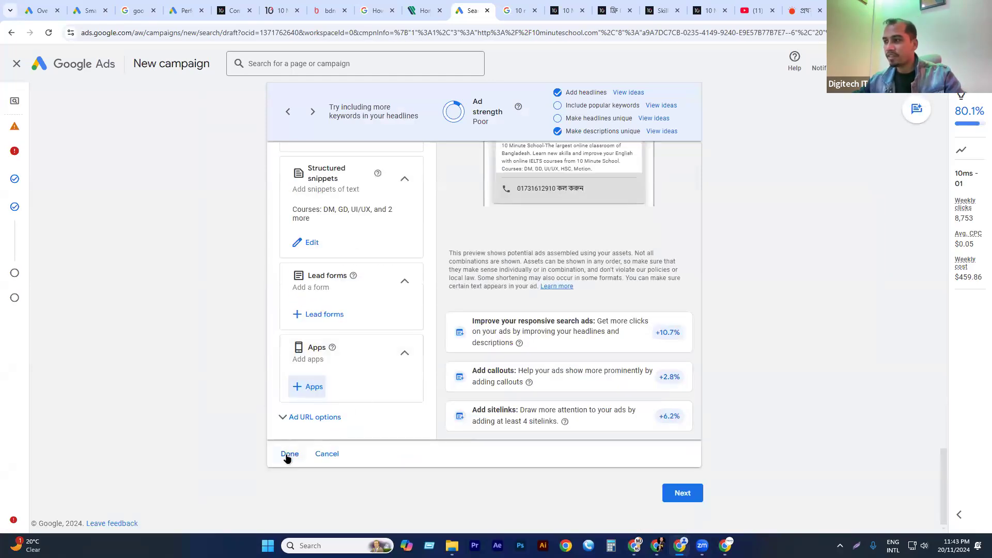
{"action": "left_click", "coordinate": [289, 455]}
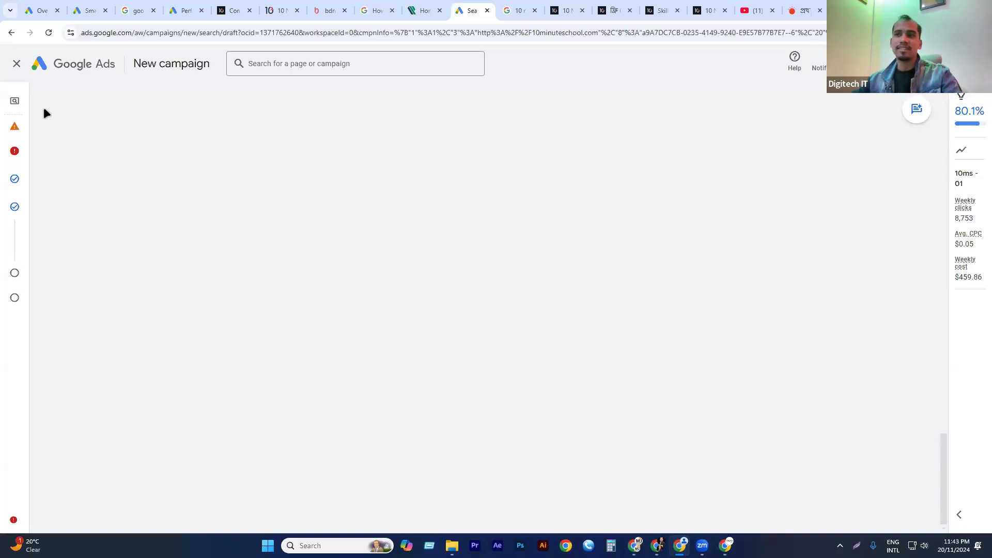
{"action": "mouse_move", "coordinate": [26, 201]}
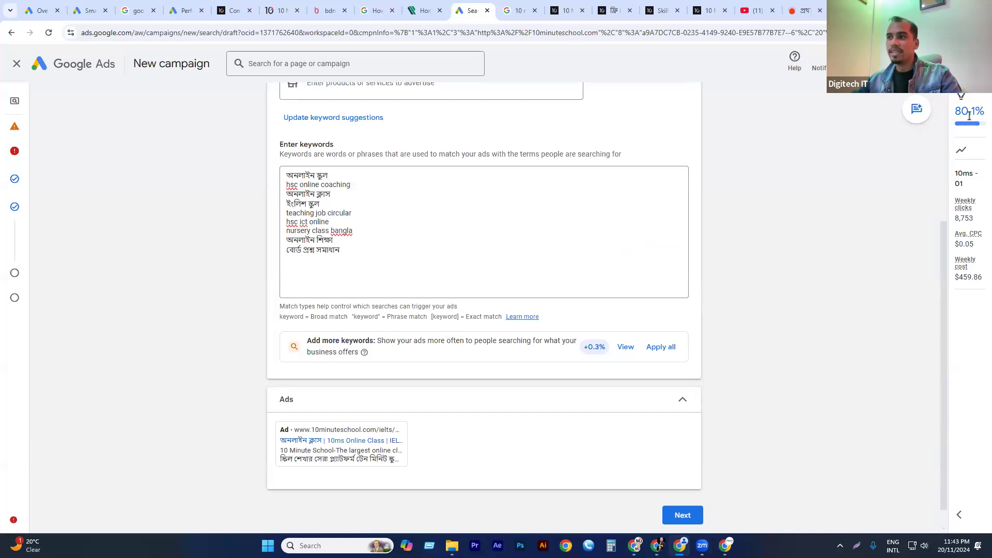
{"action": "scroll", "coordinate": [569, 357], "scroll_direction": "down", "scroll_amount": 1}
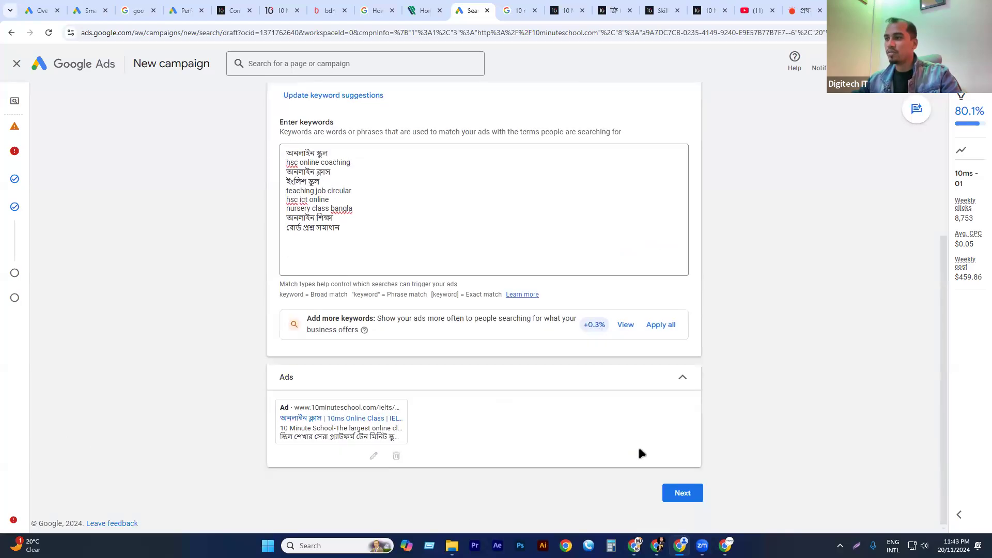
{"action": "left_click", "coordinate": [684, 494]}
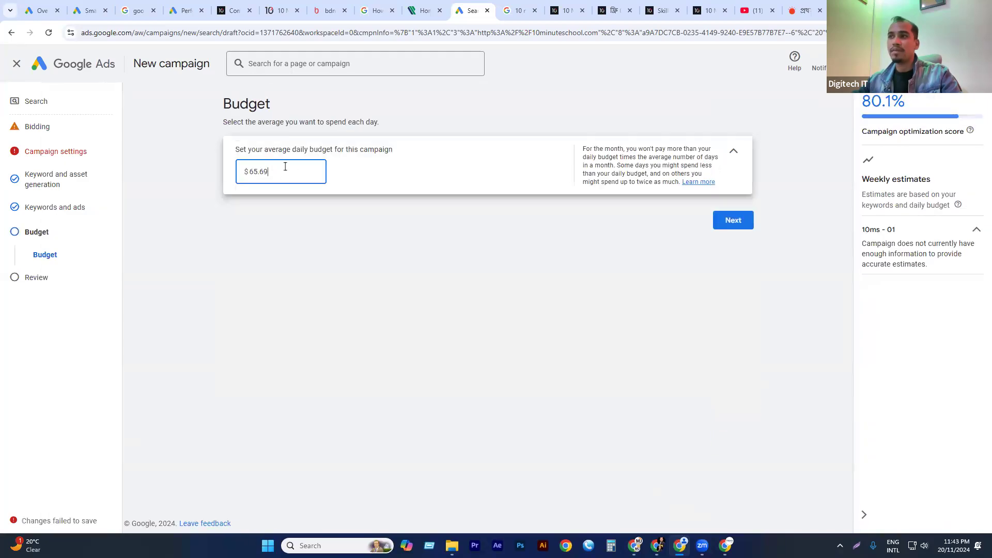
Set the campaign's average daily budget to $20.00 and continue to the campaign review.
{"action": "double_click", "coordinate": [251, 170]}
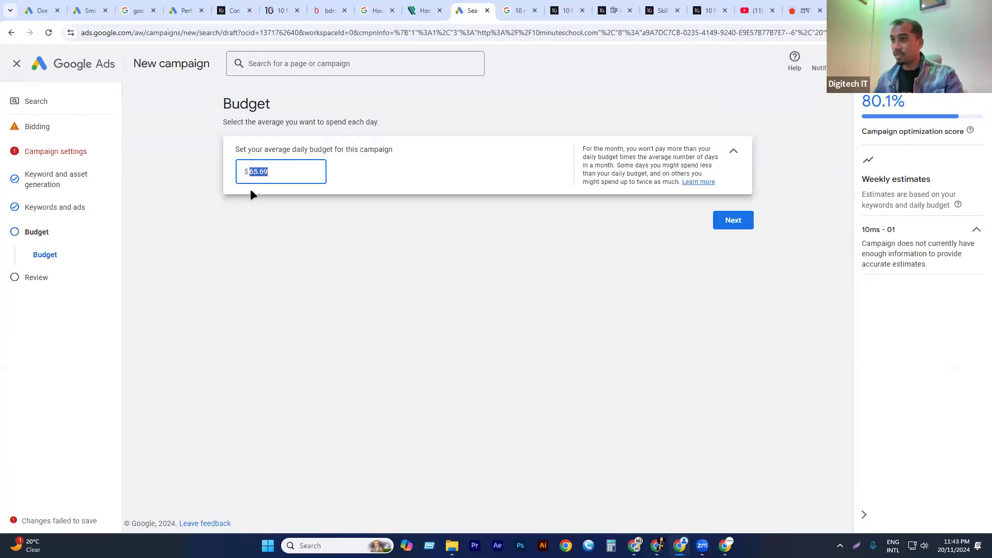
{"action": "left_click", "coordinate": [365, 250]}
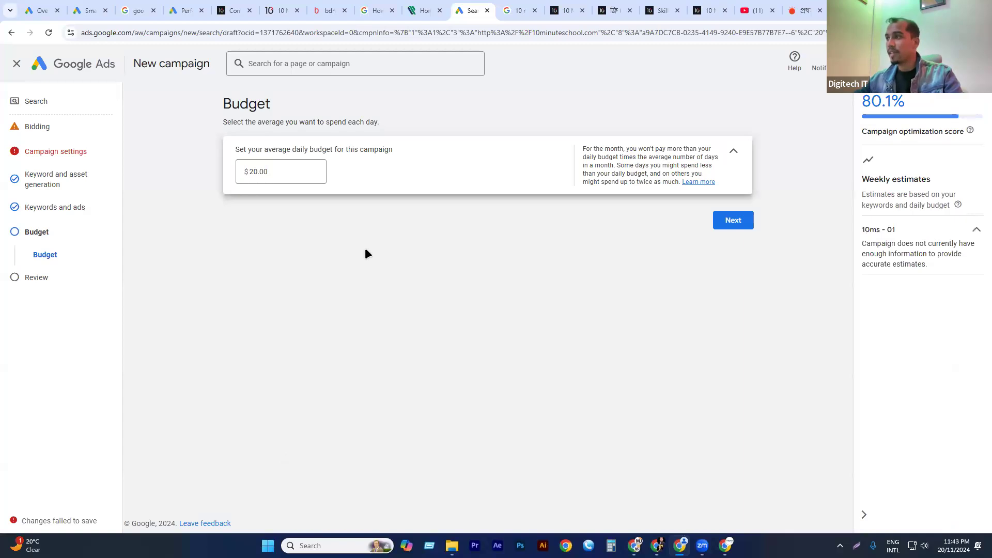
{"action": "left_click", "coordinate": [746, 222]}
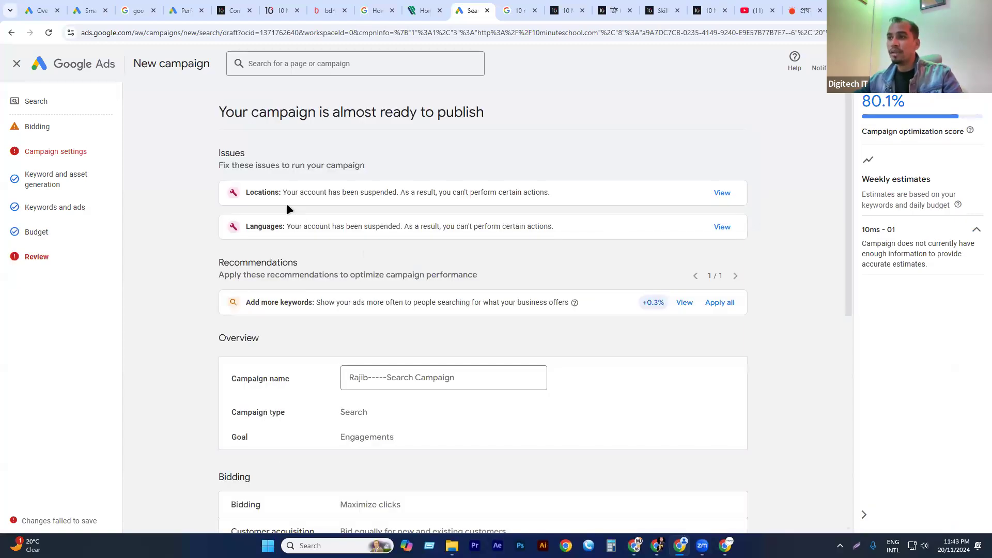
Review the campaign's settings summary and open its ad to examine the web address, headlines and descriptions.
{"action": "scroll", "coordinate": [288, 208], "scroll_direction": "down", "scroll_amount": 7}
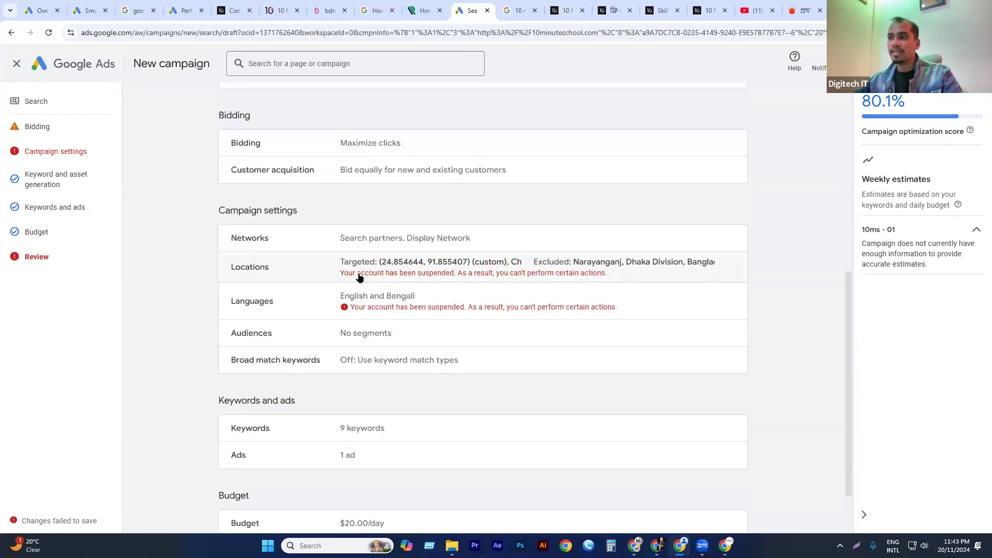
{"action": "scroll", "coordinate": [397, 287], "scroll_direction": "down", "scroll_amount": 1}
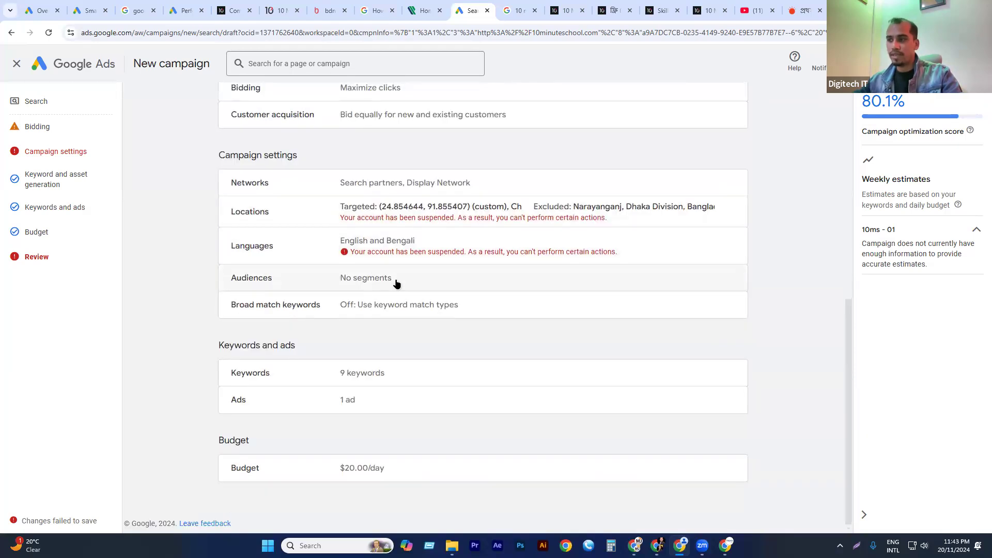
{"action": "left_click", "coordinate": [346, 401]}
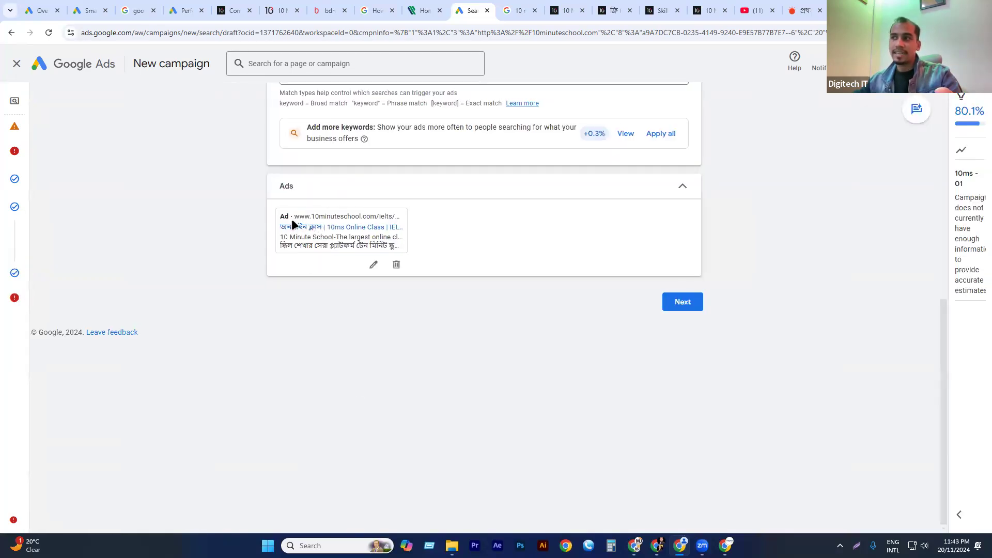
{"action": "left_click_drag", "start_coordinate": [278, 217], "coordinate": [397, 239]}
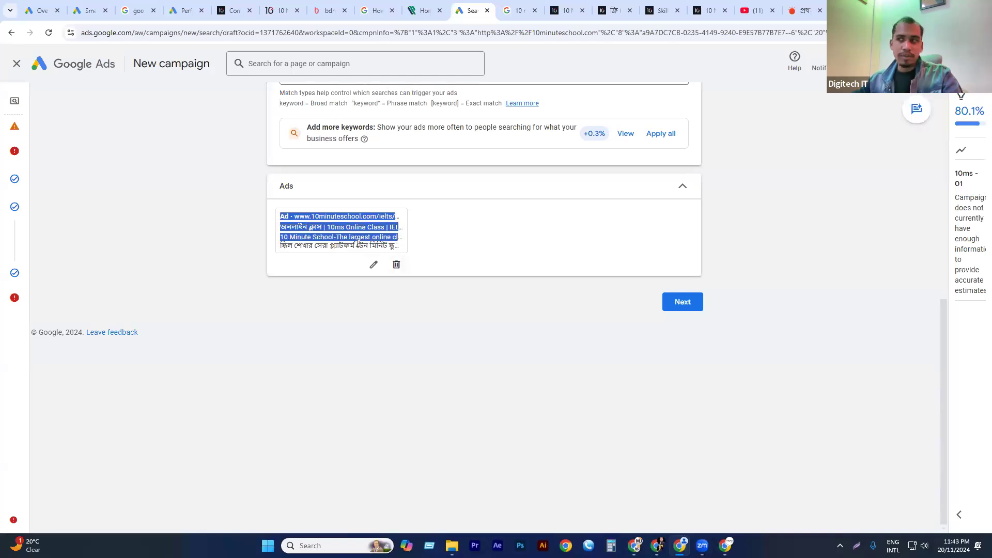
{"action": "left_click", "coordinate": [303, 216]}
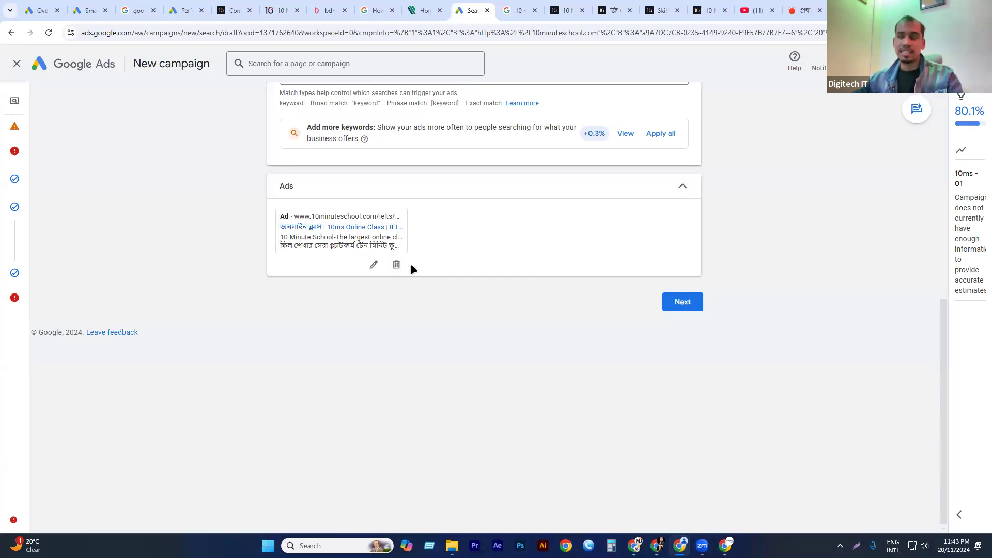
Return past the budget to the campaign review and check its issues, overview, bidding and settings.
{"action": "left_click", "coordinate": [698, 303]}
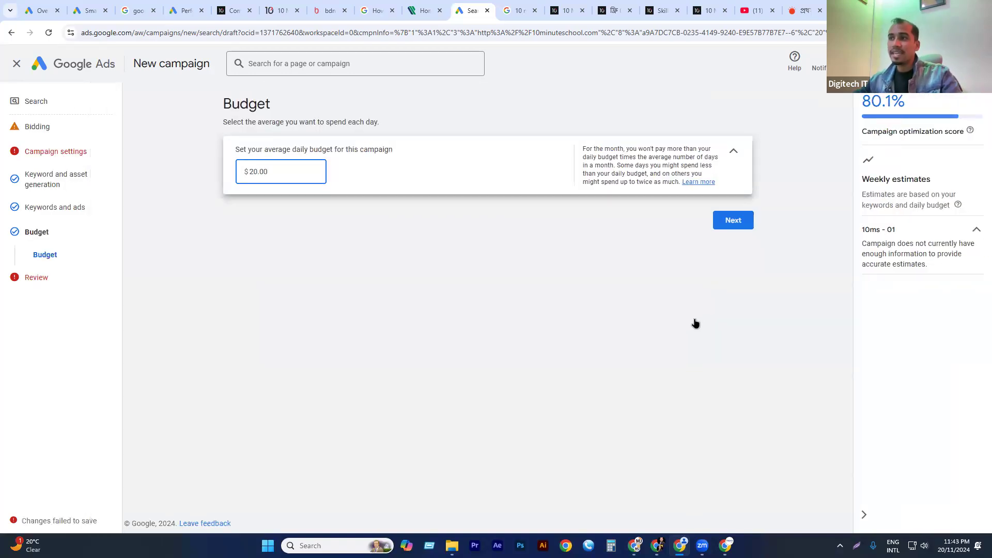
{"action": "left_click", "coordinate": [733, 221]}
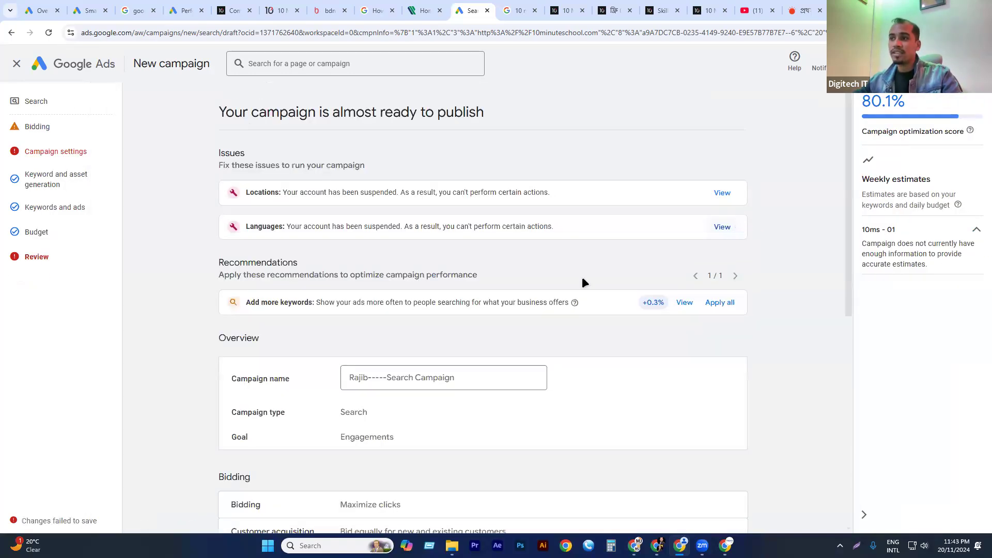
{"action": "scroll", "coordinate": [485, 308], "scroll_direction": "down", "scroll_amount": 8}
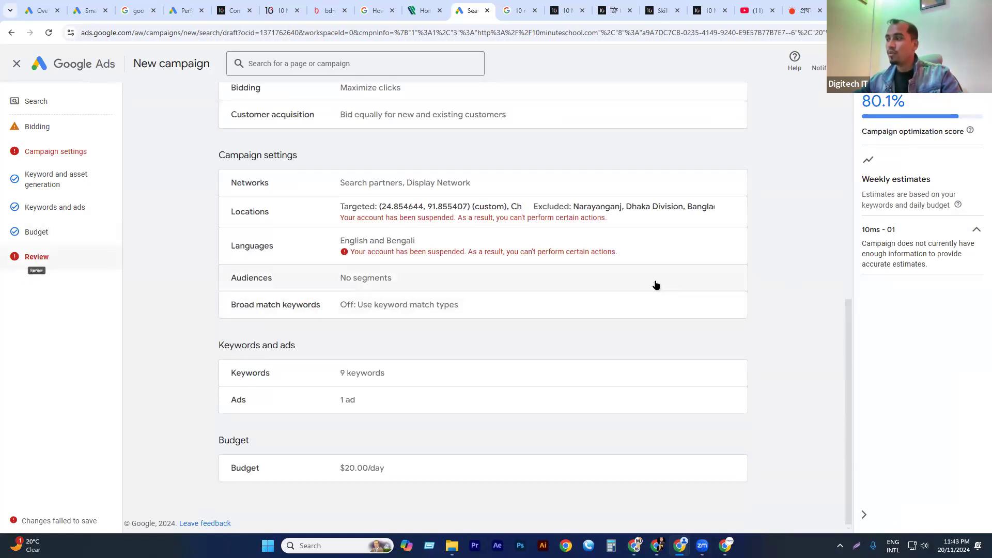
{"action": "scroll", "coordinate": [653, 284], "scroll_direction": "up", "scroll_amount": 6}
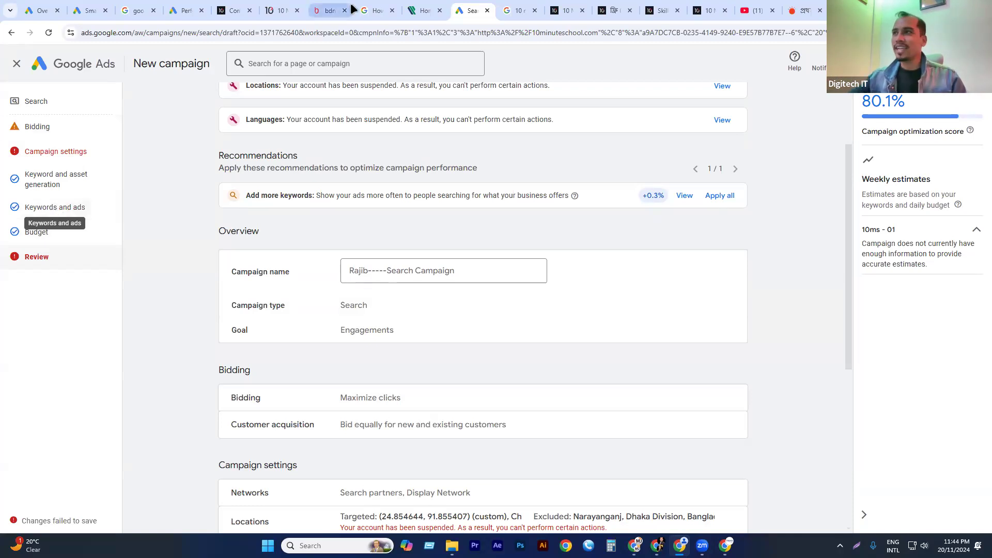
Switch to the Data Driven Digital Marketing course outline in Google Sheets.
{"action": "left_click", "coordinate": [725, 545]}
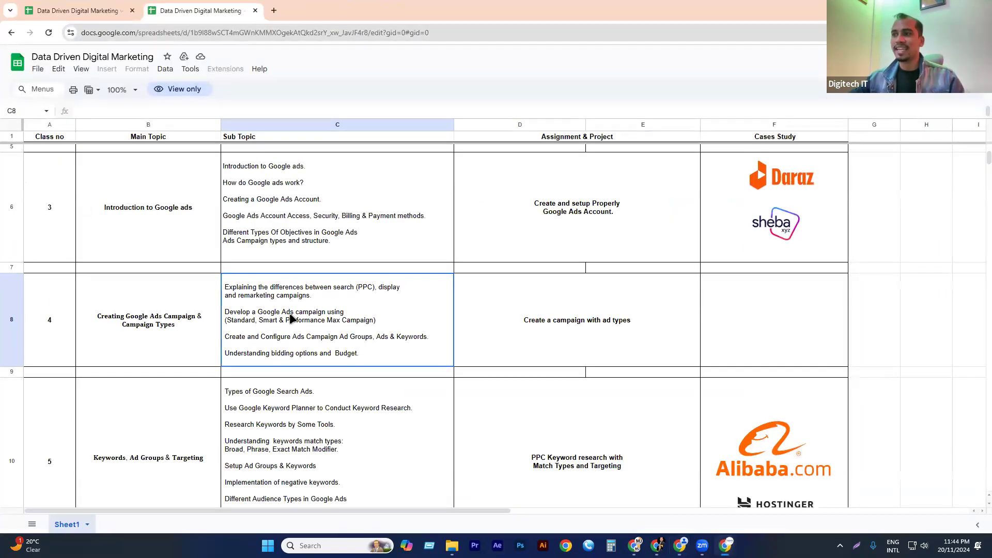
Examine the sub-topics of class 4 on campaign types and class 5 on keywords, ad groups and targeting in the course outline.
{"action": "scroll", "coordinate": [324, 249], "scroll_direction": "down", "scroll_amount": 3}
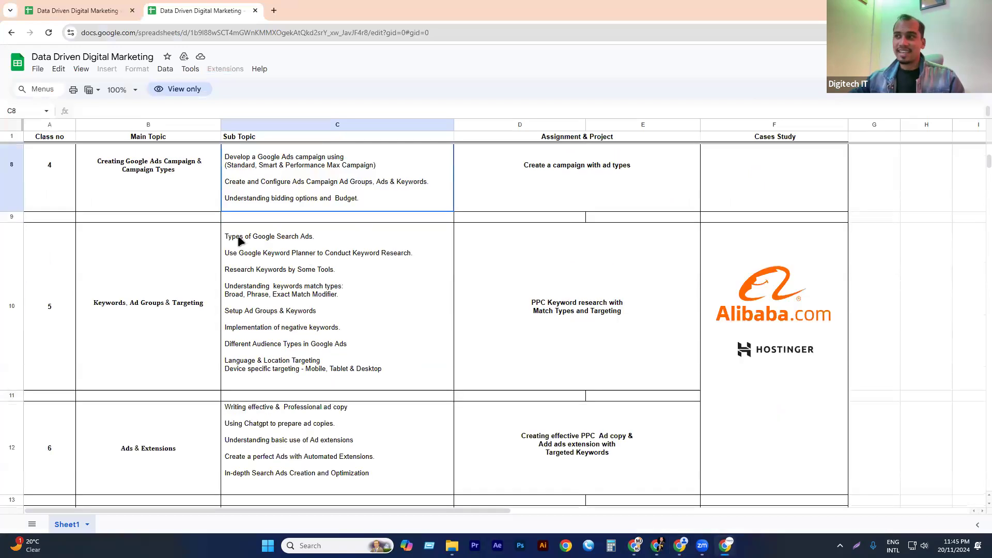
{"action": "left_click", "coordinate": [277, 241]}
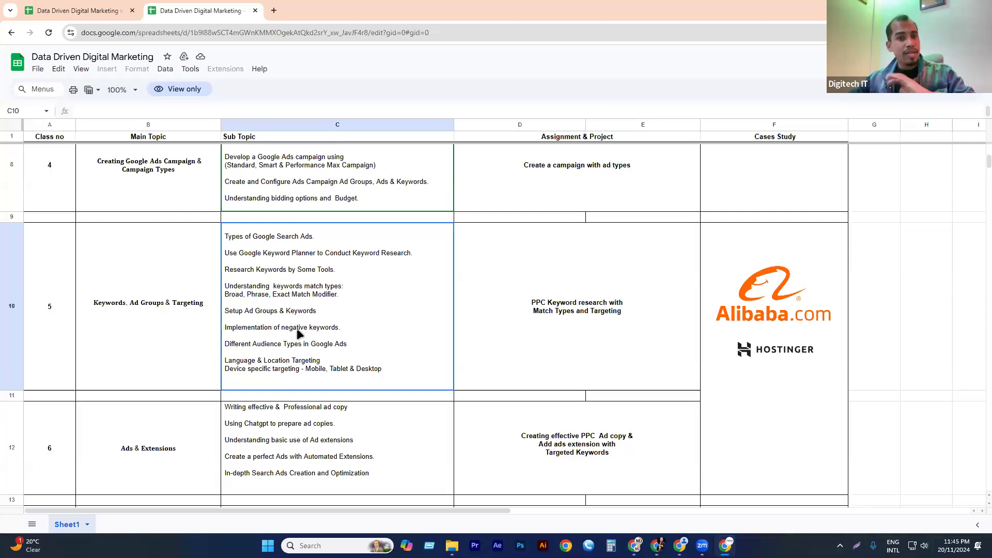
{"action": "scroll", "coordinate": [296, 328], "scroll_direction": "up", "scroll_amount": 3}
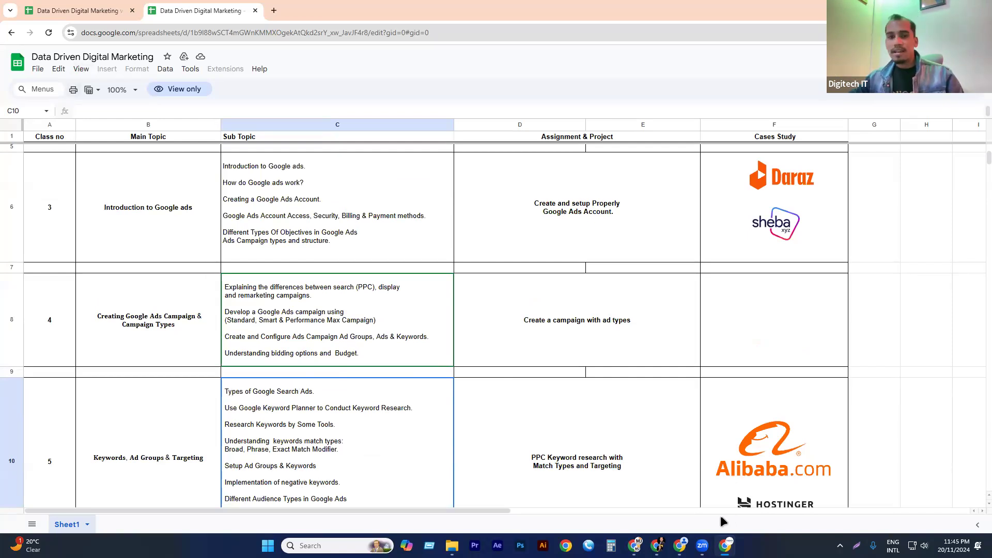
{"action": "left_click", "coordinate": [329, 350]}
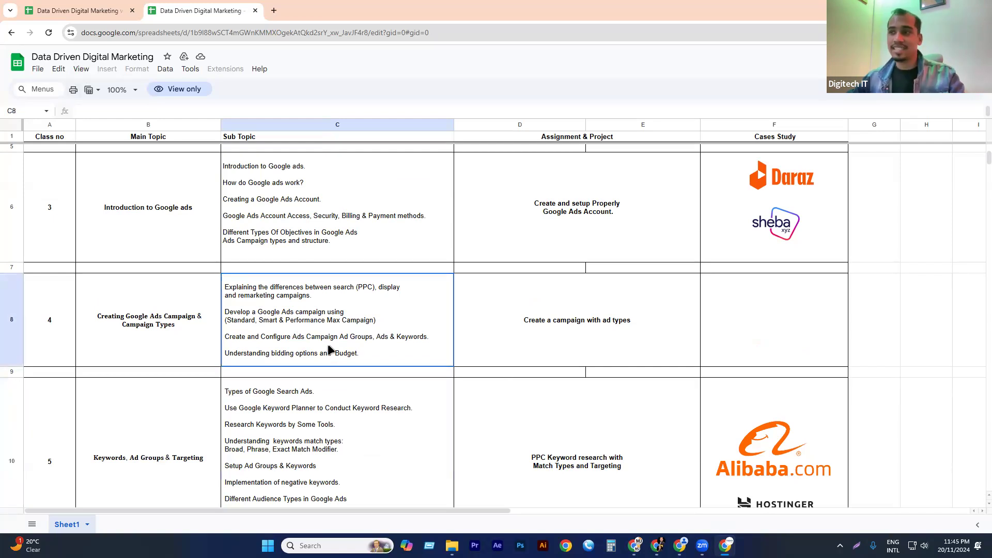
{"action": "scroll", "coordinate": [310, 325], "scroll_direction": "down", "scroll_amount": 1}
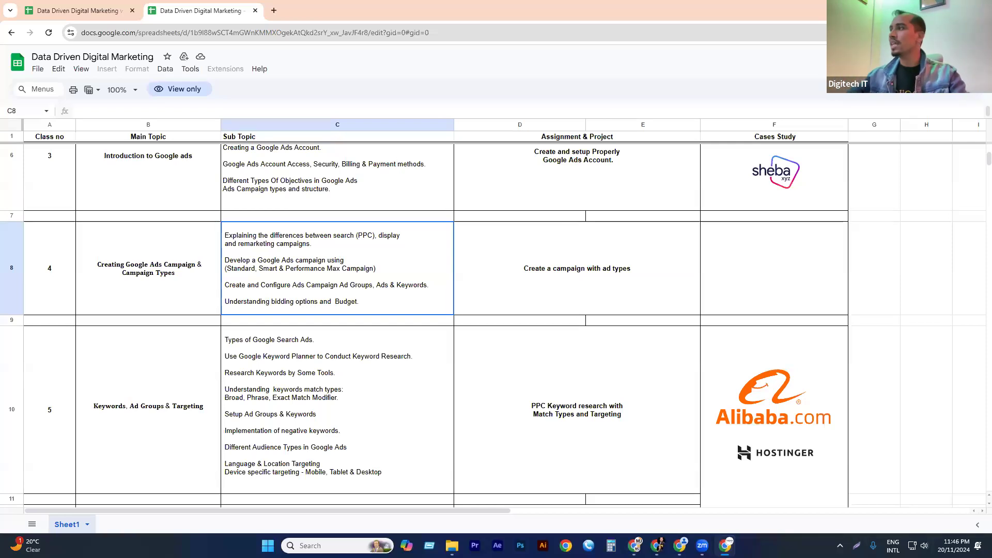
Switch from the course outline to the Premier Bank website and view its SME & Agriculture Banking options.
{"action": "left_click", "coordinate": [933, 9]}
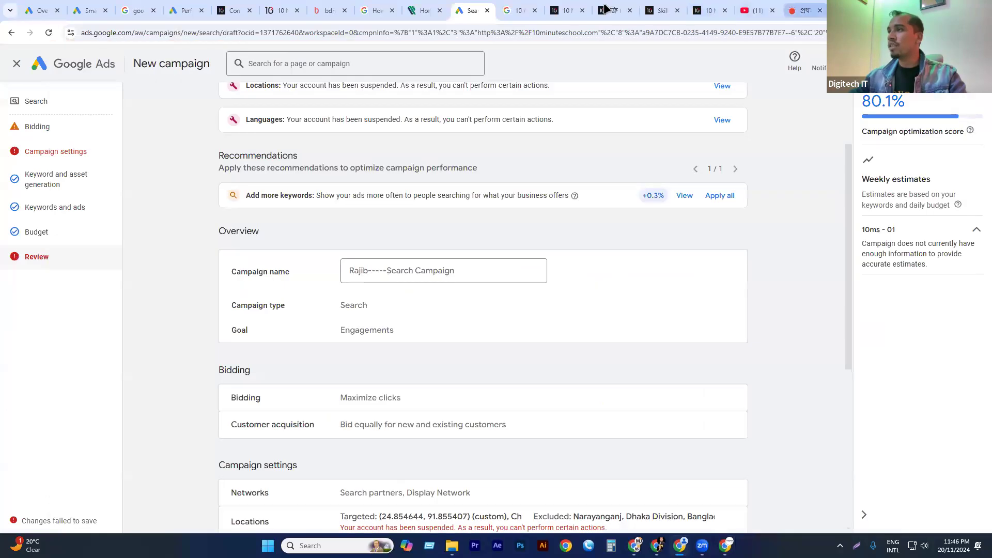
{"action": "left_click", "coordinate": [804, 10]}
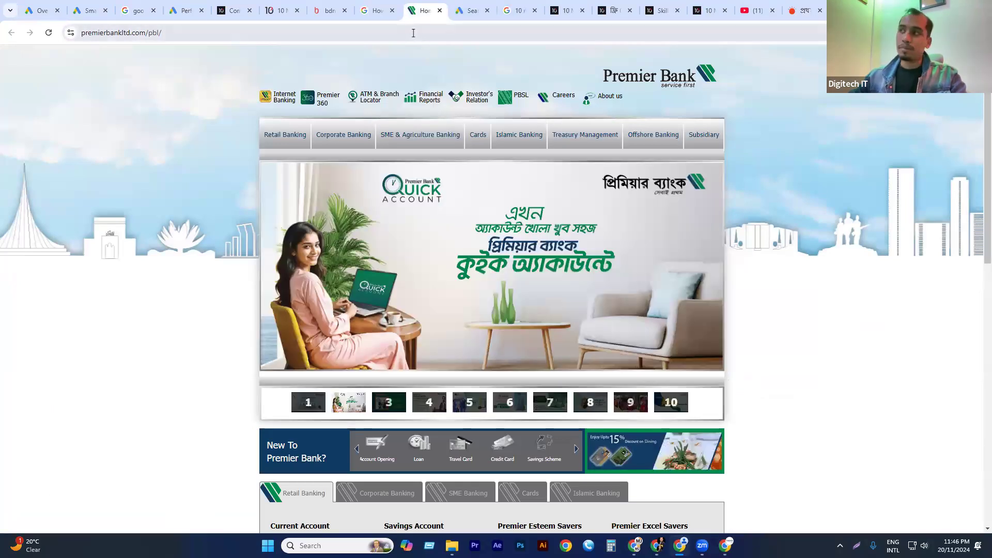
{"action": "mouse_move", "coordinate": [392, 126]}
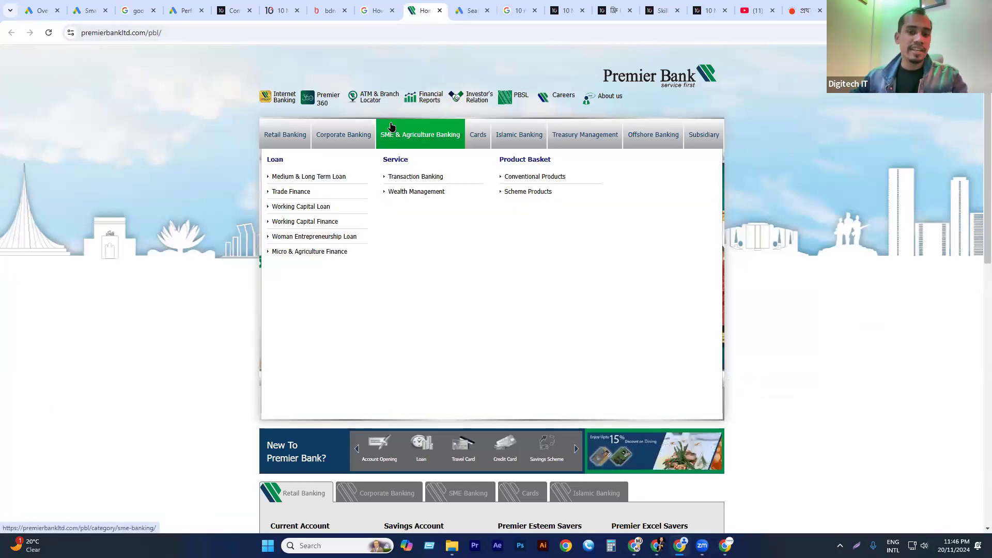
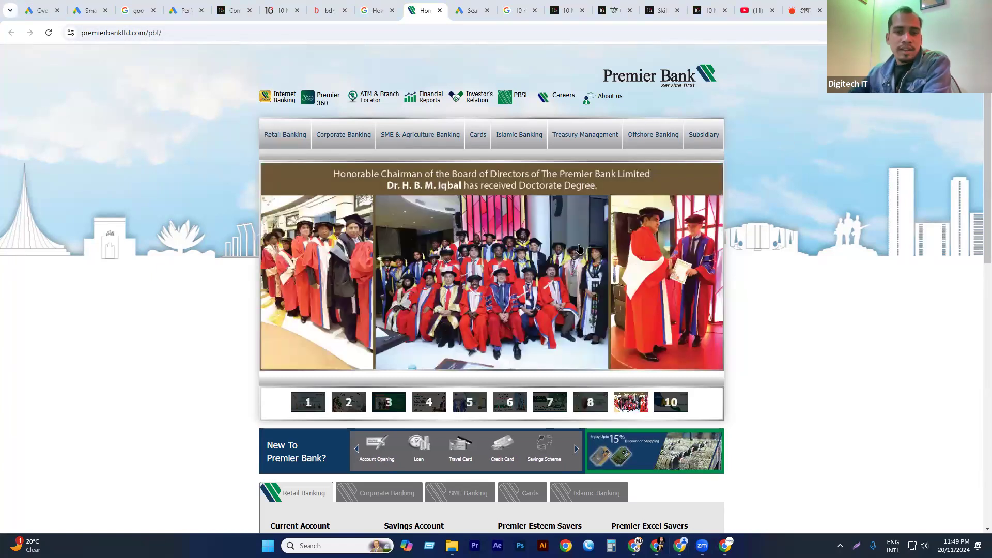
Look over the Premier Bank home page, from the banner down to its banking products and news sections.
{"action": "scroll", "coordinate": [468, 320], "scroll_direction": "down", "scroll_amount": 7}
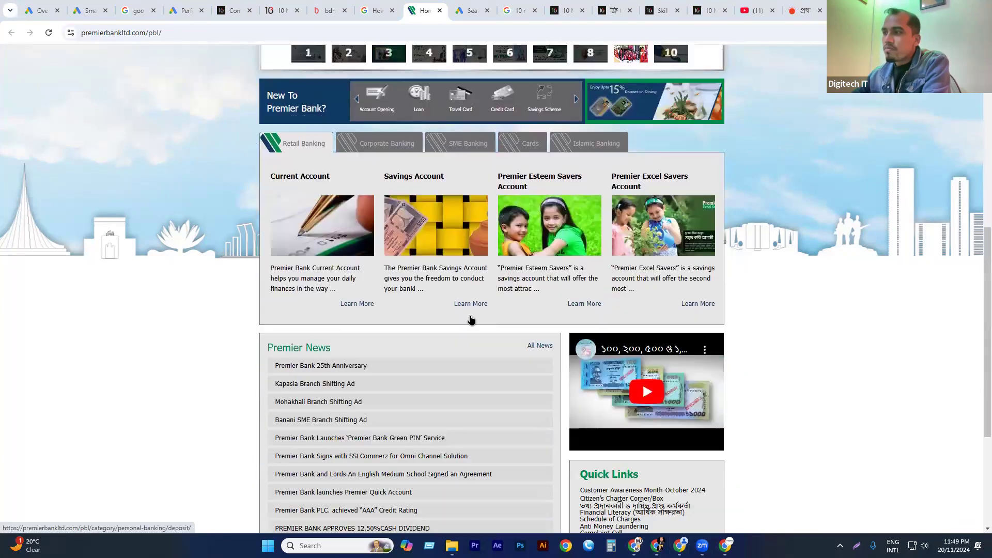
{"action": "scroll", "coordinate": [470, 321], "scroll_direction": "down", "scroll_amount": 3}
{"action": "scroll", "coordinate": [471, 320], "scroll_direction": "up", "scroll_amount": 10}
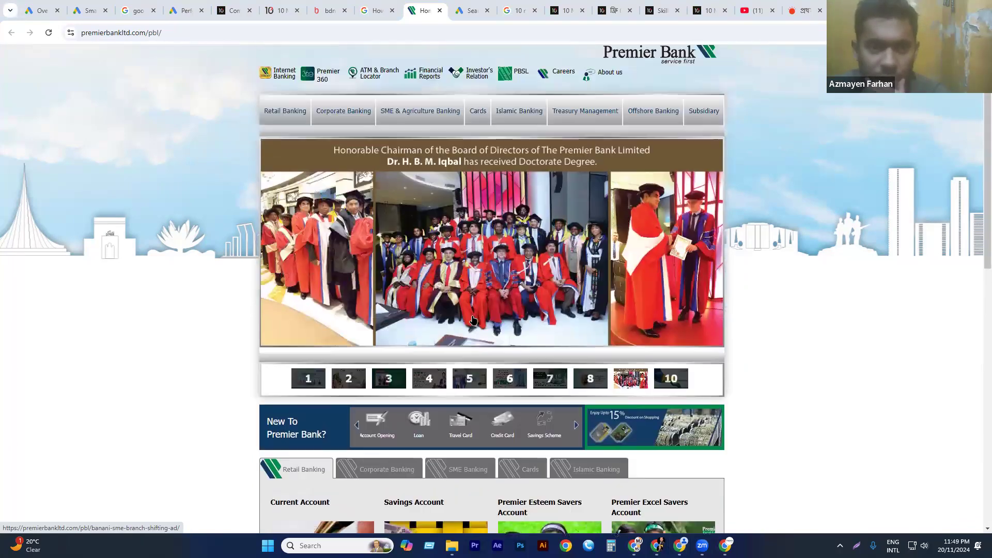
{"action": "scroll", "coordinate": [472, 320], "scroll_direction": "up", "scroll_amount": 1}
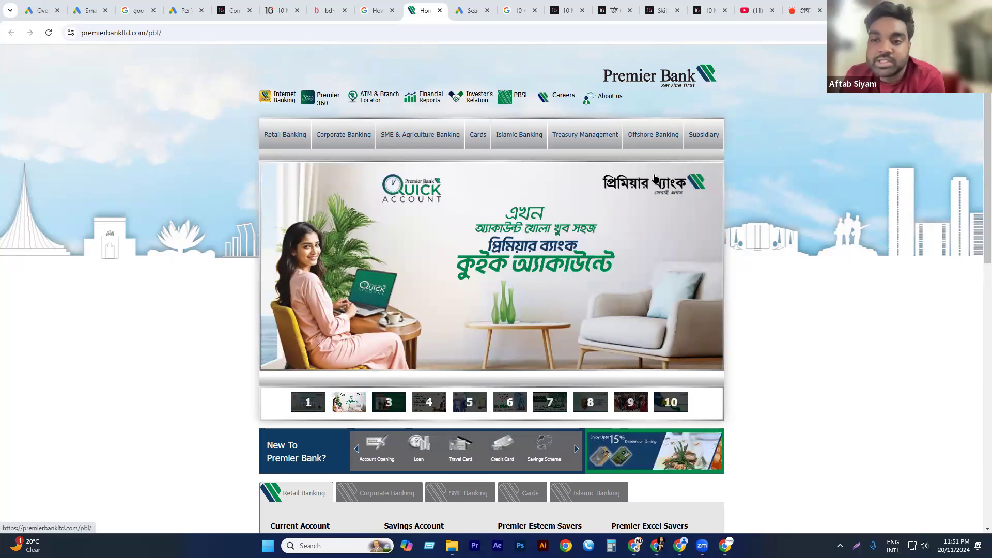
Close the Premier Bank, free courses and other surplus reference pages, keeping the Google Ads search campaign draft open.
{"action": "left_click", "coordinate": [607, 8]}
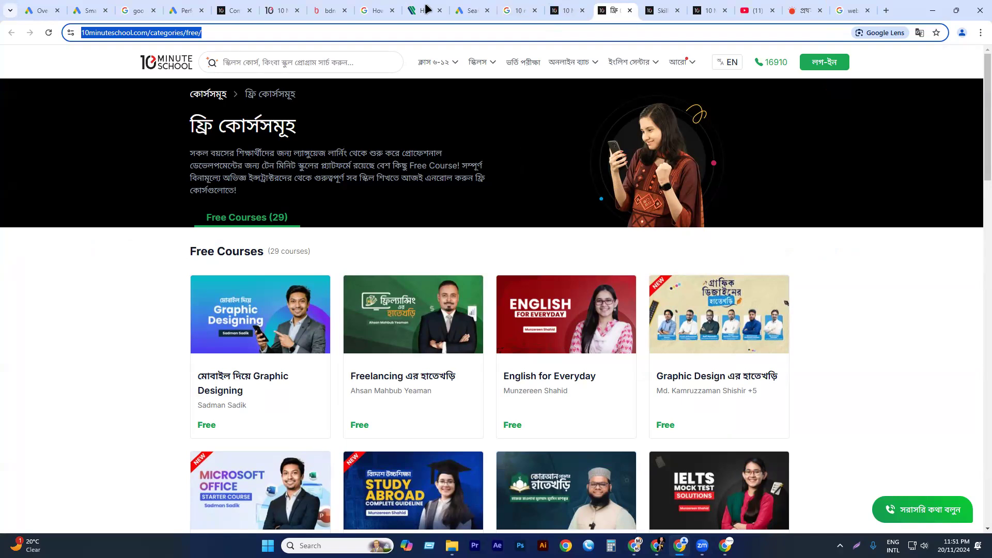
{"action": "left_click", "coordinate": [469, 11]}
{"action": "left_click", "coordinate": [424, 11]}
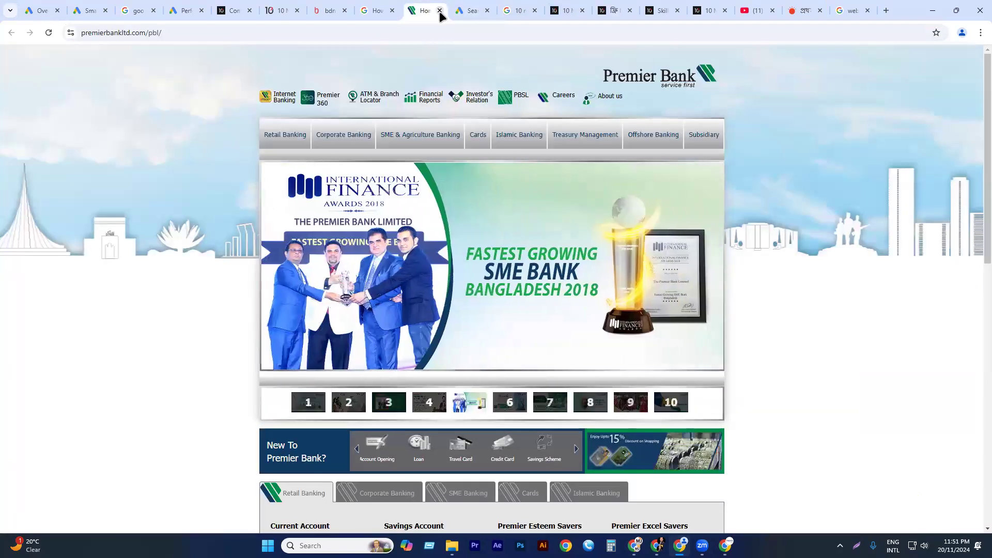
{"action": "left_click", "coordinate": [440, 11]}
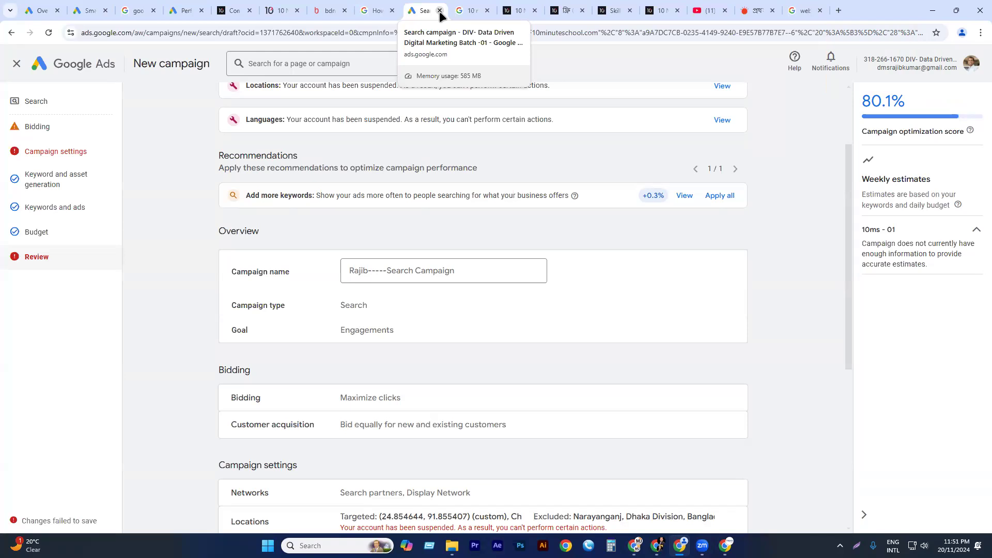
{"action": "left_click", "coordinate": [868, 10]}
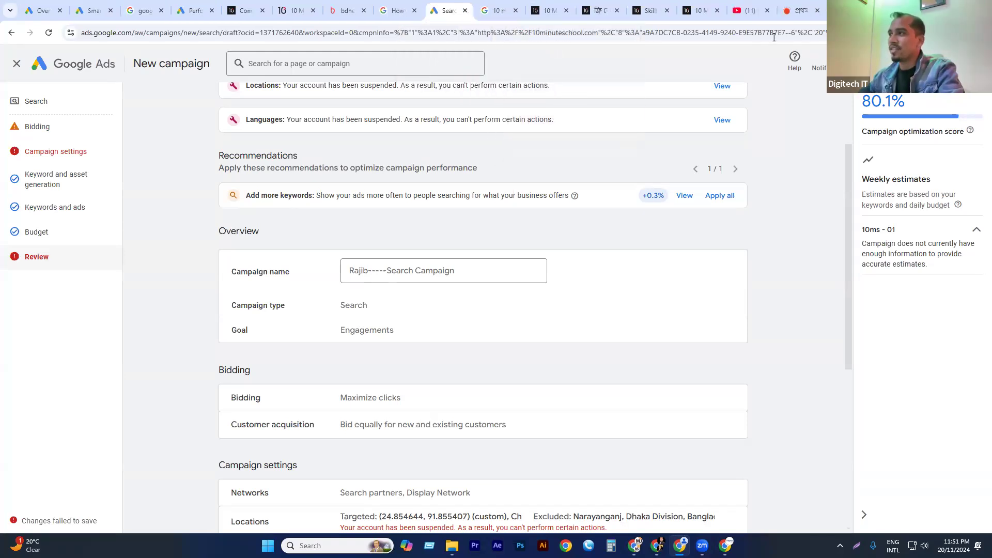
{"action": "left_click", "coordinate": [616, 11]}
{"action": "left_click", "coordinate": [616, 10]}
{"action": "left_click", "coordinate": [616, 10]}
{"action": "left_click", "coordinate": [616, 10]}
{"action": "left_click", "coordinate": [616, 10]}
{"action": "left_click", "coordinate": [616, 10]}
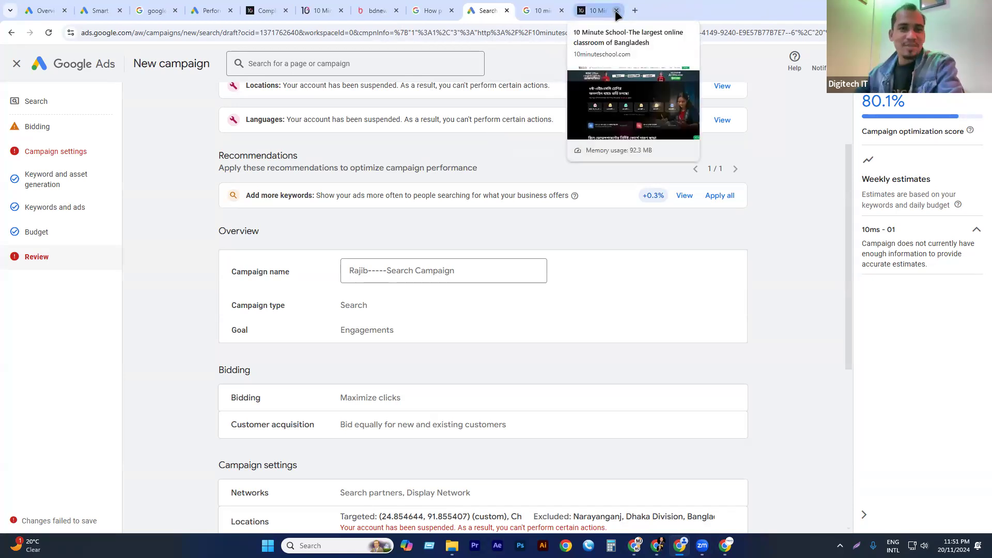
Leave the new search campaign's review page and save the campaign as a draft.
{"action": "scroll", "coordinate": [433, 302], "scroll_direction": "down", "scroll_amount": 6}
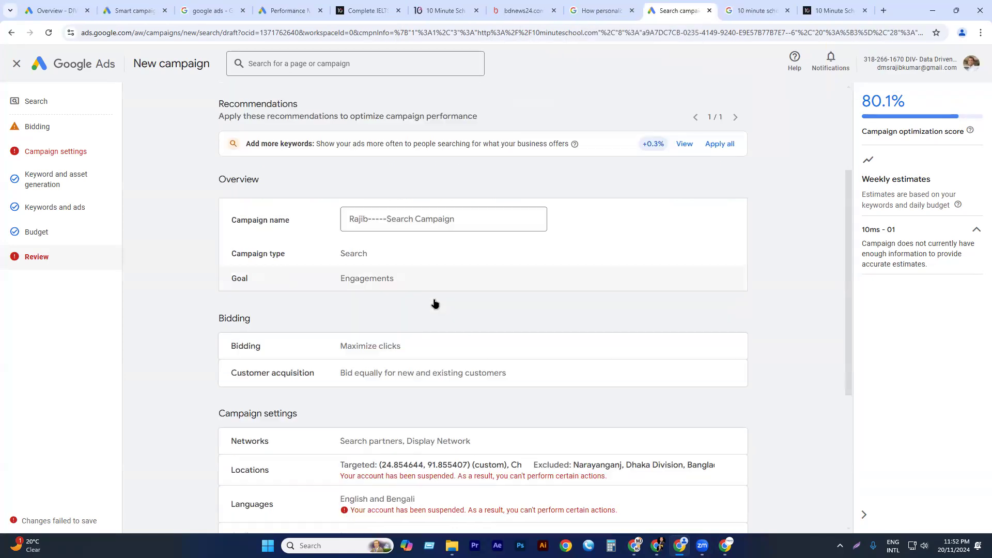
{"action": "scroll", "coordinate": [427, 301], "scroll_direction": "up", "scroll_amount": 8}
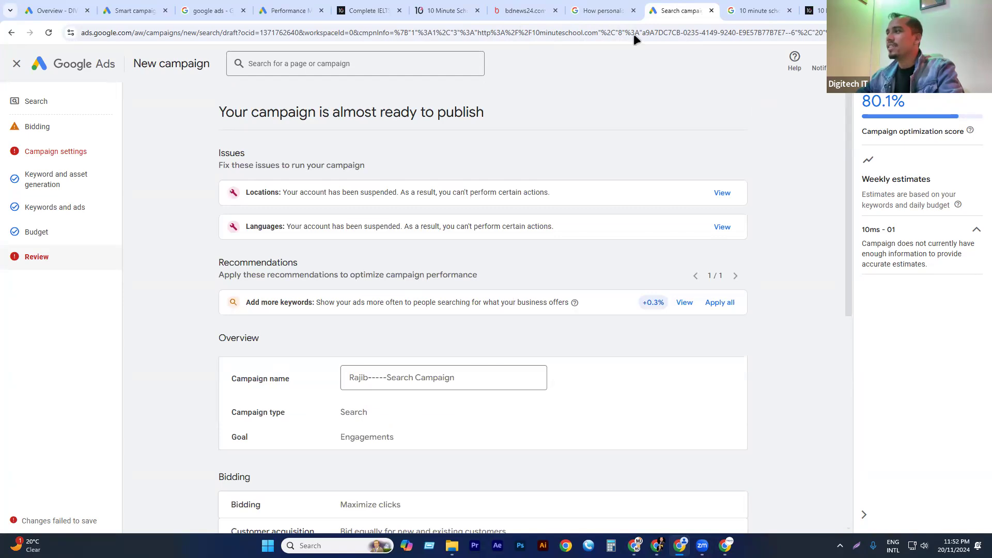
{"action": "left_click", "coordinate": [14, 66]}
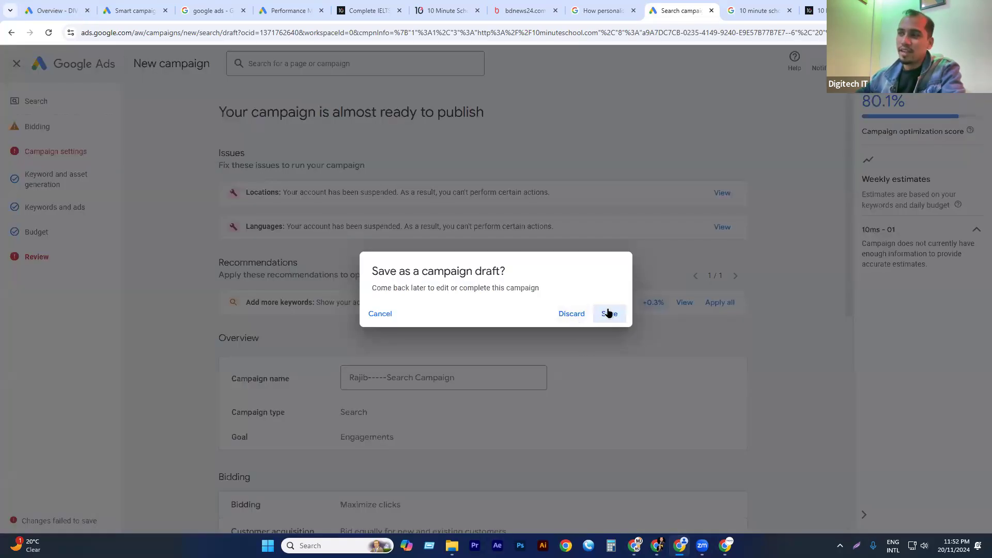
{"action": "left_click", "coordinate": [609, 313]}
{"action": "left_click", "coordinate": [591, 315]}
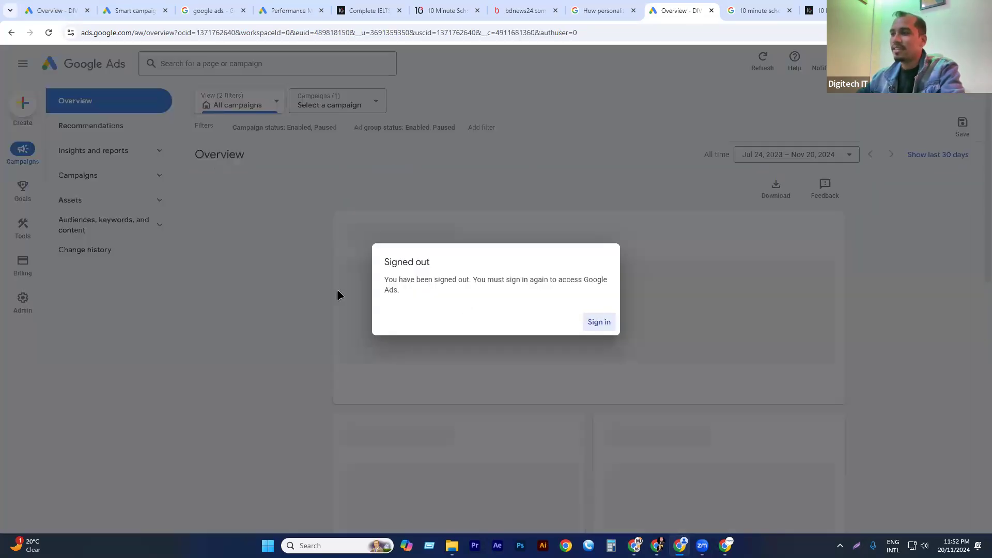
Start signing back in to Google Ads with the previously used Google account.
{"action": "triple_click", "coordinate": [386, 263]}
{"action": "left_click", "coordinate": [184, 247]}
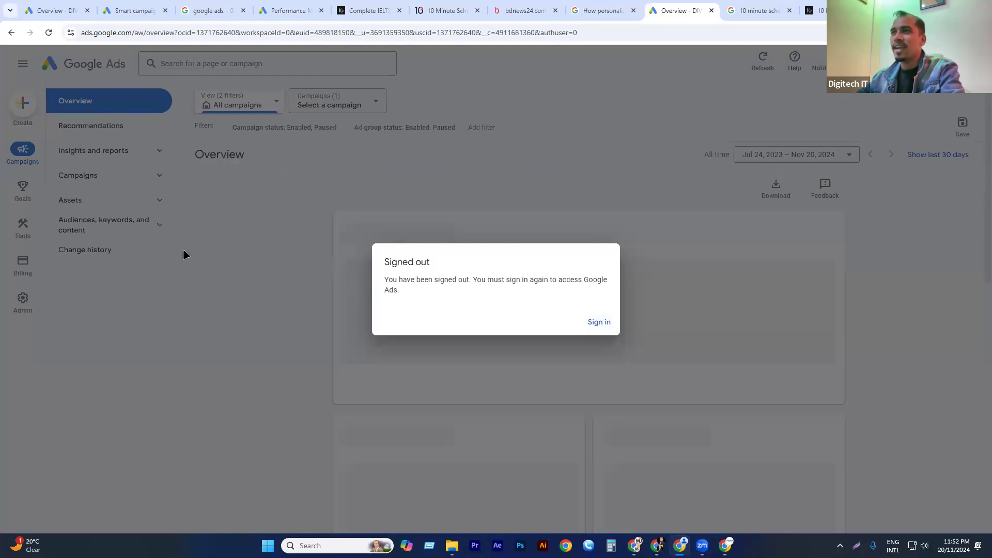
{"action": "left_click", "coordinate": [592, 320]}
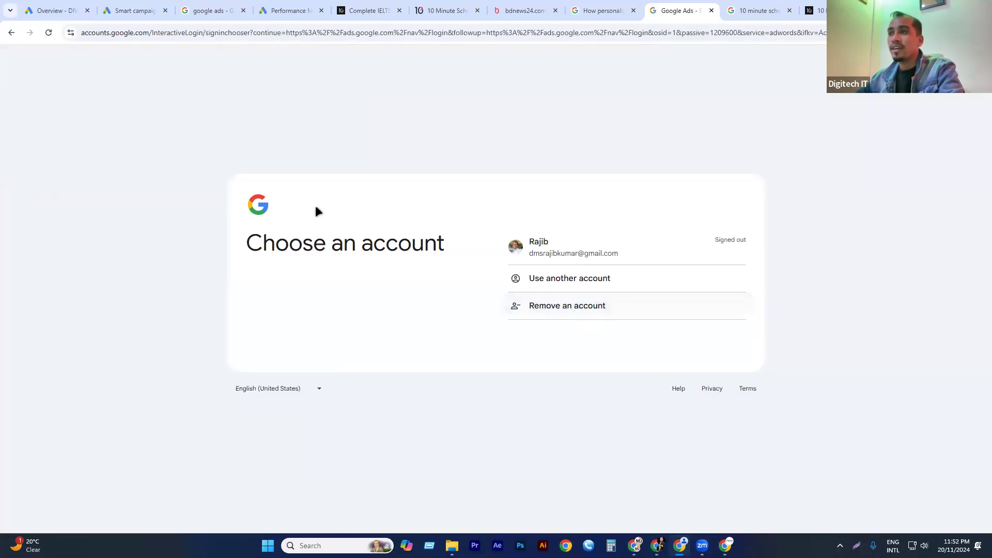
{"action": "left_click", "coordinate": [574, 250]}
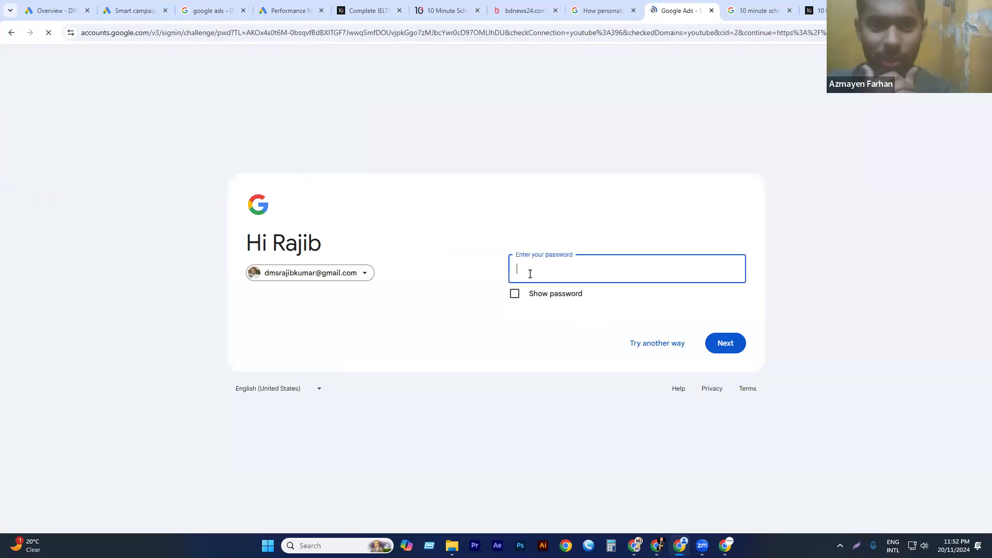
{"action": "type", "text": "••"}
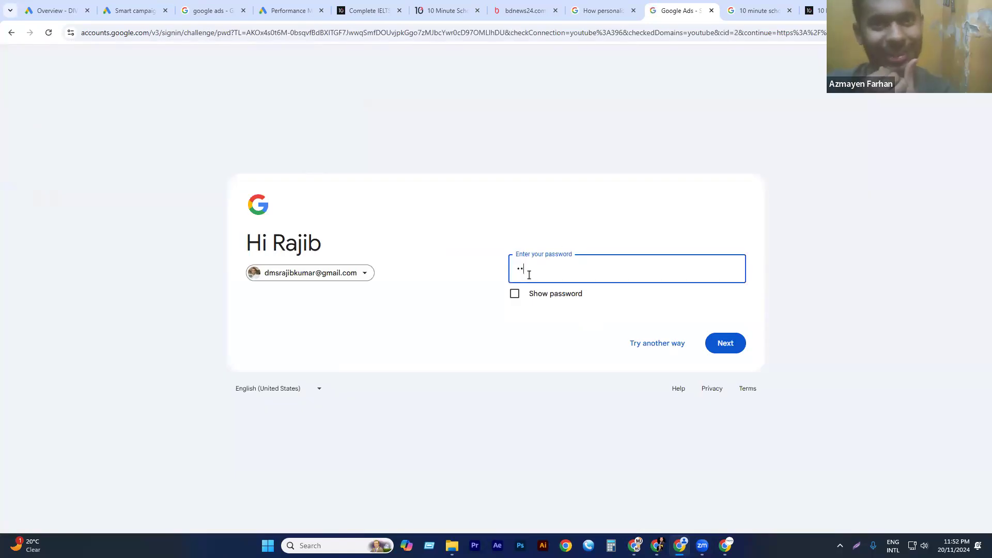
{"action": "type", "text": "••••••"}
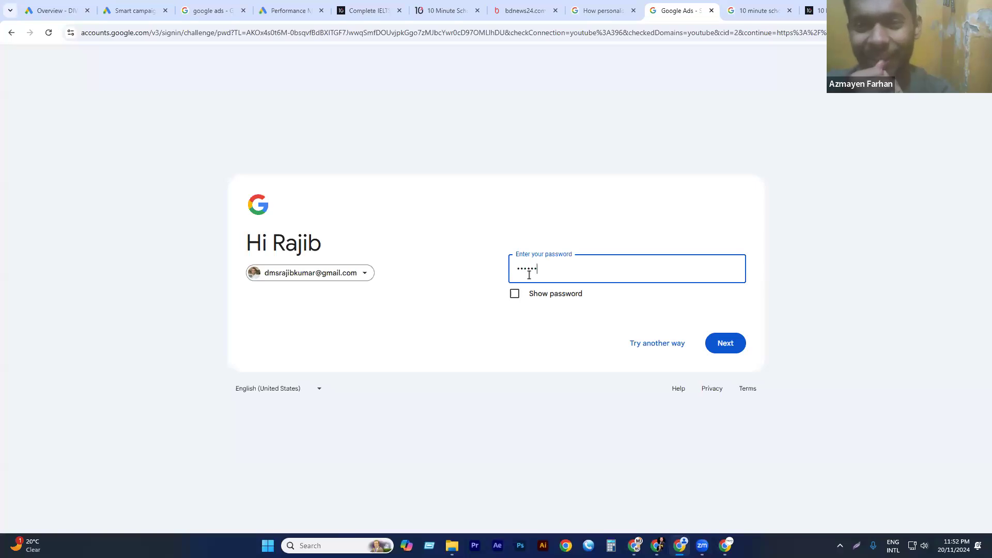
{"action": "key", "text": "BackSpace"}
{"action": "key", "text": "BackSpace"}
{"action": "key", "text": "BackSpace"}
{"action": "key", "text": "BackSpace"}
{"action": "key", "text": "BackSpace"}
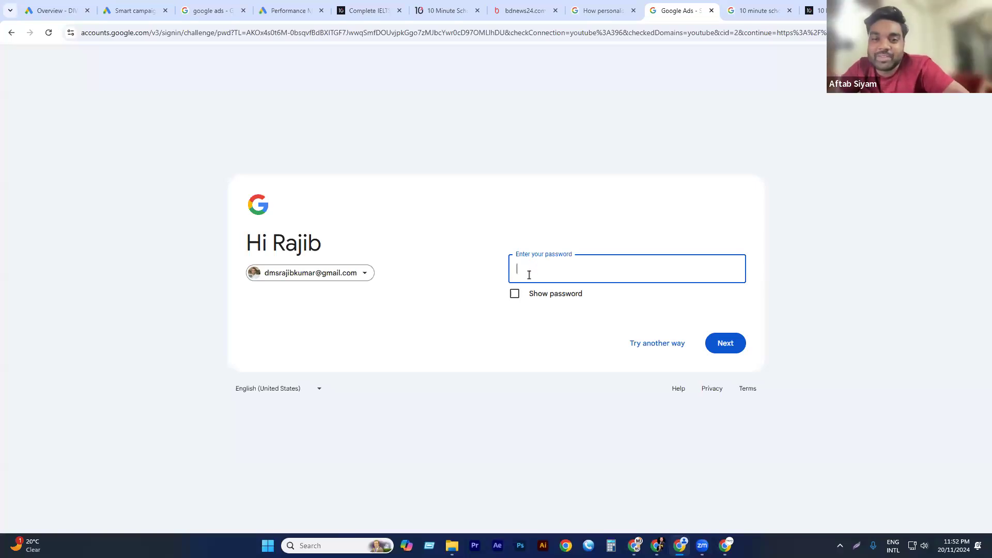
Enter the account password to sign in, and decline the passkey setup.
{"action": "type", "text": "••••••"}
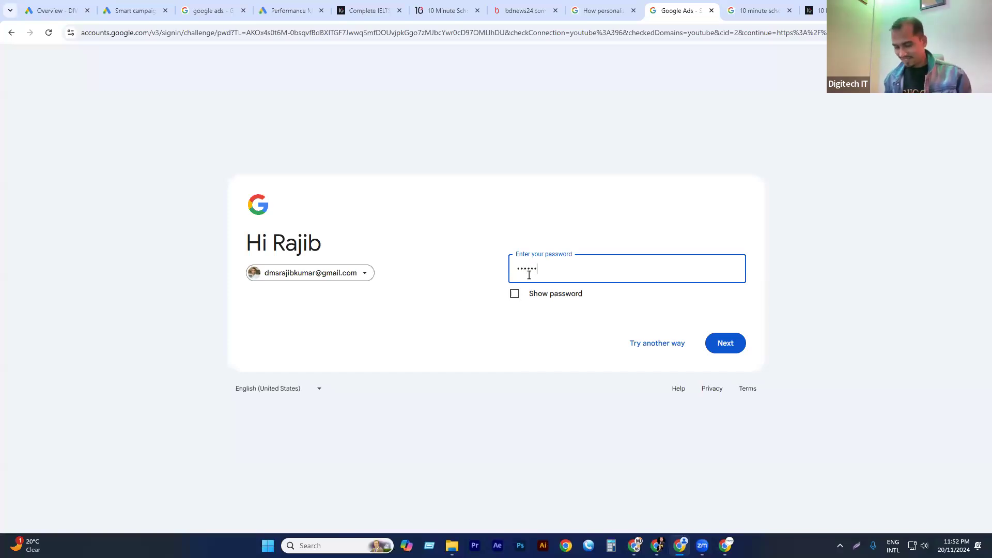
{"action": "type", "text": "••••••"}
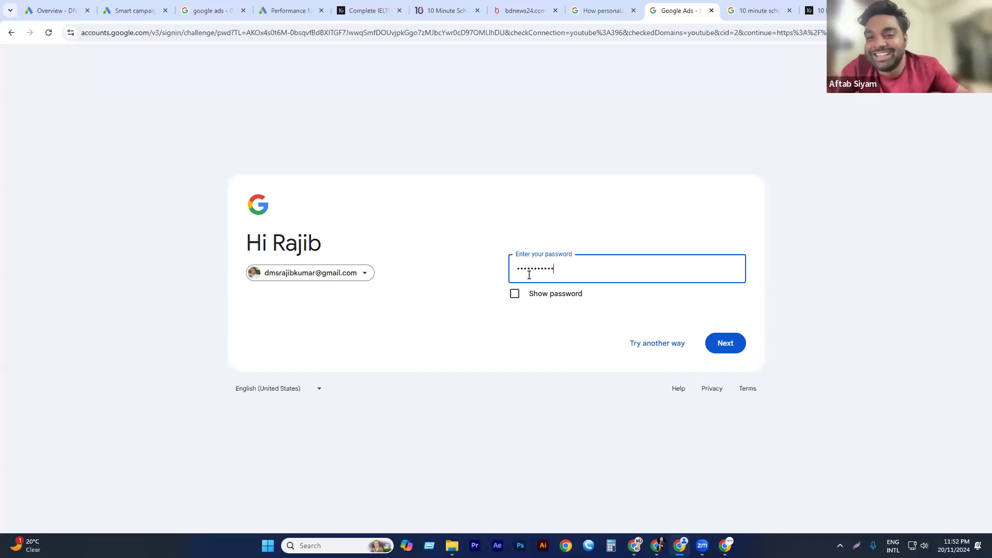
{"action": "type", "text": "•"}
{"action": "key", "text": "Return"}
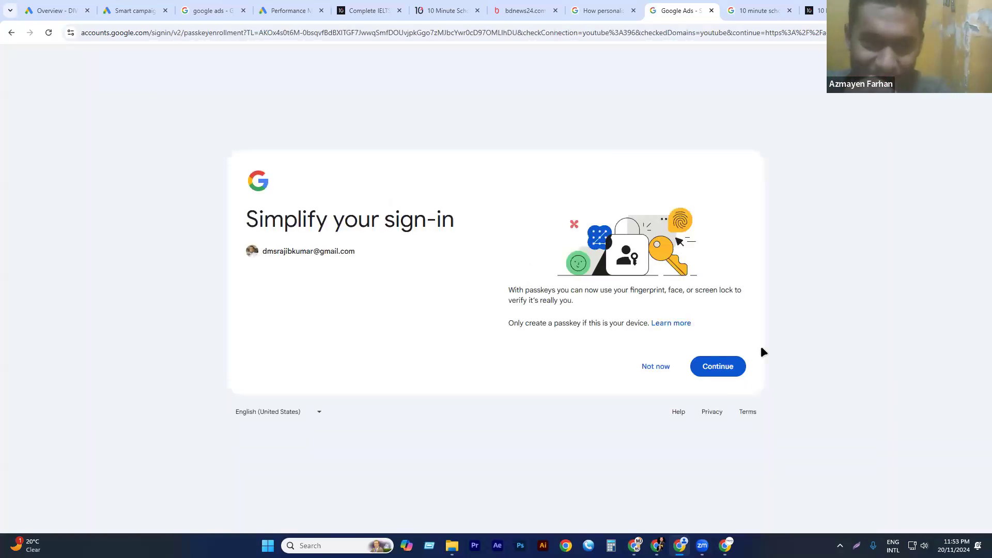
{"action": "left_click", "coordinate": [655, 368]}
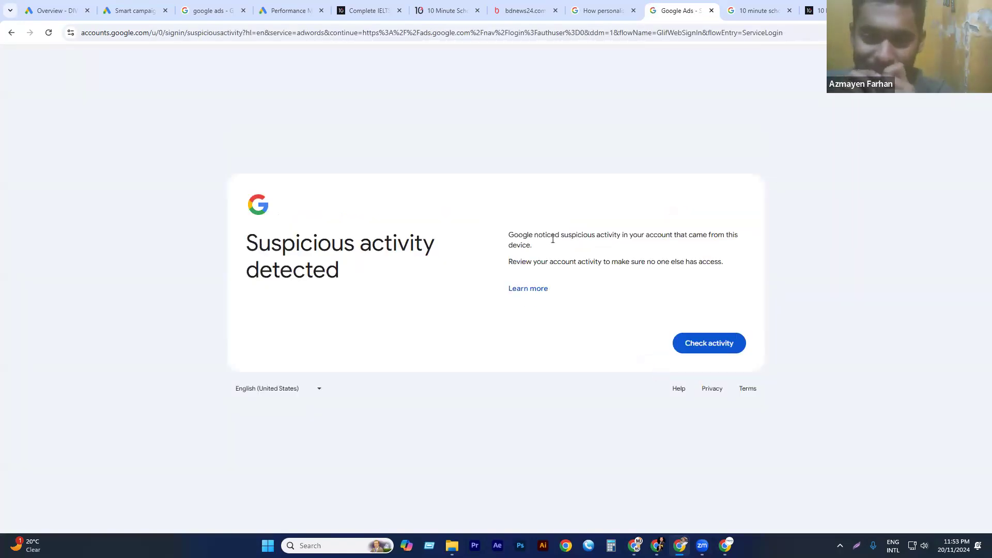
Check the Google account's recent security activity and examine the critical alert about suspicious activity.
{"action": "left_click_drag", "start_coordinate": [558, 235], "coordinate": [652, 243]}
{"action": "left_click", "coordinate": [603, 262]}
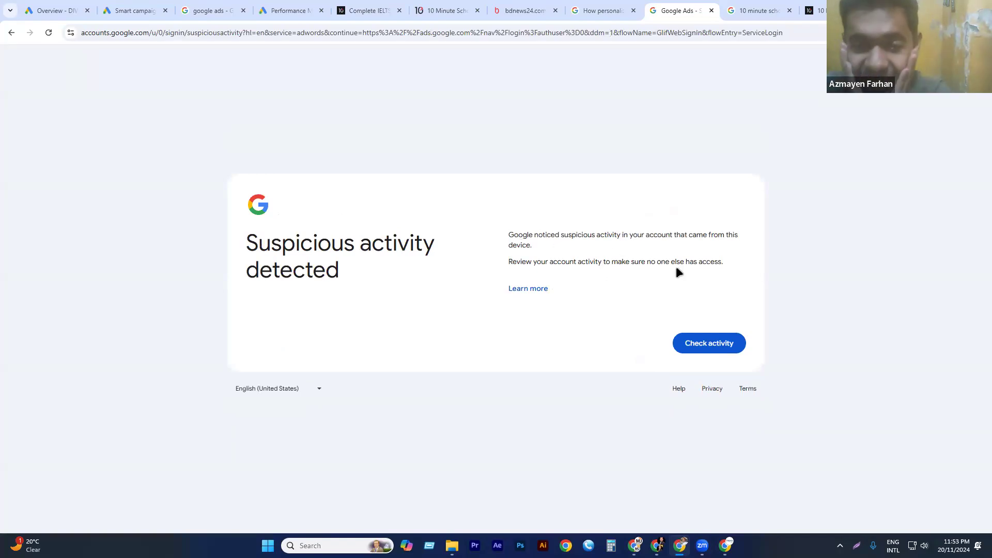
{"action": "left_click", "coordinate": [721, 349]}
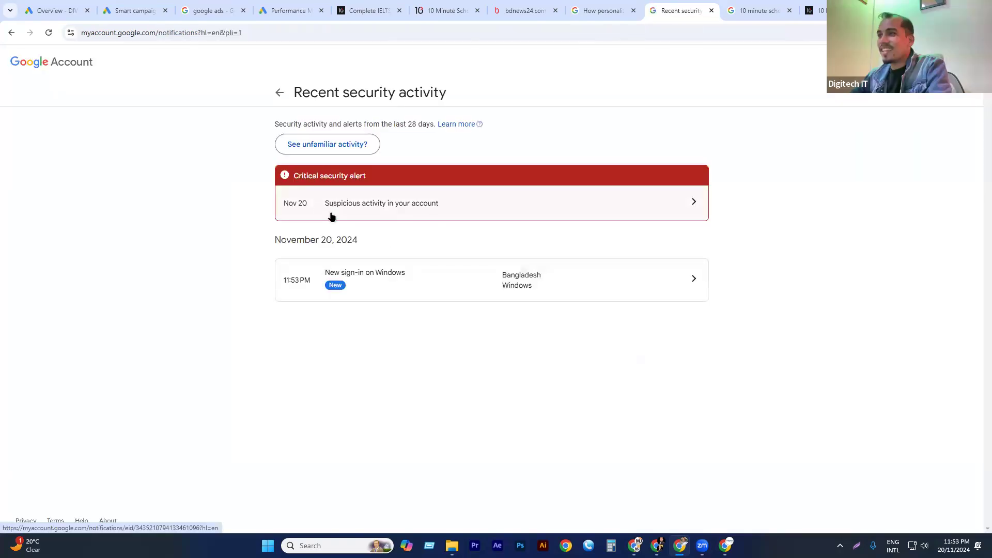
{"action": "left_click", "coordinate": [433, 204]}
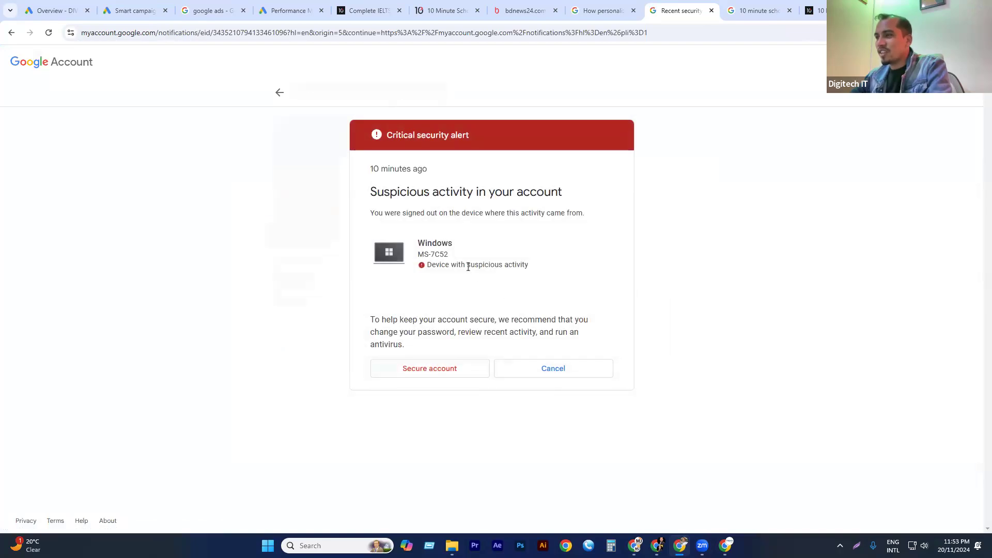
{"action": "left_click_drag", "start_coordinate": [423, 265], "coordinate": [562, 247]}
{"action": "left_click", "coordinate": [560, 247]}
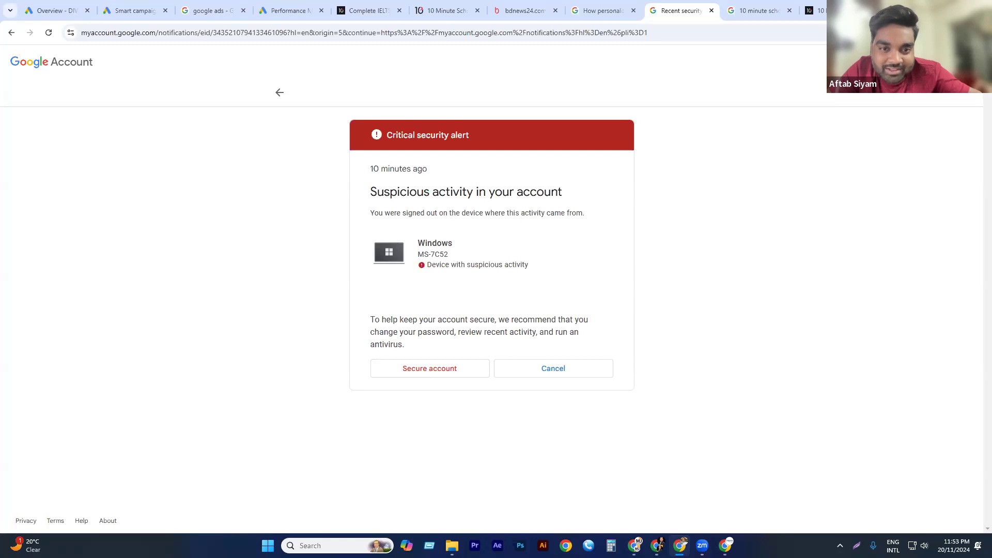
{"action": "right_click", "coordinate": [774, 402]}
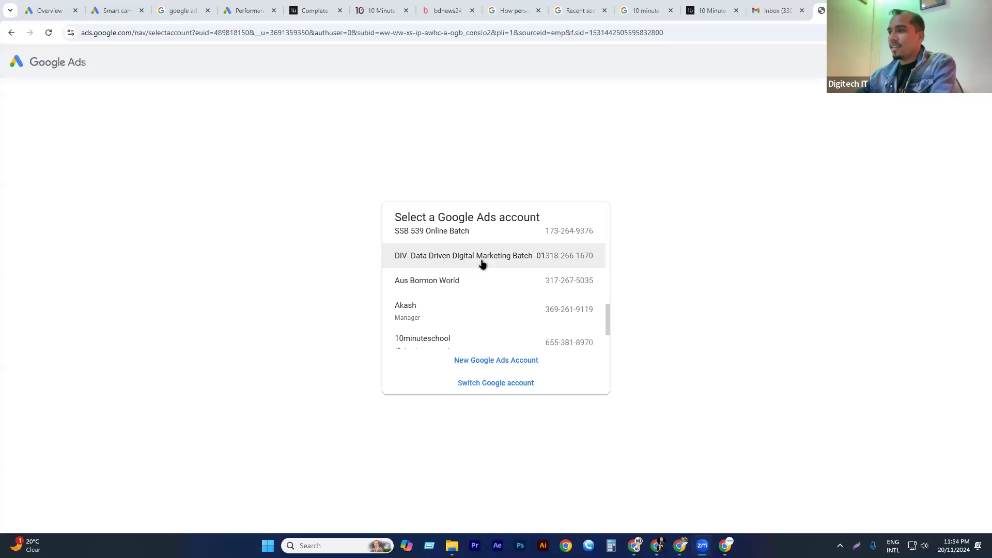
{"action": "left_click", "coordinate": [482, 259]}
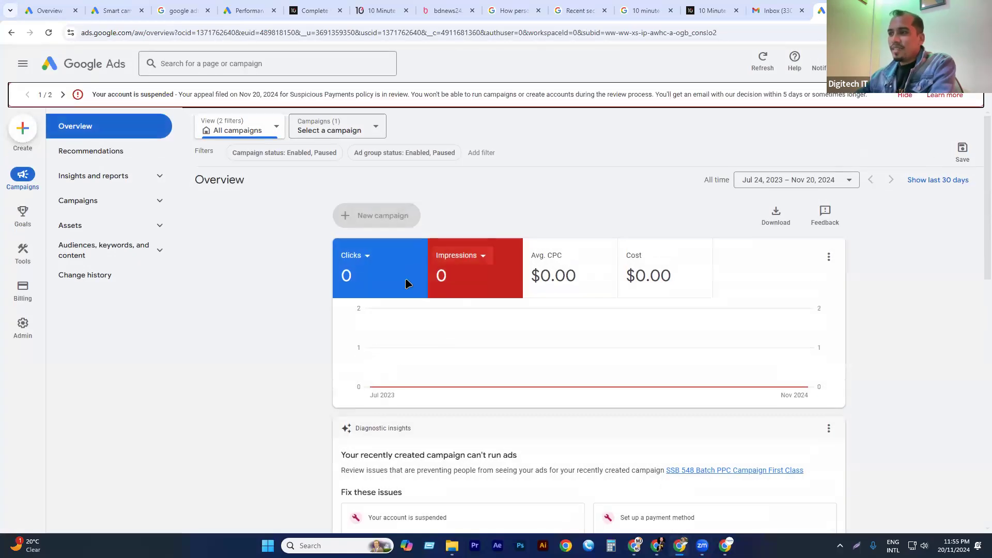
Open all campaign drafts from the Google Ads overview and expand the drafts in progress to review them.
{"action": "scroll", "coordinate": [411, 282], "scroll_direction": "down", "scroll_amount": 2}
{"action": "scroll", "coordinate": [411, 283], "scroll_direction": "down", "scroll_amount": 7}
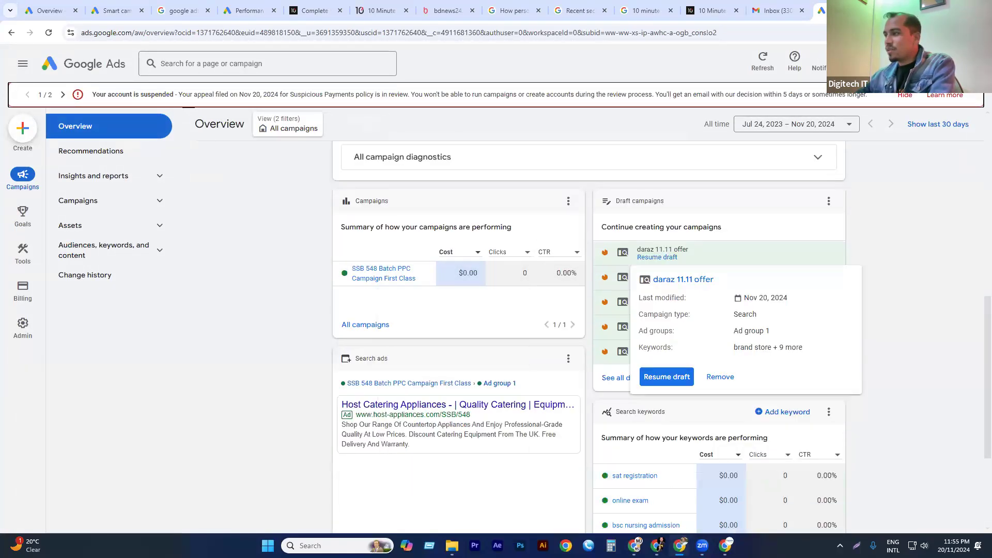
{"action": "mouse_move", "coordinate": [649, 288]}
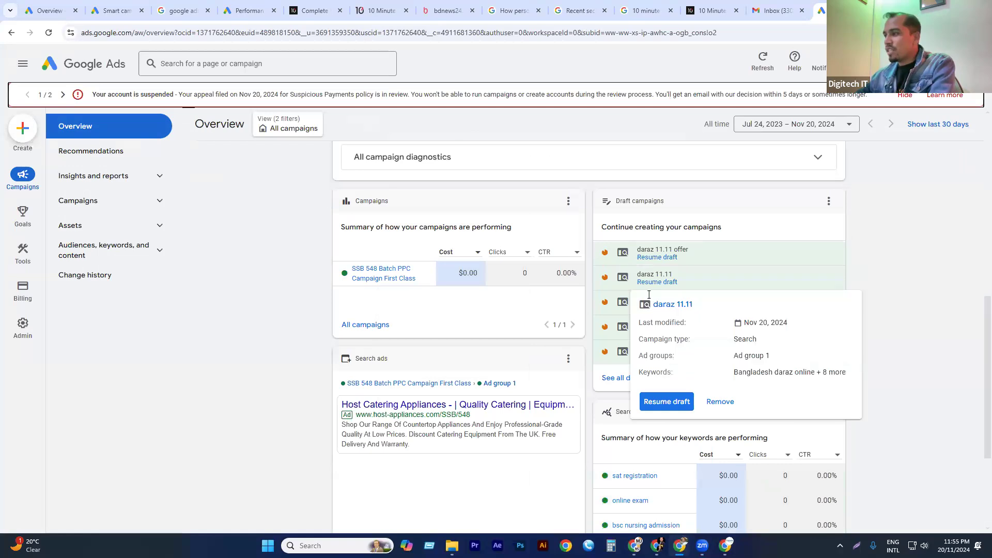
{"action": "left_click", "coordinate": [620, 379]}
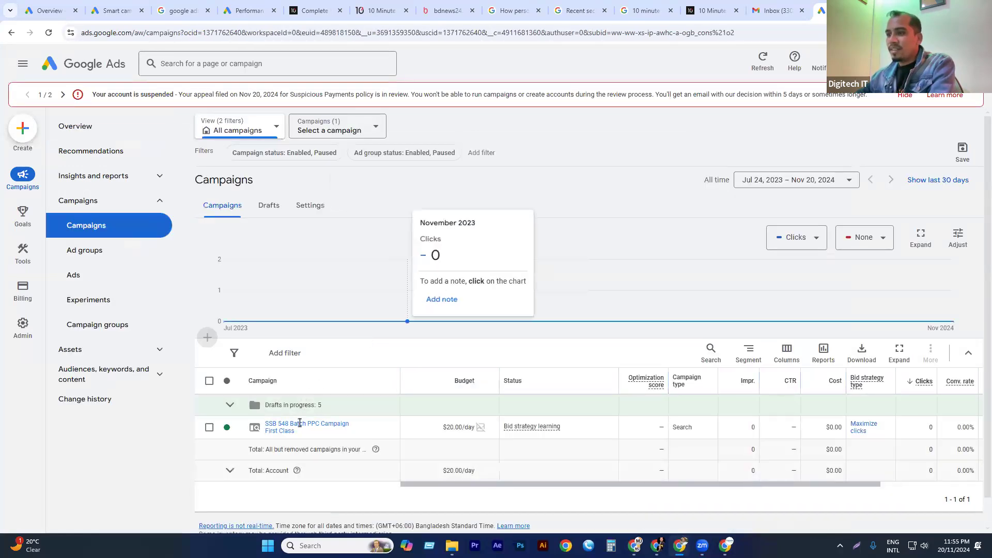
{"action": "scroll", "coordinate": [298, 414], "scroll_direction": "down", "scroll_amount": 1}
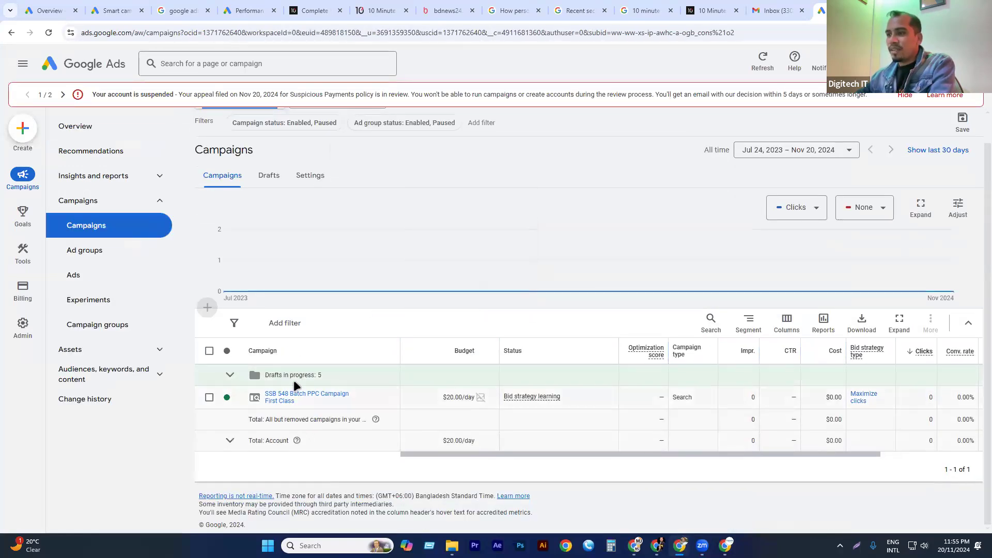
{"action": "left_click", "coordinate": [230, 375]}
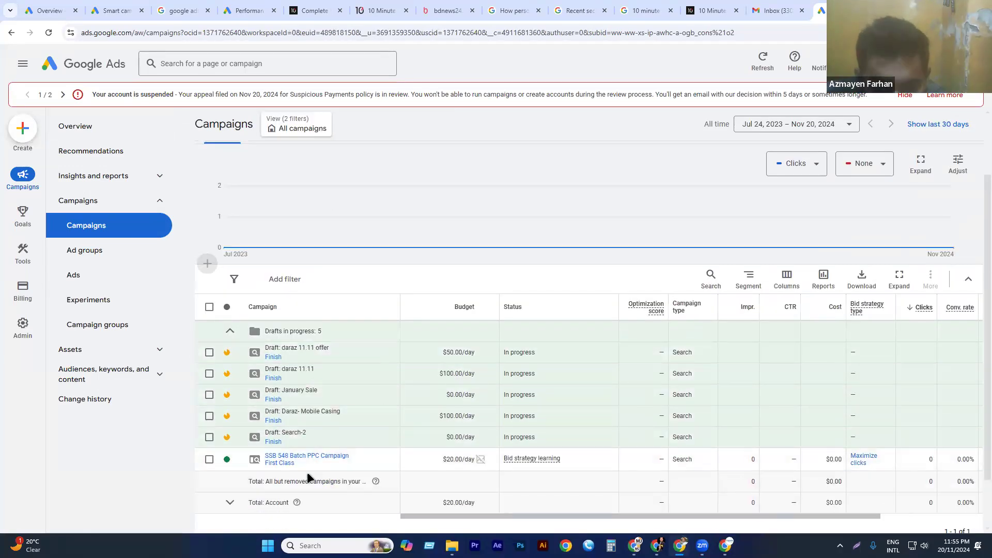
{"action": "scroll", "coordinate": [321, 365], "scroll_direction": "down", "scroll_amount": 1}
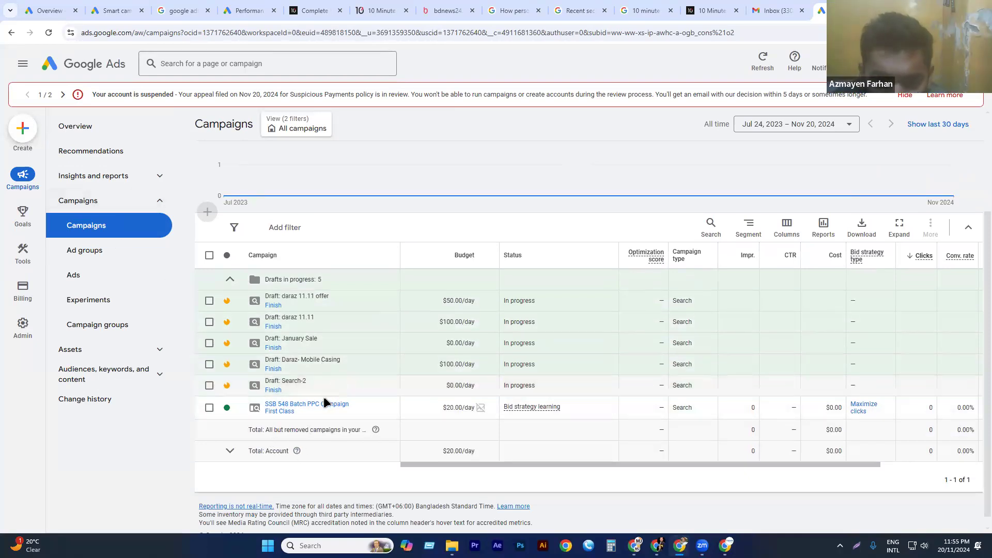
{"action": "scroll", "coordinate": [324, 396], "scroll_direction": "down", "scroll_amount": 1}
Start a new campaign and choose Sales as its objective.
{"action": "left_click", "coordinate": [26, 128]}
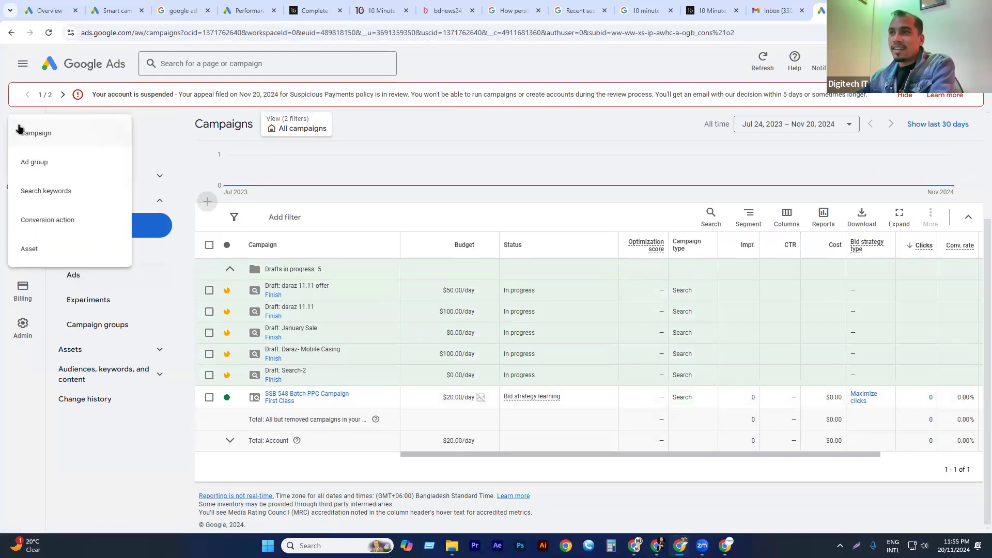
{"action": "left_click", "coordinate": [42, 134]}
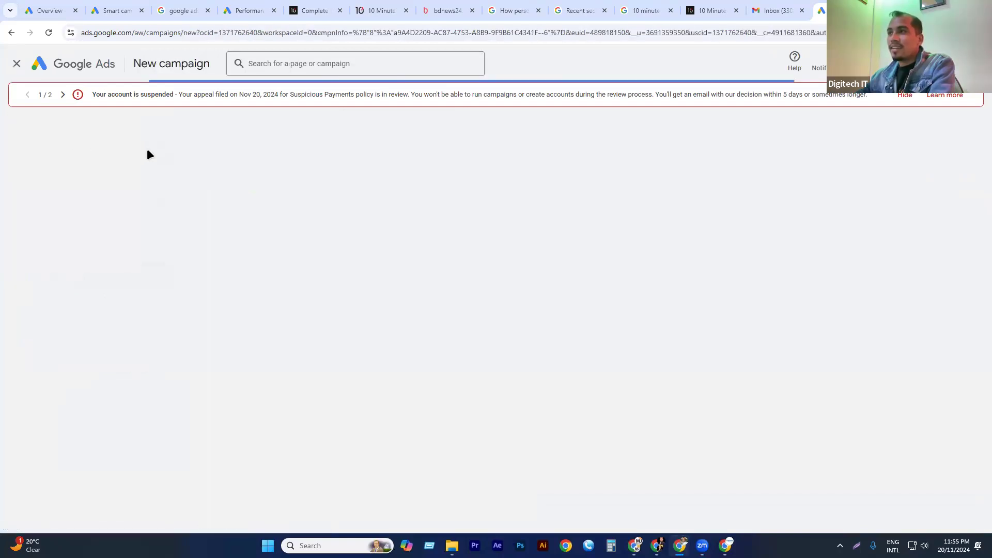
{"action": "left_click", "coordinate": [657, 283]}
{"action": "left_click", "coordinate": [313, 272]}
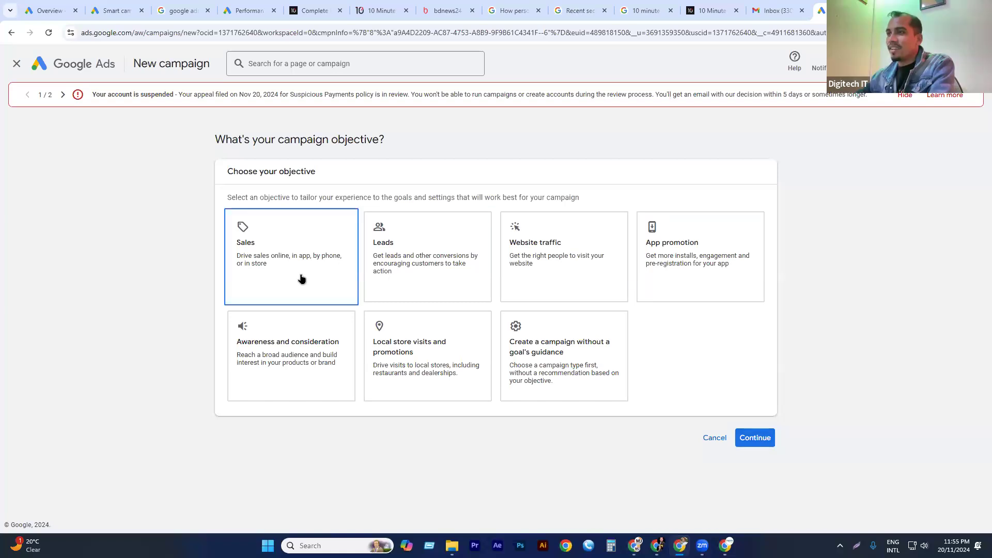